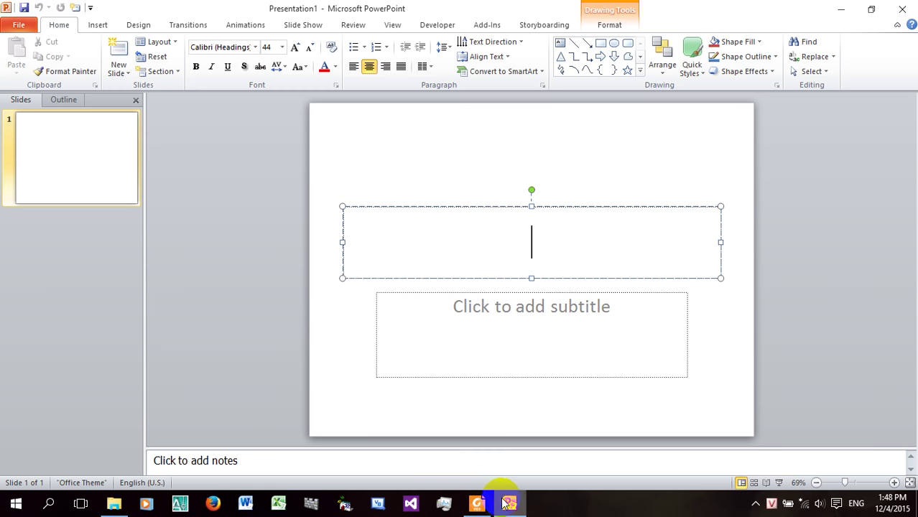
# Bring the exam PDF forward and scroll through the Đề 4 and Đề 3 documents
pyautogui.click(510, 505)
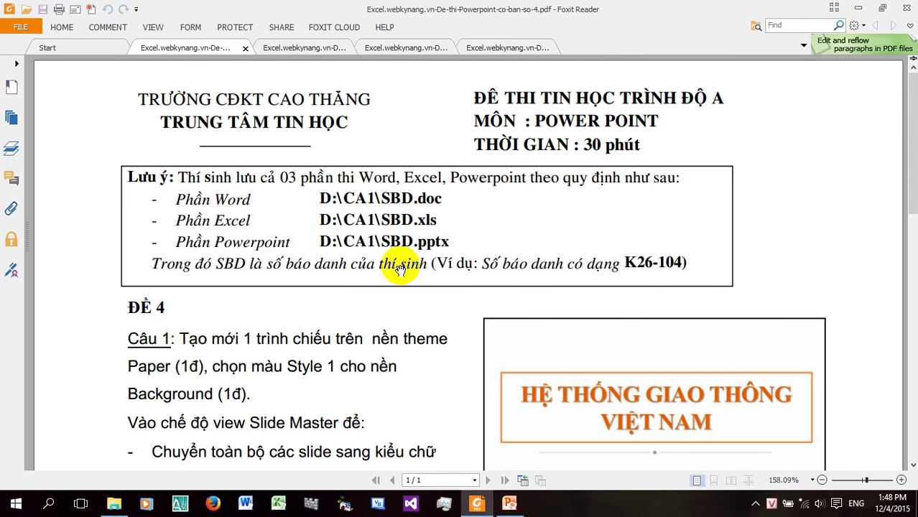
pyautogui.scroll(-1, 346, 247)
pyautogui.scroll(-3, 346, 244)
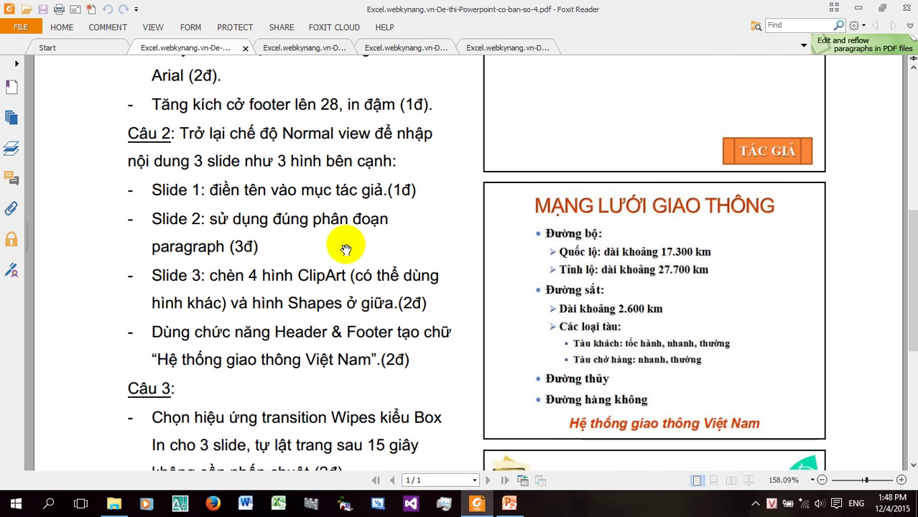
pyautogui.scroll(2, 346, 249)
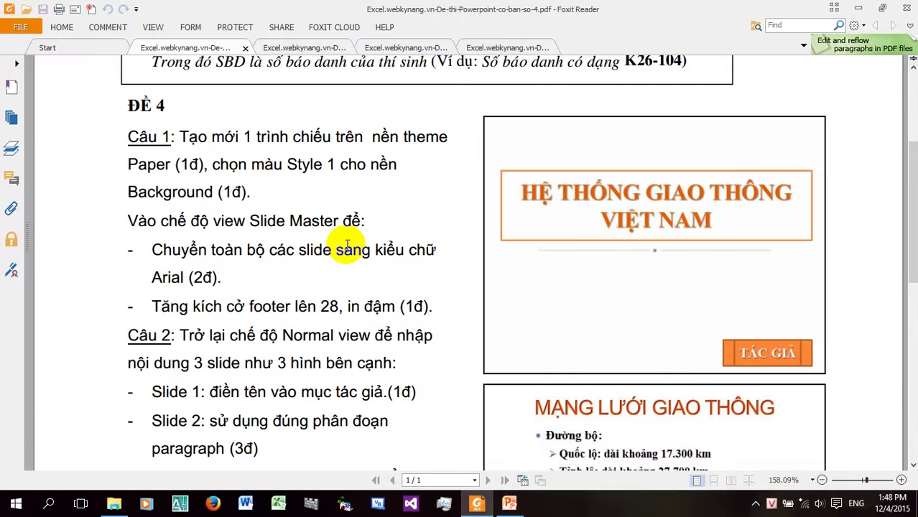
pyautogui.scroll(2, 347, 244)
pyautogui.click(288, 47)
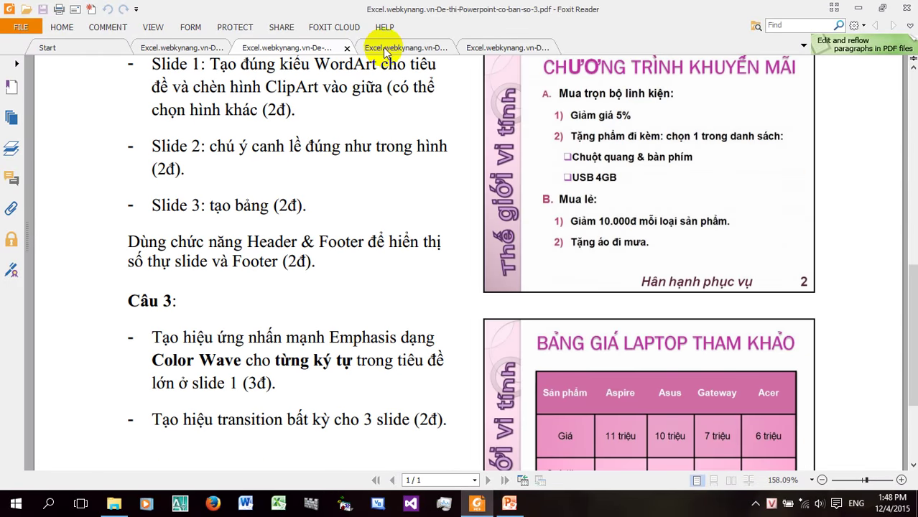
pyautogui.scroll(3, 291, 146)
pyautogui.scroll(4, 283, 142)
pyautogui.scroll(-2, 295, 148)
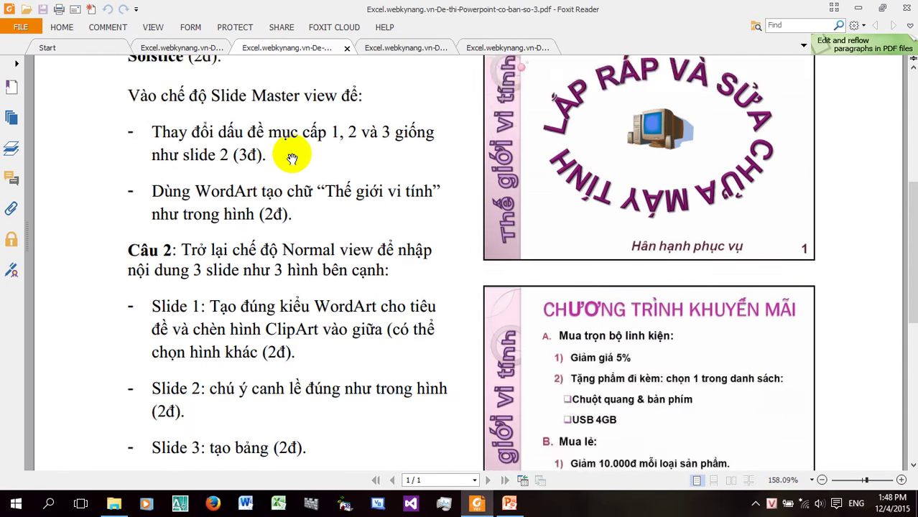
pyautogui.scroll(-3, 417, 194)
pyautogui.scroll(-2, 433, 204)
pyautogui.scroll(2, 436, 172)
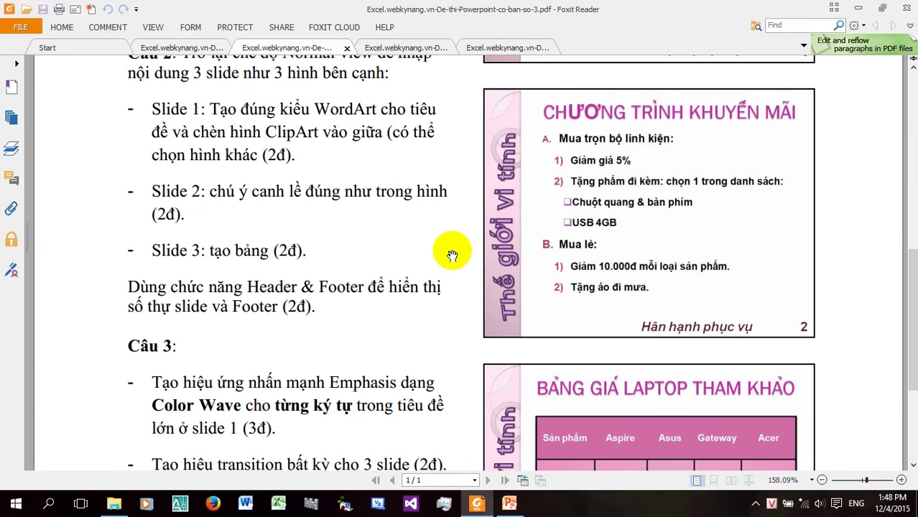
pyautogui.scroll(2, 435, 251)
pyautogui.scroll(3, 431, 324)
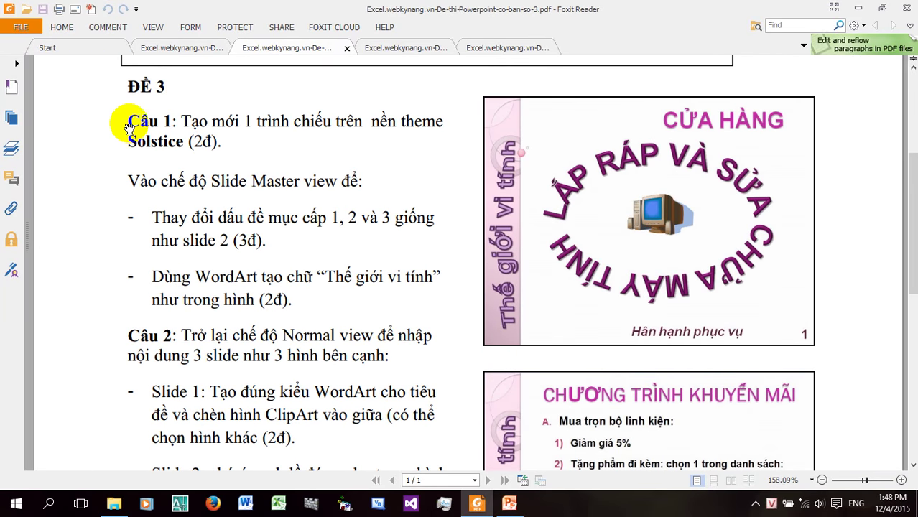
pyautogui.scroll(2, 129, 117)
# Browse the Đề 2 and Đề 1 exams, then go back to Đề 4
pyautogui.click(403, 48)
pyautogui.click(478, 48)
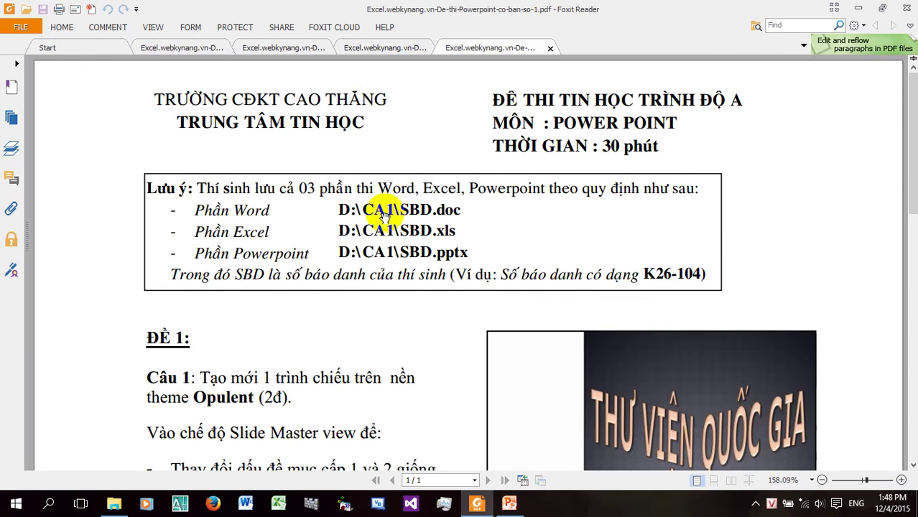
pyautogui.scroll(-3, 375, 215)
pyautogui.scroll(-3, 379, 266)
pyautogui.scroll(-3, 375, 267)
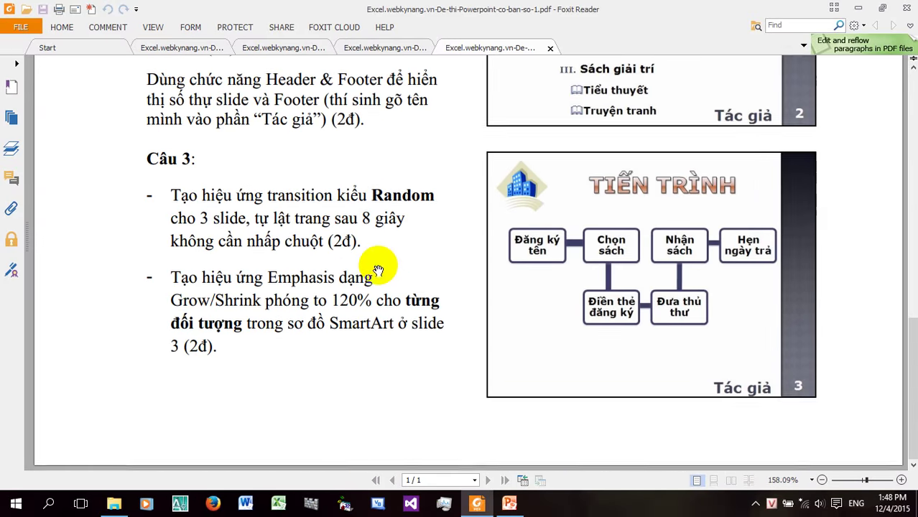
pyautogui.scroll(3, 375, 261)
pyautogui.scroll(4, 256, 141)
pyautogui.scroll(2, 216, 101)
pyautogui.click(186, 49)
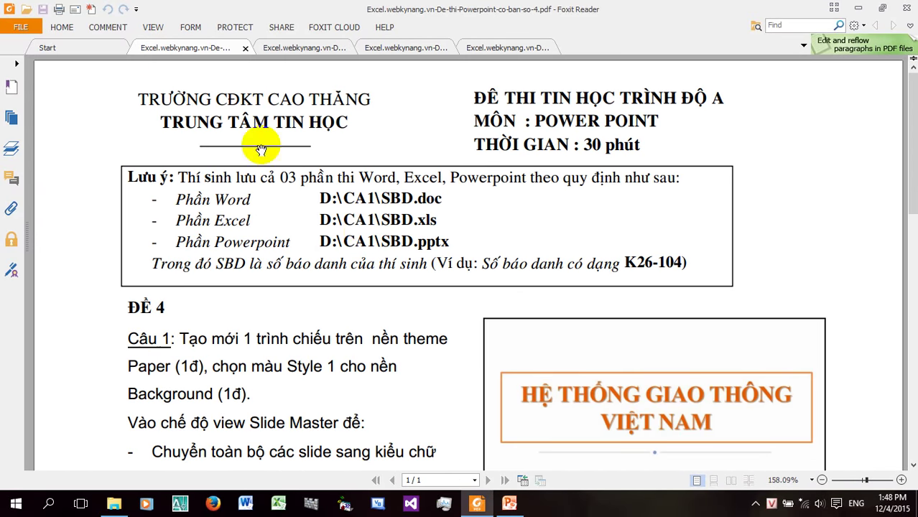
pyautogui.scroll(-3, 365, 237)
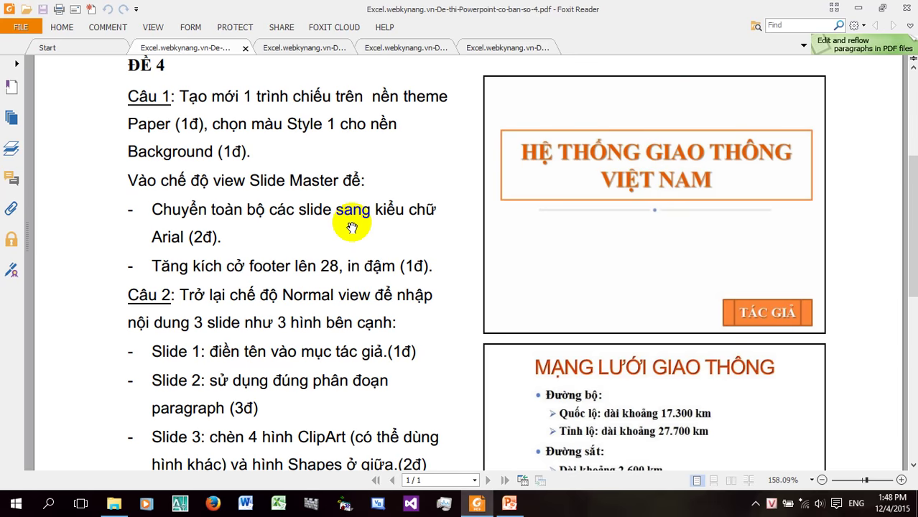
pyautogui.scroll(1, 400, 185)
pyautogui.scroll(5, 403, 189)
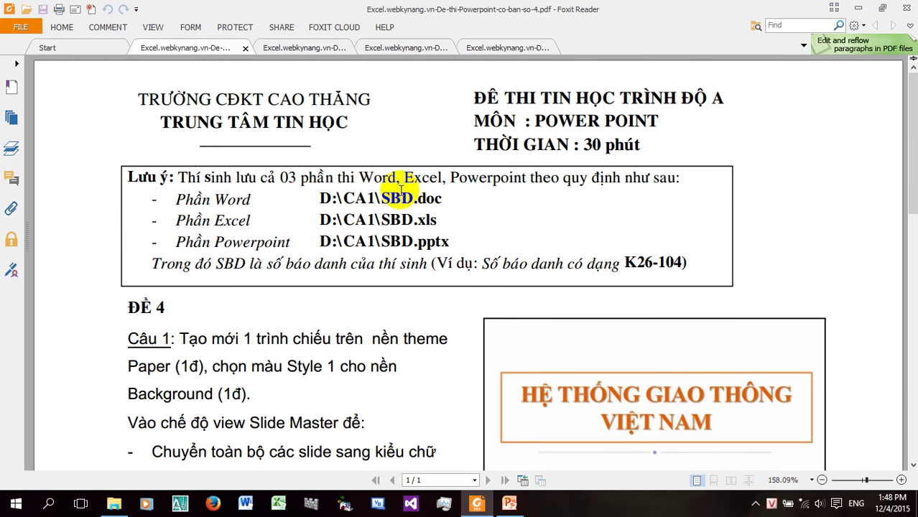
pyautogui.click(160, 301)
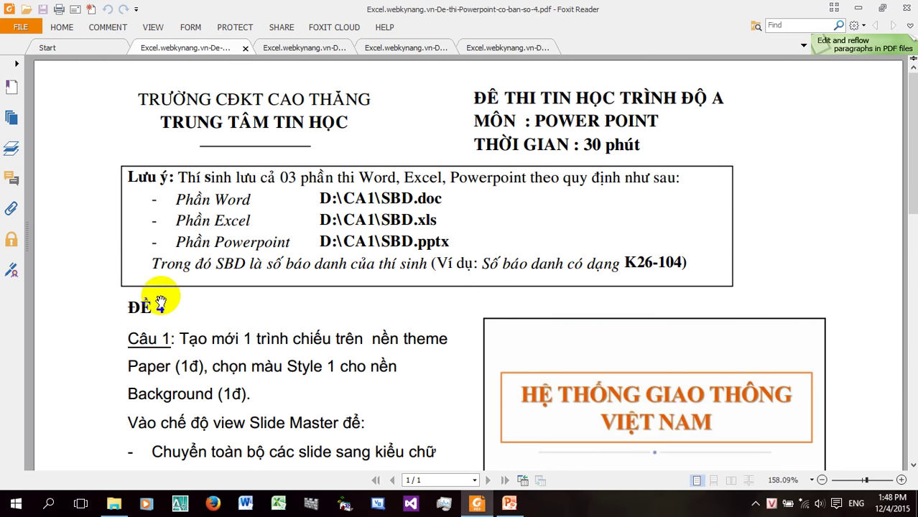
# Check the other exam tabs again, then highlight Đề 4's Câu 1 instructions
pyautogui.click(340, 49)
pyautogui.click(382, 45)
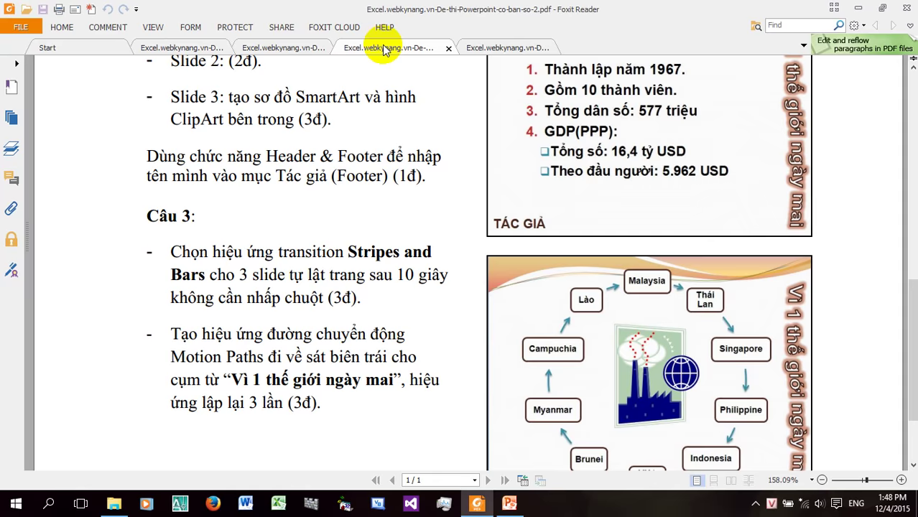
pyautogui.scroll(7, 291, 226)
pyautogui.scroll(8, 291, 227)
pyautogui.click(492, 46)
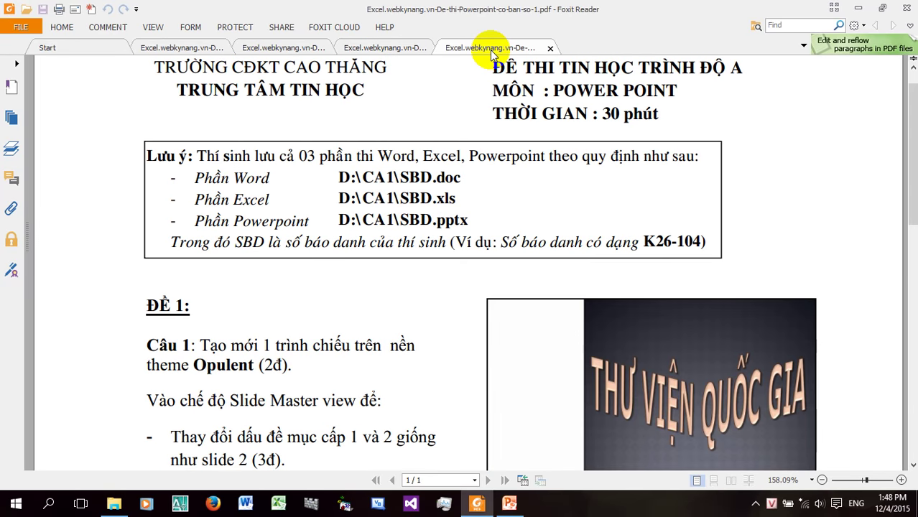
pyautogui.click(193, 47)
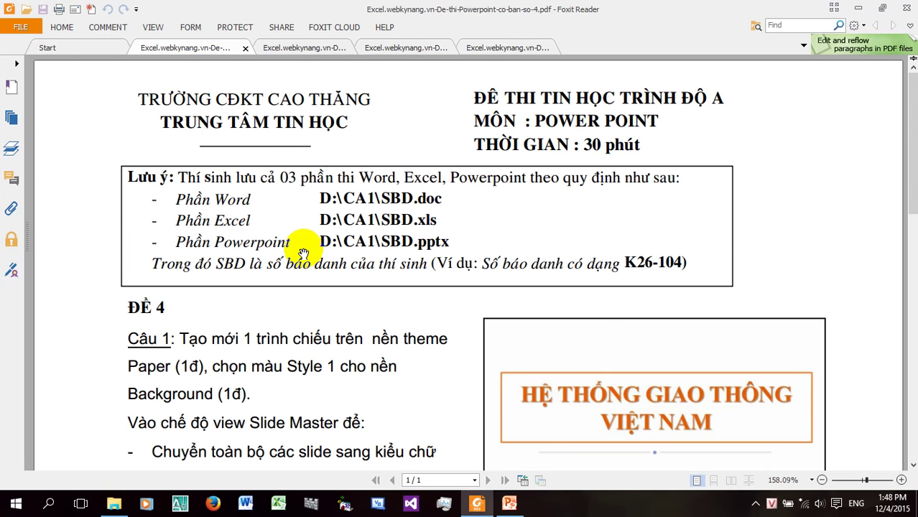
pyautogui.scroll(-5, 303, 253)
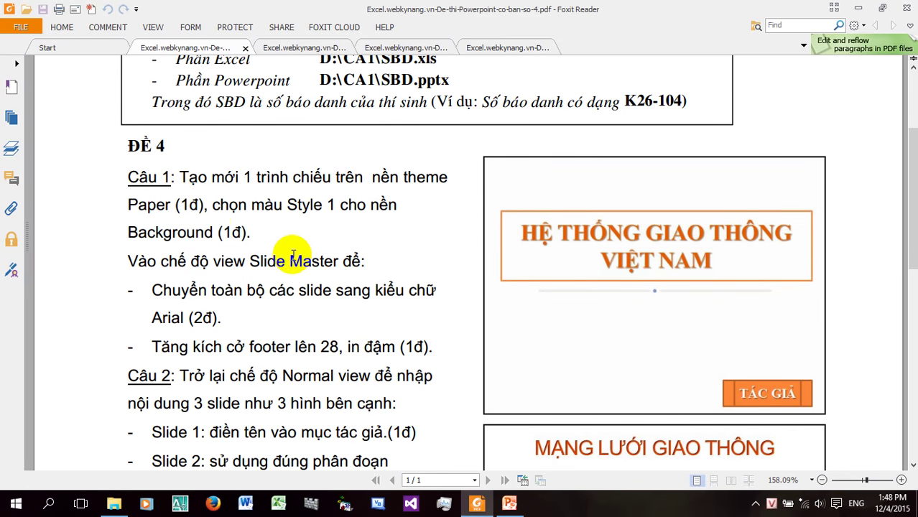
pyautogui.scroll(-1, 194, 208)
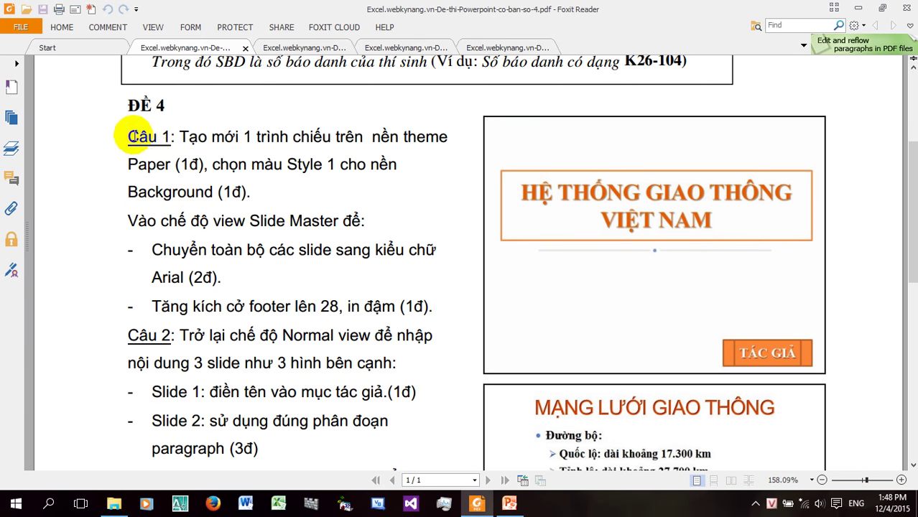
pyautogui.moveTo(123, 135)
pyautogui.mouseDown()
pyautogui.moveTo(417, 165)
pyautogui.moveTo(409, 184)
pyautogui.mouseUp()
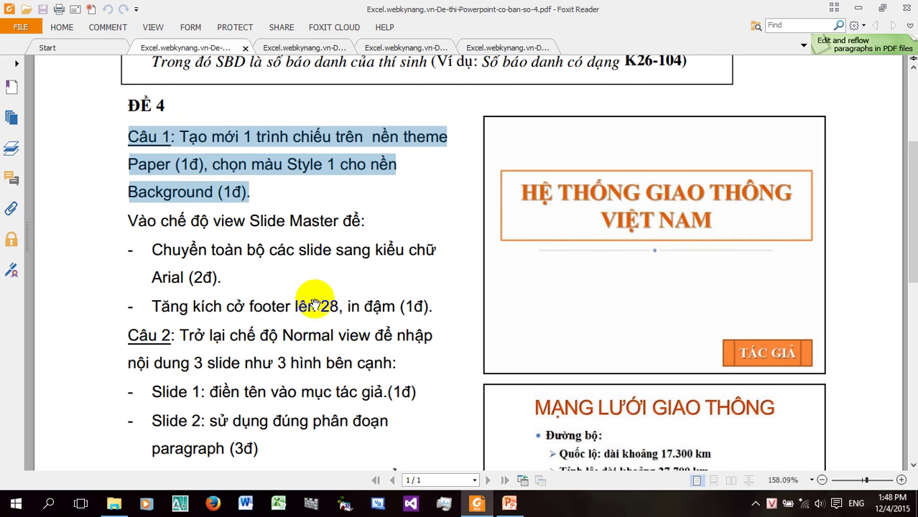
pyautogui.click(142, 215)
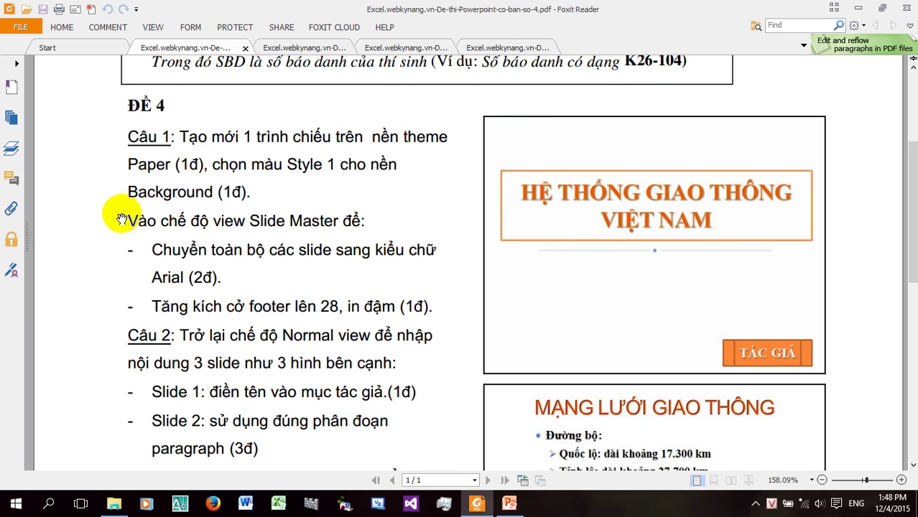
pyautogui.scroll(1, 237, 230)
pyautogui.scroll(-1, 352, 309)
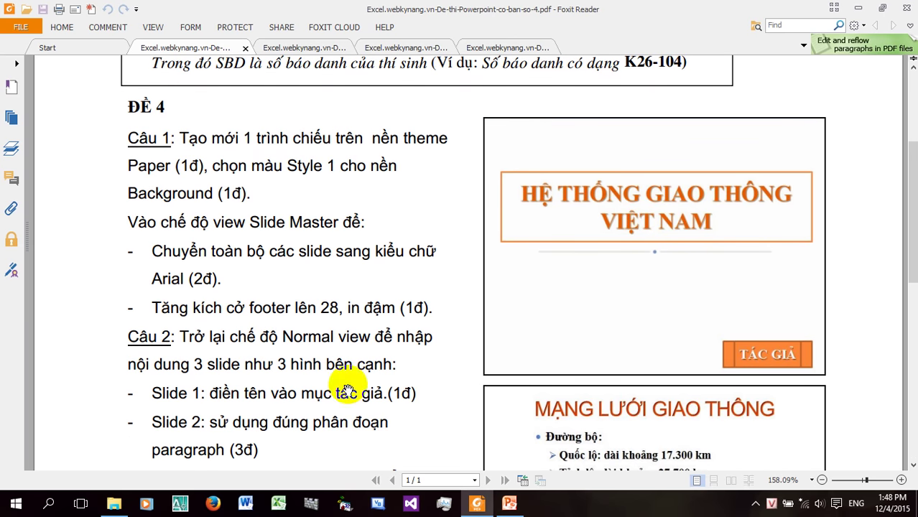
# Bring the blank presentation forward and expand the full Design theme gallery
pyautogui.click(509, 505)
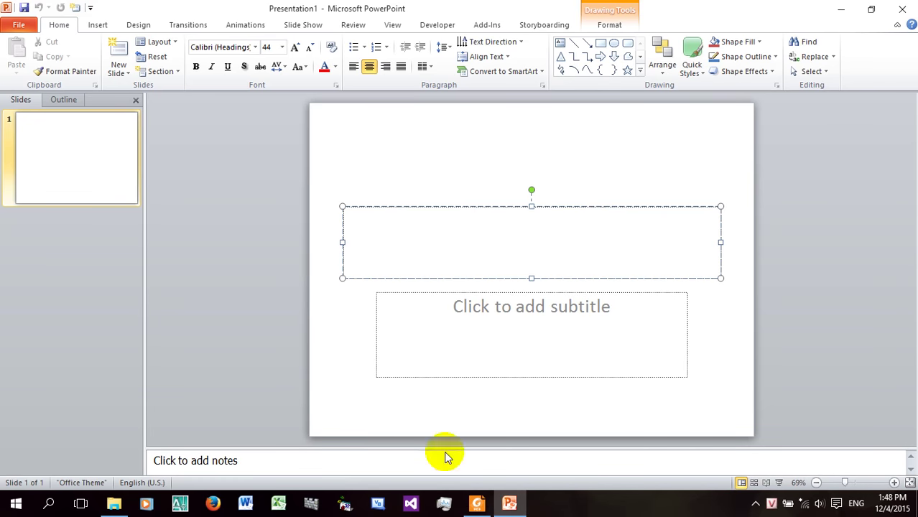
pyautogui.click(474, 503)
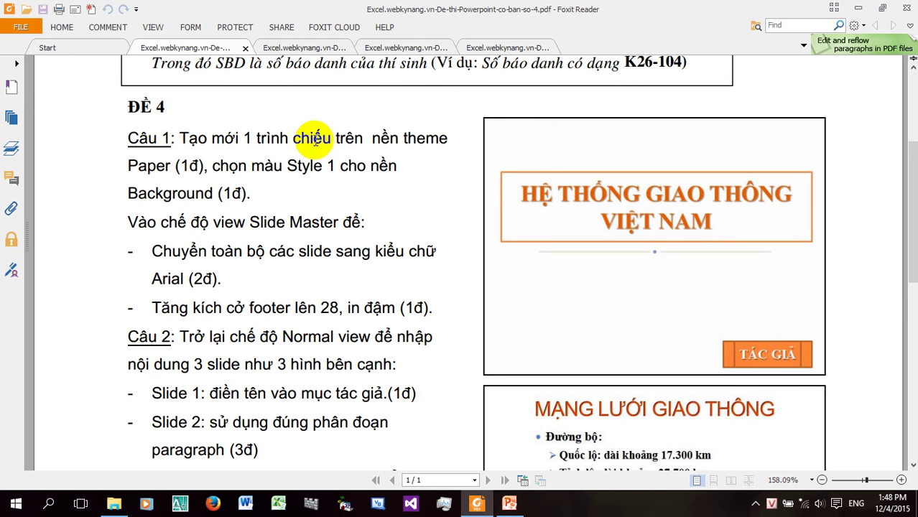
pyautogui.click(508, 503)
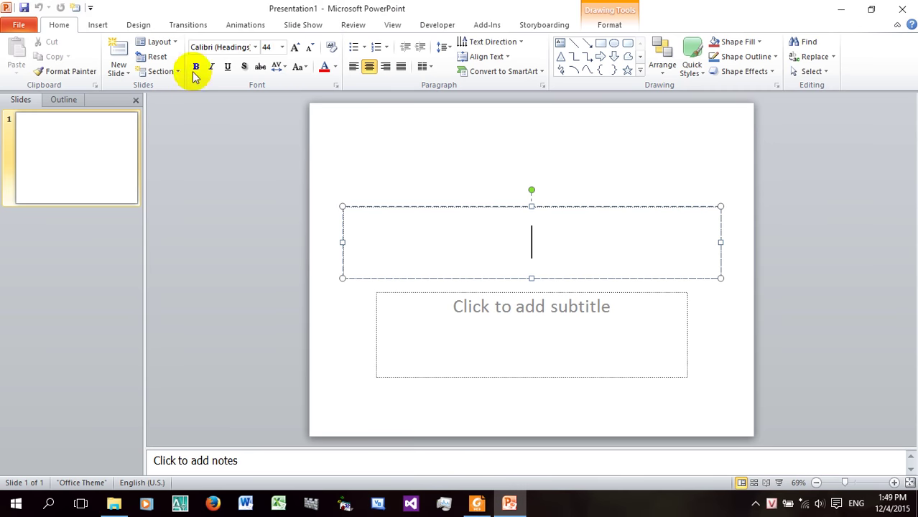
pyautogui.click(133, 26)
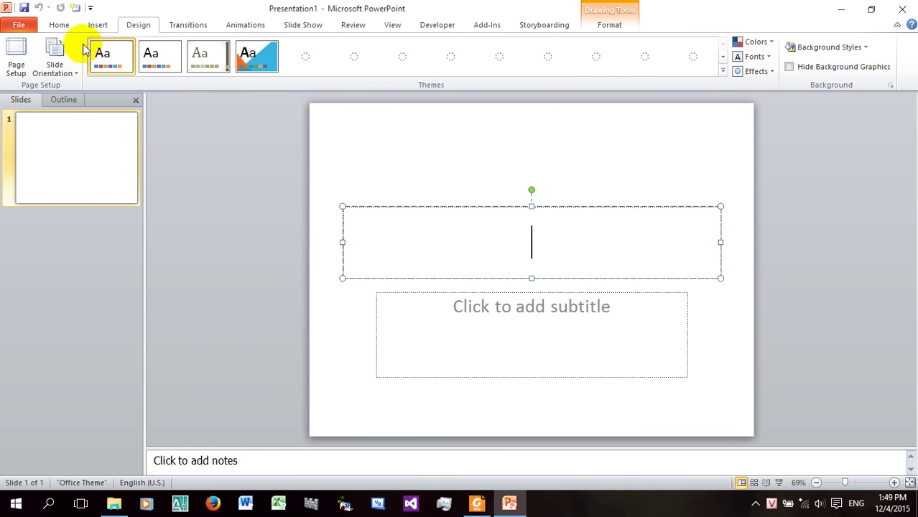
pyautogui.click(724, 72)
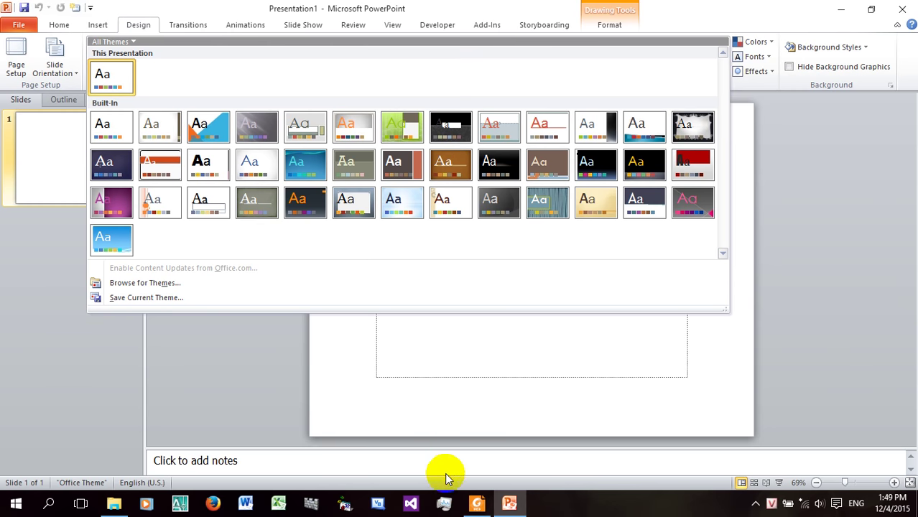
# Compare the exam PDF against the theme gallery, then deselect the title placeholder
pyautogui.click(474, 506)
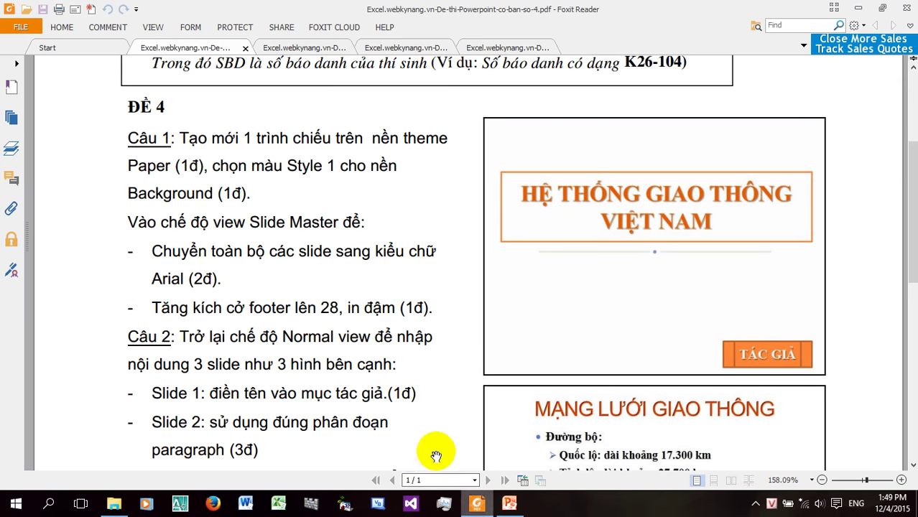
pyautogui.click(480, 499)
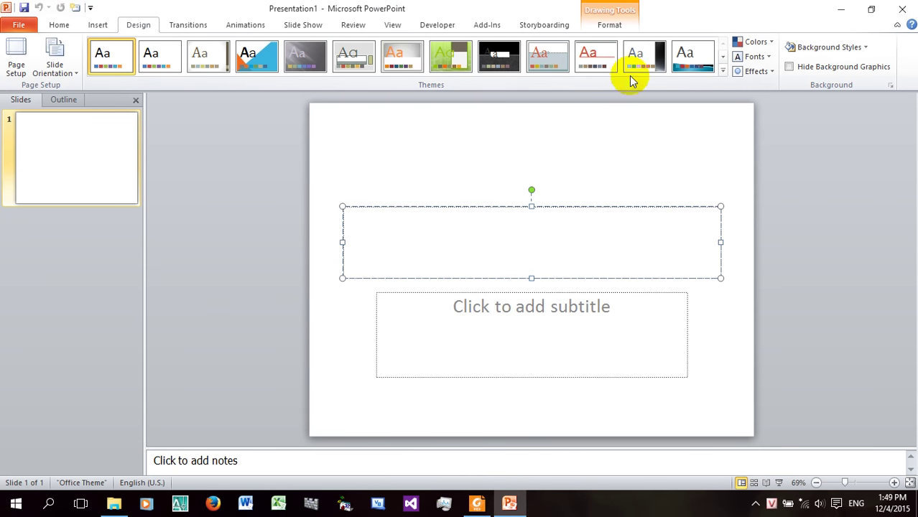
pyautogui.click(721, 69)
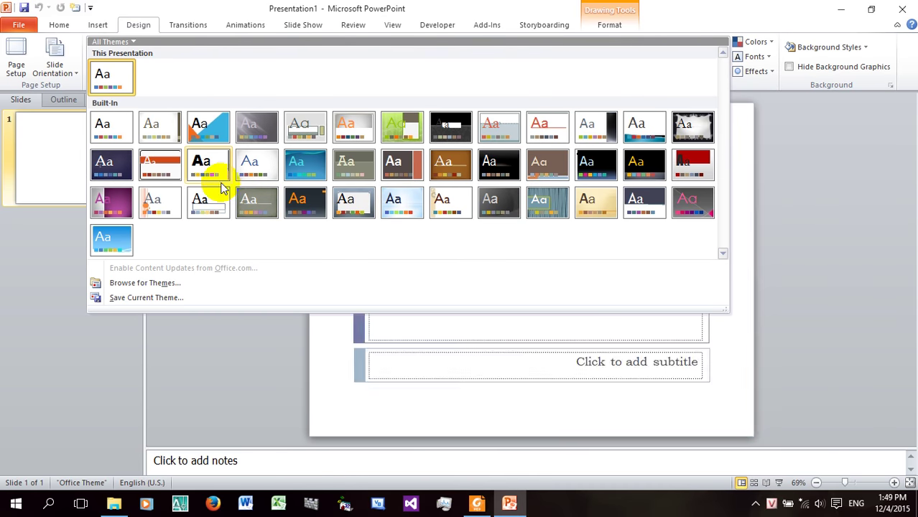
pyautogui.click(477, 503)
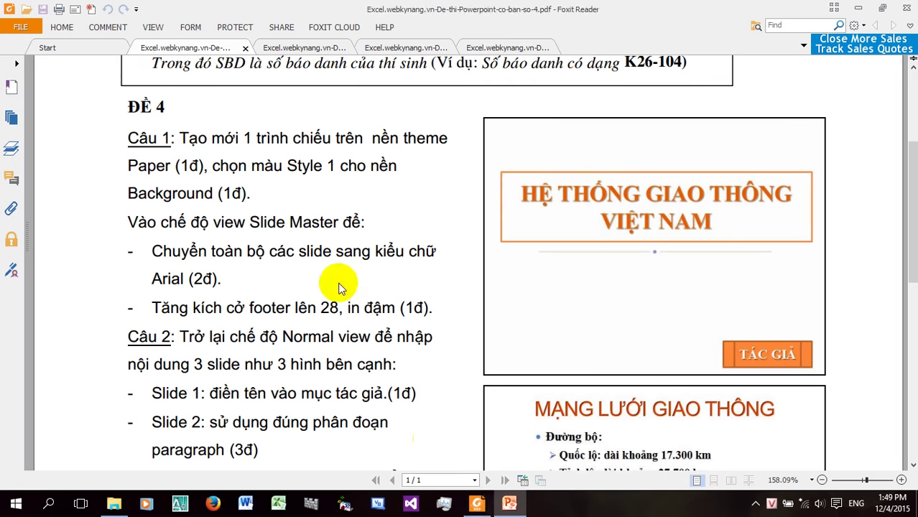
pyautogui.click(509, 505)
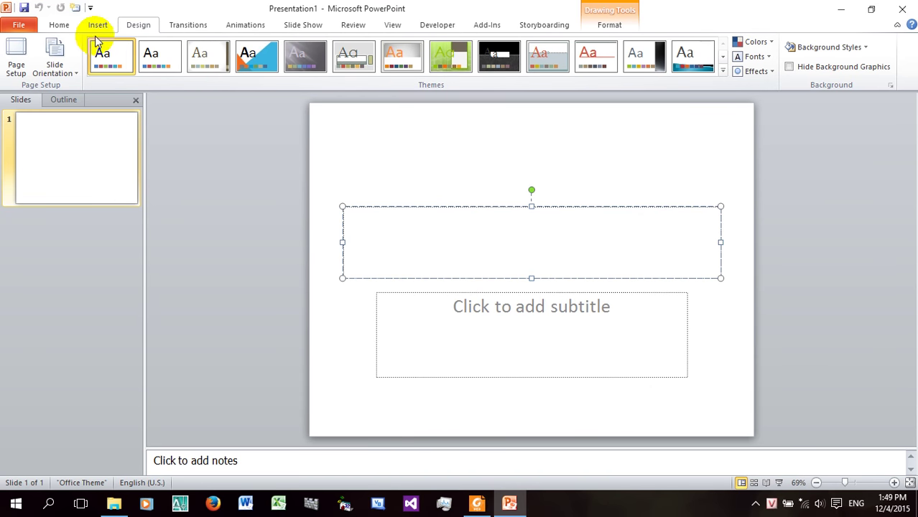
pyautogui.click(121, 64)
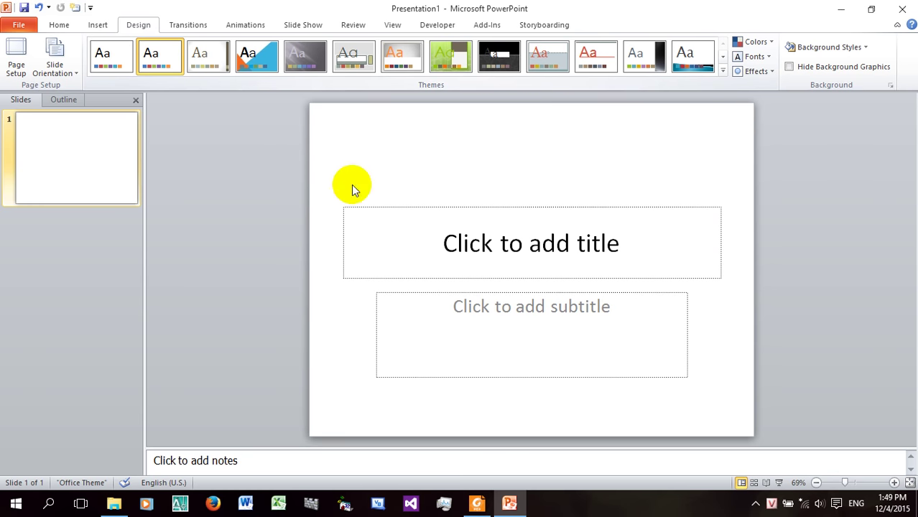
# Review the exam and highlight the requirement 'Style 1 cho nền Background (1đ).'
pyautogui.click(476, 505)
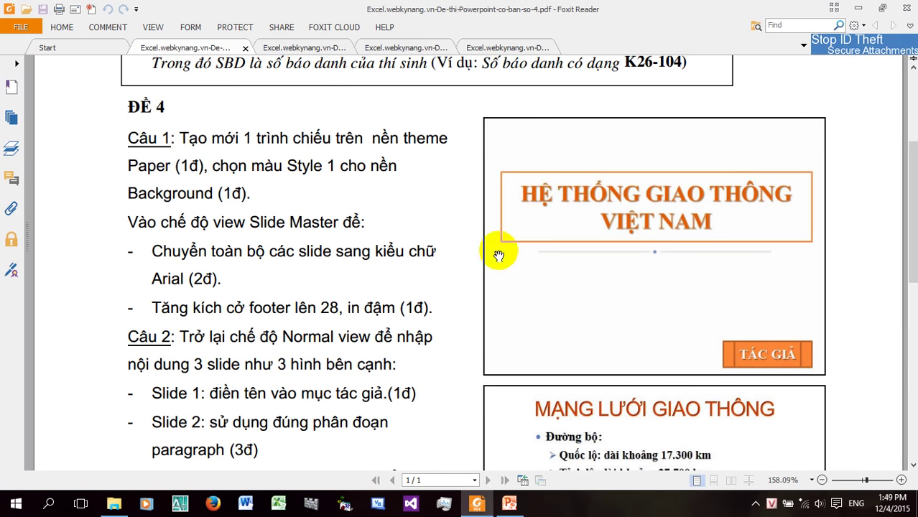
pyautogui.scroll(-2, 580, 269)
pyautogui.scroll(-1, 613, 162)
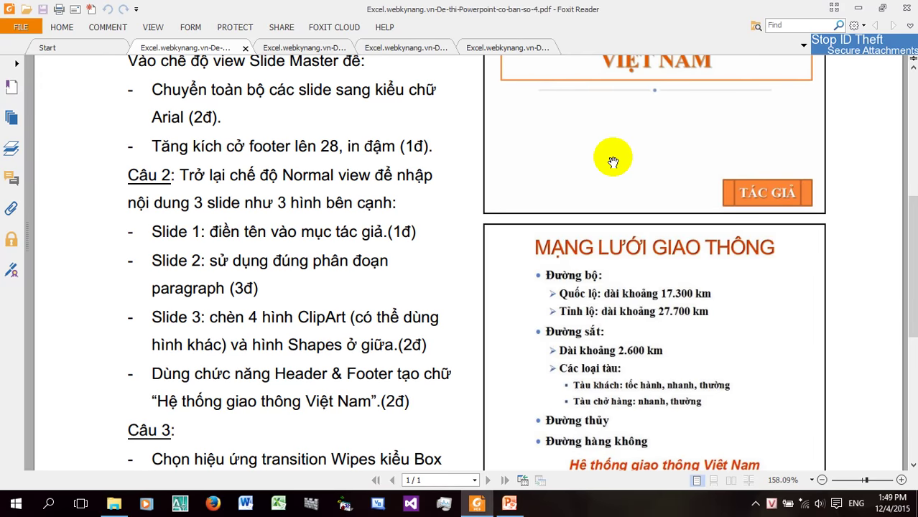
pyautogui.scroll(3, 613, 162)
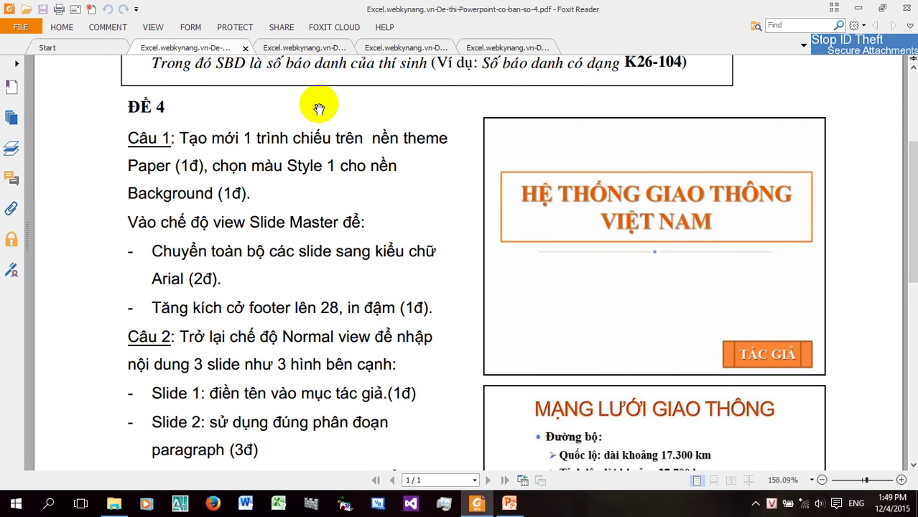
pyautogui.click(506, 511)
pyautogui.click(430, 240)
pyautogui.click(467, 180)
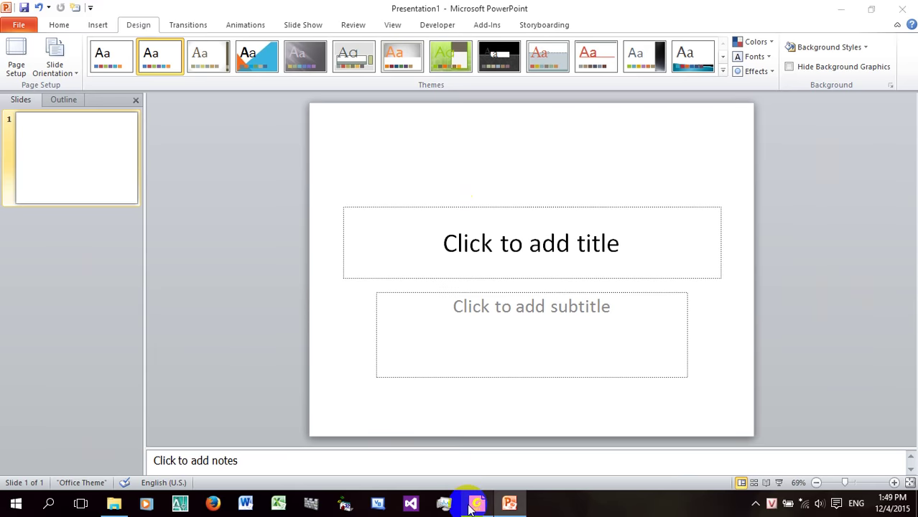
pyautogui.click(468, 508)
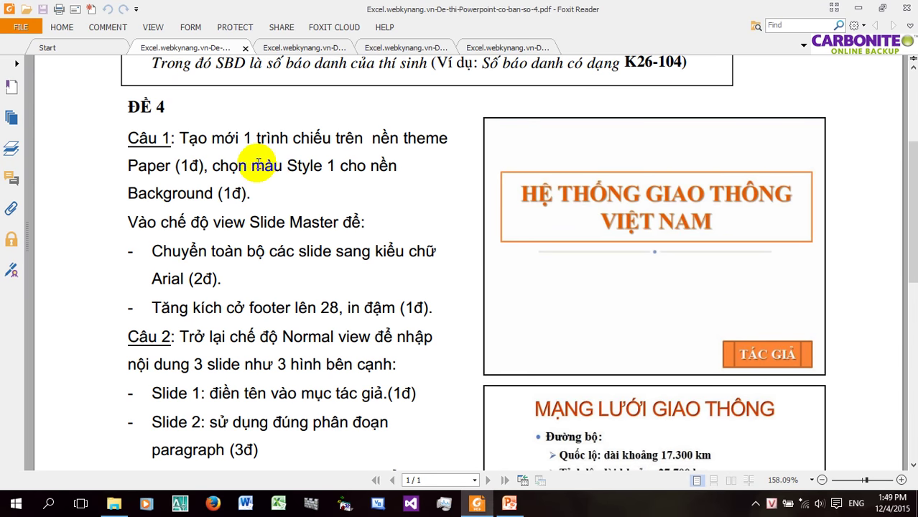
pyautogui.moveTo(285, 165); pyautogui.dragTo(390, 185)
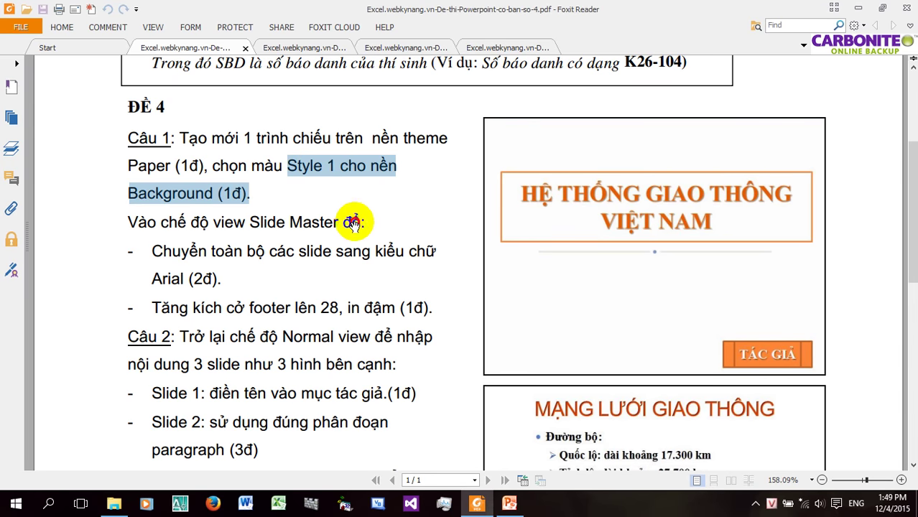
pyautogui.scroll(1, 353, 216)
pyautogui.click(510, 505)
pyautogui.rightClick(450, 174)
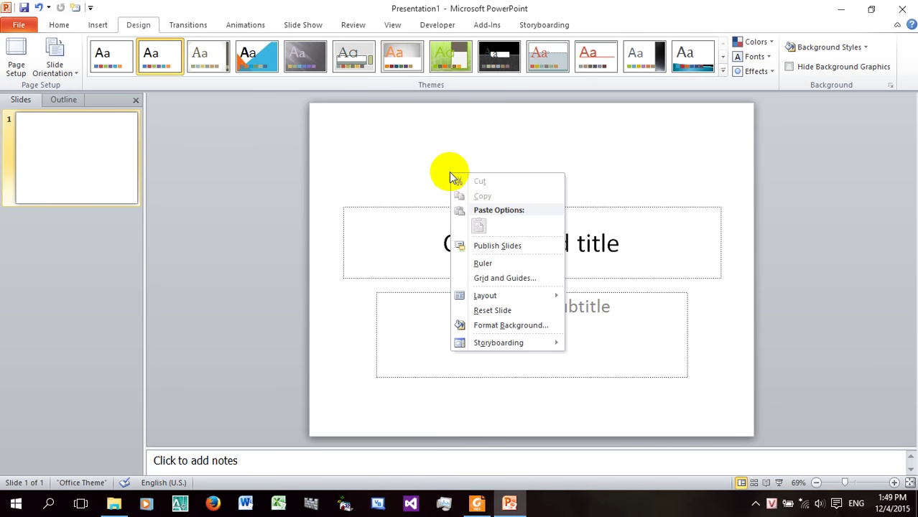
pyautogui.click(447, 137)
pyautogui.rightClick(482, 138)
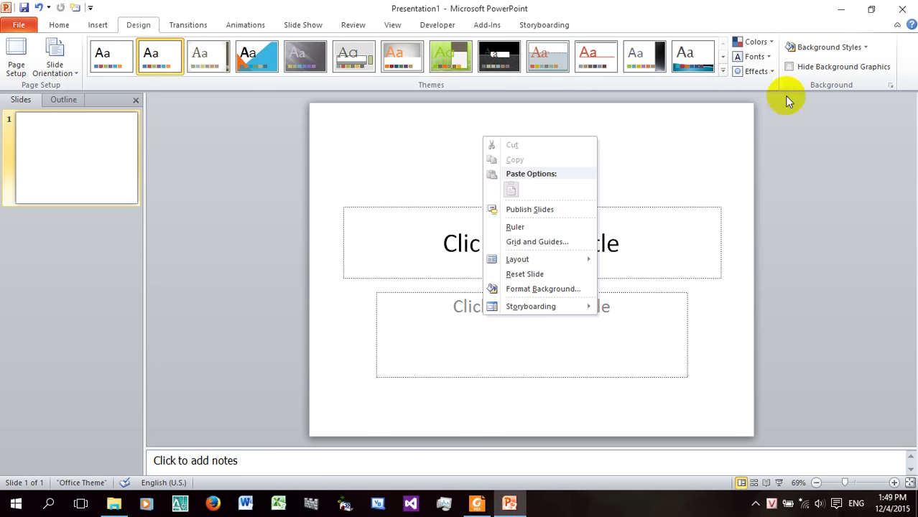
pyautogui.click(856, 49)
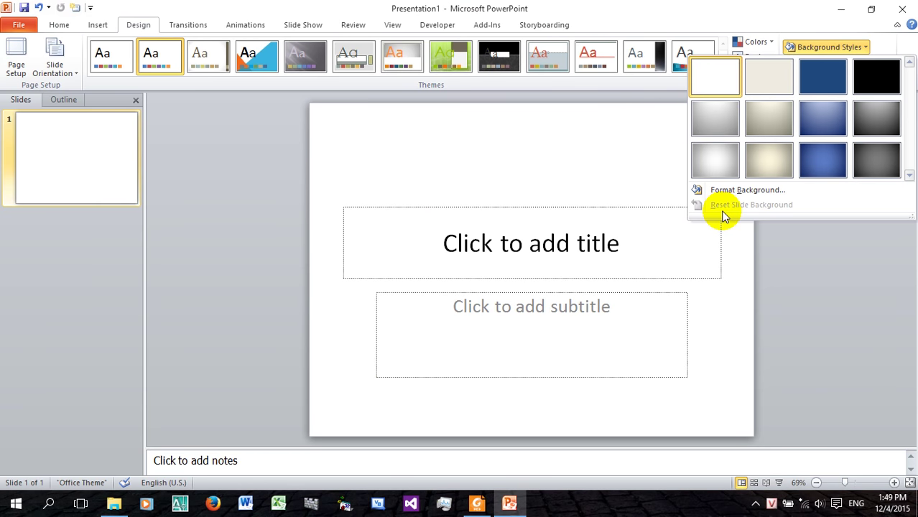
pyautogui.click(707, 189)
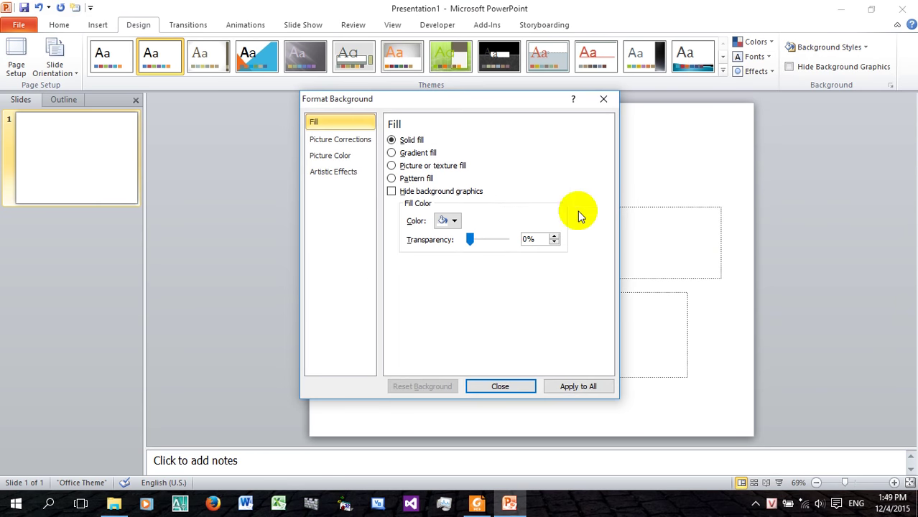
pyautogui.click(446, 220)
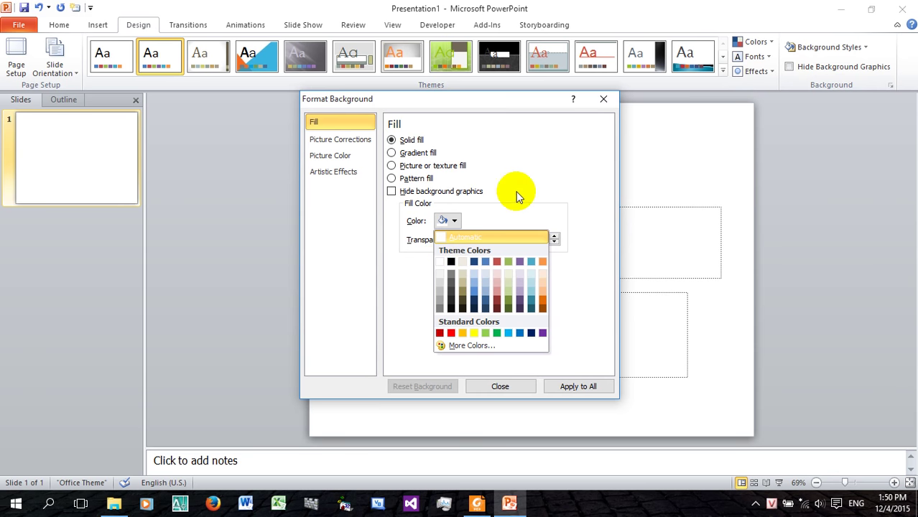
pyautogui.click(606, 100)
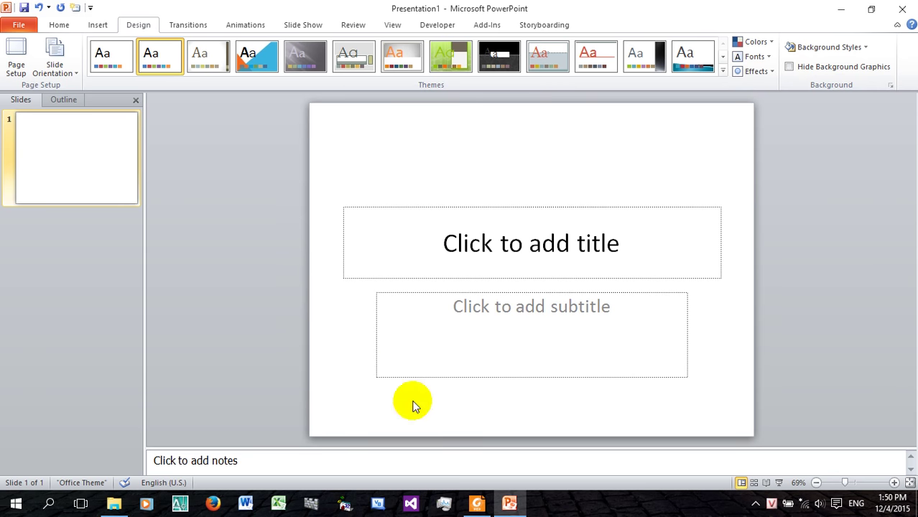
# Clear the Style 1 mark and highlight the Slide Master font requirement in the exam
pyautogui.click(476, 503)
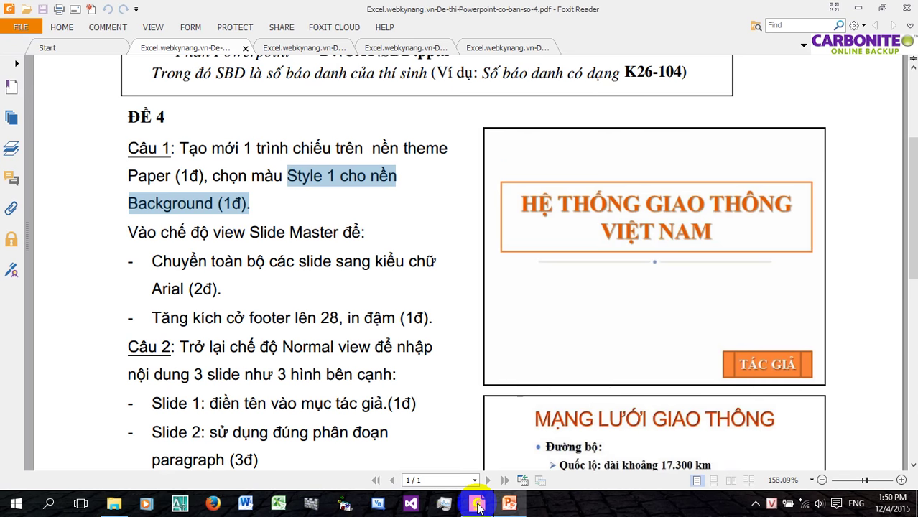
pyautogui.click(377, 278)
pyautogui.scroll(-2, 377, 278)
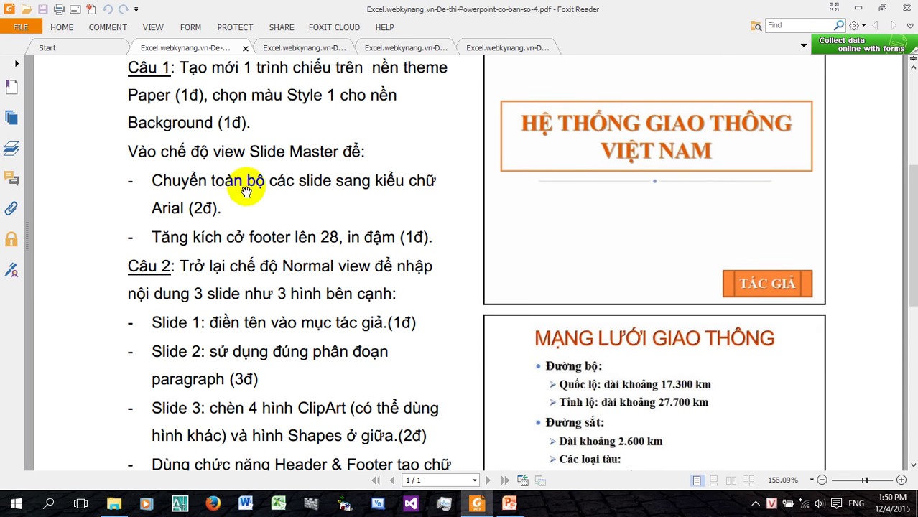
pyautogui.moveTo(131, 145)
pyautogui.mouseDown()
pyautogui.moveTo(353, 164)
pyautogui.moveTo(385, 211)
pyautogui.mouseUp()
pyautogui.click(233, 214)
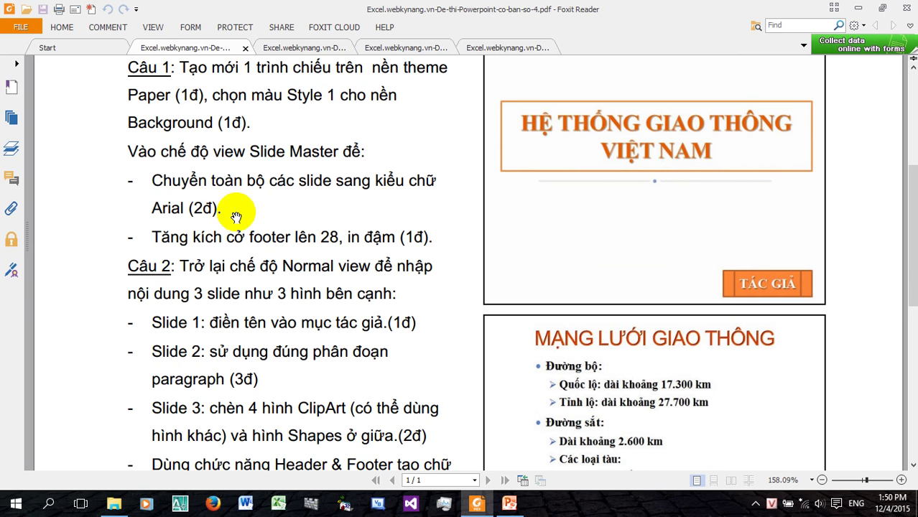
# Return to PowerPoint, click into the slide title and show the Home formatting tools
pyautogui.click(509, 503)
pyautogui.click(512, 260)
pyautogui.click(58, 25)
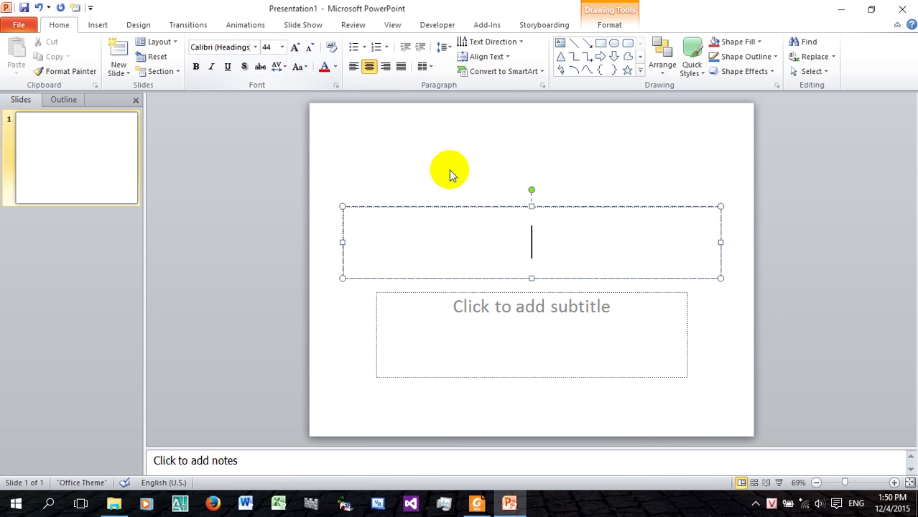
# Switch the presentation into Slide Master view, checking the exam PDF along the way
pyautogui.click(491, 186)
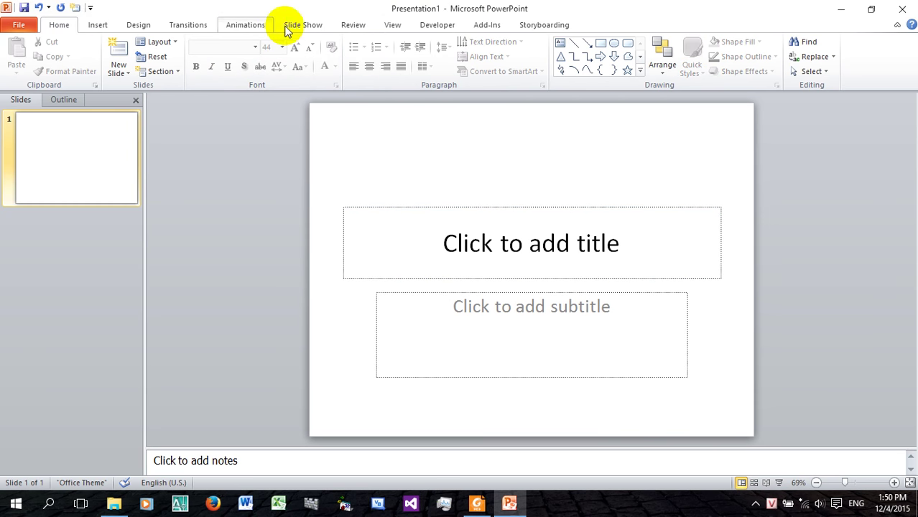
pyautogui.click(391, 25)
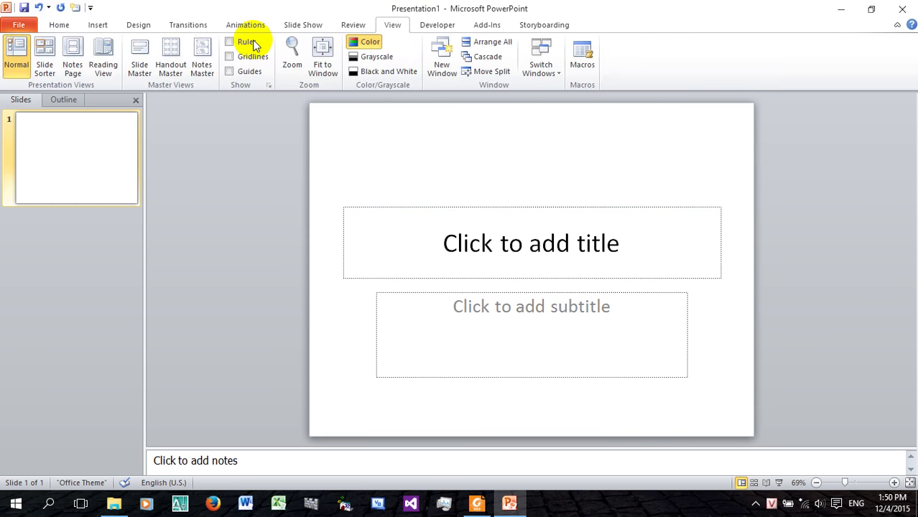
pyautogui.click(140, 50)
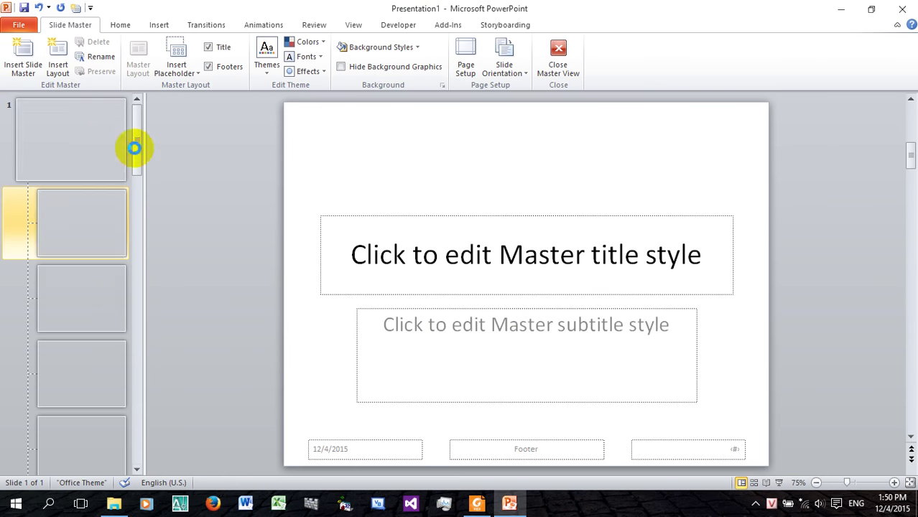
pyautogui.click(470, 505)
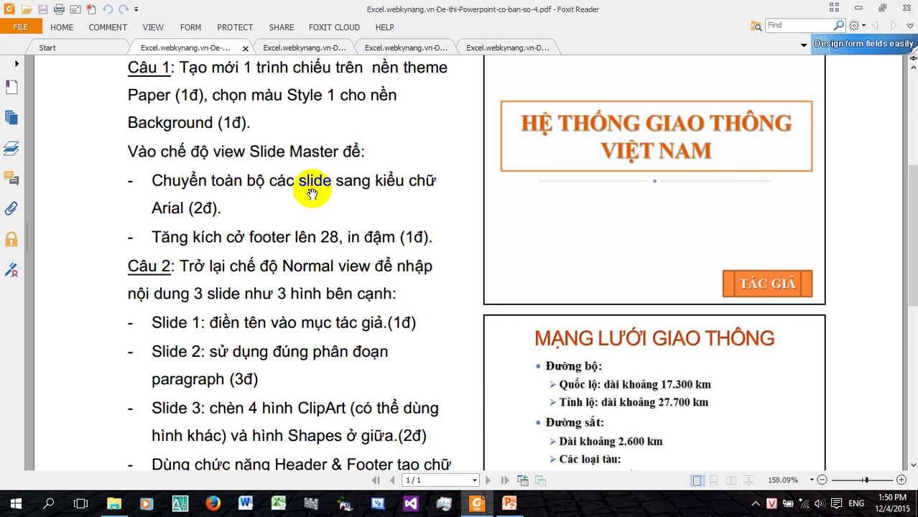
pyautogui.click(510, 503)
pyautogui.click(442, 259)
pyautogui.click(394, 180)
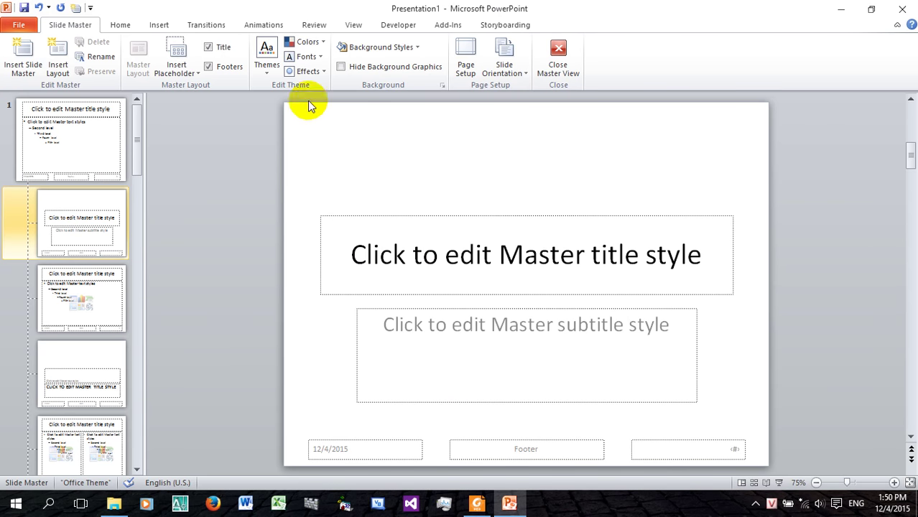
# Apply the Office Classic 2 (Arial) theme font set and close Master View
pyautogui.click(318, 60)
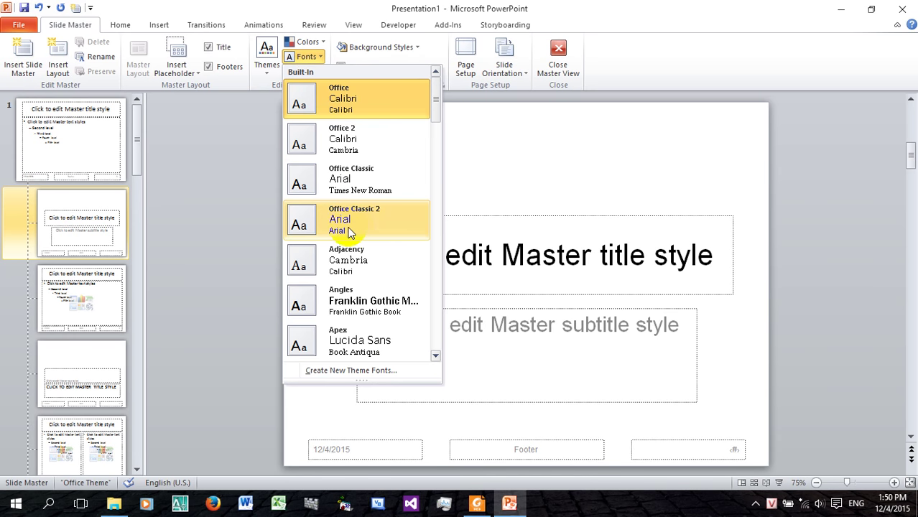
pyautogui.click(338, 227)
pyautogui.click(351, 226)
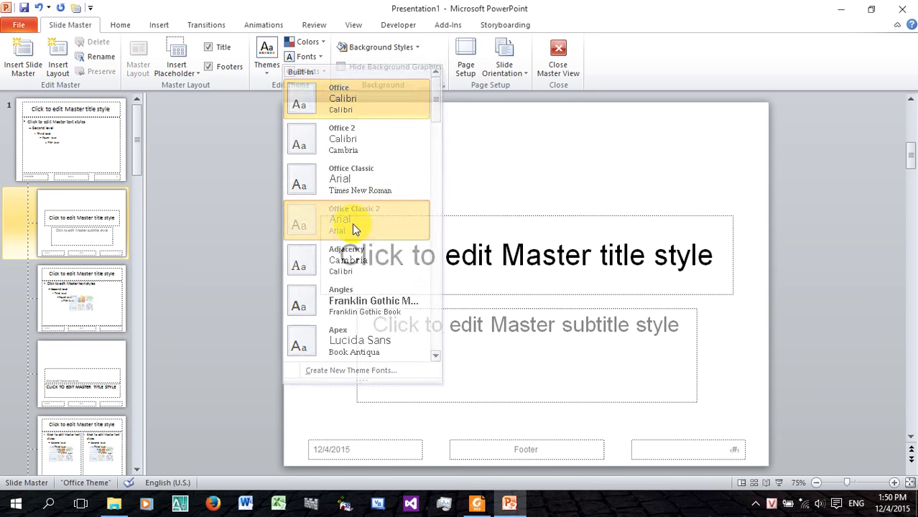
pyautogui.click(464, 256)
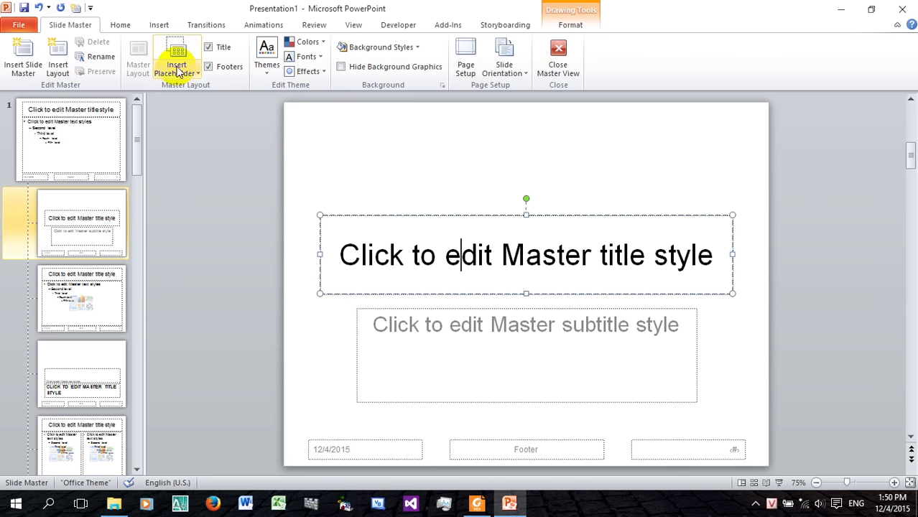
pyautogui.click(294, 61)
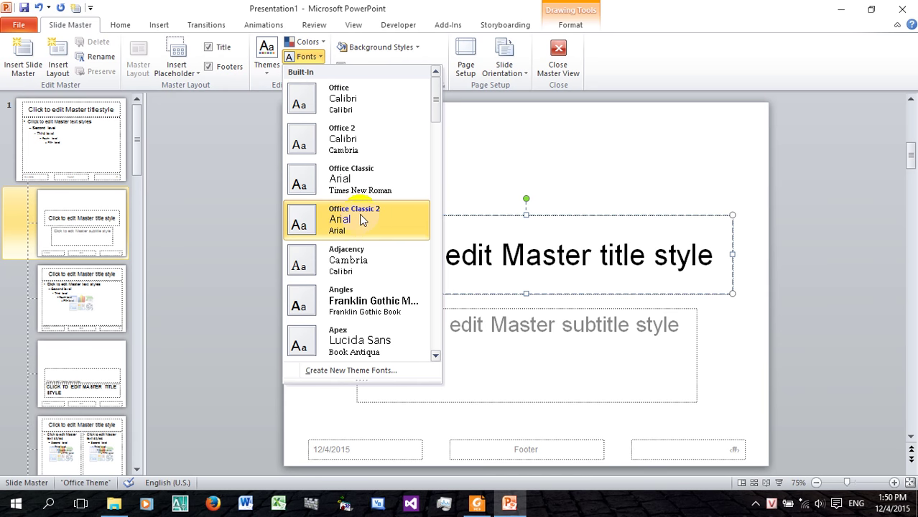
pyautogui.click(502, 160)
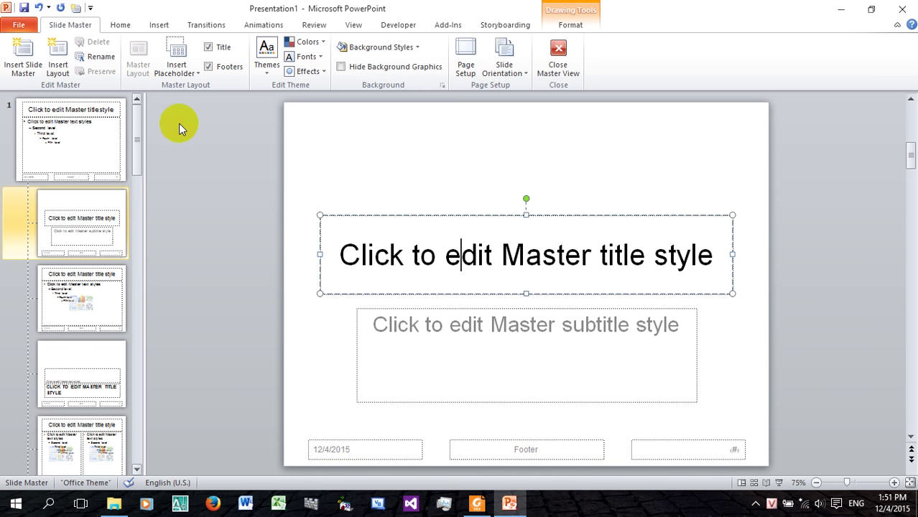
pyautogui.click(559, 64)
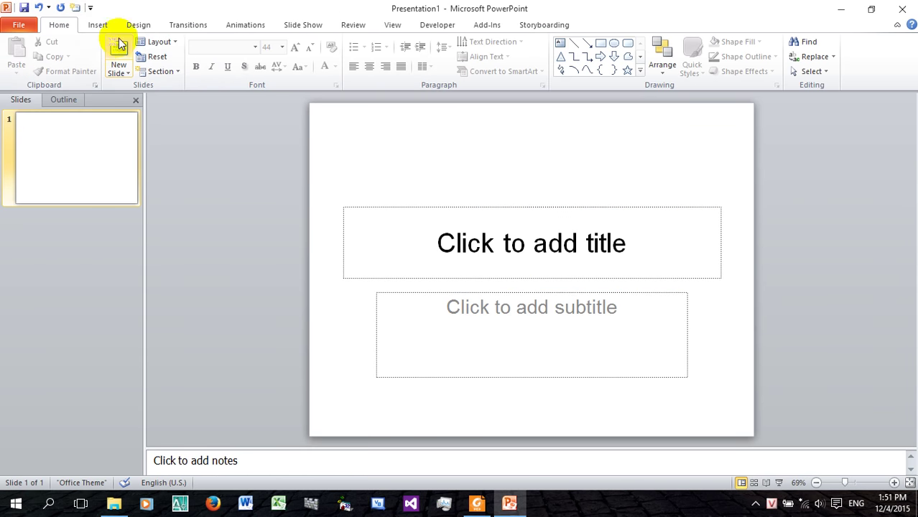
# Highlight the footer size 28 bold requirement in the exam PDF
pyautogui.click(577, 242)
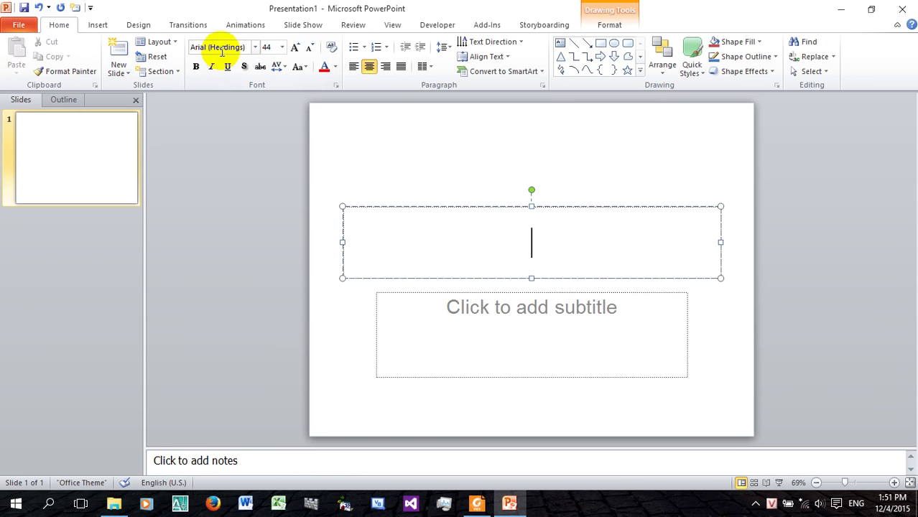
pyautogui.click(477, 306)
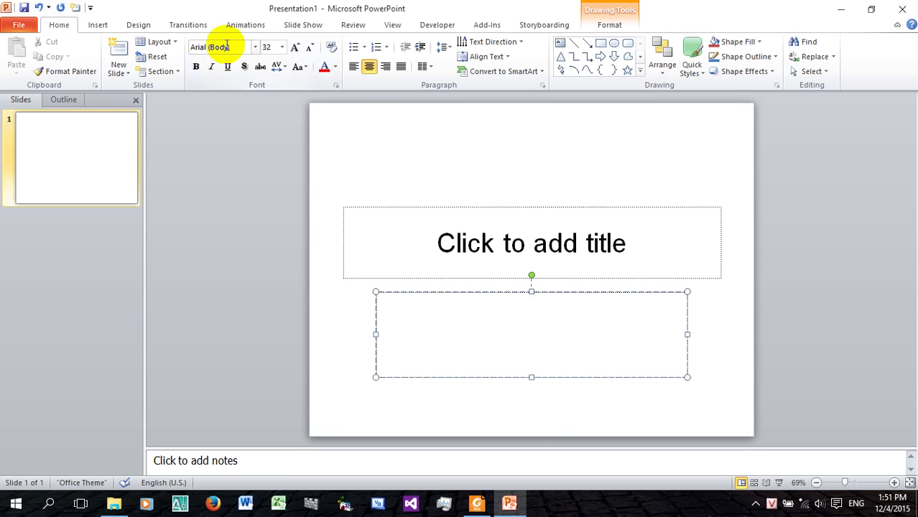
pyautogui.click(479, 504)
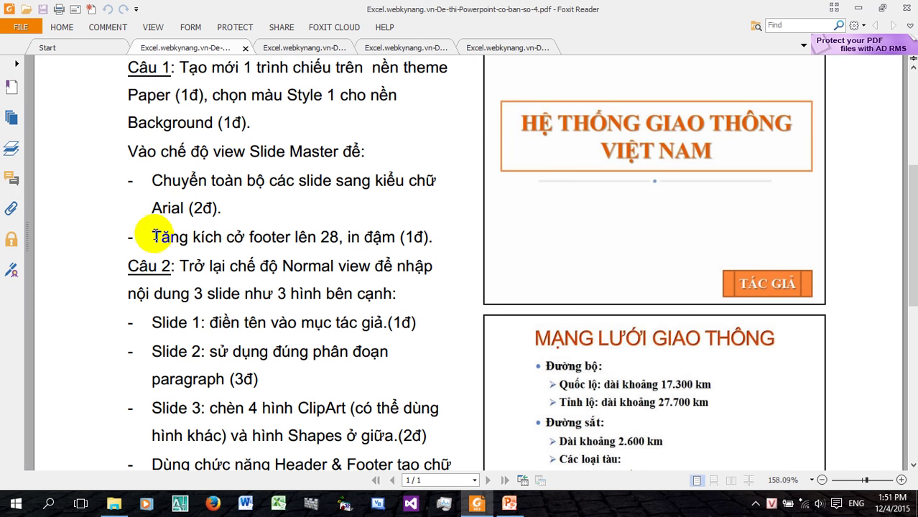
pyautogui.moveTo(150, 236); pyautogui.dragTo(425, 238)
pyautogui.click(430, 240)
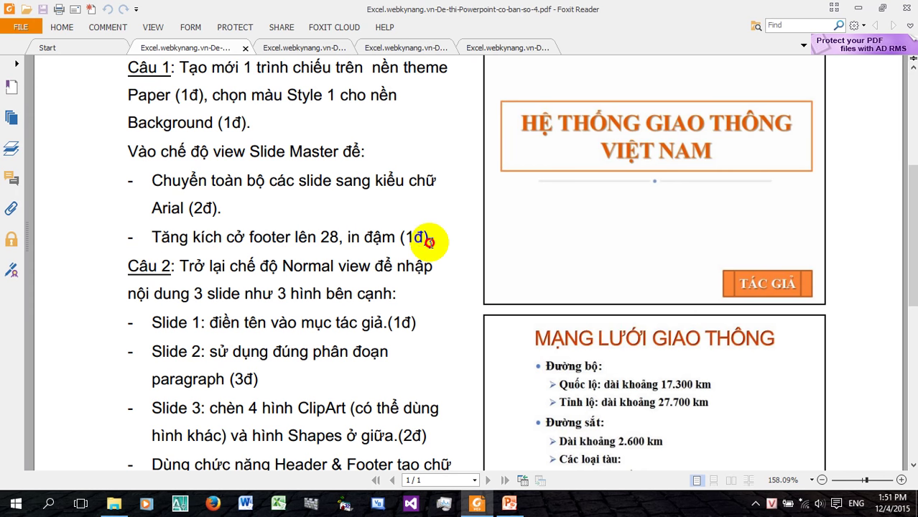
# Return to PowerPoint and switch to Slide Master view
pyautogui.click(510, 505)
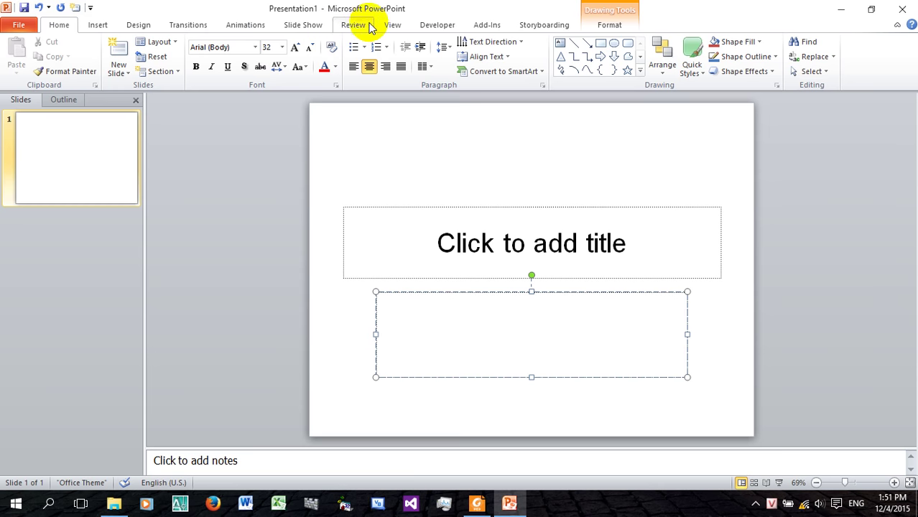
pyautogui.click(391, 25)
pyautogui.click(135, 56)
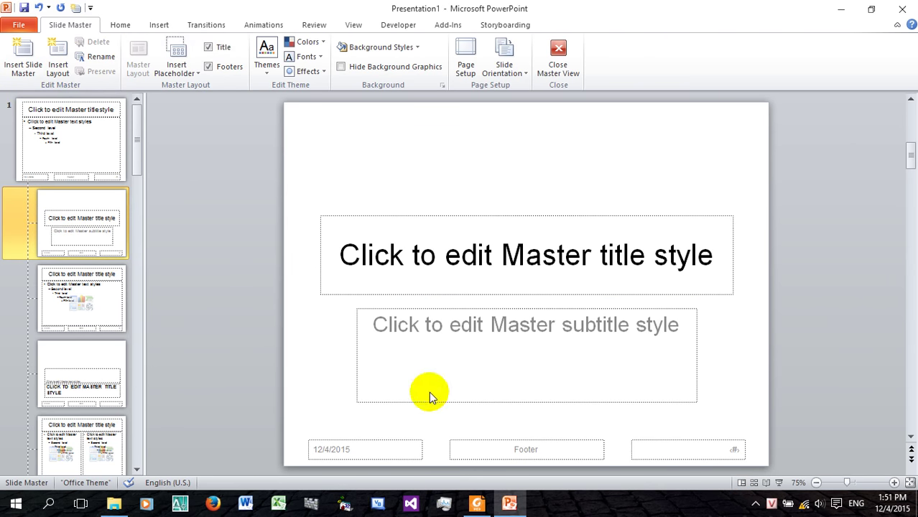
# On the top slide master, make the Footer placeholder 28 pt bold, then close Master View
pyautogui.click(74, 144)
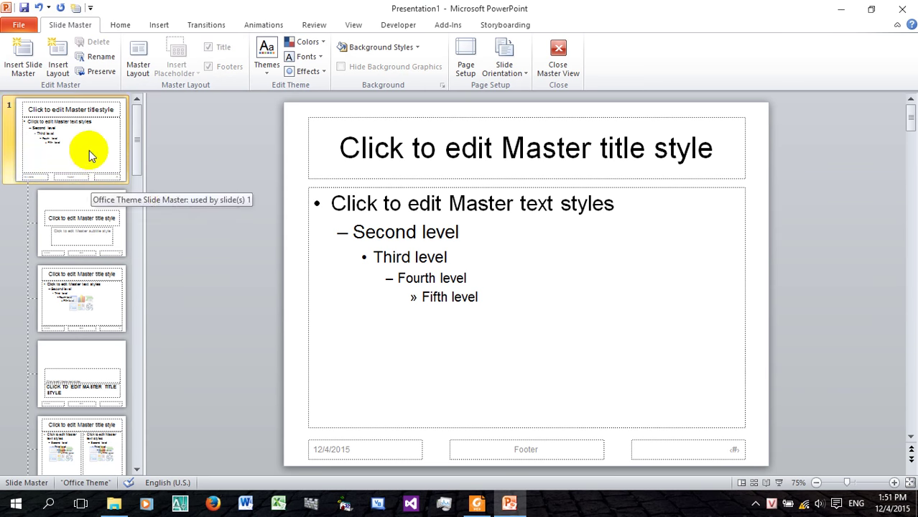
pyautogui.click(507, 447)
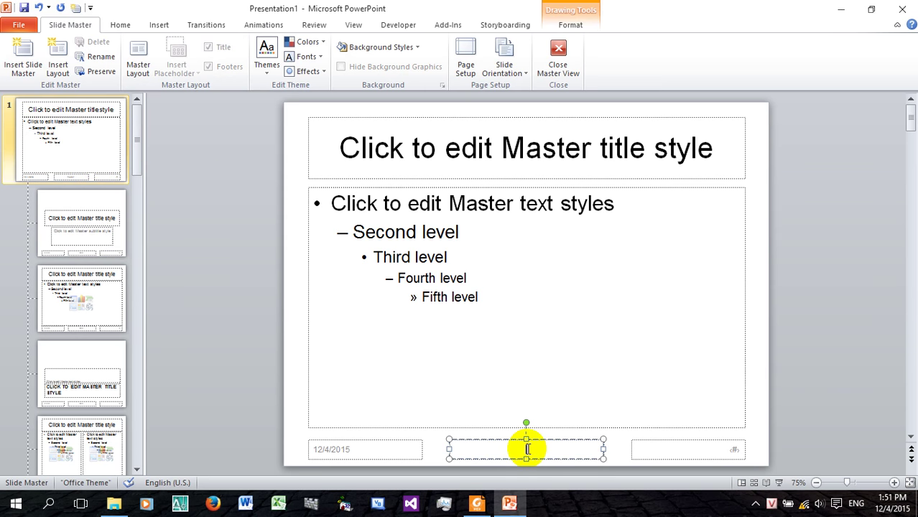
pyautogui.click(121, 28)
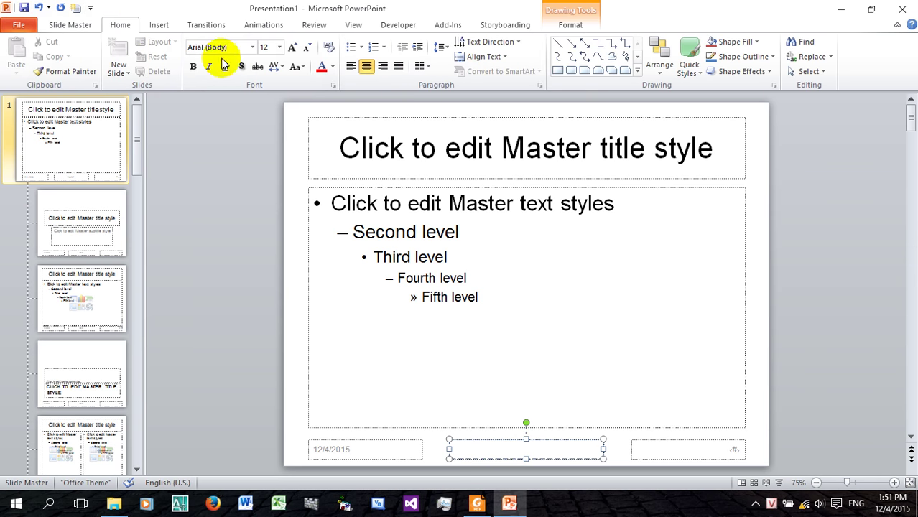
pyautogui.click(303, 47)
pyautogui.click(193, 66)
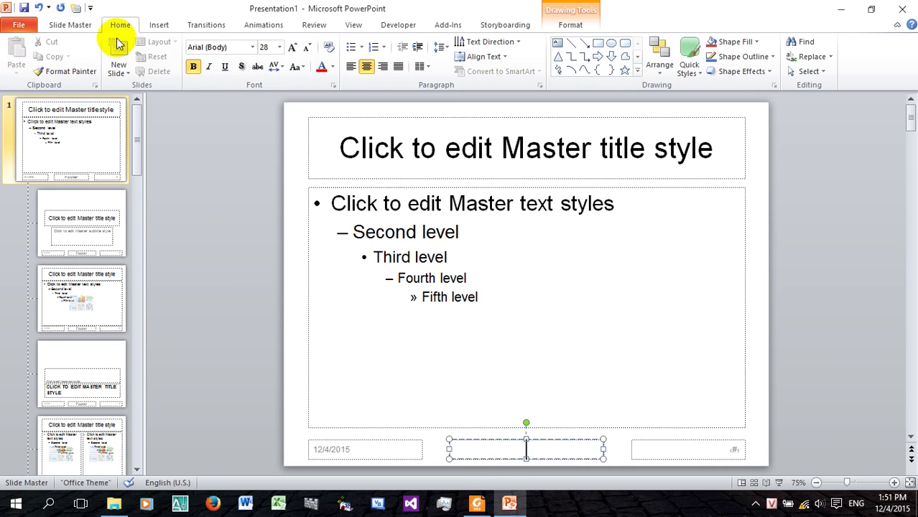
pyautogui.click(59, 28)
pyautogui.click(558, 63)
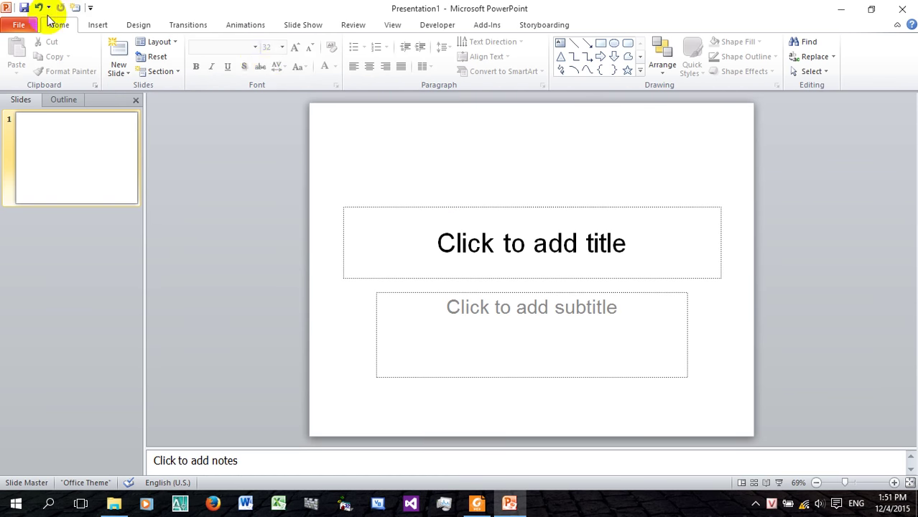
# Scroll the exam to Câu 2 and highlight the words 'hình' and '3 slide'
pyautogui.click(477, 503)
pyautogui.scroll(-1, 348, 279)
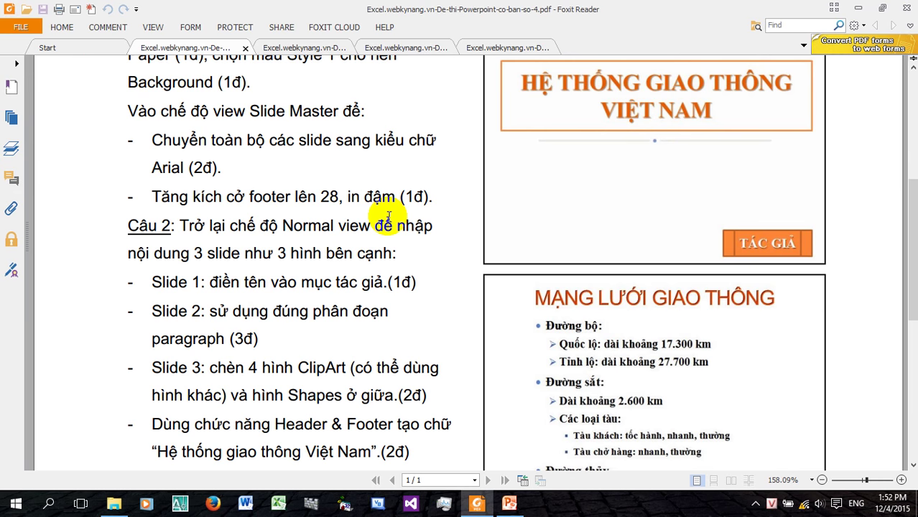
pyautogui.scroll(-1, 335, 312)
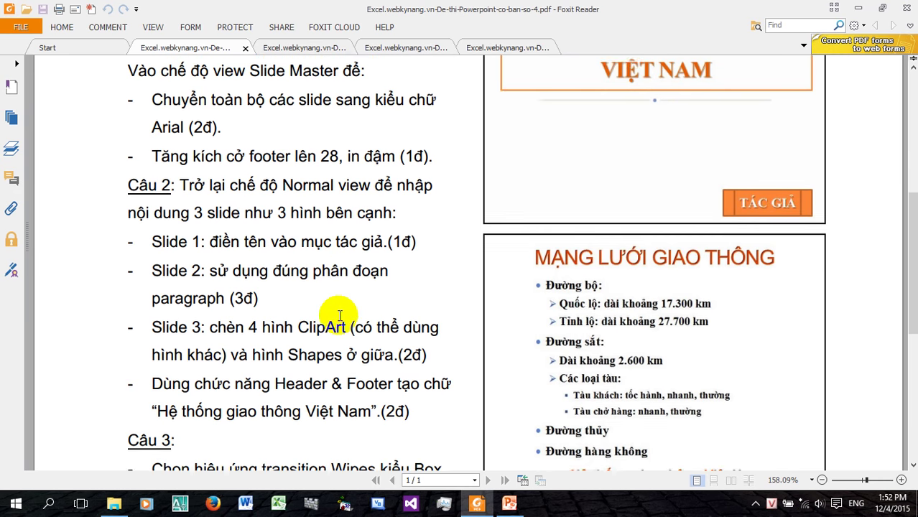
pyautogui.scroll(-1, 323, 359)
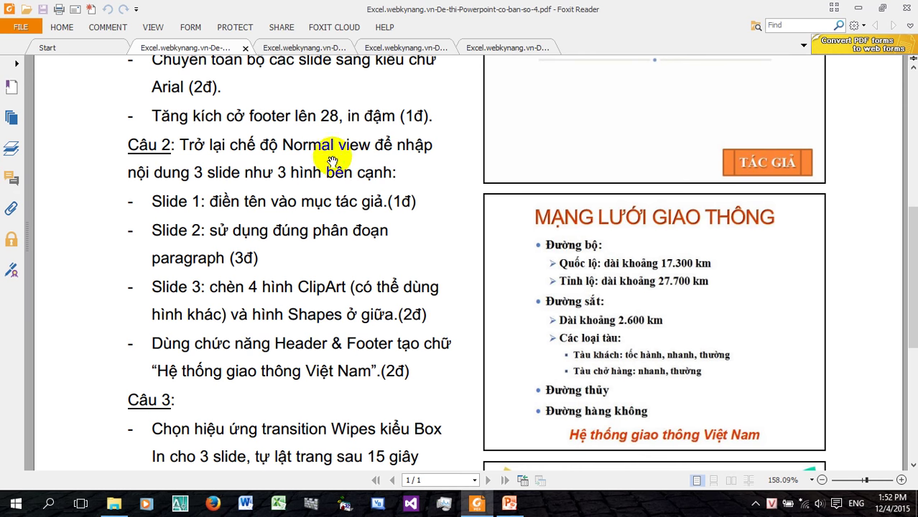
pyautogui.doubleClick(305, 174)
pyautogui.moveTo(241, 175); pyautogui.dragTo(212, 177)
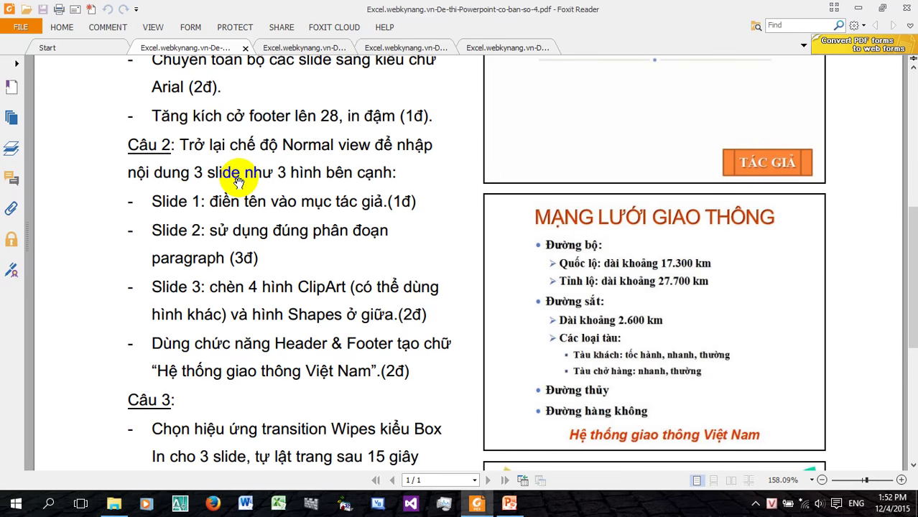
pyautogui.scroll(3, 241, 178)
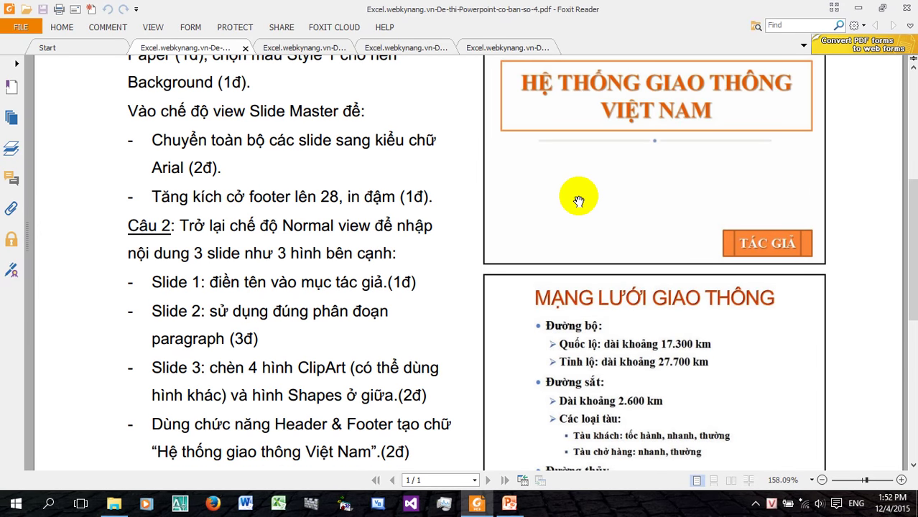
pyautogui.scroll(-3, 579, 200)
pyautogui.scroll(3, 579, 201)
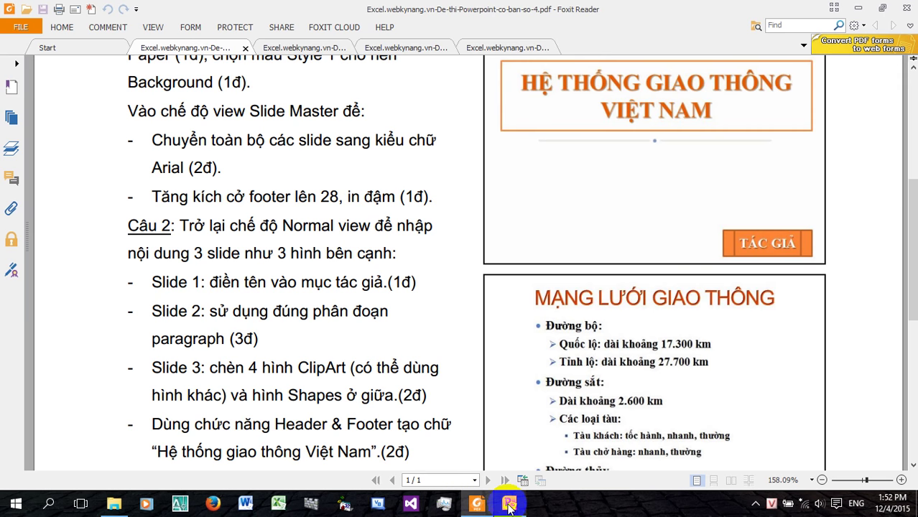
# Restore down both windows and place a taller PowerPoint window top-left beside the PDF
pyautogui.click(882, 7)
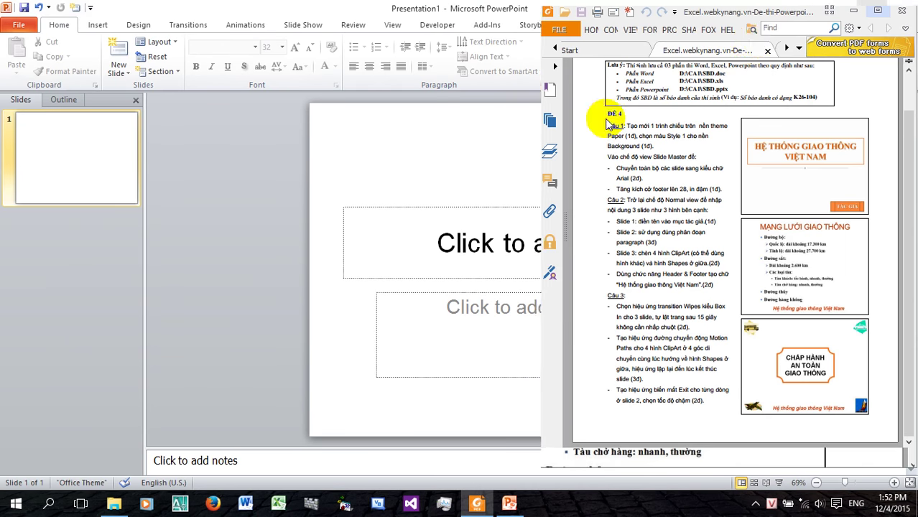
pyautogui.click(455, 203)
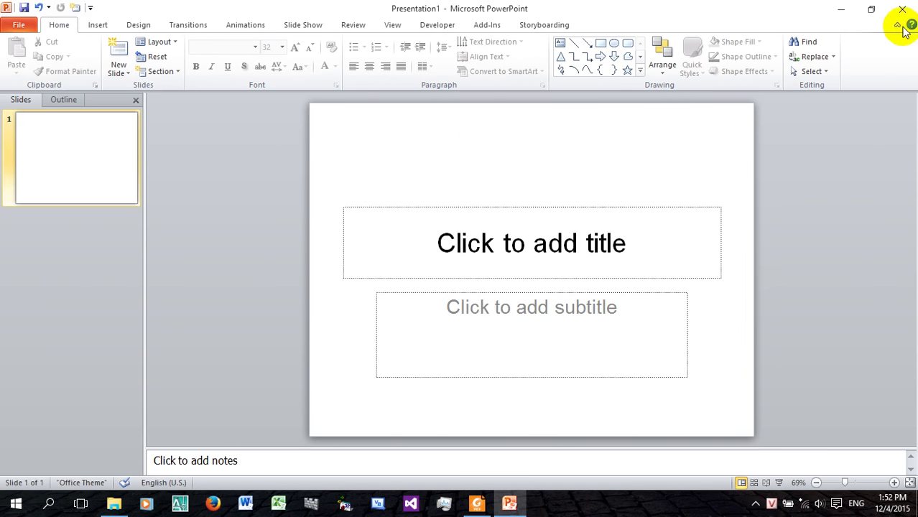
pyautogui.click(873, 10)
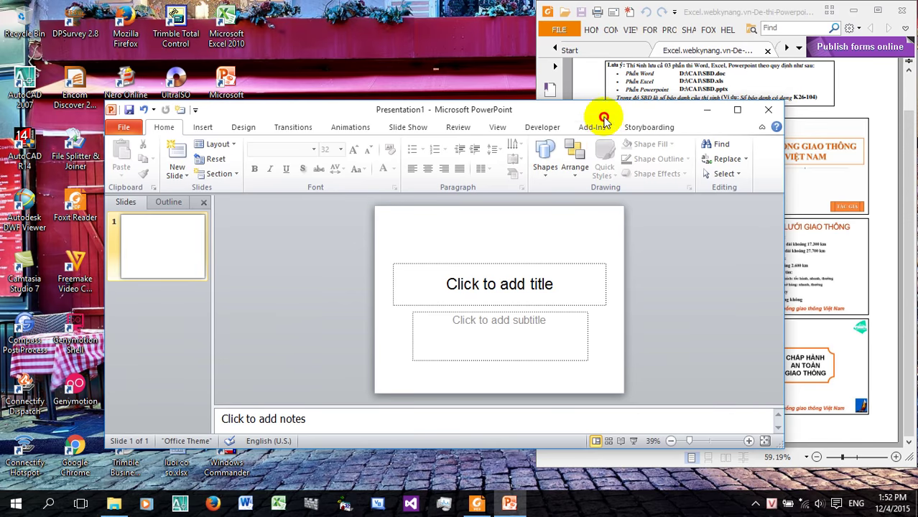
pyautogui.moveTo(608, 108)
pyautogui.mouseDown()
pyautogui.moveTo(505, 50)
pyautogui.moveTo(498, 15)
pyautogui.mouseUp()
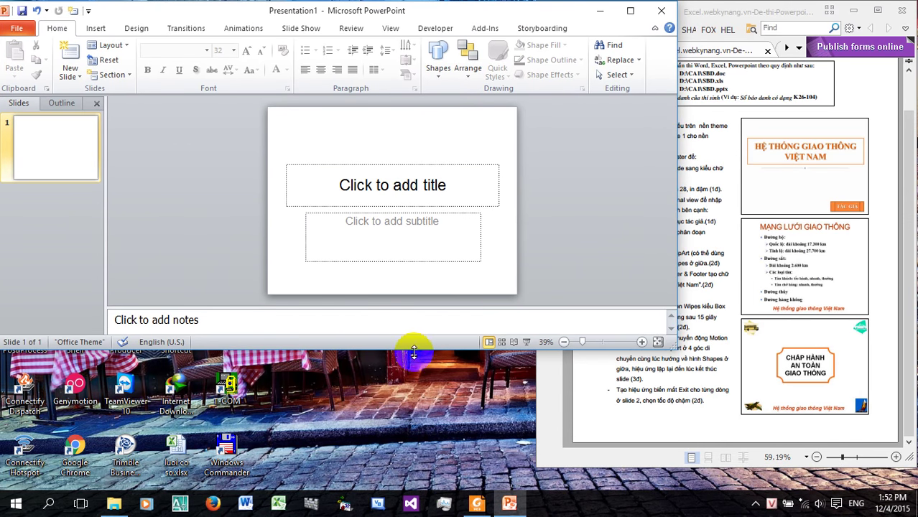
pyautogui.moveTo(414, 352); pyautogui.dragTo(410, 496)
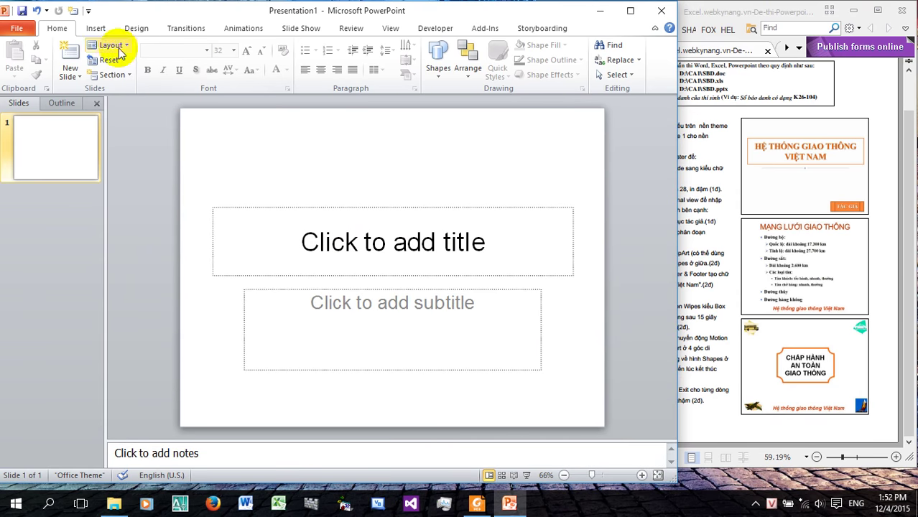
# Add two more slides and title slide 1 'HỆ THỐNG GIAO THÔNG VIỆT NAM'
pyautogui.click(71, 51)
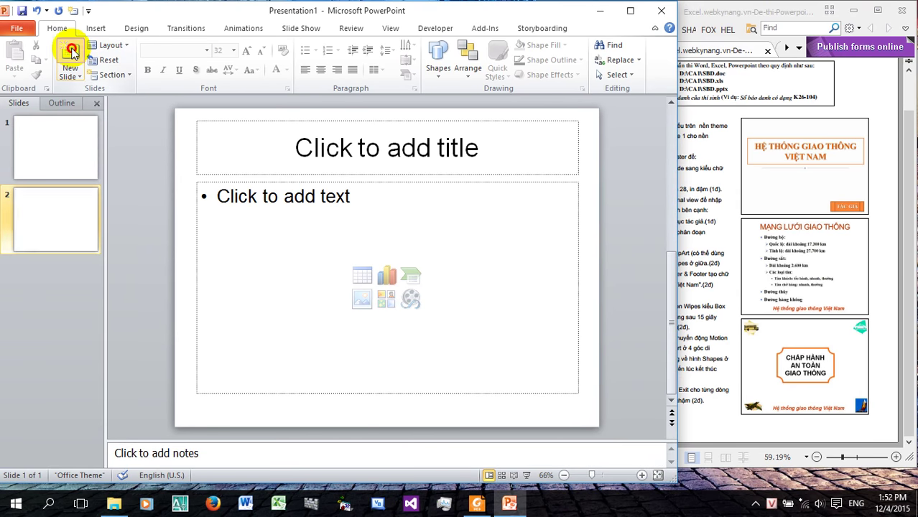
pyautogui.click(72, 51)
pyautogui.click(66, 135)
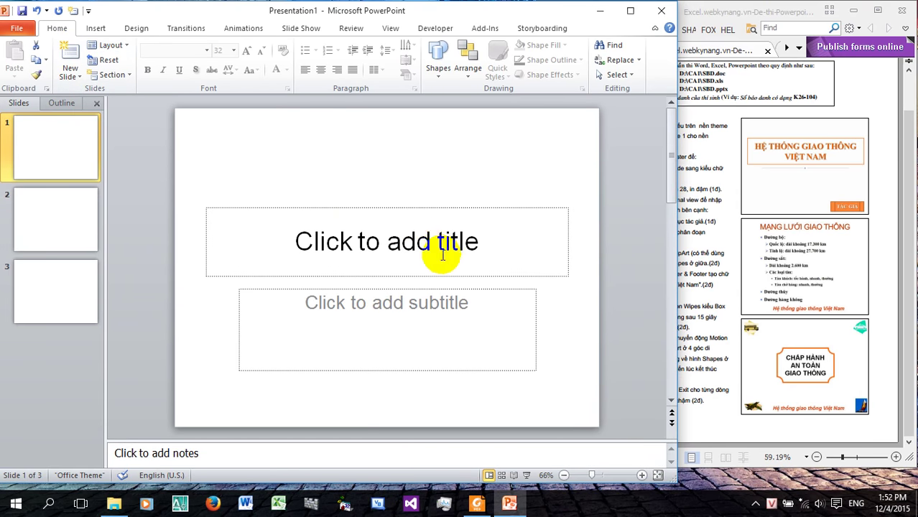
pyautogui.click(405, 238)
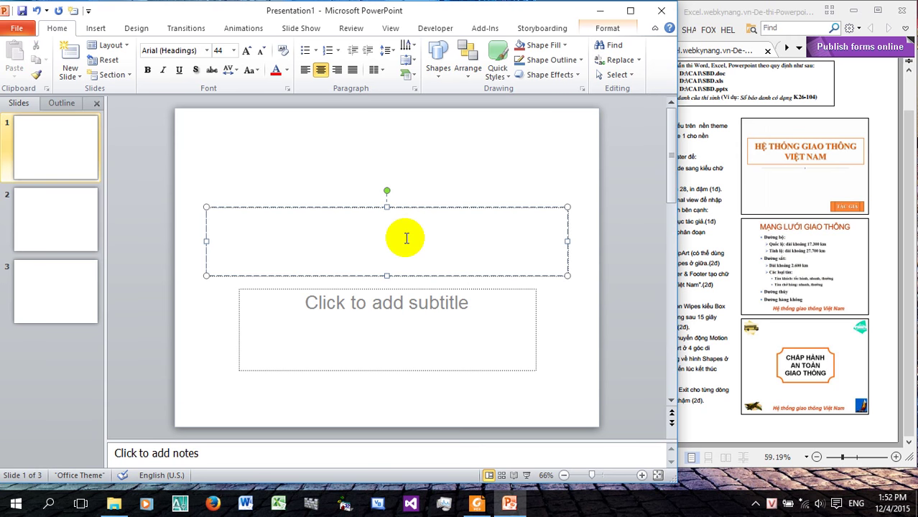
pyautogui.write('H')
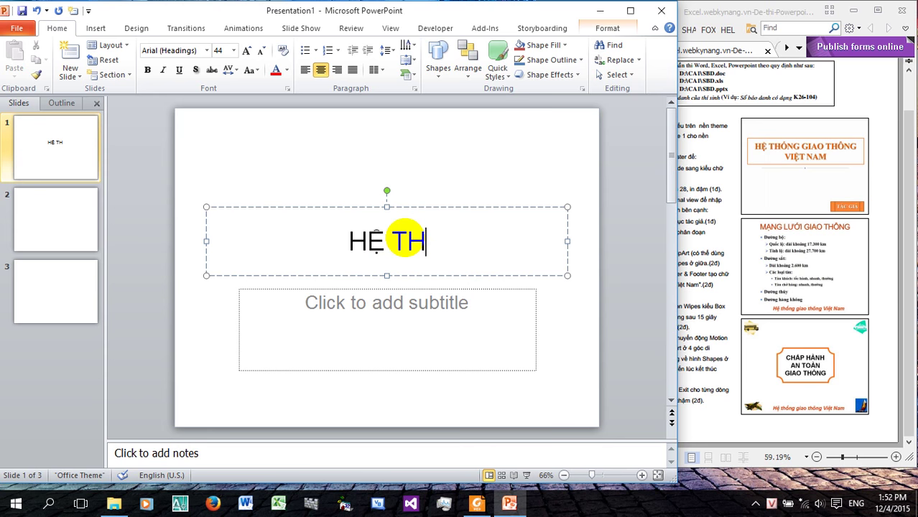
pyautogui.write('EÔNG GIAO')
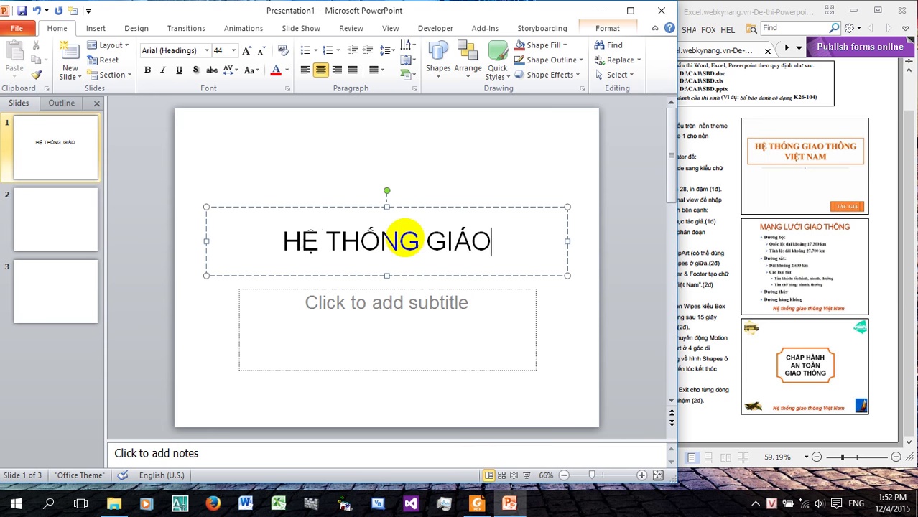
pyautogui.write(' THÔ')
pyautogui.press('BackSpace')
pyautogui.press('BackSpace')
pyautogui.press('BackSpace')
pyautogui.press('BackSpace')
pyautogui.press('BackSpace')
pyautogui.press('BackSpace')
pyautogui.write('AO THOÔNG ')
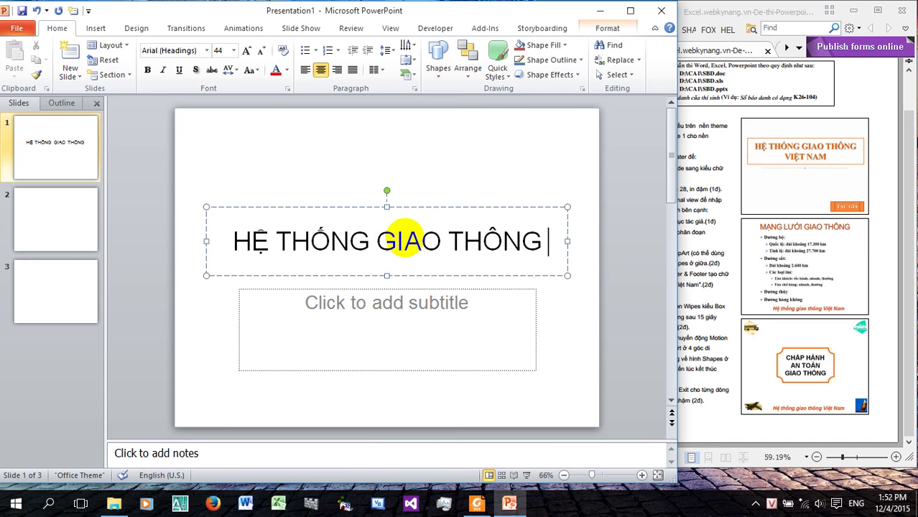
pyautogui.write('VIÊT')
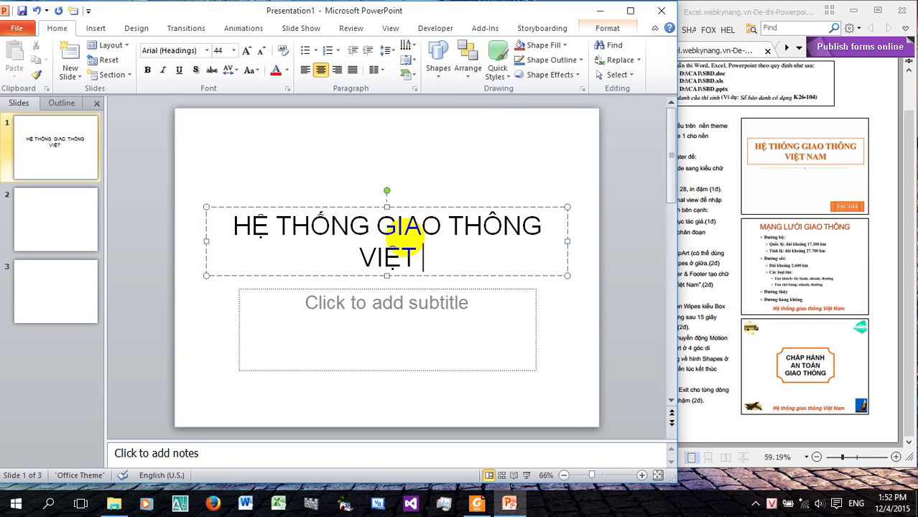
pyautogui.write('AM')
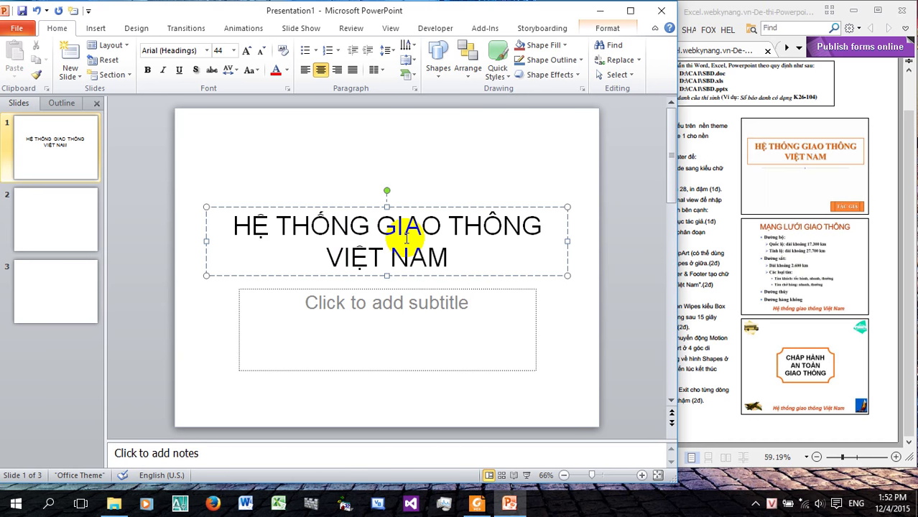
# Enter TÁC GIẢ in the subtitle, shrink its box and move it to the lower right
pyautogui.click(417, 312)
pyautogui.click(694, 195)
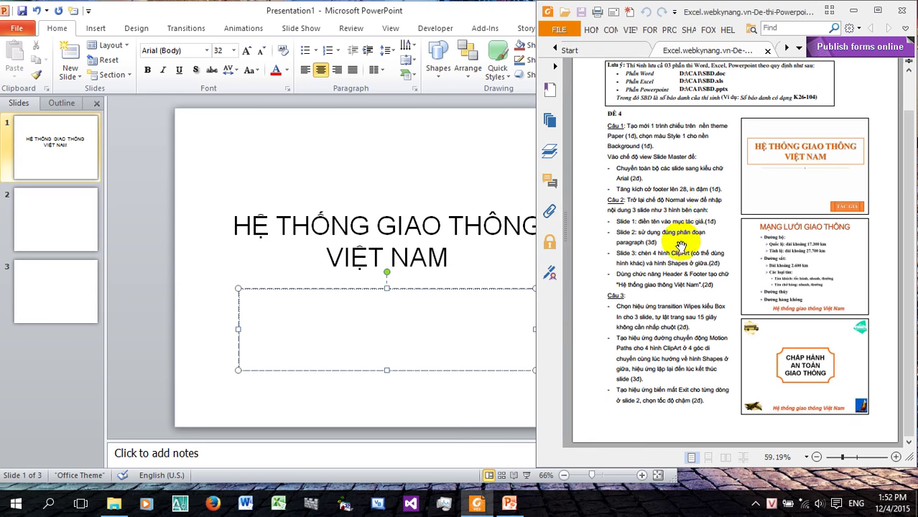
pyautogui.click(463, 320)
pyautogui.write('TÁC GIẢ')
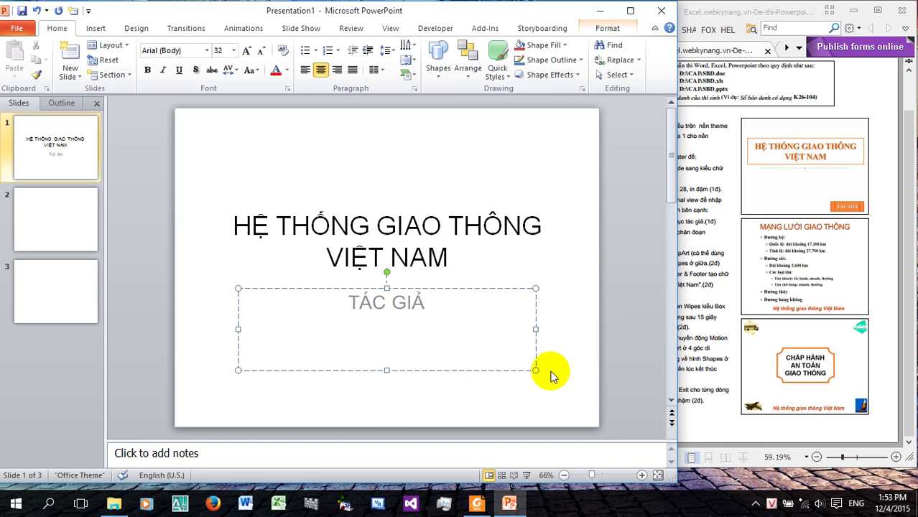
pyautogui.moveTo(535, 367)
pyautogui.mouseDown()
pyautogui.moveTo(438, 315)
pyautogui.moveTo(335, 302)
pyautogui.moveTo(542, 378)
pyautogui.mouseUp()
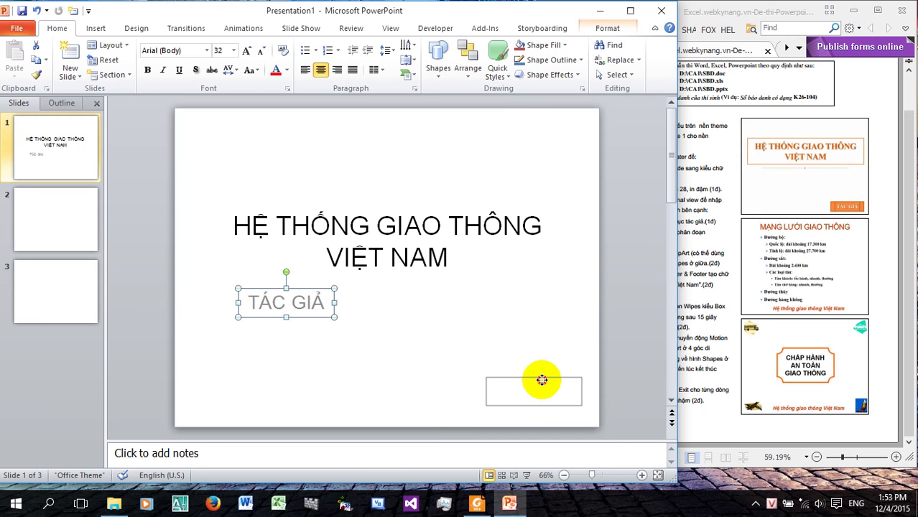
pyautogui.moveTo(543, 383); pyautogui.dragTo(544, 383)
pyautogui.click(467, 232)
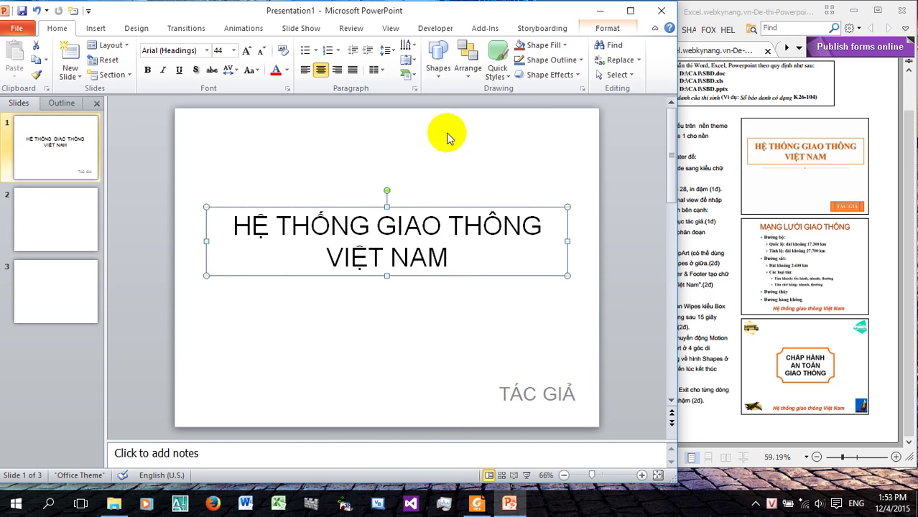
# Give the slide 1 title box the first shape style, with a black border
pyautogui.click(607, 28)
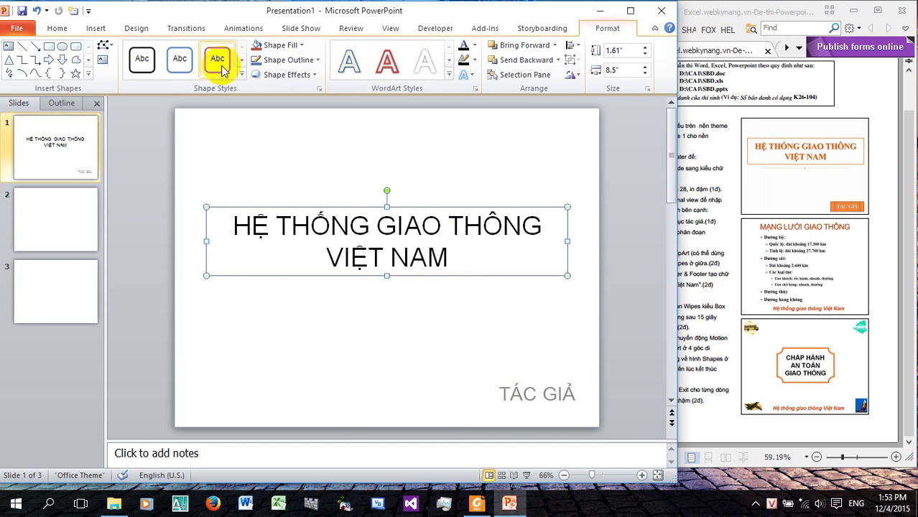
pyautogui.click(142, 62)
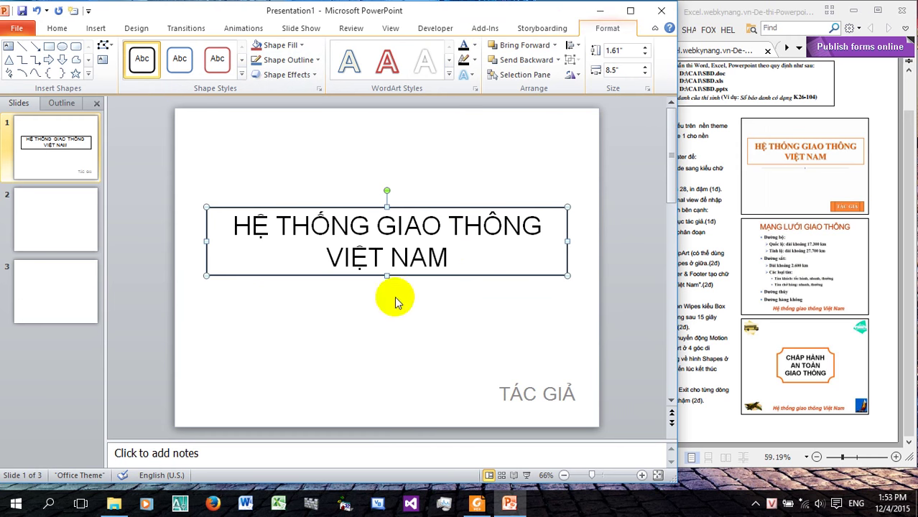
pyautogui.click(344, 195)
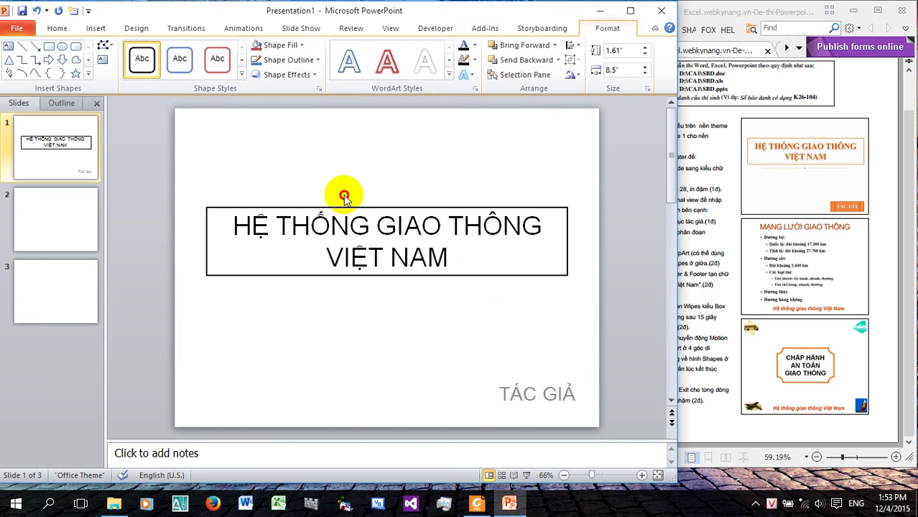
# Fill the TÁC GIẢ box olive green and make its text white
pyautogui.click(536, 392)
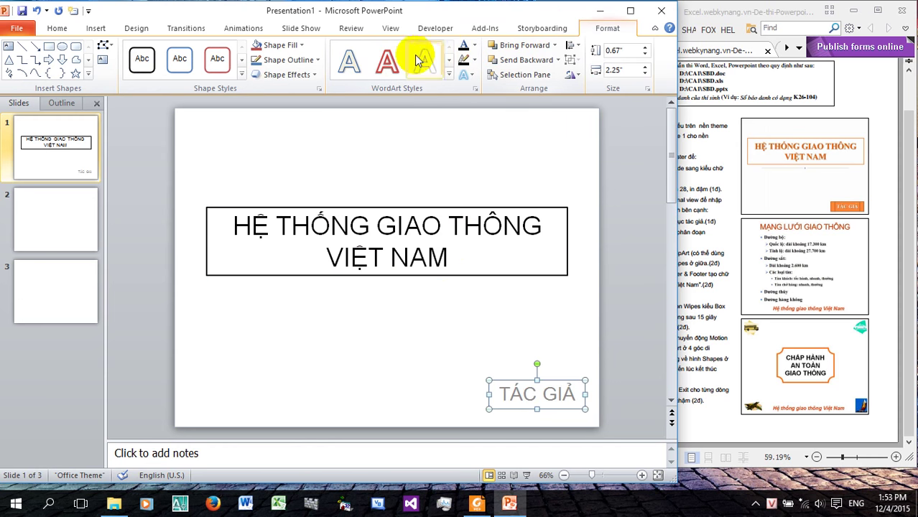
pyautogui.click(295, 46)
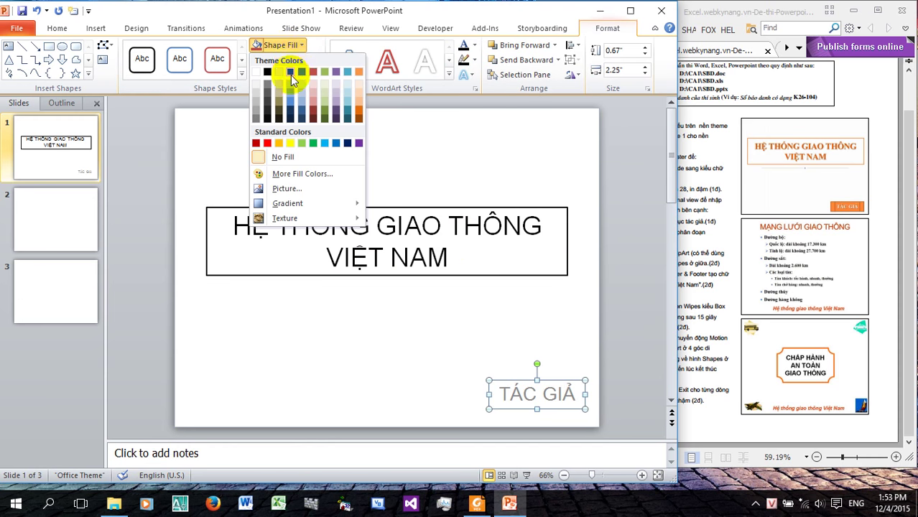
pyautogui.click(323, 72)
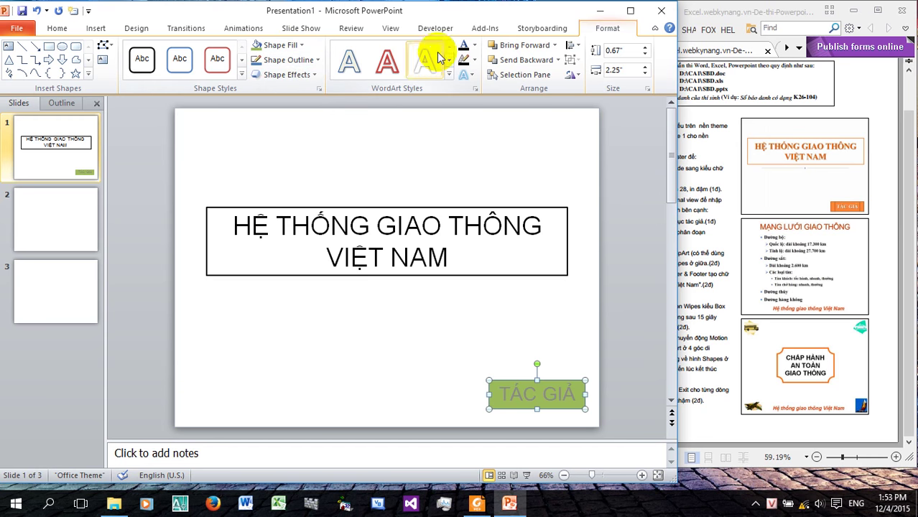
pyautogui.click(475, 49)
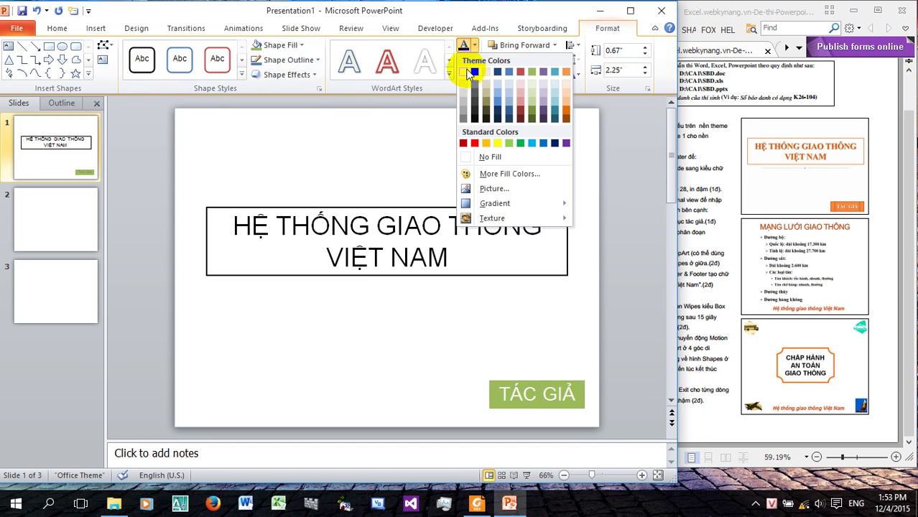
pyautogui.click(466, 72)
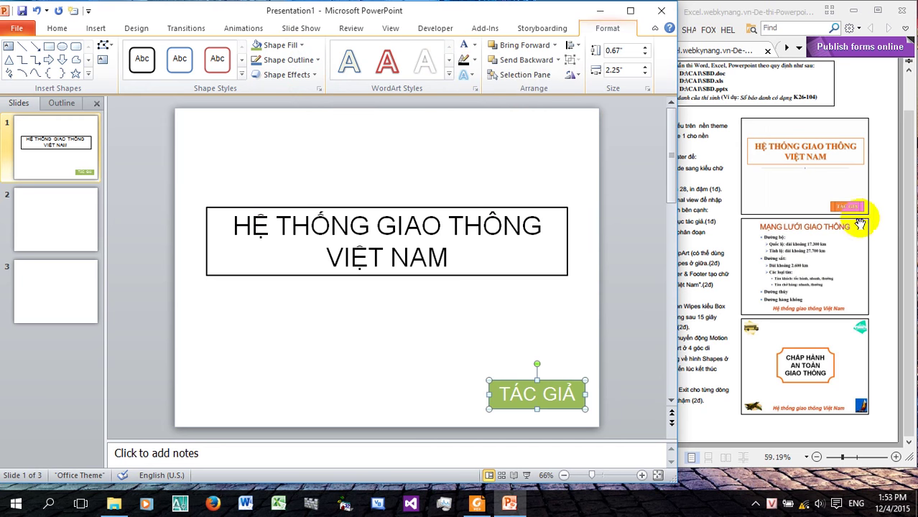
pyautogui.click(157, 70)
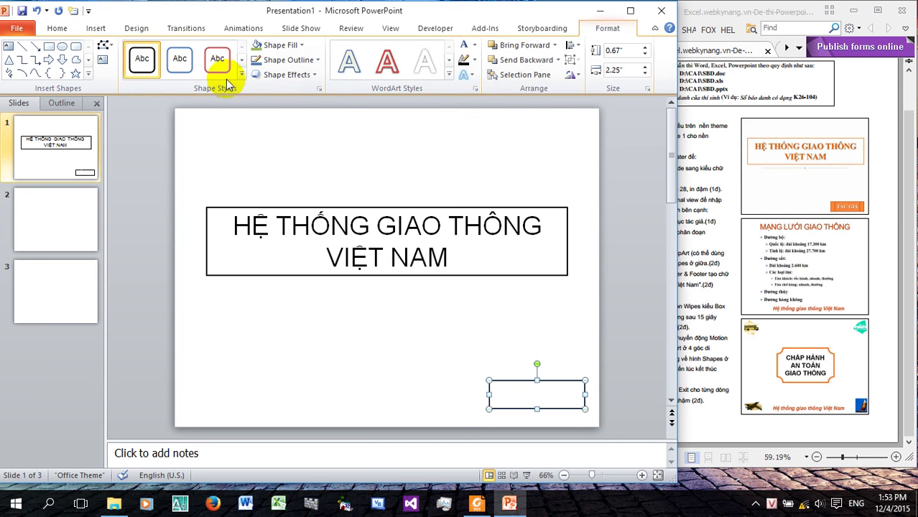
pyautogui.hotkey('ctrl', 'z')
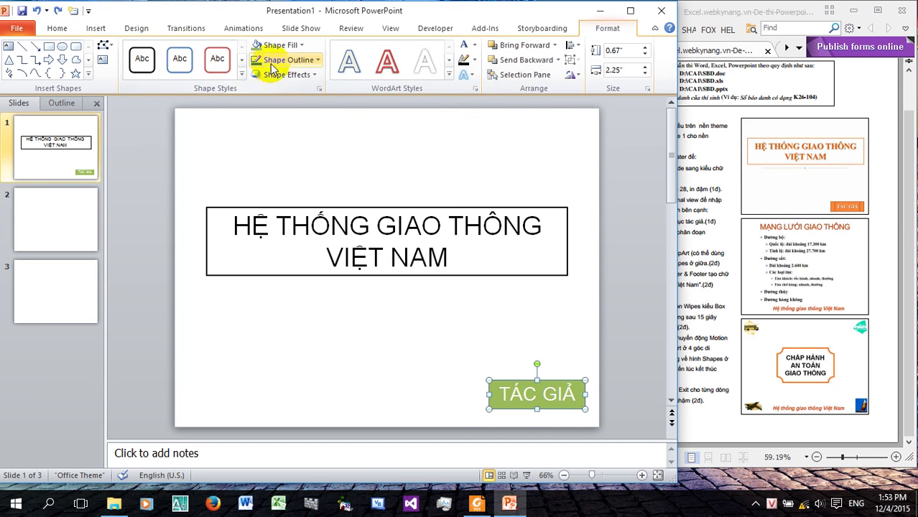
# Give the TÁC GIẢ box a black outline
pyautogui.click(293, 60)
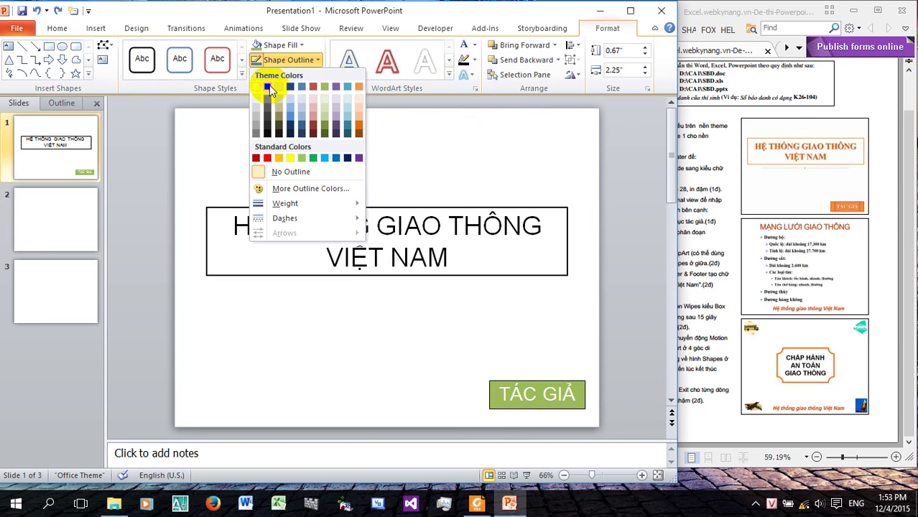
pyautogui.click(271, 88)
pyautogui.click(301, 45)
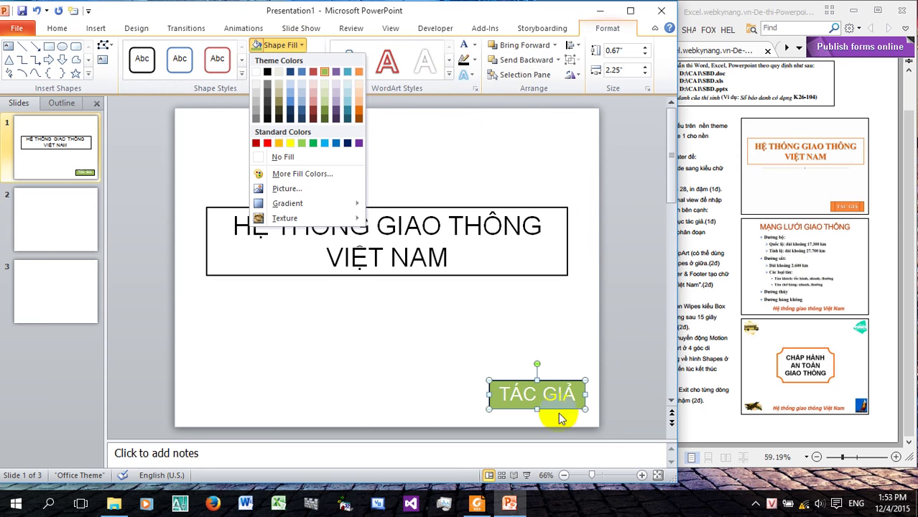
pyautogui.click(287, 44)
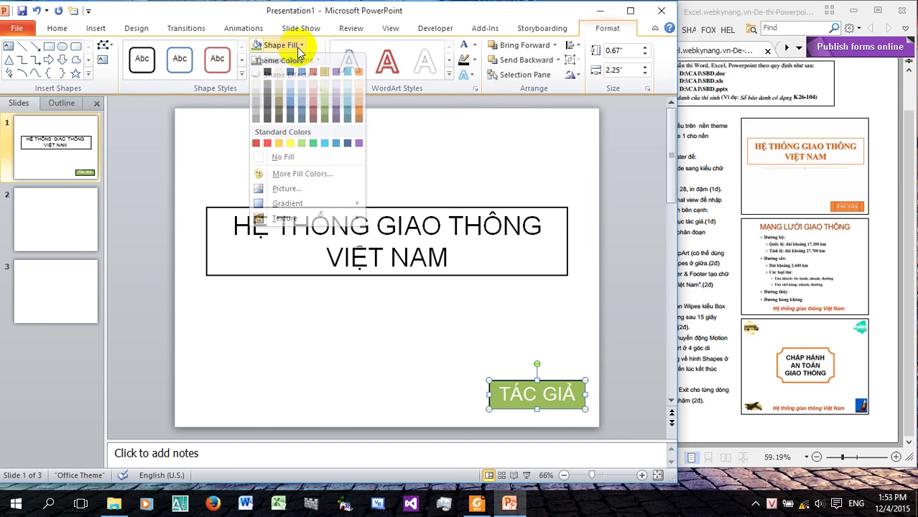
pyautogui.click(292, 60)
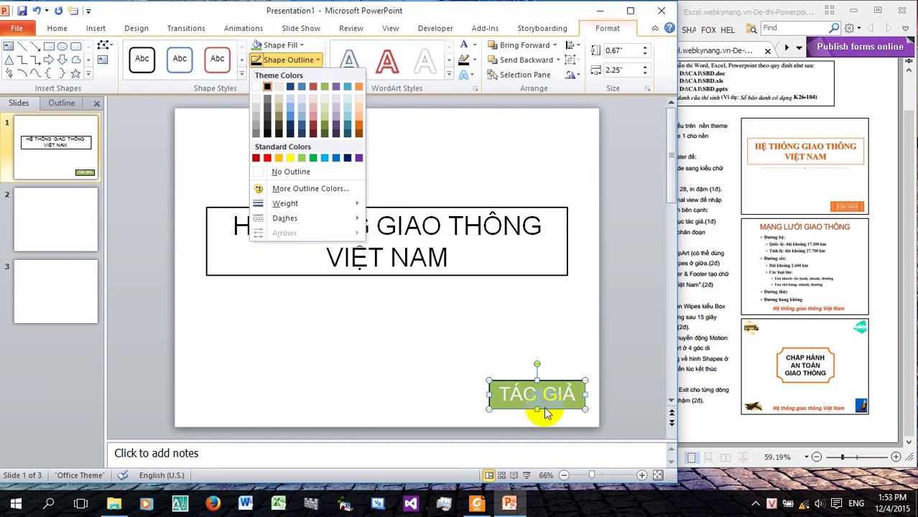
pyautogui.click(303, 59)
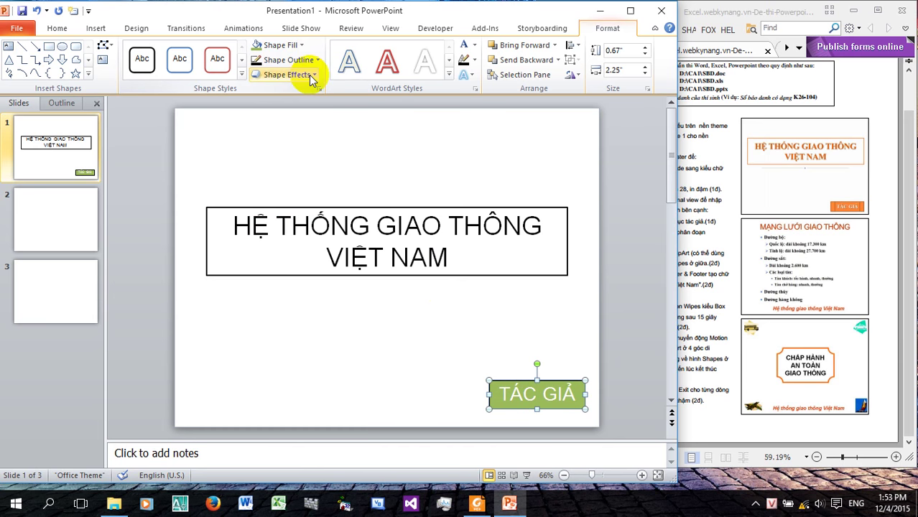
pyautogui.click(287, 75)
pyautogui.moveTo(309, 101)
pyautogui.moveTo(307, 130)
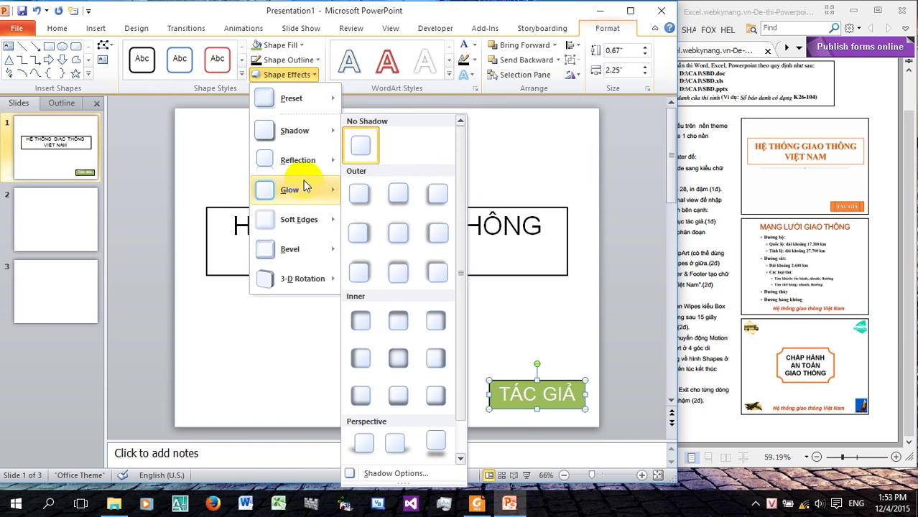
pyautogui.moveTo(303, 159)
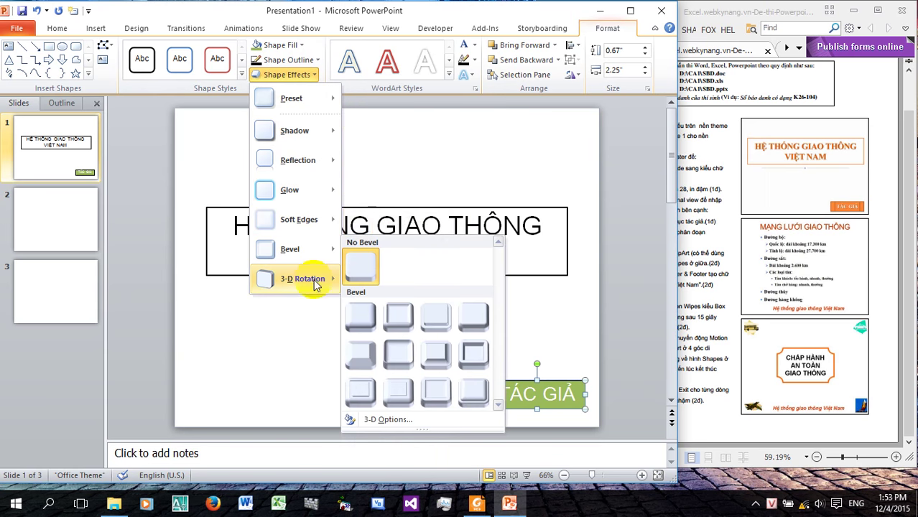
pyautogui.moveTo(309, 279)
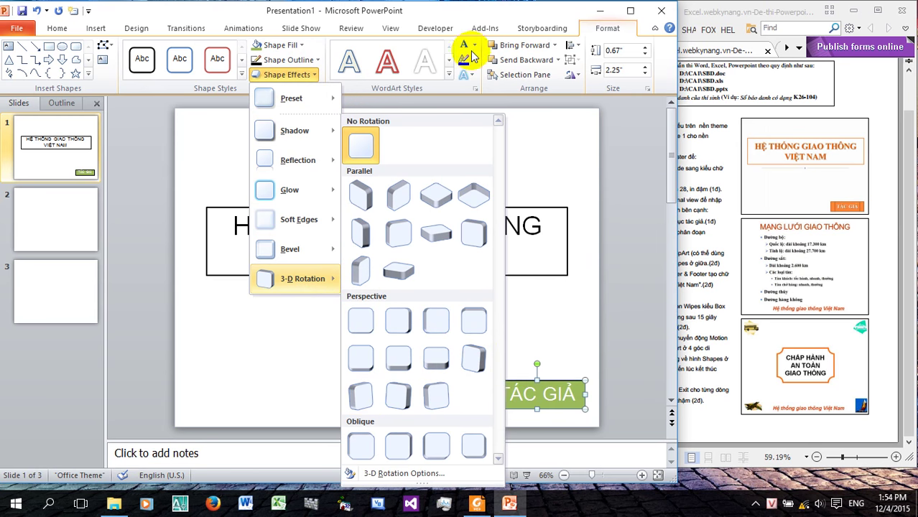
# Set a text outline colour on the TÁC GIẢ text
pyautogui.click(475, 46)
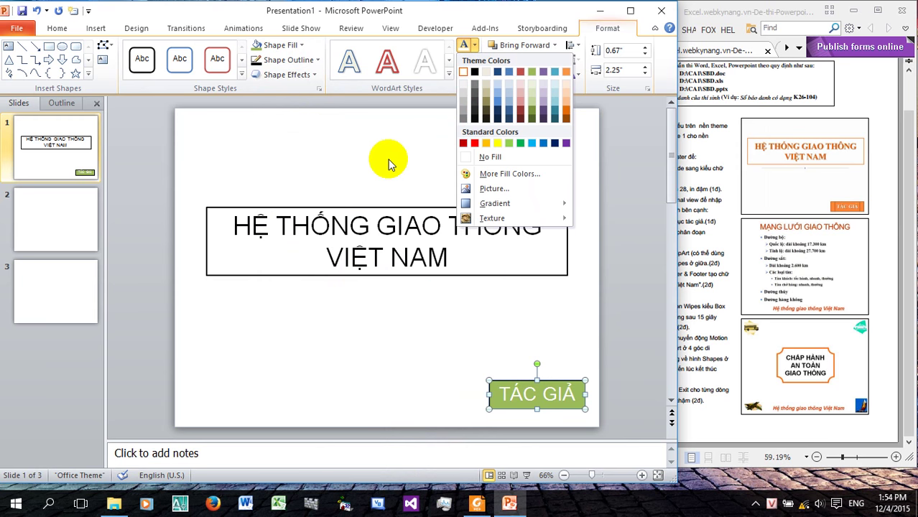
pyautogui.click(472, 77)
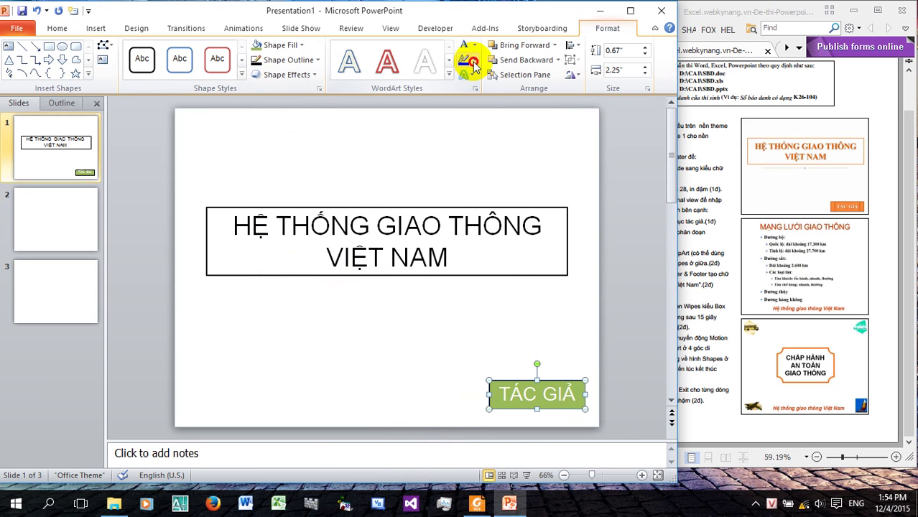
pyautogui.click(474, 63)
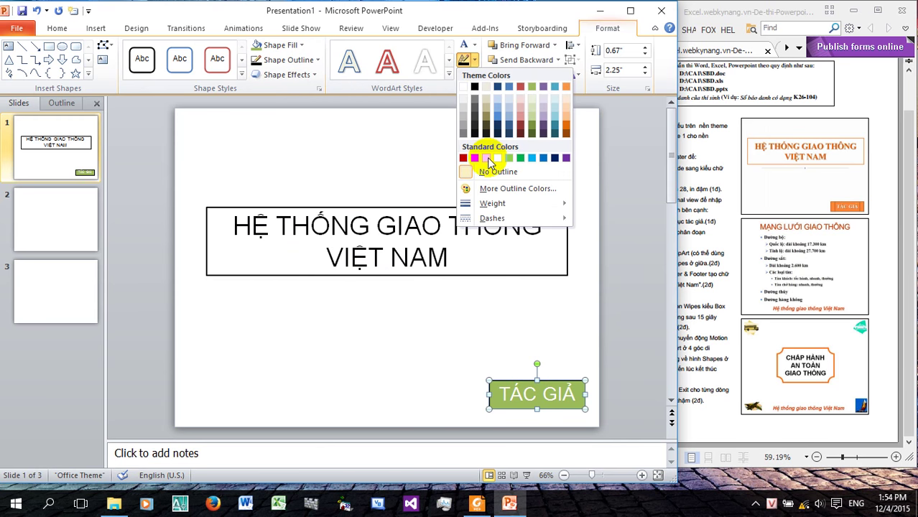
pyautogui.click(430, 95)
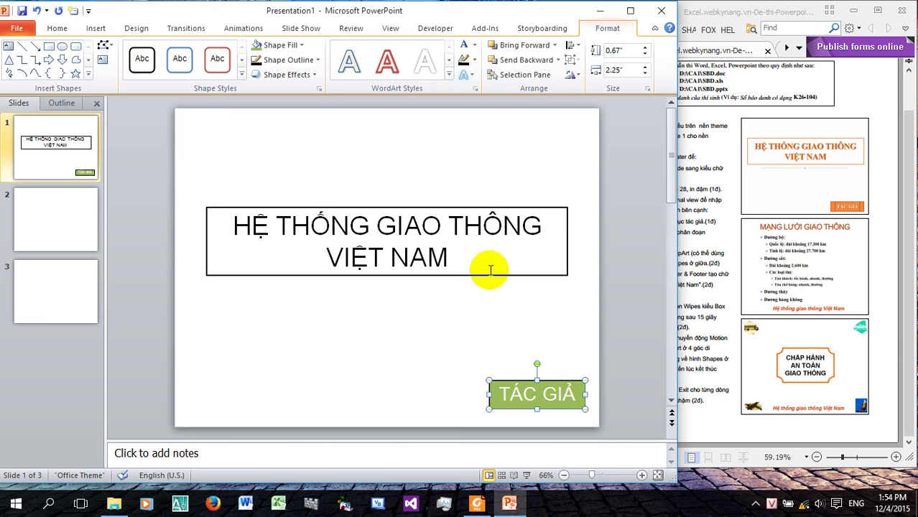
pyautogui.click(427, 363)
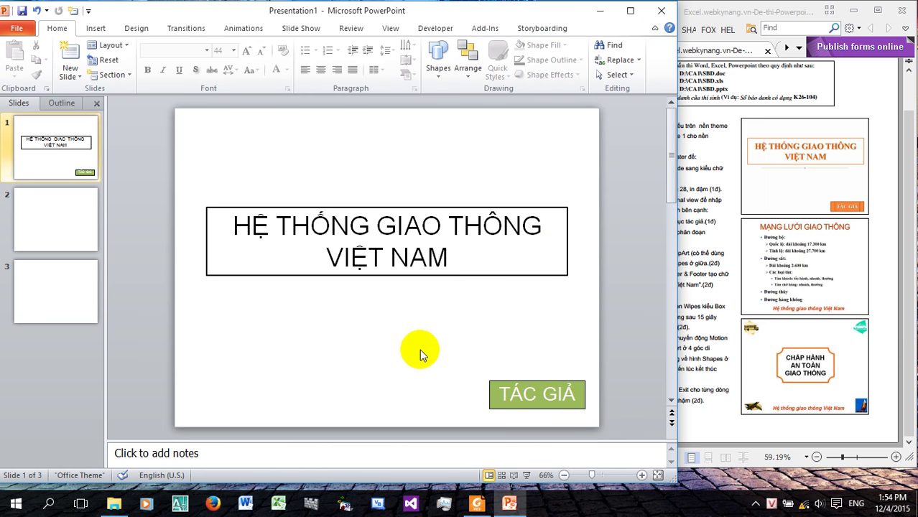
# Give the slide 1 title an olive-green outline and olive-green text
pyautogui.click(792, 152)
pyautogui.click(352, 222)
pyautogui.click(367, 212)
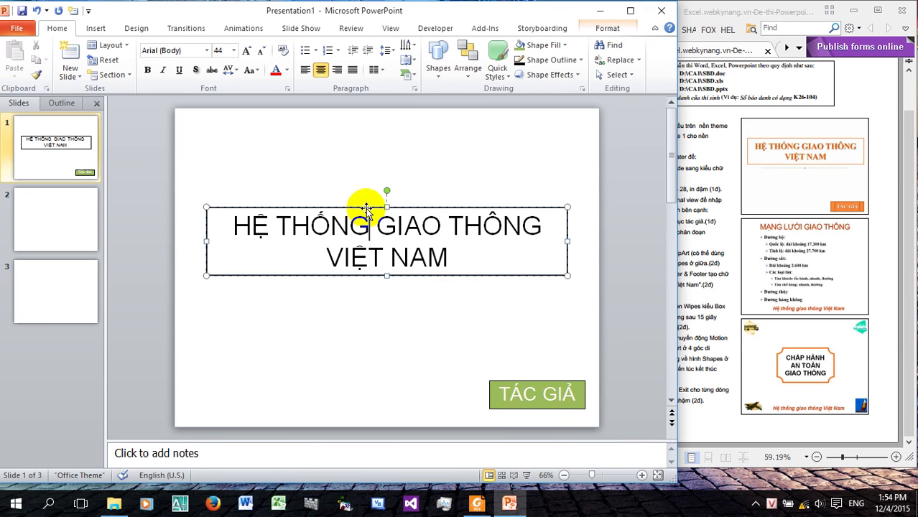
pyautogui.click(608, 28)
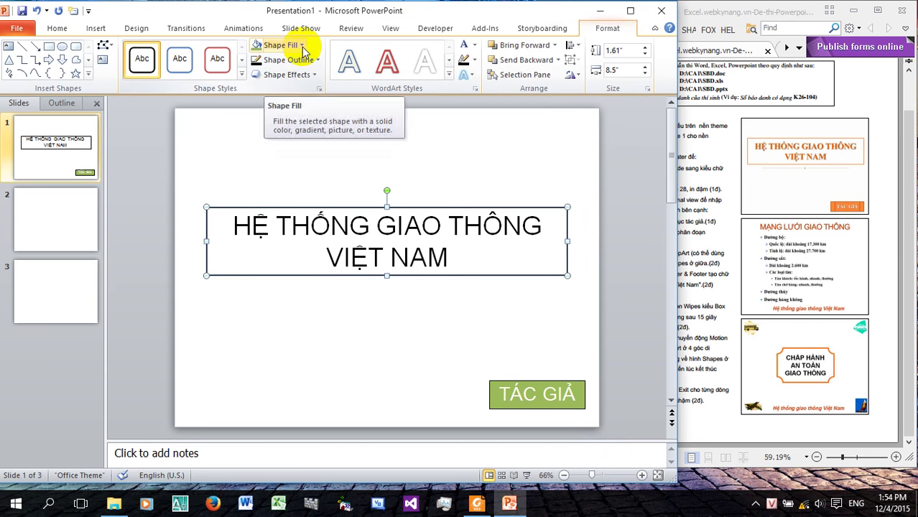
pyautogui.click(291, 59)
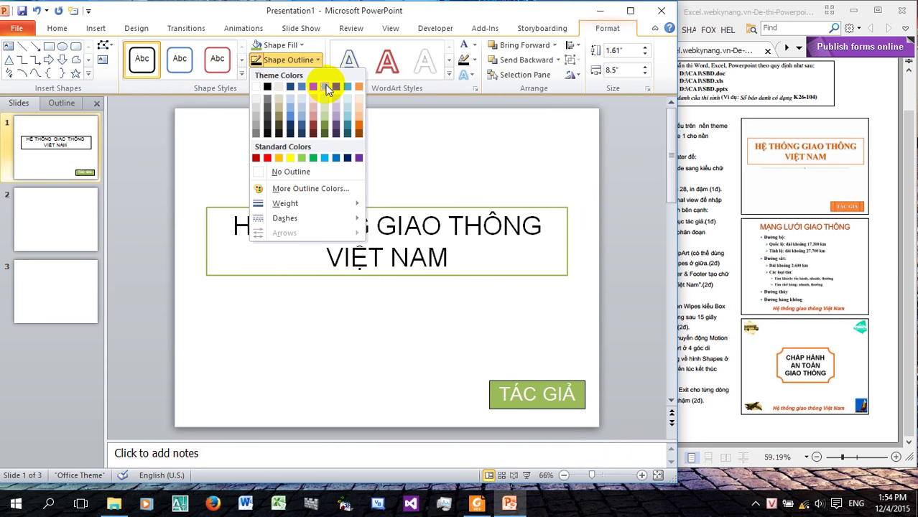
pyautogui.click(325, 87)
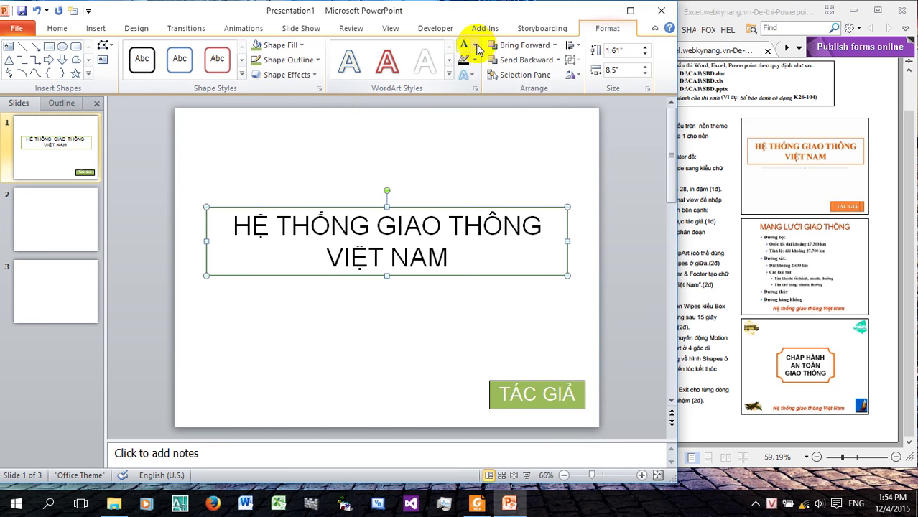
pyautogui.click(477, 49)
pyautogui.click(530, 72)
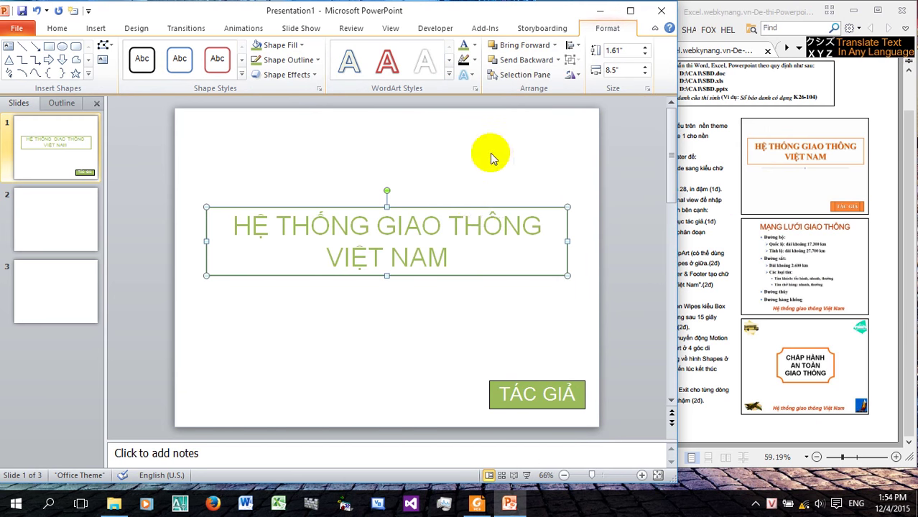
# Make the title text and the TÁC GIẢ text bold
pyautogui.moveTo(454, 259); pyautogui.dragTo(228, 196)
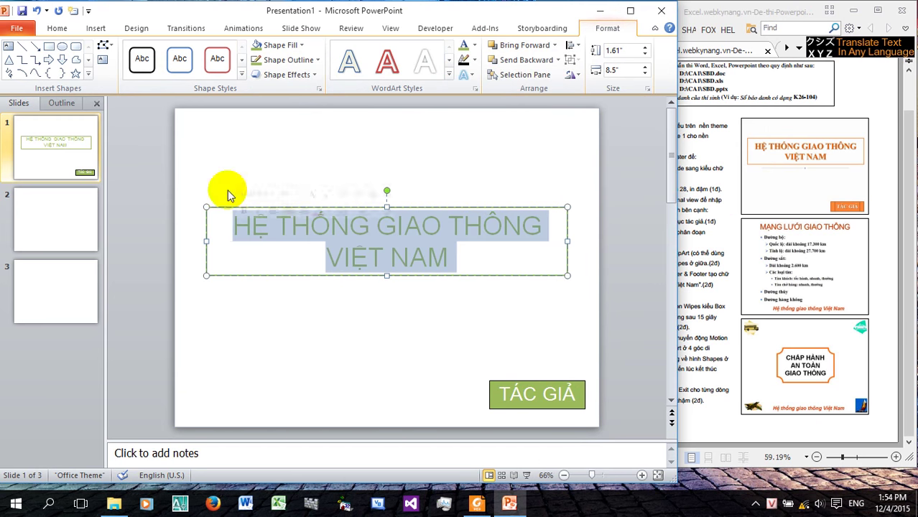
pyautogui.hotkey('ctrl', 'b')
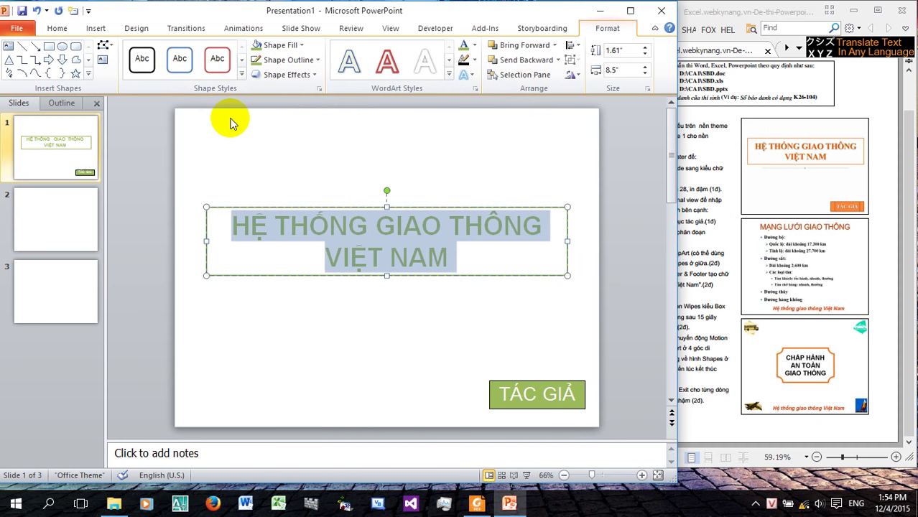
pyautogui.click(547, 398)
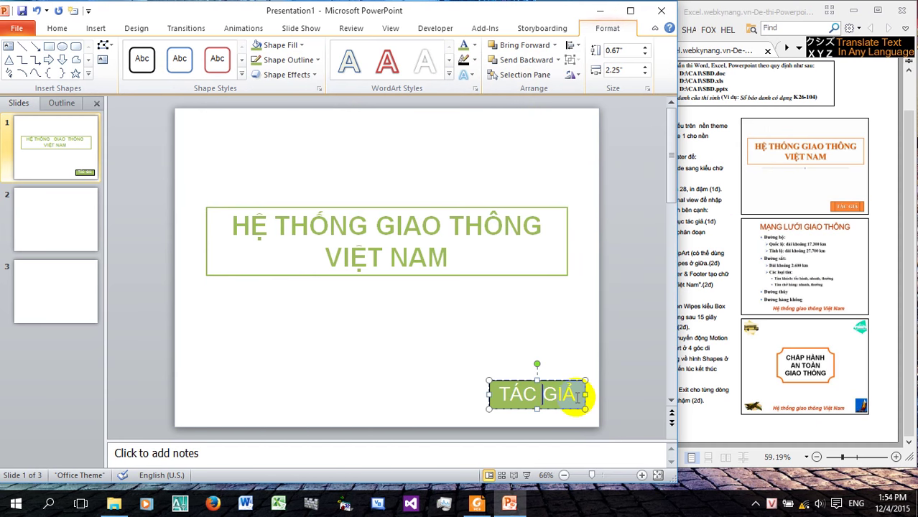
pyautogui.moveTo(580, 396); pyautogui.dragTo(502, 393)
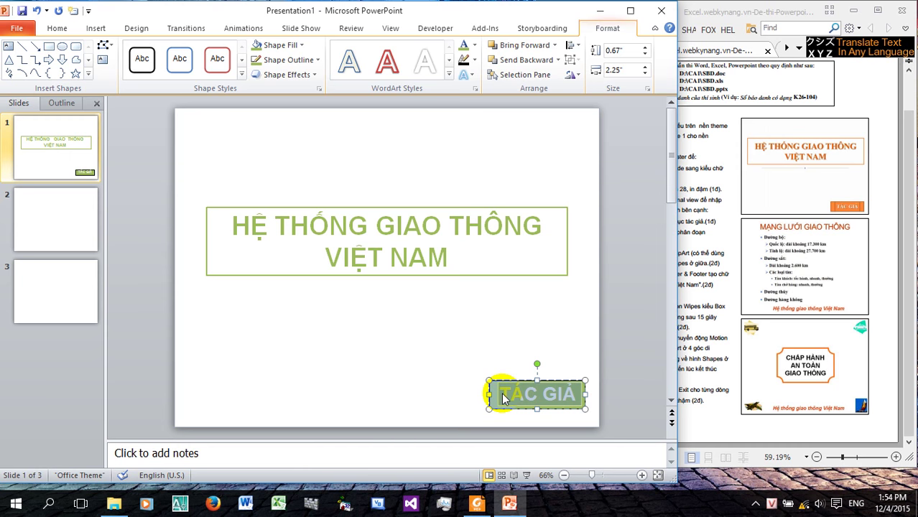
pyautogui.click(467, 313)
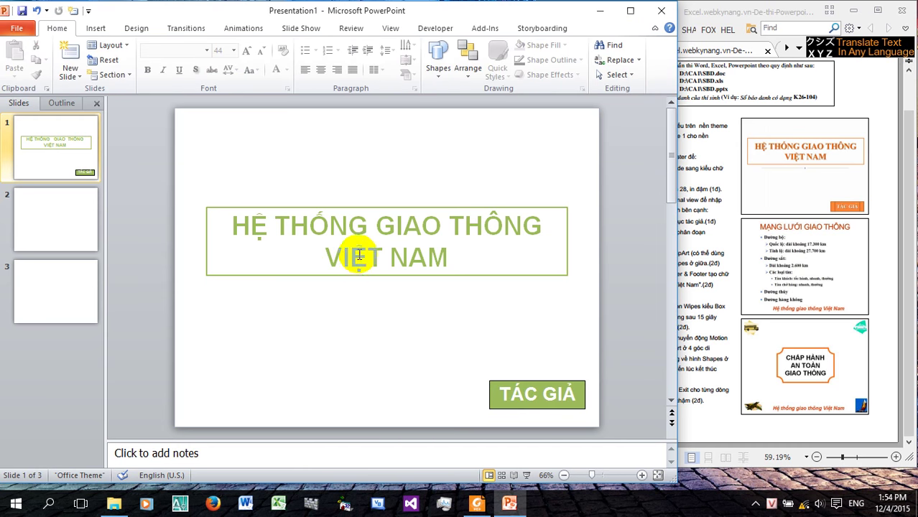
# Title slide 2 'MẠNG LƯỚI GIAO THÔNG' and begin its first bullet 'Đường bộ'
pyautogui.click(62, 207)
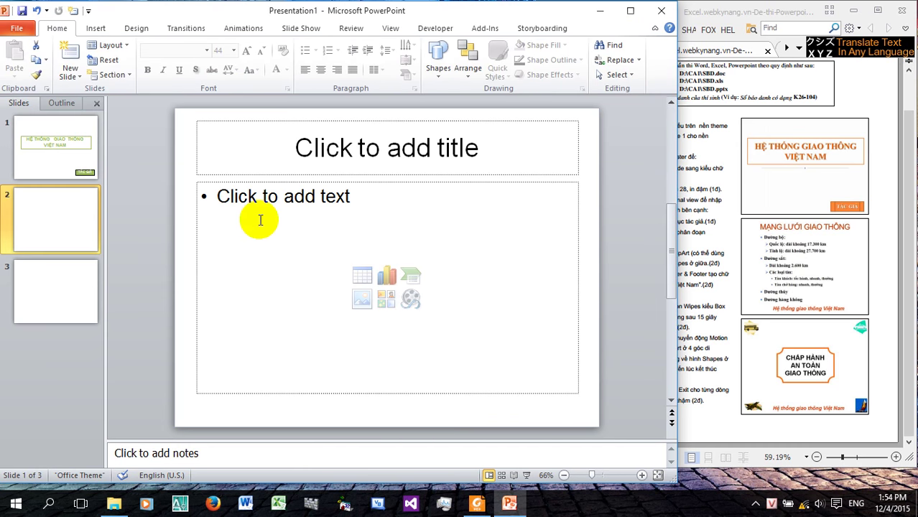
pyautogui.click(333, 164)
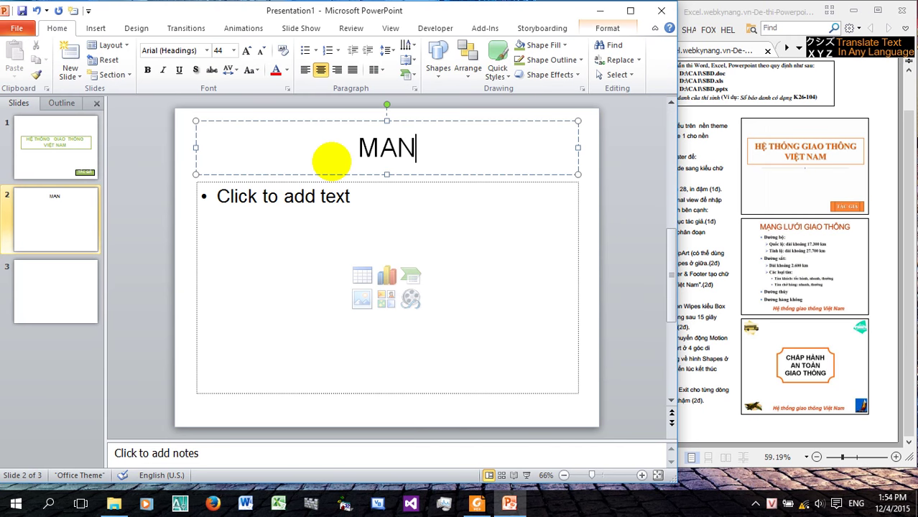
pyautogui.write('G LƯỚI')
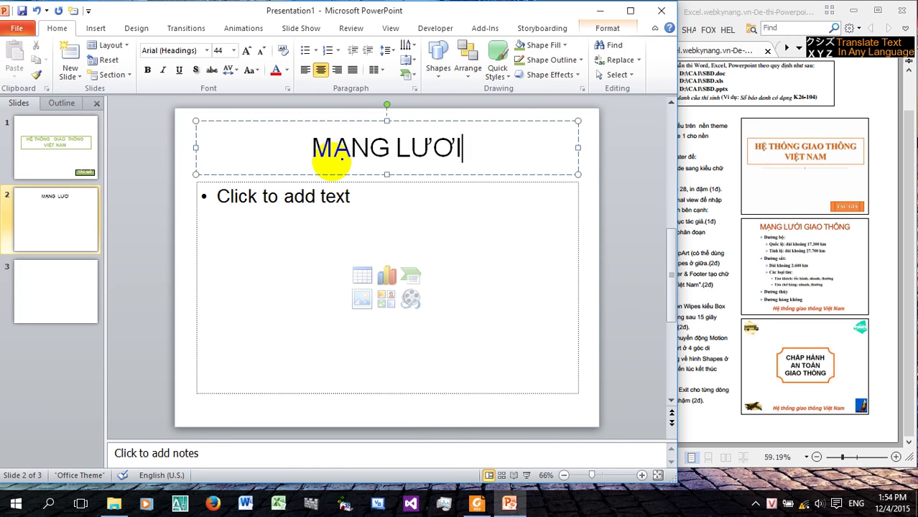
pyautogui.write(' GIAO THÔ')
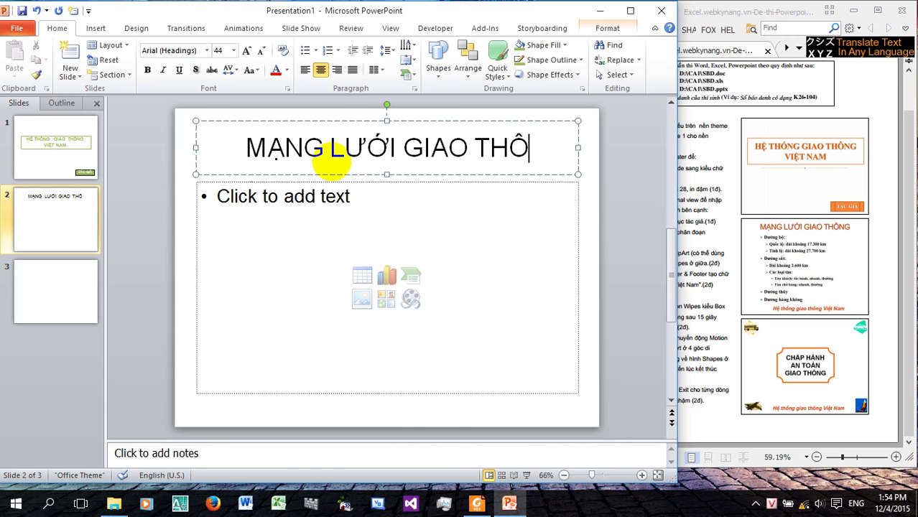
pyautogui.write('NG')
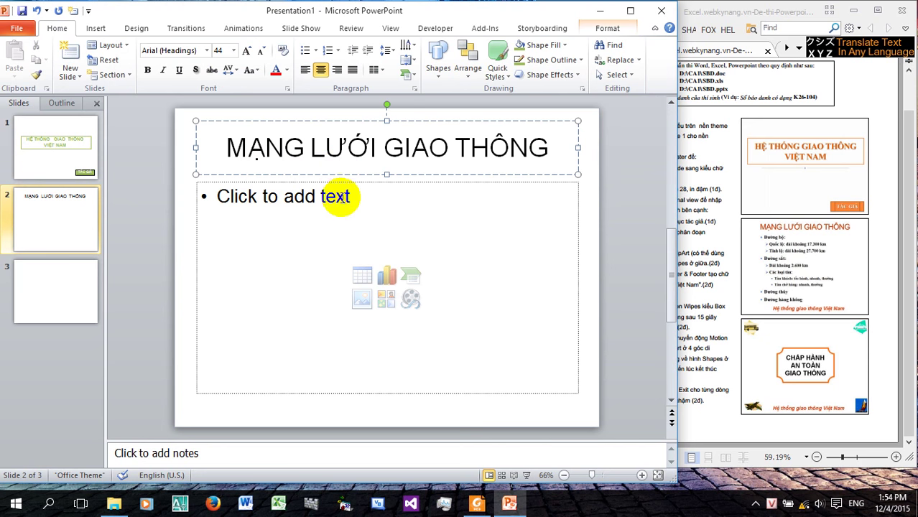
pyautogui.click(337, 196)
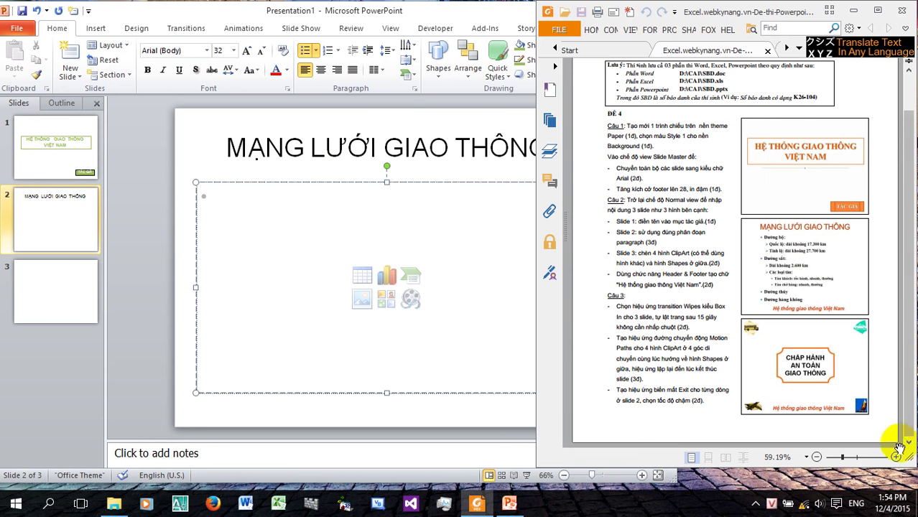
pyautogui.click(896, 457)
pyautogui.moveTo(780, 321); pyautogui.dragTo(733, 246)
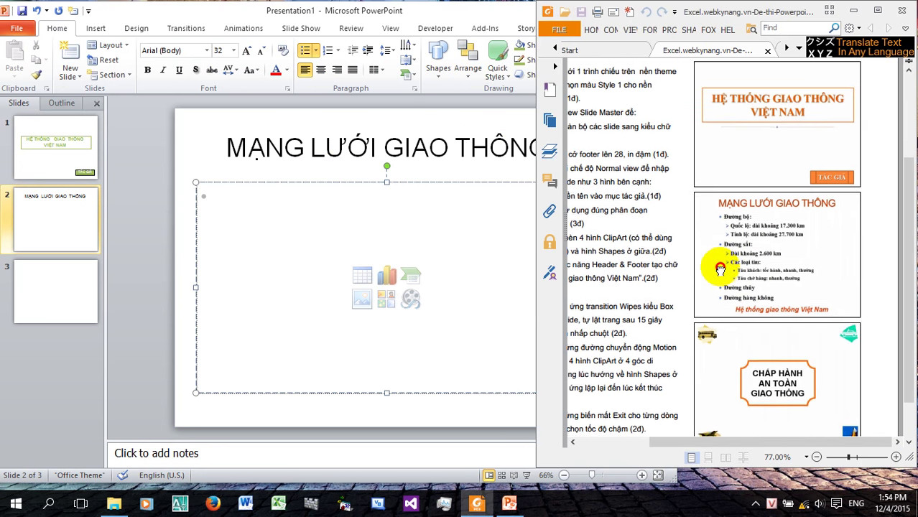
pyautogui.click(418, 230)
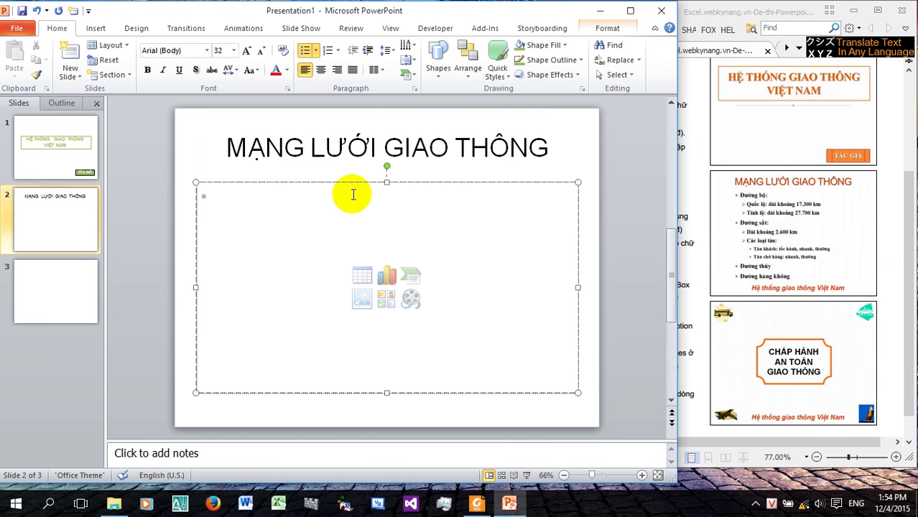
pyautogui.write('Đư')
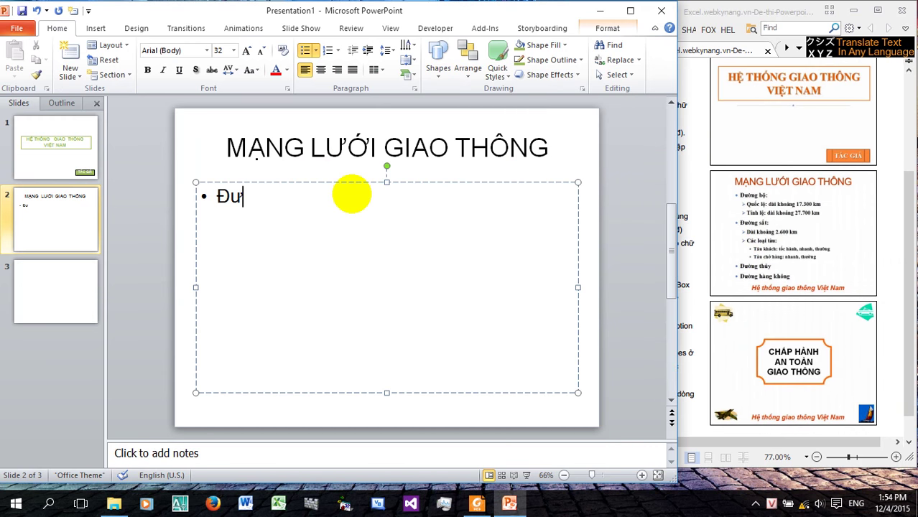
pyautogui.write('ơng bộ:')
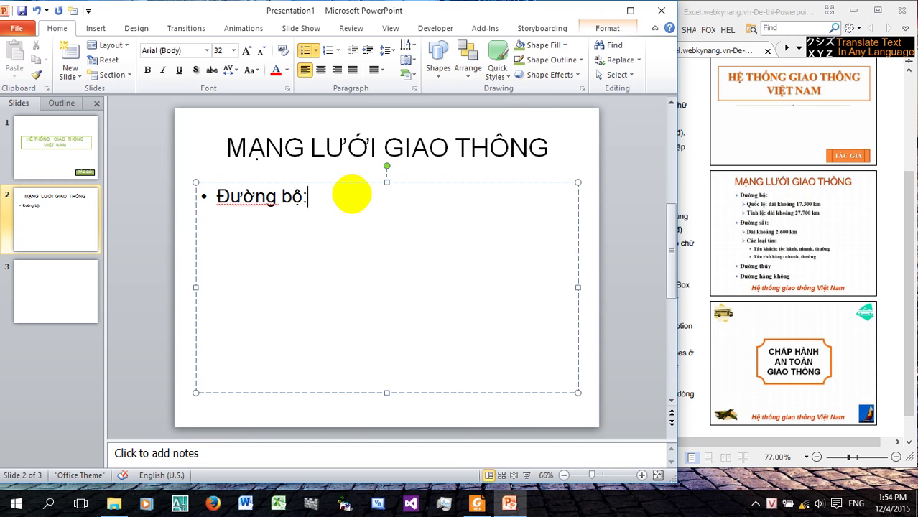
# Add the bullets Đường sắt, Đường thủy and Đường hàng không below Đường bộ
pyautogui.press('Return')
pyautogui.write('đươn')
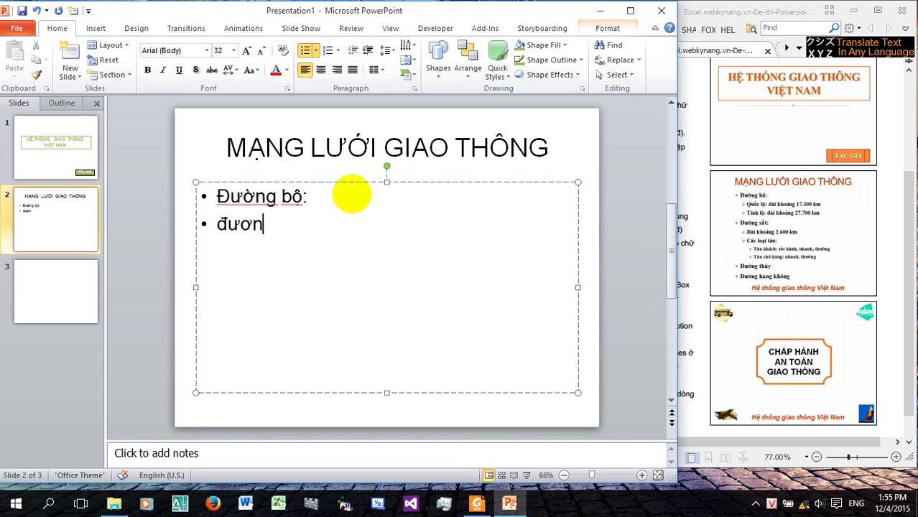
pyautogui.write('g să')
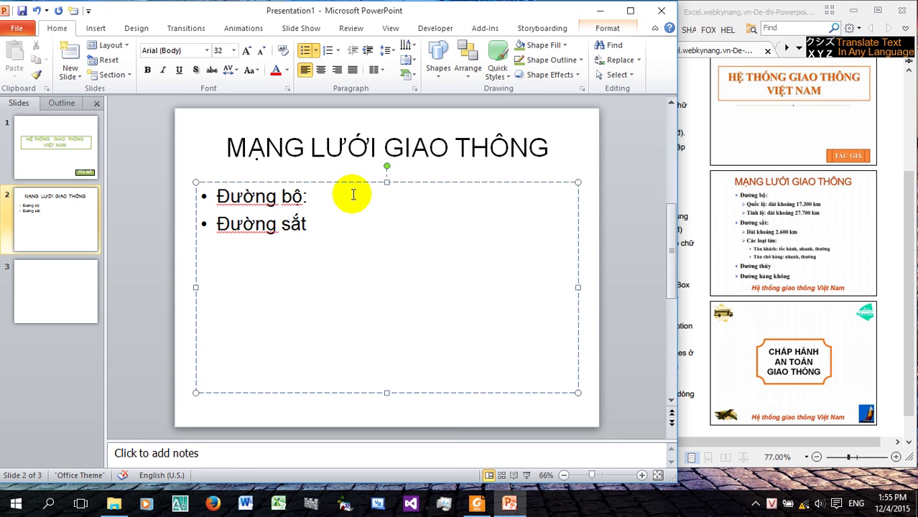
pyautogui.write(':')
pyautogui.press('Return')
pyautogui.write('đươ')
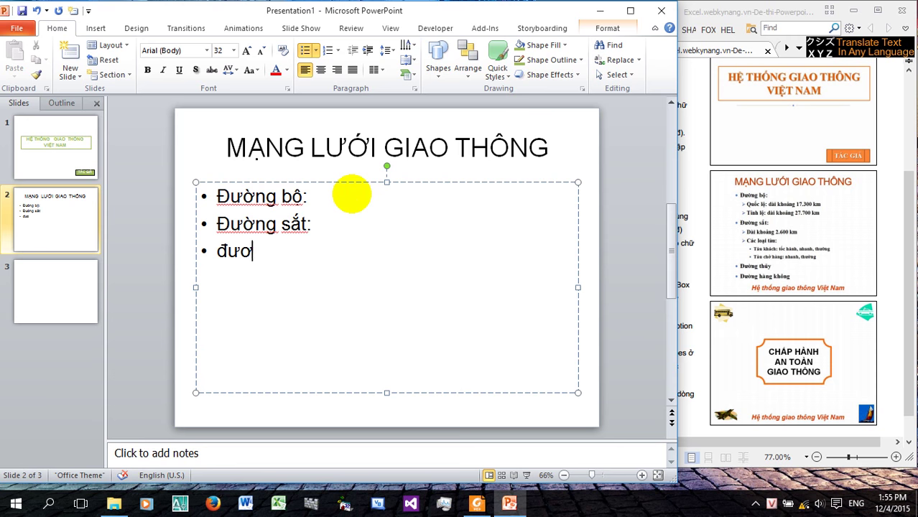
pyautogui.write('ng ')
pyautogui.write('thu')
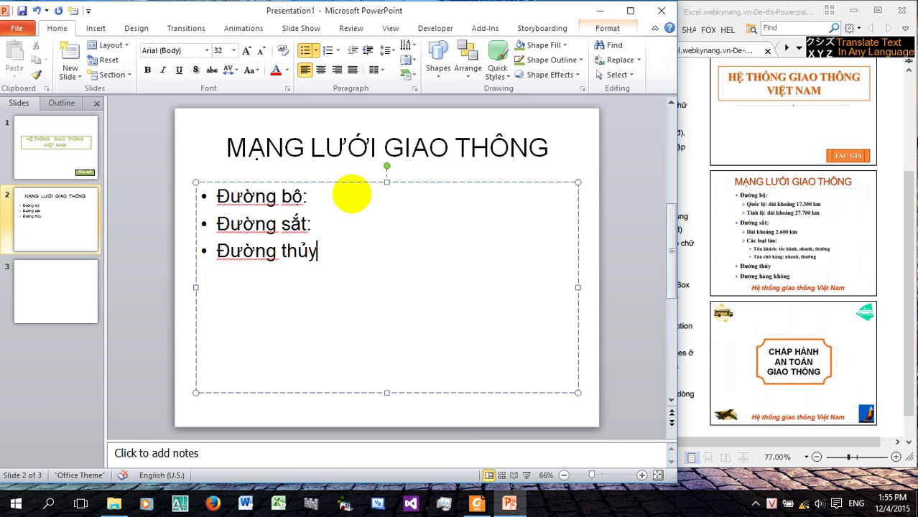
pyautogui.write('đươn')
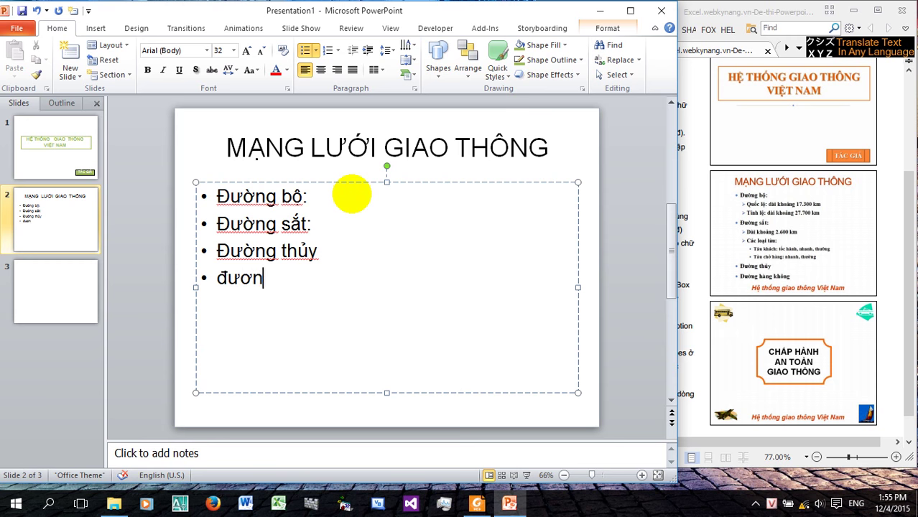
pyautogui.write('g han g kh')
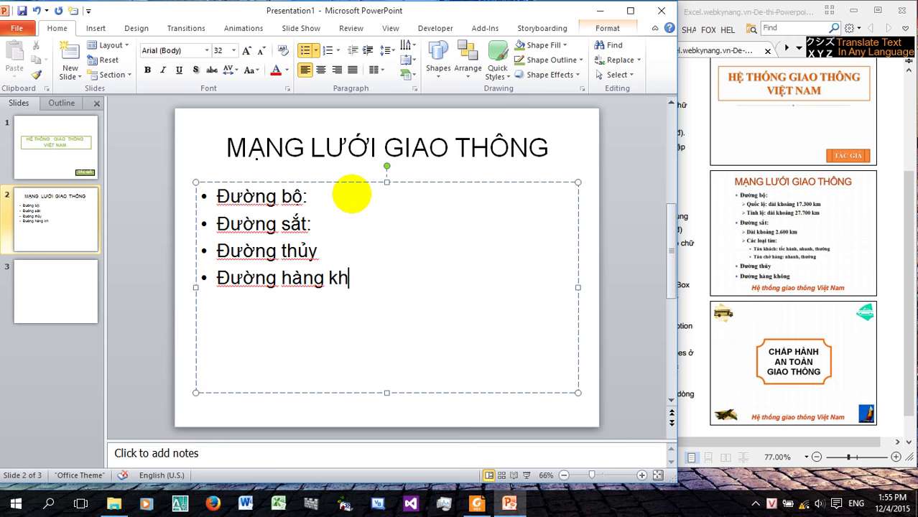
pyautogui.write('ông')
# Add sub-bullets 'Quốc lộ: dài khoảng 17.300 km' and 'Tỉnh lộ: dài khoảng 27.700 km' under Đường bộ
pyautogui.click(348, 197)
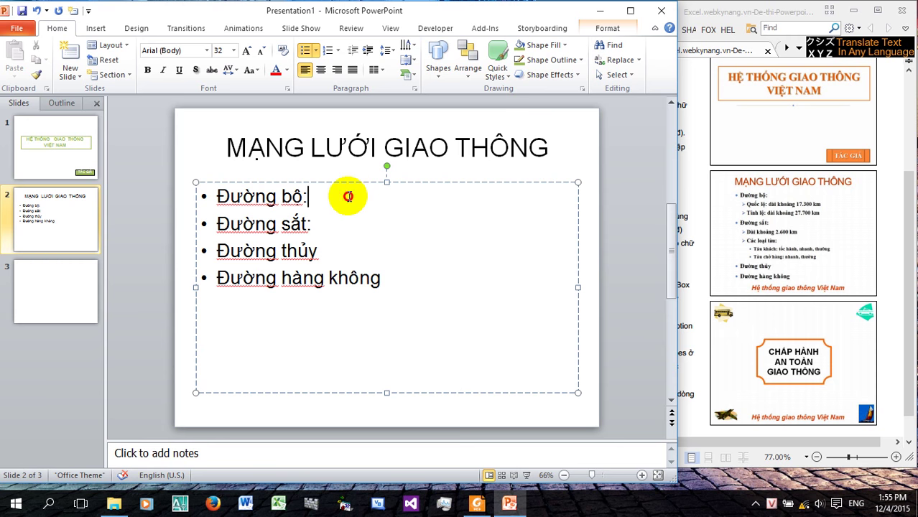
pyautogui.press('Return')
pyautogui.press('Tab')
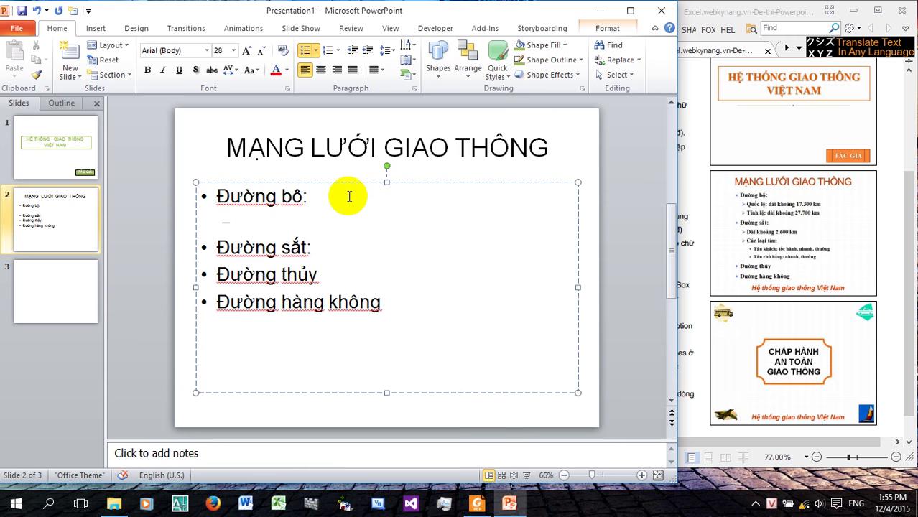
pyautogui.write('Quốc l')
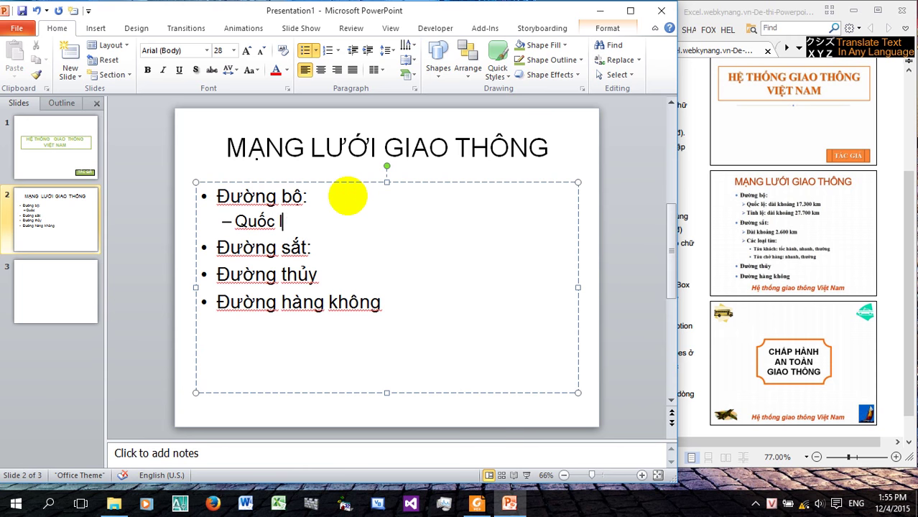
pyautogui.write(': da')
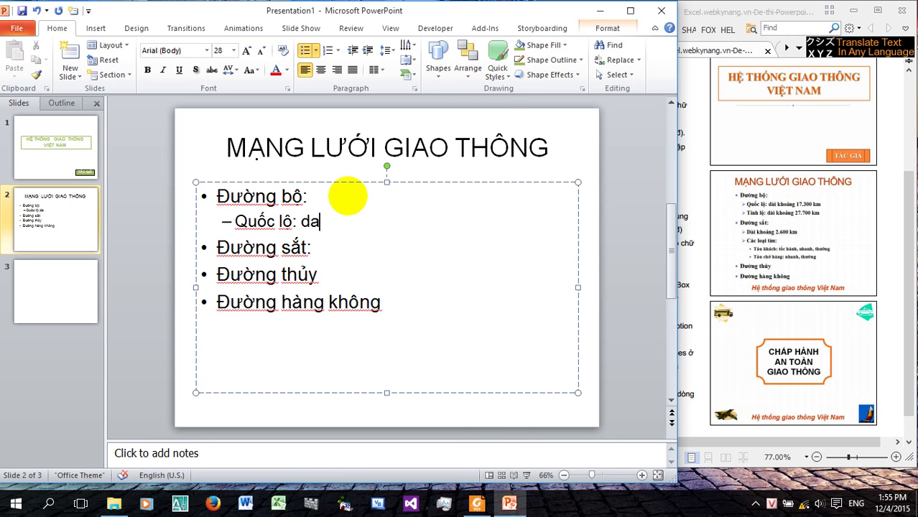
pyautogui.write('17')
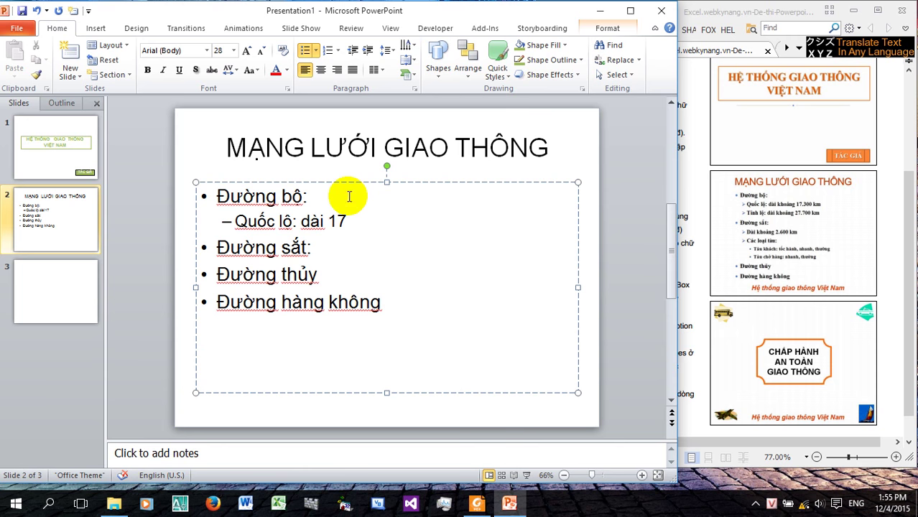
pyautogui.write('00 k')
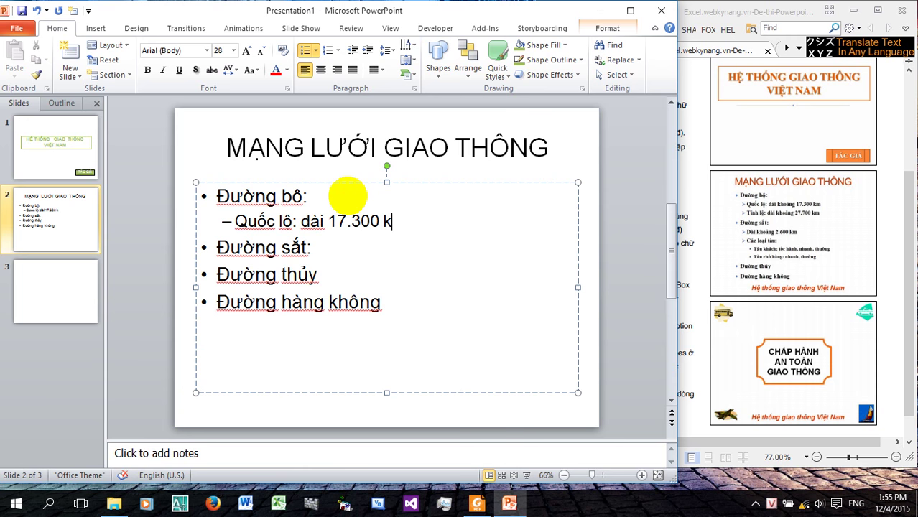
pyautogui.write('m')
pyautogui.press('Return')
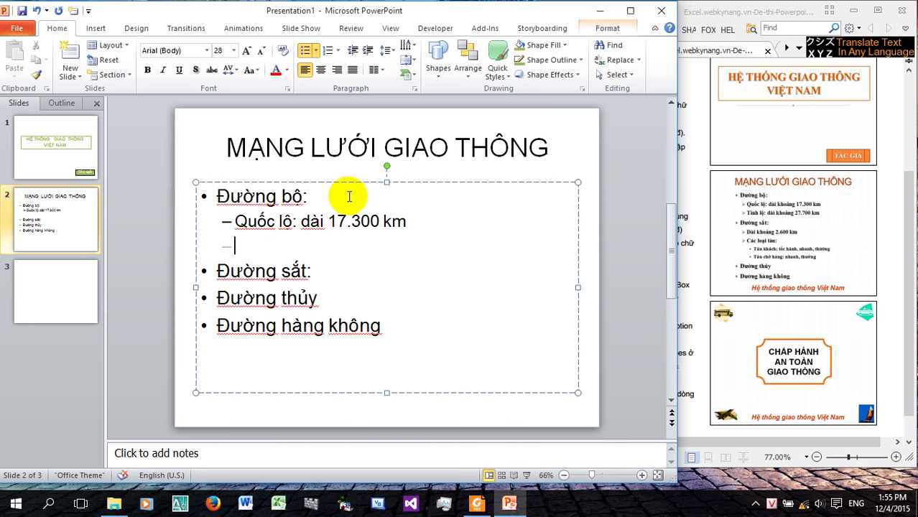
pyautogui.moveTo(282, 222); pyautogui.dragTo(287, 222)
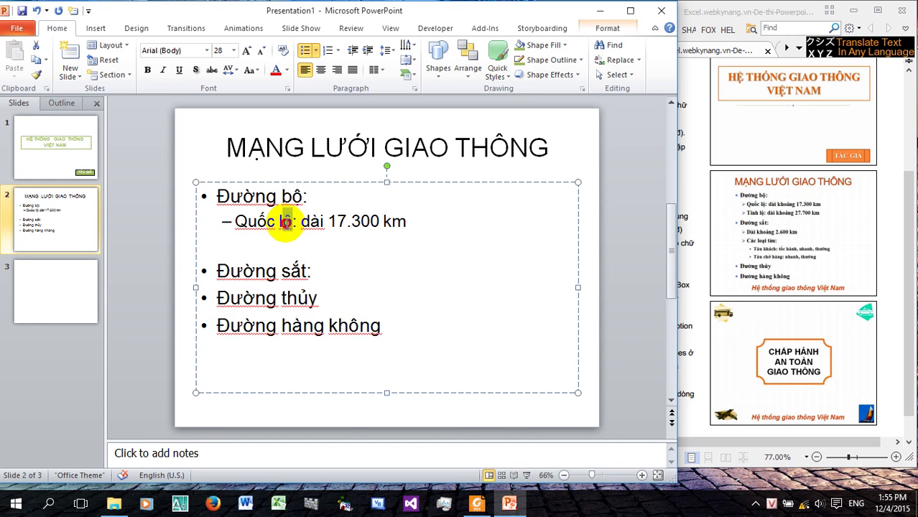
pyautogui.write('ộ')
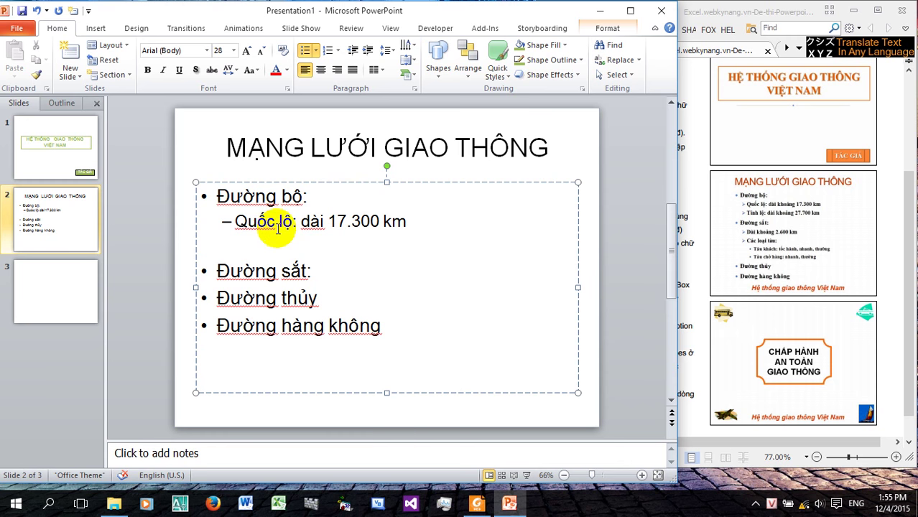
pyautogui.click(280, 245)
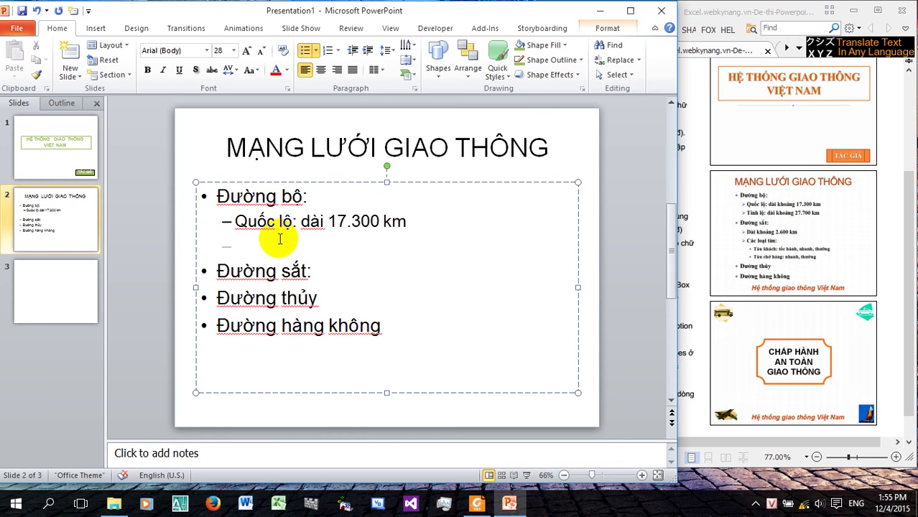
pyautogui.write('Tỉnh')
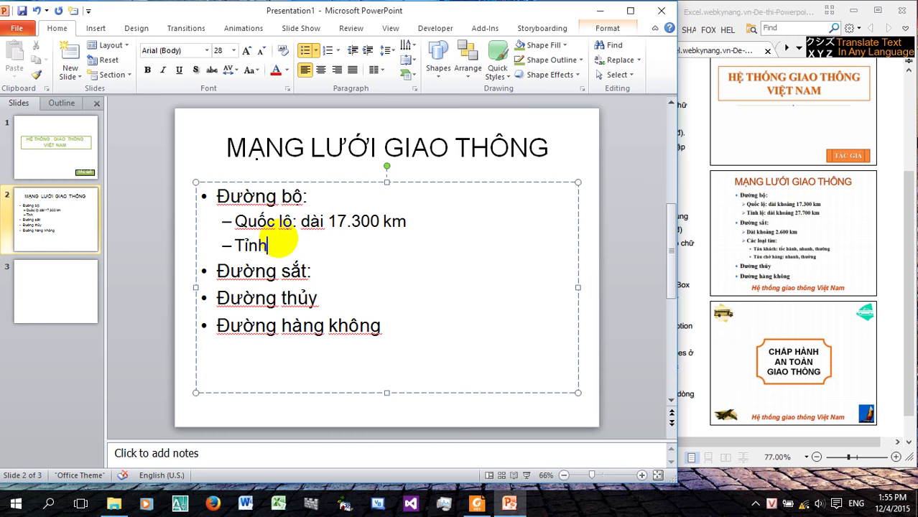
pyautogui.write(' lo')
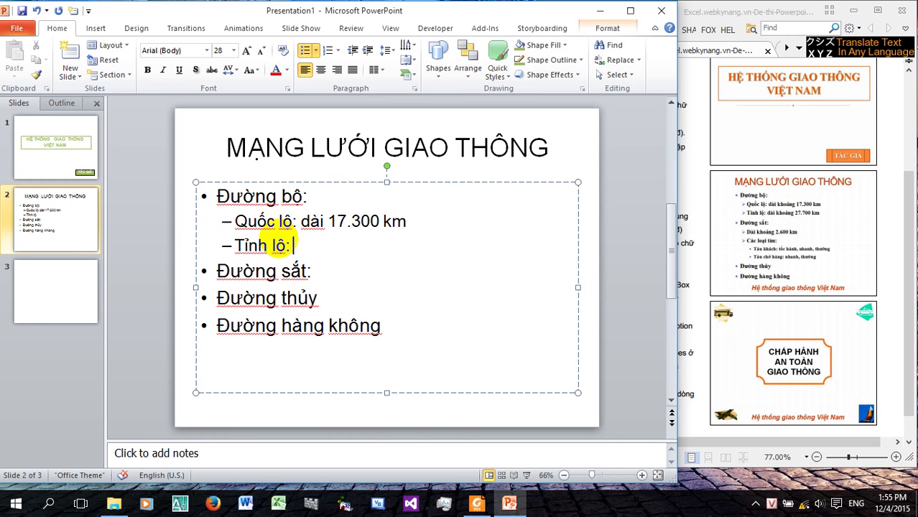
pyautogui.write('fk ')
pyautogui.write(' khoang')
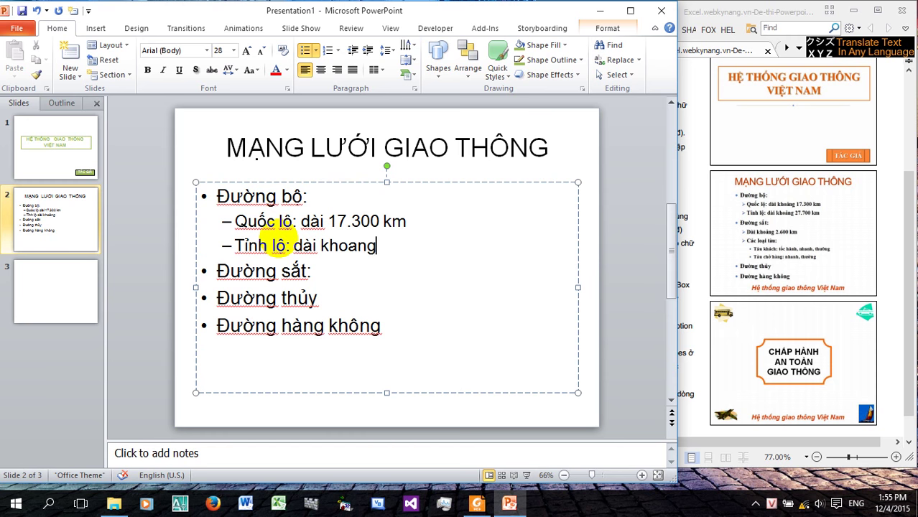
pyautogui.write(' 27.')
pyautogui.write('700')
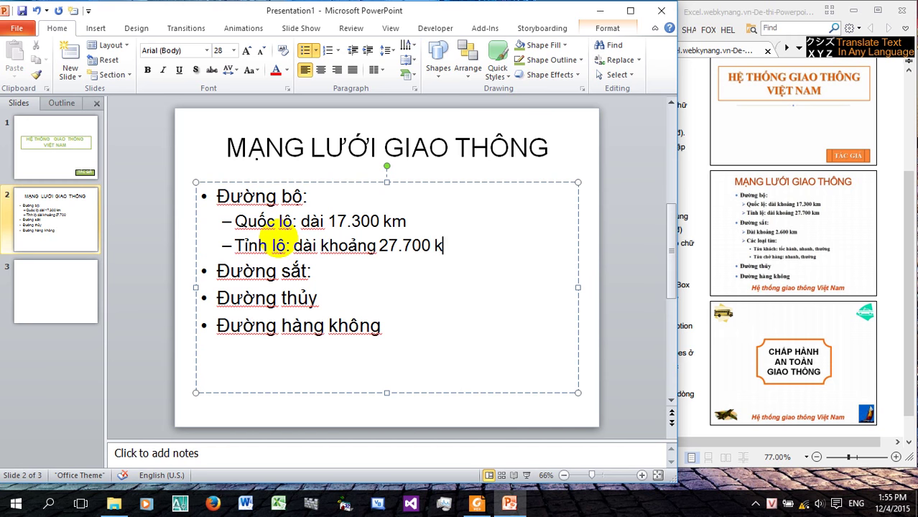
pyautogui.click(325, 221)
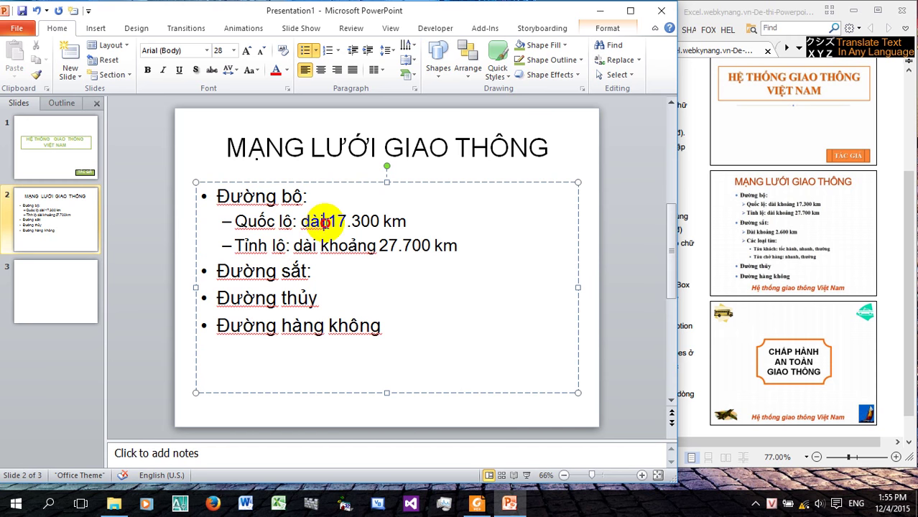
pyautogui.write('k')
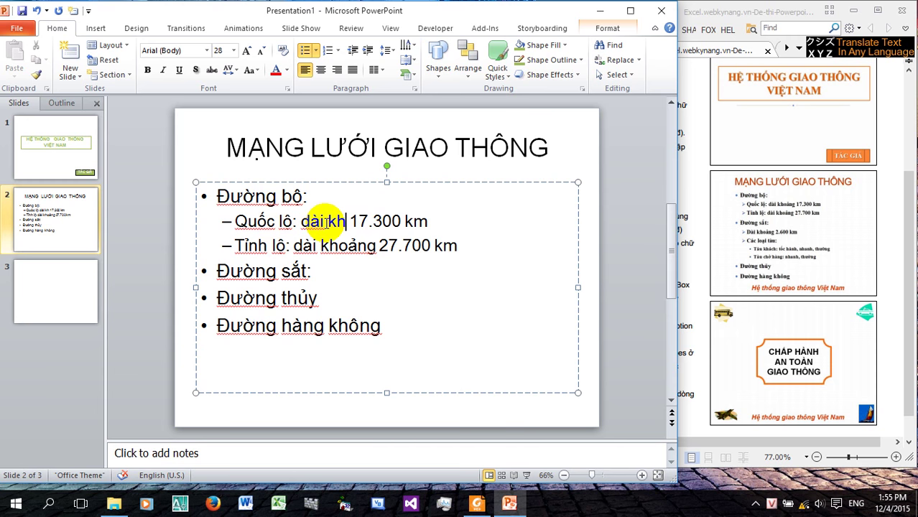
pyautogui.write('hoang')
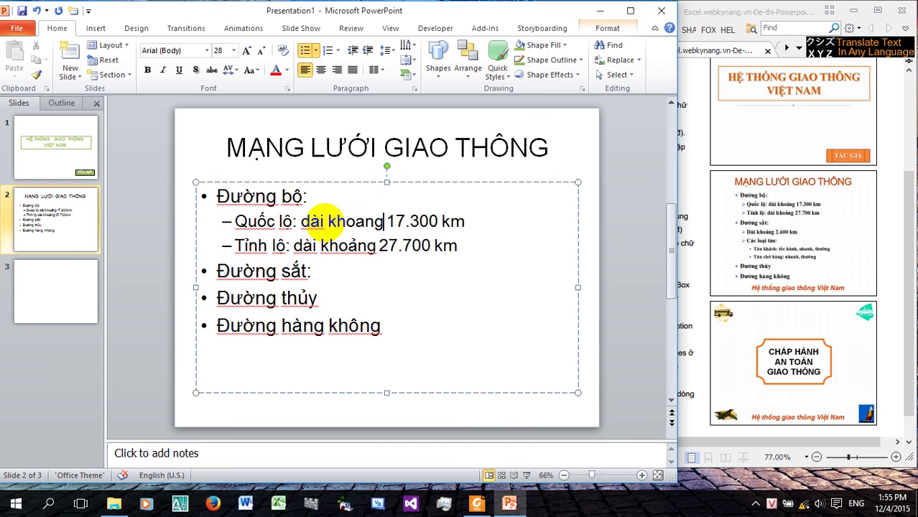
pyautogui.write('ả')
# Add sub-bullets for the 2.600 km railway length and 'Các loại tàu:' under Đường sắt
pyautogui.click(318, 273)
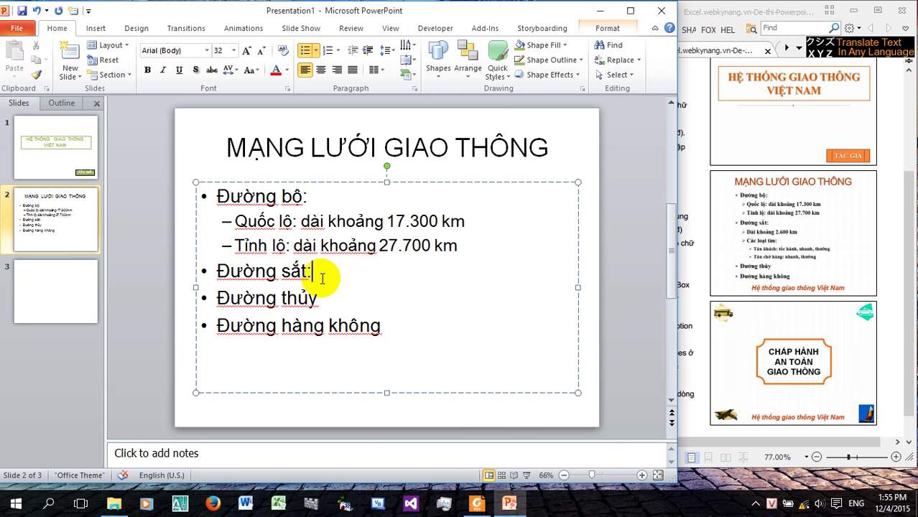
pyautogui.press('Return')
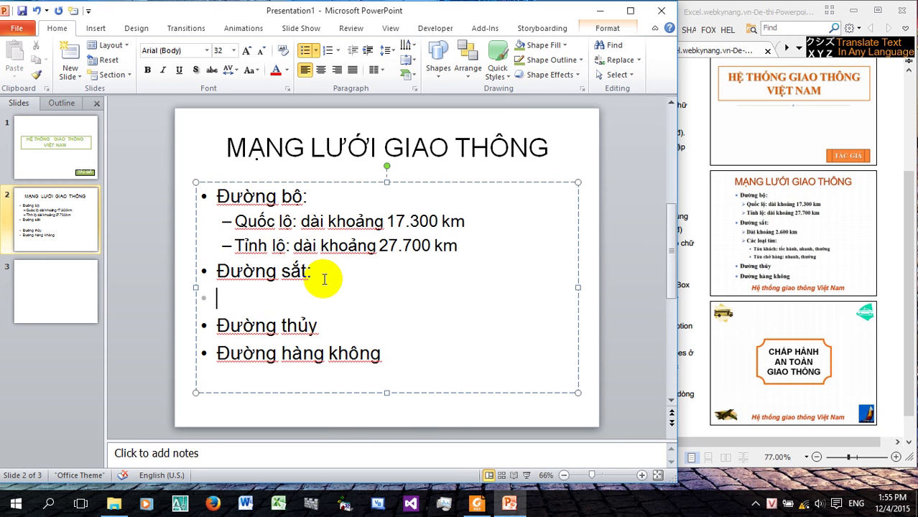
pyautogui.press('Tab')
pyautogui.write('ài ')
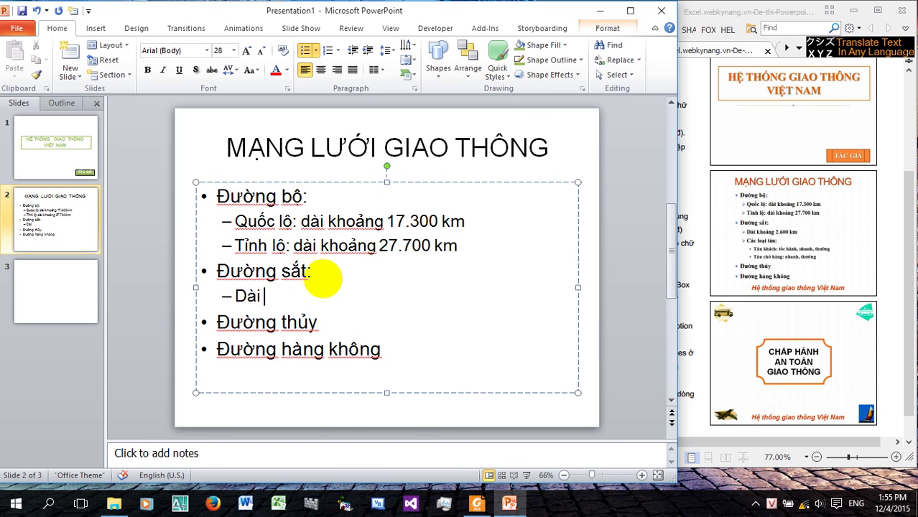
pyautogui.write('khoan')
pyautogui.write(' 2')
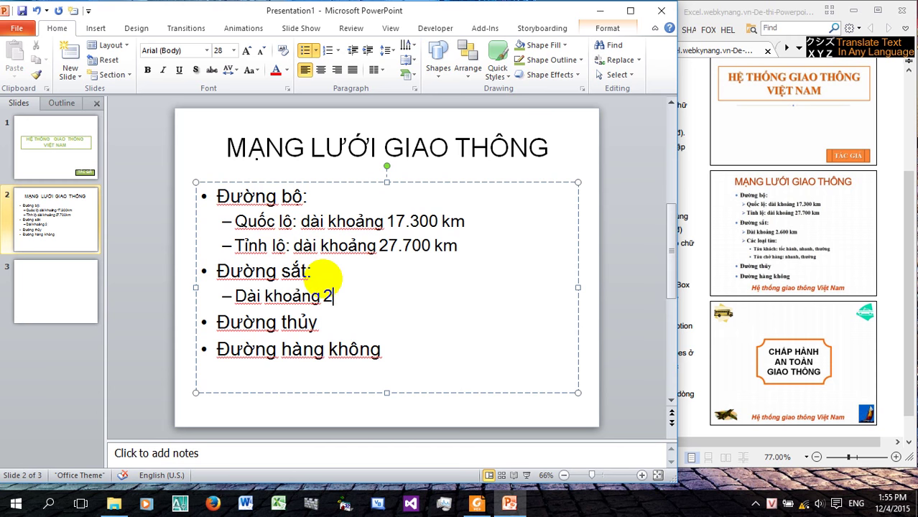
pyautogui.write('00')
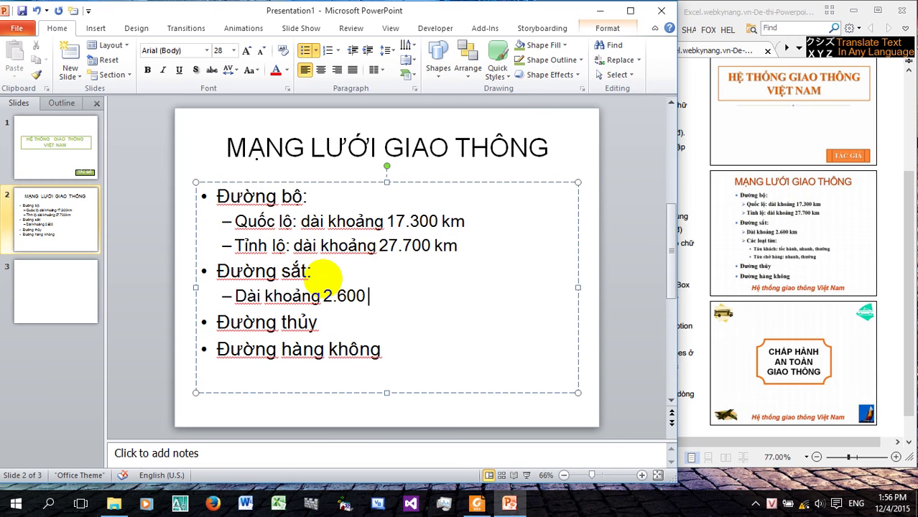
pyautogui.write('km')
pyautogui.press('Return')
pyautogui.write('Cac')
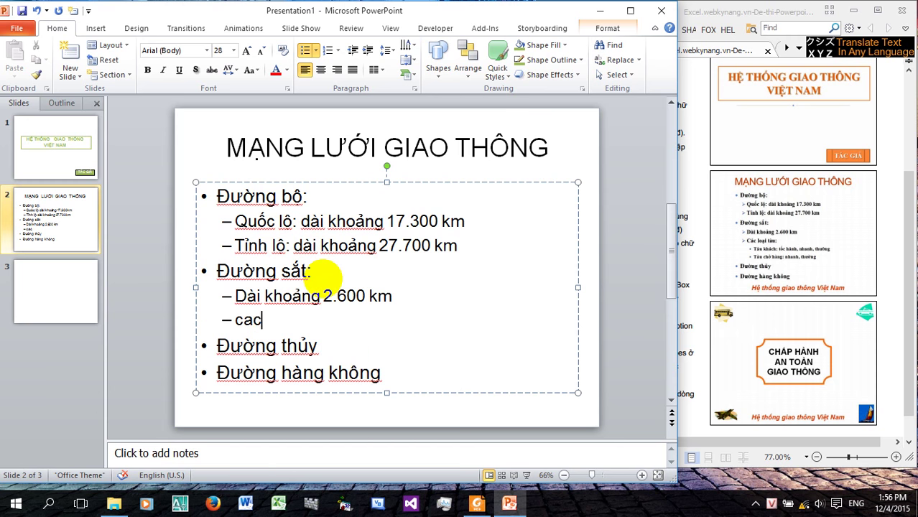
pyautogui.write('s loai t')
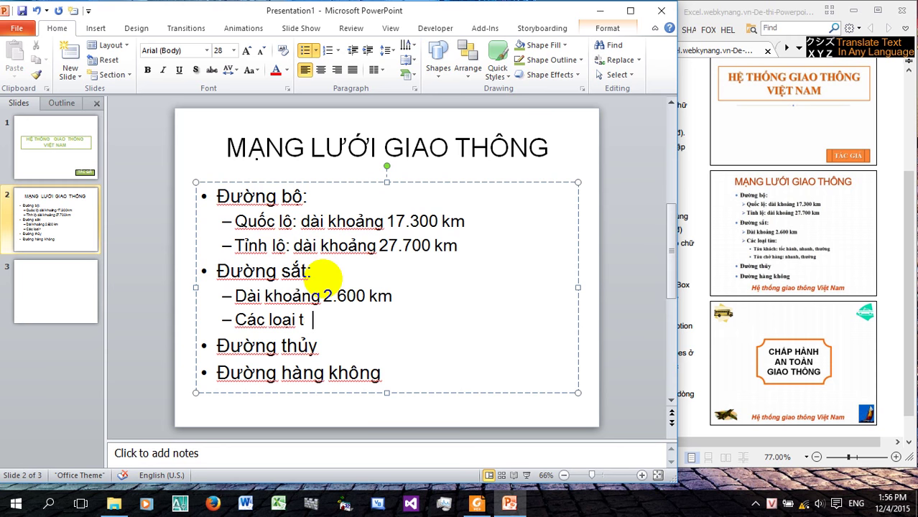
pyautogui.write('àu:')
# List 'Tàu khách: tốc hành, nhanh, thường' and 'Tàu chở hàng' as deeper sub-bullets
pyautogui.press('Return')
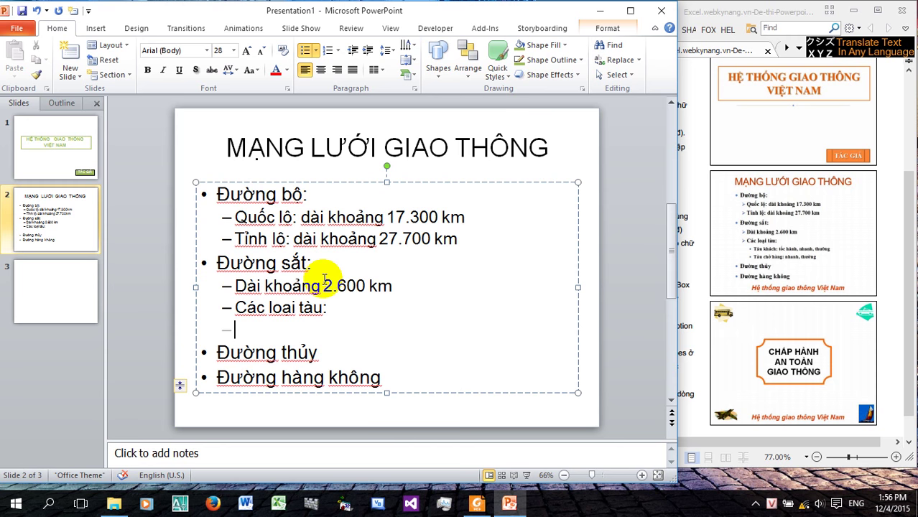
pyautogui.press('Tab')
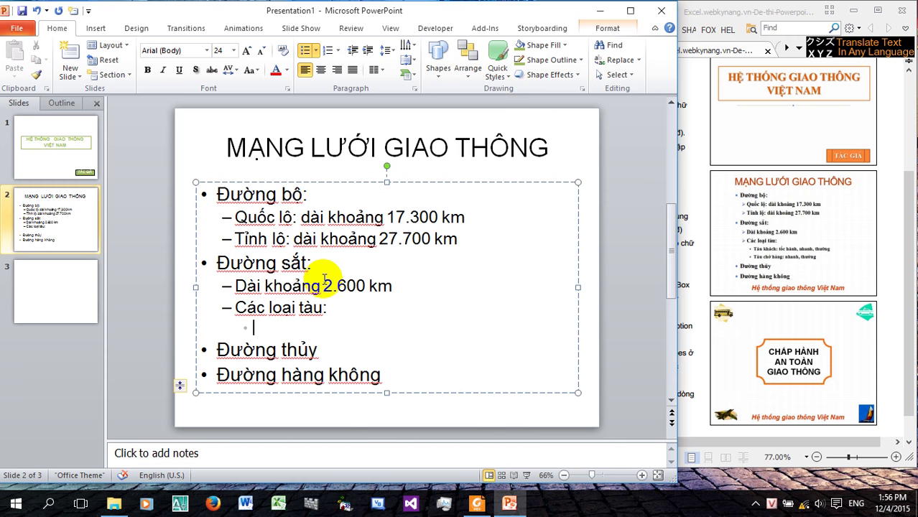
pyautogui.write('u ')
pyautogui.write('khách: t')
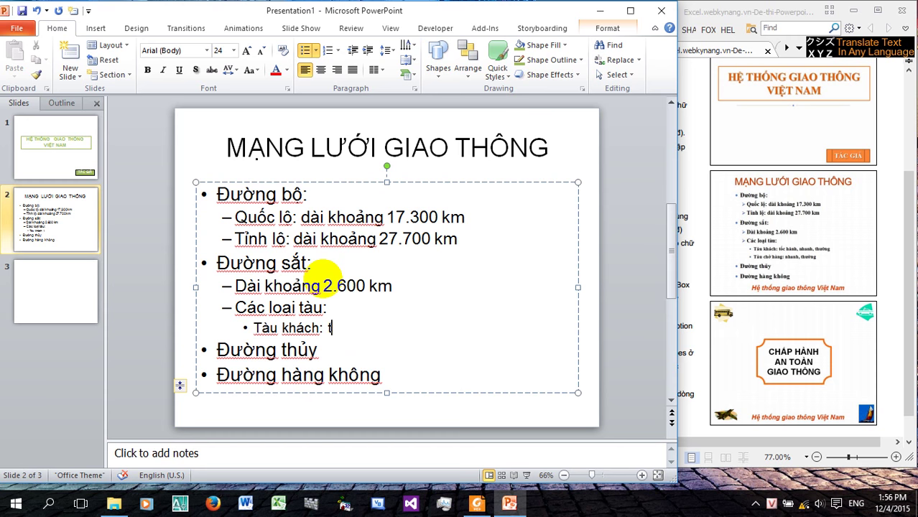
pyautogui.write('  h')
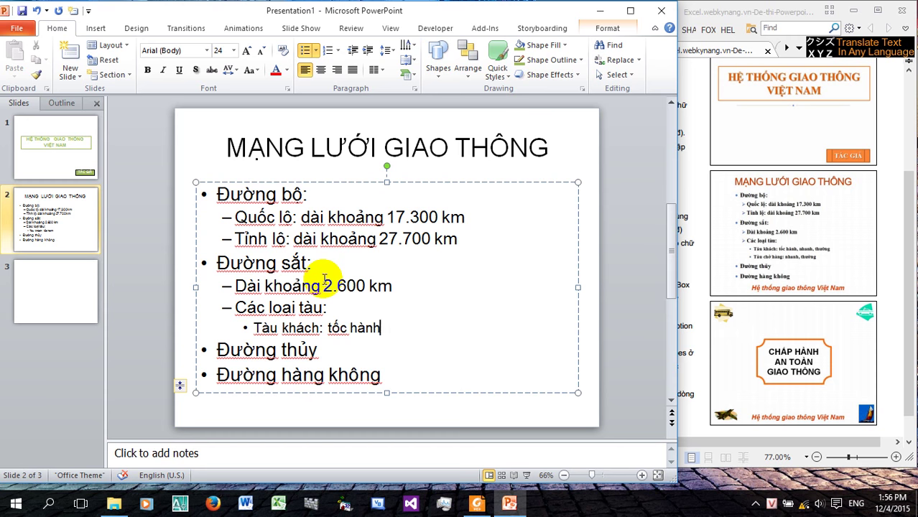
pyautogui.write('a , nhanh, thương')
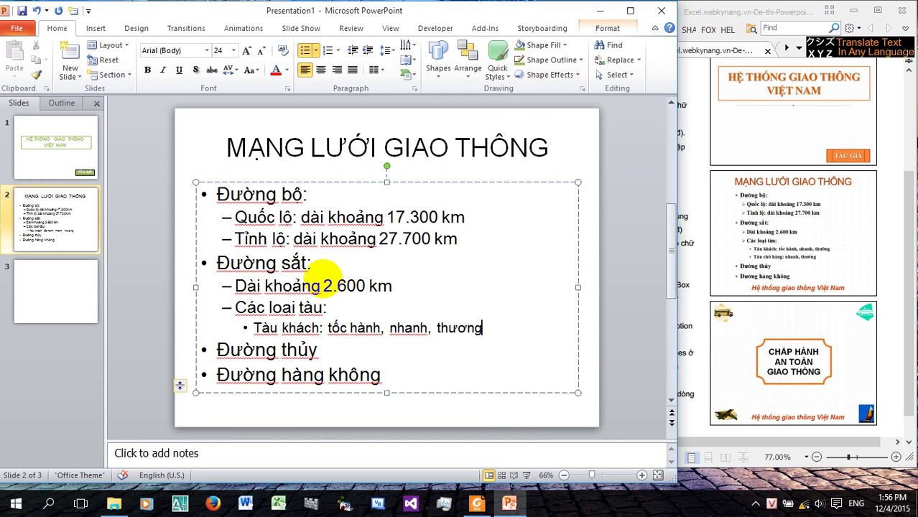
pyautogui.write('f')
pyautogui.press('Return')
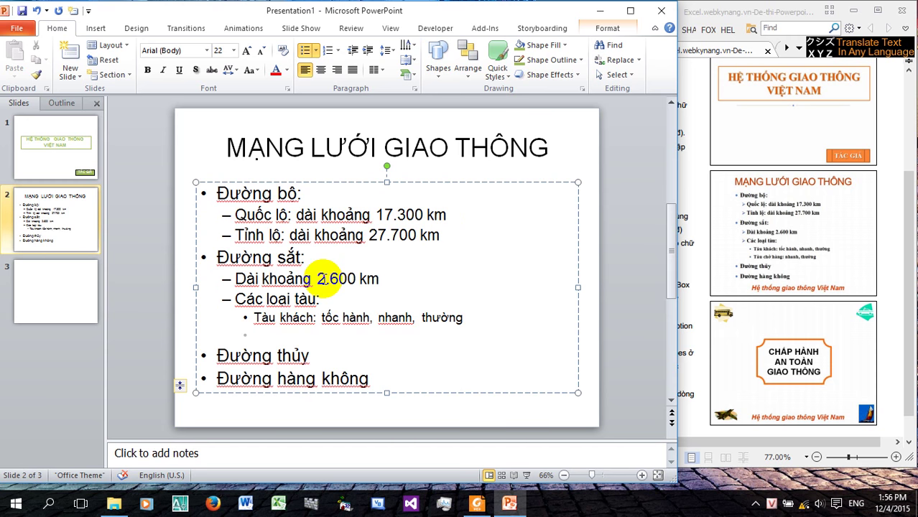
pyautogui.write('t')
pyautogui.press('BackSpace')
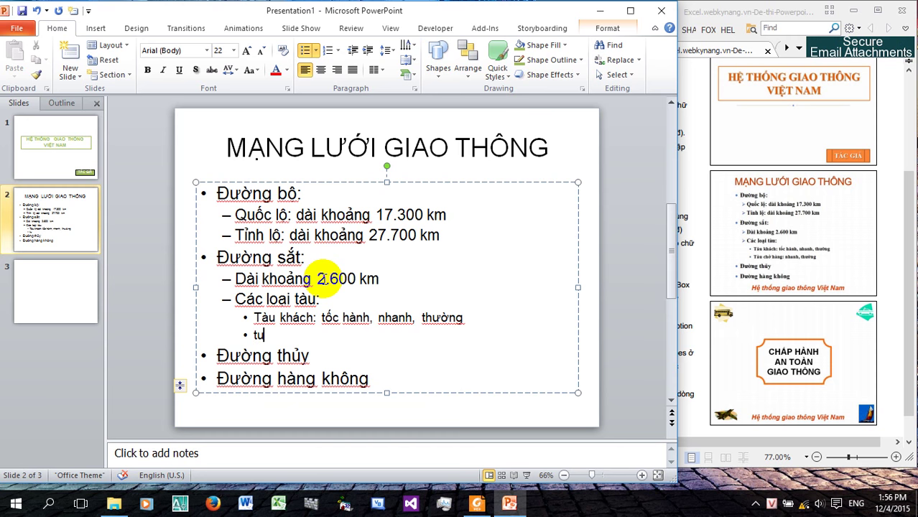
pyautogui.write('hàn')
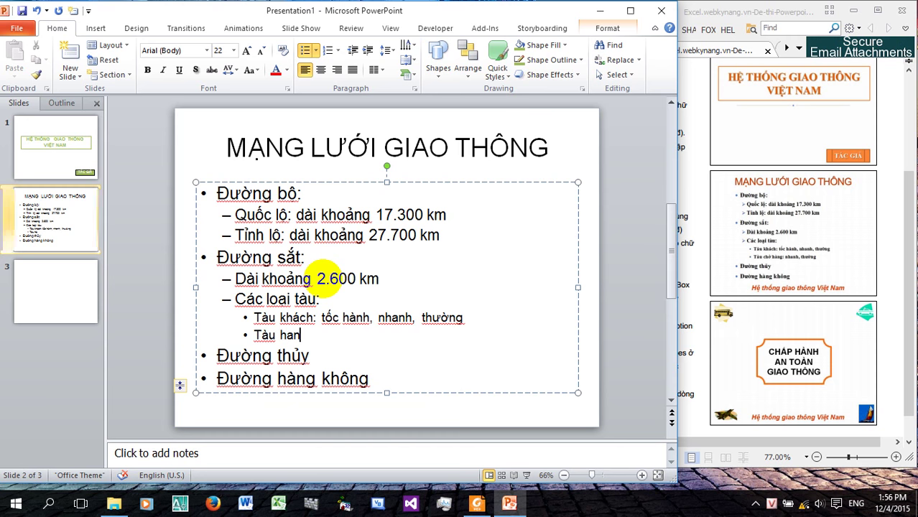
pyautogui.write('g')
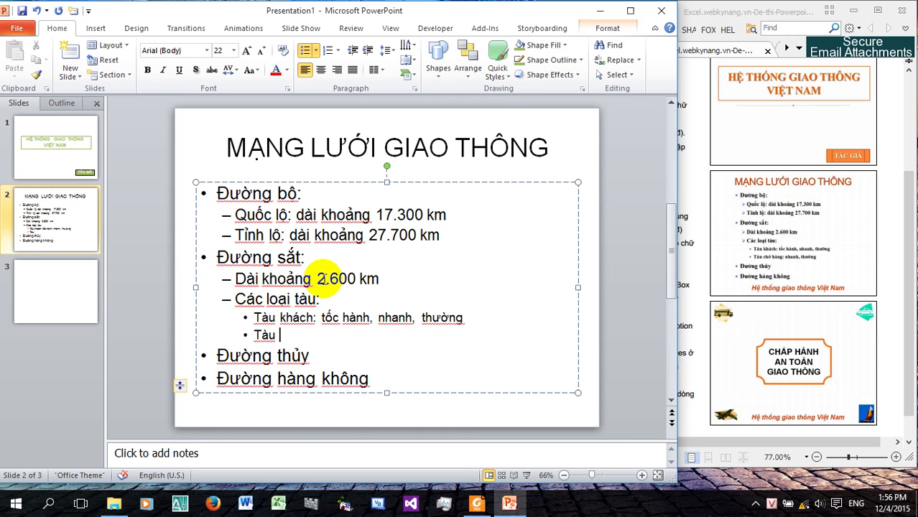
pyautogui.write(' hang')
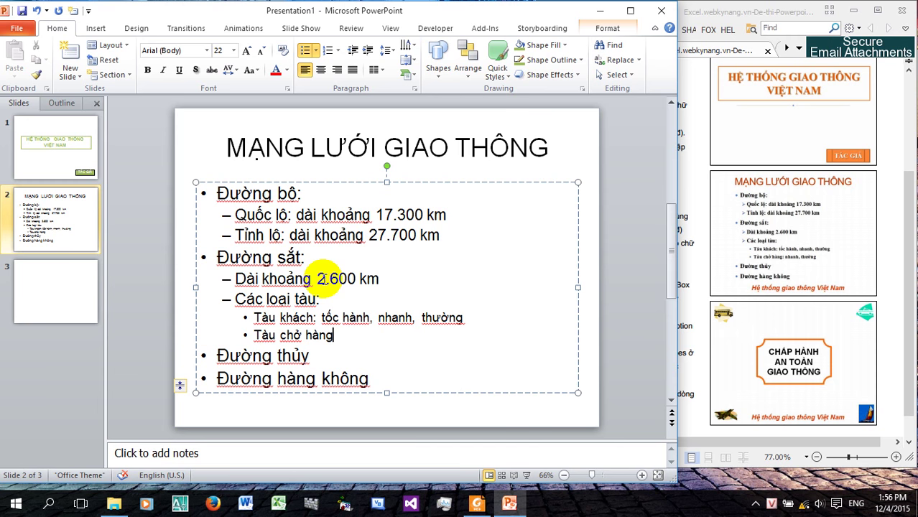
pyautogui.write(': nhanh, thường')
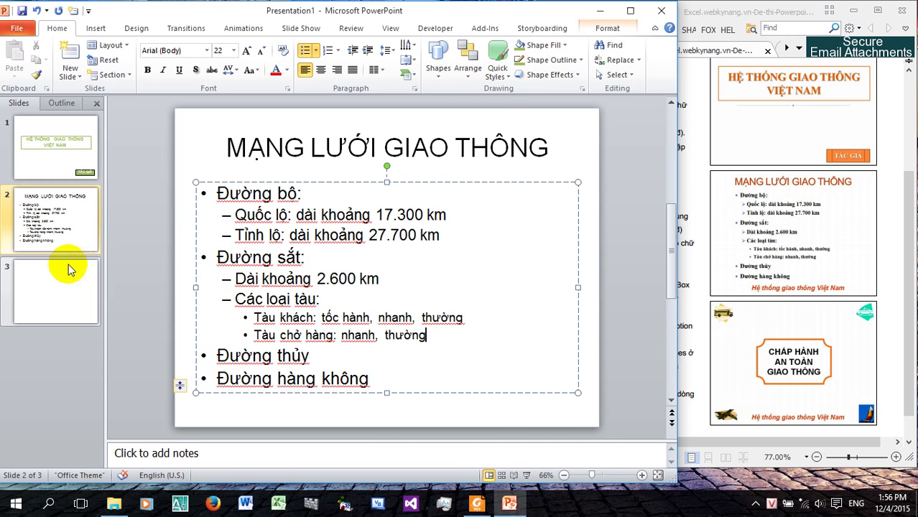
# Maximize the exam PDF, zoom it to 151% and scroll to the Câu 2 instructions
pyautogui.click(629, 14)
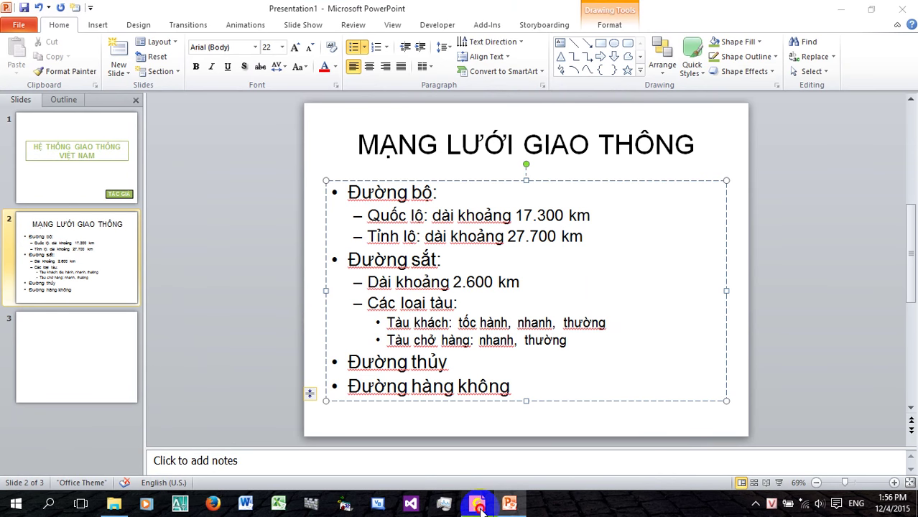
pyautogui.click(486, 506)
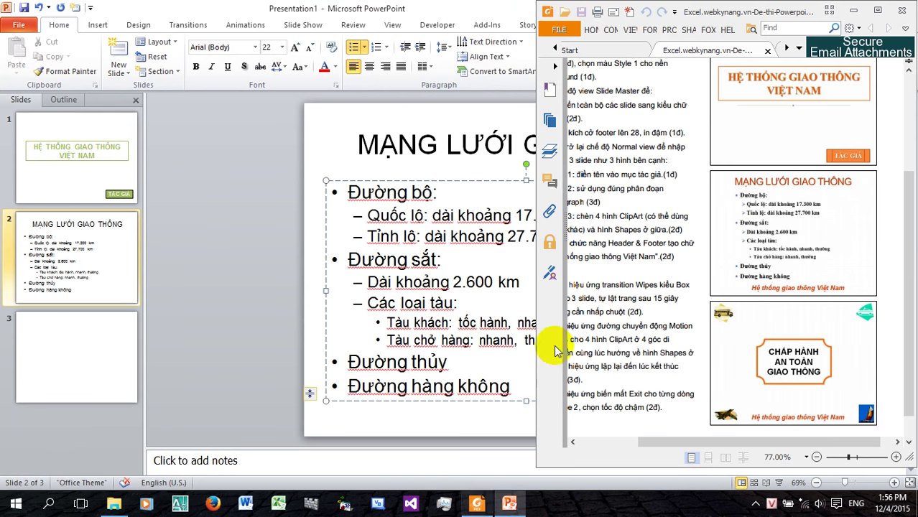
pyautogui.click(882, 13)
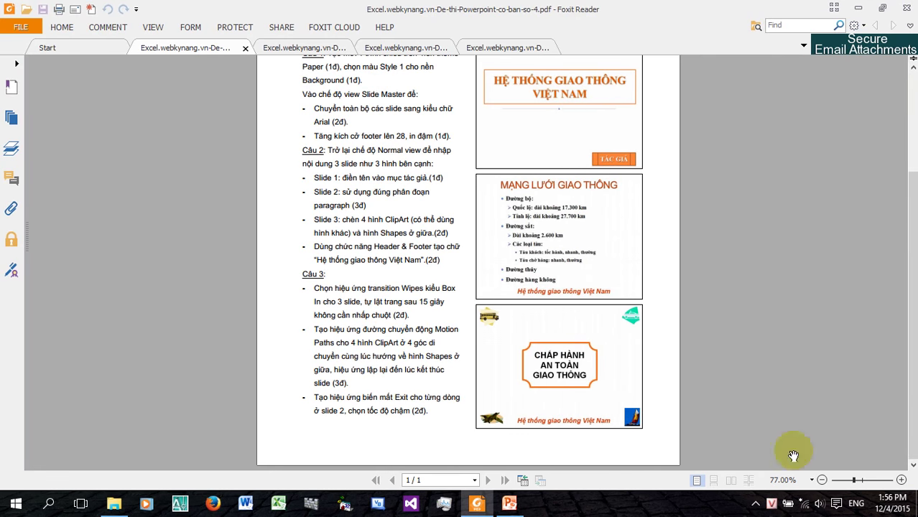
pyautogui.click(901, 480)
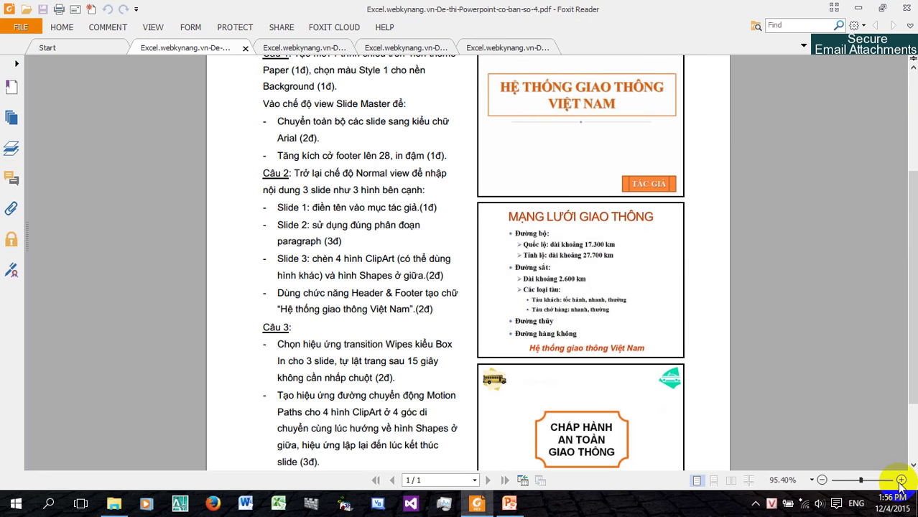
pyautogui.click(901, 480)
pyautogui.scroll(-5, 438, 324)
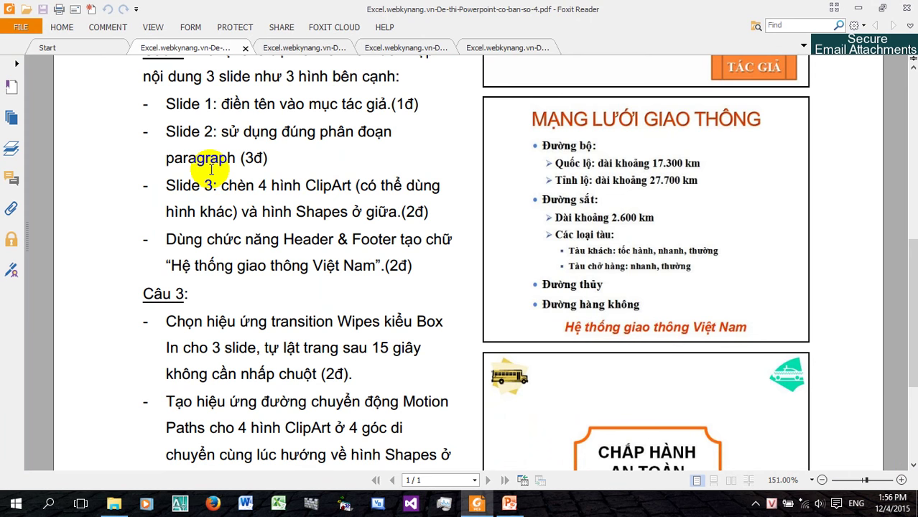
pyautogui.doubleClick(238, 184)
pyautogui.click(238, 184)
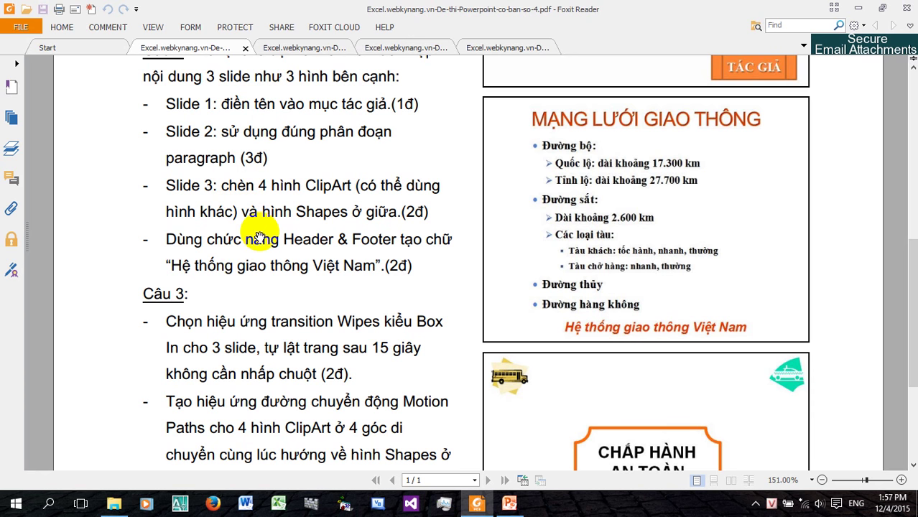
pyautogui.scroll(-1, 261, 232)
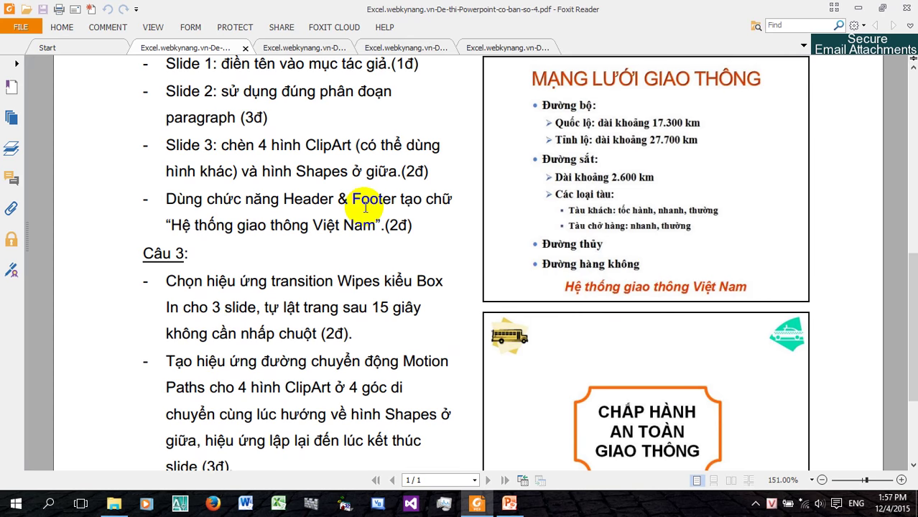
pyautogui.scroll(1, 365, 205)
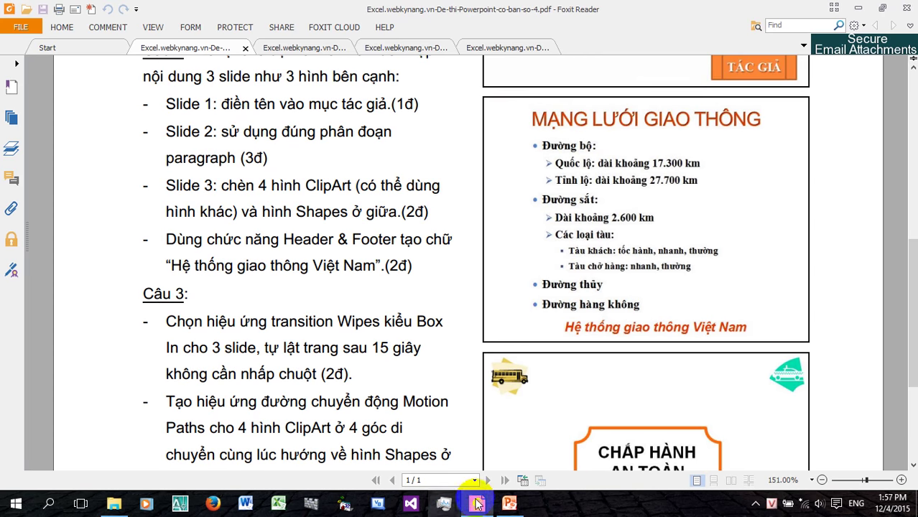
# Compare slide 2's bullet list against the exam PDF, placing the caret after Đường hàng không
pyautogui.click(509, 503)
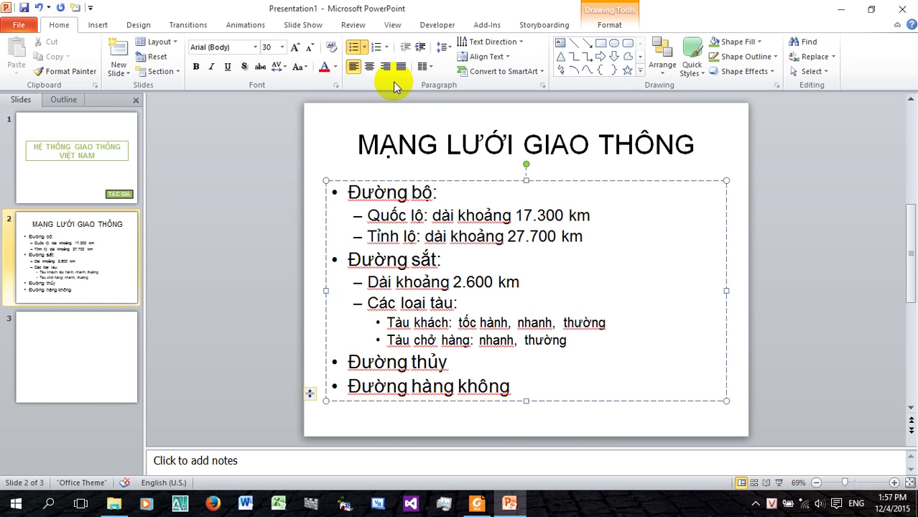
pyautogui.click(519, 379)
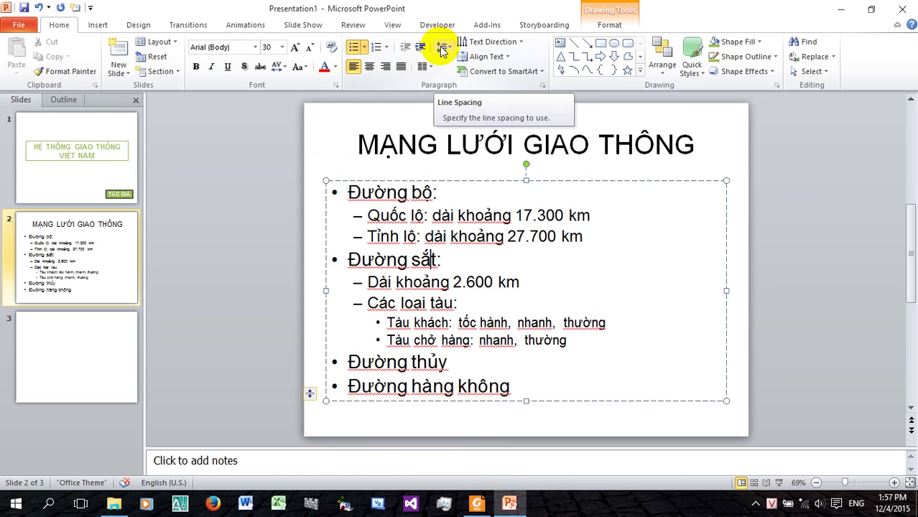
pyautogui.click(477, 504)
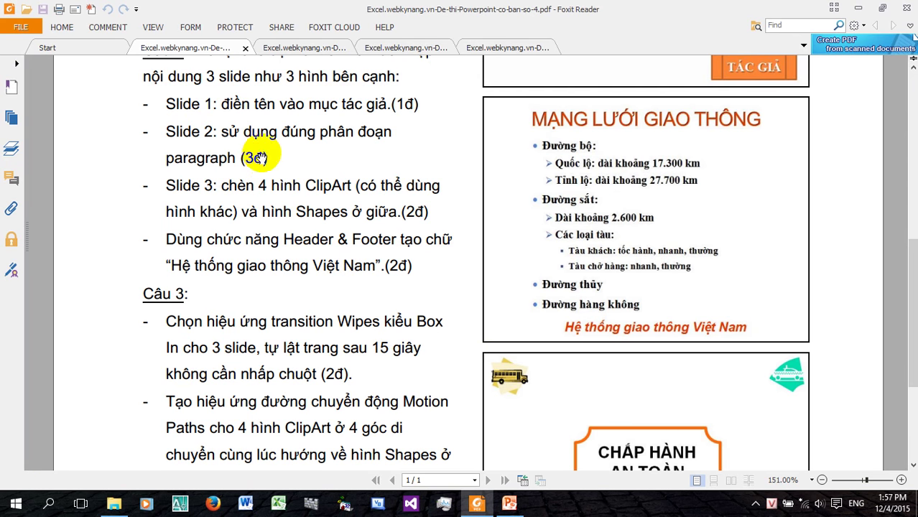
pyautogui.click(509, 504)
pyautogui.click(509, 504)
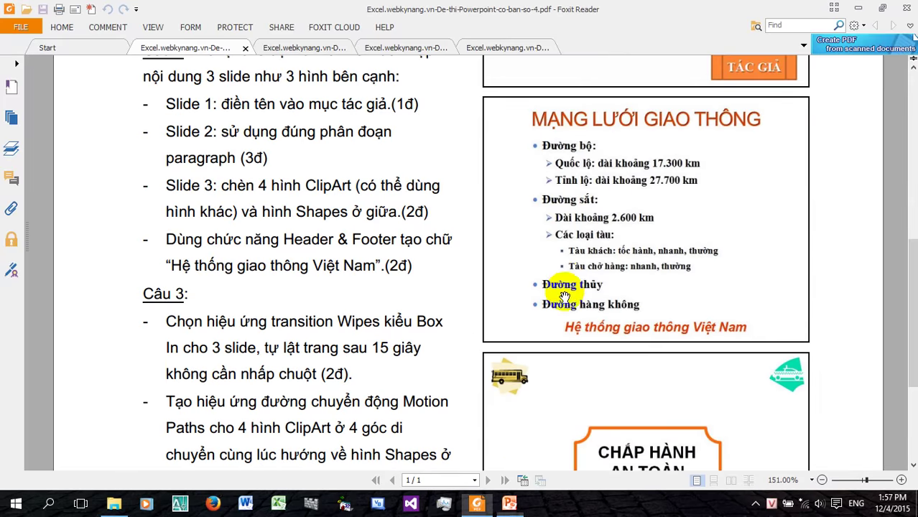
pyautogui.click(509, 504)
pyautogui.click(508, 504)
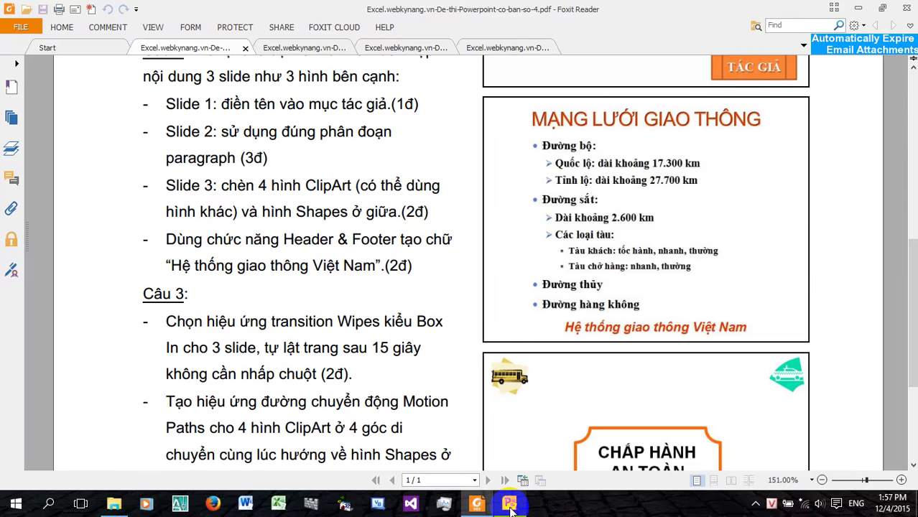
pyautogui.click(509, 503)
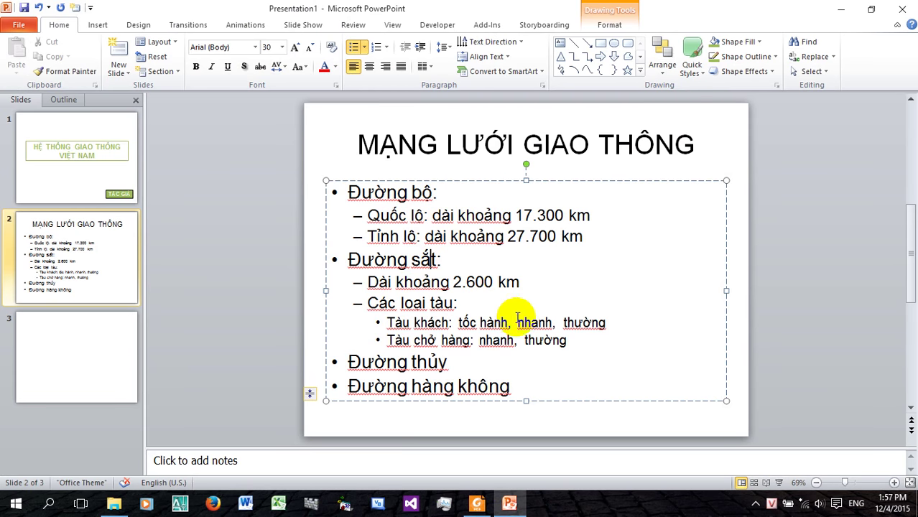
# Try single line spacing on slide 2's bullets, keep the original spacing, and go to slide 3
pyautogui.keyDown('shift'); pyautogui.click(307, 191); pyautogui.keyUp('shift')
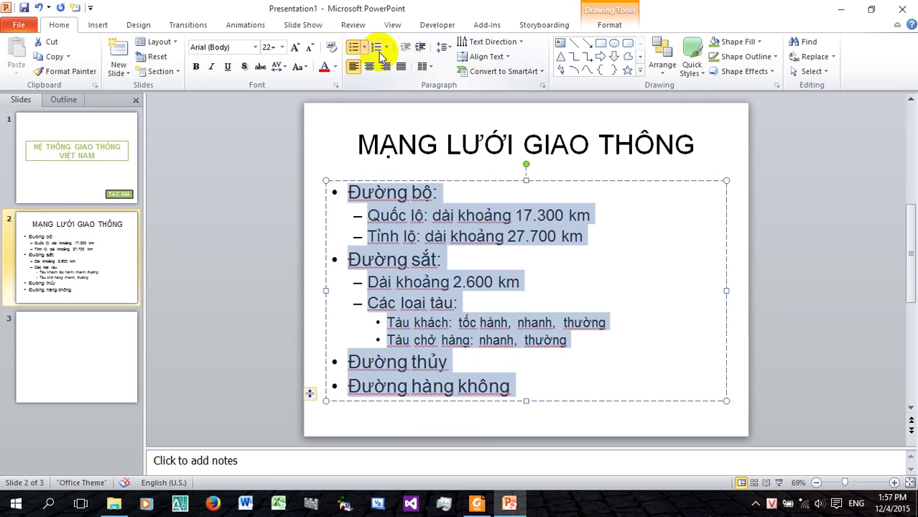
pyautogui.click(443, 47)
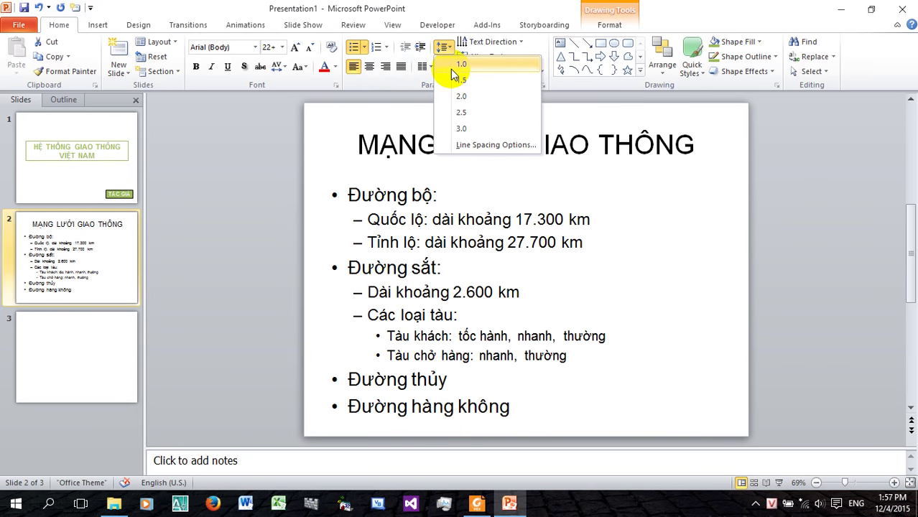
pyautogui.click(448, 68)
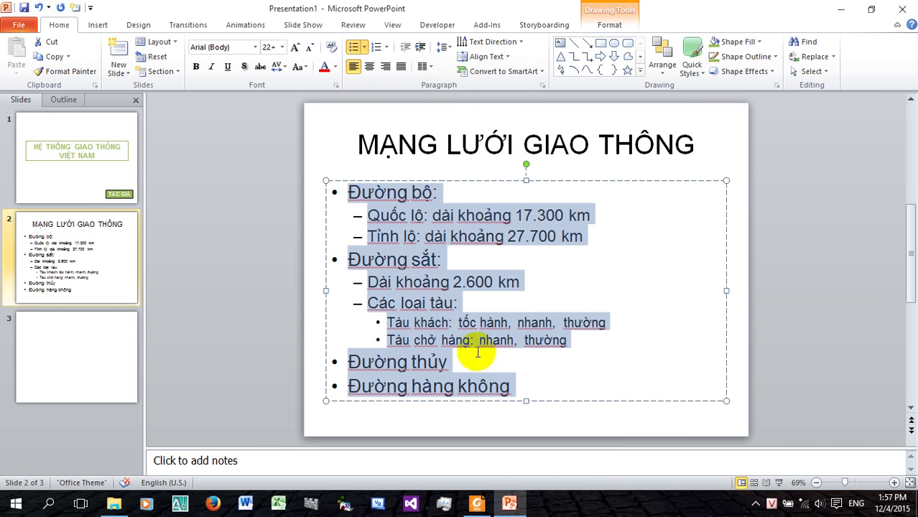
pyautogui.click(442, 47)
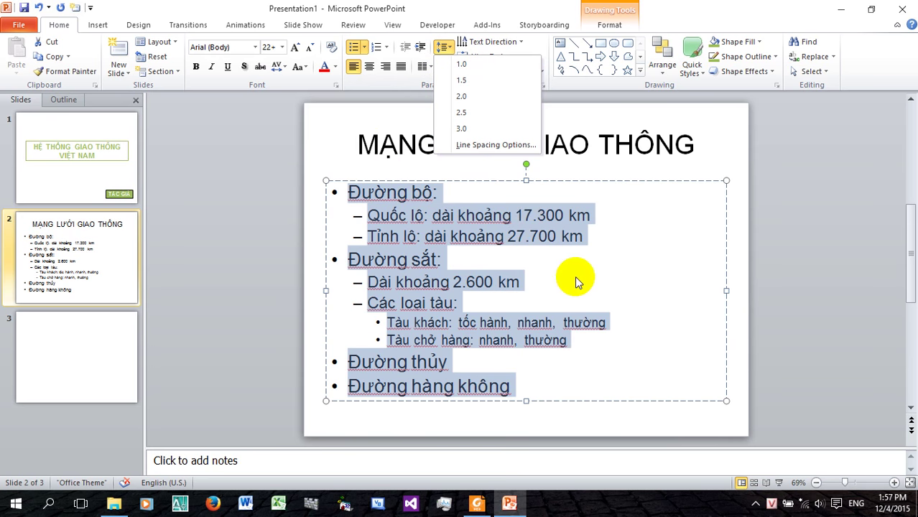
pyautogui.click(621, 270)
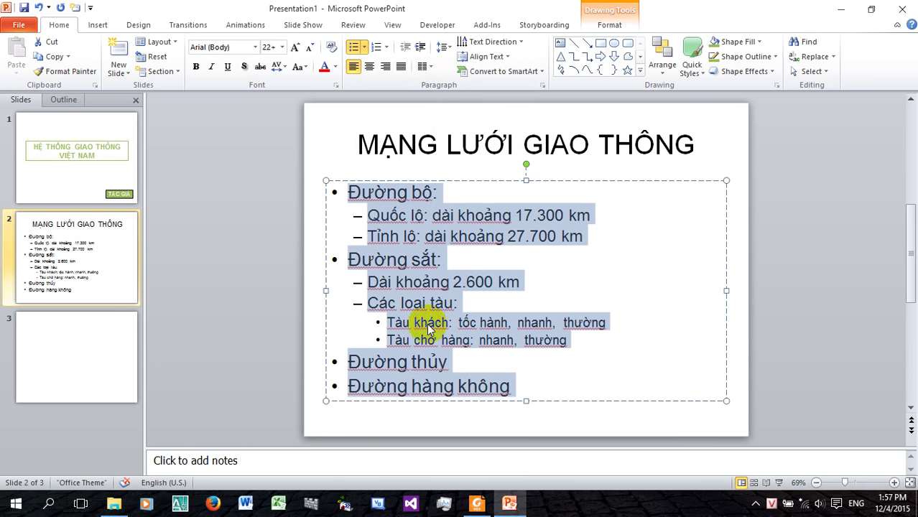
pyautogui.click(497, 282)
pyautogui.click(108, 335)
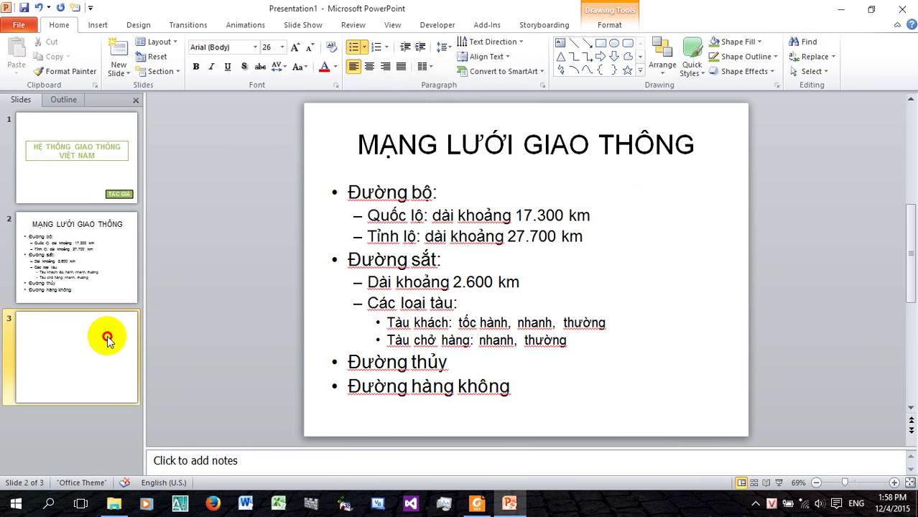
# Change slide 3 to the Blank layout
pyautogui.click(477, 503)
pyautogui.scroll(-2, 599, 343)
pyautogui.scroll(-3, 603, 338)
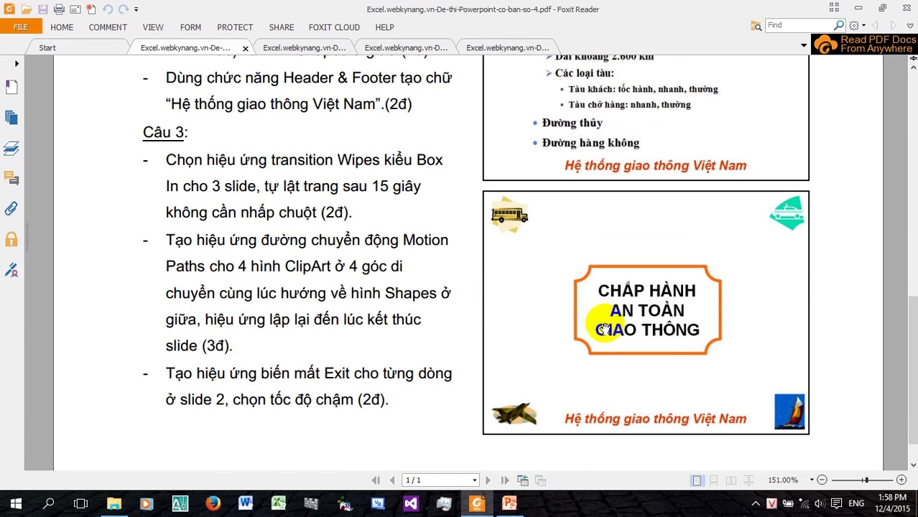
pyautogui.click(510, 503)
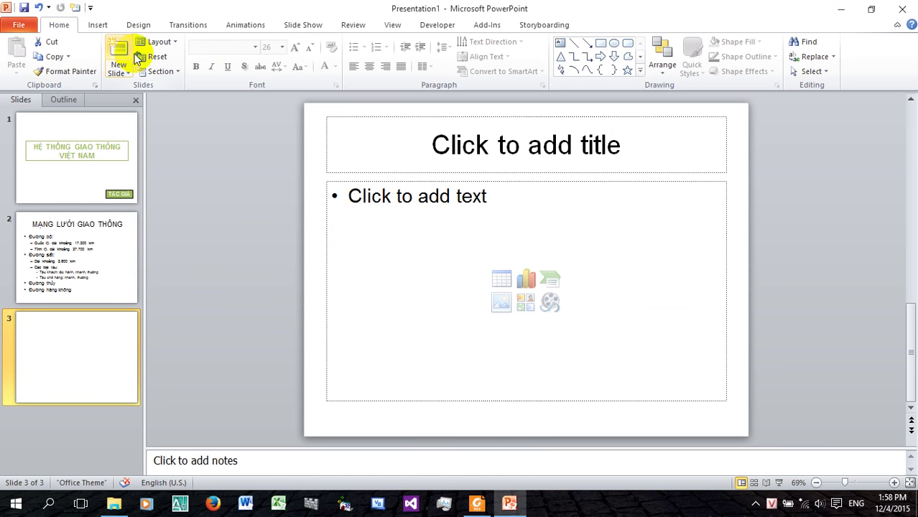
pyautogui.click(153, 41)
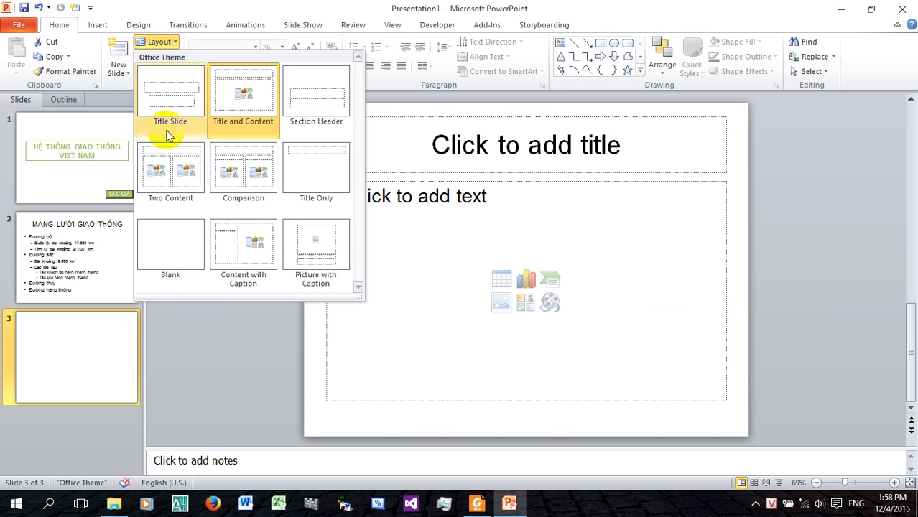
pyautogui.click(174, 247)
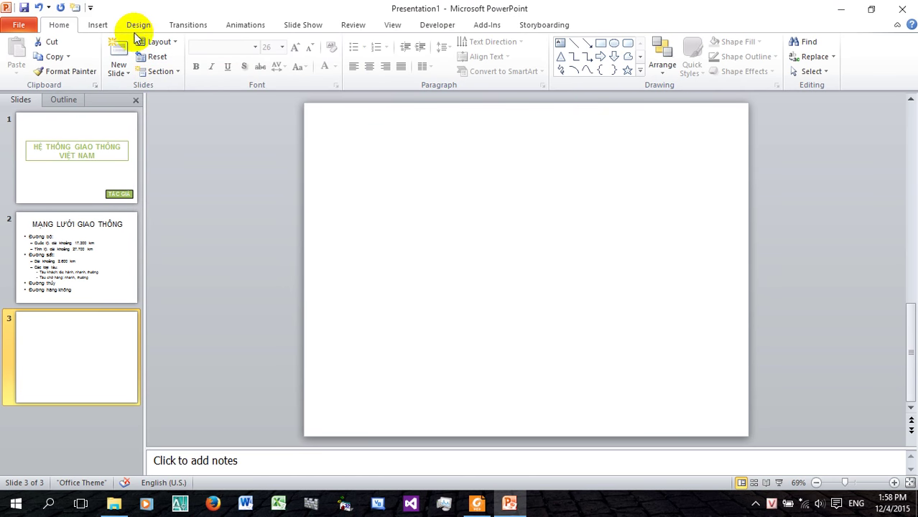
# Bring up the Insert tab's Shapes gallery after checking sample slide 3
pyautogui.click(111, 26)
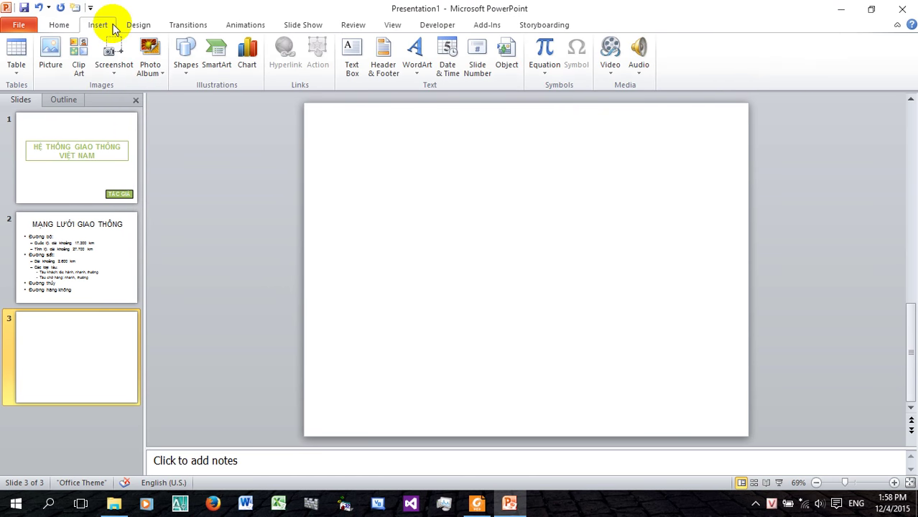
pyautogui.click(477, 503)
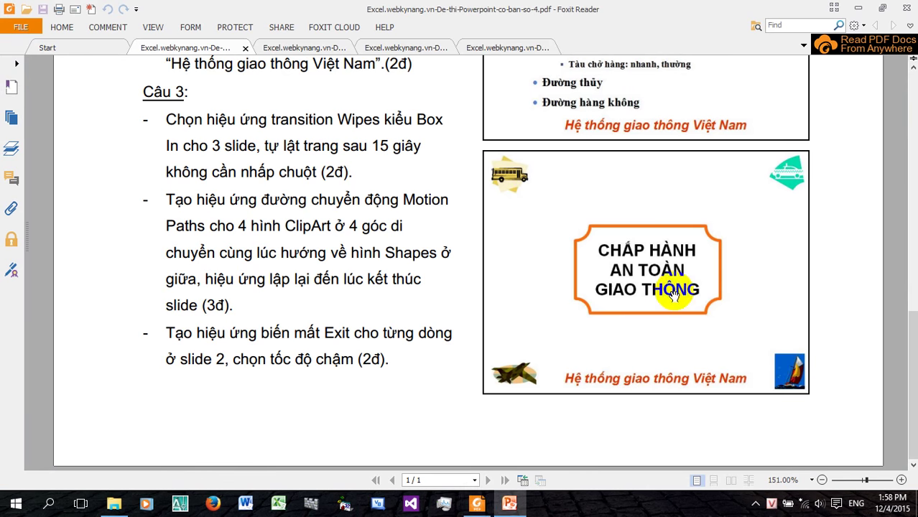
pyautogui.click(510, 503)
pyautogui.click(186, 52)
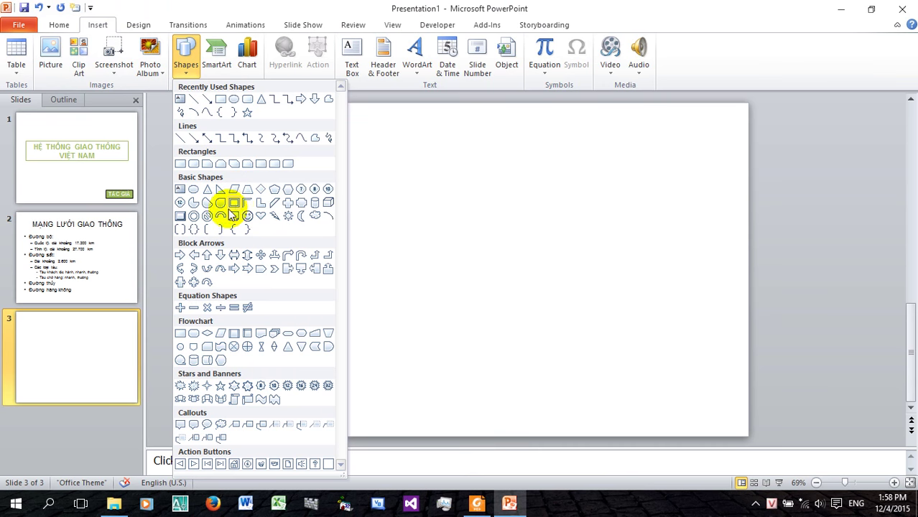
pyautogui.click(300, 206)
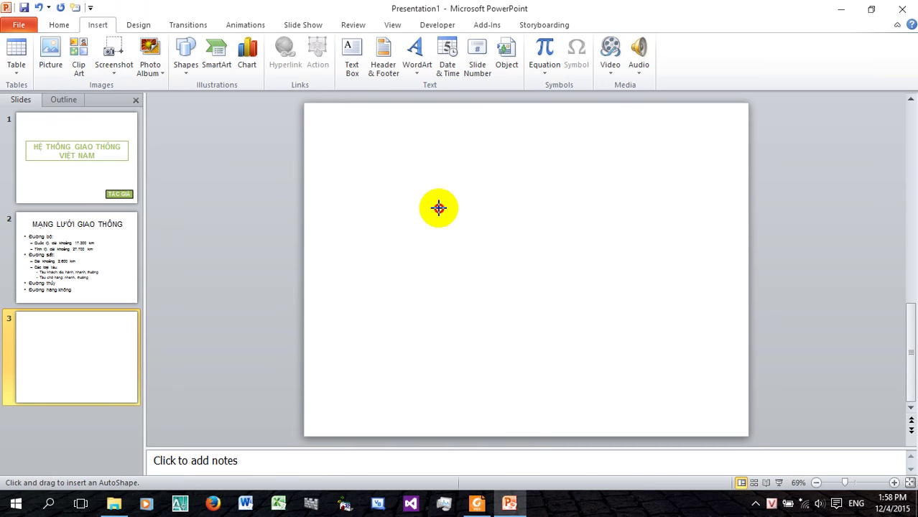
pyautogui.moveTo(437, 207)
pyautogui.mouseDown()
pyautogui.moveTo(620, 335)
pyautogui.moveTo(607, 322)
pyautogui.mouseUp()
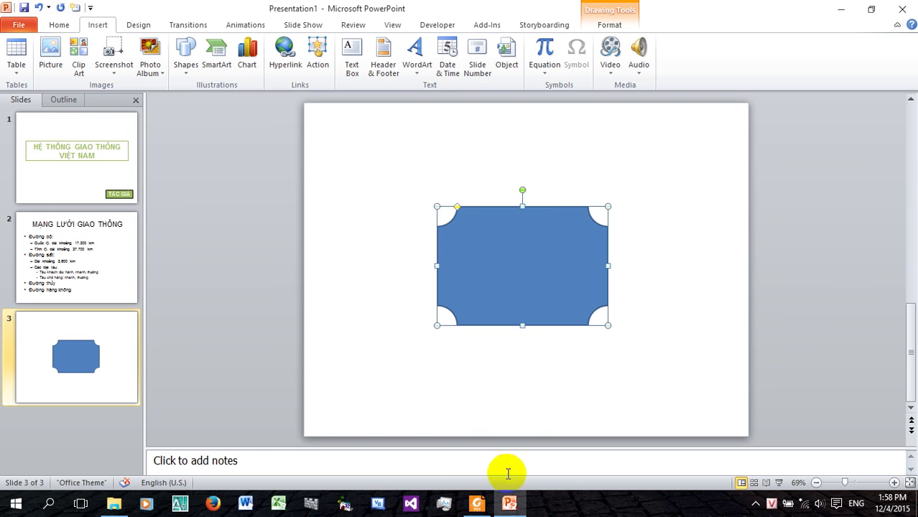
pyautogui.click(510, 503)
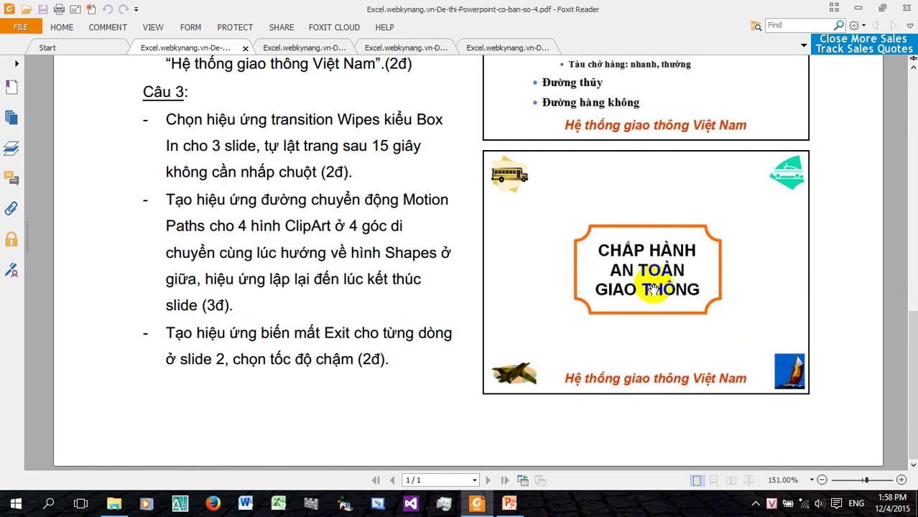
pyautogui.click(521, 504)
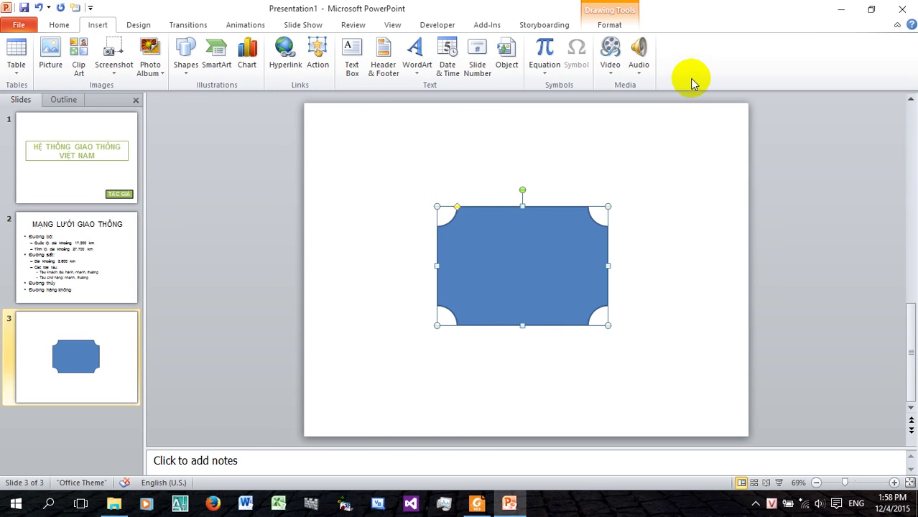
pyautogui.click(610, 26)
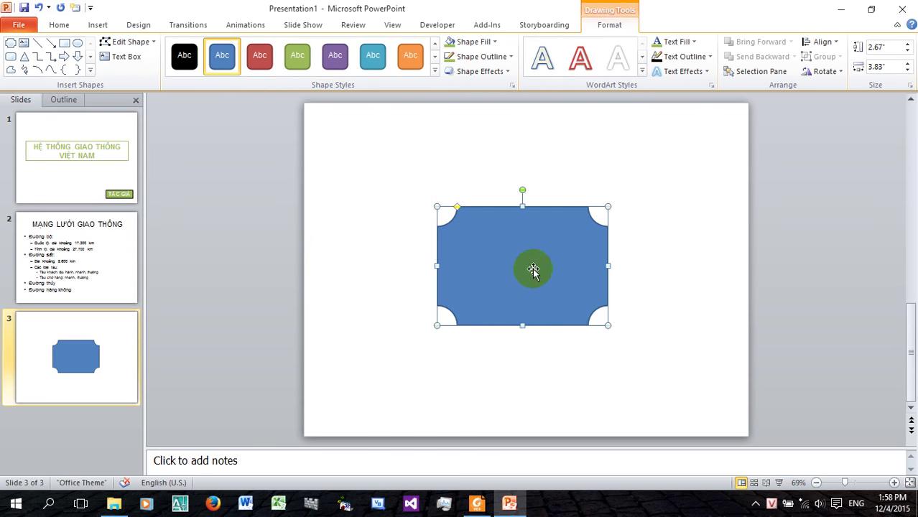
pyautogui.click(518, 506)
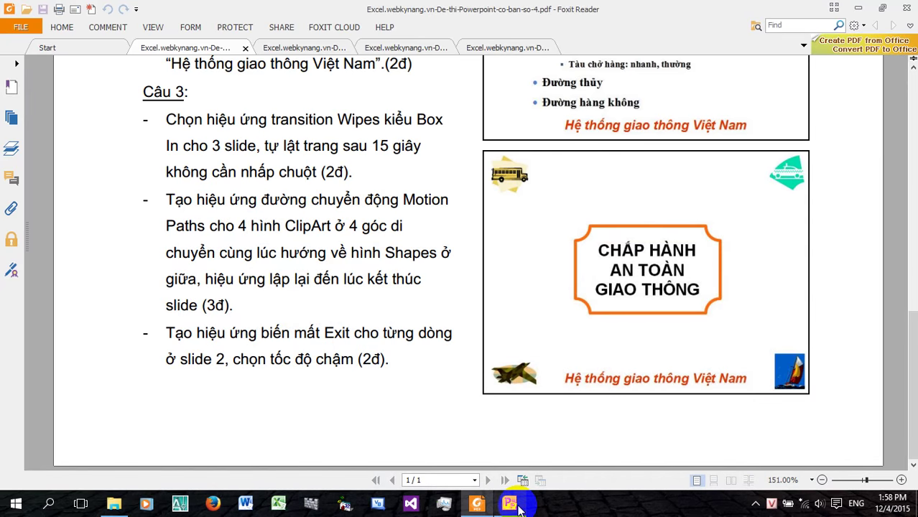
pyautogui.click(518, 507)
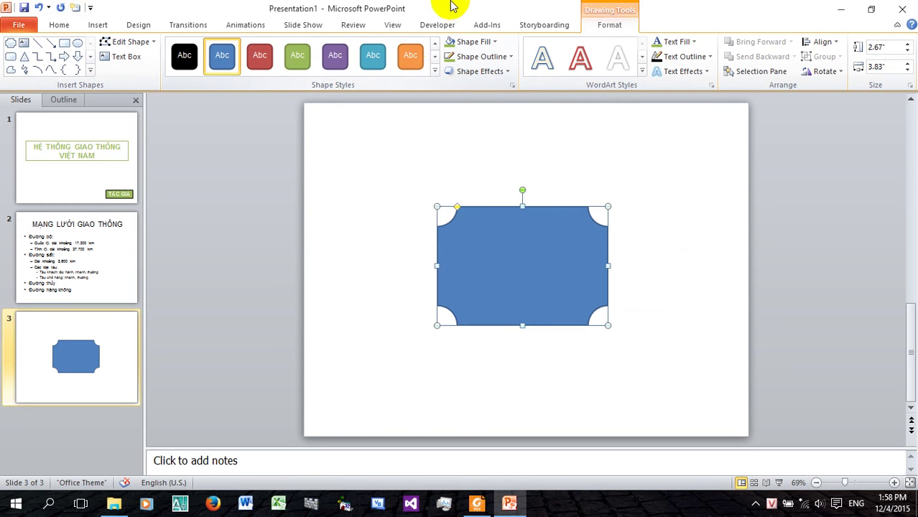
# Give the plaque a white fill and 4½ pt olive-green border, enlarge it to 2.92" × 4.33", and centre it
pyautogui.click(467, 44)
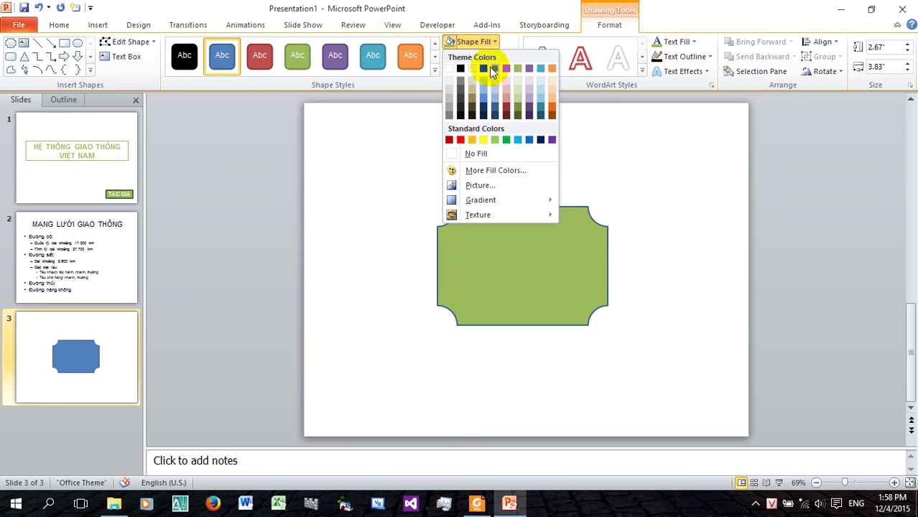
pyautogui.click(449, 69)
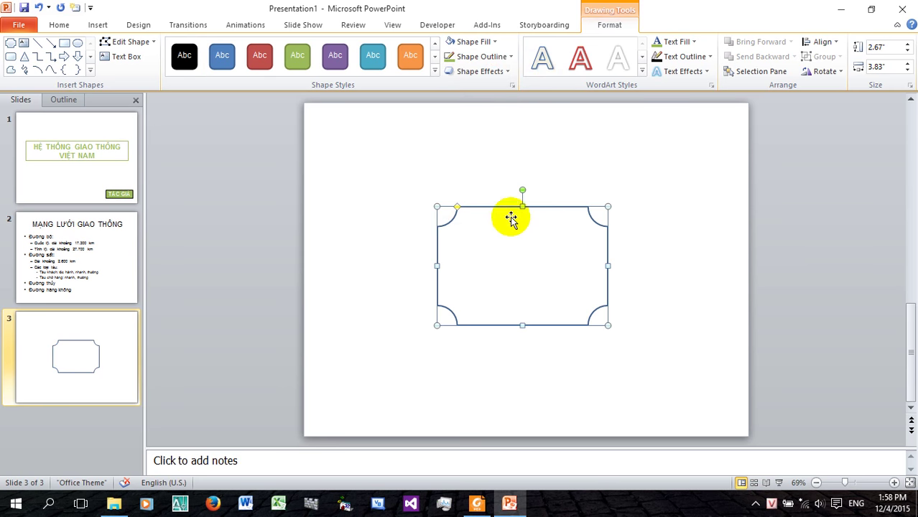
pyautogui.click(481, 56)
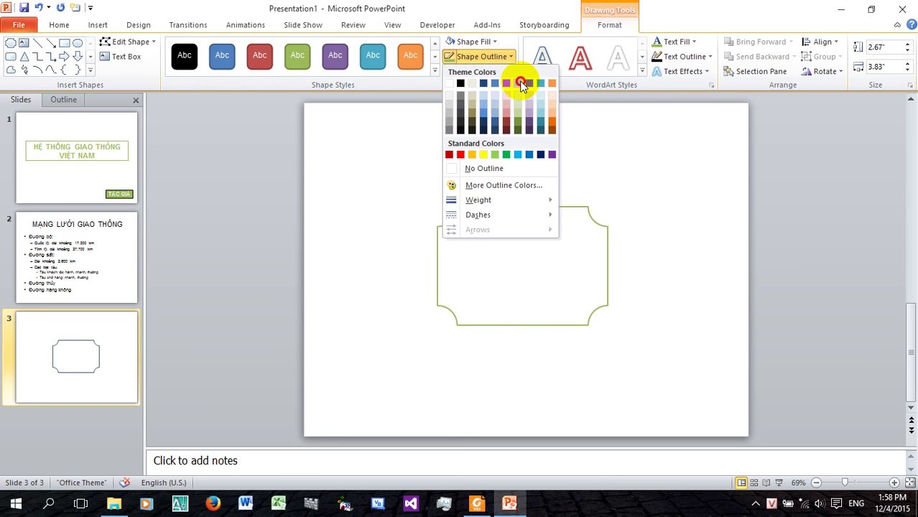
pyautogui.click(518, 84)
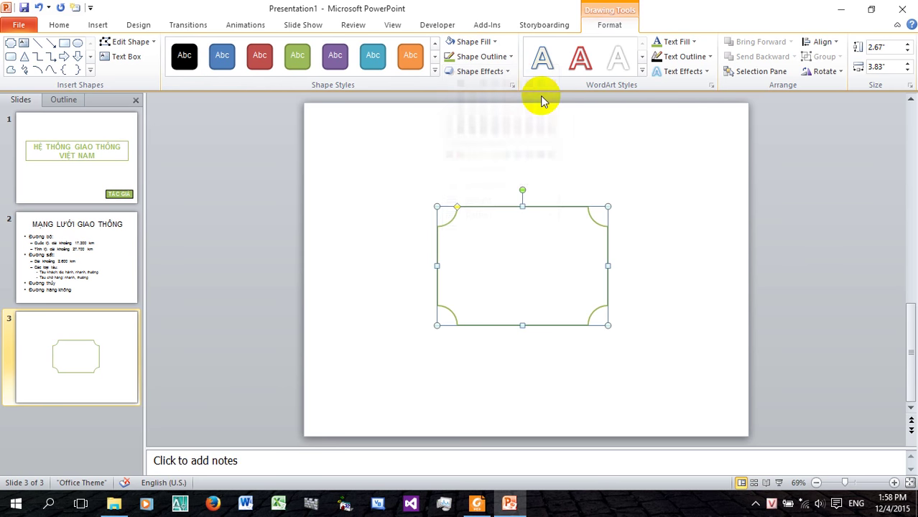
pyautogui.click(508, 57)
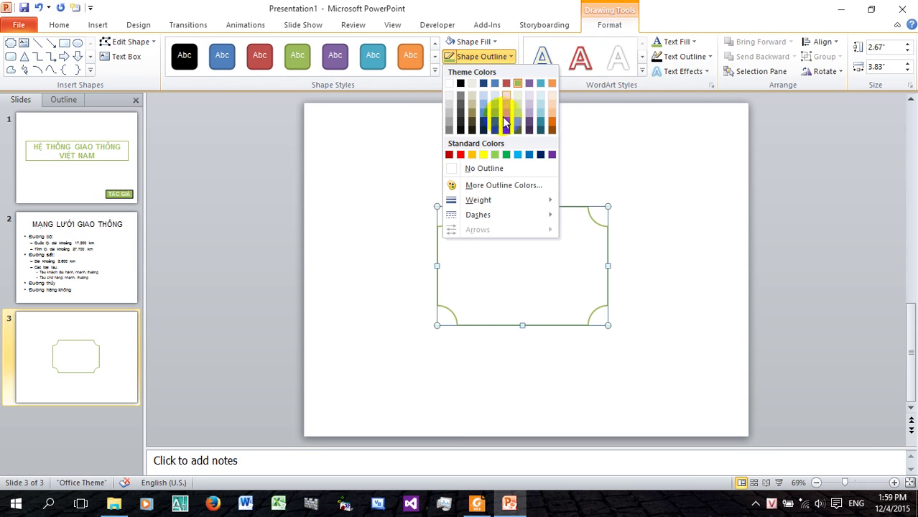
pyautogui.moveTo(475, 203)
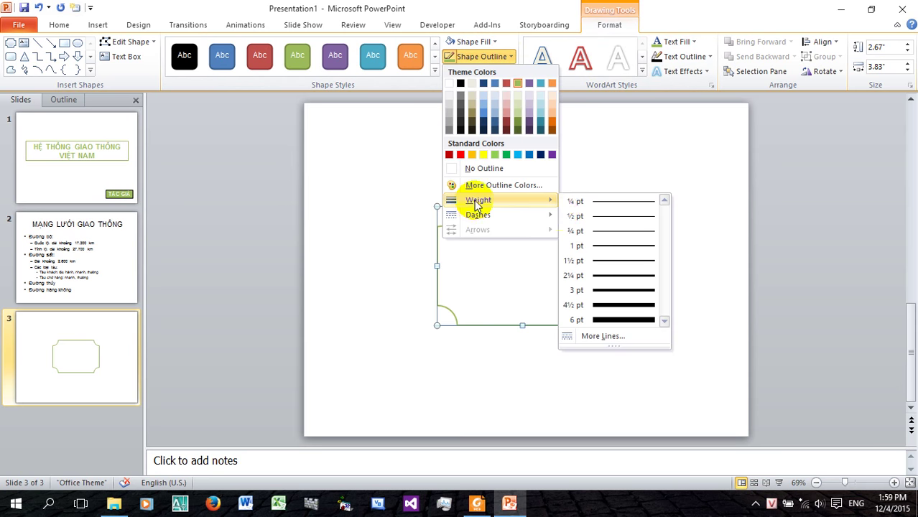
pyautogui.click(619, 322)
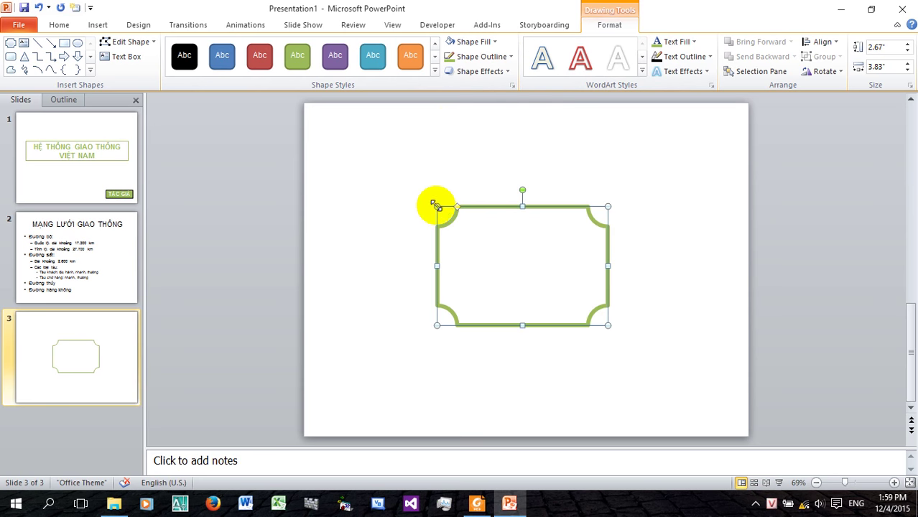
pyautogui.moveTo(436, 206); pyautogui.dragTo(415, 194)
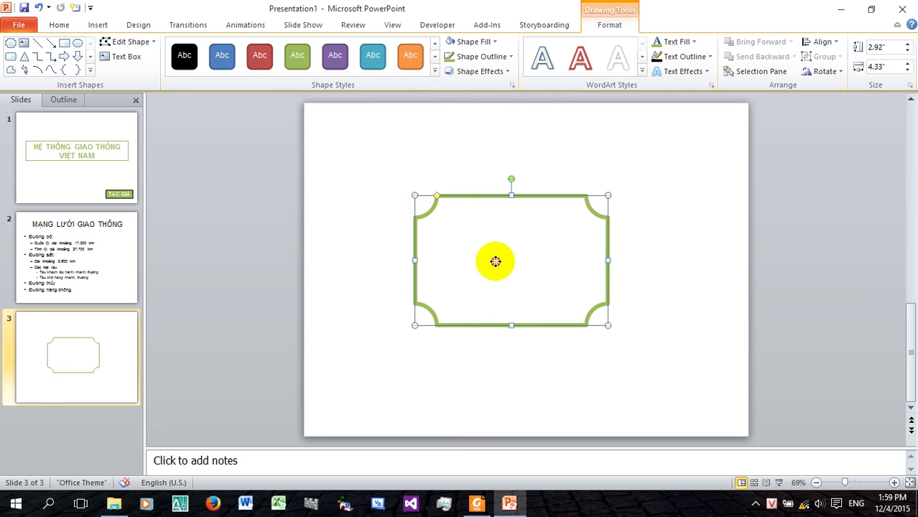
pyautogui.moveTo(496, 263); pyautogui.dragTo(514, 268)
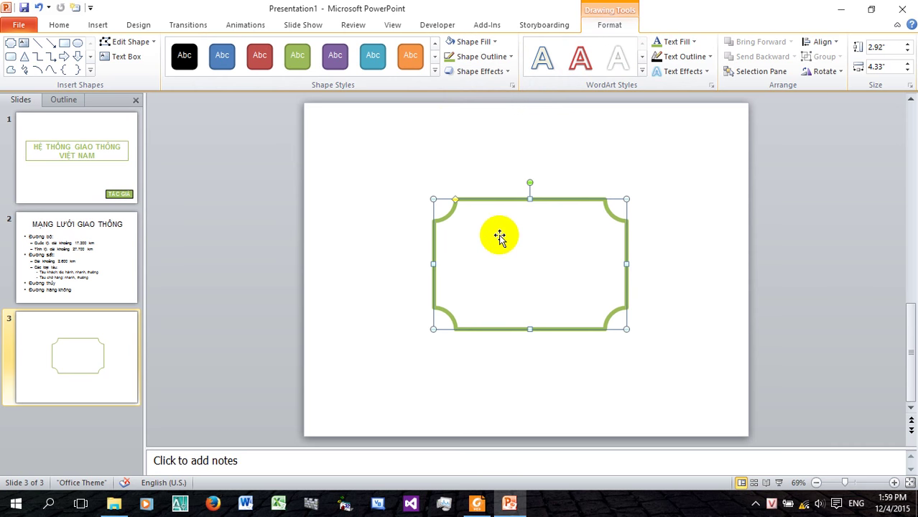
# Type CHẤP HÀNH AN TOÀN GIAO THÔNG into the plaque in black, checking the wording in the exam PDF
pyautogui.rightClick(494, 242)
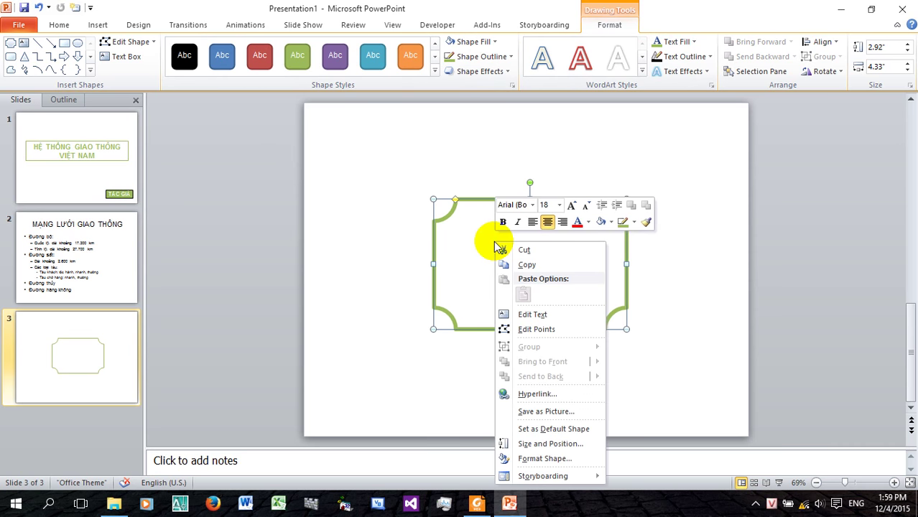
pyautogui.click(534, 316)
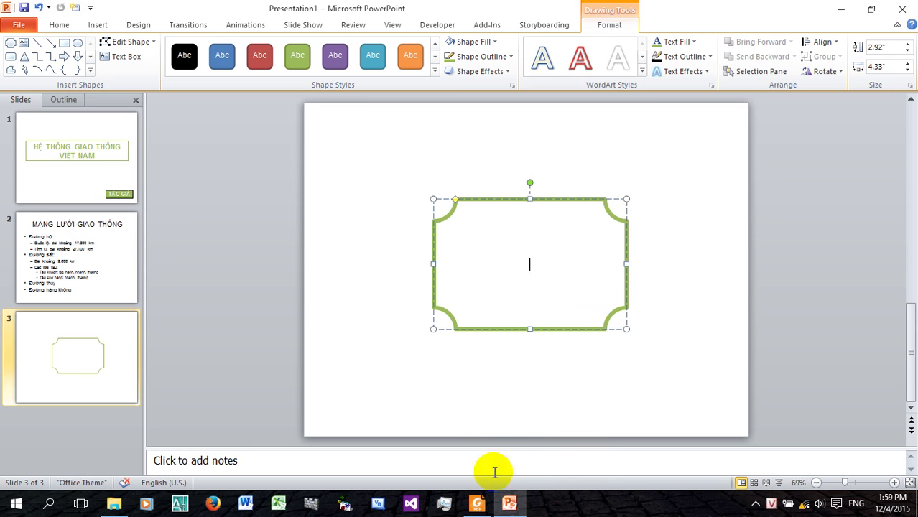
pyautogui.click(478, 504)
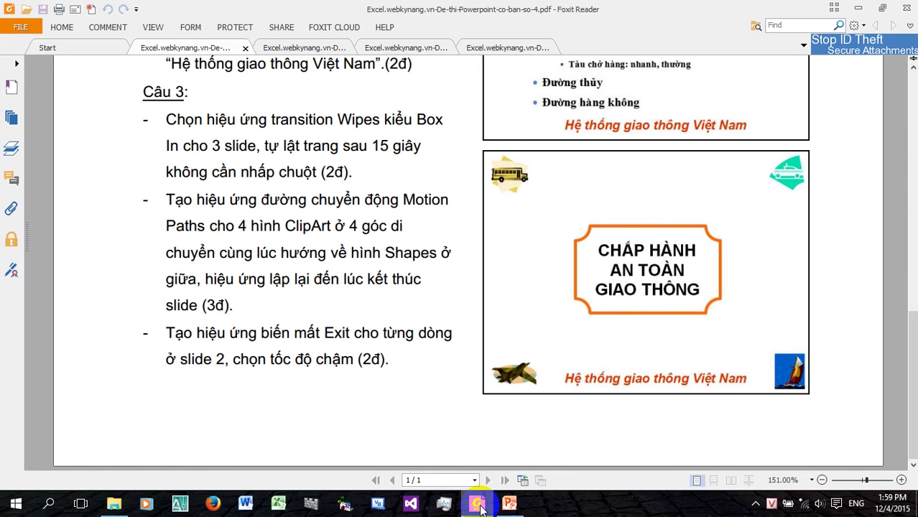
pyautogui.click(480, 506)
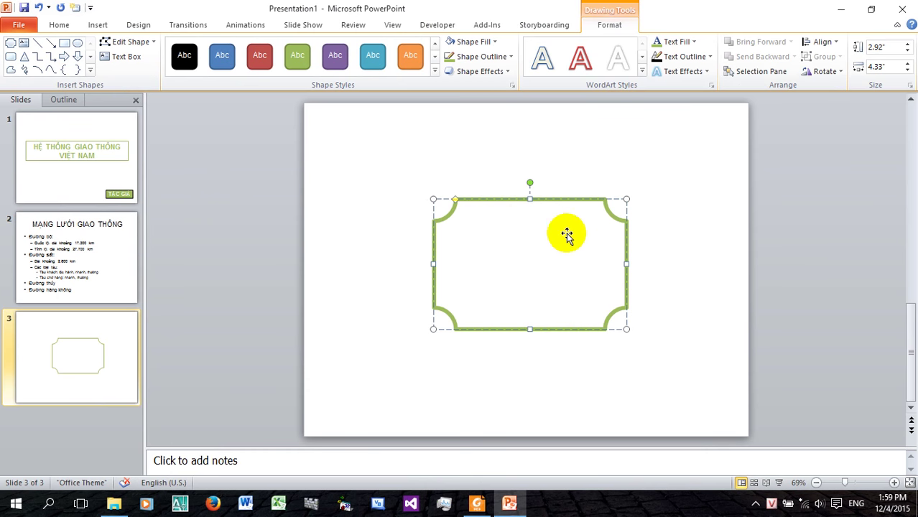
pyautogui.click(688, 45)
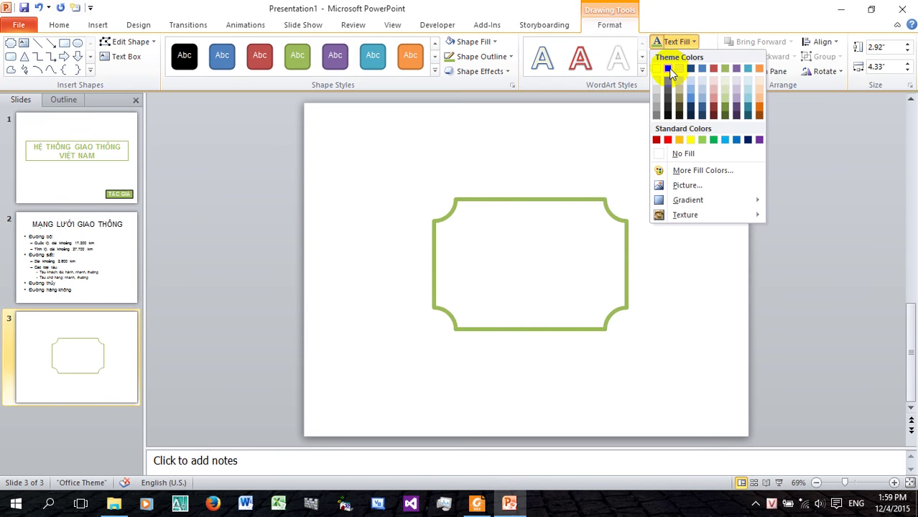
pyautogui.click(669, 71)
pyautogui.write('q')
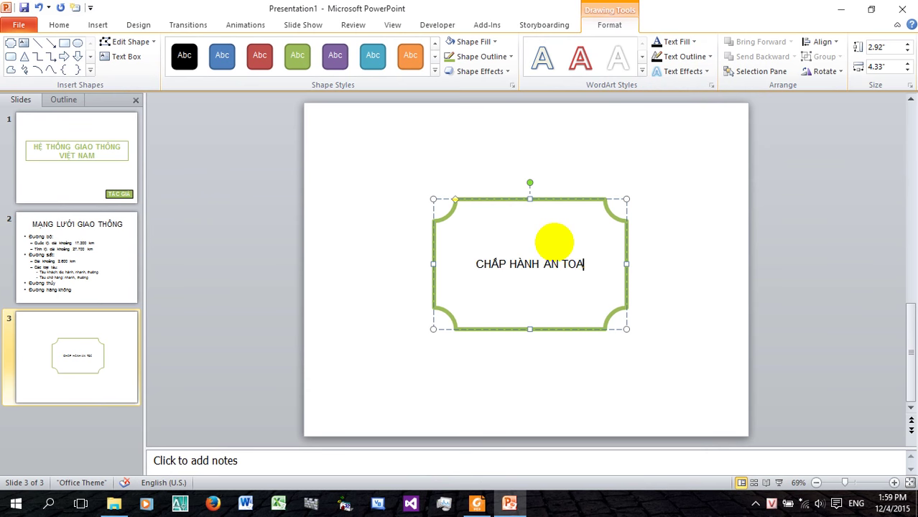
pyautogui.write('IAO THÔNG')
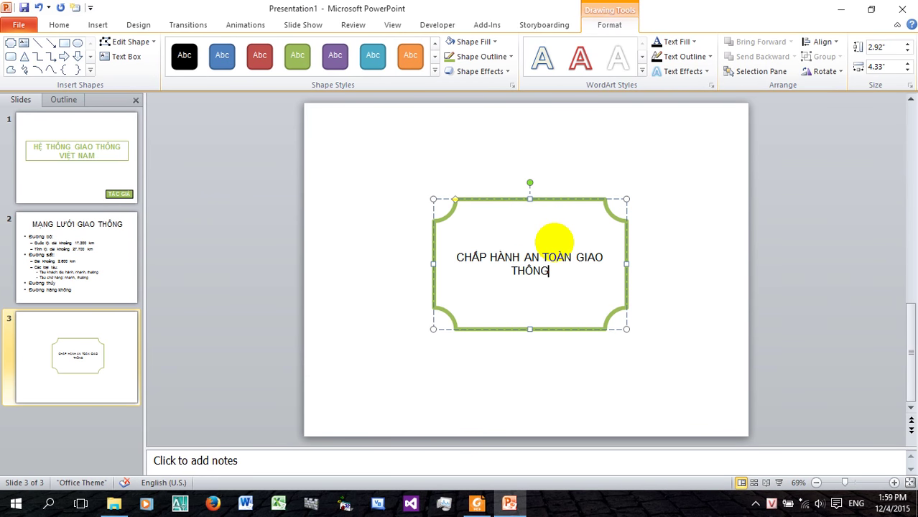
# Select all the plaque text and enlarge it to 36 pt
pyautogui.moveTo(592, 273); pyautogui.dragTo(471, 260)
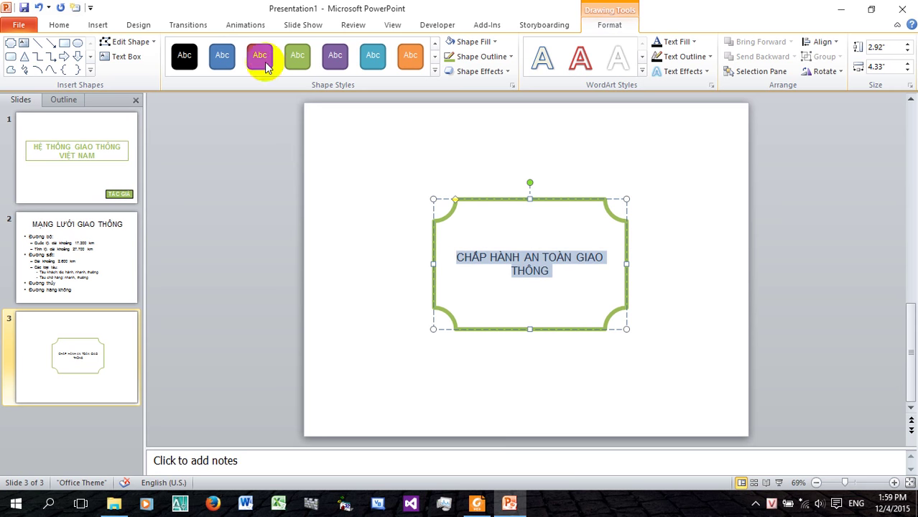
pyautogui.click(87, 27)
pyautogui.click(60, 23)
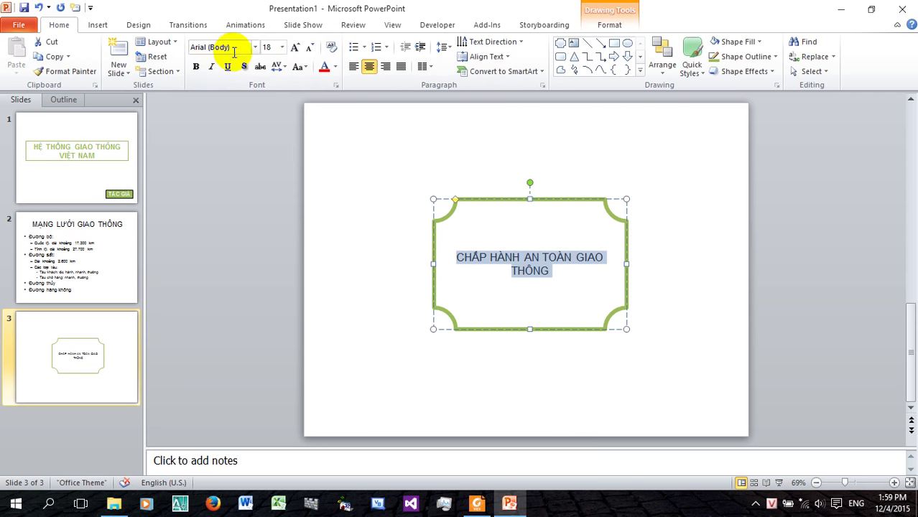
pyautogui.click(299, 47)
pyautogui.click(299, 47)
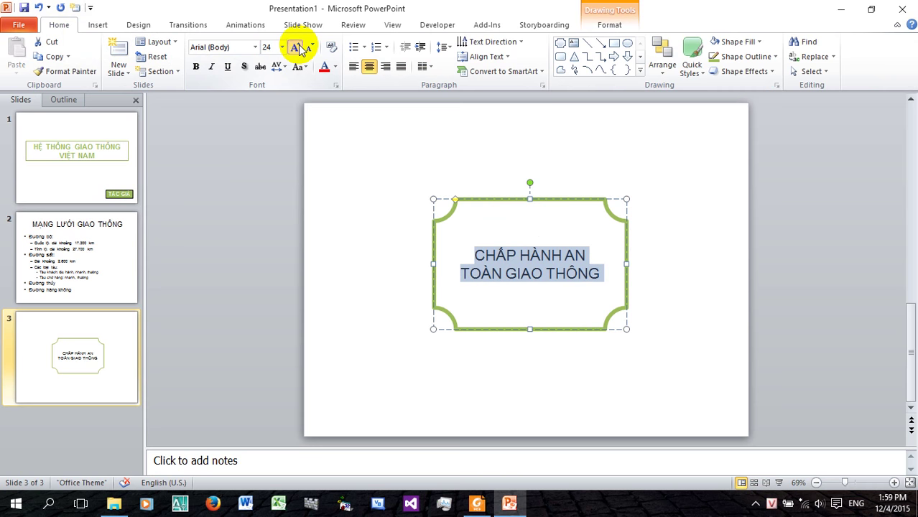
pyautogui.click(299, 47)
pyautogui.click(299, 48)
pyautogui.click(299, 47)
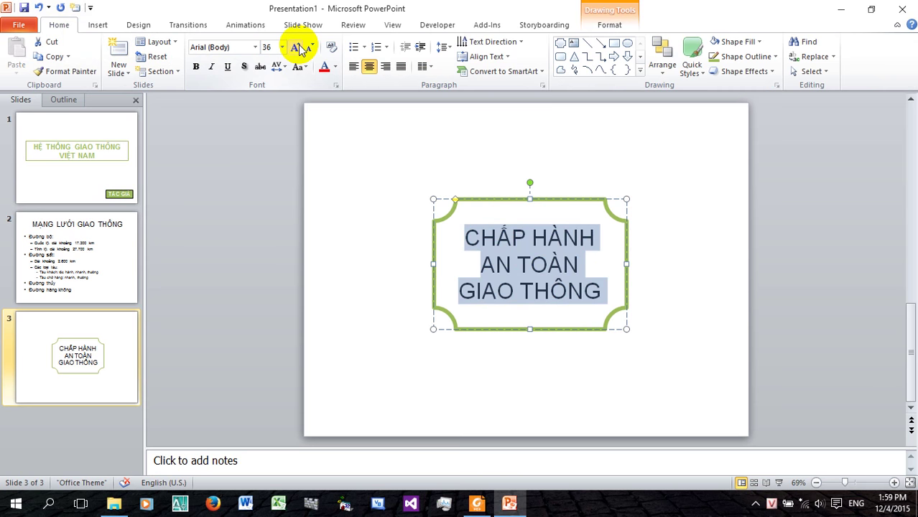
# Make the plaque text bold at 36 pt and compare the result with the exam PDF
pyautogui.click(514, 506)
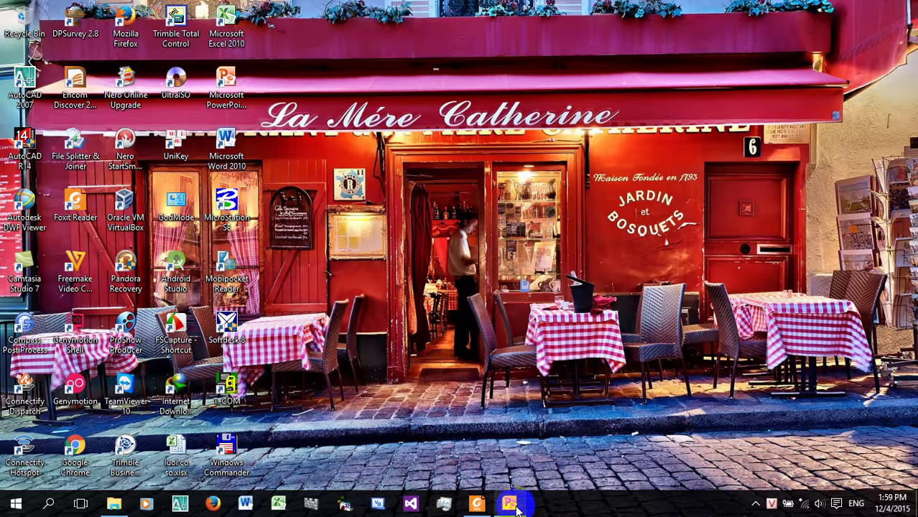
pyautogui.click(515, 505)
pyautogui.click(478, 505)
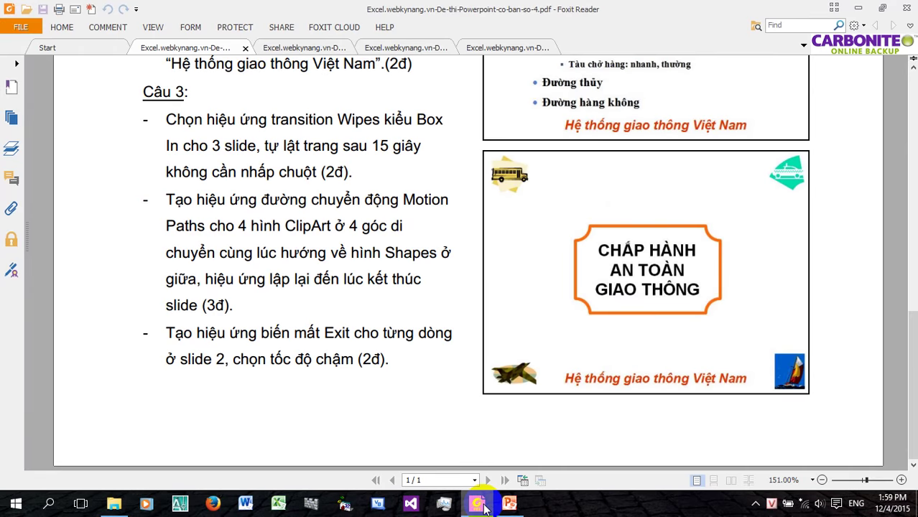
pyautogui.click(484, 507)
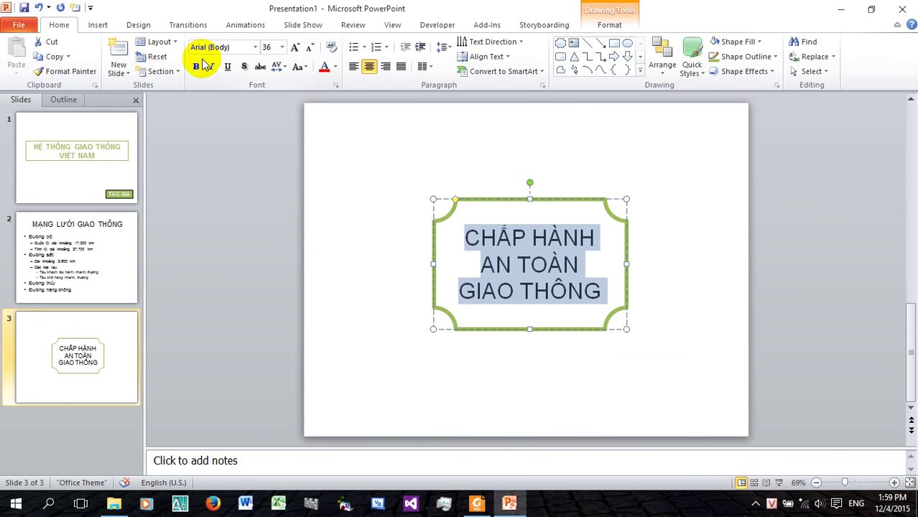
pyautogui.click(199, 67)
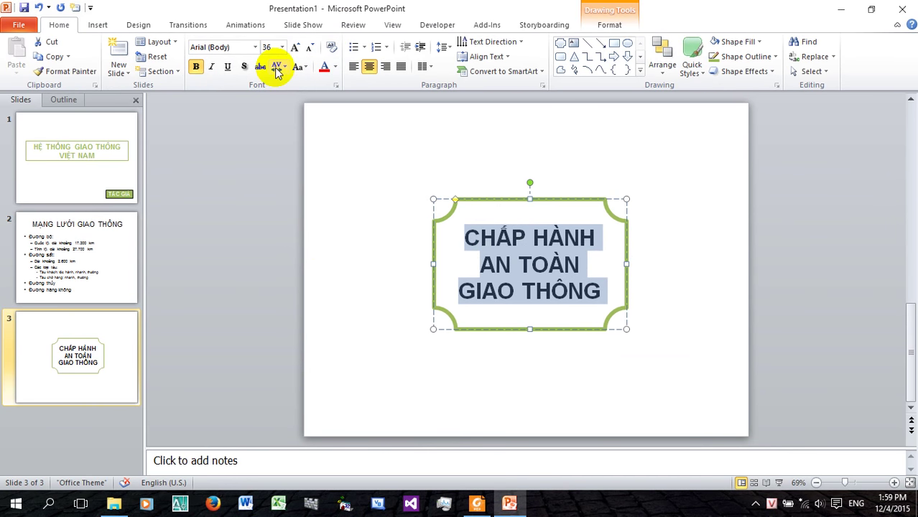
pyautogui.click(310, 51)
pyautogui.click(296, 47)
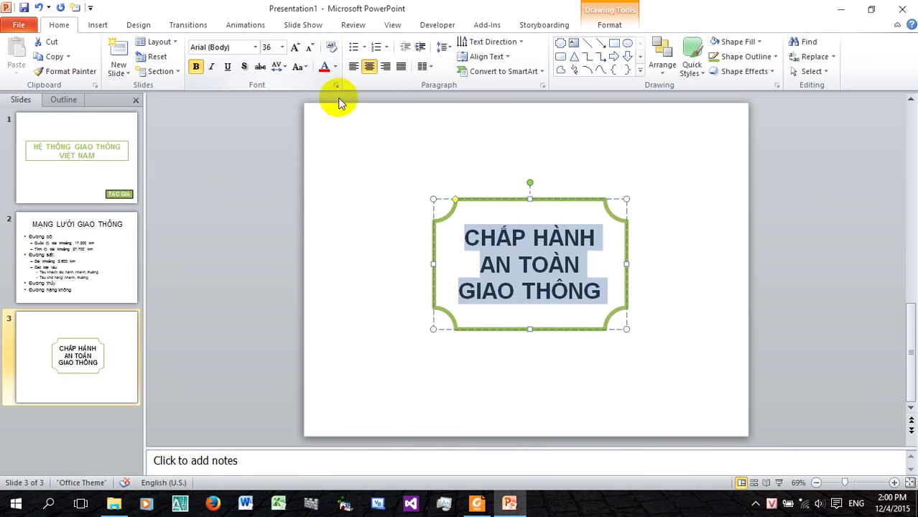
pyautogui.click(605, 170)
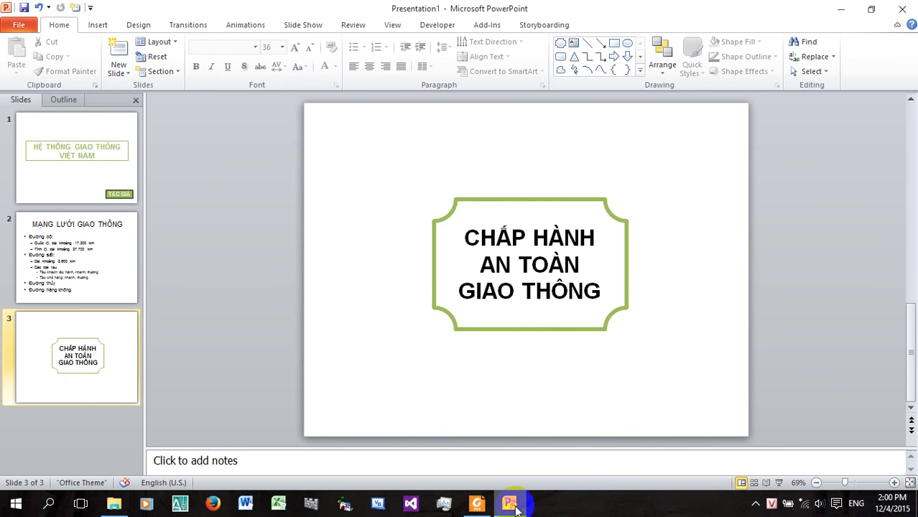
pyautogui.click(479, 505)
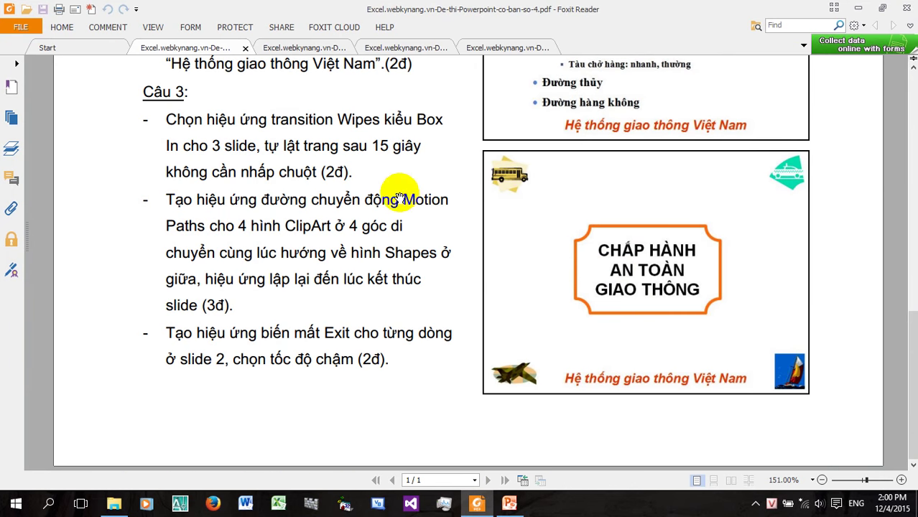
pyautogui.scroll(3, 366, 177)
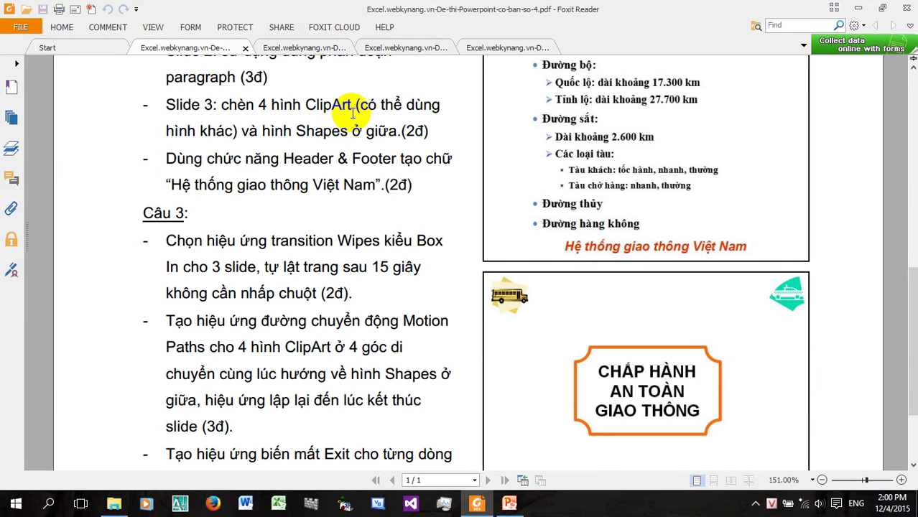
pyautogui.scroll(-3, 327, 188)
pyautogui.click(503, 505)
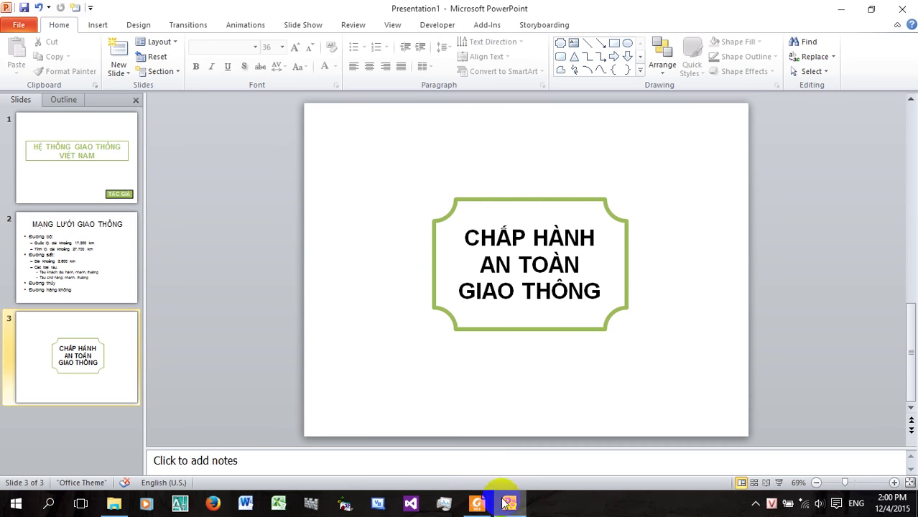
# Insert the optometrist, village house, church and bus clip arts from the Clip Art gallery
pyautogui.click(99, 26)
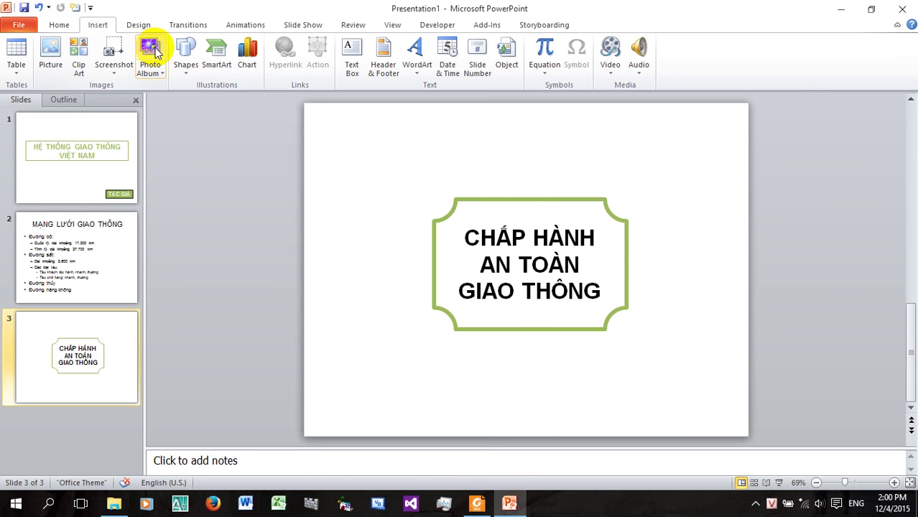
pyautogui.click(78, 51)
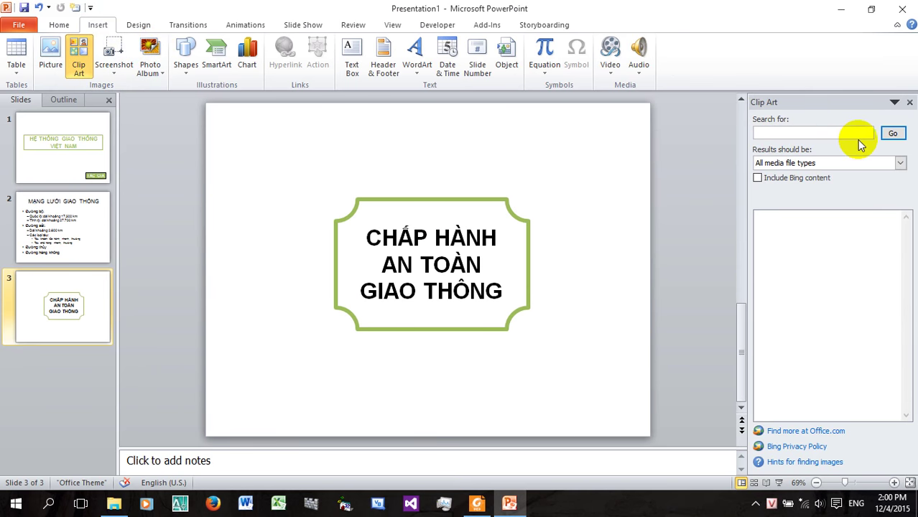
pyautogui.click(893, 133)
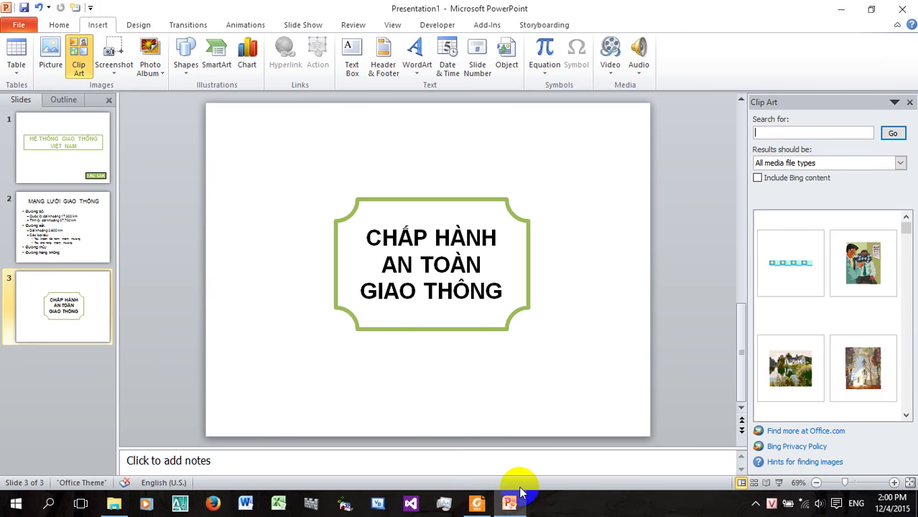
pyautogui.click(862, 275)
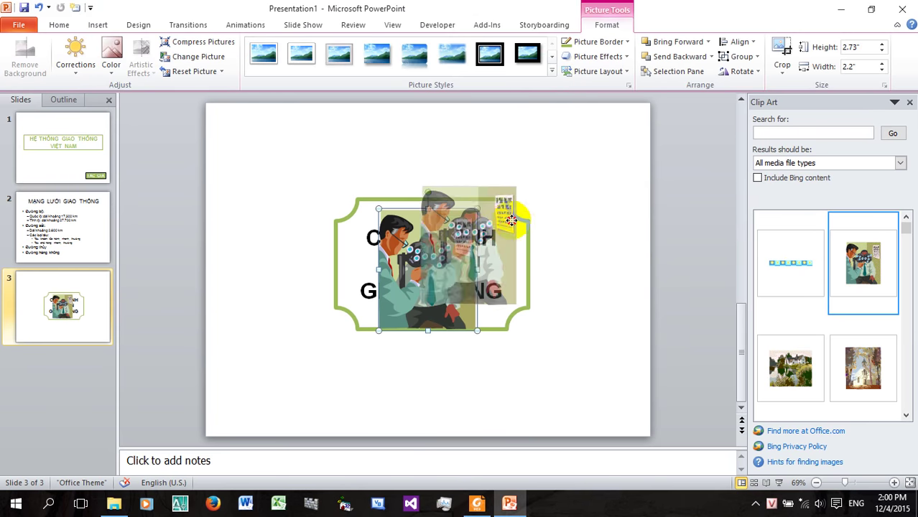
pyautogui.moveTo(862, 276); pyautogui.dragTo(559, 185)
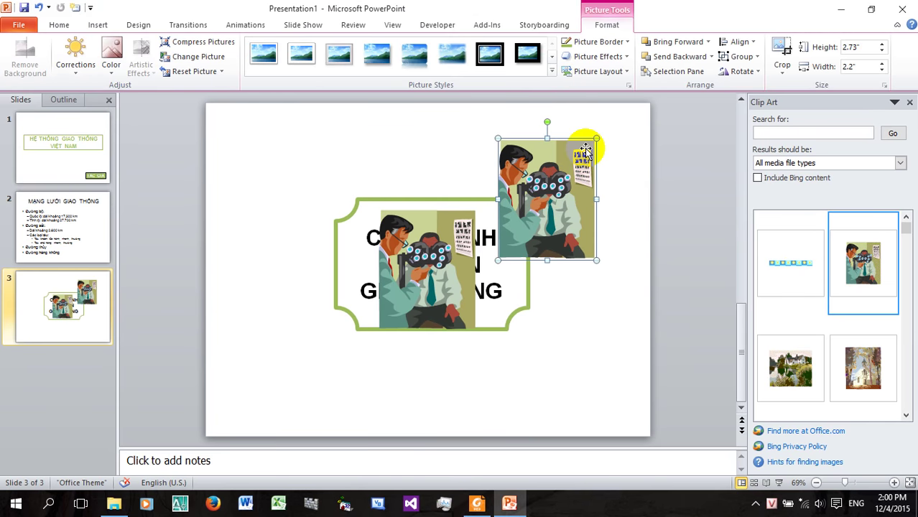
pyautogui.press('Delete')
pyautogui.click(790, 368)
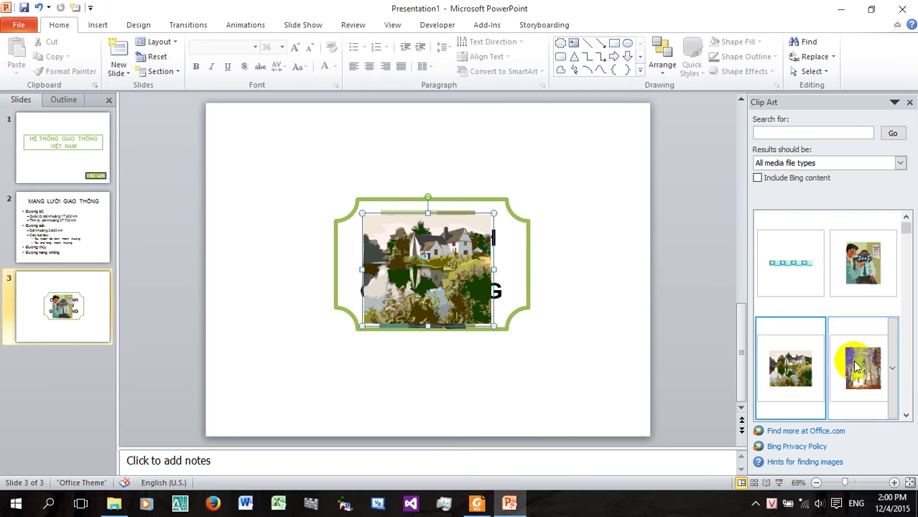
pyautogui.click(838, 352)
pyautogui.scroll(-3, 832, 343)
pyautogui.click(812, 289)
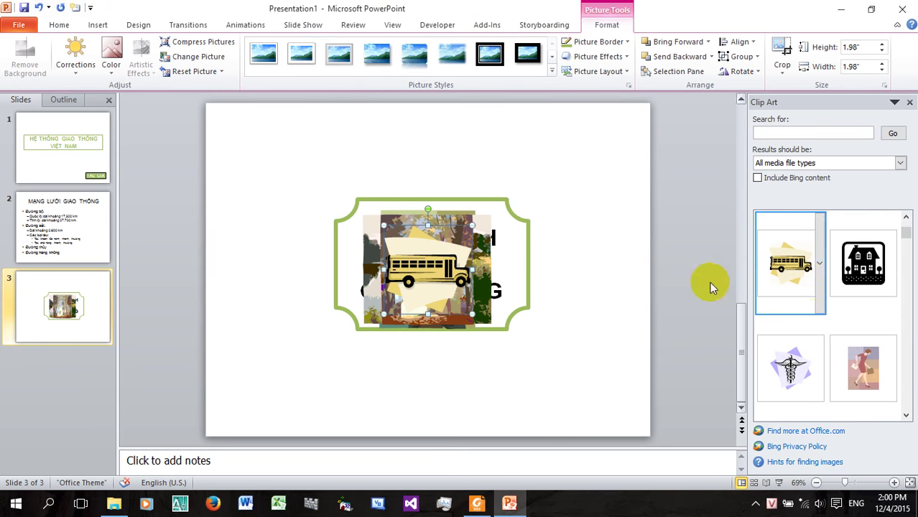
# Move and shrink the bus into the top-left corner and the church into the top-right corner
pyautogui.moveTo(463, 259); pyautogui.dragTo(252, 152)
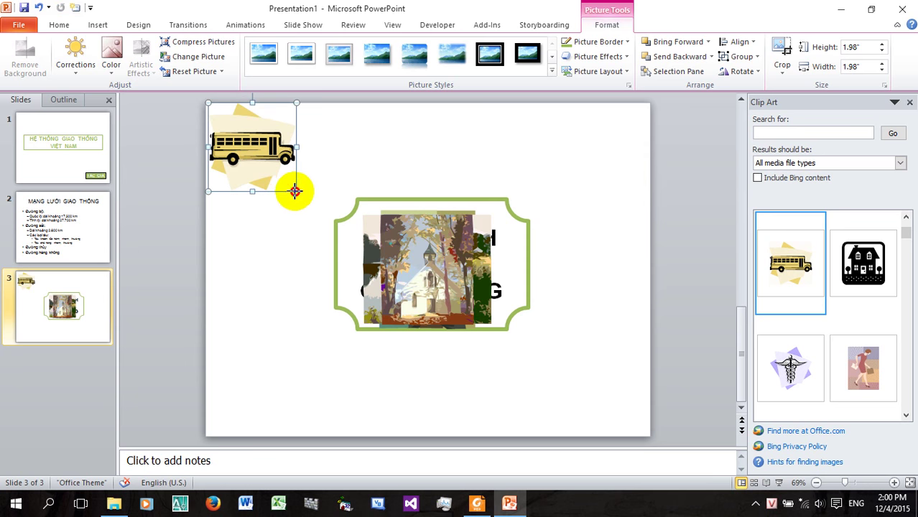
pyautogui.moveTo(296, 191); pyautogui.dragTo(271, 166)
pyautogui.click(508, 238)
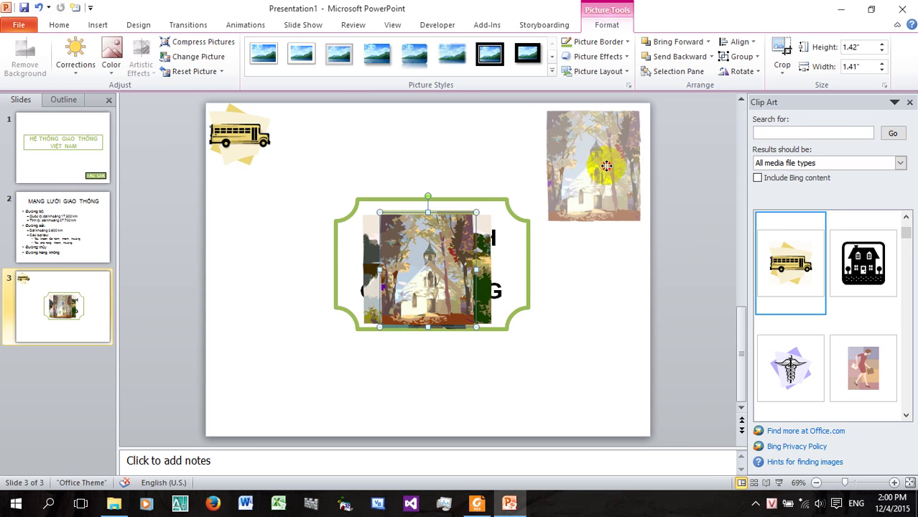
pyautogui.moveTo(508, 238); pyautogui.dragTo(610, 153)
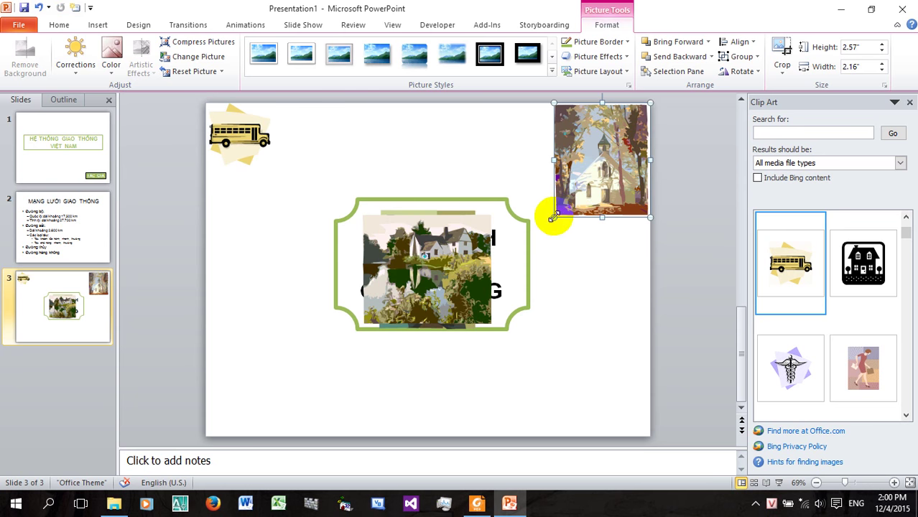
pyautogui.moveTo(553, 215)
pyautogui.mouseDown()
pyautogui.moveTo(602, 159)
pyautogui.moveTo(582, 155)
pyautogui.mouseUp()
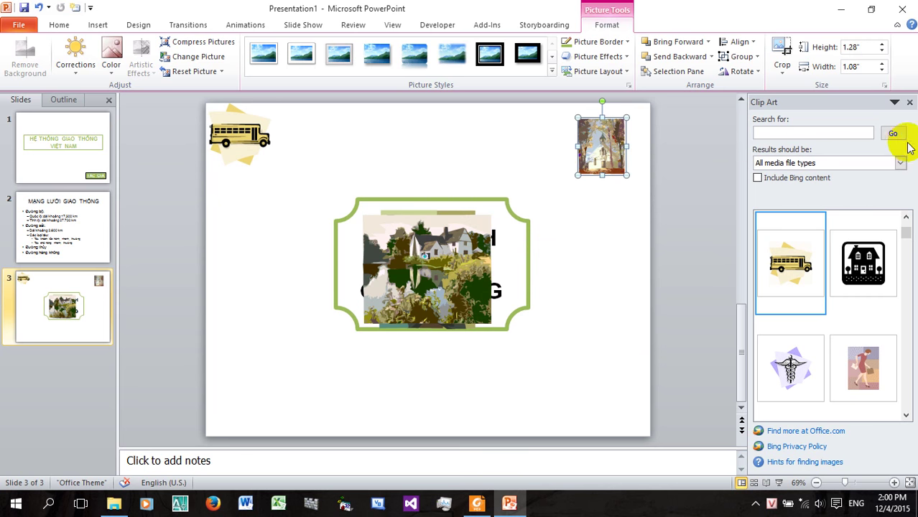
pyautogui.click(910, 102)
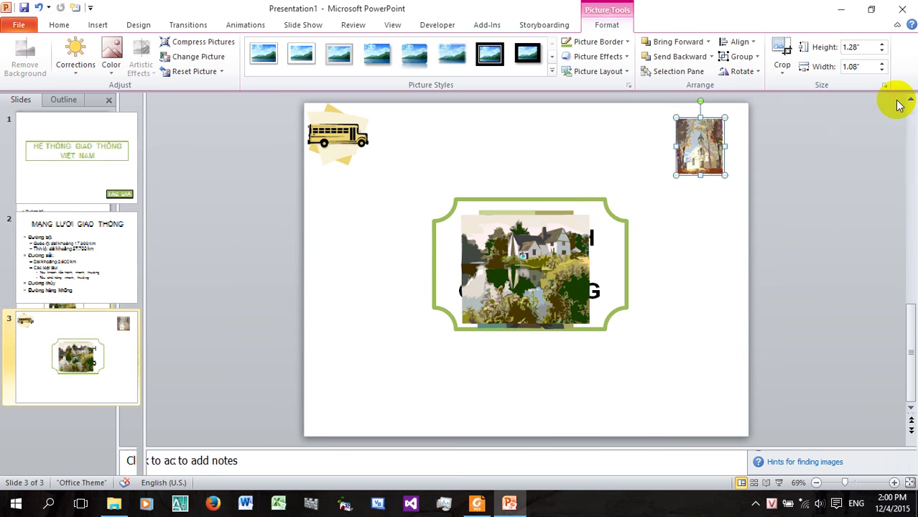
# Move and shrink the house to the bottom-right corner and the optometrist to the bottom-left
pyautogui.click(93, 24)
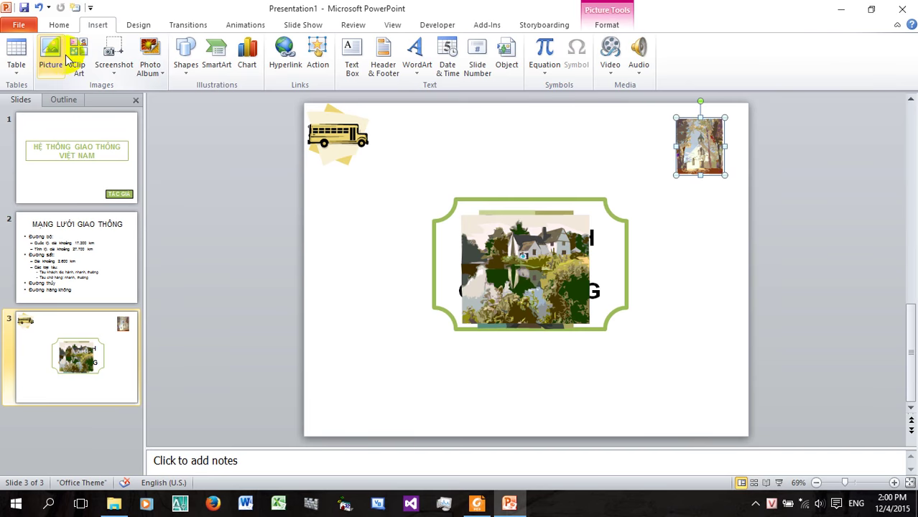
pyautogui.click(78, 56)
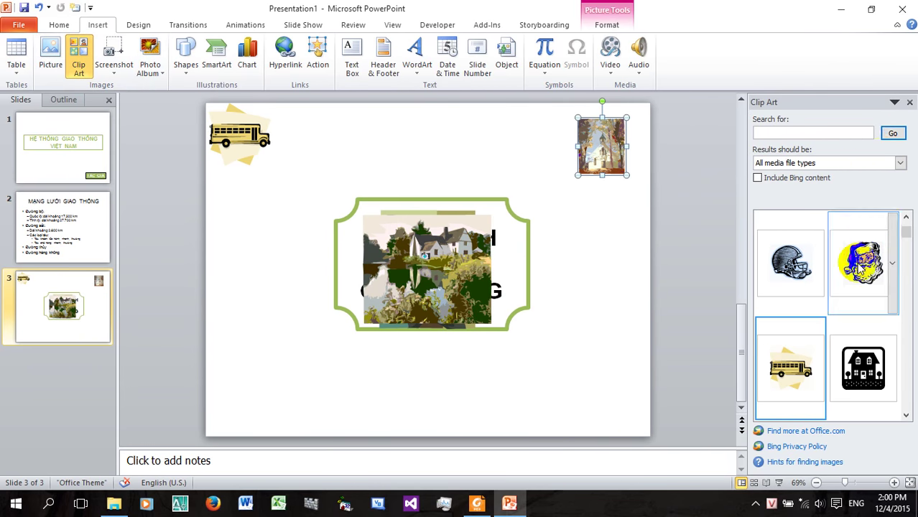
pyautogui.click(463, 280)
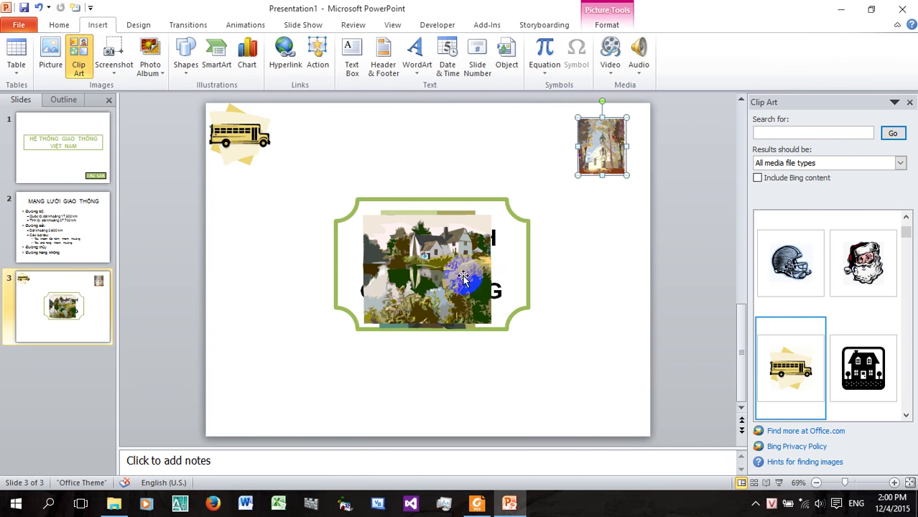
pyautogui.moveTo(463, 280); pyautogui.dragTo(617, 391)
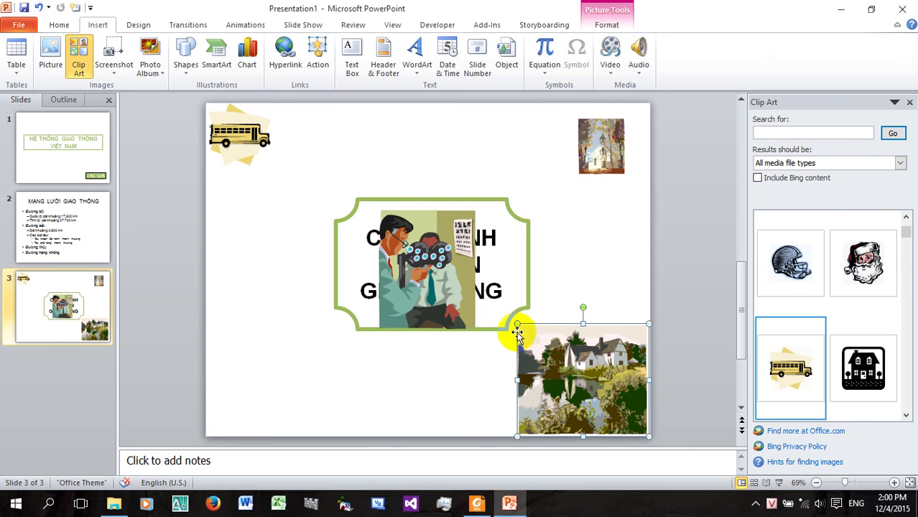
pyautogui.moveTo(516, 324); pyautogui.dragTo(565, 366)
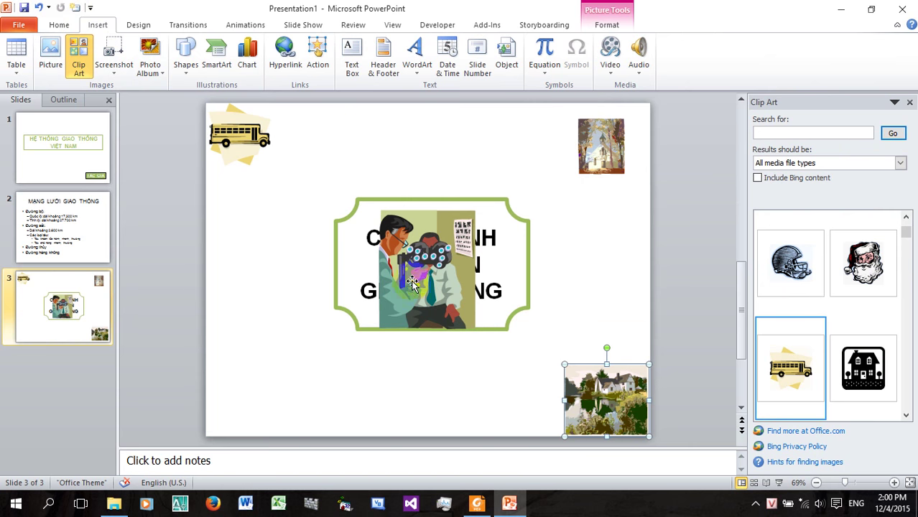
pyautogui.moveTo(411, 279)
pyautogui.mouseDown()
pyautogui.moveTo(254, 363)
pyautogui.moveTo(240, 384)
pyautogui.mouseUp()
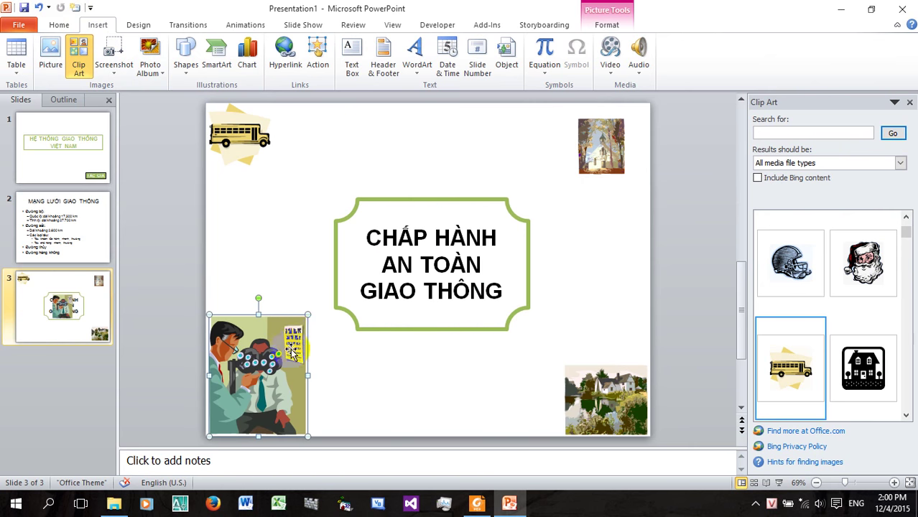
pyautogui.moveTo(310, 315); pyautogui.dragTo(275, 355)
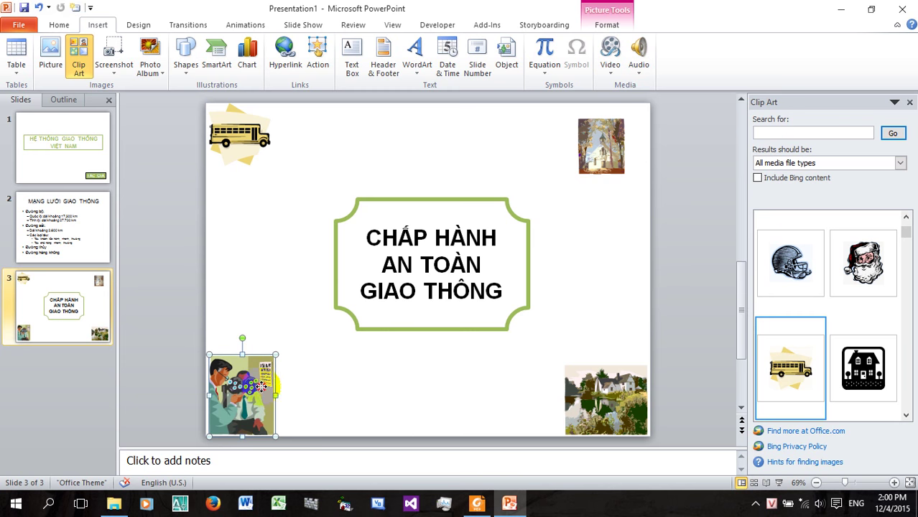
# Read the slide 3 and Header & Footer tasks in the exam PDF, then select slide 2
pyautogui.click(477, 503)
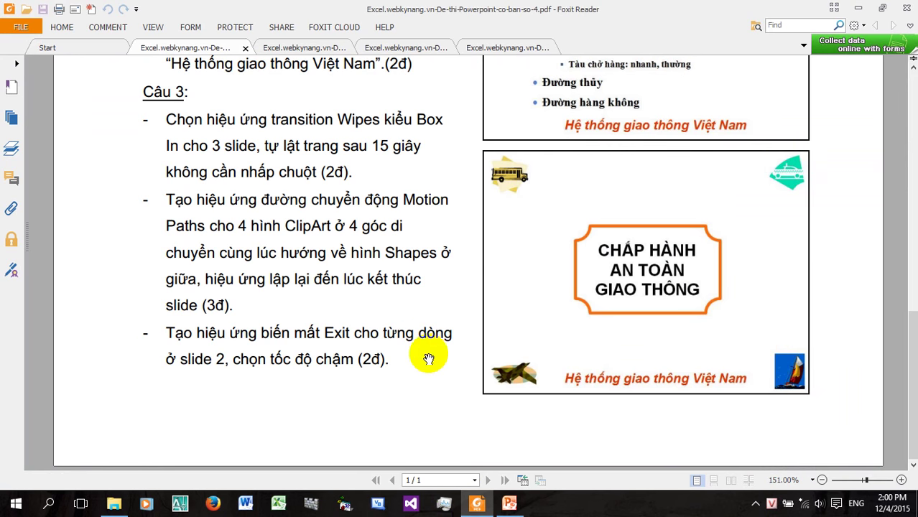
pyautogui.click(510, 504)
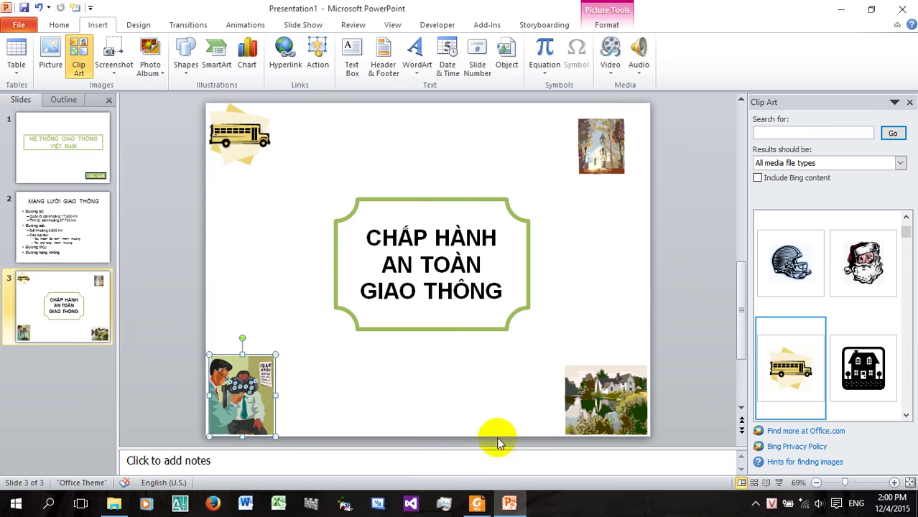
pyautogui.click(483, 501)
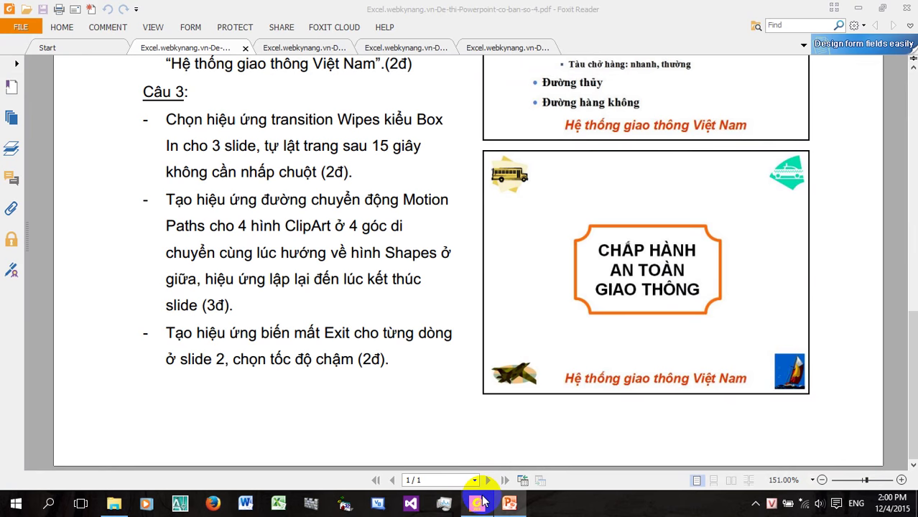
pyautogui.scroll(3, 344, 279)
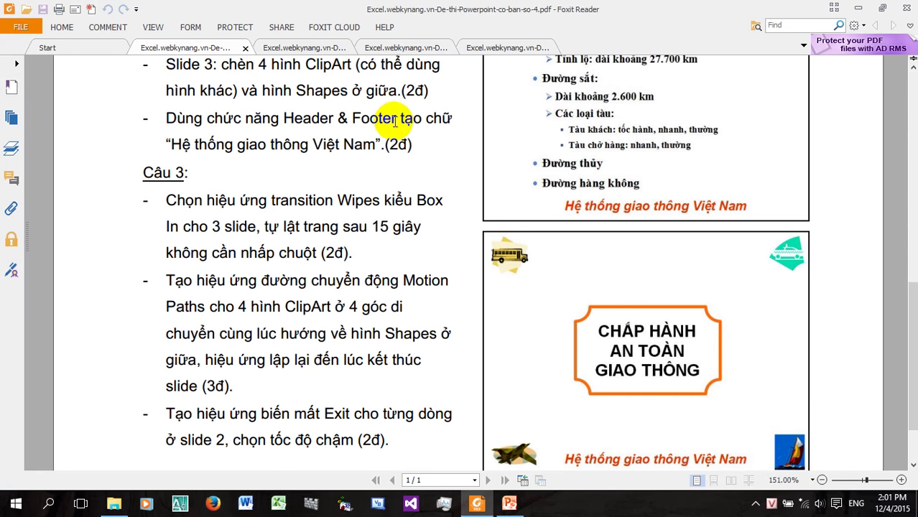
pyautogui.click(510, 503)
pyautogui.click(76, 221)
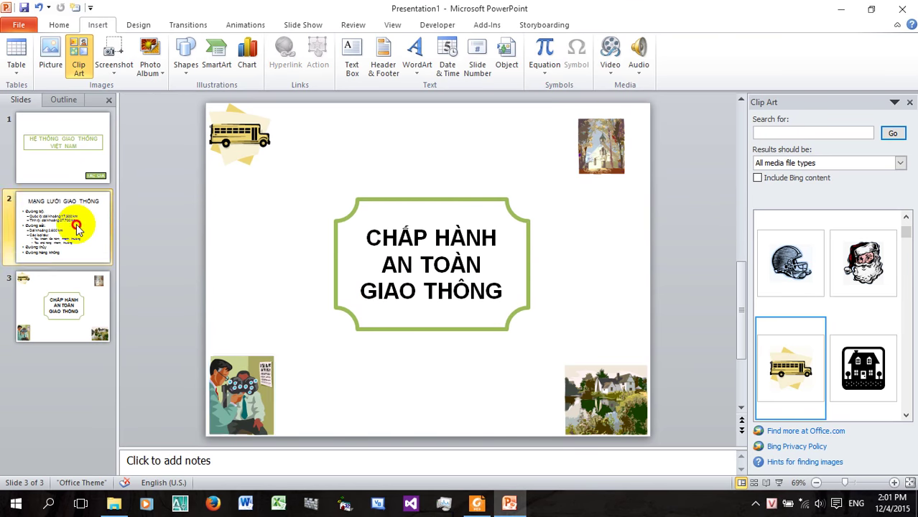
# Open Insert > Header & Footer and tick the Footer option for the slides
pyautogui.click(386, 71)
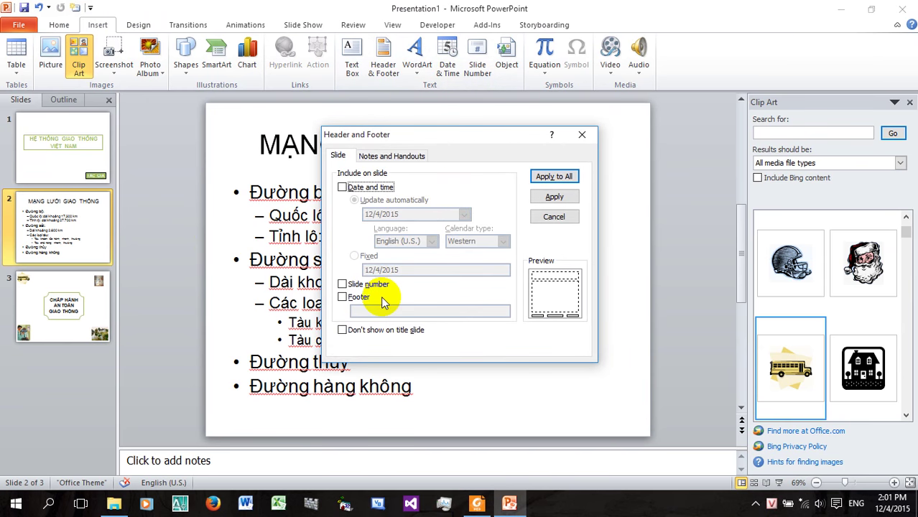
pyautogui.click(342, 296)
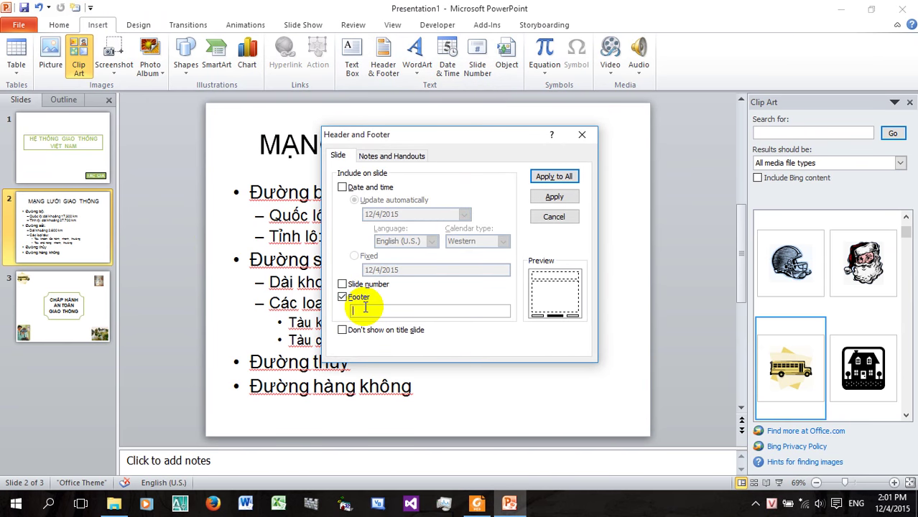
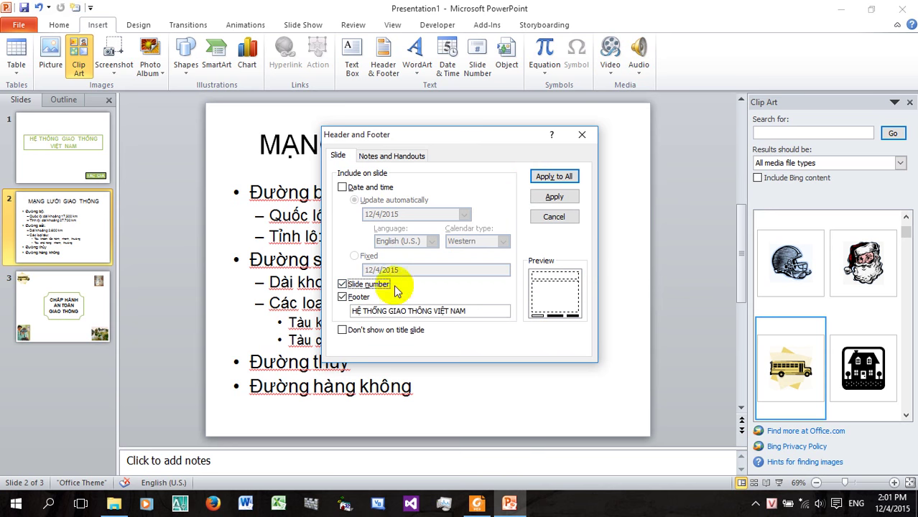
# Apply the footer to all slides, then delete the footer box from title slide 1
pyautogui.click(554, 176)
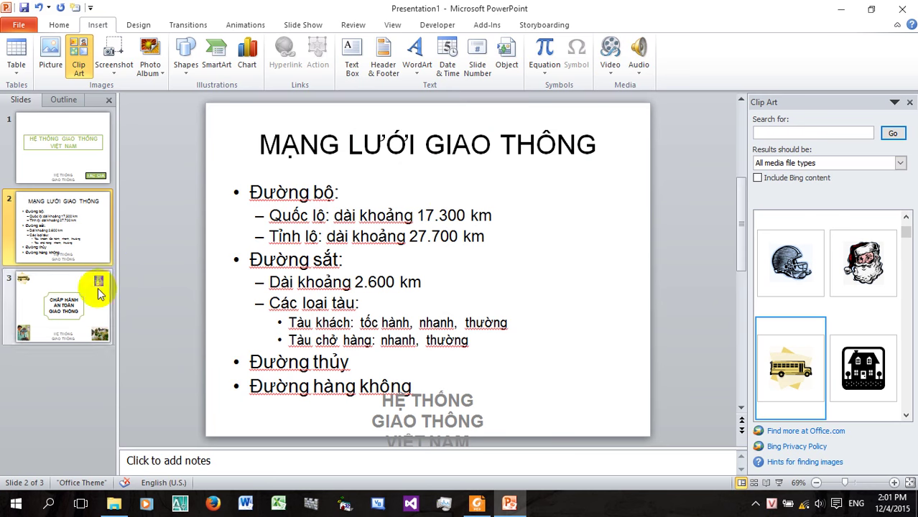
pyautogui.click(107, 175)
pyautogui.click(429, 399)
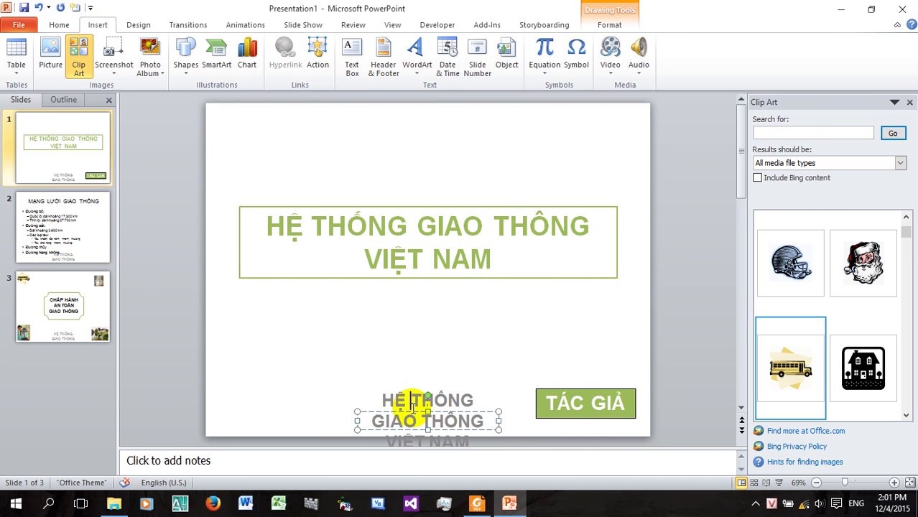
pyautogui.click(382, 413)
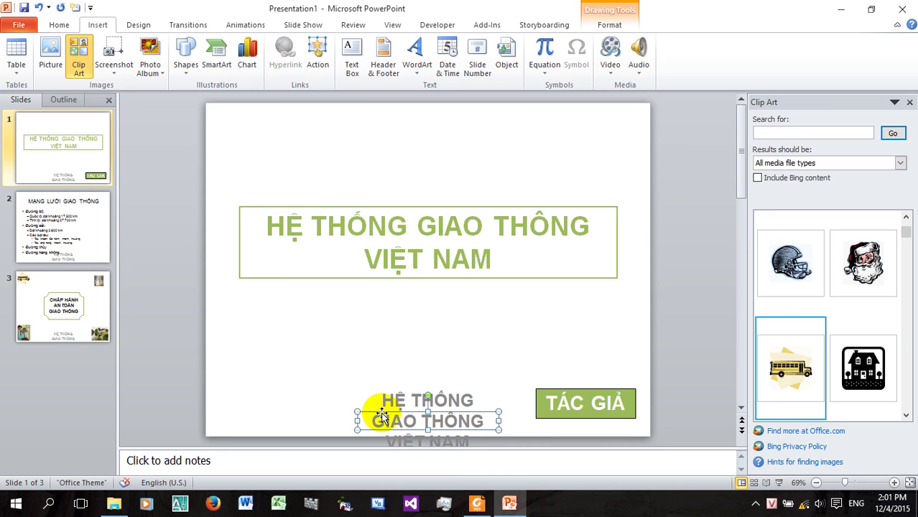
pyautogui.press('Delete')
# Widen slide 2's footer box so 'HỆ THỐNG GIAO THÔNG VIỆT NAM' fits on one line
pyautogui.click(108, 253)
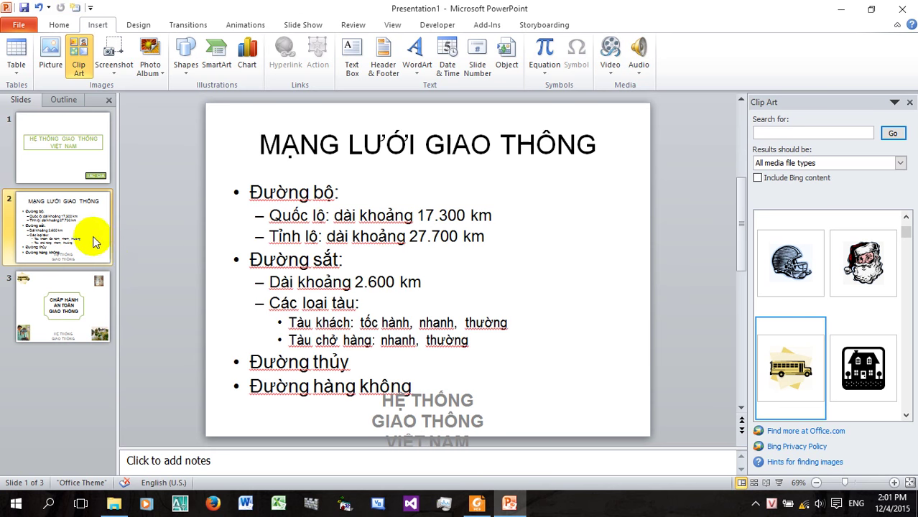
pyautogui.click(478, 423)
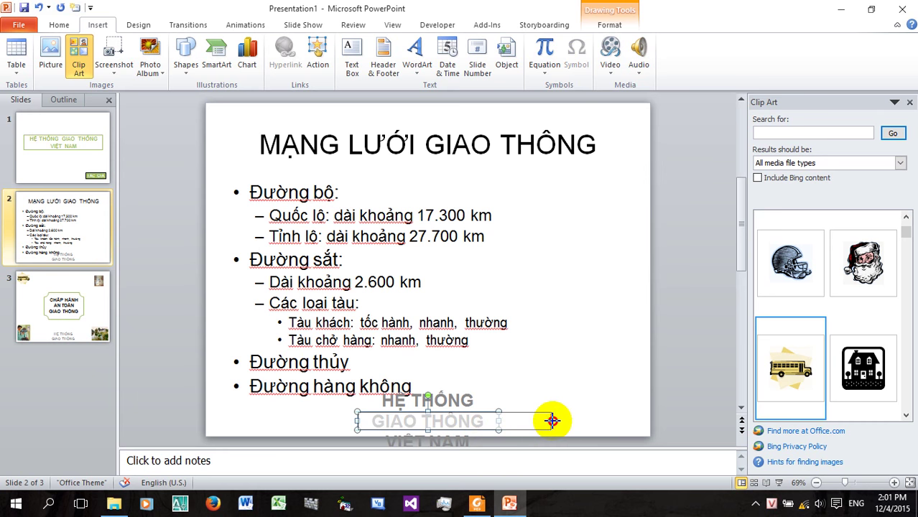
pyautogui.moveTo(501, 421); pyautogui.dragTo(569, 421)
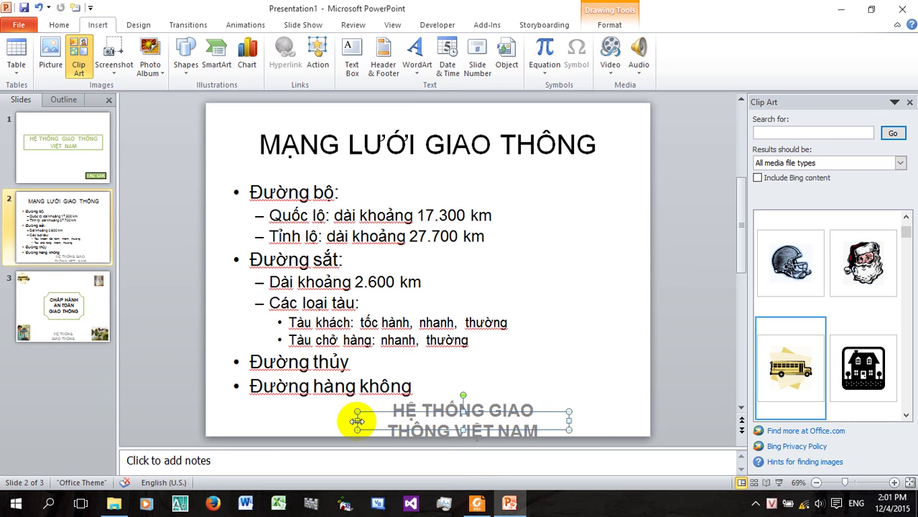
pyautogui.moveTo(357, 421); pyautogui.dragTo(260, 422)
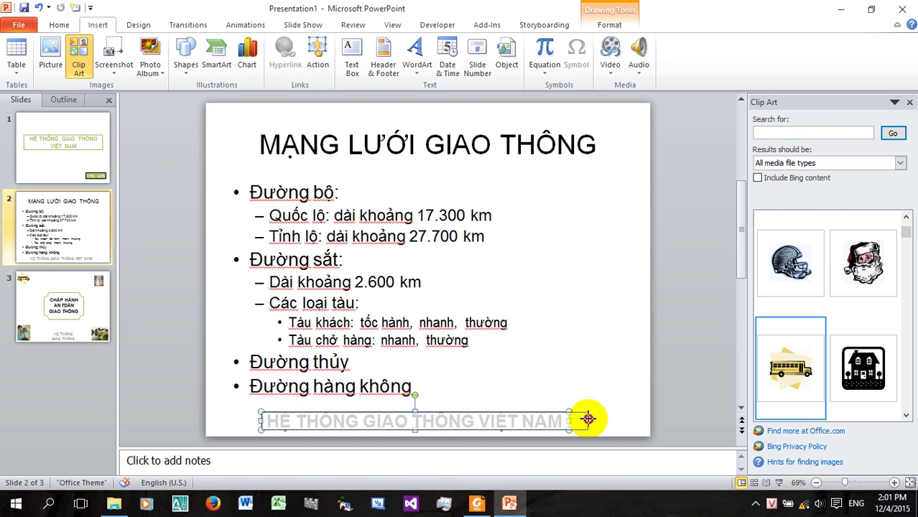
# Widen slide 3's footer box on both sides so it fits on one line
pyautogui.click(64, 298)
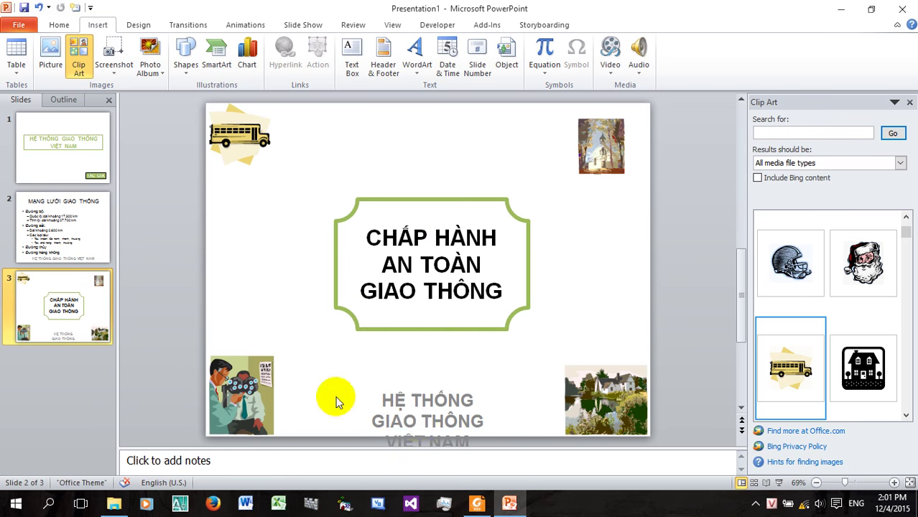
pyautogui.click(424, 421)
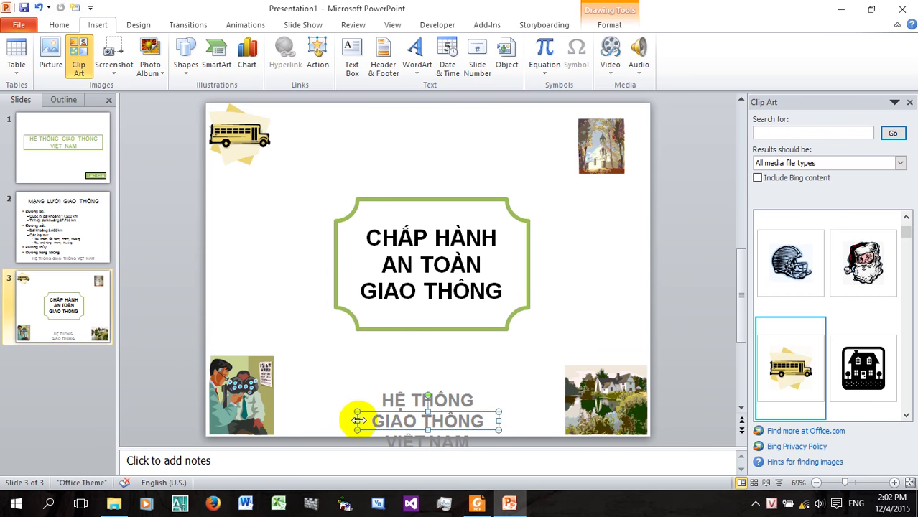
pyautogui.moveTo(357, 421); pyautogui.dragTo(271, 420)
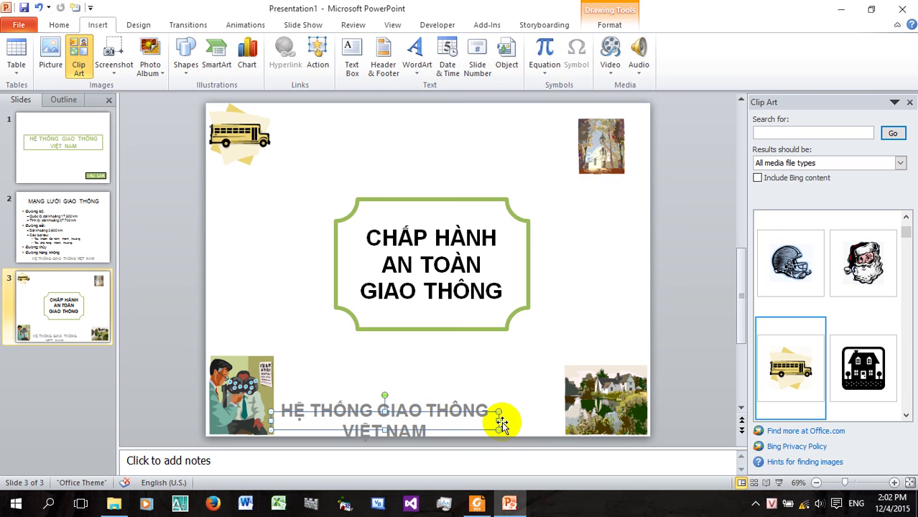
pyautogui.moveTo(498, 421); pyautogui.dragTo(588, 420)
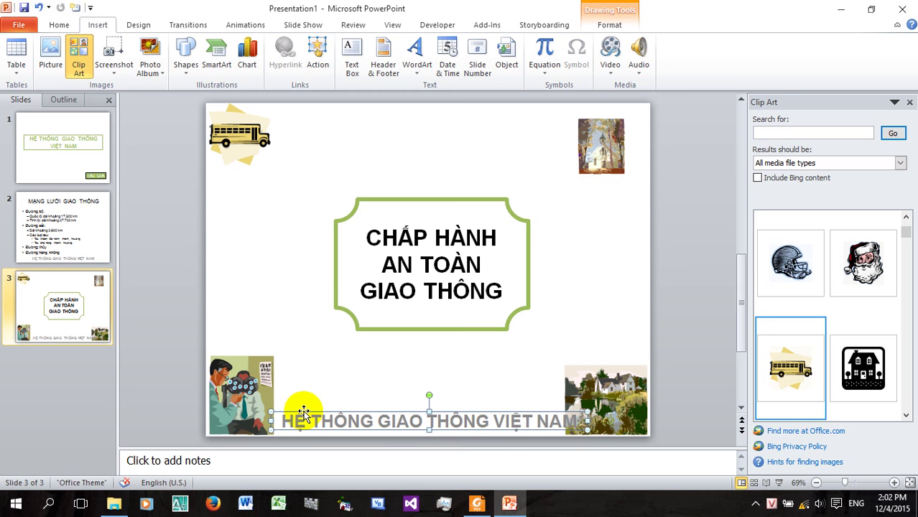
pyautogui.moveTo(270, 422); pyautogui.dragTo(273, 422)
# Shrink the bottom-right house picture so it no longer overlaps the footer
pyautogui.click(569, 370)
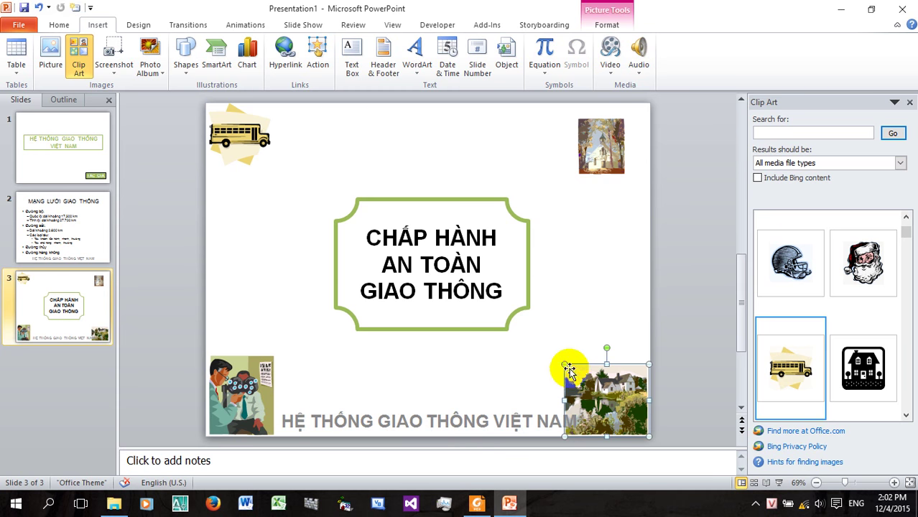
pyautogui.moveTo(565, 364); pyautogui.dragTo(585, 382)
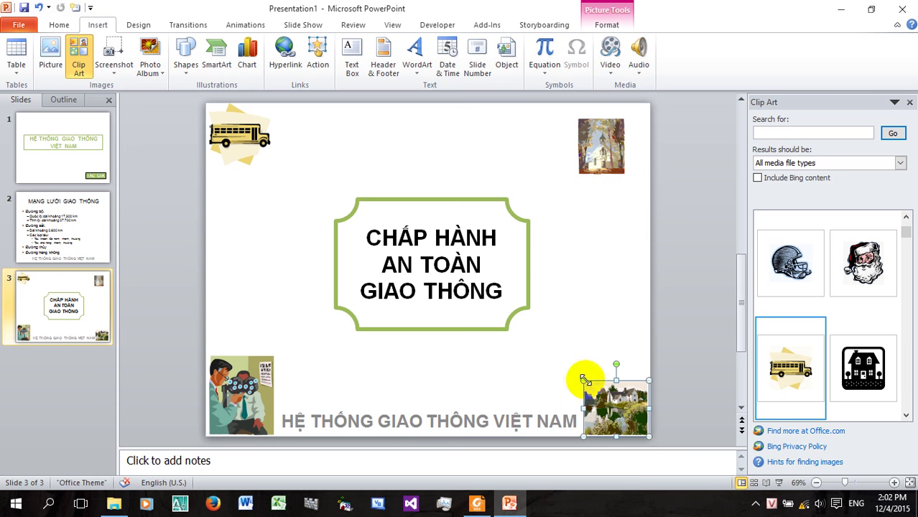
pyautogui.click(493, 379)
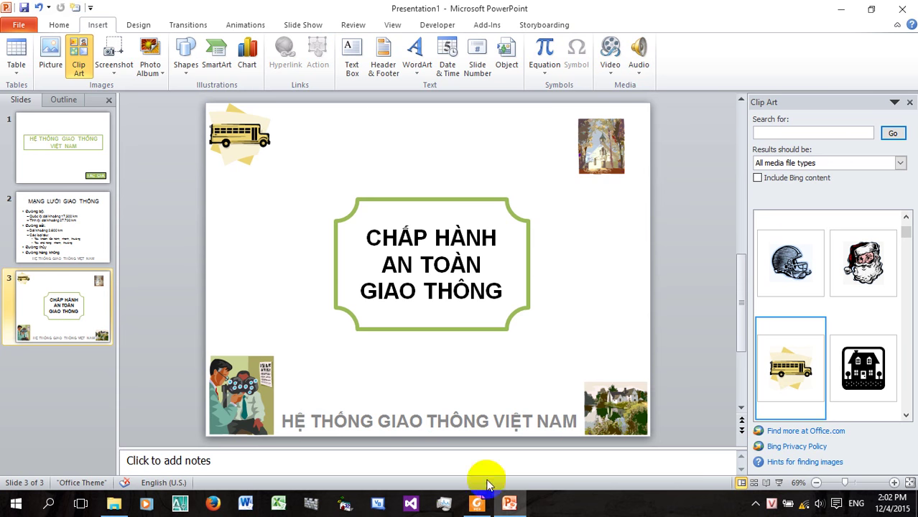
# Mark the word 'Wipes' in the exam's Câu 3, then go back to PowerPoint's transition settings
pyautogui.moveTo(478, 503)
pyautogui.click(453, 460)
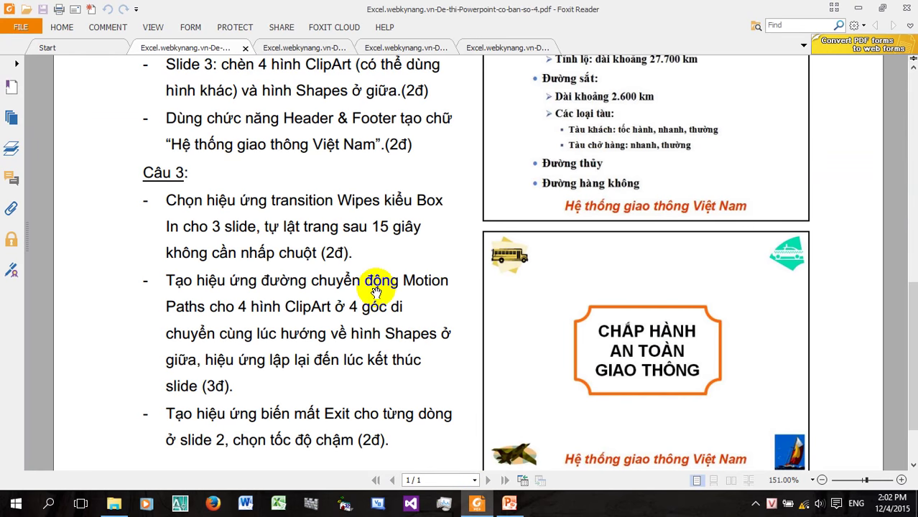
pyautogui.scroll(-1, 374, 291)
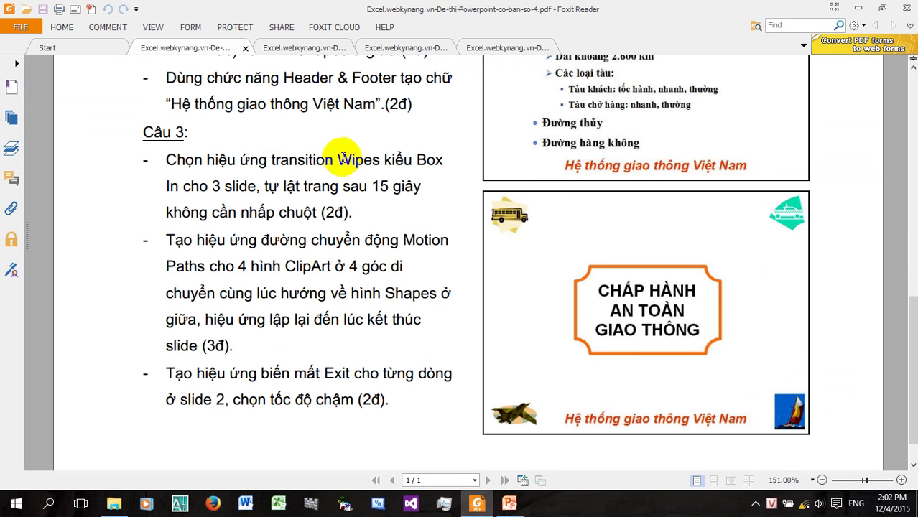
pyautogui.moveTo(338, 159); pyautogui.dragTo(374, 161)
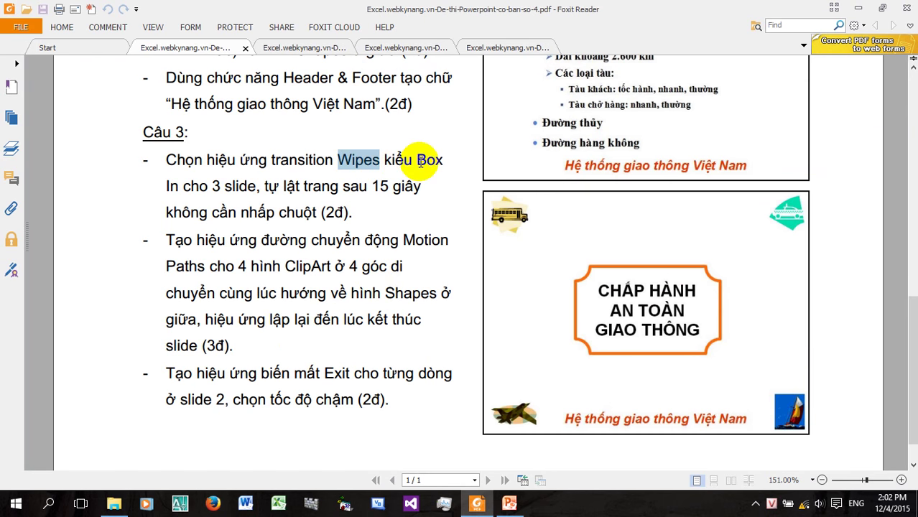
pyautogui.click(510, 503)
pyautogui.click(180, 26)
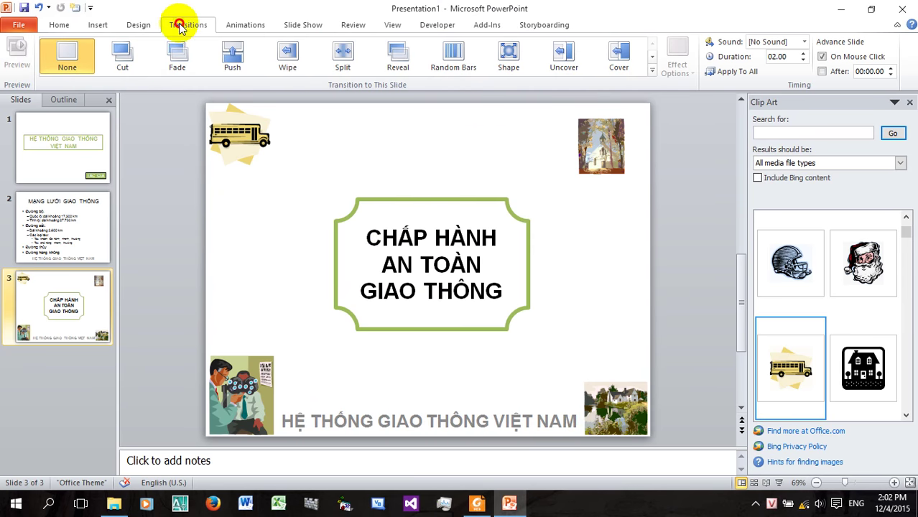
# Give slide 1 a Wipe transition and compare its direction options against the exam text
pyautogui.click(49, 138)
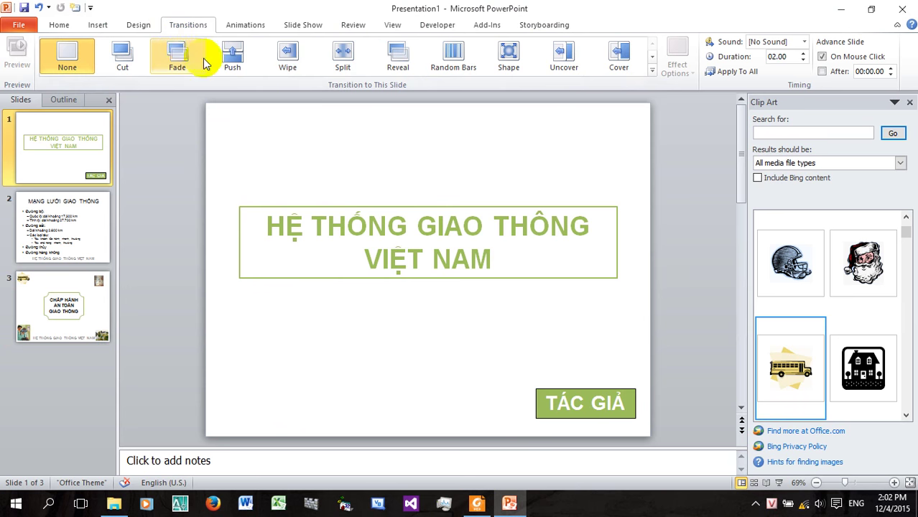
pyautogui.click(290, 63)
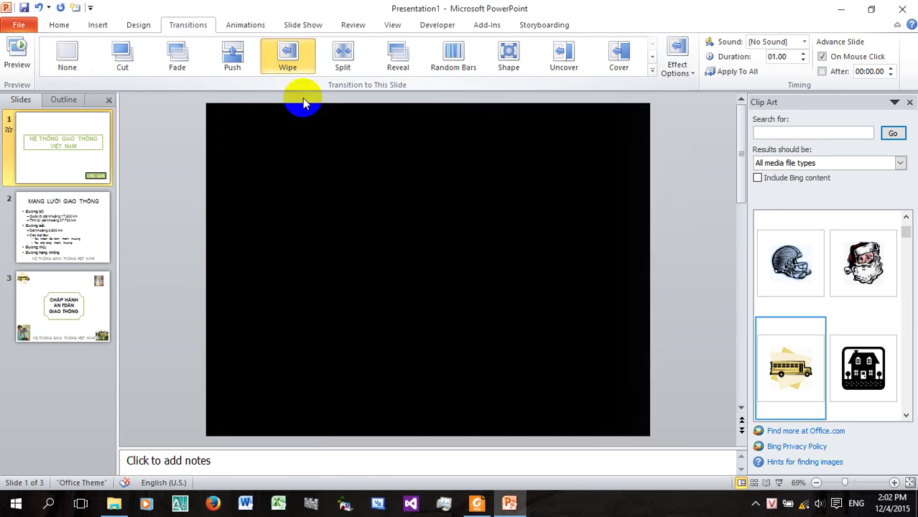
pyautogui.click(676, 72)
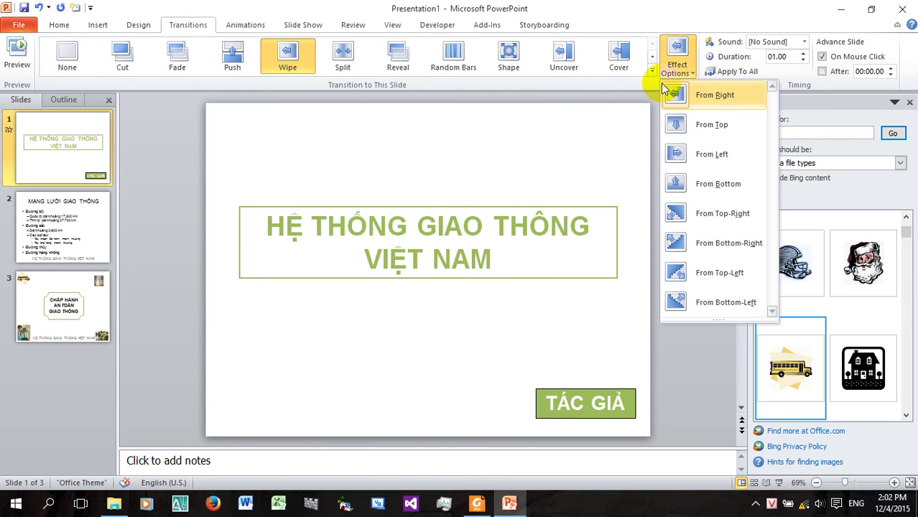
pyautogui.click(481, 365)
pyautogui.click(477, 504)
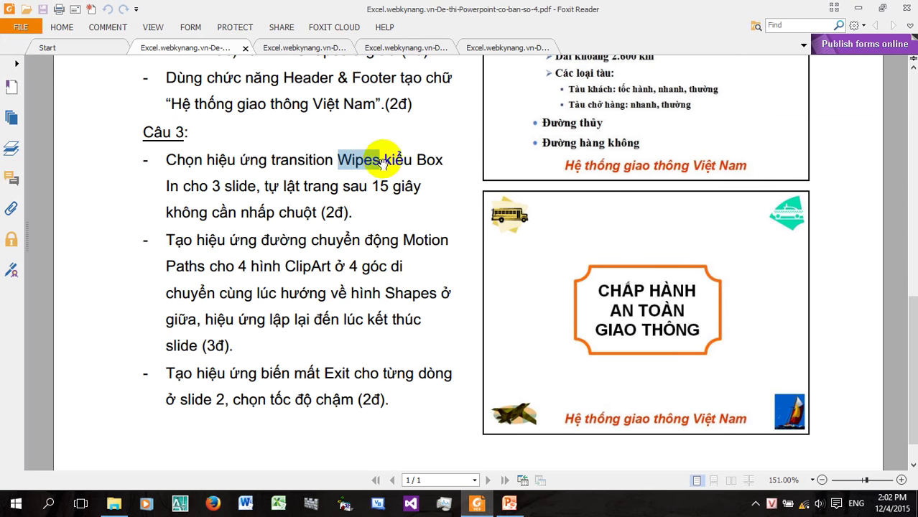
pyautogui.click(510, 504)
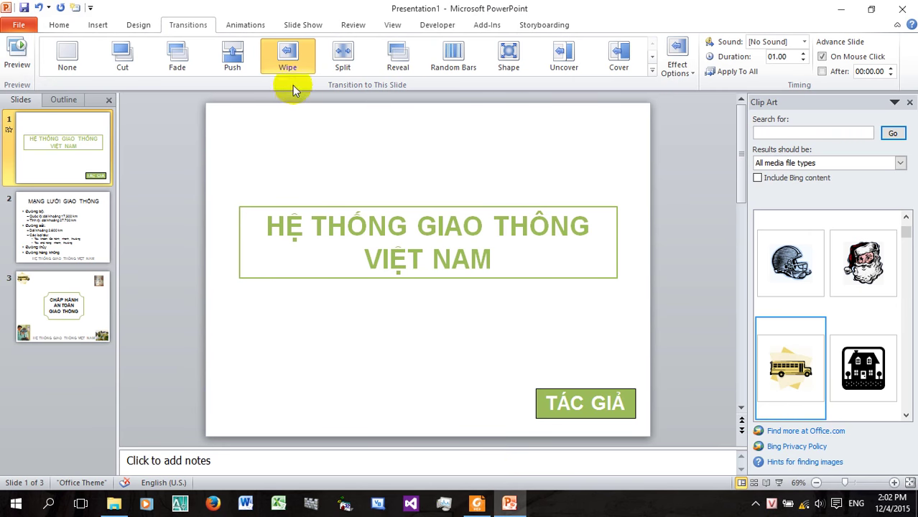
# Switch slide 1 to the Box transition at 1.60 seconds, rechecking the exam wording
pyautogui.click(653, 71)
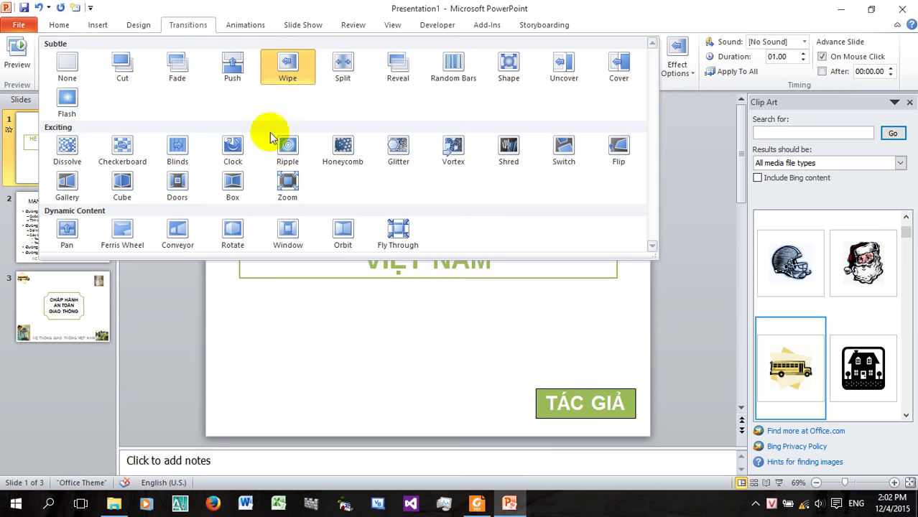
pyautogui.click(232, 184)
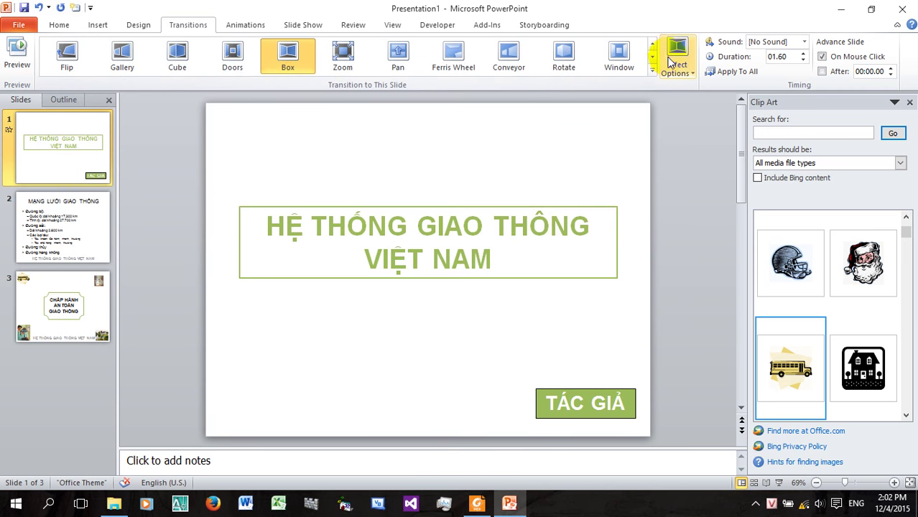
pyautogui.click(671, 65)
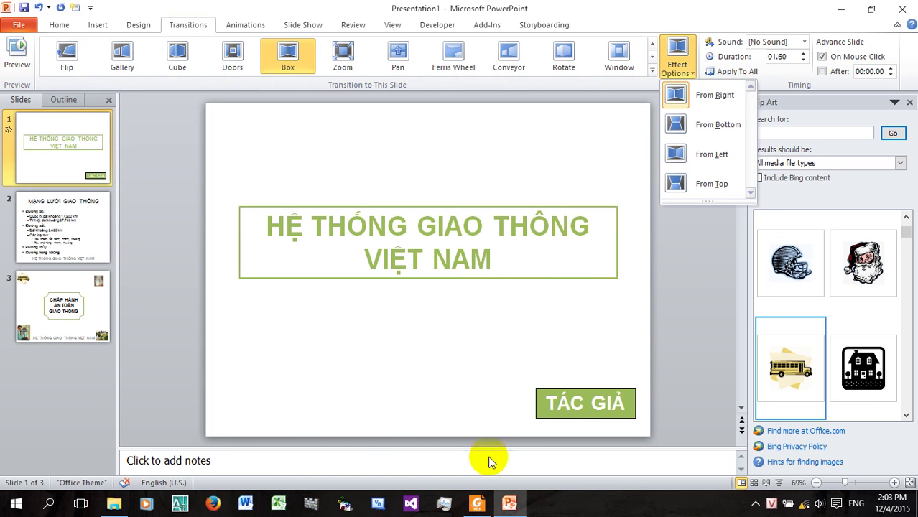
pyautogui.click(477, 503)
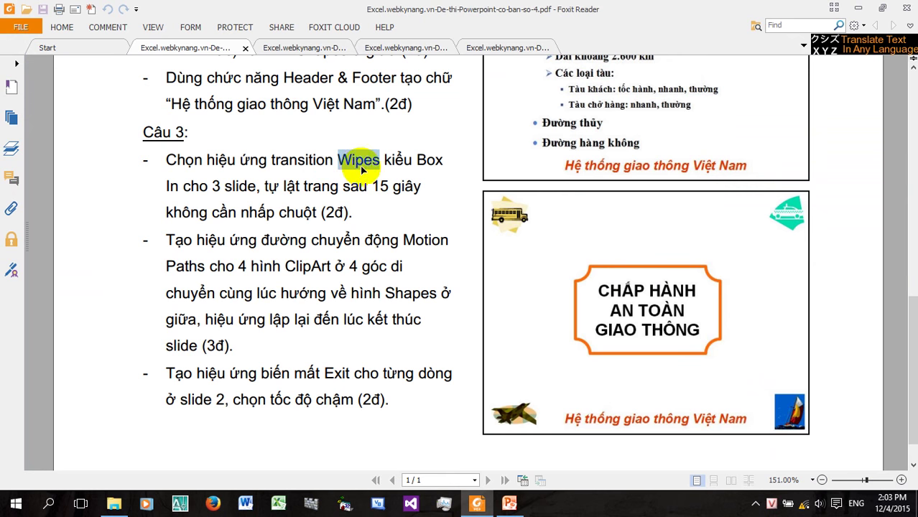
pyautogui.click(508, 504)
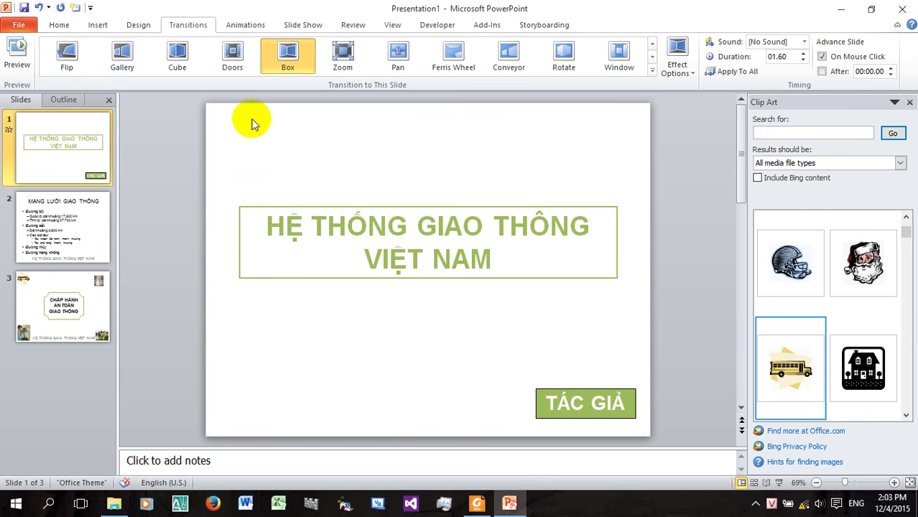
# Try Box, Flash and Ripple on slide 1, finally settling on Wipe at 01.00
pyautogui.click(653, 73)
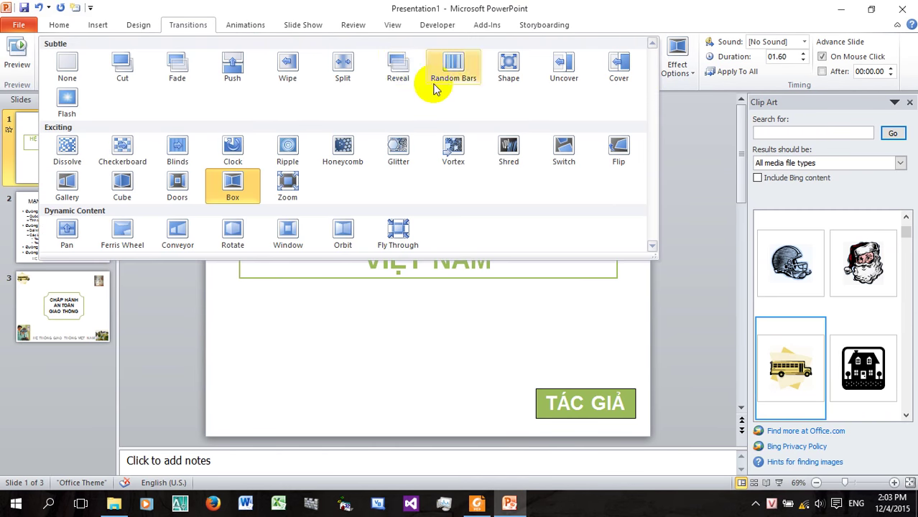
pyautogui.click(287, 66)
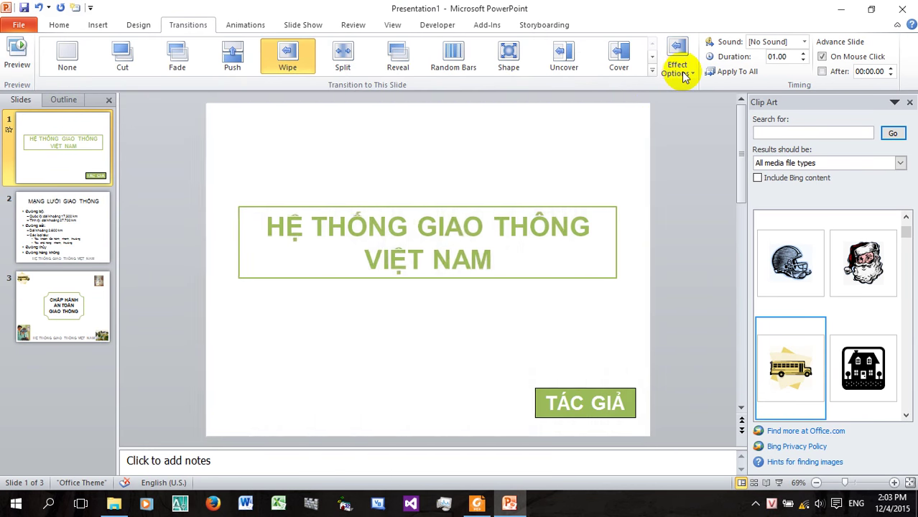
pyautogui.click(681, 70)
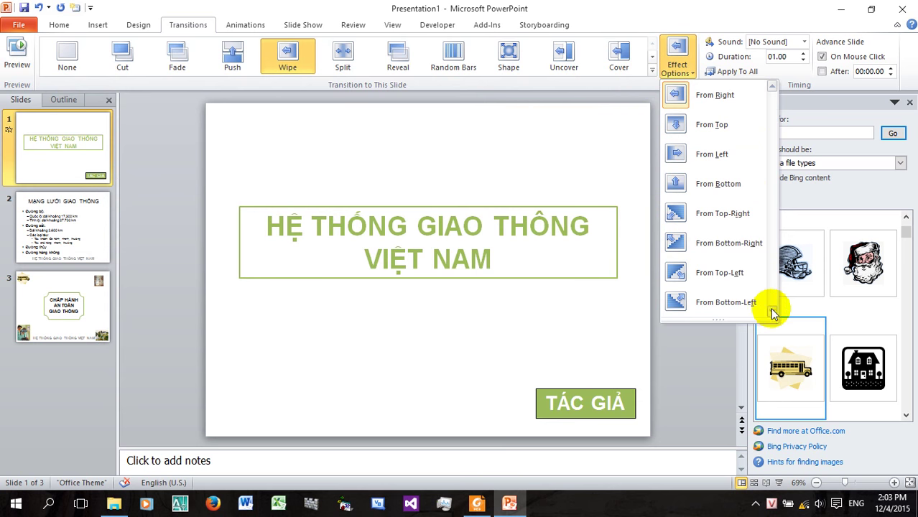
pyautogui.click(650, 74)
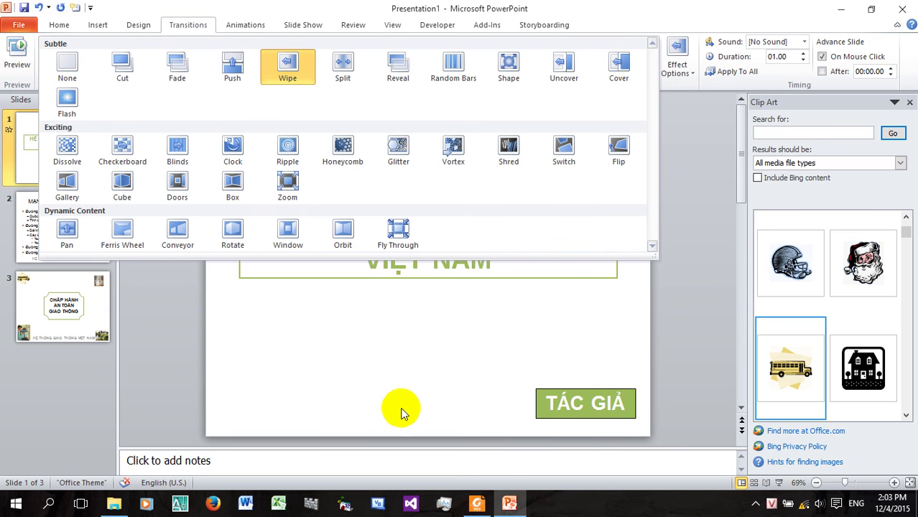
pyautogui.click(232, 185)
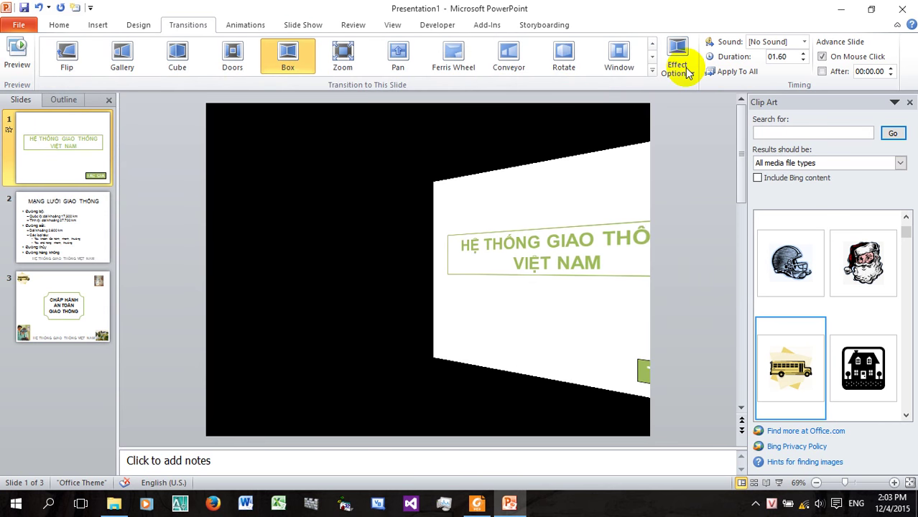
pyautogui.click(653, 70)
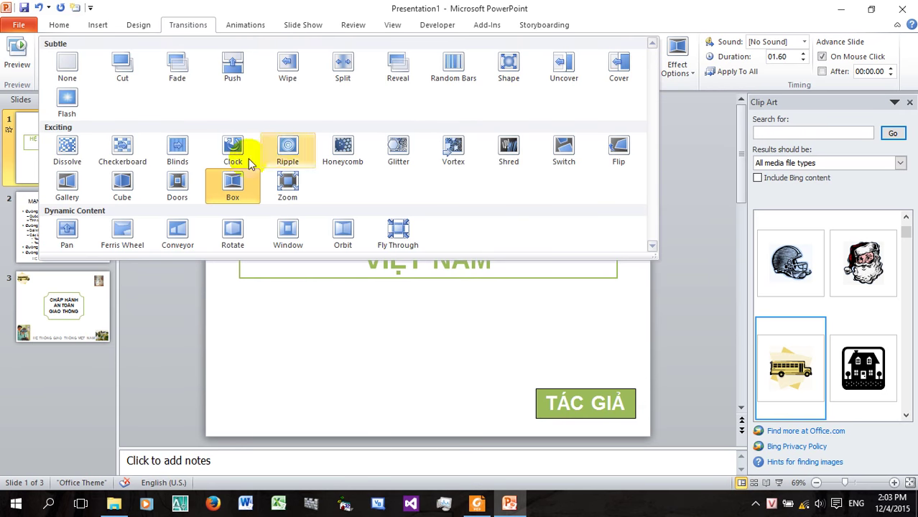
pyautogui.click(80, 108)
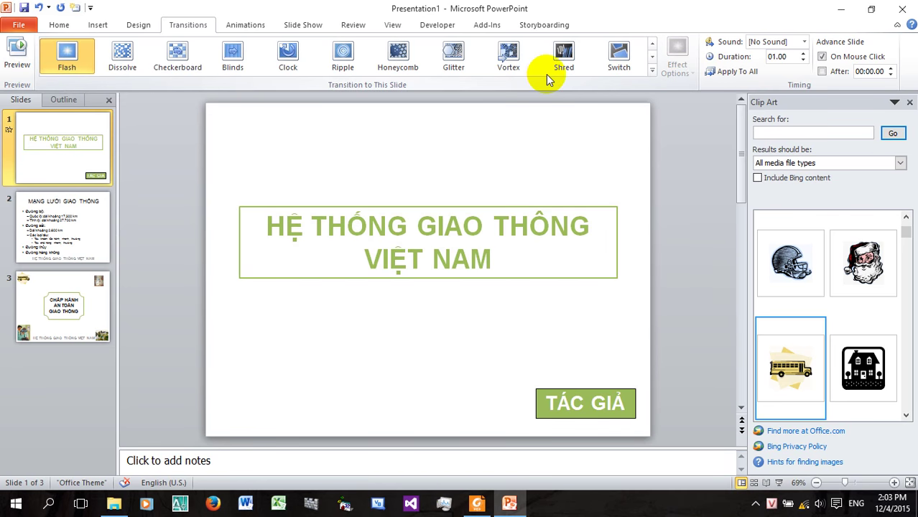
pyautogui.click(339, 49)
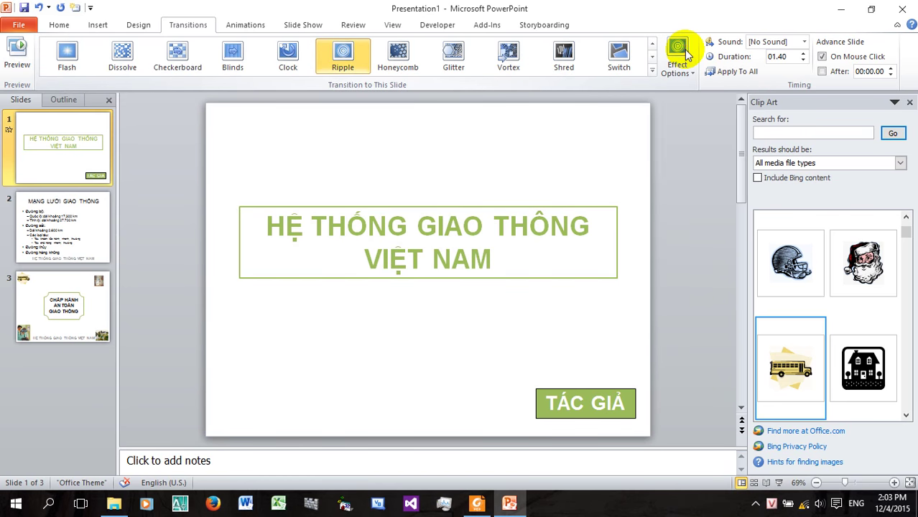
pyautogui.click(679, 70)
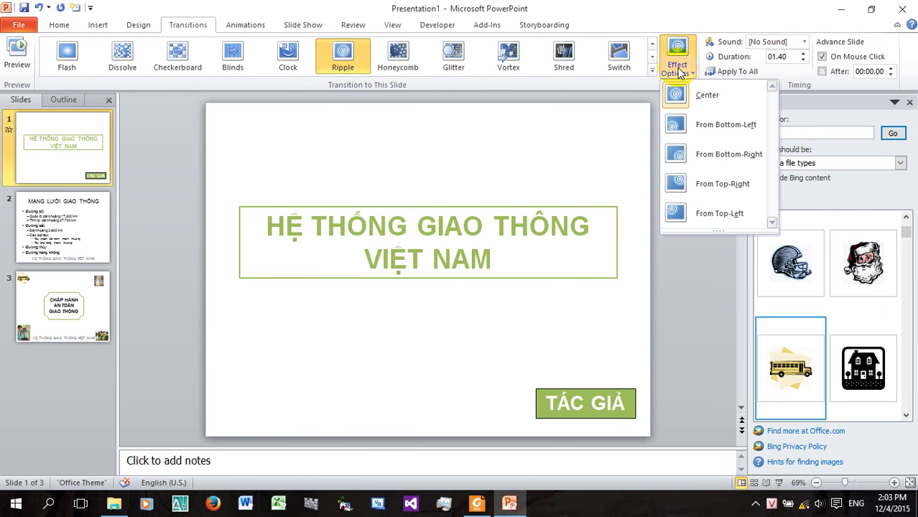
pyautogui.click(652, 69)
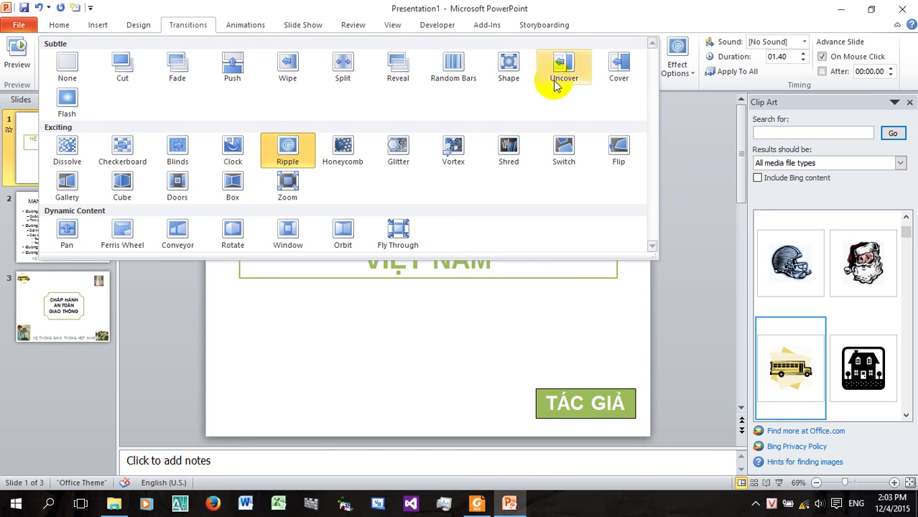
pyautogui.click(281, 81)
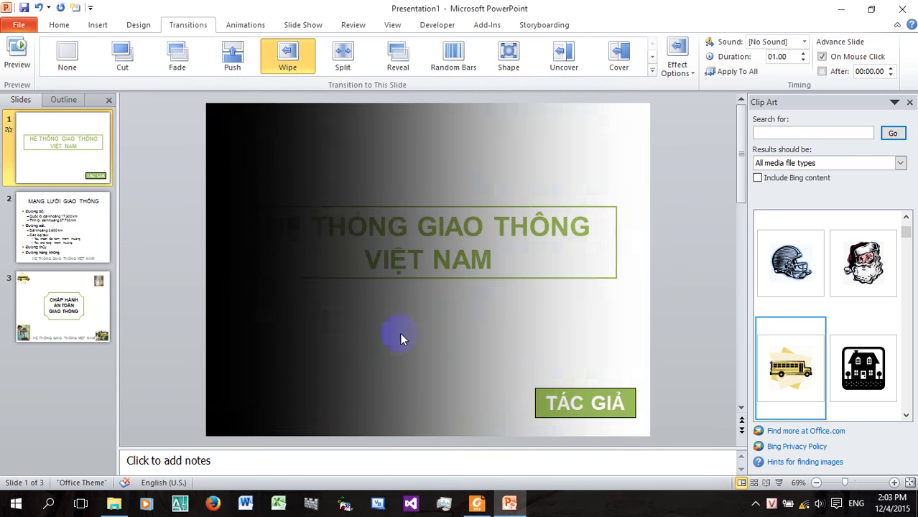
# Apply Wipe to slides 2 and 3, checking the exam PDF before and after
pyautogui.click(478, 503)
pyautogui.click(486, 505)
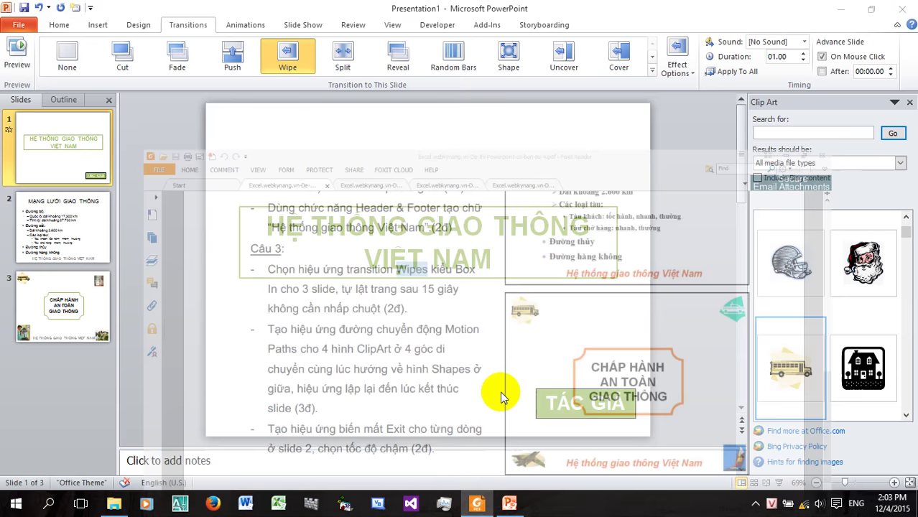
pyautogui.click(22, 237)
pyautogui.click(286, 56)
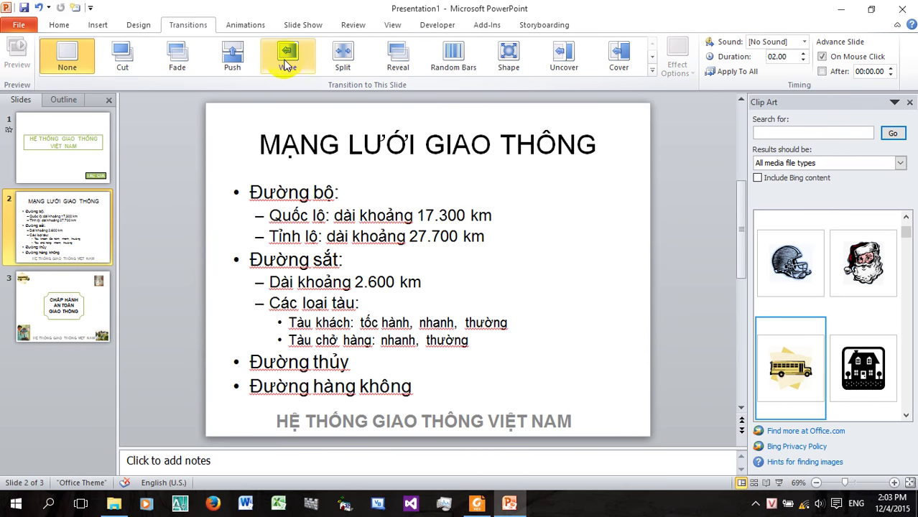
pyautogui.click(72, 288)
pyautogui.click(288, 56)
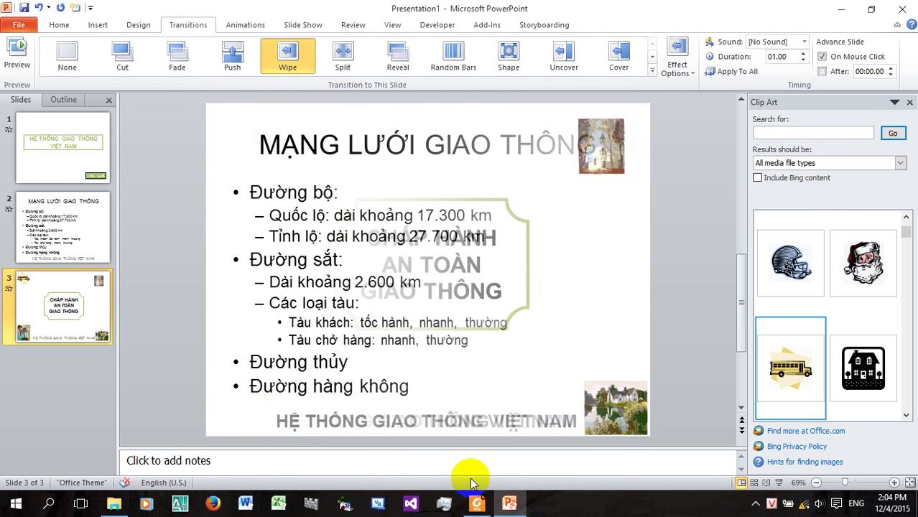
pyautogui.click(477, 503)
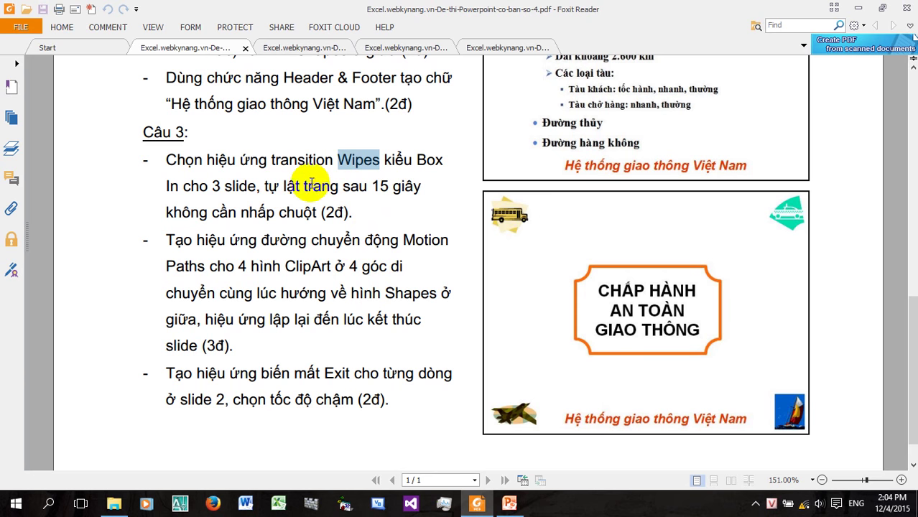
pyautogui.click(510, 503)
pyautogui.click(96, 117)
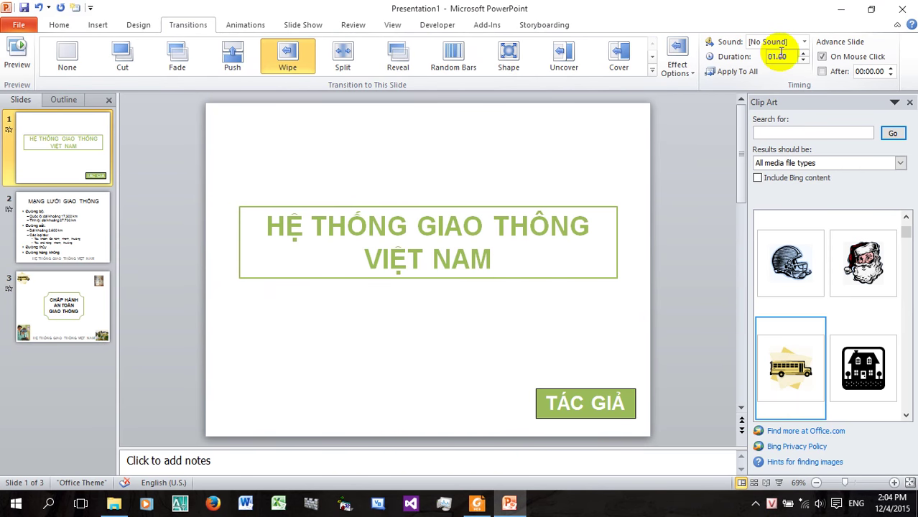
# Set slide 1 to advance automatically after 00:15.00, keeping advance on mouse click
pyautogui.click(822, 71)
pyautogui.click(871, 72)
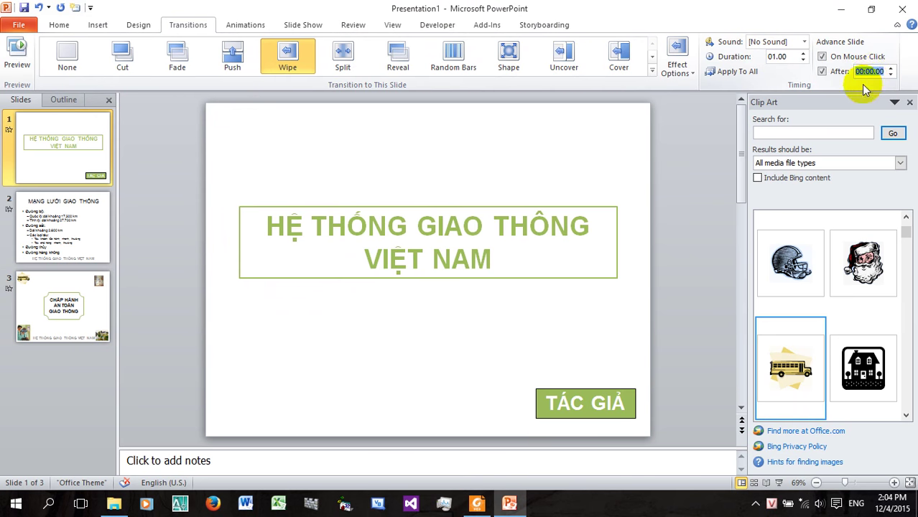
pyautogui.click(872, 73)
pyautogui.doubleClick(867, 72)
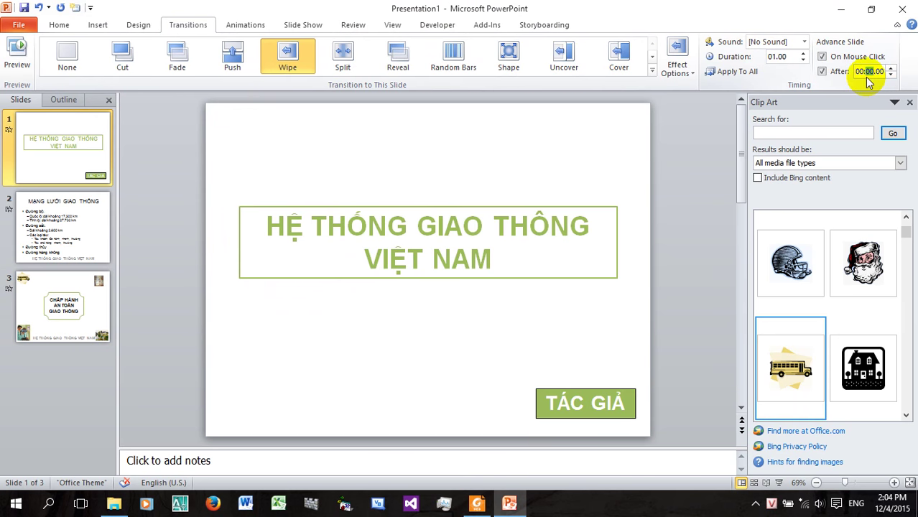
pyautogui.write('15')
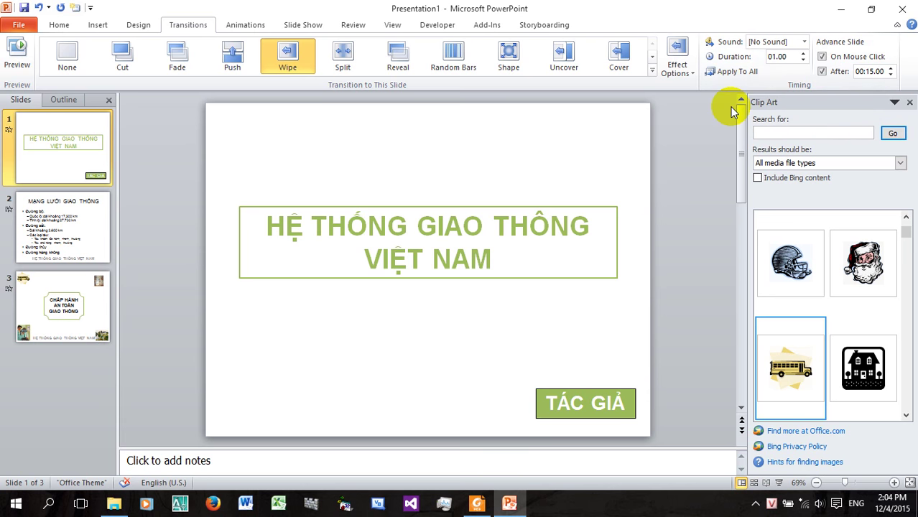
pyautogui.click(822, 56)
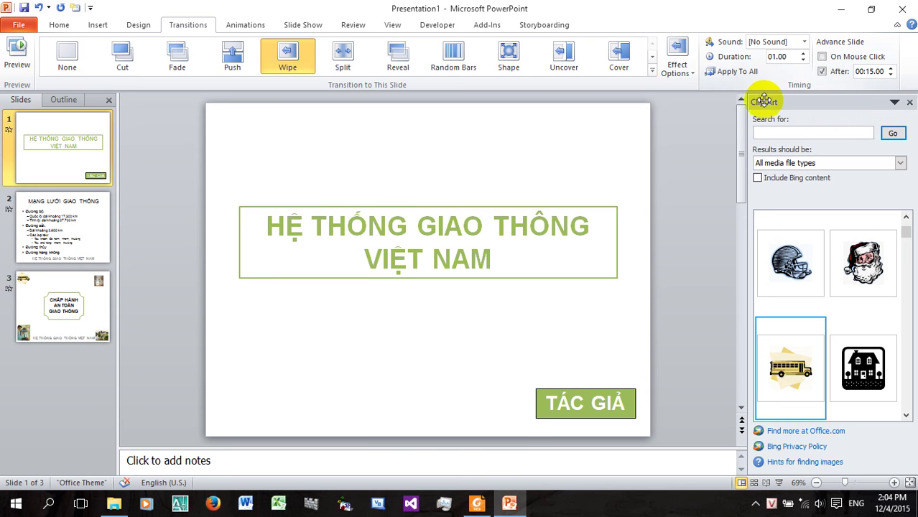
pyautogui.click(823, 56)
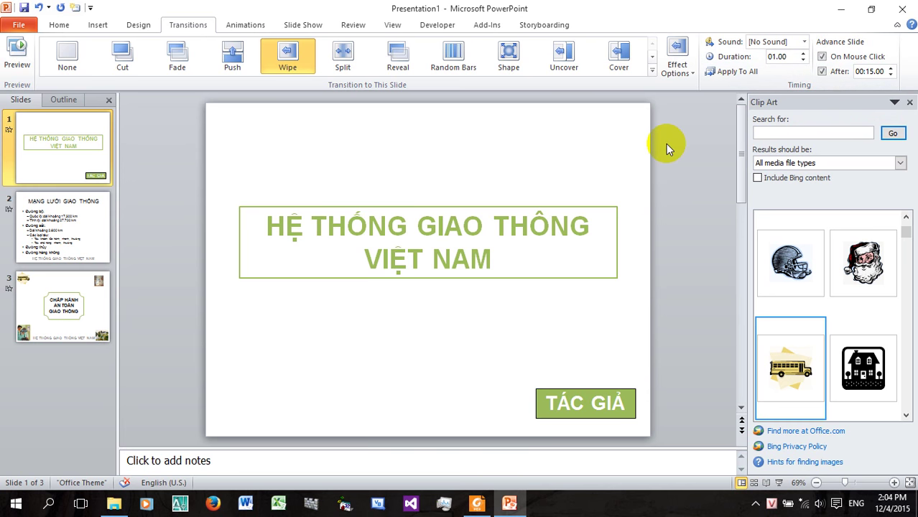
# Give slide 2 the same 00:15.00 timed advance, select slide 3, and close the Clip Art pane
pyautogui.click(64, 240)
pyautogui.click(822, 71)
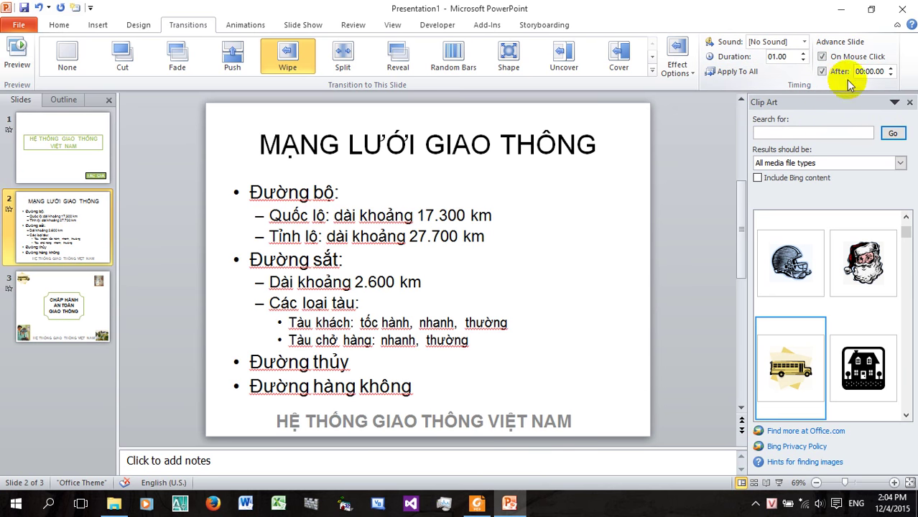
pyautogui.doubleClick(874, 71)
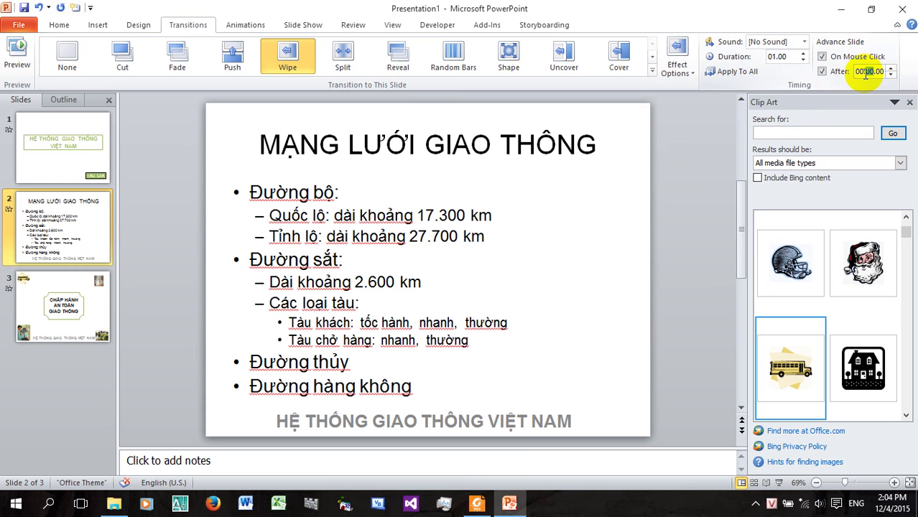
pyautogui.write('15')
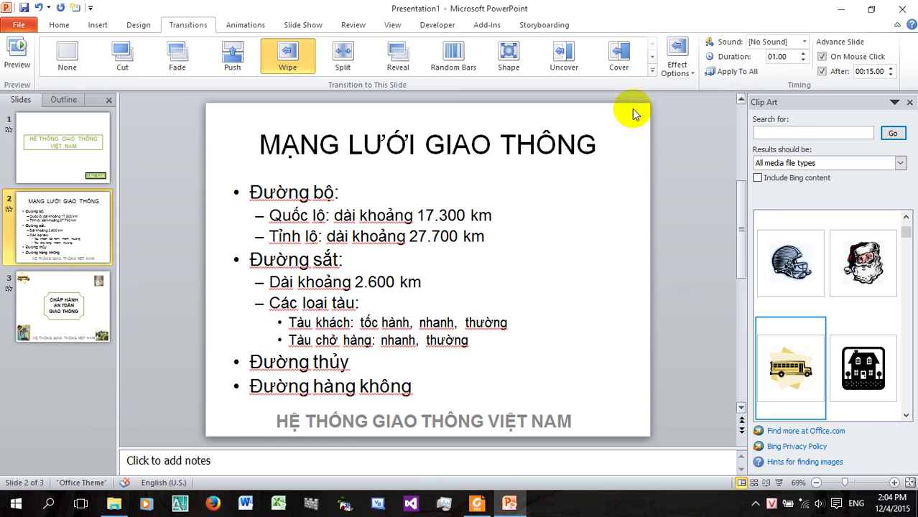
pyautogui.click(85, 293)
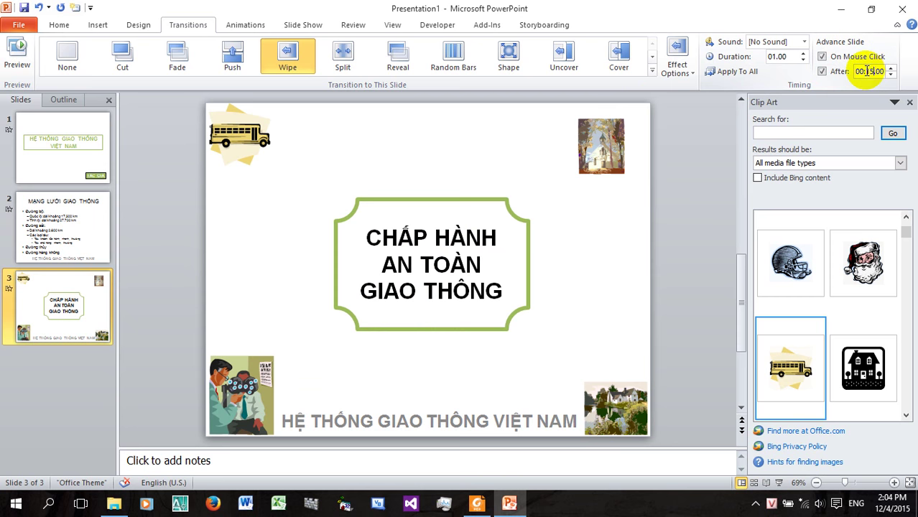
pyautogui.click(910, 103)
pyautogui.click(66, 169)
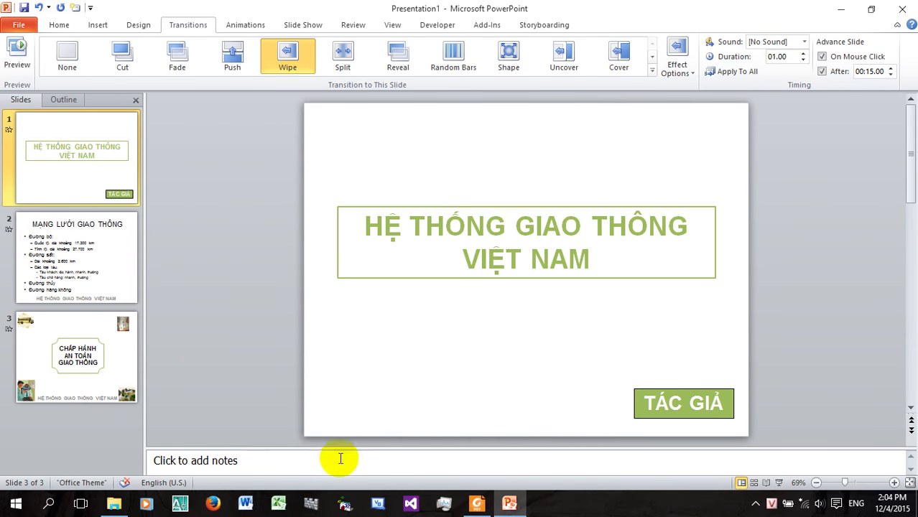
# Read Câu 3's motion-path task in the exam PDF, marking the words 'lập lại'
pyautogui.click(491, 507)
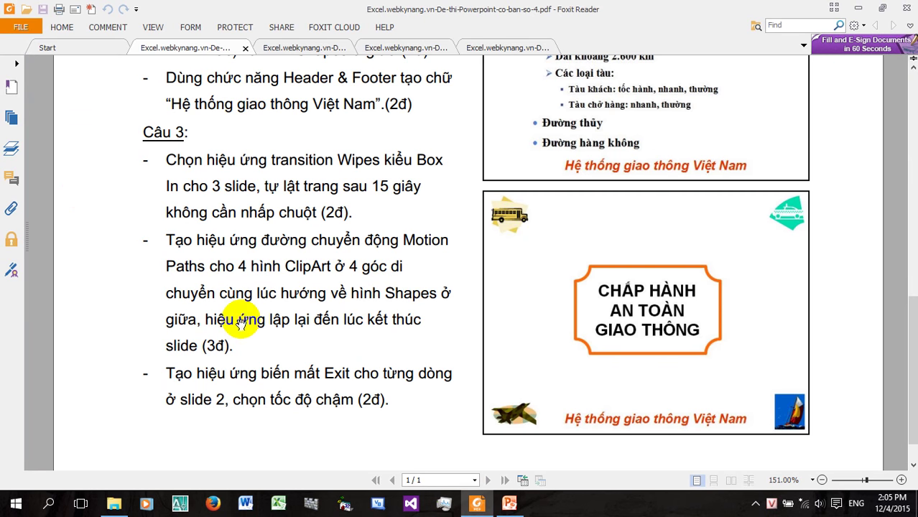
pyautogui.moveTo(270, 320); pyautogui.dragTo(297, 327)
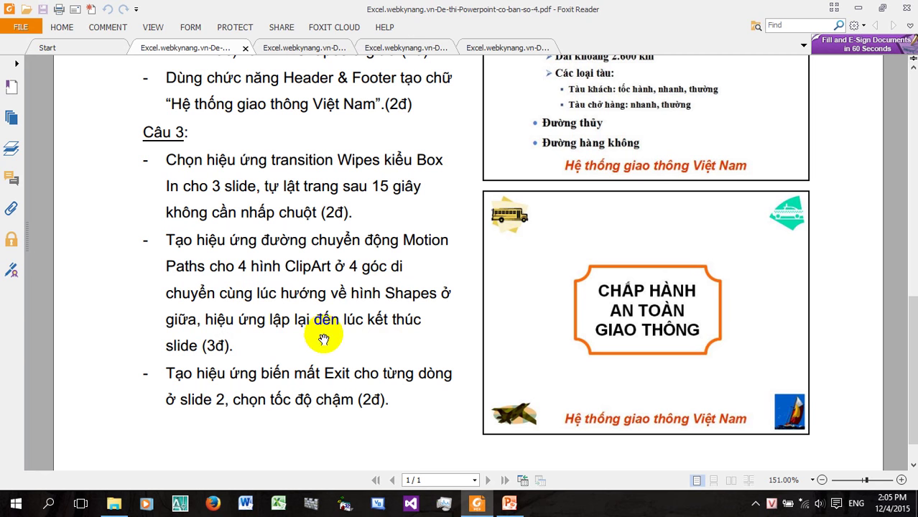
# On slide 3, nudge the top-right picture into its corner and select all four corner pictures
pyautogui.click(512, 505)
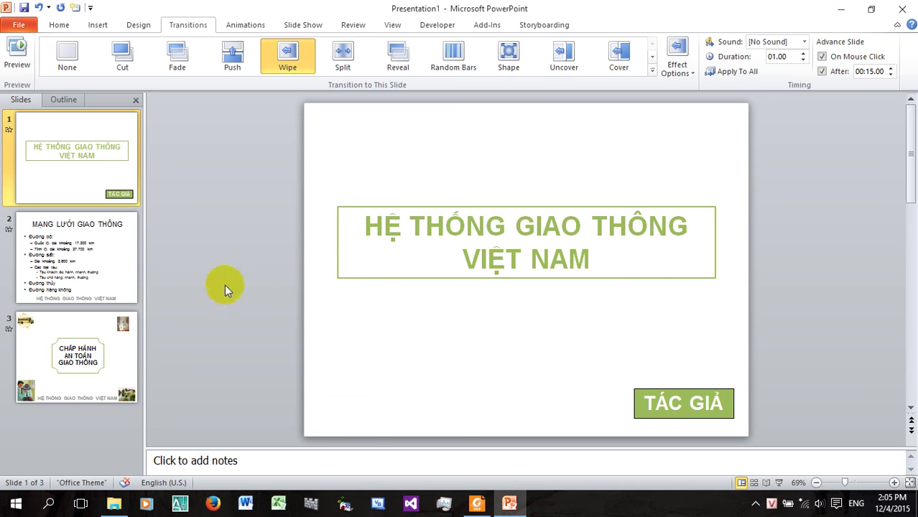
pyautogui.click(103, 340)
pyautogui.moveTo(713, 144); pyautogui.dragTo(736, 131)
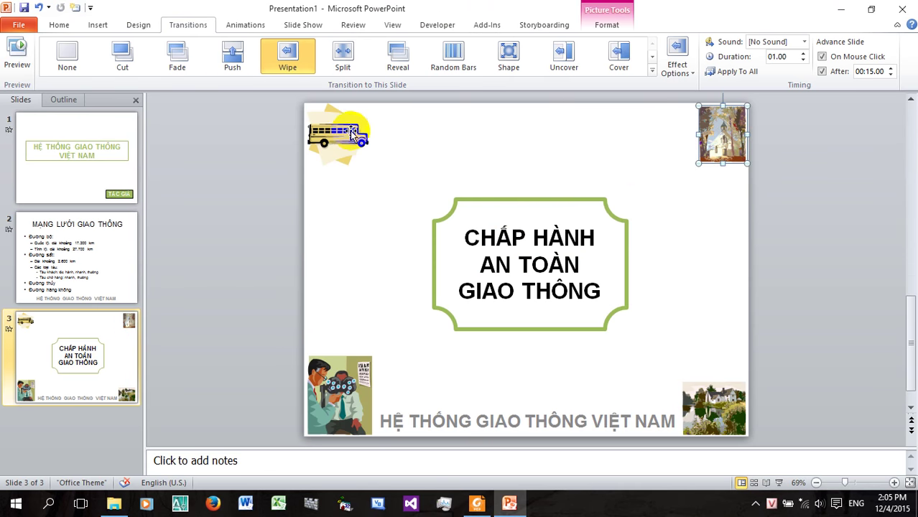
pyautogui.click(347, 131)
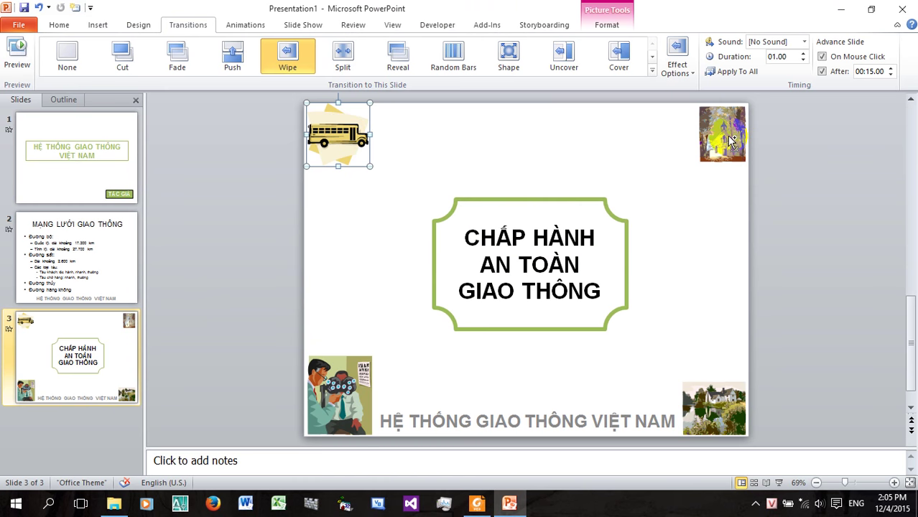
pyautogui.keyDown('ctrl'); pyautogui.click(719, 392); pyautogui.keyUp('ctrl')
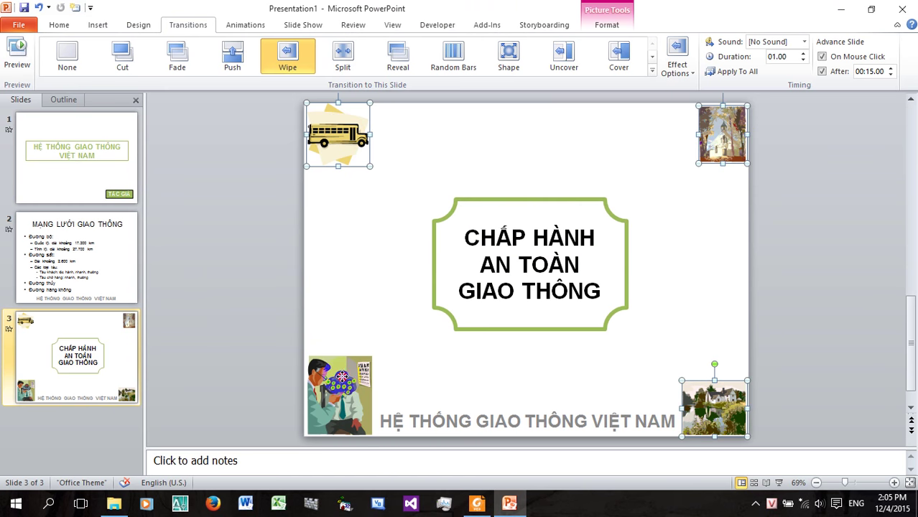
pyautogui.keyDown('ctrl'); pyautogui.click(340, 381); pyautogui.keyUp('ctrl')
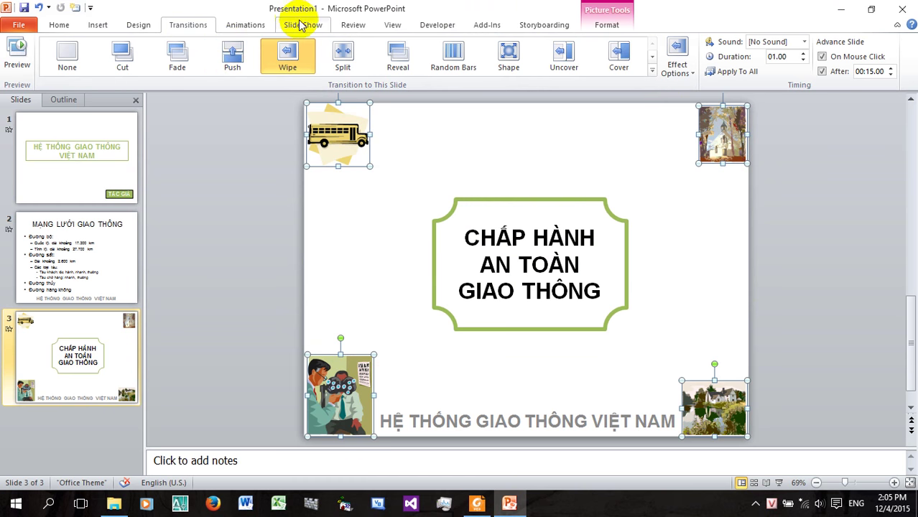
# Open the Animation Pane and browse the emphasis effects without choosing one
pyautogui.click(266, 25)
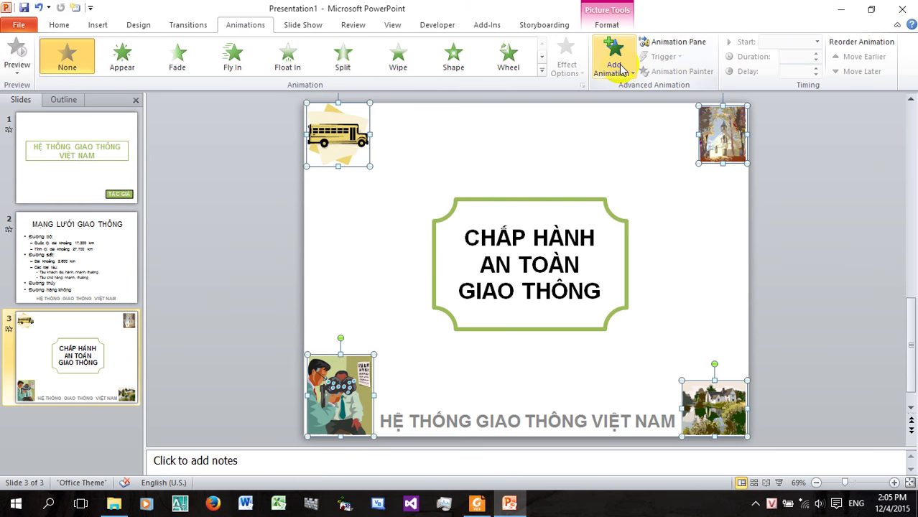
pyautogui.click(672, 42)
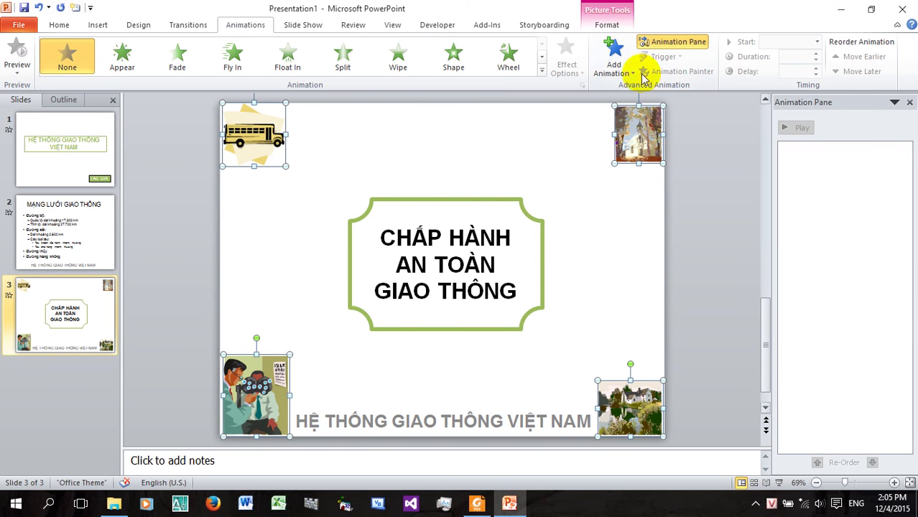
pyautogui.click(614, 57)
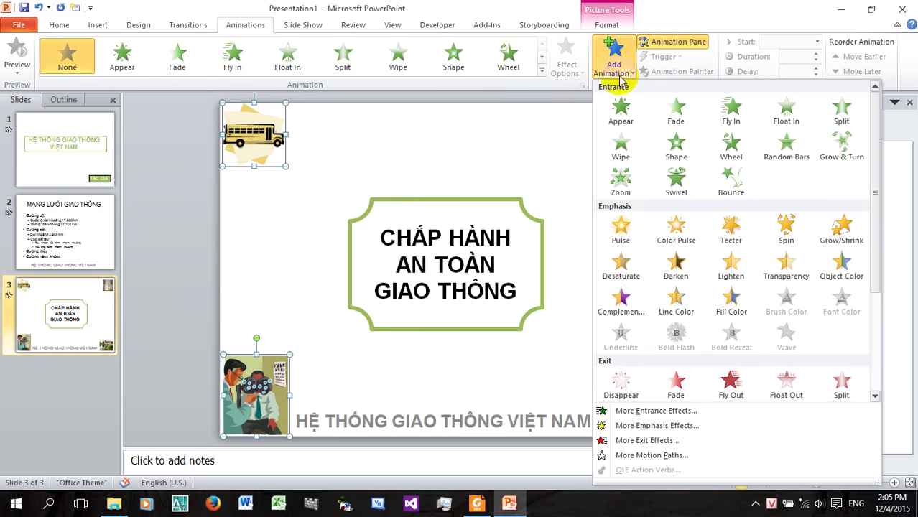
pyautogui.click(655, 429)
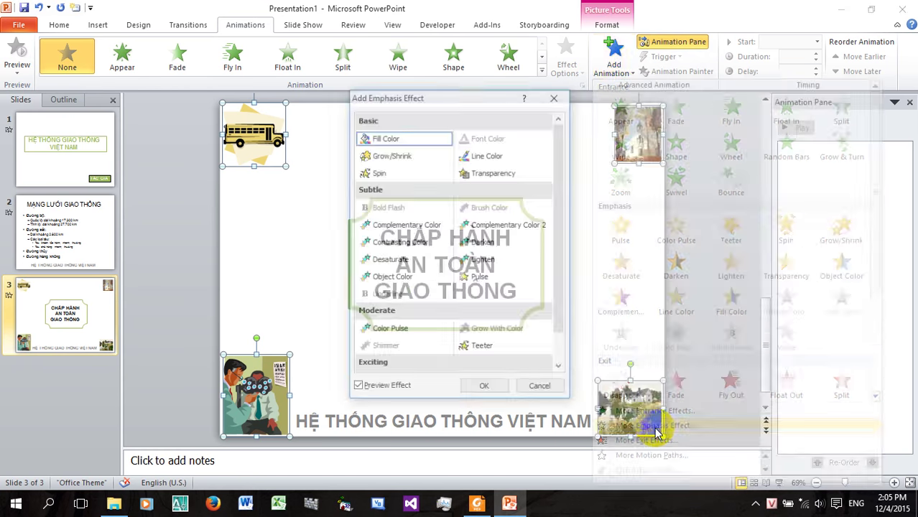
pyautogui.scroll(-2, 487, 284)
pyautogui.scroll(2, 490, 274)
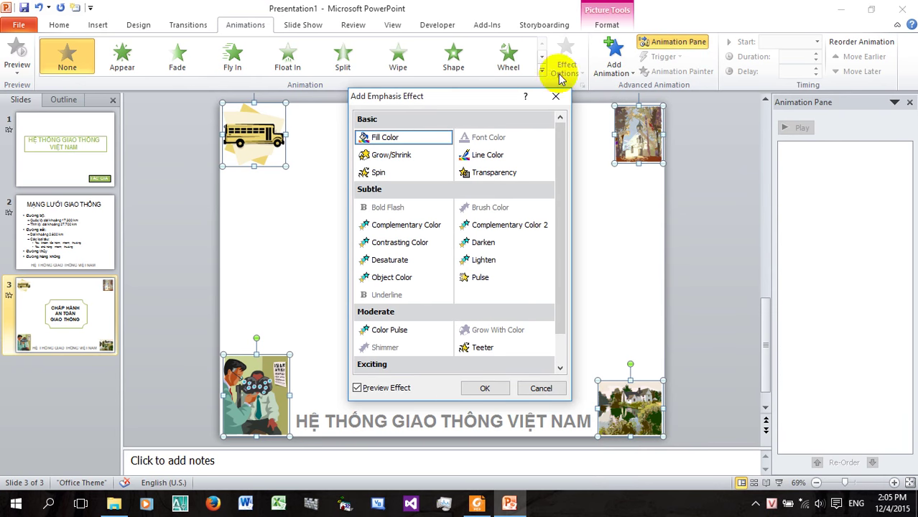
pyautogui.click(556, 95)
# Apply the Left line motion path from More Motion Paths to the four pictures
pyautogui.click(612, 68)
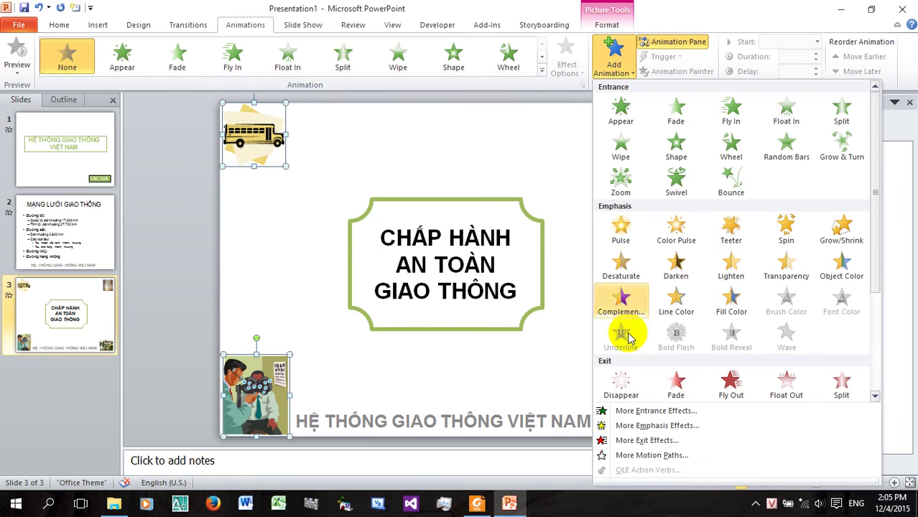
pyautogui.click(634, 457)
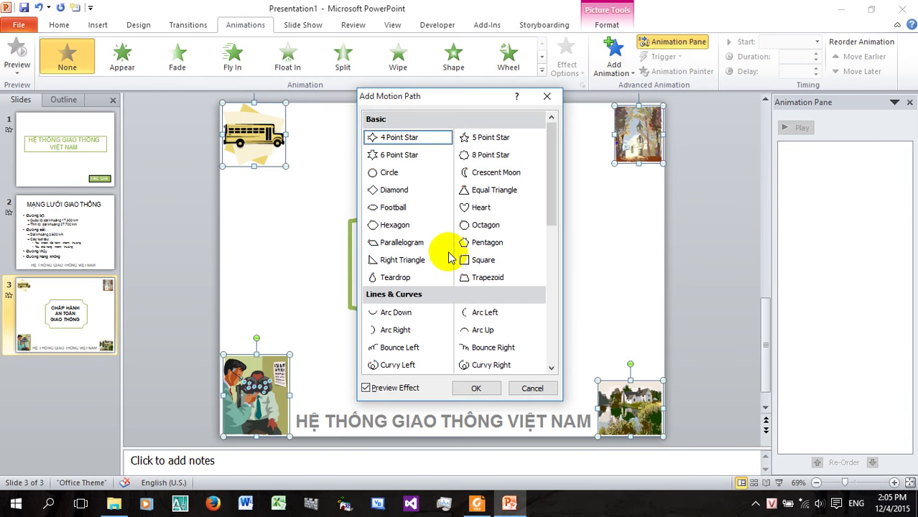
pyautogui.scroll(-4, 448, 248)
pyautogui.scroll(-1, 447, 255)
pyautogui.scroll(4, 447, 259)
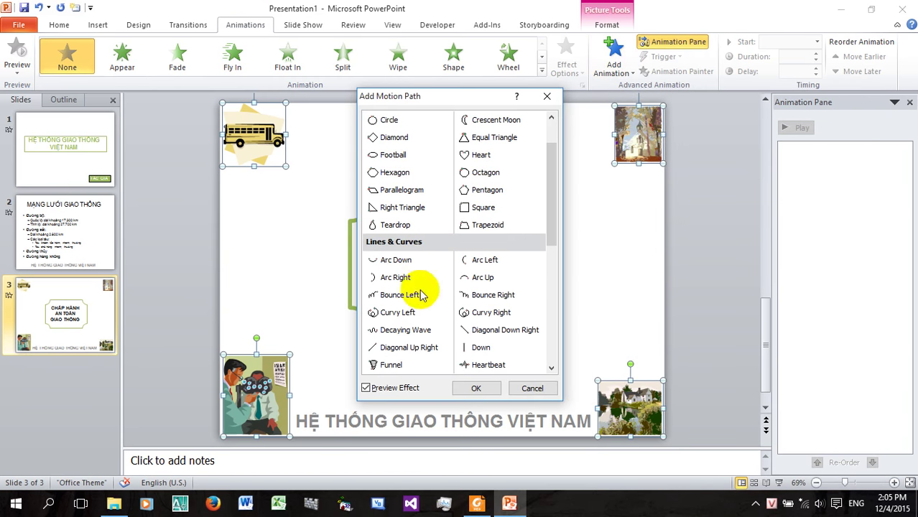
pyautogui.scroll(-1, 423, 298)
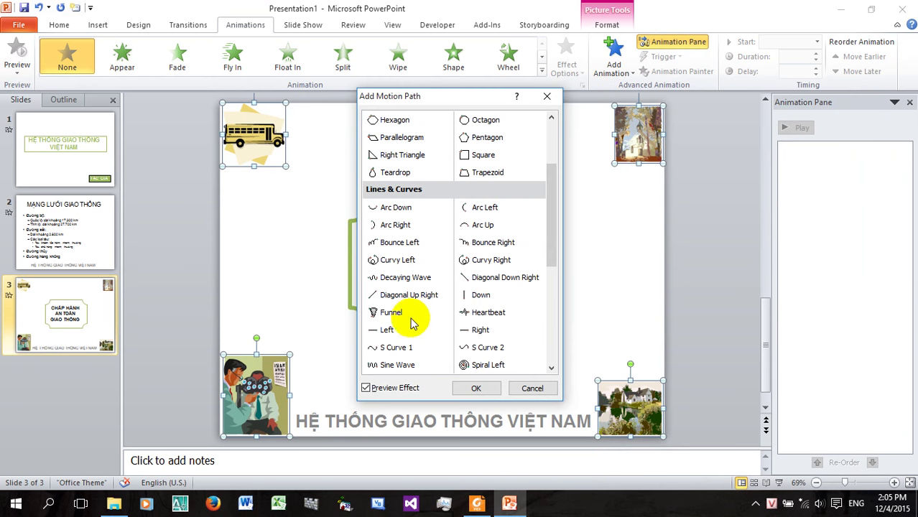
pyautogui.doubleClick(385, 330)
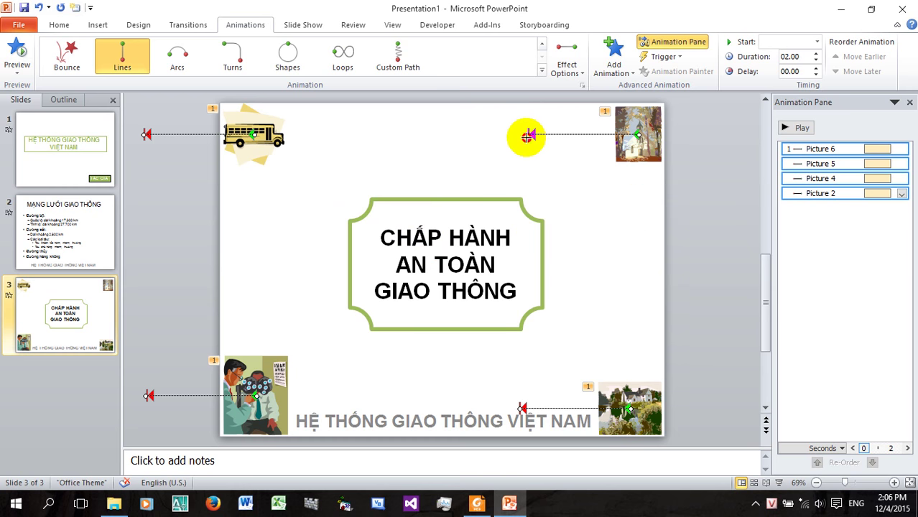
# Drag each of the four pictures' path end markers onto the centre 'CHẤP HÀNH AN TOÀN GIAO THÔNG' box
pyautogui.moveTo(528, 135); pyautogui.dragTo(530, 213)
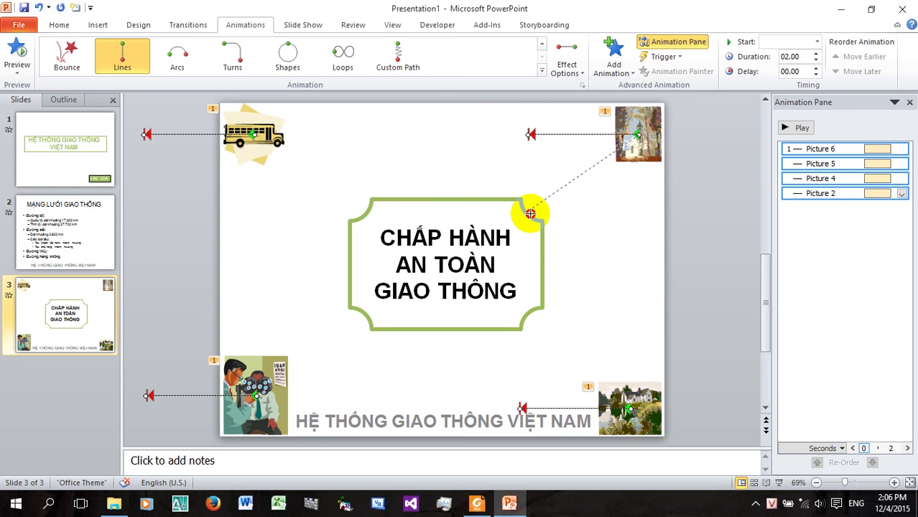
pyautogui.moveTo(528, 216); pyautogui.dragTo(449, 255)
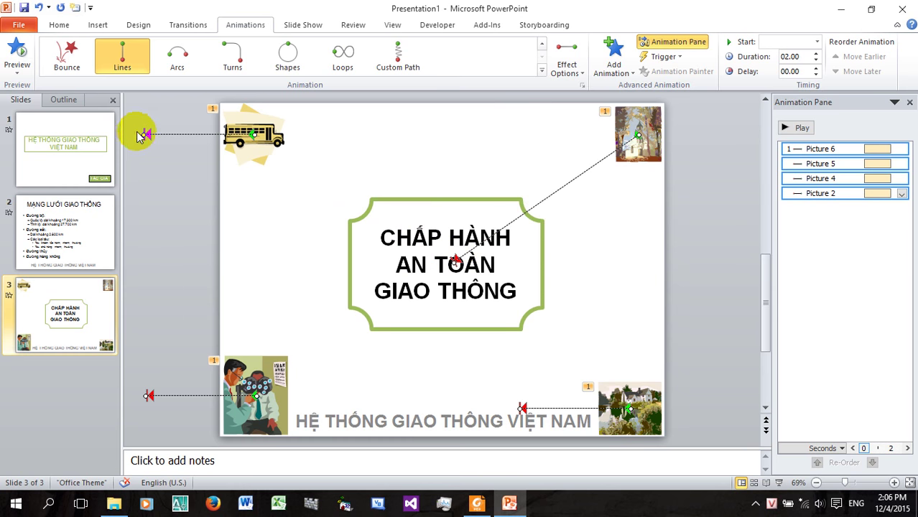
pyautogui.moveTo(146, 134)
pyautogui.mouseDown()
pyautogui.moveTo(233, 201)
pyautogui.moveTo(453, 261)
pyautogui.mouseUp()
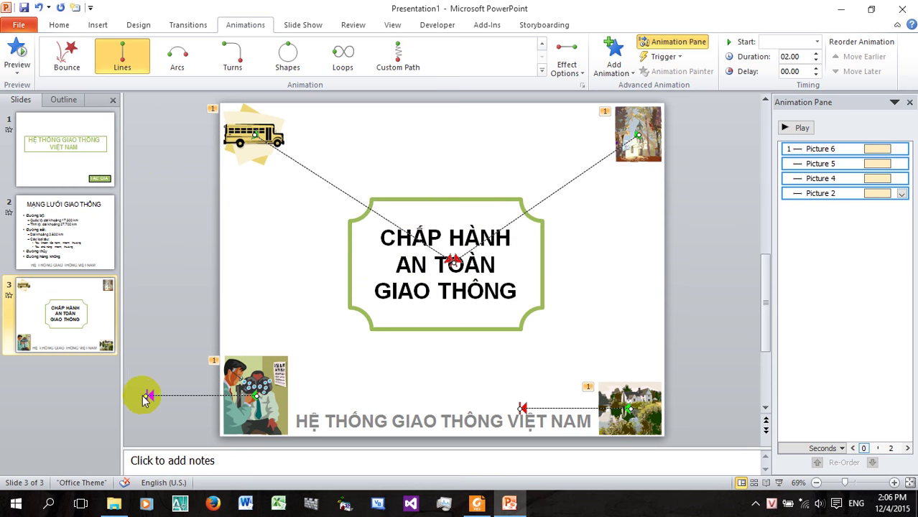
pyautogui.moveTo(149, 394); pyautogui.dragTo(453, 263)
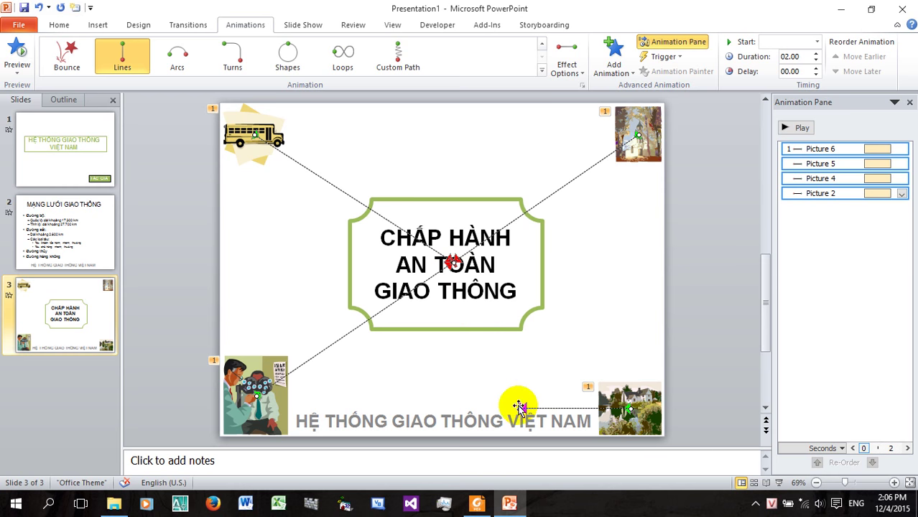
pyautogui.moveTo(519, 407); pyautogui.dragTo(454, 264)
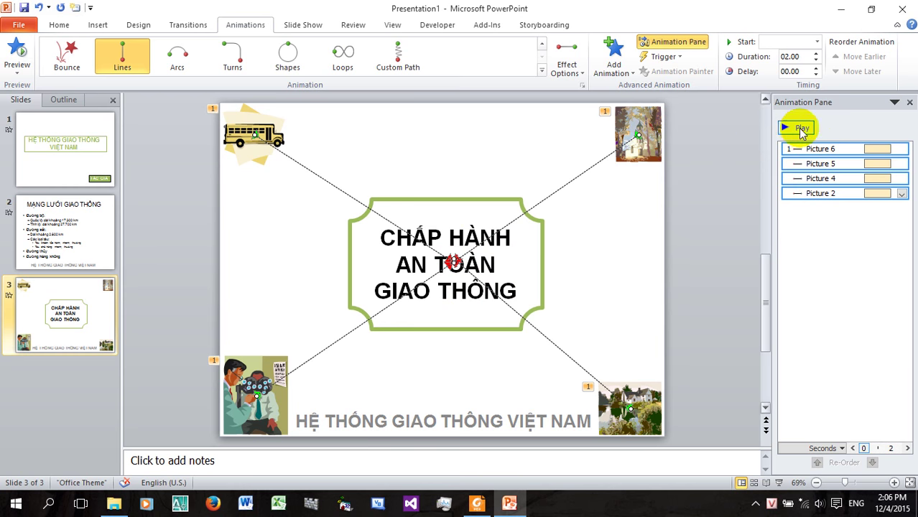
# Preview the fly-in, then set Picture 5 to start On Click and Picture 4 After Previous
pyautogui.click(794, 129)
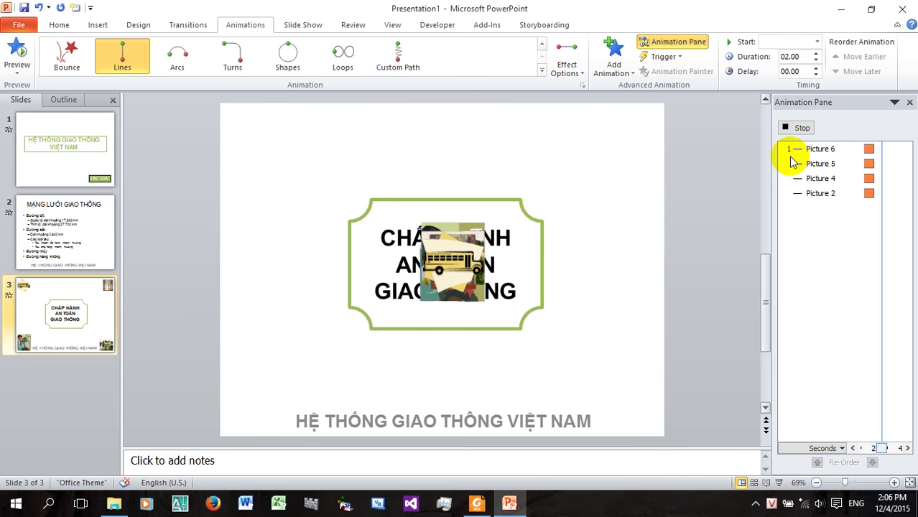
pyautogui.click(796, 164)
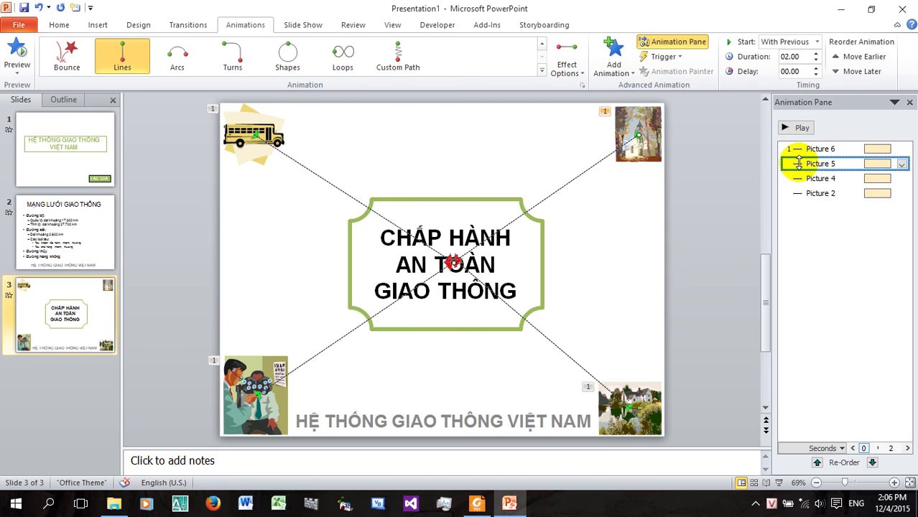
pyautogui.rightClick(783, 169)
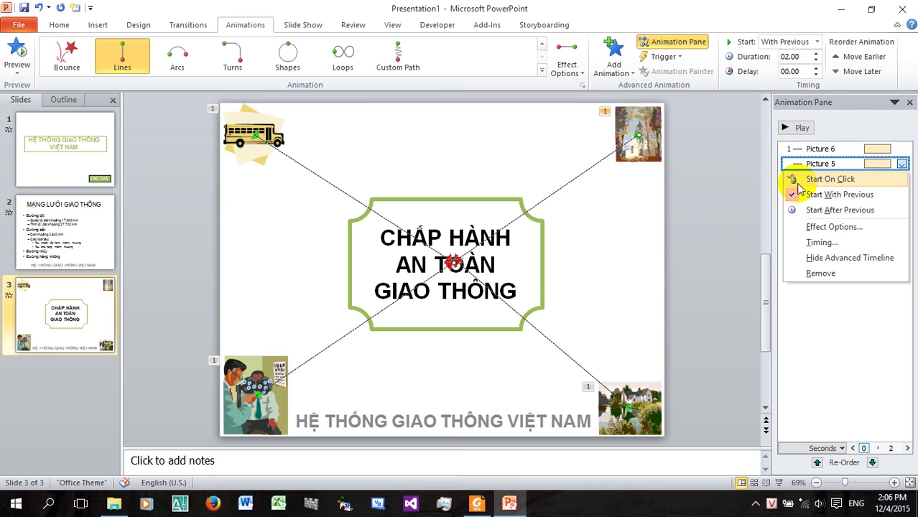
pyautogui.click(798, 183)
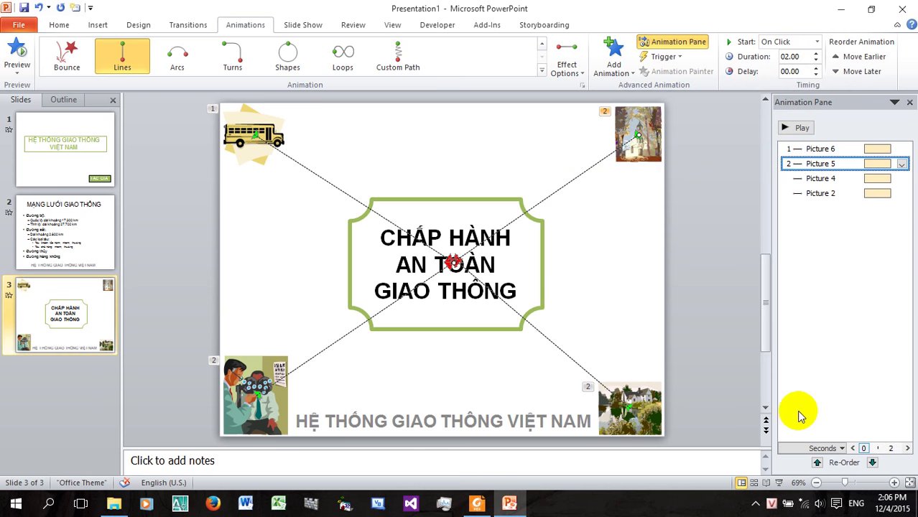
pyautogui.click(799, 178)
pyautogui.rightClick(799, 183)
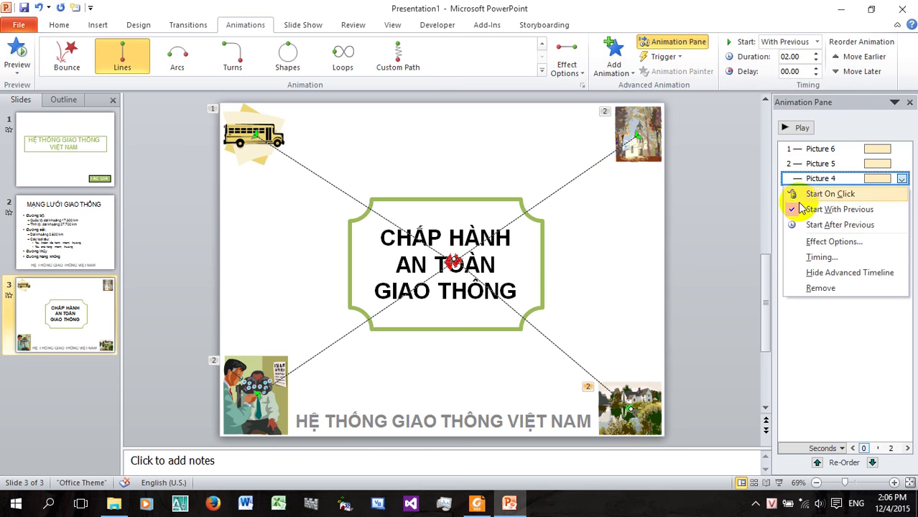
pyautogui.click(814, 225)
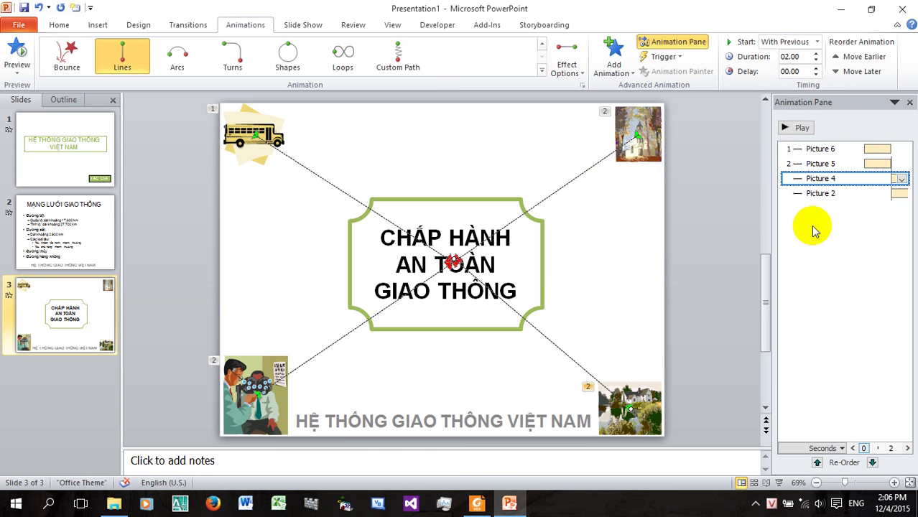
# Edit the delay value and set Picture 5 With Previous, then undo two timing changes
pyautogui.doubleClick(788, 73)
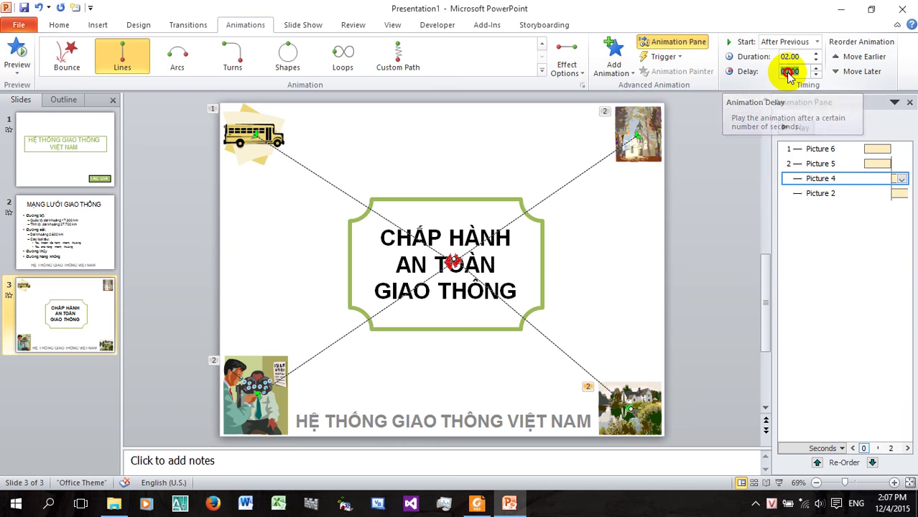
pyautogui.moveTo(789, 73); pyautogui.dragTo(785, 74)
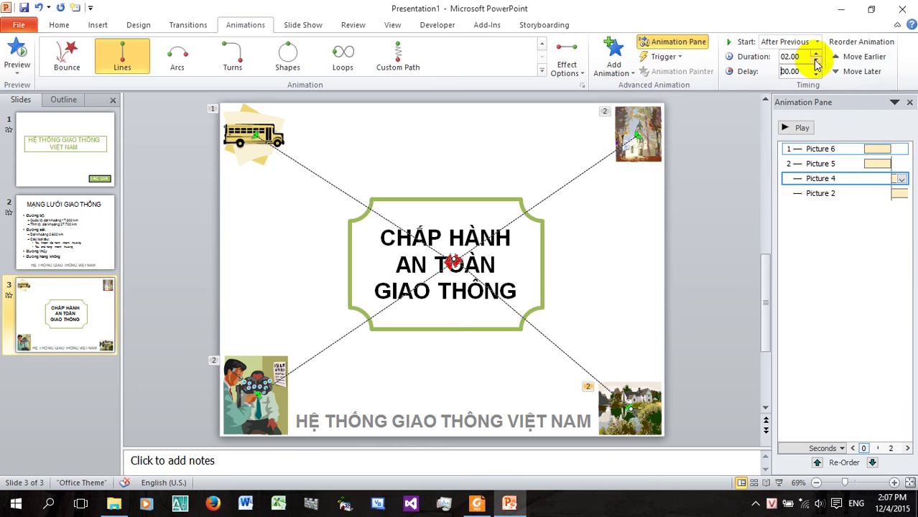
pyautogui.click(792, 164)
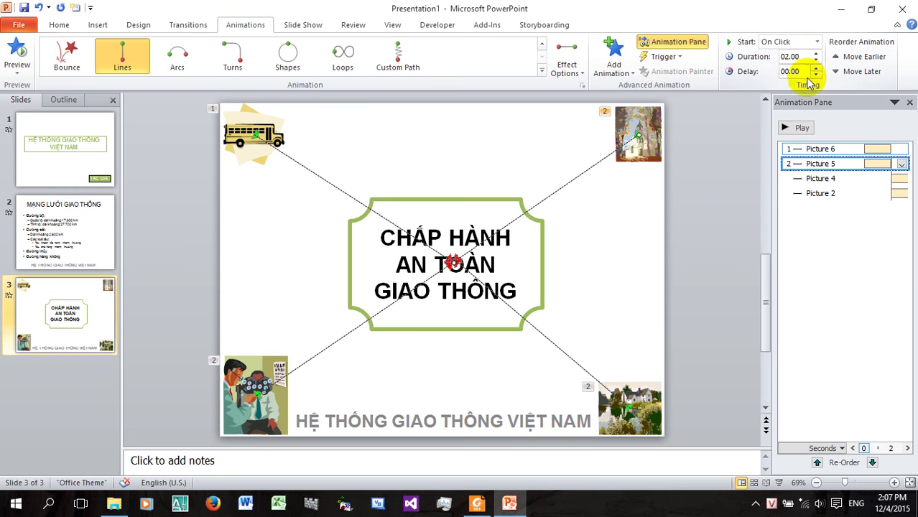
pyautogui.rightClick(803, 167)
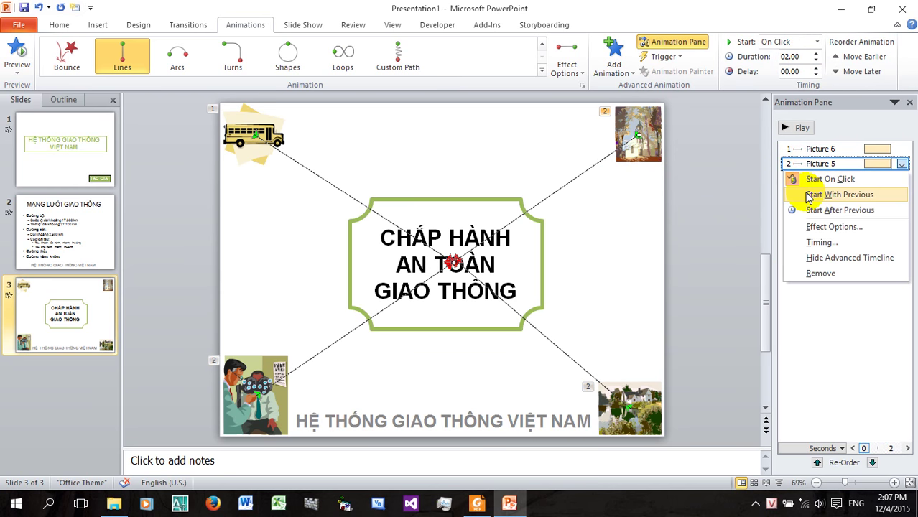
pyautogui.click(797, 199)
pyautogui.click(833, 179)
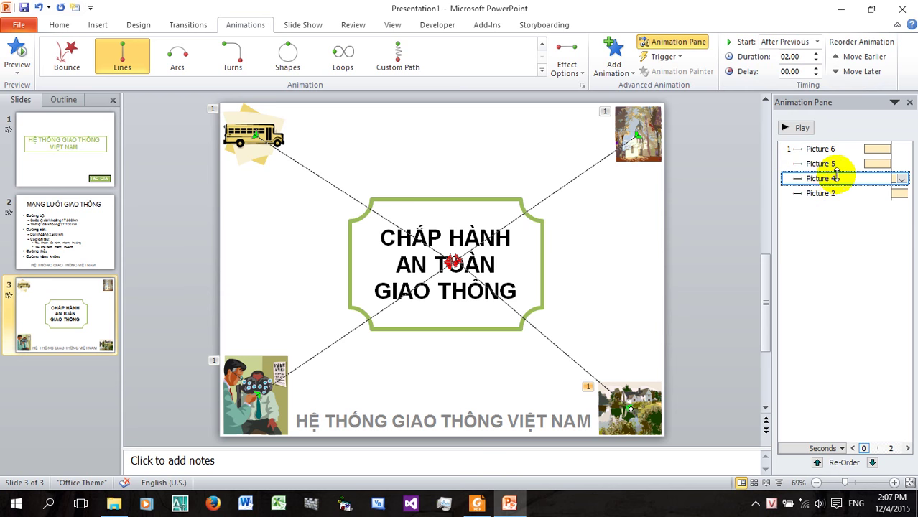
pyautogui.hotkey('ctrl', 'z')
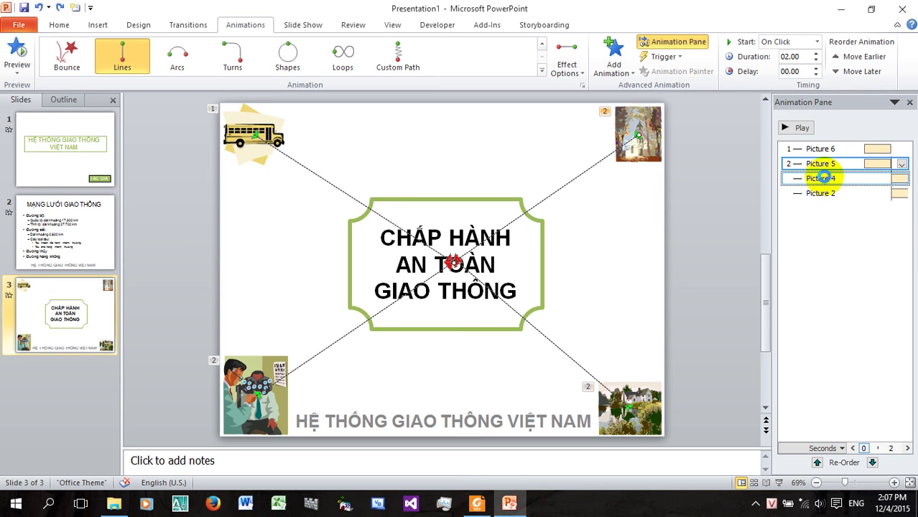
pyautogui.hotkey('ctrl', 'z')
# Select the Picture 4, 5 and 6 animations, then bring up the exam PDF in Foxit Reader
pyautogui.click(819, 164)
pyautogui.click(808, 149)
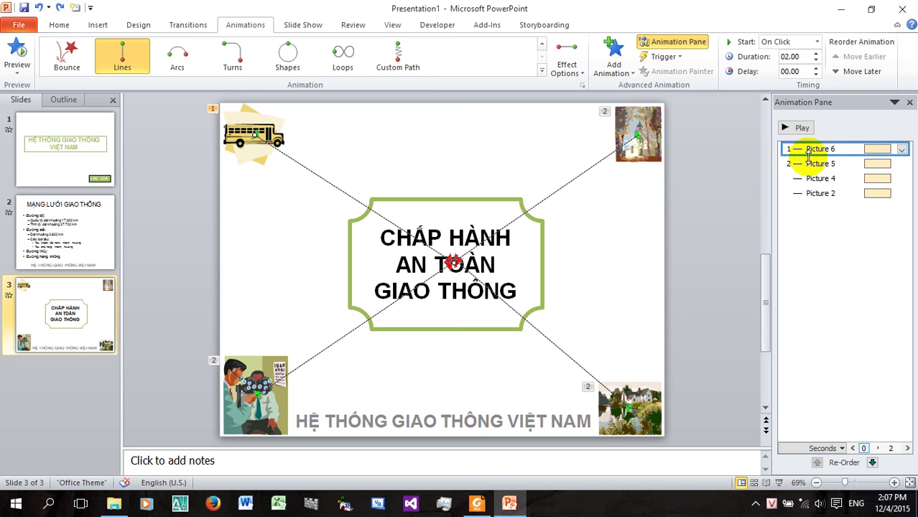
pyautogui.click(805, 194)
pyautogui.click(814, 181)
pyautogui.click(812, 164)
pyautogui.click(808, 149)
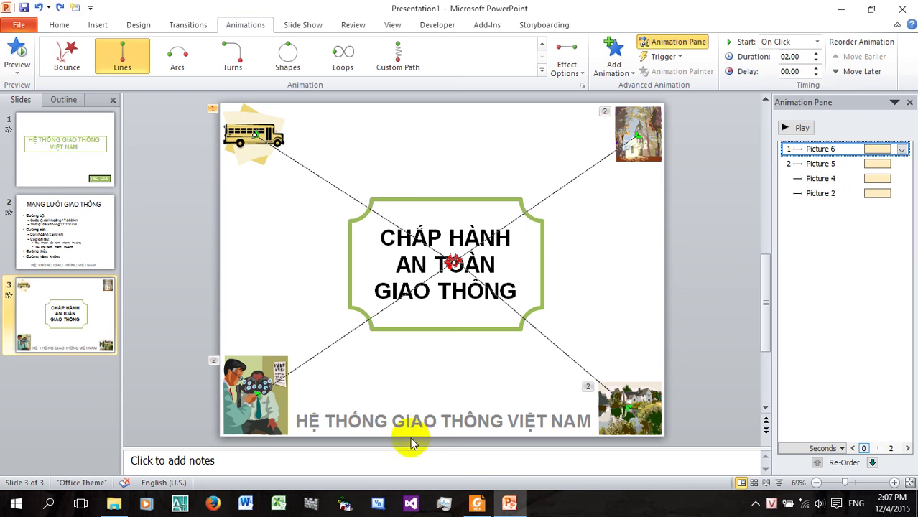
pyautogui.click(475, 505)
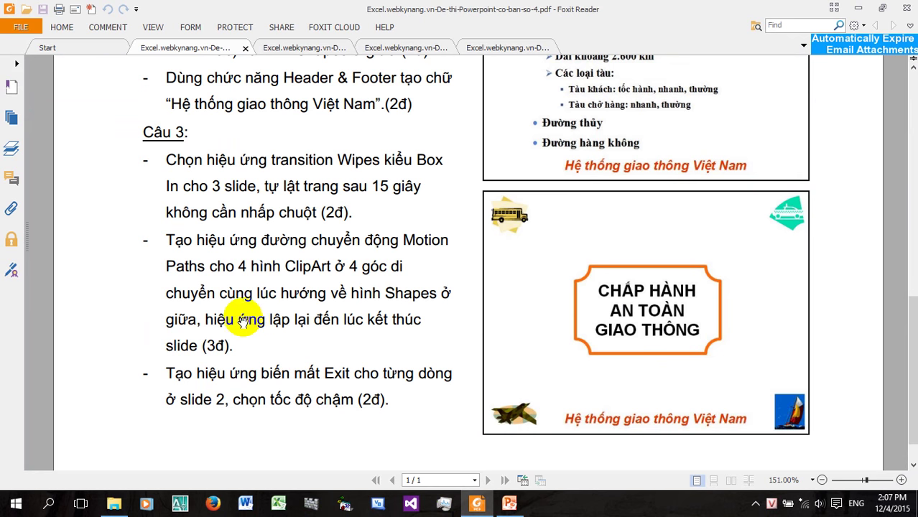
# Set Picture 5 to start With Previous and give all four picture animations a 15.00 duration
pyautogui.click(508, 506)
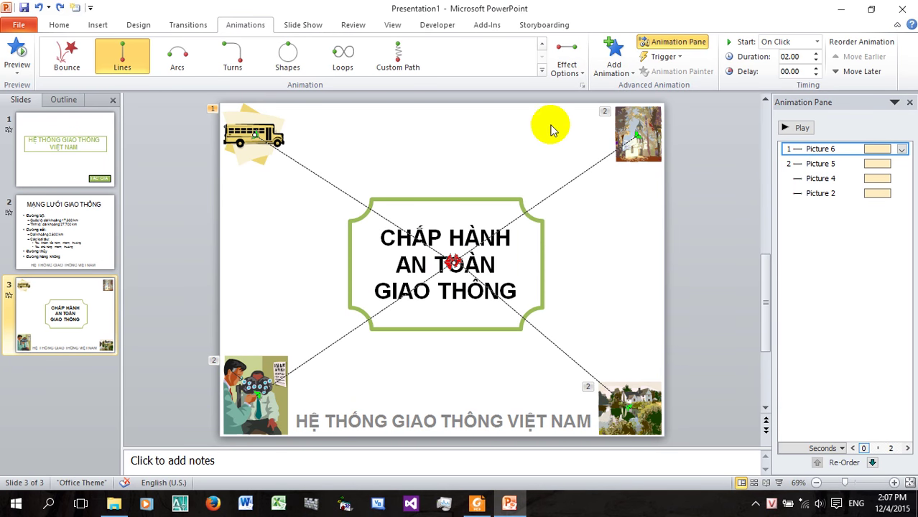
pyautogui.rightClick(799, 164)
pyautogui.click(793, 189)
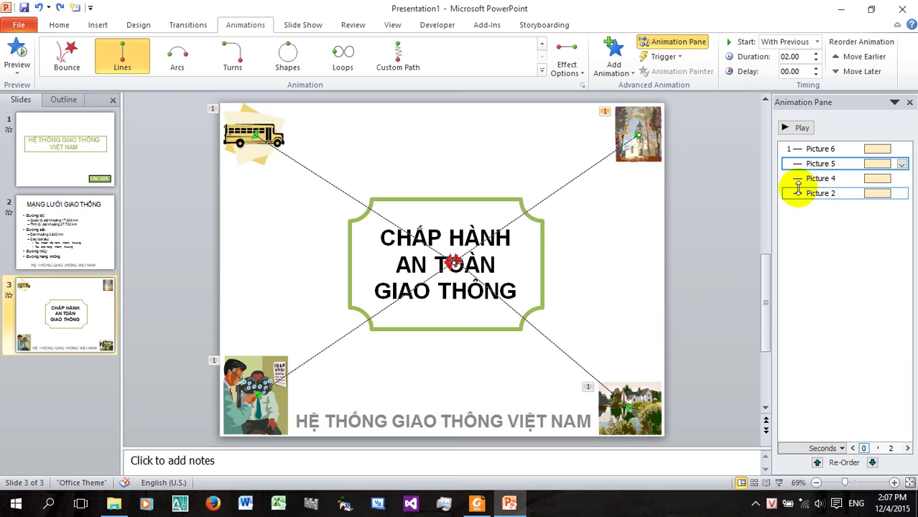
pyautogui.click(795, 151)
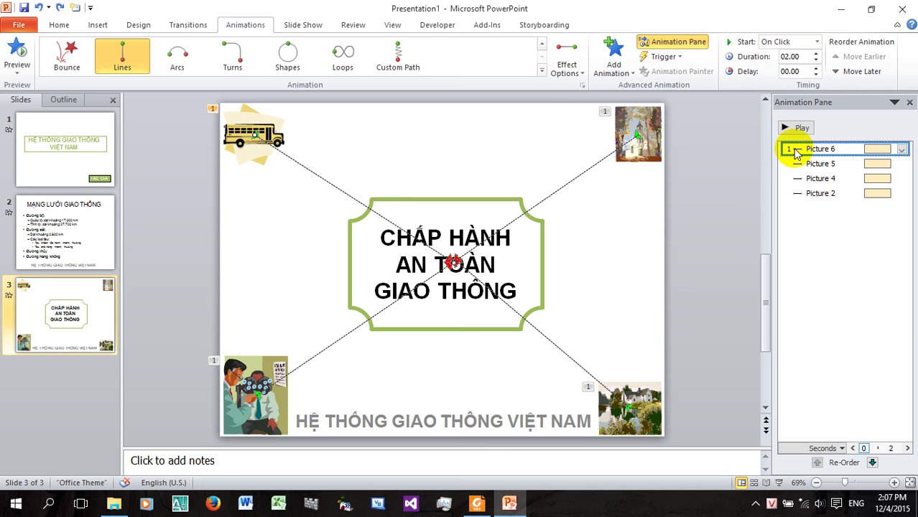
pyautogui.keyDown('shift'); pyautogui.click(798, 193); pyautogui.keyUp('shift')
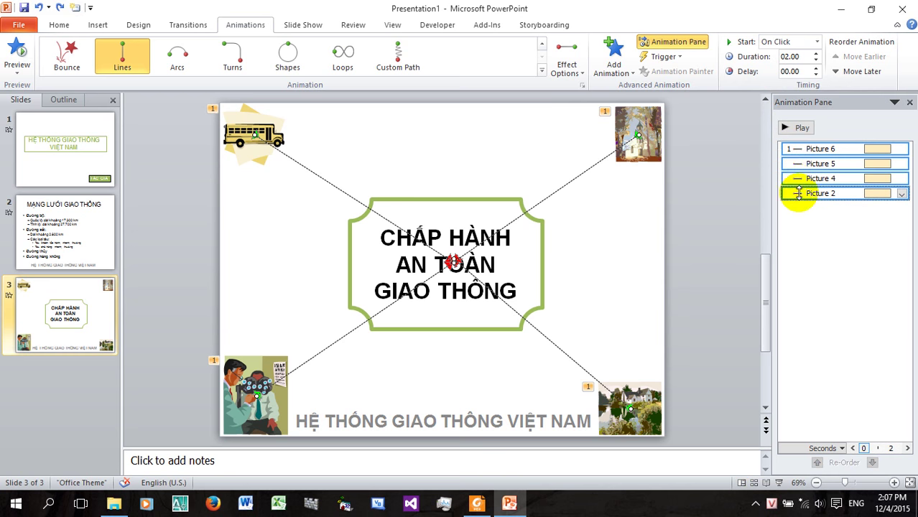
pyautogui.click(784, 56)
pyautogui.write('15')
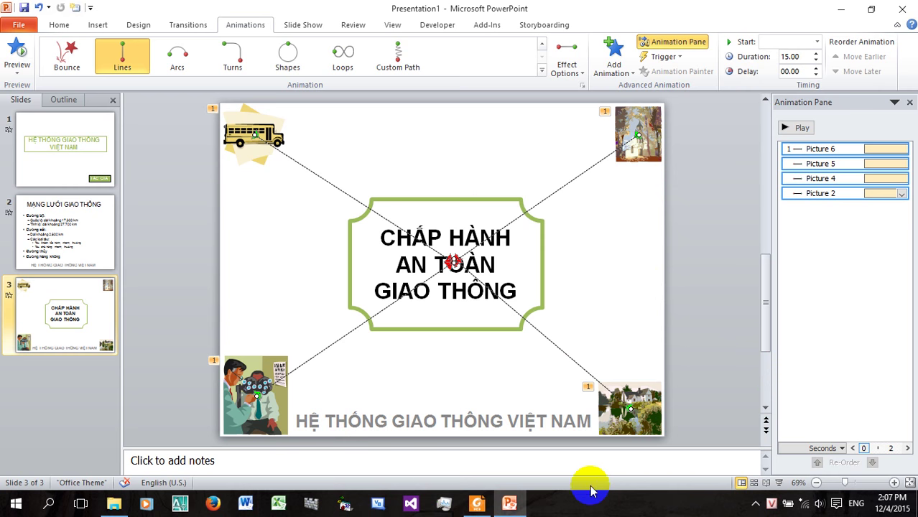
# Scroll the exam PDF to read Câu 3's task on slow Exit effects for slide 2
pyautogui.click(479, 508)
pyautogui.scroll(-1, 325, 307)
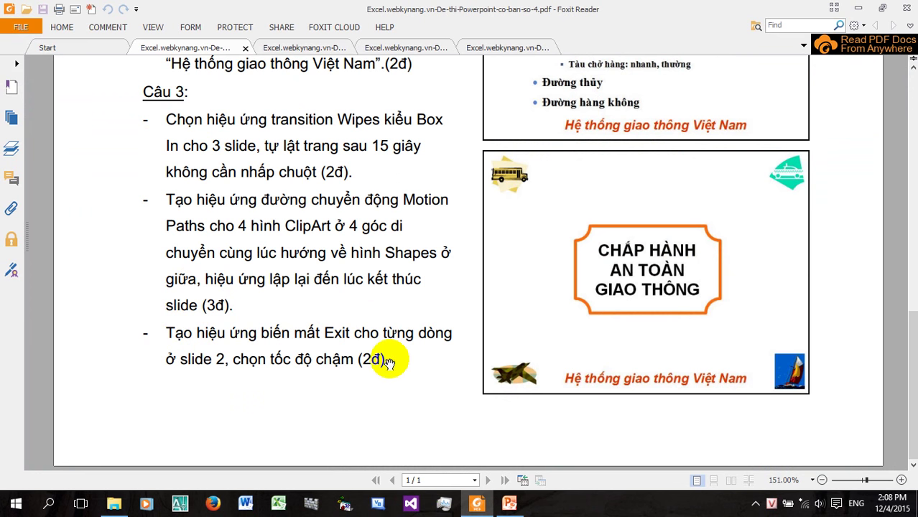
pyautogui.scroll(4, 388, 361)
pyautogui.scroll(-3, 400, 364)
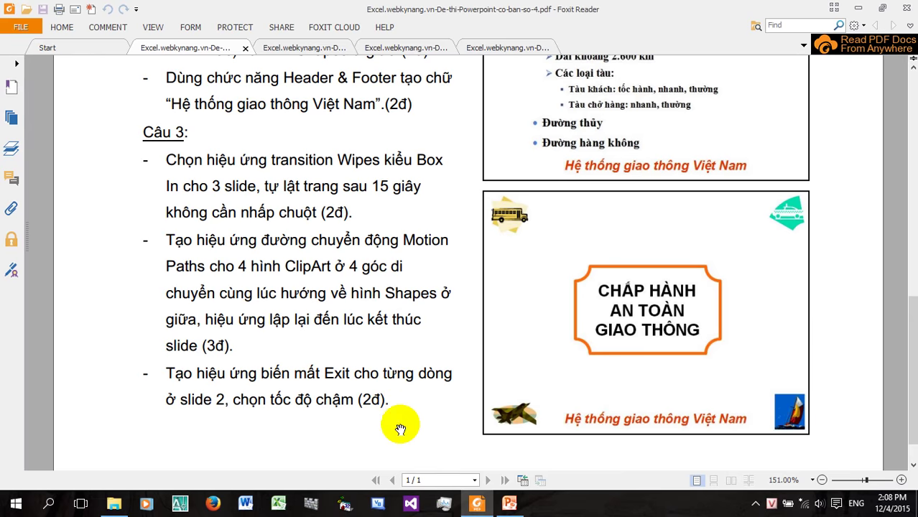
# On slide 2, select the entire MẠNG LƯỚI GIAO THÔNG title text after rechecking the exam PDF
pyautogui.press('pageup')
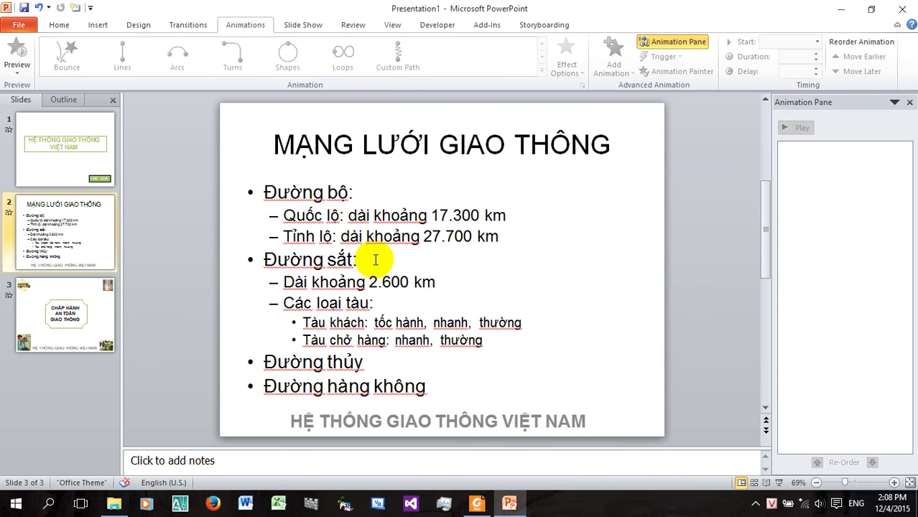
pyautogui.click(420, 237)
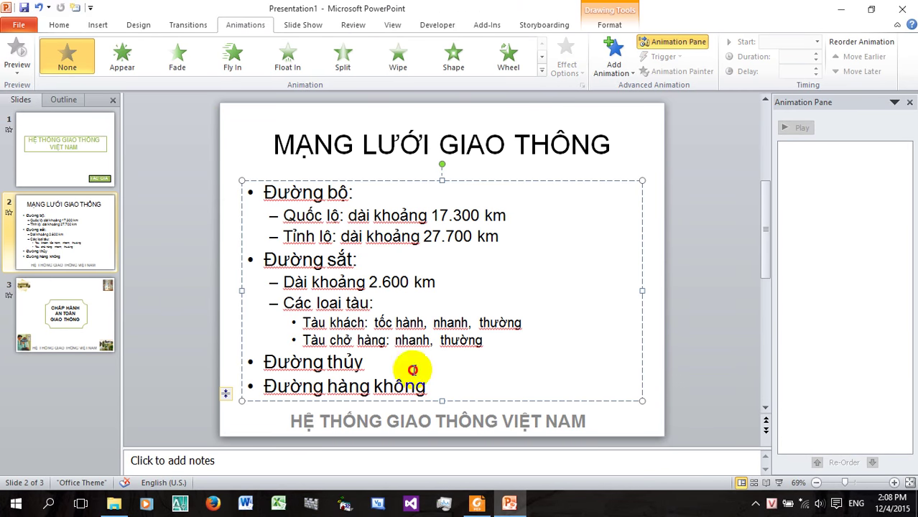
pyautogui.hotkey('ctrl', 'a')
pyautogui.moveTo(274, 144); pyautogui.dragTo(313, 144)
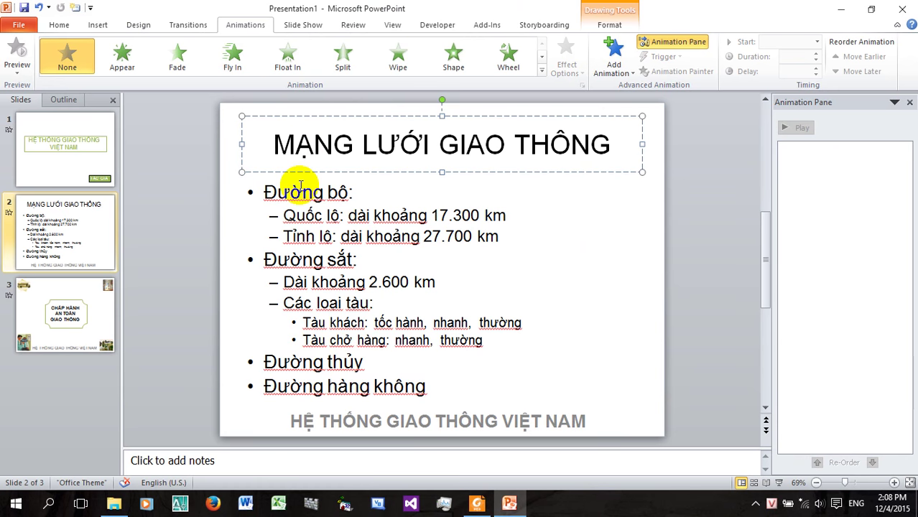
pyautogui.hotkey('ctrl', 'a')
pyautogui.click(355, 214)
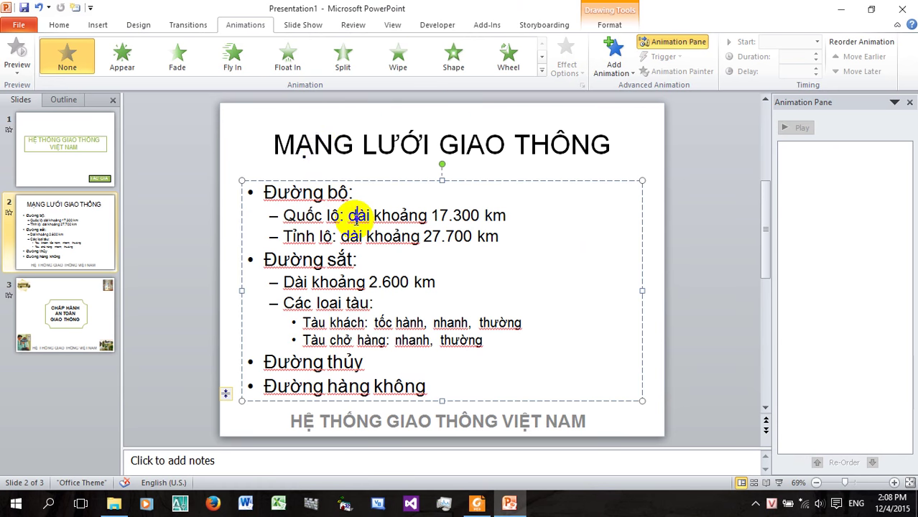
pyautogui.click(316, 149)
pyautogui.hotkey('ctrl', 'a')
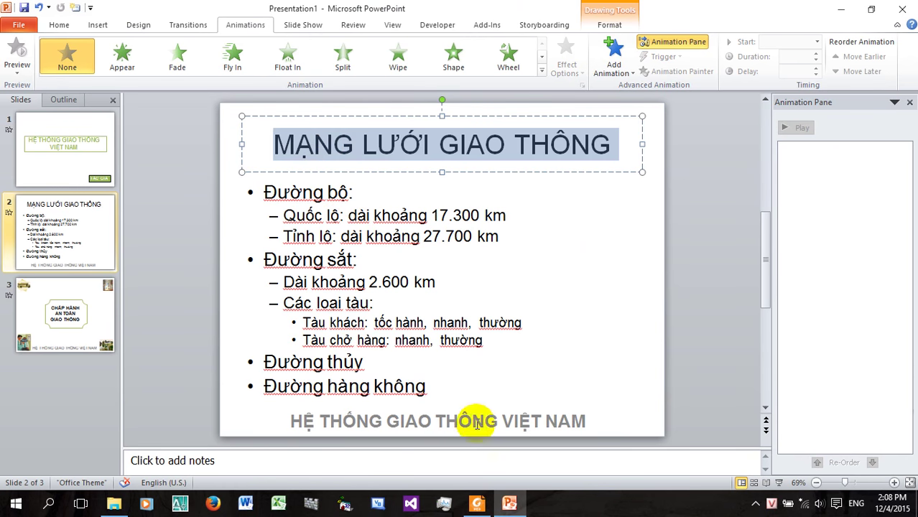
pyautogui.click(478, 506)
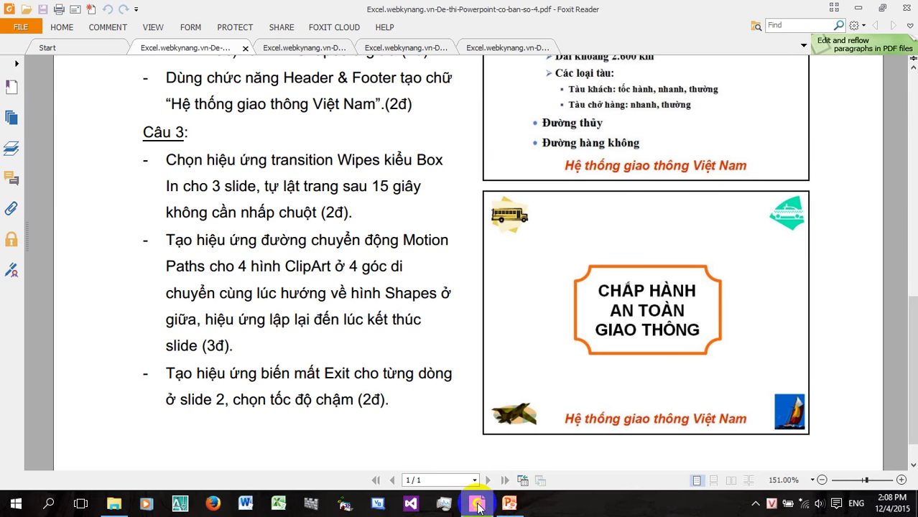
pyautogui.click(479, 506)
# Add the Blinds effect from More Exit Effects to the selected title
pyautogui.click(612, 53)
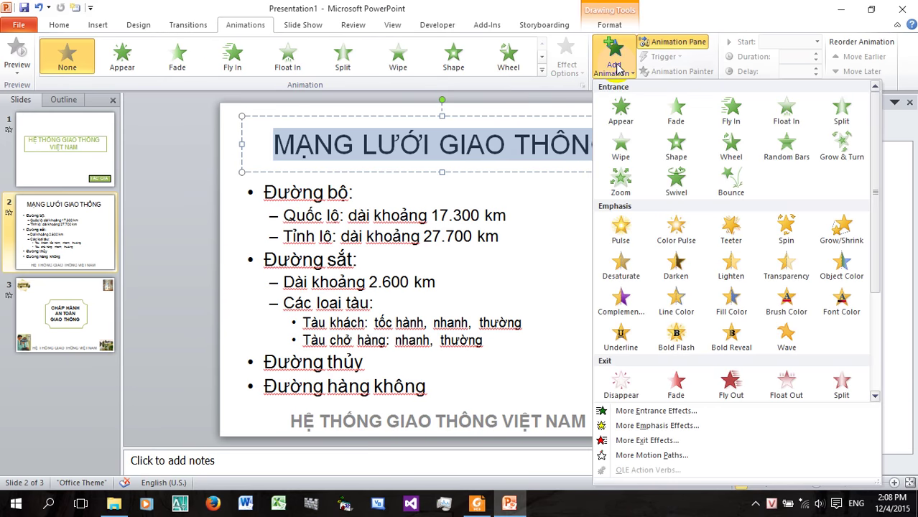
pyautogui.click(642, 440)
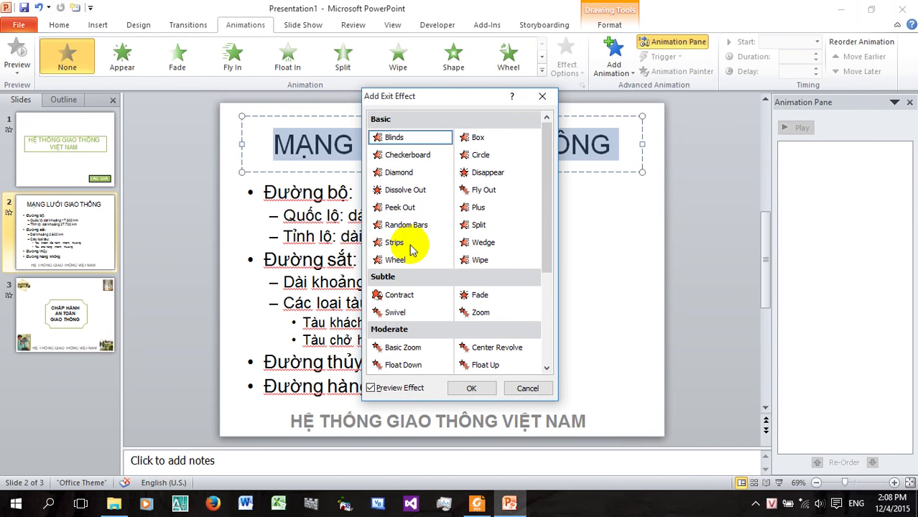
pyautogui.click(401, 138)
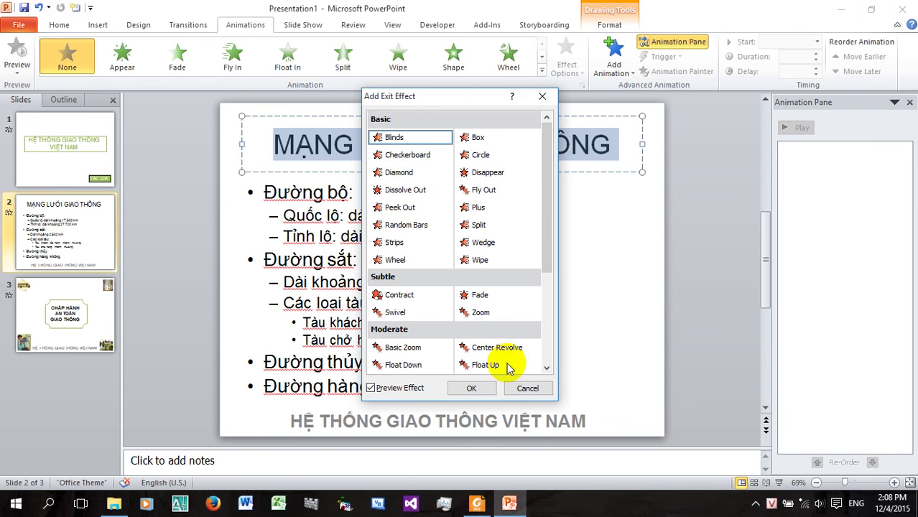
pyautogui.click(477, 386)
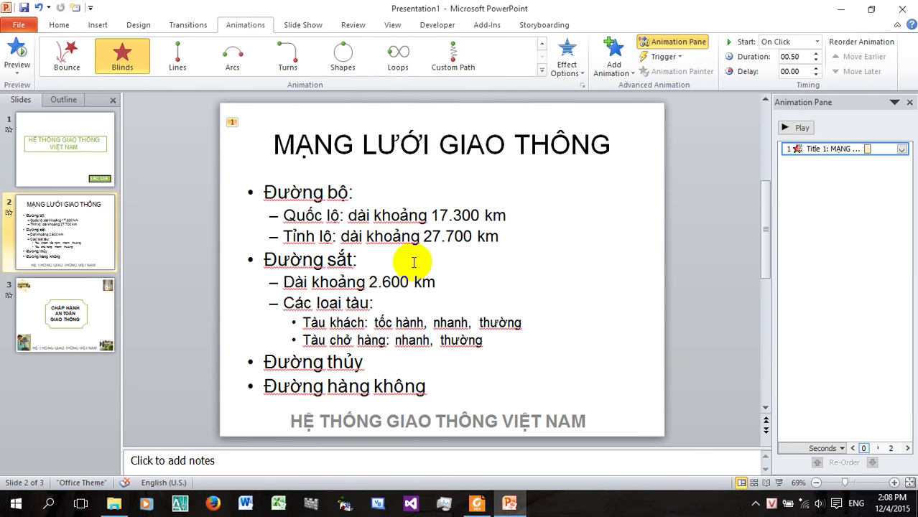
# Apply the Blinds exit effect to all of slide 2's bulleted body lines
pyautogui.click(428, 388)
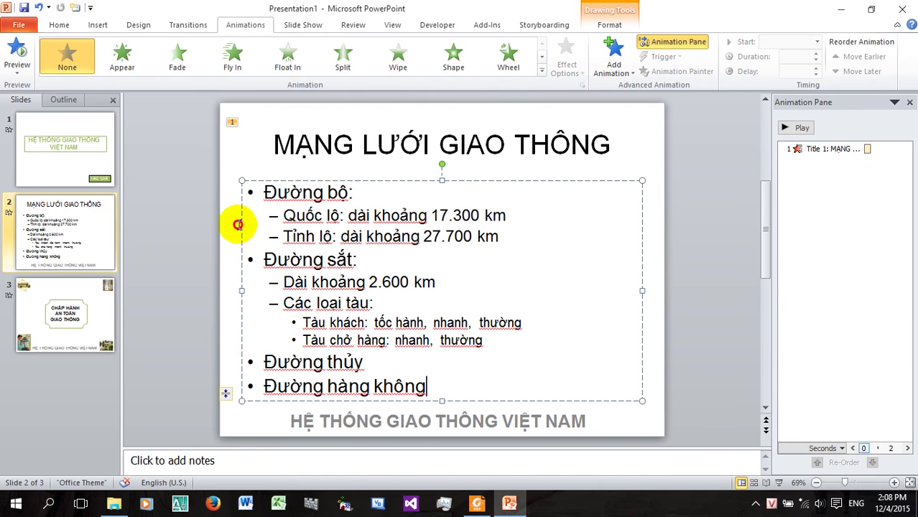
pyautogui.hotkey('ctrl', 'a')
pyautogui.click(614, 54)
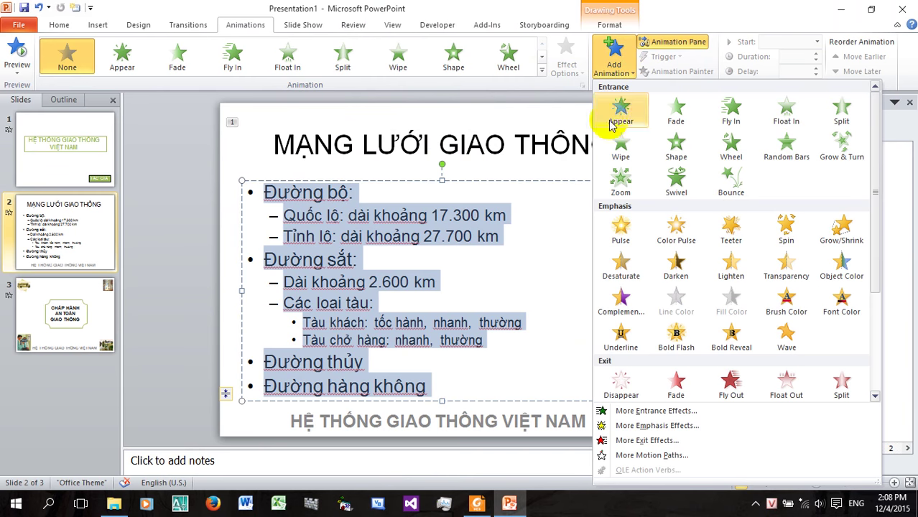
pyautogui.click(671, 441)
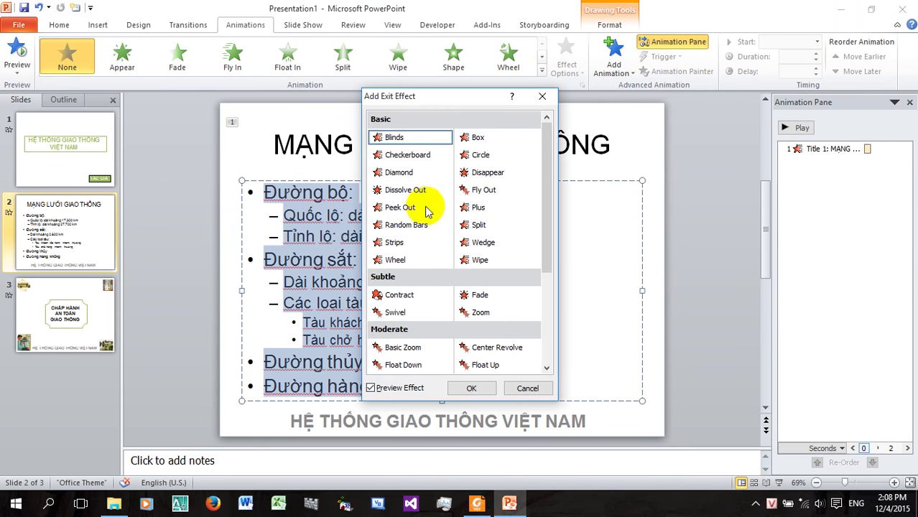
pyautogui.doubleClick(414, 141)
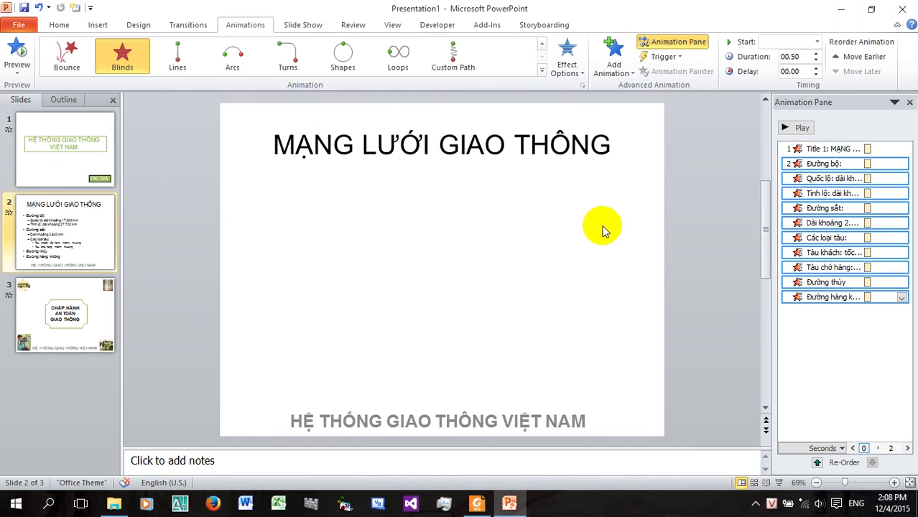
# Make the body lines' Blinds effect start With Previous and preview the slide's animations twice
pyautogui.click(791, 164)
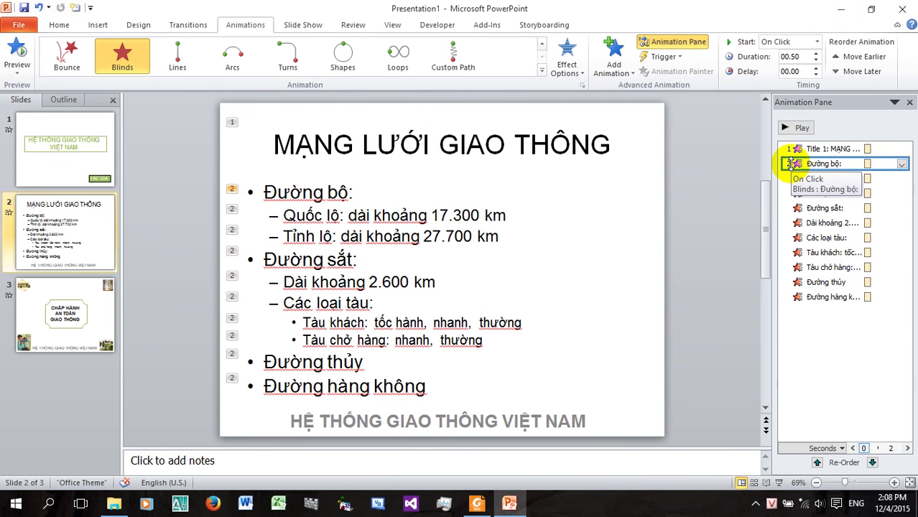
pyautogui.rightClick(792, 165)
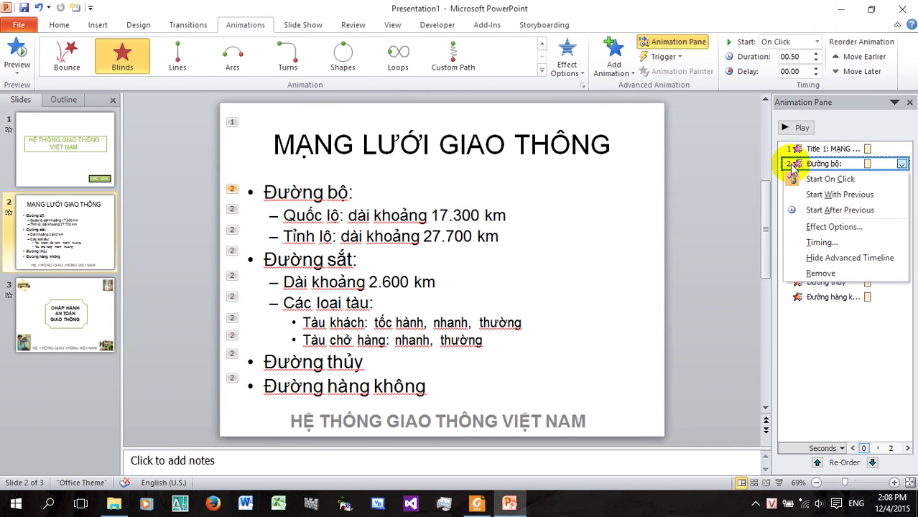
pyautogui.click(794, 194)
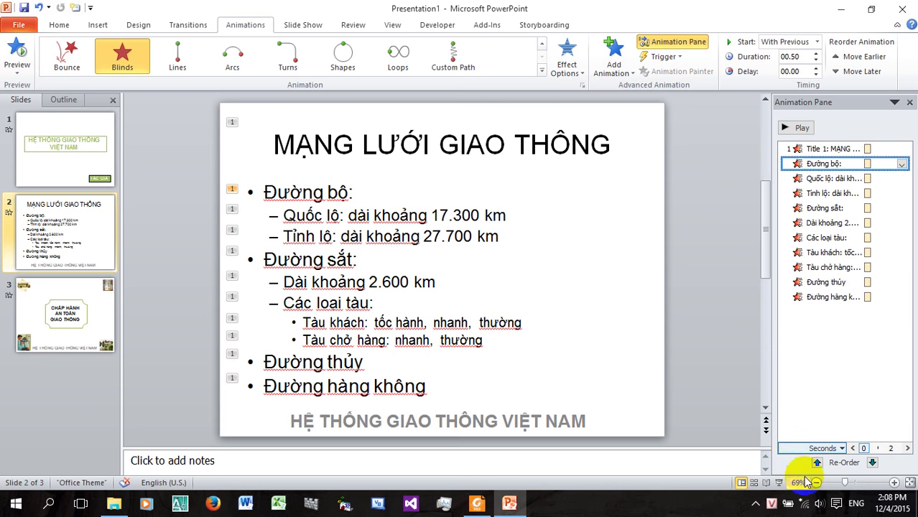
pyautogui.click(784, 128)
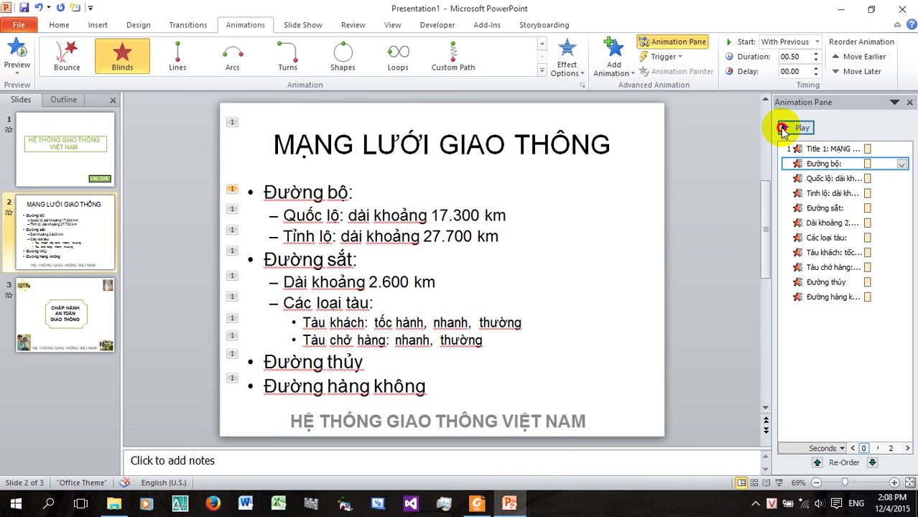
pyautogui.click(784, 128)
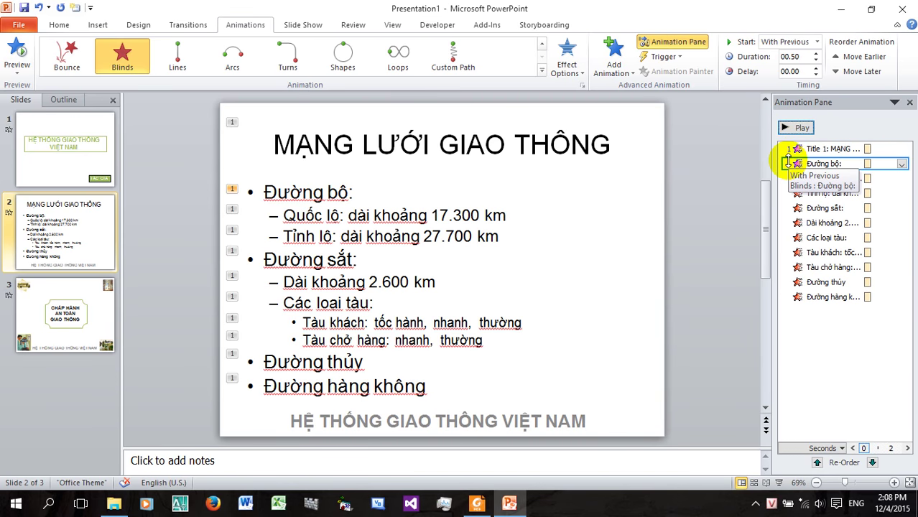
# Select the title's exit animation, dismiss the Add Animation list unchanged, and show slide 1
pyautogui.click(789, 148)
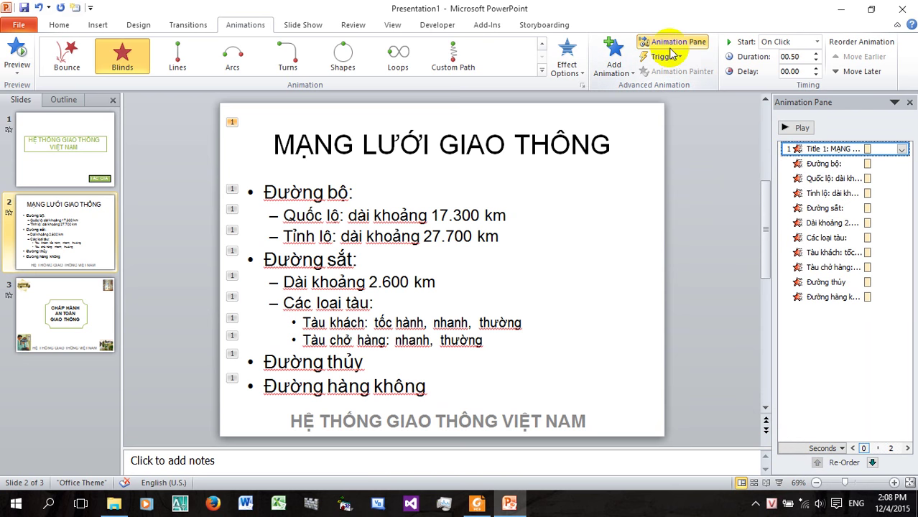
pyautogui.click(614, 54)
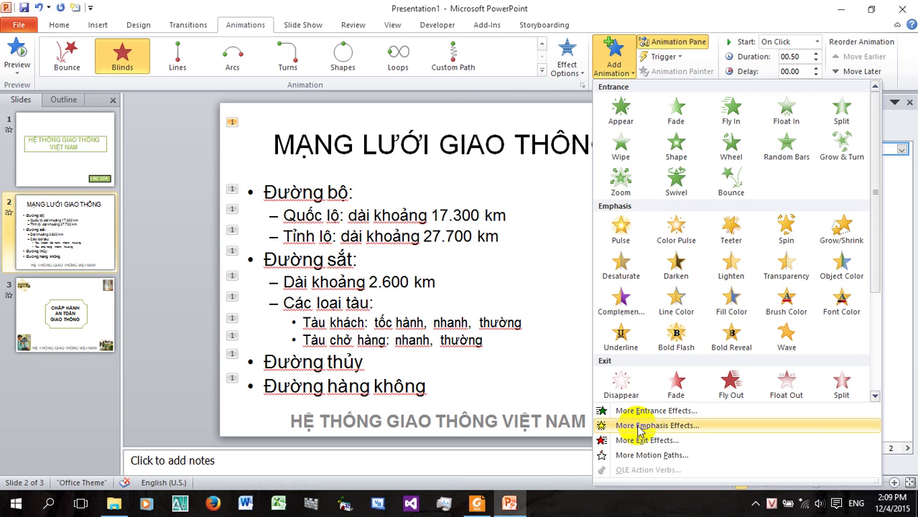
pyautogui.click(86, 176)
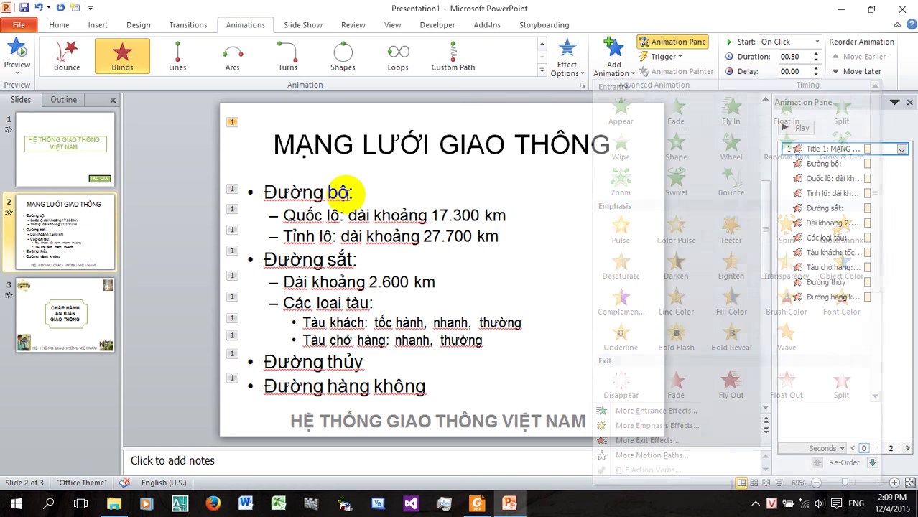
pyautogui.click(105, 148)
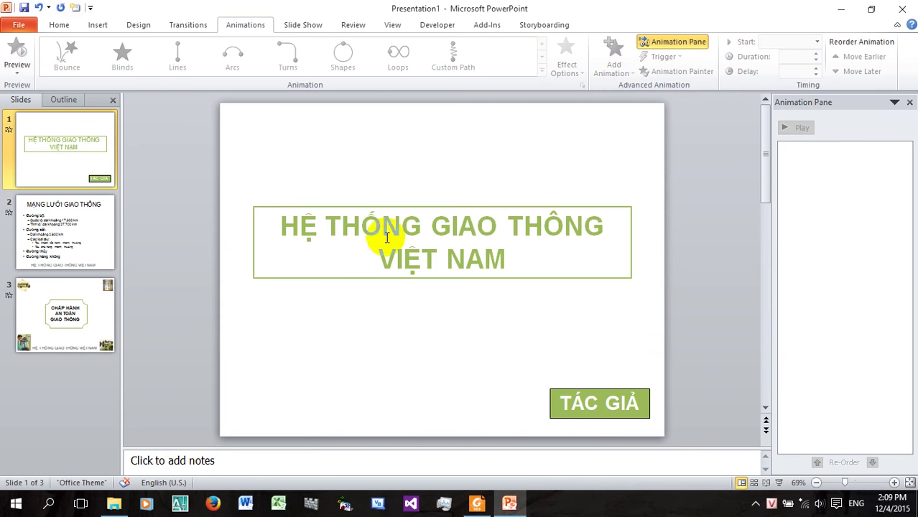
# Select slide 1's title text and add the Darken emphasis animation
pyautogui.click(381, 230)
pyautogui.moveTo(510, 254); pyautogui.dragTo(256, 211)
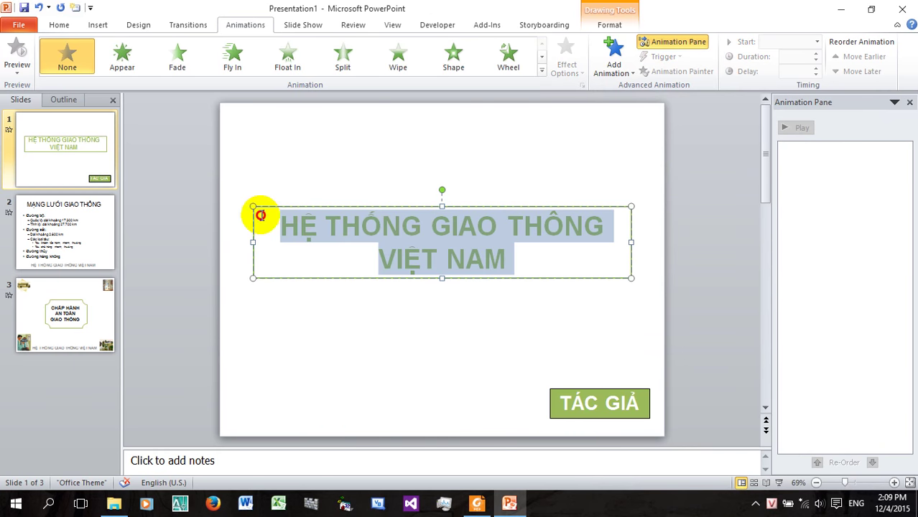
pyautogui.click(610, 64)
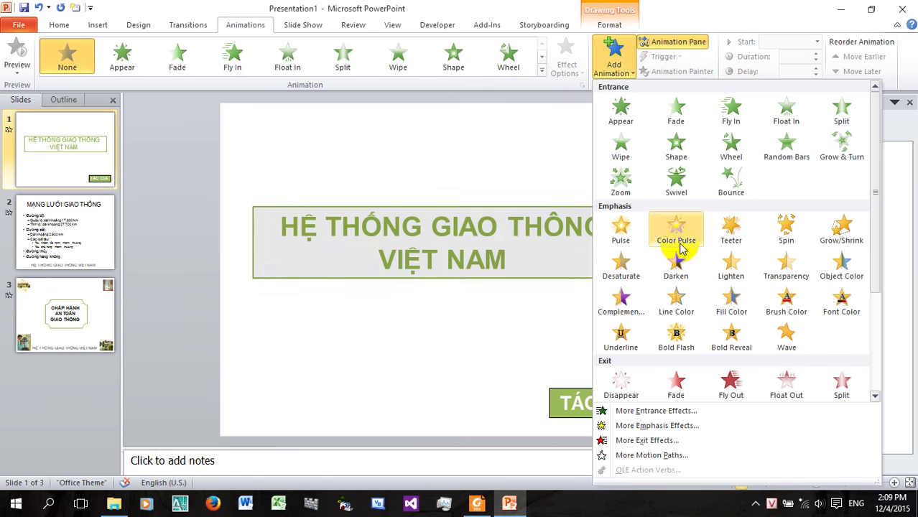
pyautogui.click(675, 278)
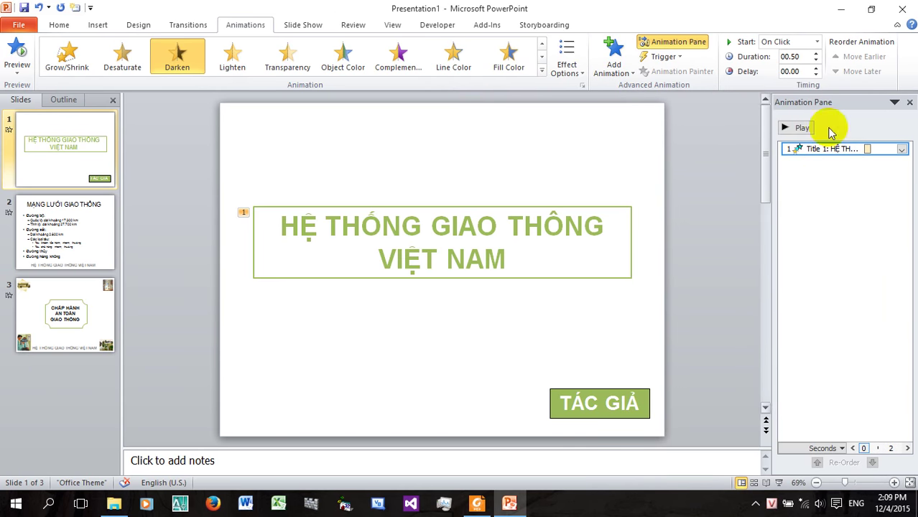
# Run the slide show to check the Darken effect, review its effect options, then show slide 2
pyautogui.click(776, 484)
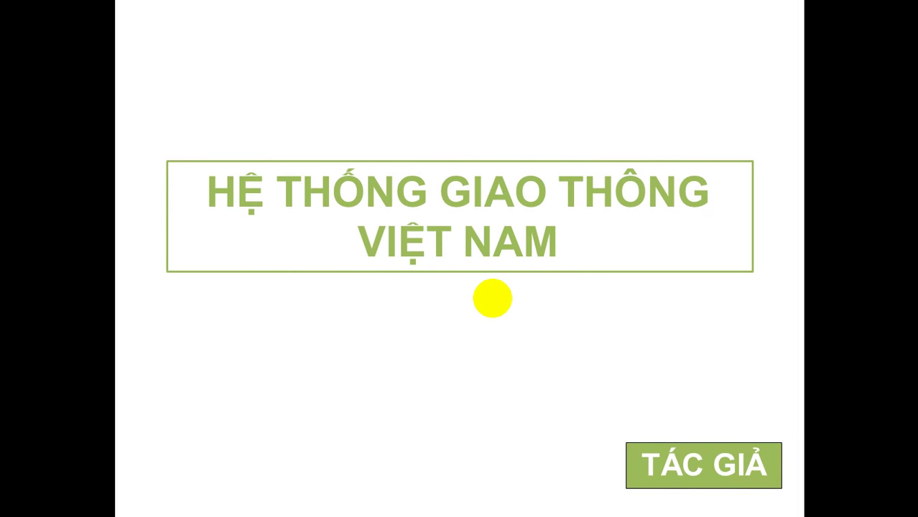
pyautogui.click(493, 299)
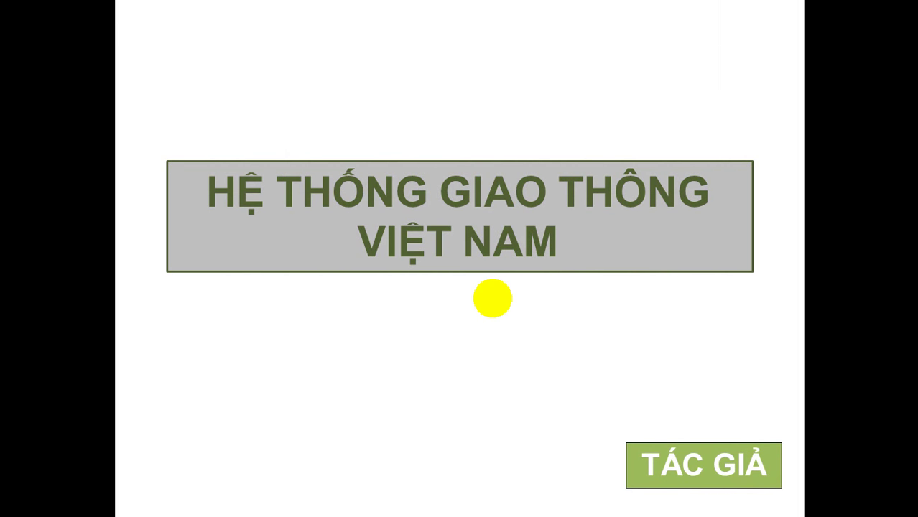
pyautogui.click(493, 299)
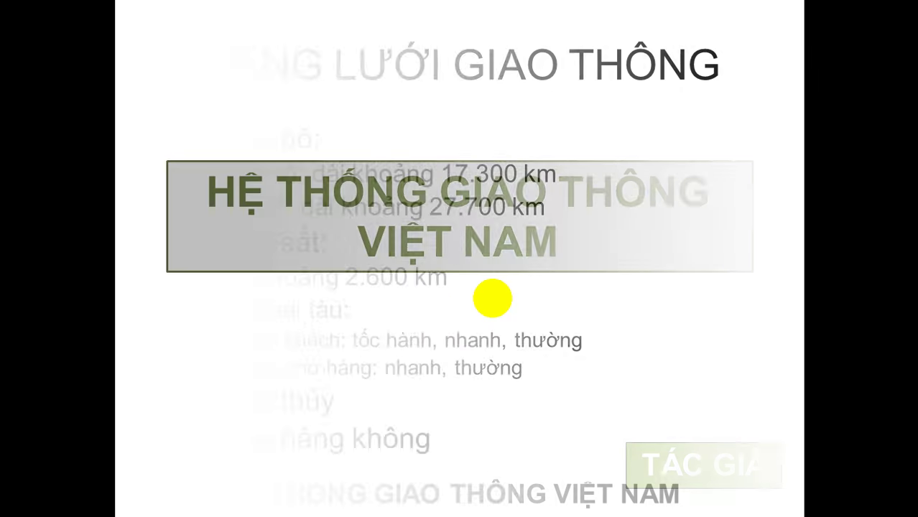
pyautogui.press('Escape')
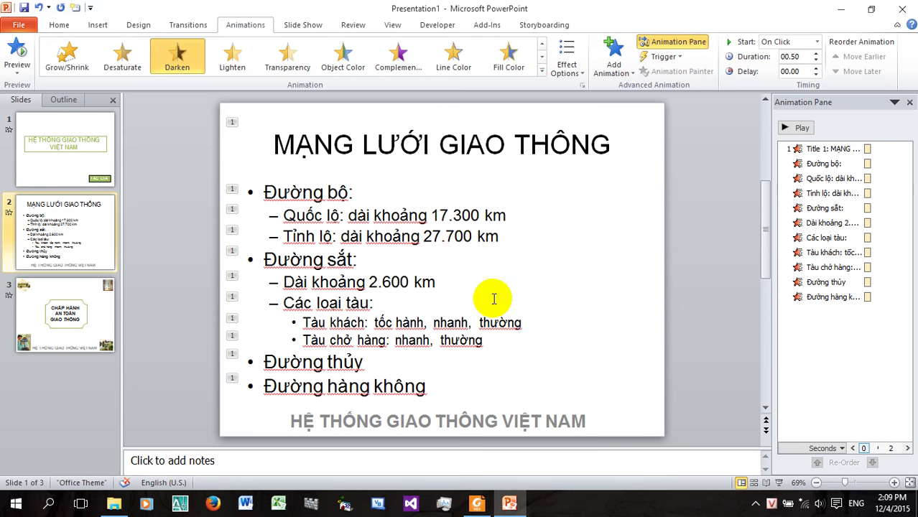
pyautogui.click(94, 148)
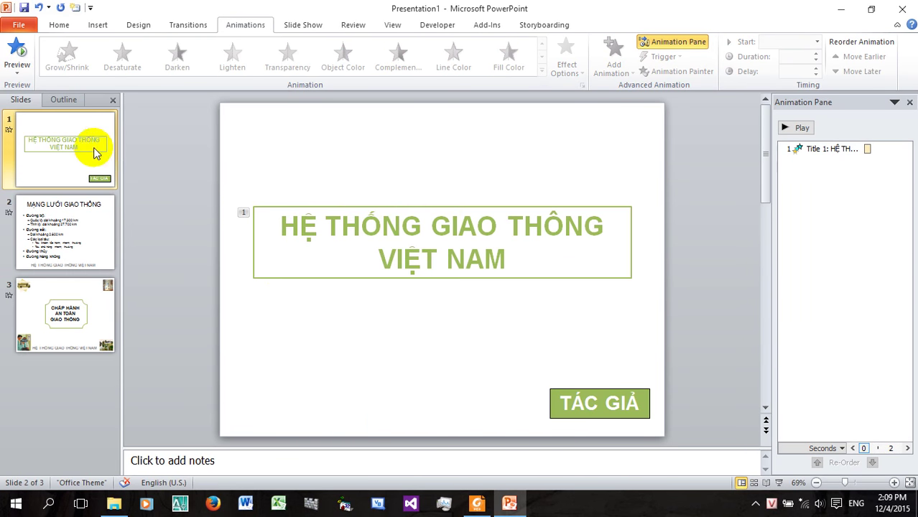
pyautogui.click(450, 227)
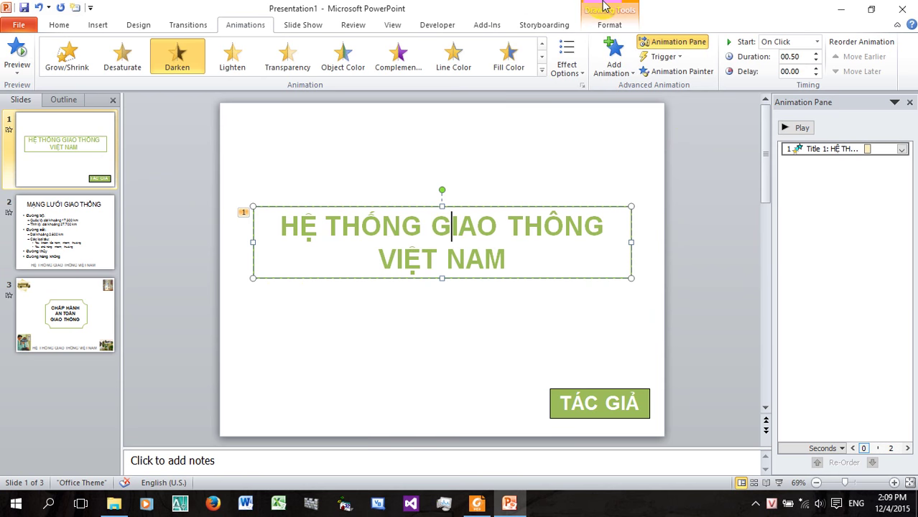
pyautogui.click(577, 78)
pyautogui.click(79, 245)
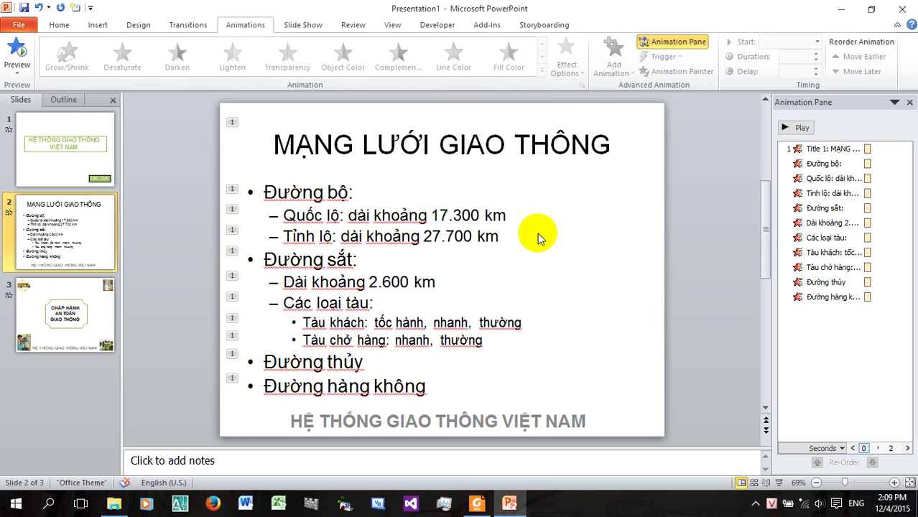
pyautogui.click(421, 254)
pyautogui.click(431, 387)
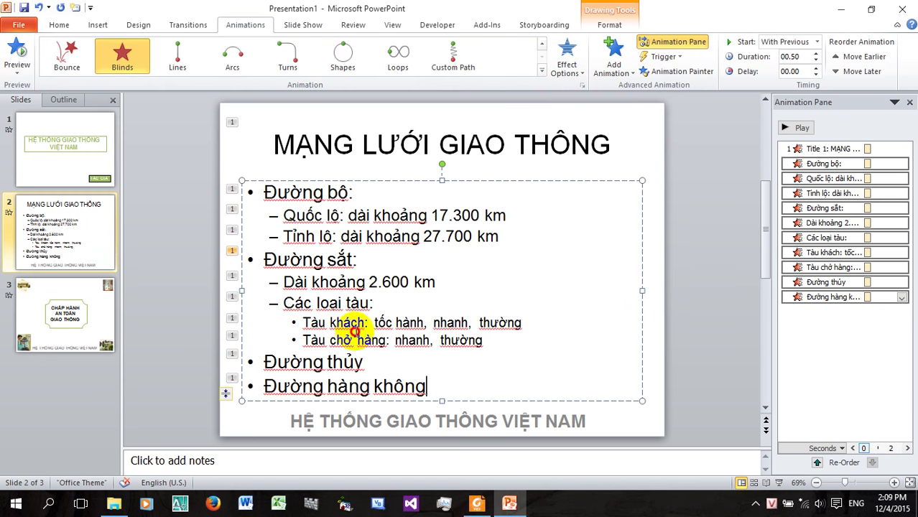
pyautogui.hotkey('ctrl', 'a')
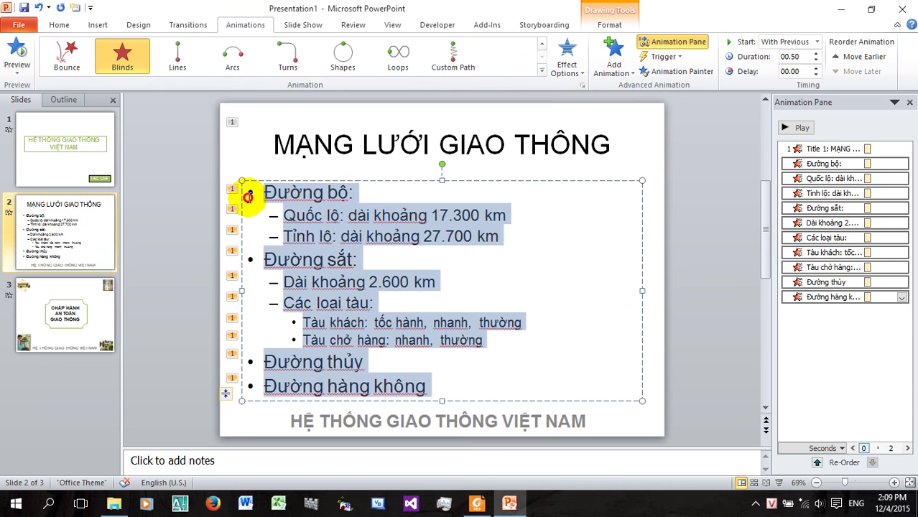
pyautogui.click(561, 72)
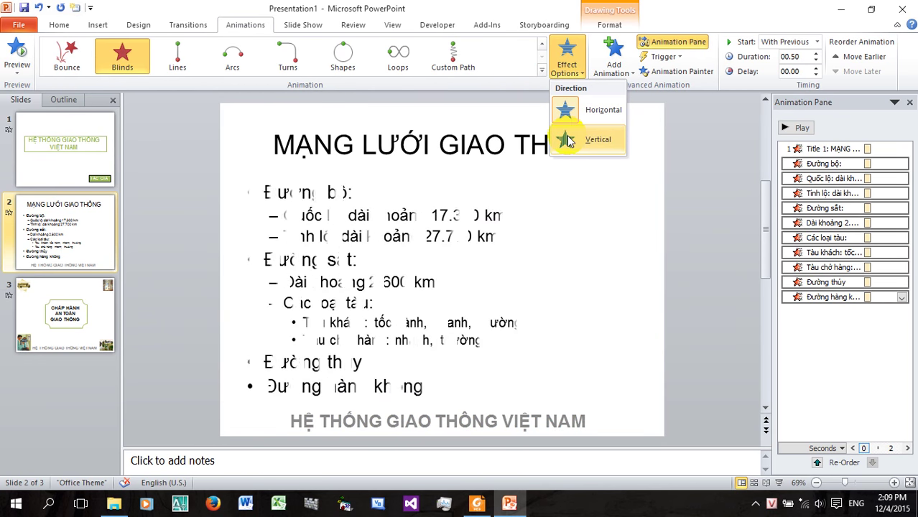
pyautogui.click(495, 309)
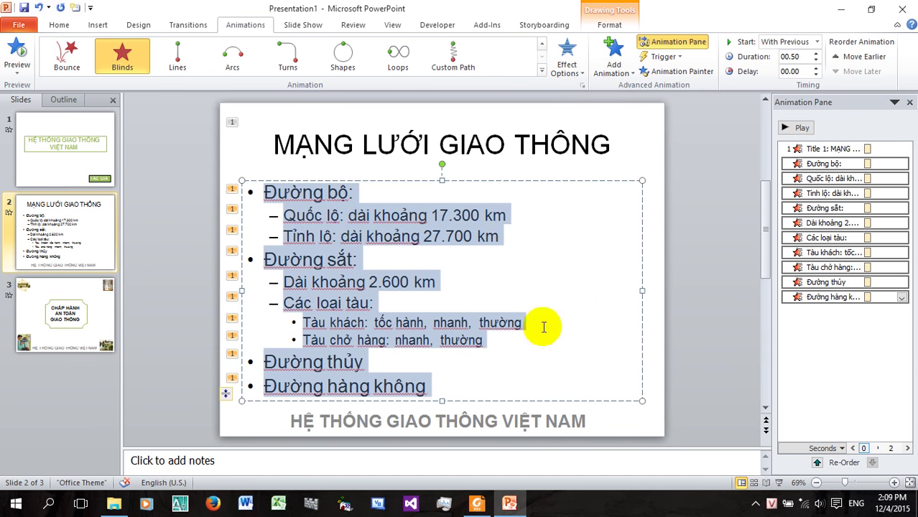
pyautogui.click(99, 319)
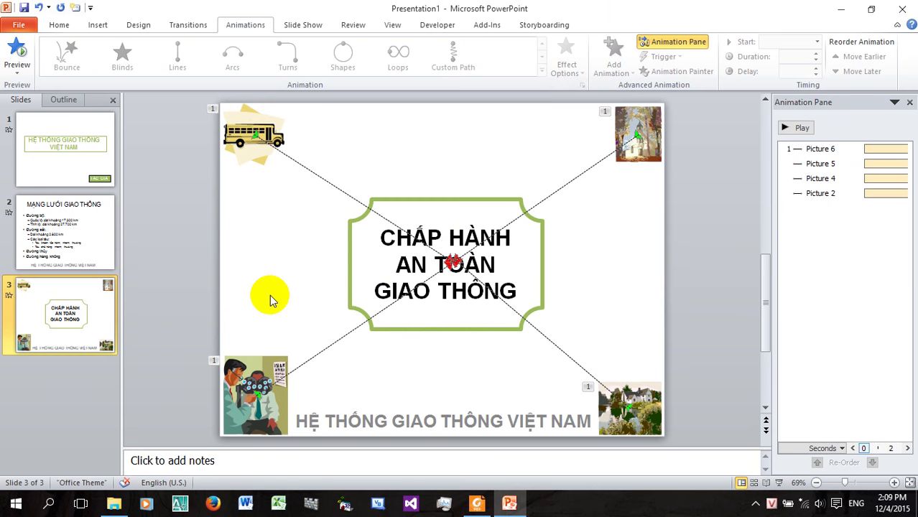
pyautogui.click(46, 237)
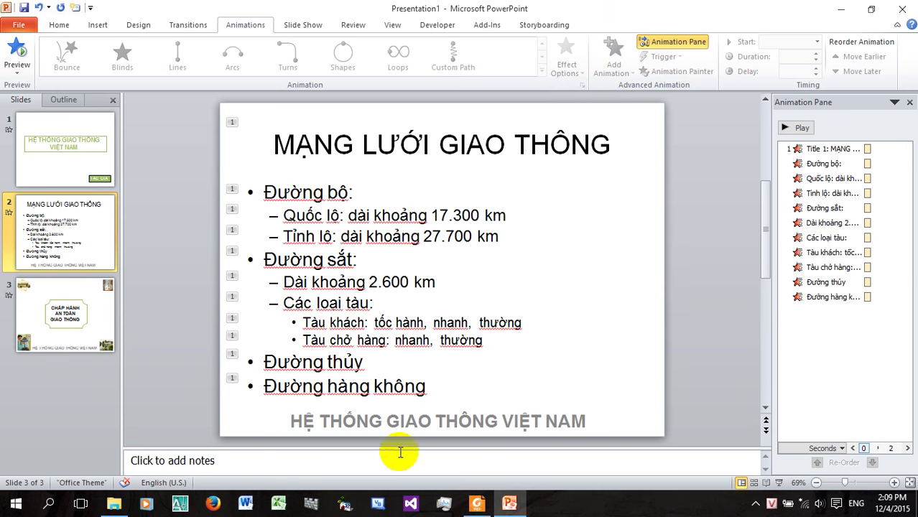
pyautogui.click(472, 503)
pyautogui.moveTo(447, 401); pyautogui.dragTo(449, 351)
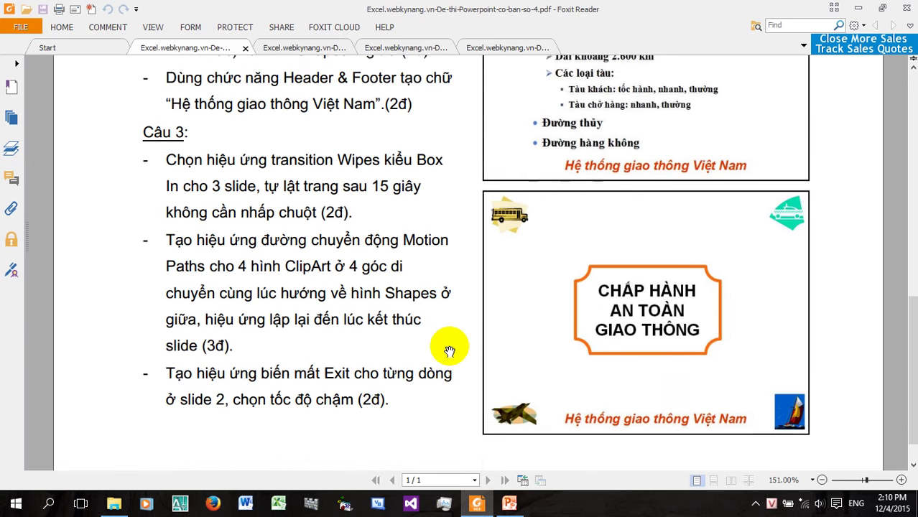
pyautogui.scroll(2, 447, 344)
pyautogui.scroll(1, 447, 352)
pyautogui.scroll(3, 447, 353)
pyautogui.scroll(1, 431, 349)
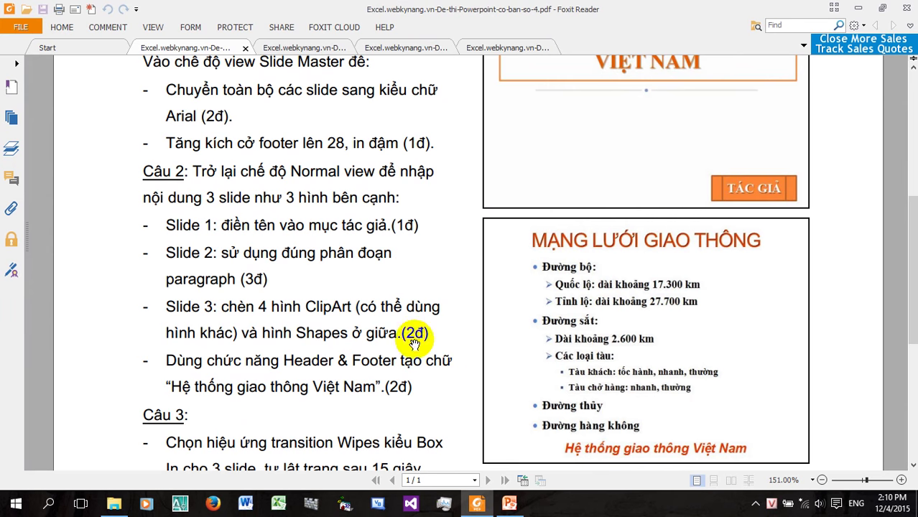
pyautogui.click(284, 49)
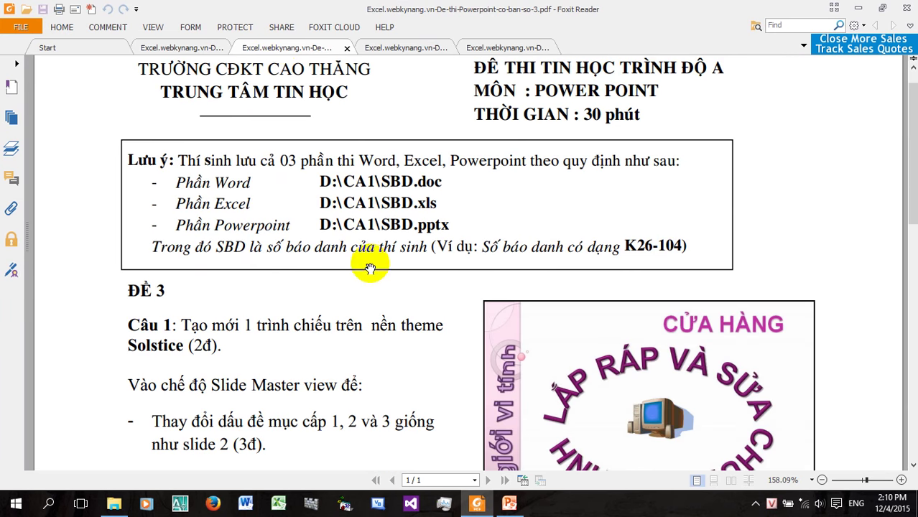
pyautogui.scroll(-4, 373, 262)
pyautogui.scroll(-1, 445, 251)
pyautogui.scroll(-1, 539, 225)
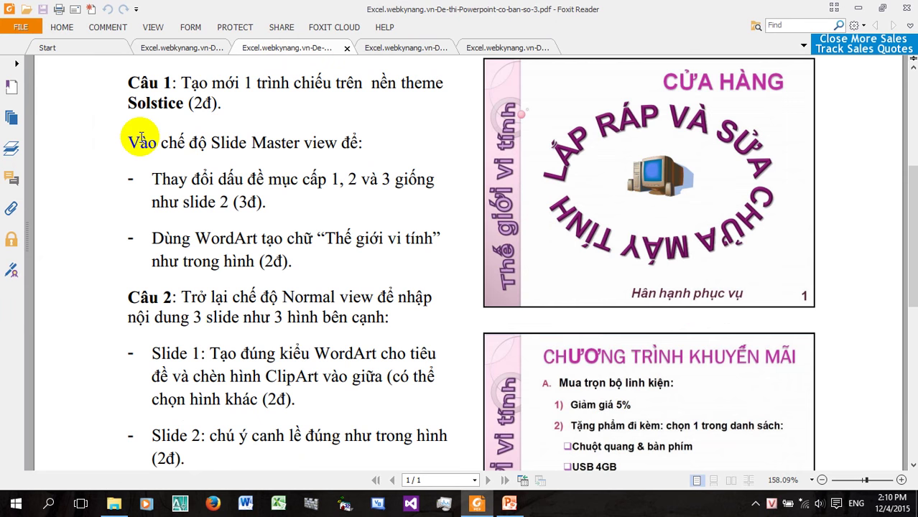
pyautogui.click(202, 47)
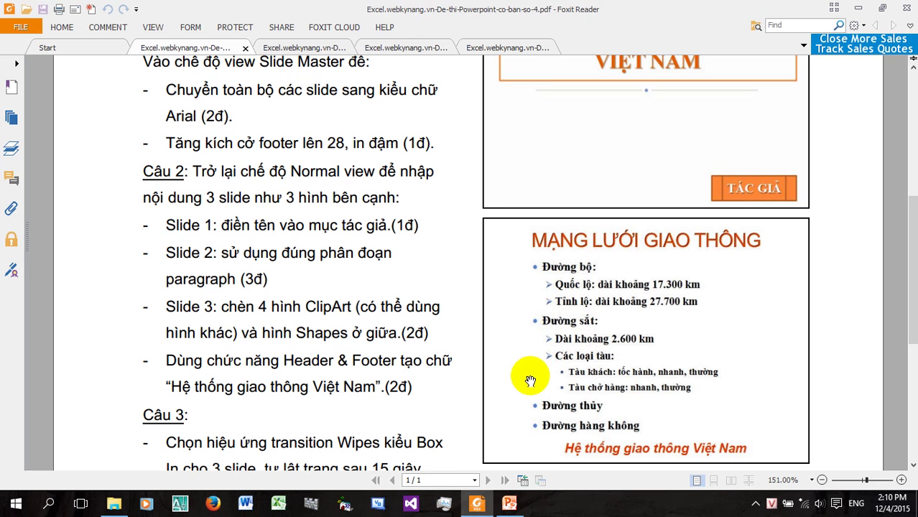
pyautogui.click(510, 503)
pyautogui.click(346, 260)
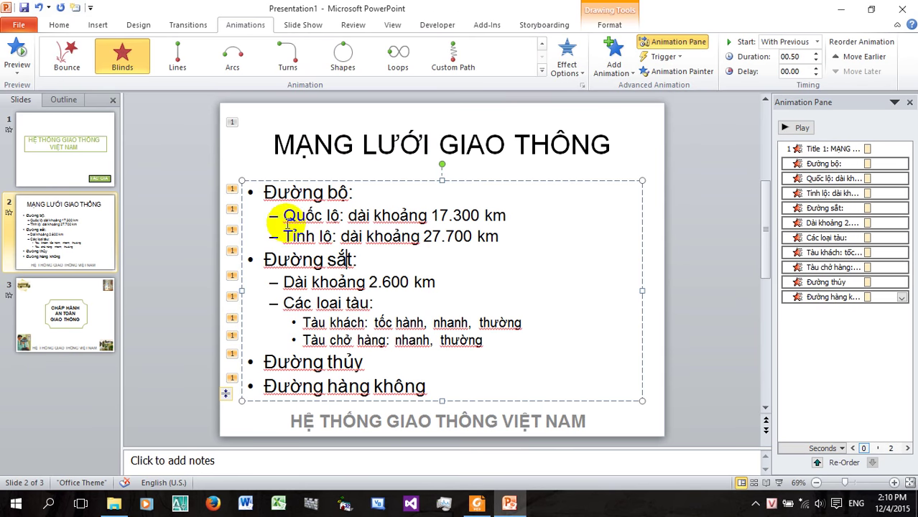
pyautogui.click(272, 223)
pyautogui.click(317, 281)
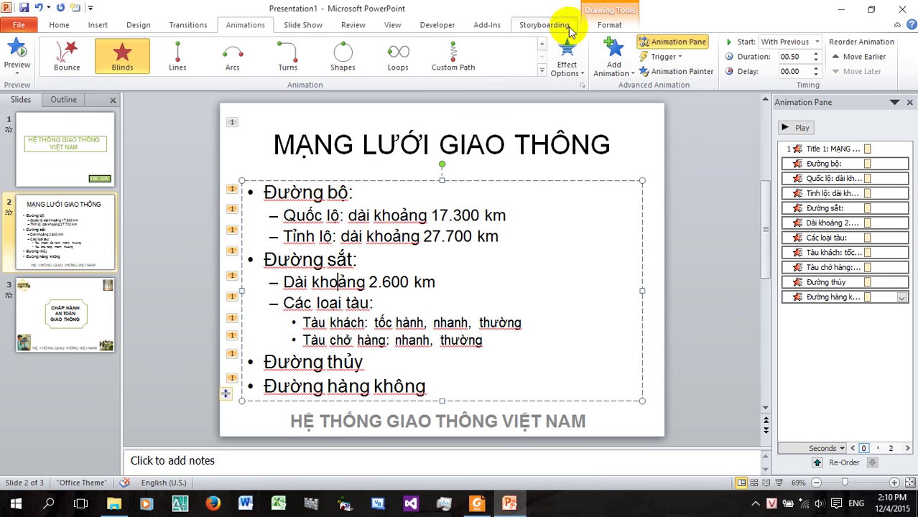
# Open the slide master and give its Second level text an arrow bullet
pyautogui.click(59, 24)
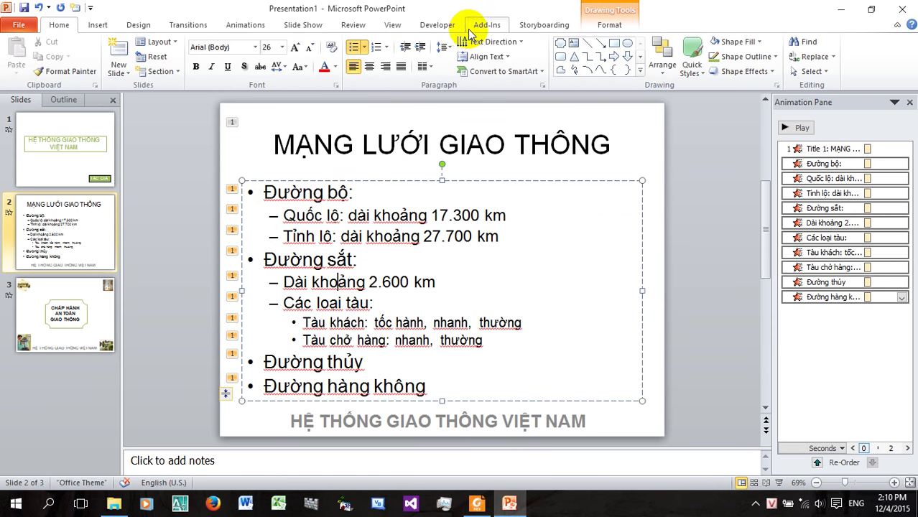
pyautogui.click(392, 25)
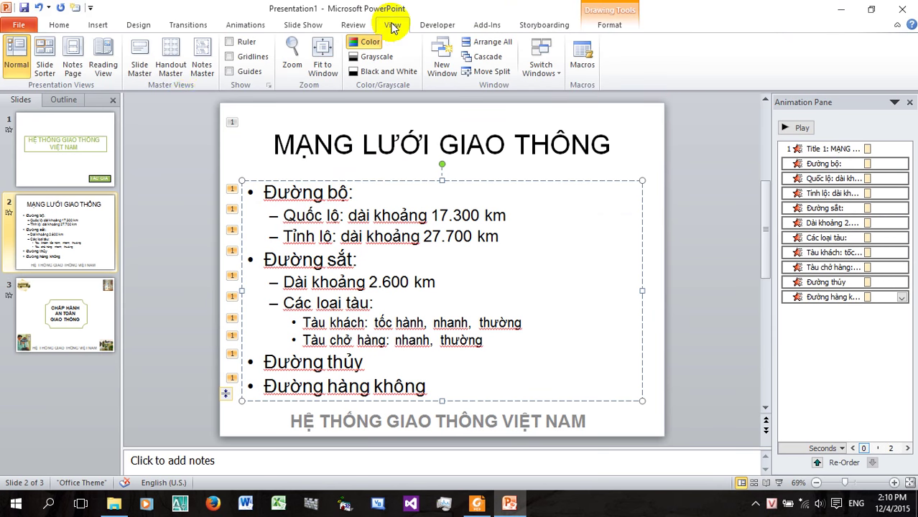
pyautogui.click(140, 62)
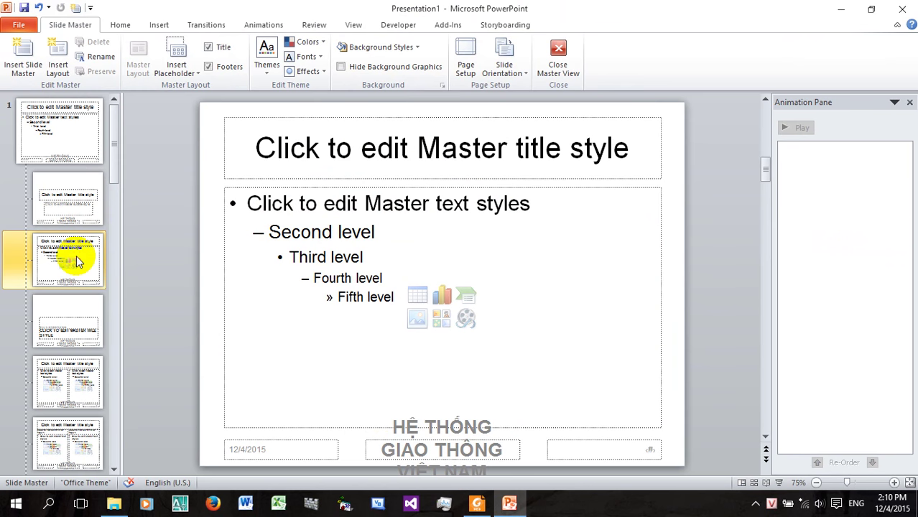
pyautogui.click(256, 233)
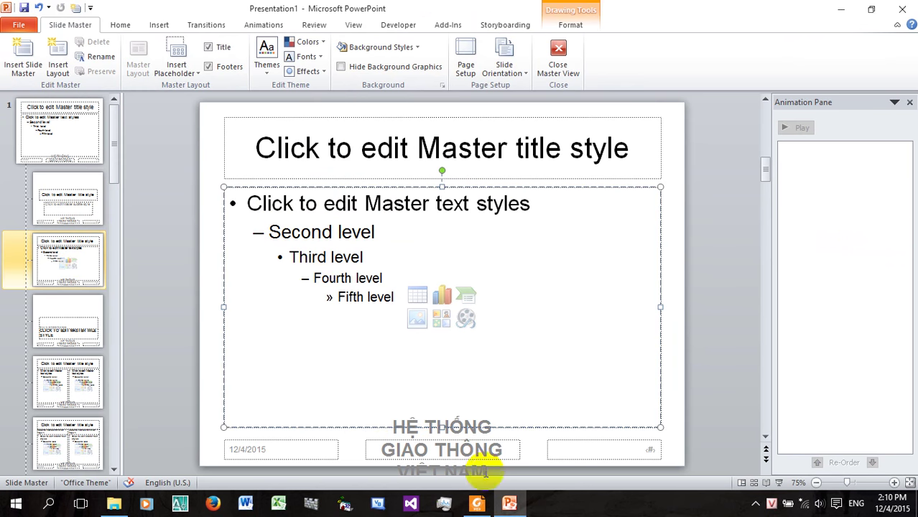
pyautogui.click(506, 507)
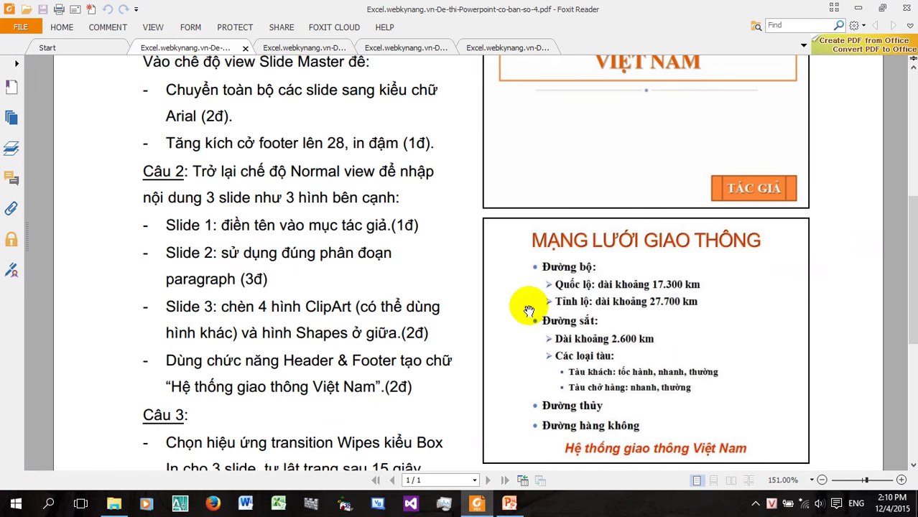
pyautogui.click(508, 505)
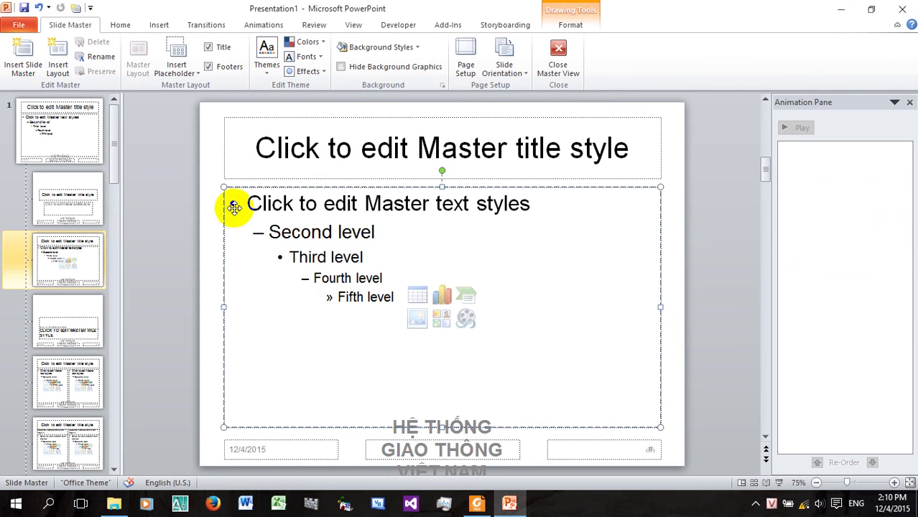
pyautogui.click(488, 508)
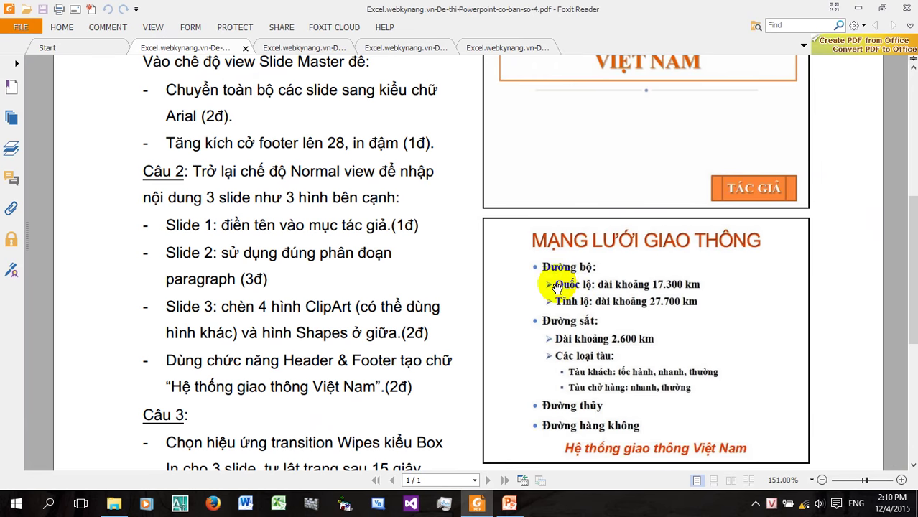
pyautogui.click(508, 505)
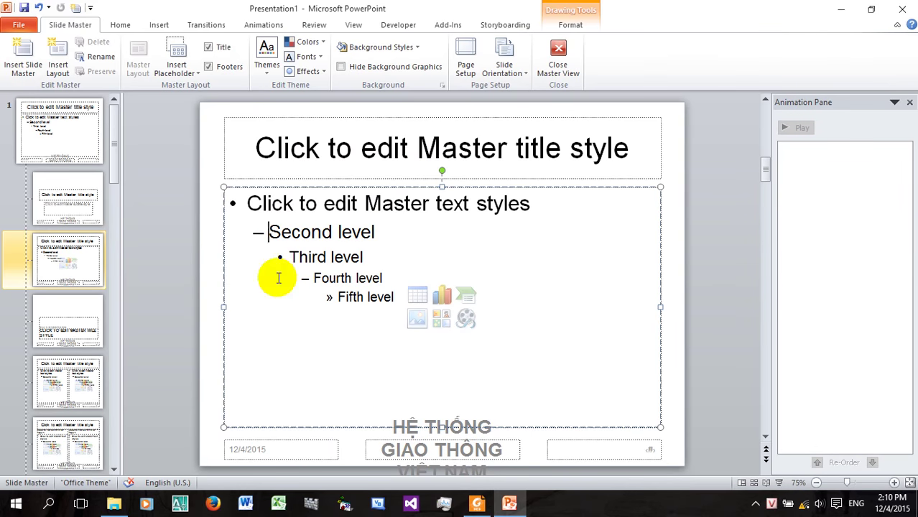
pyautogui.click(260, 230)
pyautogui.click(268, 232)
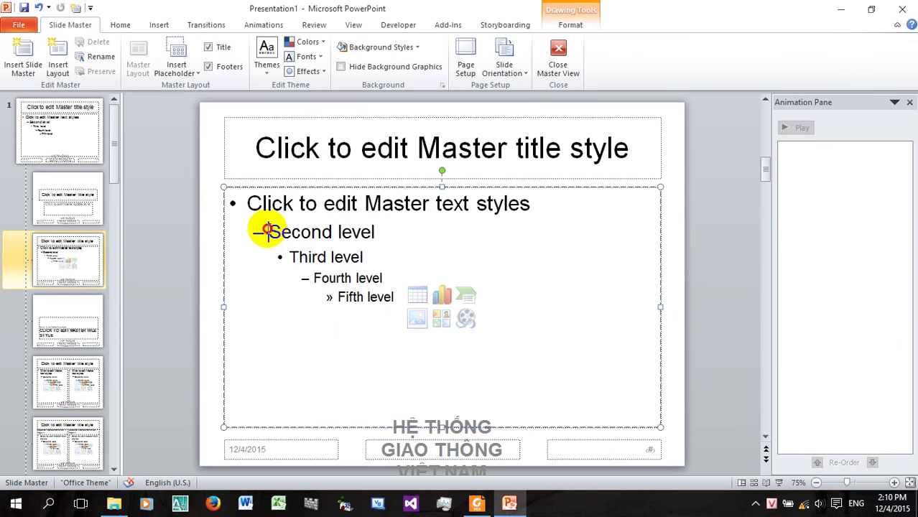
pyautogui.click(129, 26)
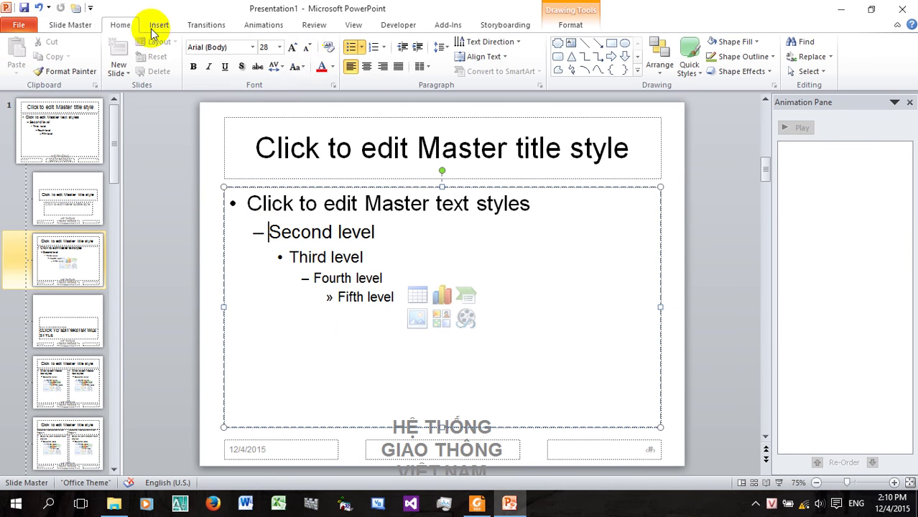
pyautogui.click(362, 47)
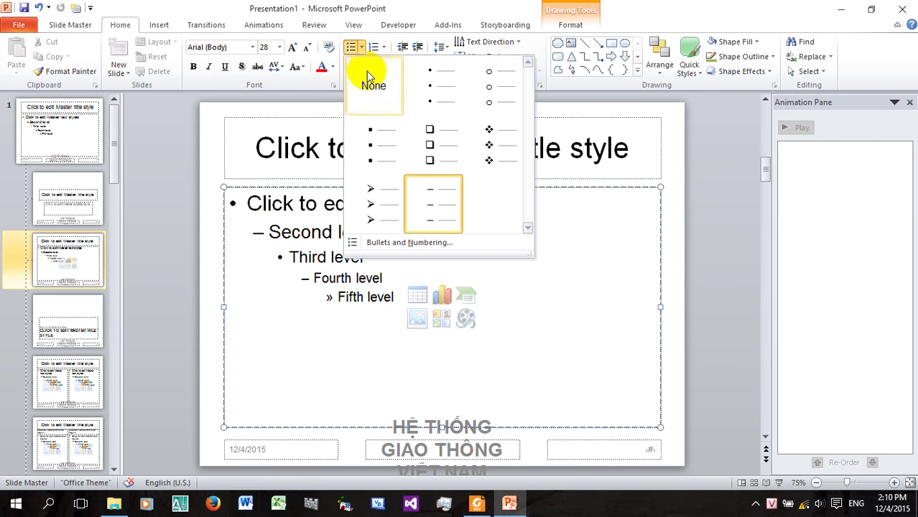
pyautogui.click(377, 203)
# Give the master's Third level a filled square bullet and close Master View
pyautogui.click(508, 505)
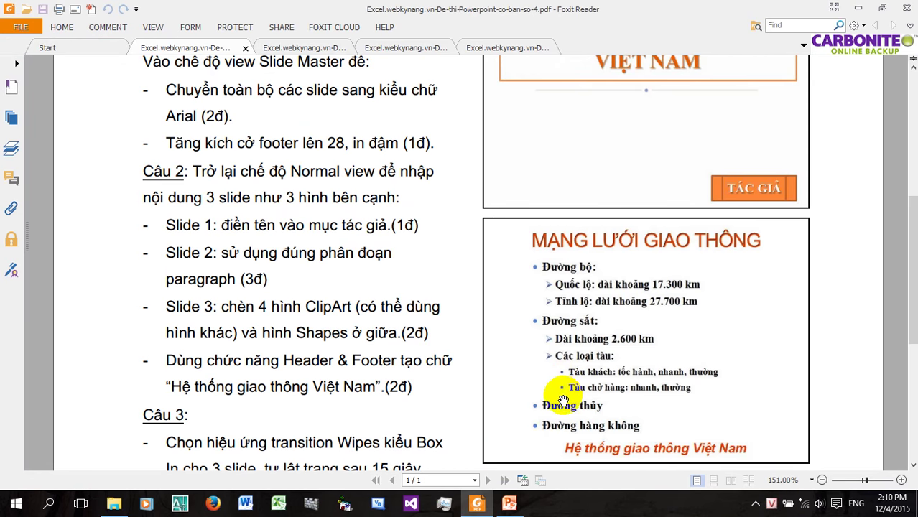
pyautogui.click(508, 505)
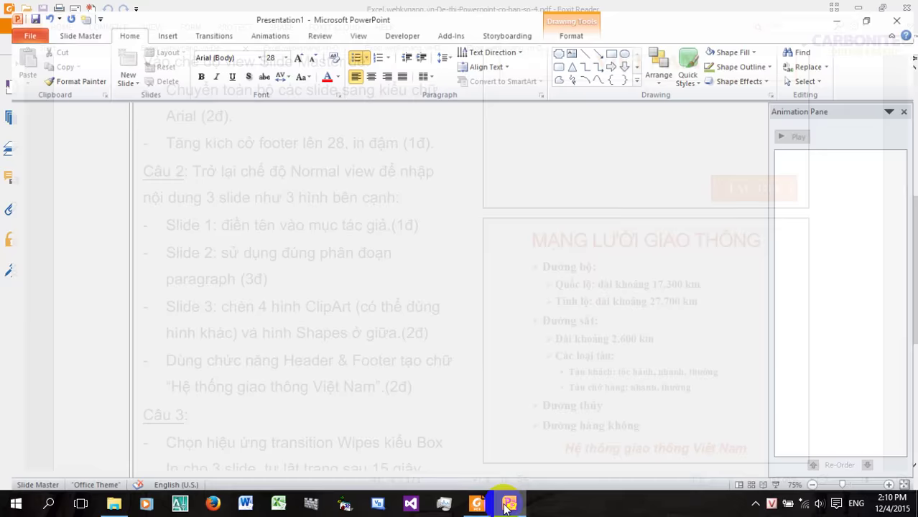
pyautogui.click(508, 505)
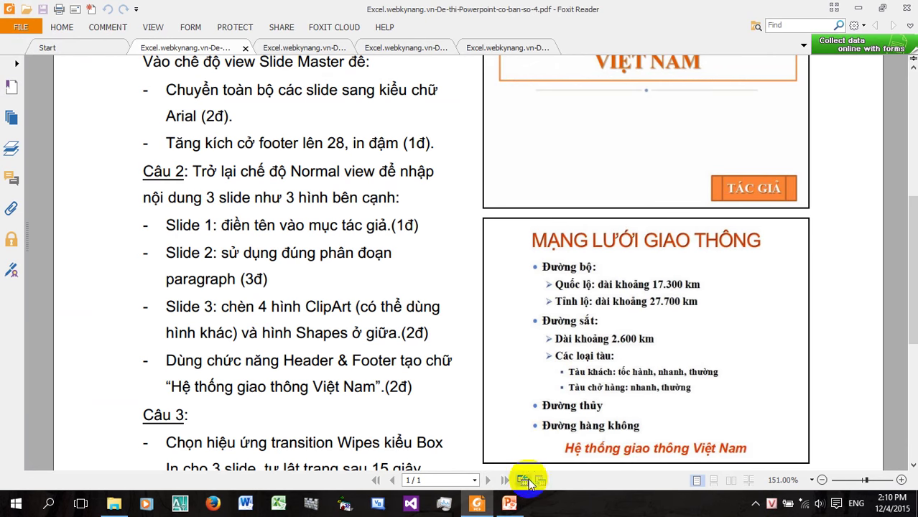
pyautogui.click(509, 506)
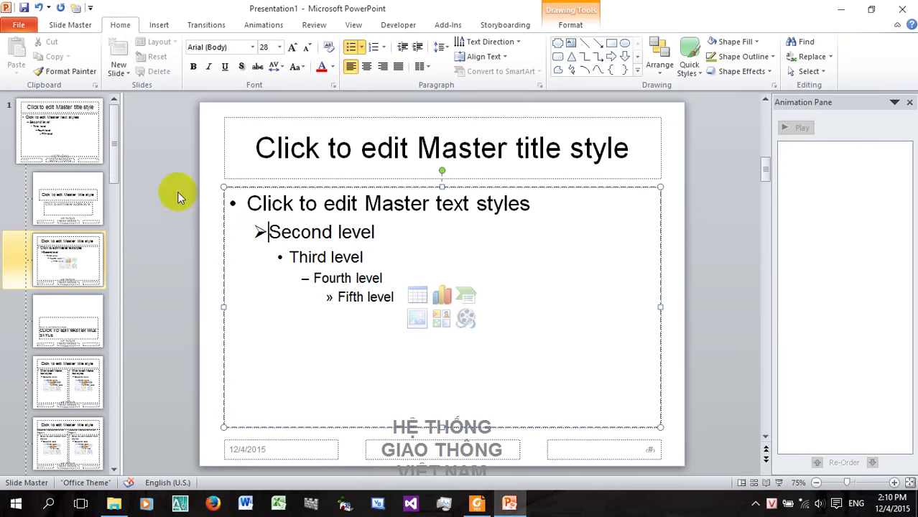
pyautogui.click(284, 255)
pyautogui.click(283, 255)
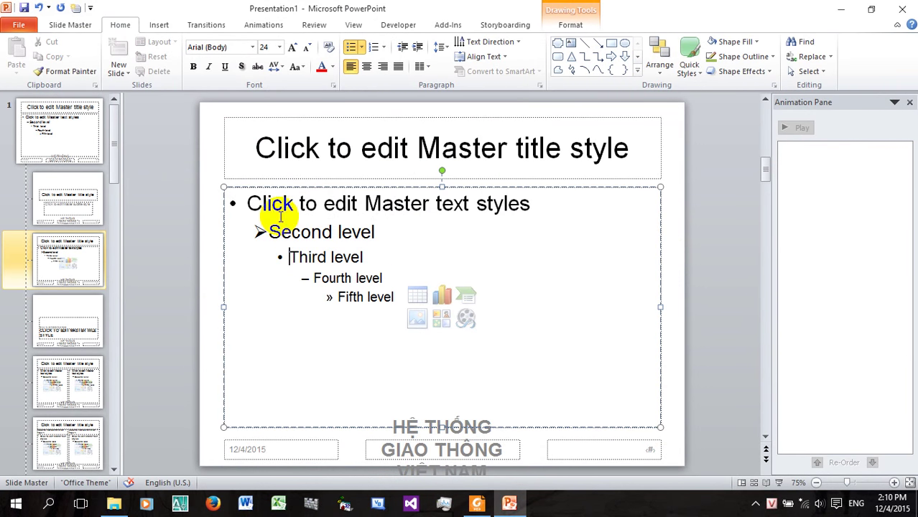
pyautogui.click(361, 48)
pyautogui.click(369, 134)
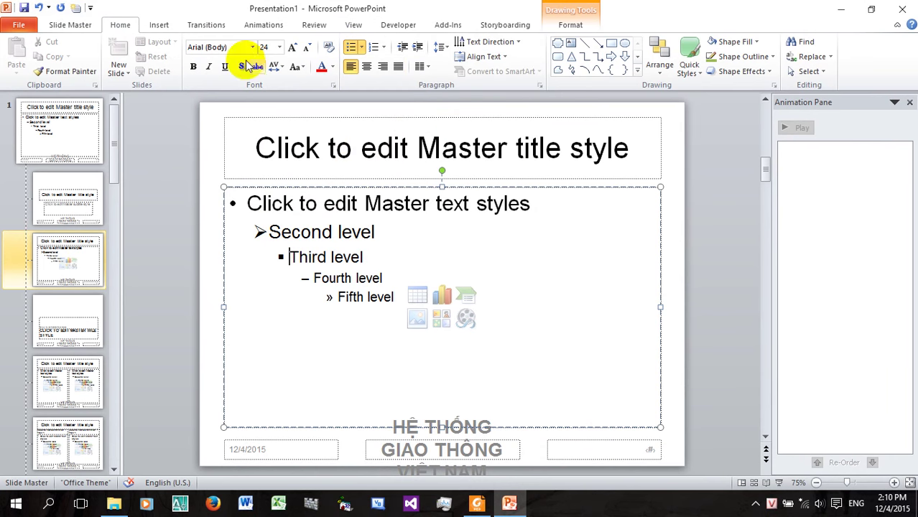
pyautogui.click(85, 25)
pyautogui.click(559, 58)
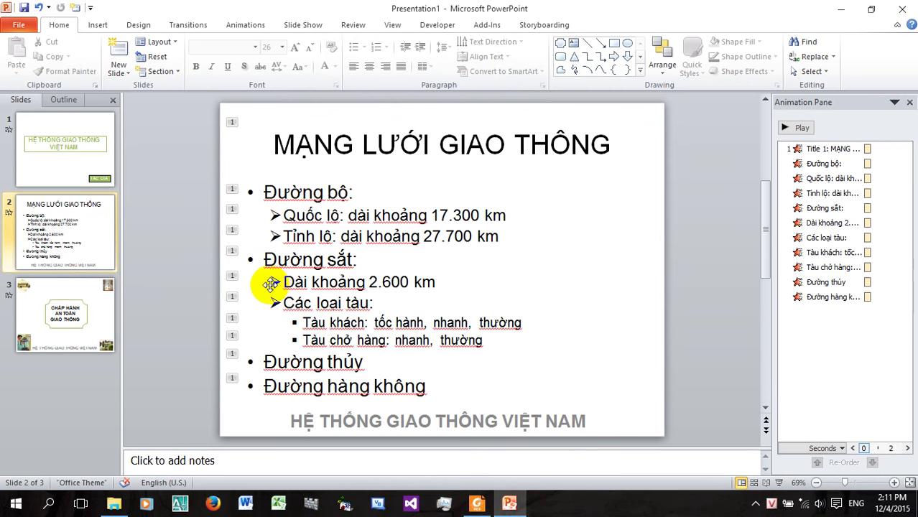
# Open the de-so-3 PDF tab in Foxit Reader and scroll through the ĐỀ 3 questions and sample slides
pyautogui.click(471, 505)
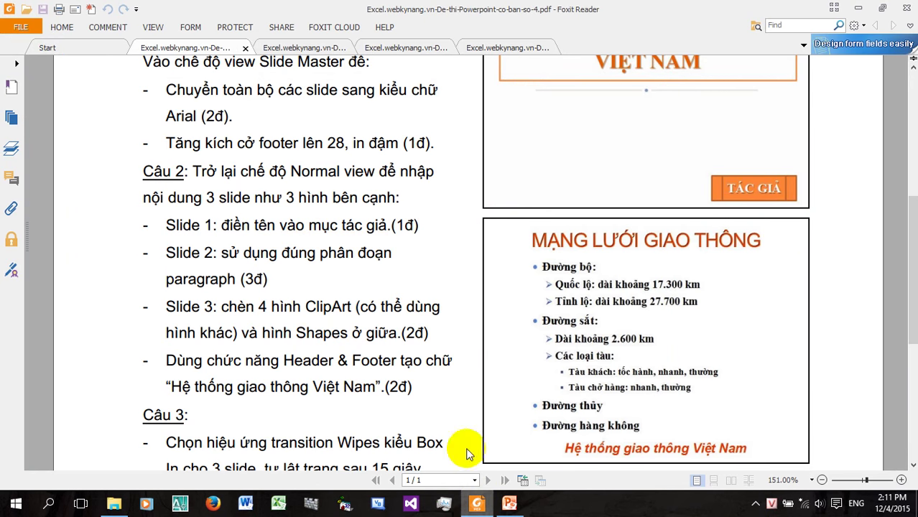
pyautogui.hotkey('alt', 'Tab')
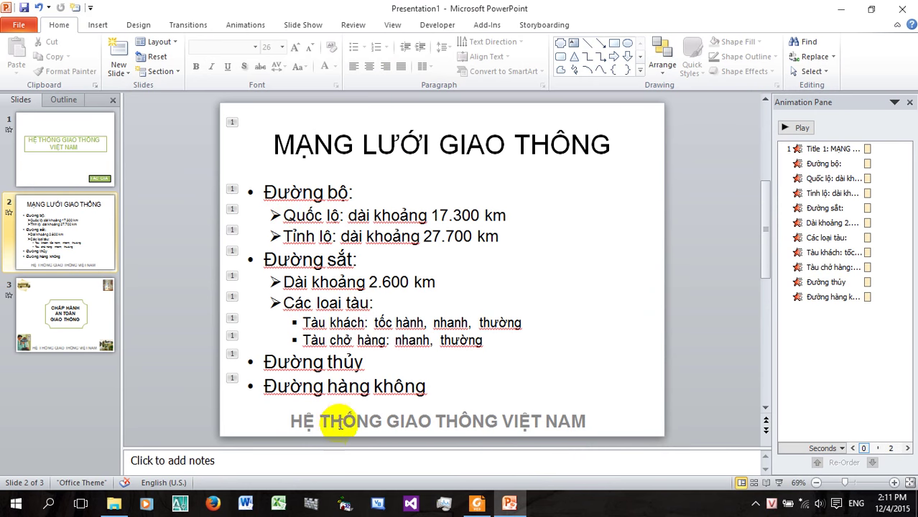
pyautogui.click(479, 505)
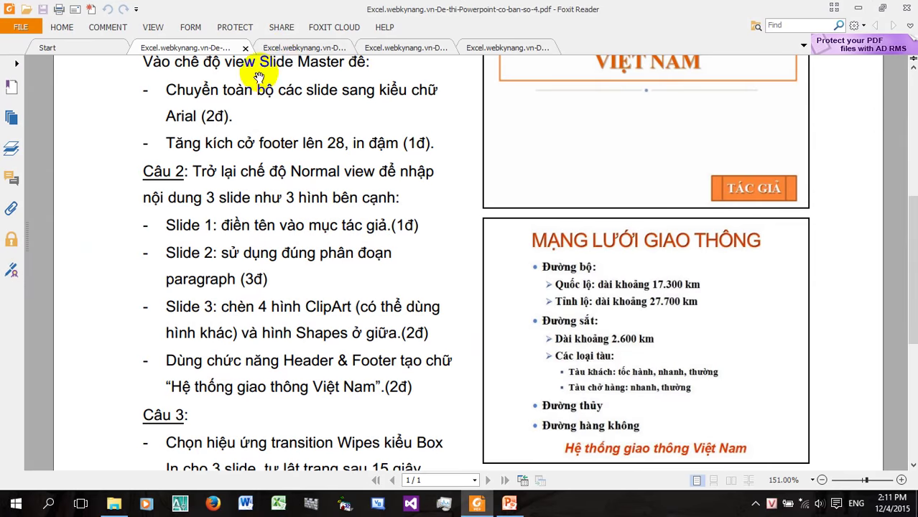
pyautogui.click(287, 48)
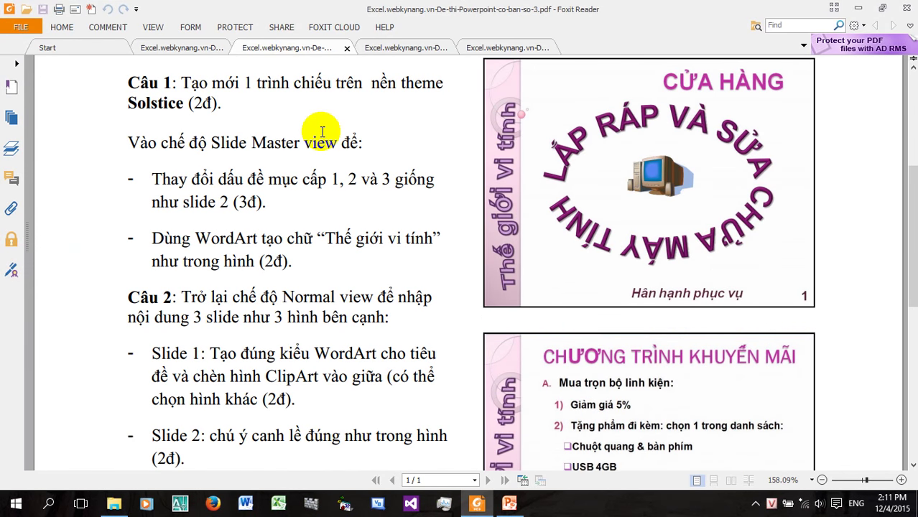
pyautogui.scroll(1, 650, 125)
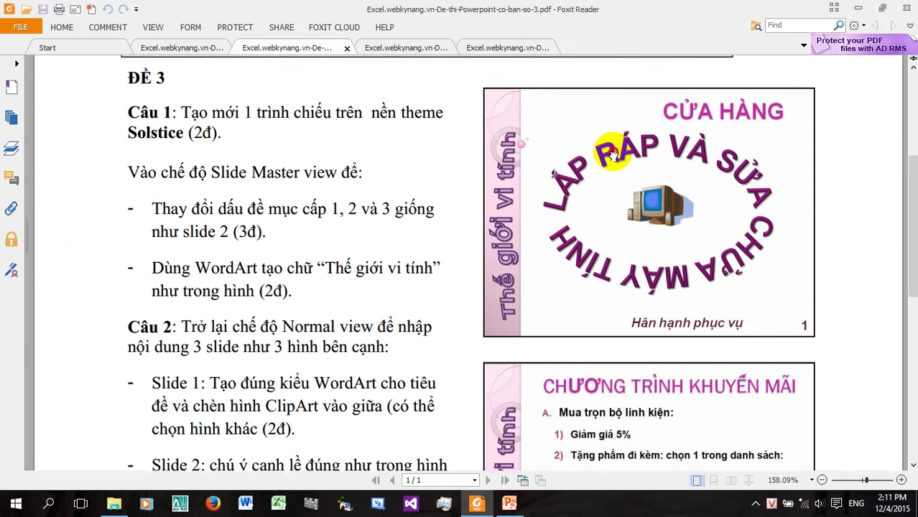
pyautogui.scroll(-1, 628, 180)
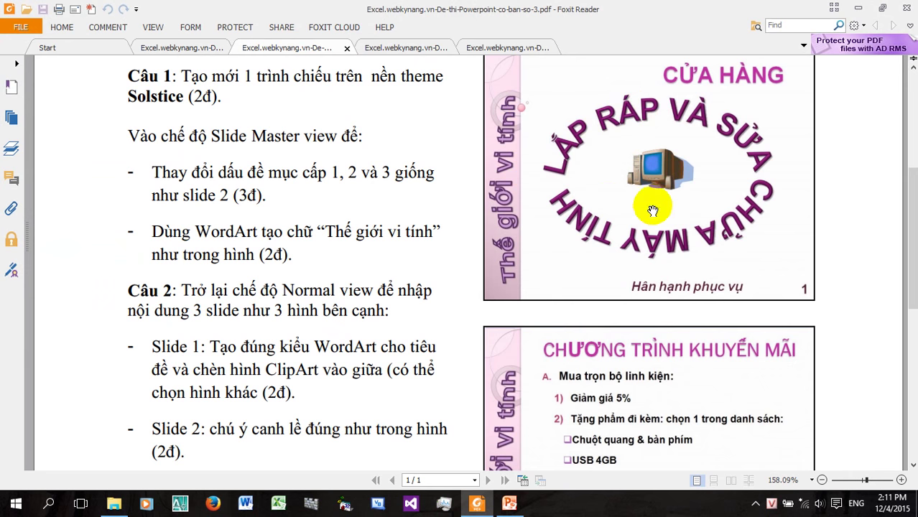
pyautogui.scroll(-3, 653, 210)
pyautogui.scroll(-3, 652, 206)
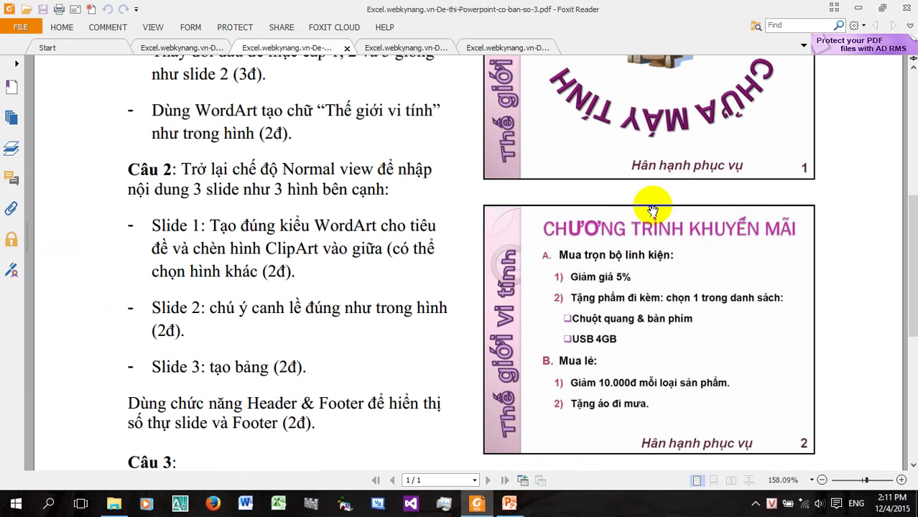
pyautogui.scroll(3, 718, 206)
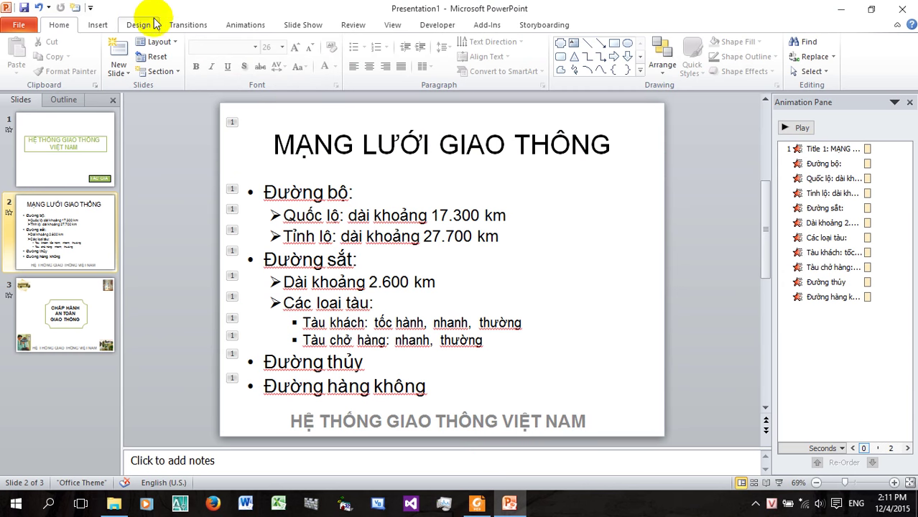
# Turn on slide numbers in Header and Footer and apply them to all slides
pyautogui.click(107, 24)
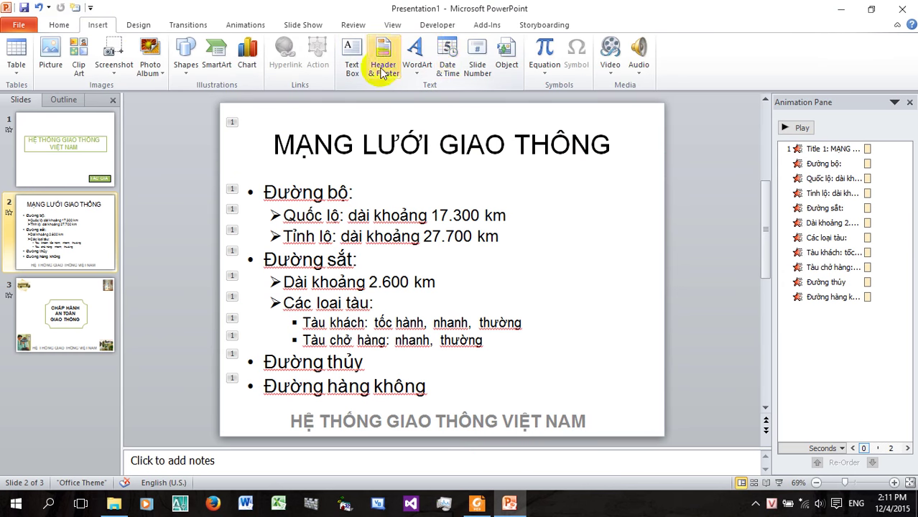
pyautogui.click(474, 66)
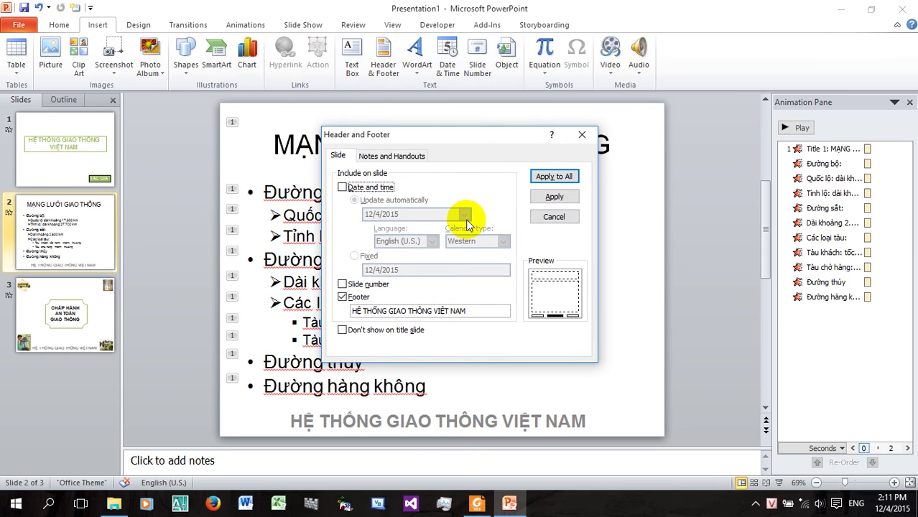
pyautogui.click(343, 284)
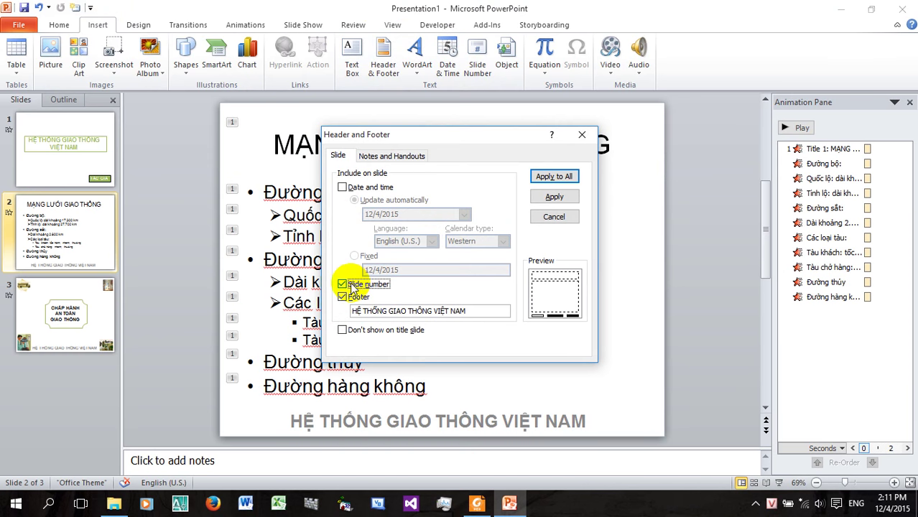
pyautogui.click(544, 177)
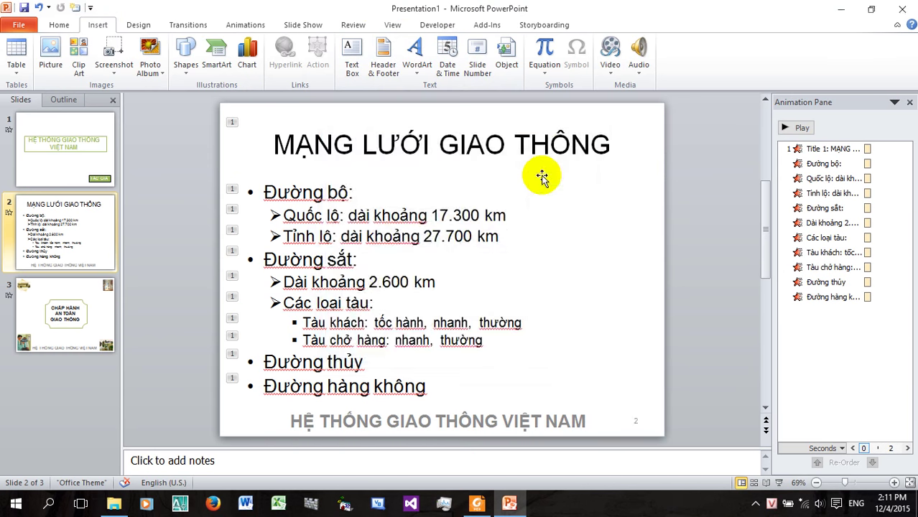
# Review slides 1–3, undoing an accidental move of slide 3's bottom-right picture
pyautogui.click(74, 154)
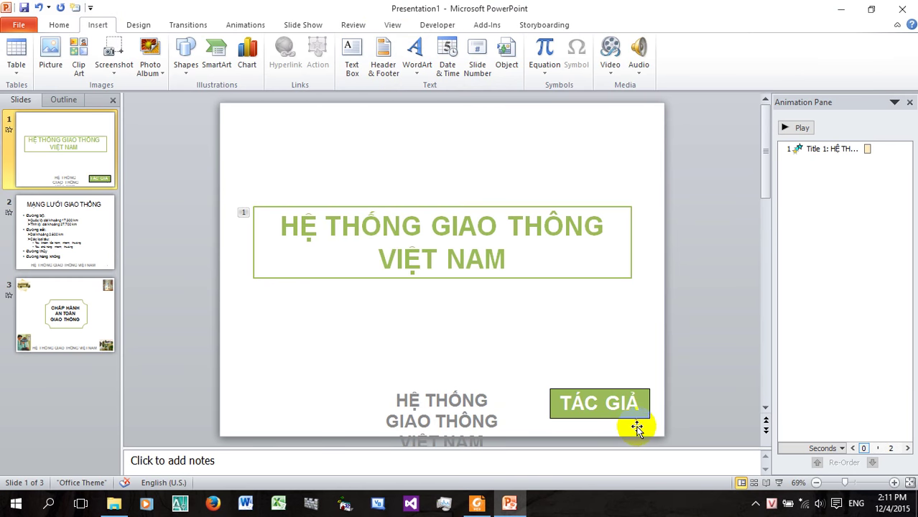
pyautogui.click(115, 248)
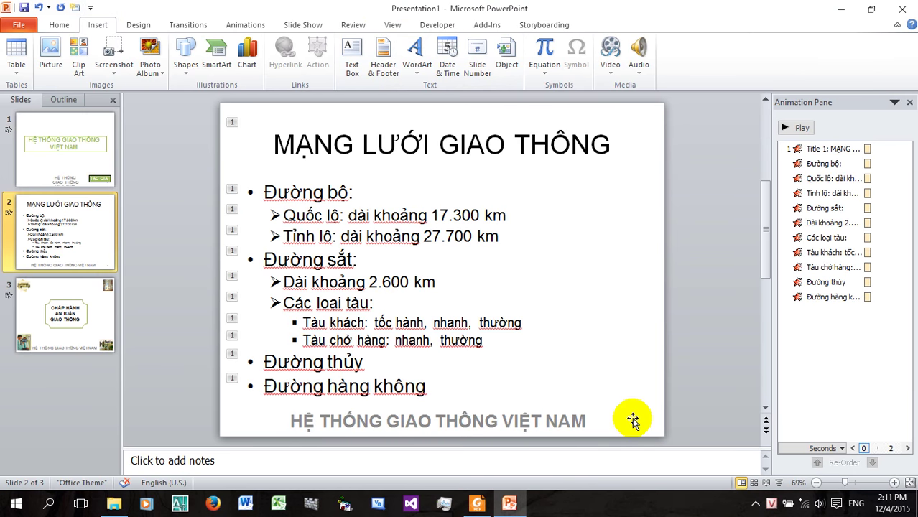
pyautogui.click(89, 313)
pyautogui.moveTo(623, 411); pyautogui.dragTo(505, 384)
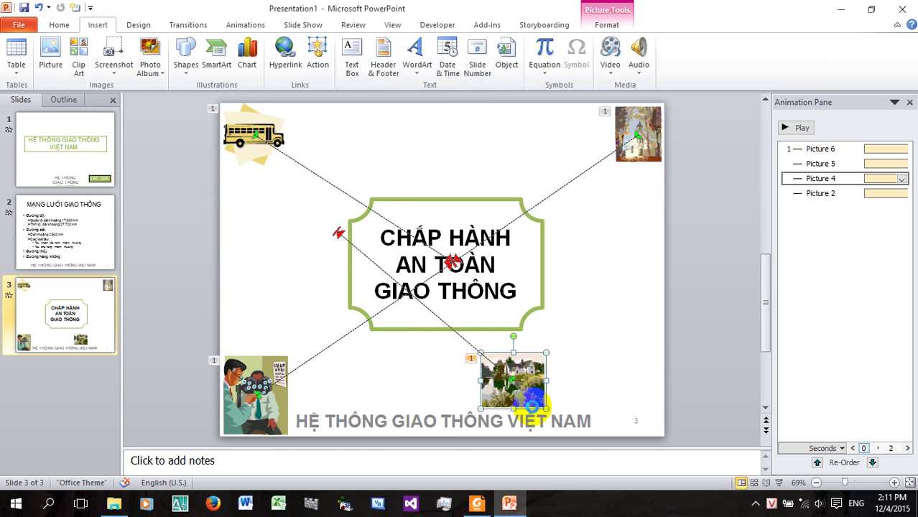
pyautogui.hotkey('ctrl', 'z')
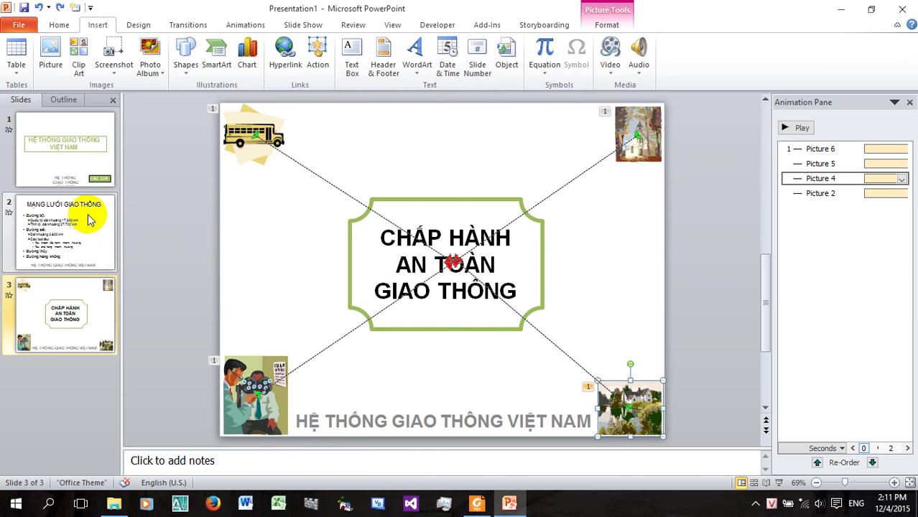
pyautogui.click(72, 230)
pyautogui.click(71, 159)
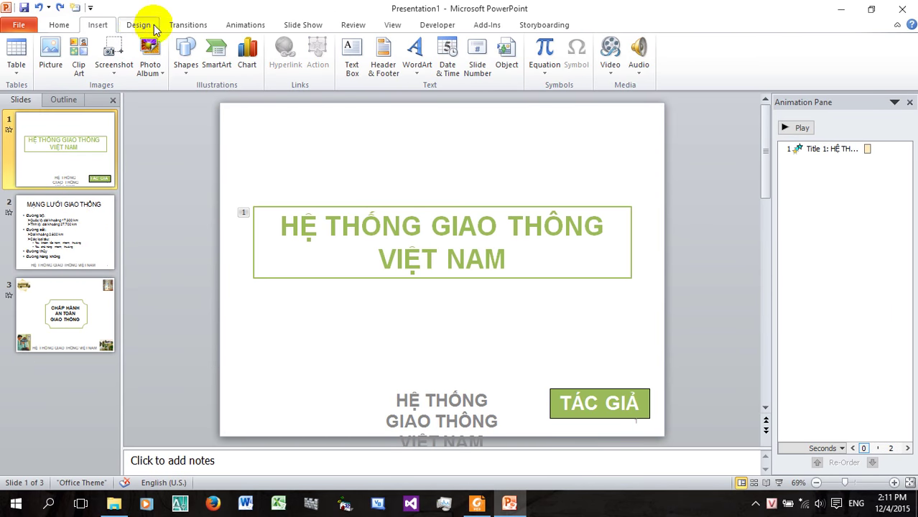
# Browse the Design and Home tabs before bringing up the View tab
pyautogui.click(138, 25)
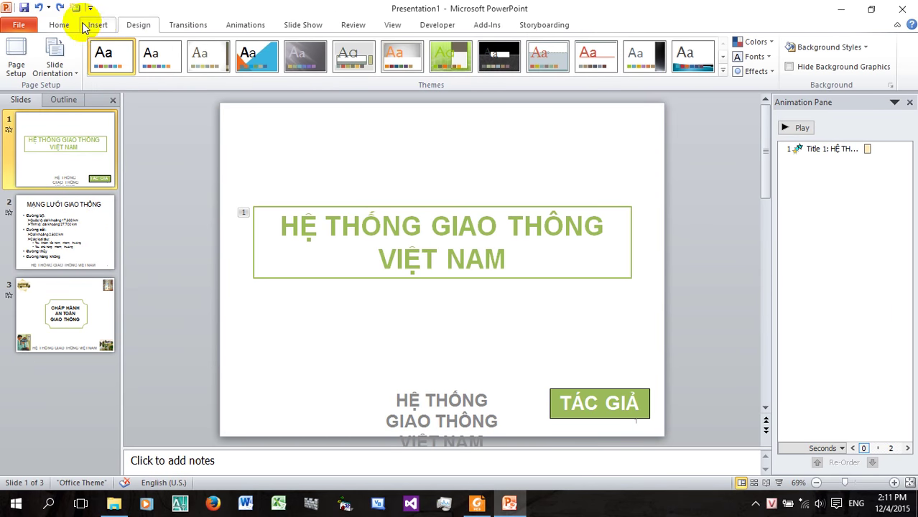
pyautogui.click(60, 26)
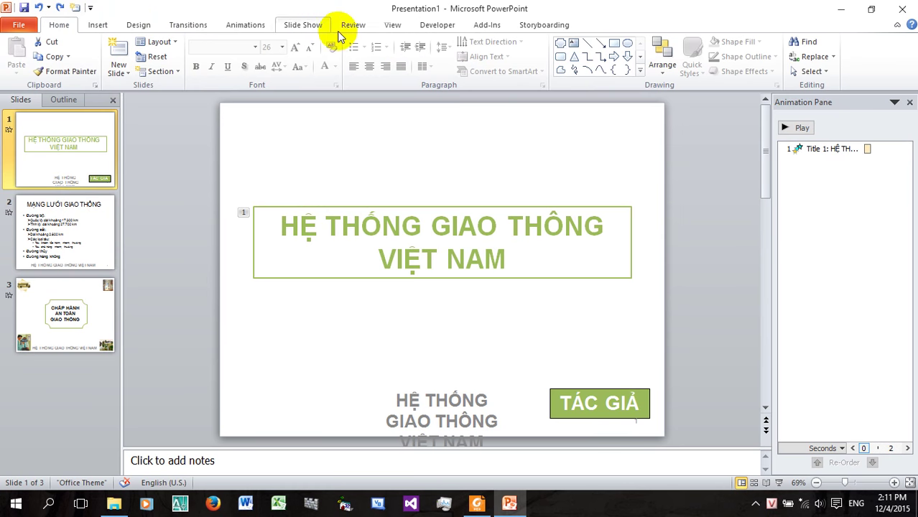
pyautogui.click(393, 24)
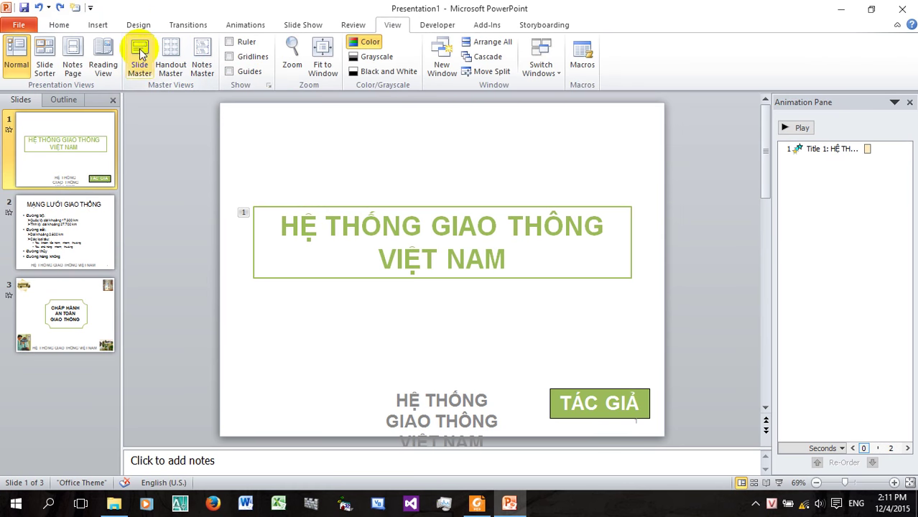
# In Slide Master view, give the top master's slide-number placeholder a darker font colour
pyautogui.click(138, 54)
pyautogui.click(65, 143)
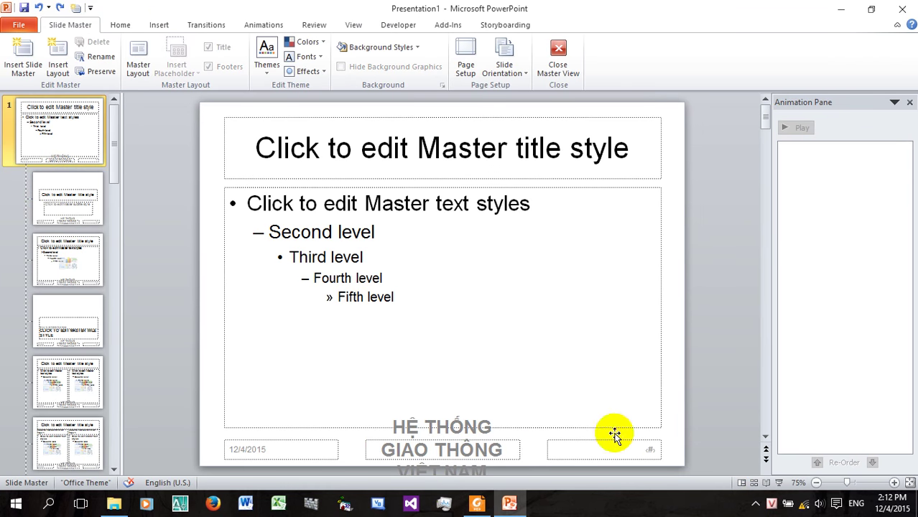
pyautogui.click(645, 450)
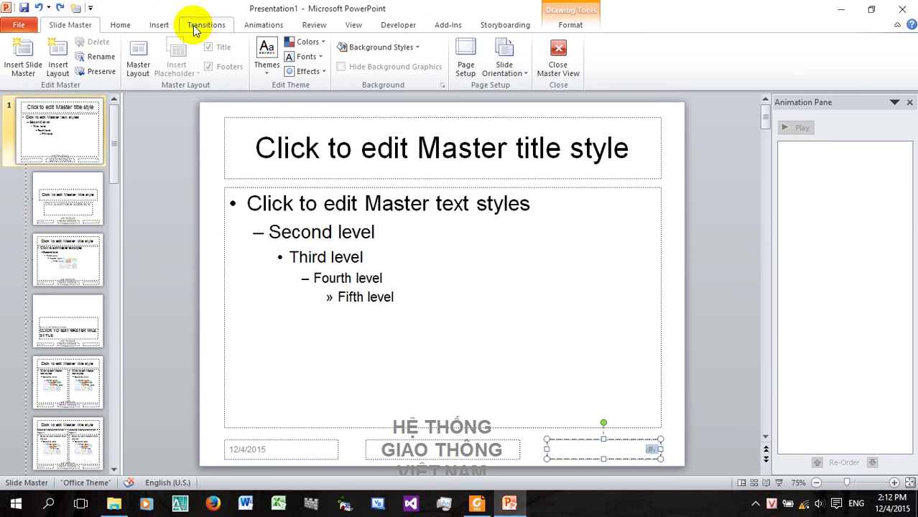
pyautogui.click(114, 26)
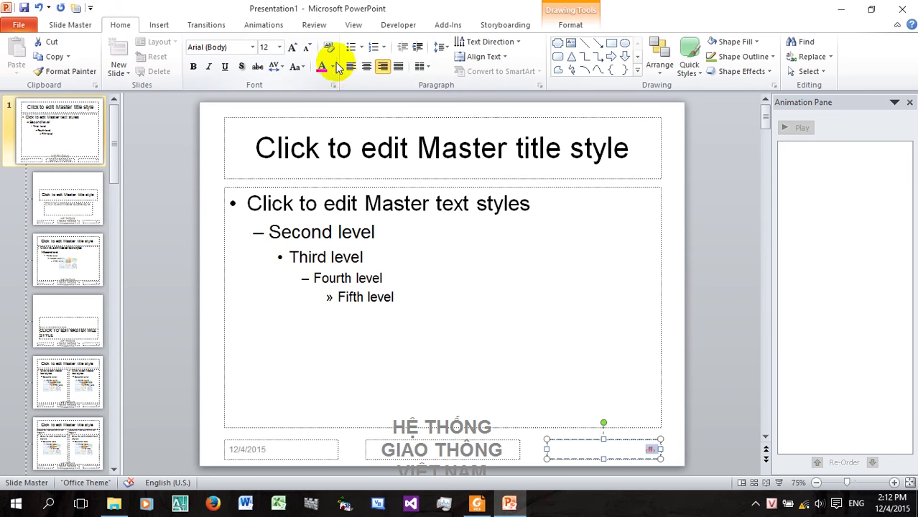
pyautogui.click(332, 67)
pyautogui.click(322, 67)
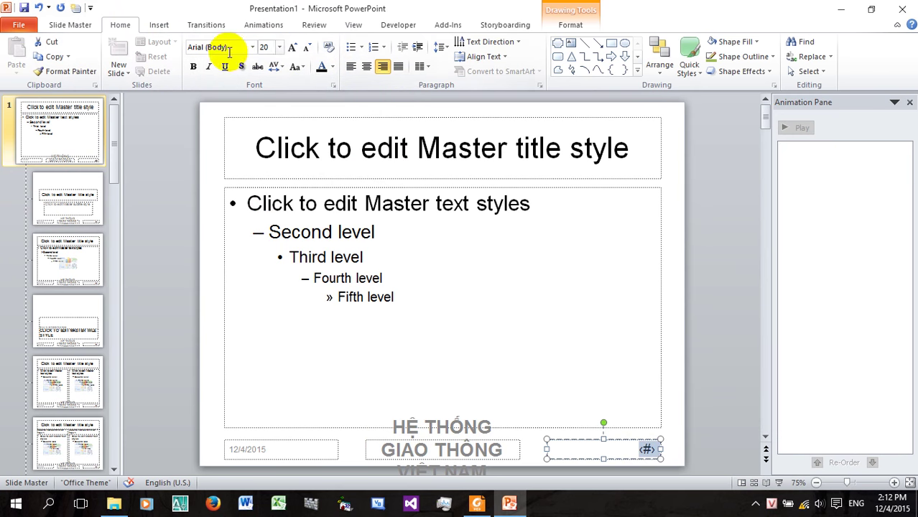
# Close Master View, step through slides 2, 3 and 1, then bring the exam PDF forward
pyautogui.click(70, 25)
pyautogui.click(545, 51)
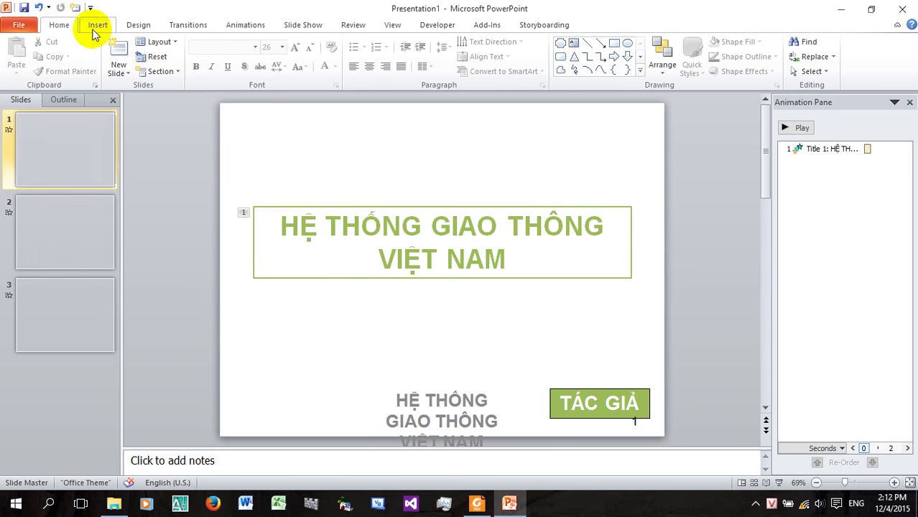
pyautogui.click(90, 240)
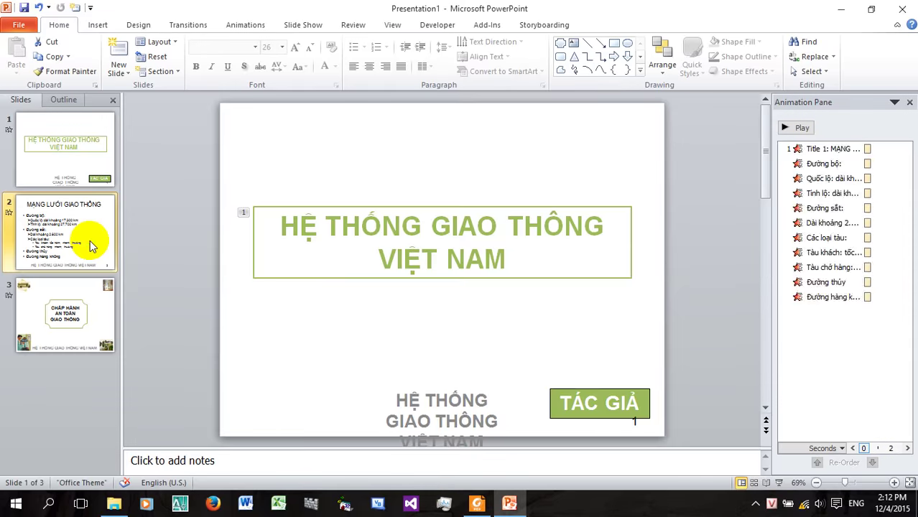
pyautogui.click(86, 322)
pyautogui.click(80, 226)
pyautogui.click(74, 137)
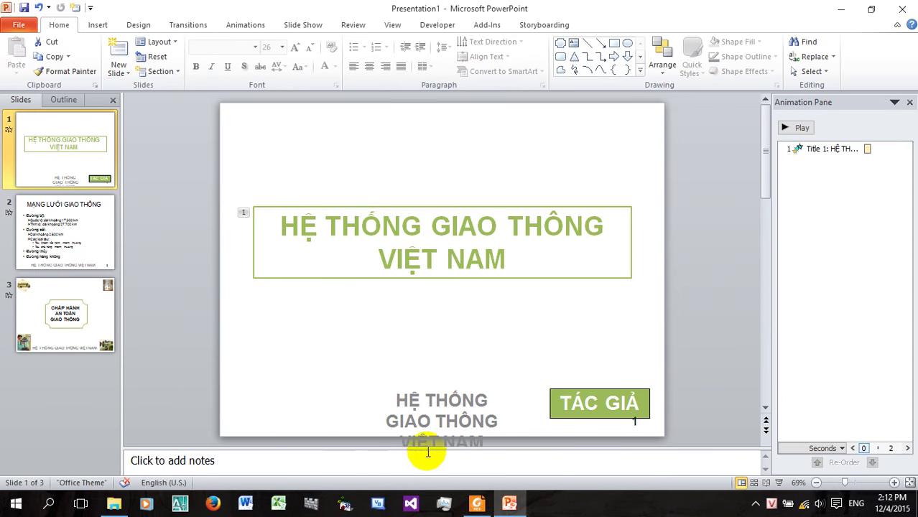
pyautogui.click(486, 506)
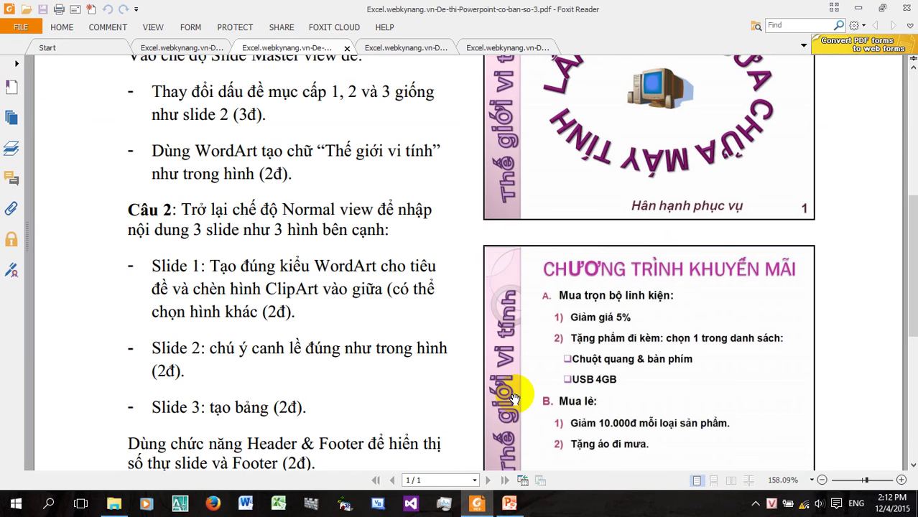
# Scroll the ĐỀ 3 sample slides showing the vertical 'Thế giới vi tính' text, then return to PowerPoint
pyautogui.scroll(-5, 517, 388)
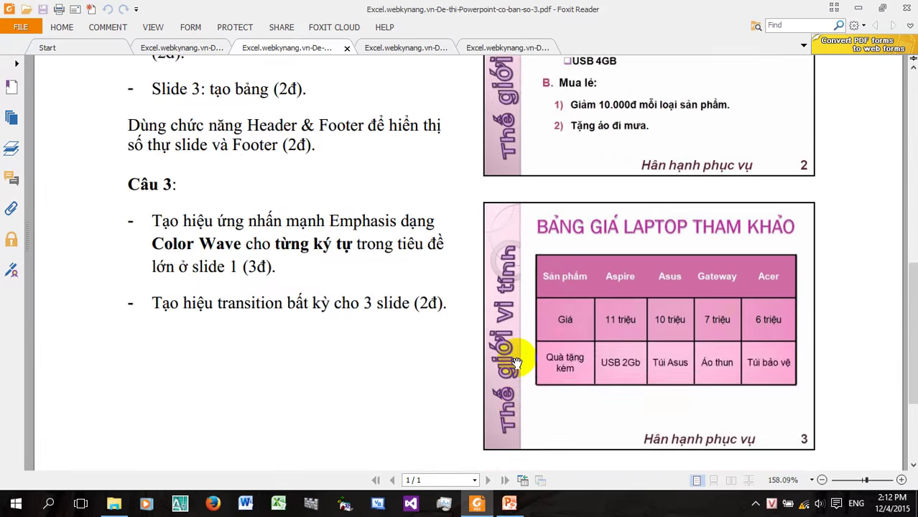
pyautogui.scroll(8, 513, 288)
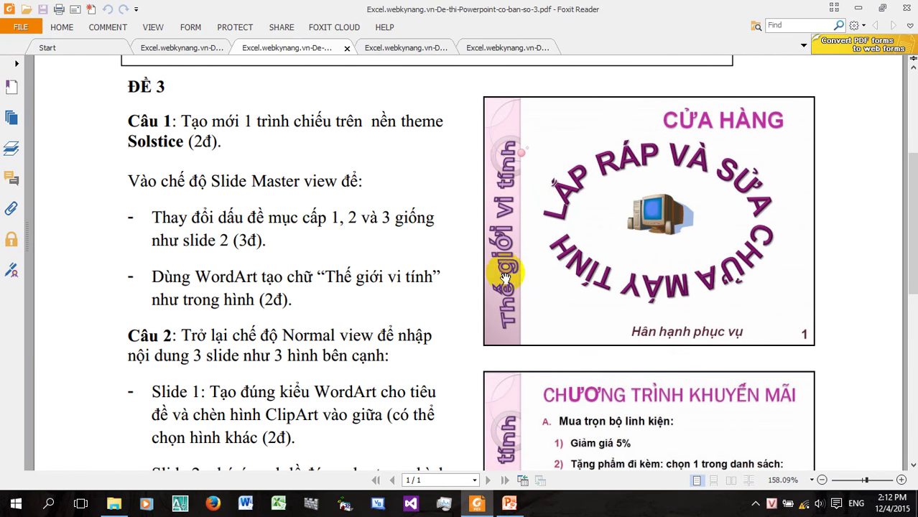
pyautogui.scroll(-3, 515, 313)
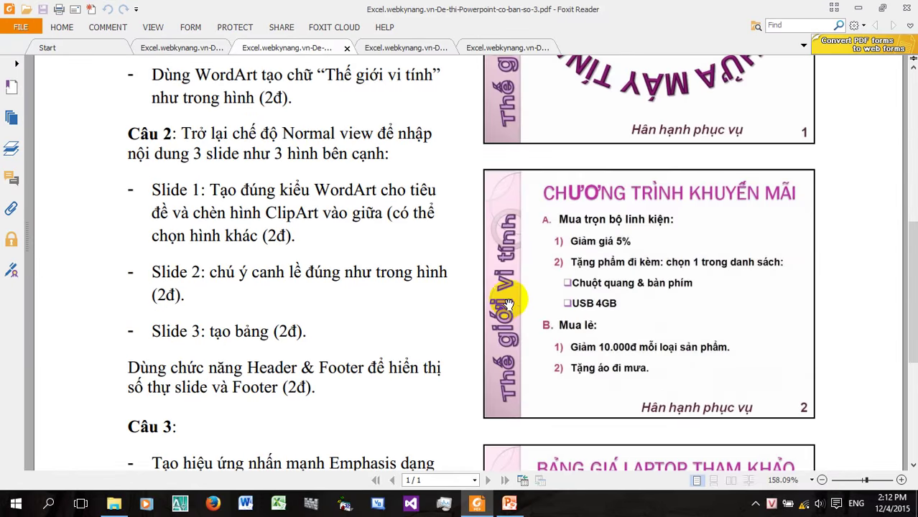
pyautogui.scroll(5, 517, 293)
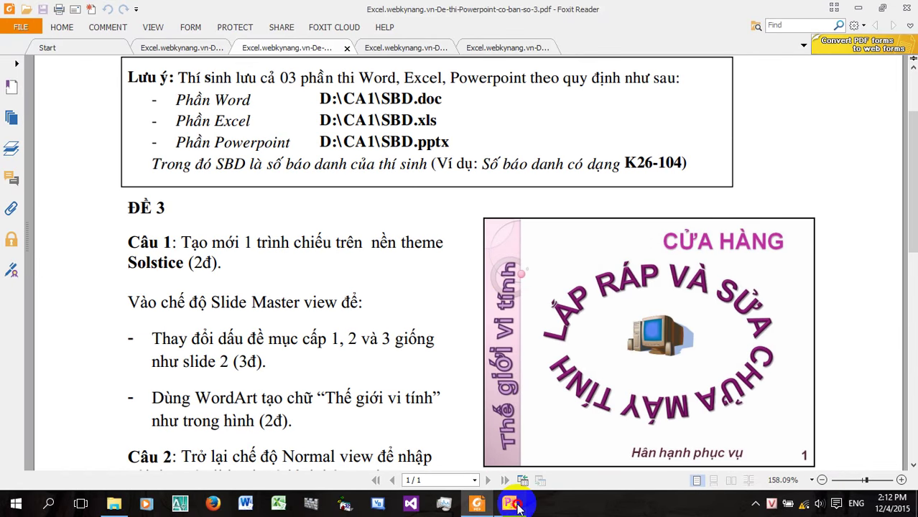
pyautogui.click(512, 505)
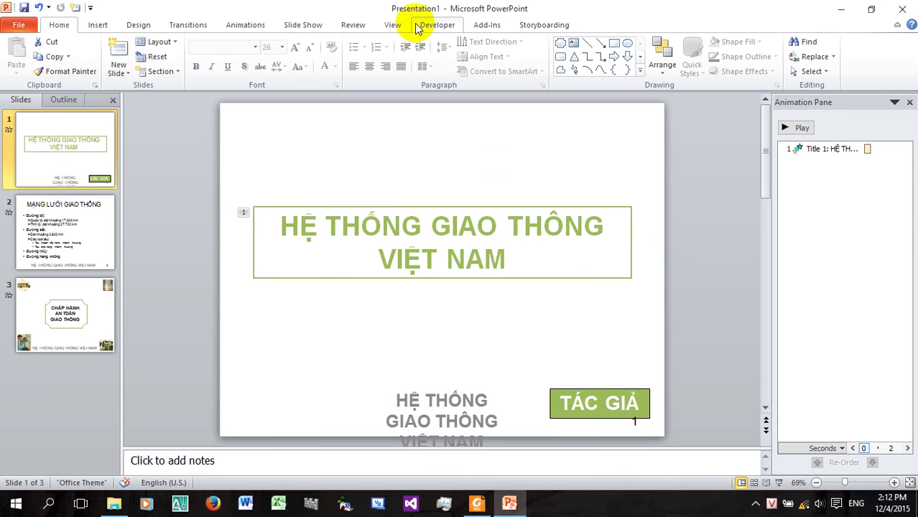
# Switch to Slide Master view and insert a new slide master
pyautogui.click(393, 25)
pyautogui.click(137, 59)
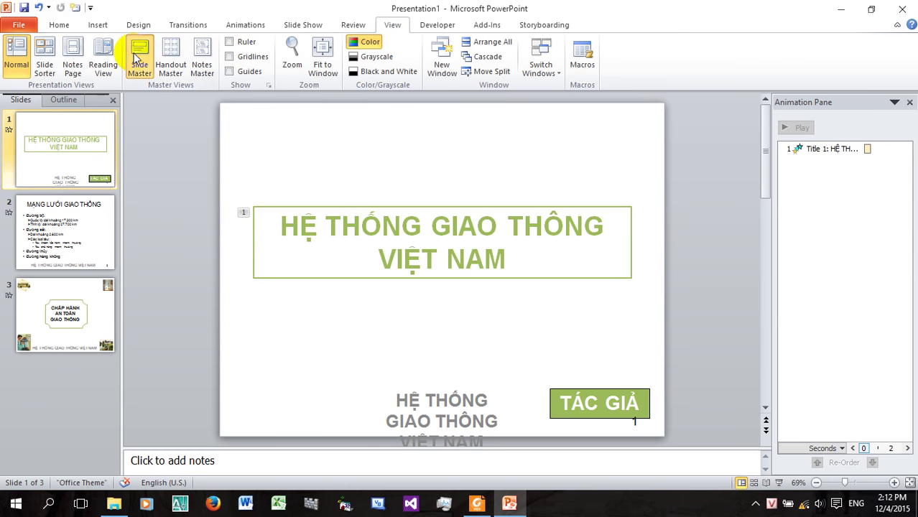
pyautogui.click(88, 207)
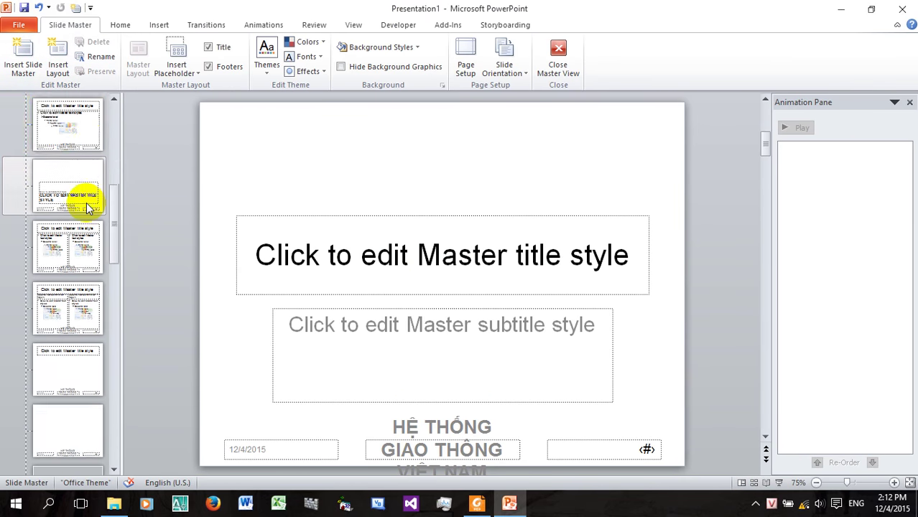
pyautogui.scroll(3, 65, 165)
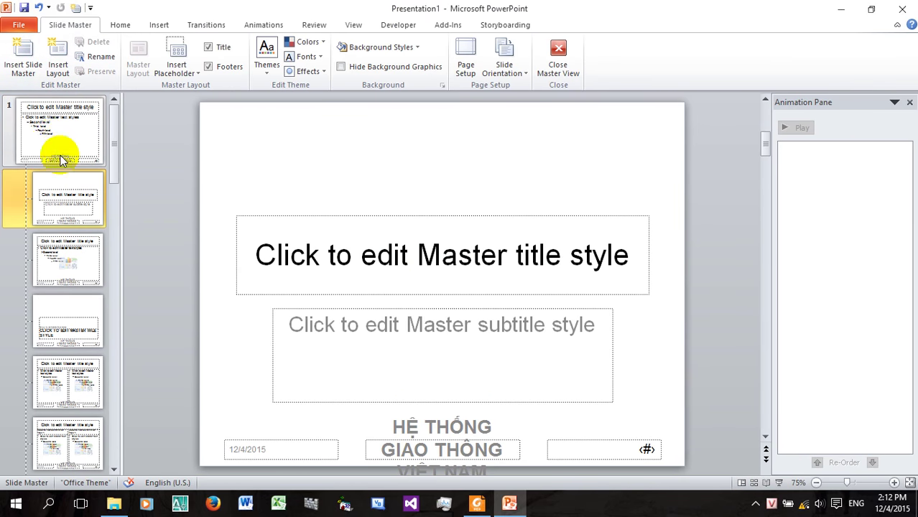
pyautogui.click(25, 55)
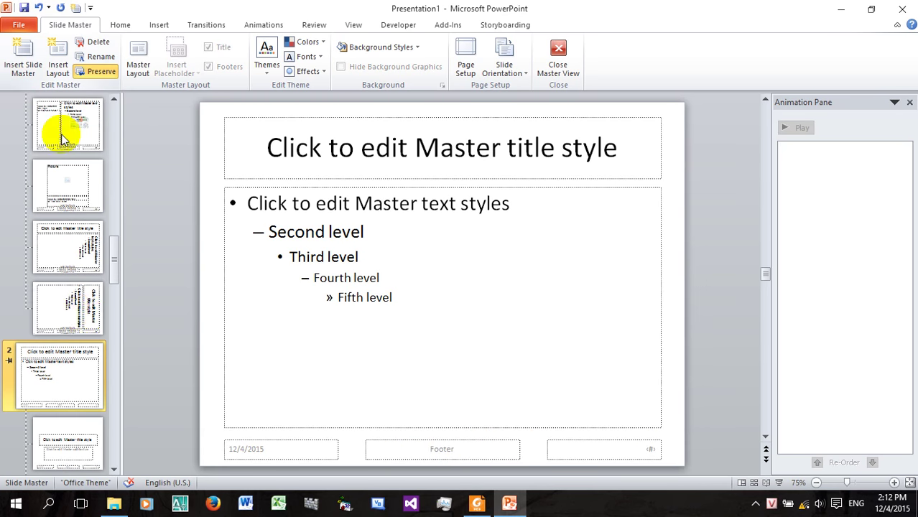
# Drag the content and title placeholders' left edges rightward to free a strip on the left
pyautogui.click(226, 285)
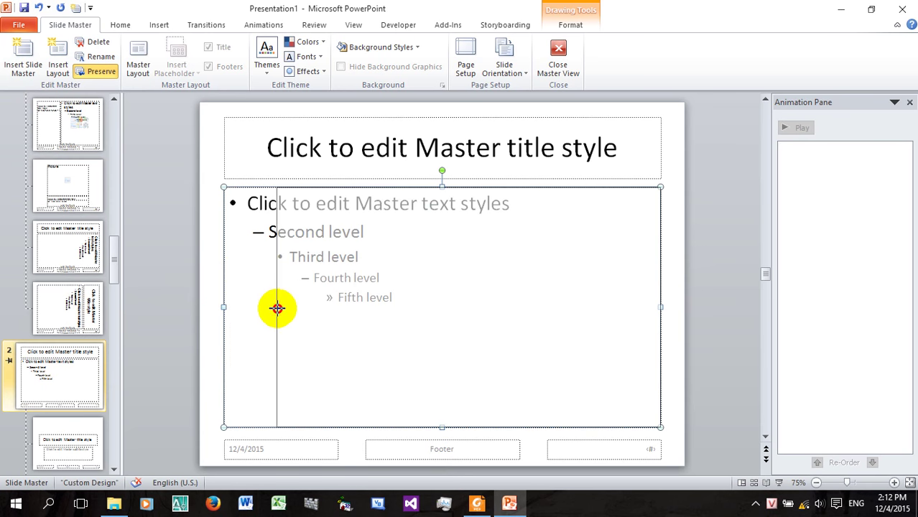
pyautogui.moveTo(224, 306); pyautogui.dragTo(276, 306)
pyautogui.press('Escape')
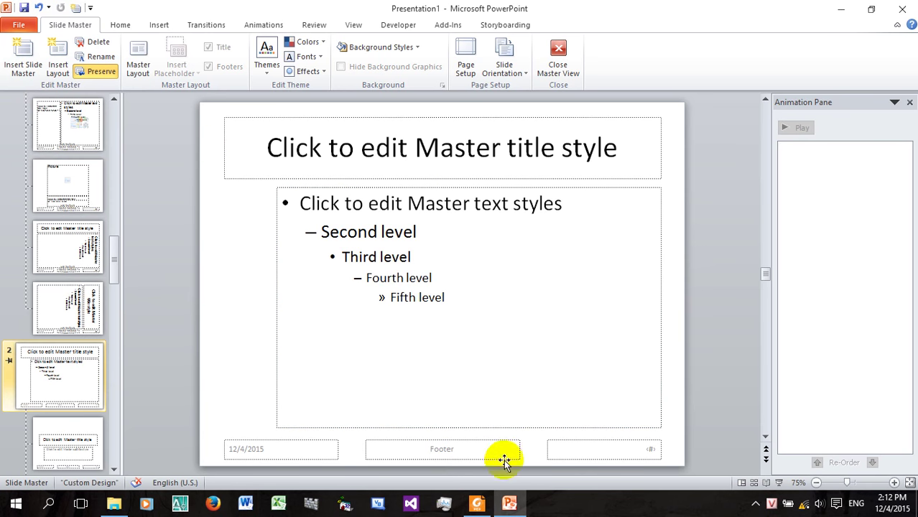
pyautogui.click(477, 503)
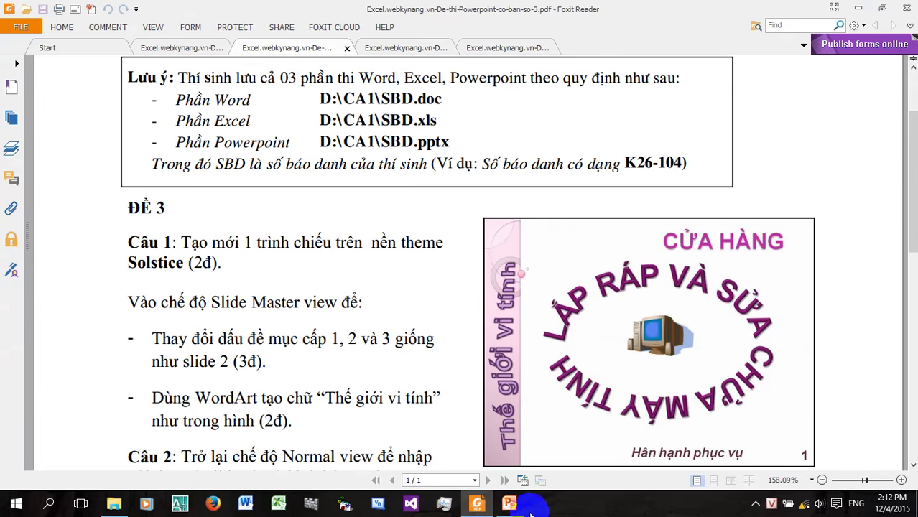
pyautogui.click(510, 503)
pyautogui.click(274, 157)
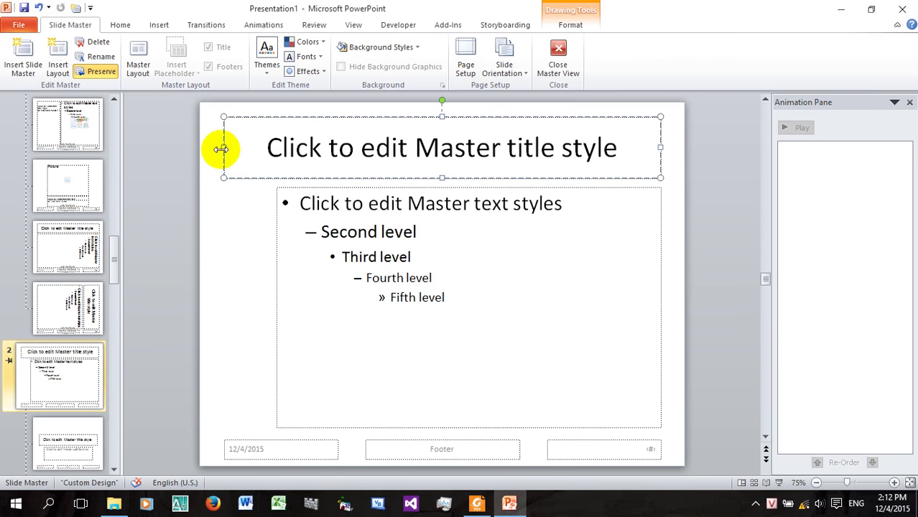
pyautogui.moveTo(224, 145); pyautogui.dragTo(276, 153)
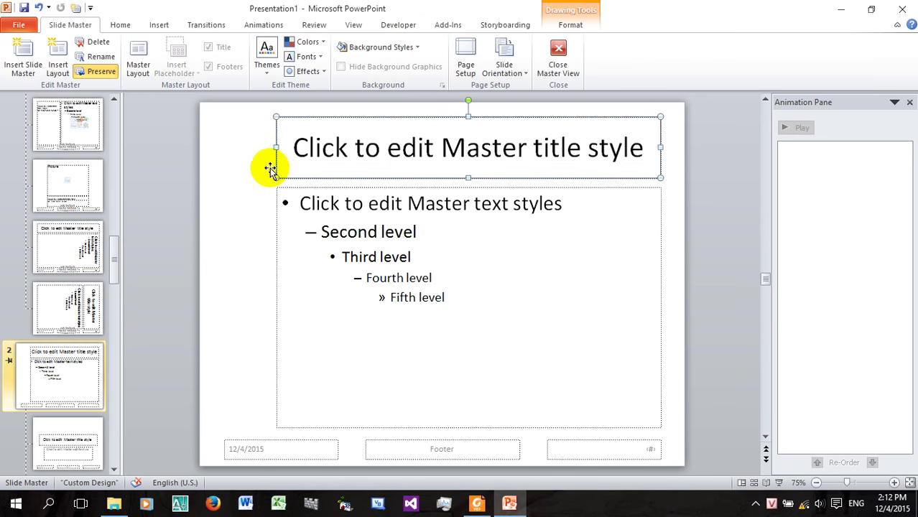
pyautogui.click(120, 26)
# Insert a blue transparent-outline WordArt reading 'THẾ GIỚI VI TINH' and select all its text
pyautogui.click(159, 25)
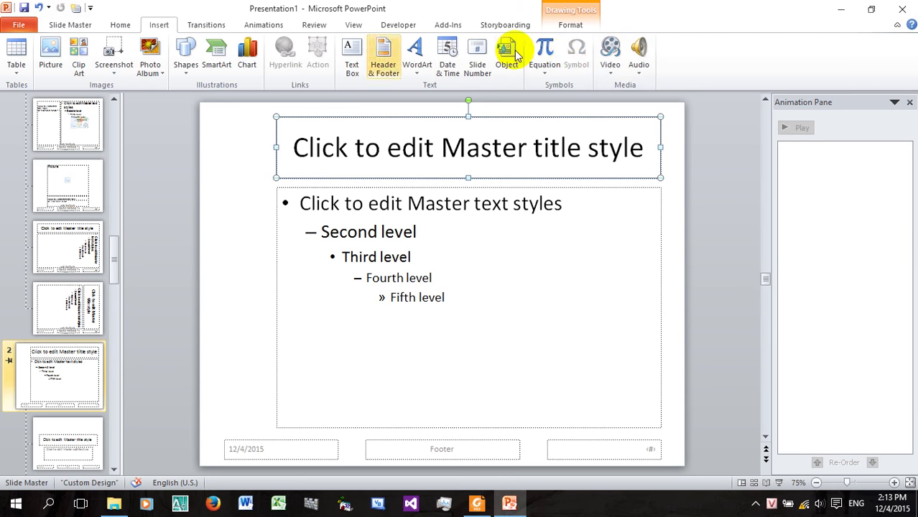
pyautogui.click(425, 57)
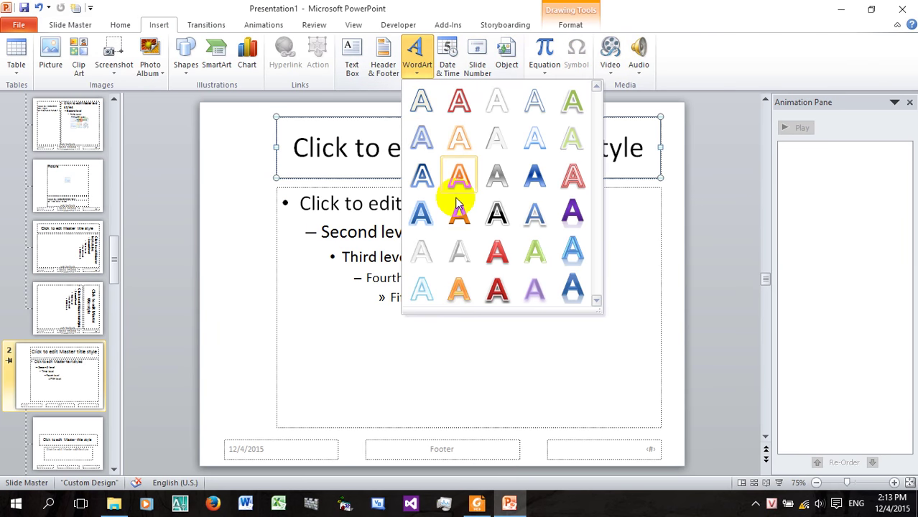
pyautogui.click(488, 507)
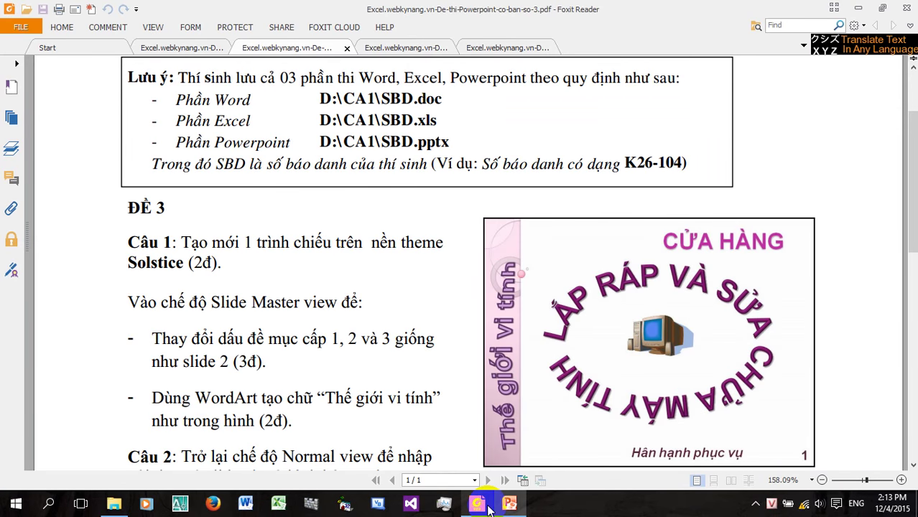
pyautogui.click(510, 505)
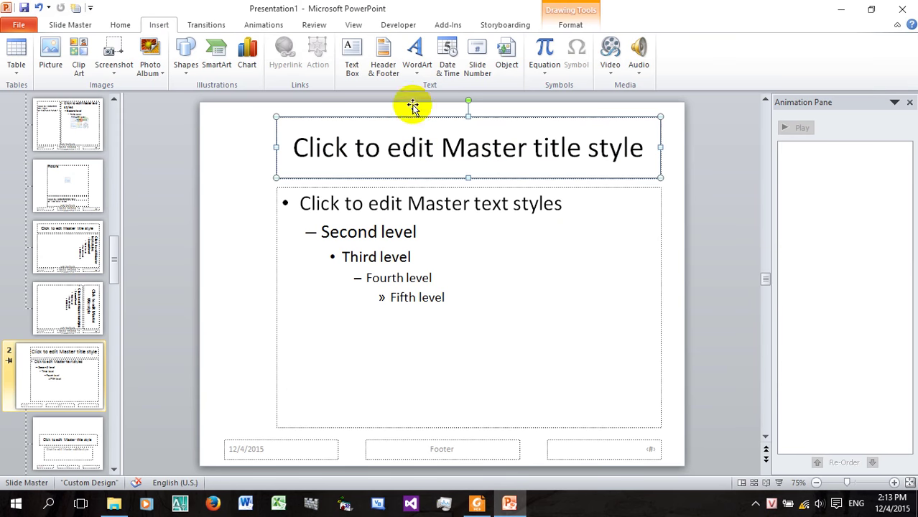
pyautogui.click(431, 64)
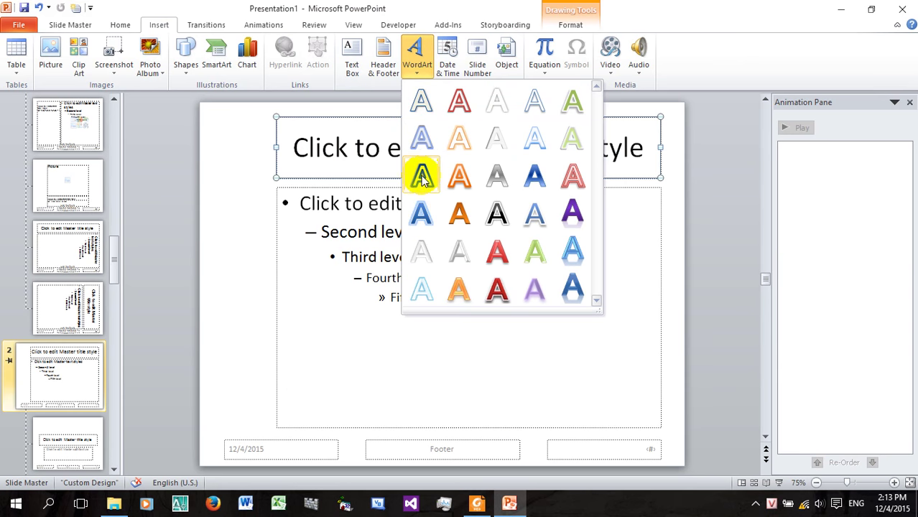
pyautogui.click(422, 137)
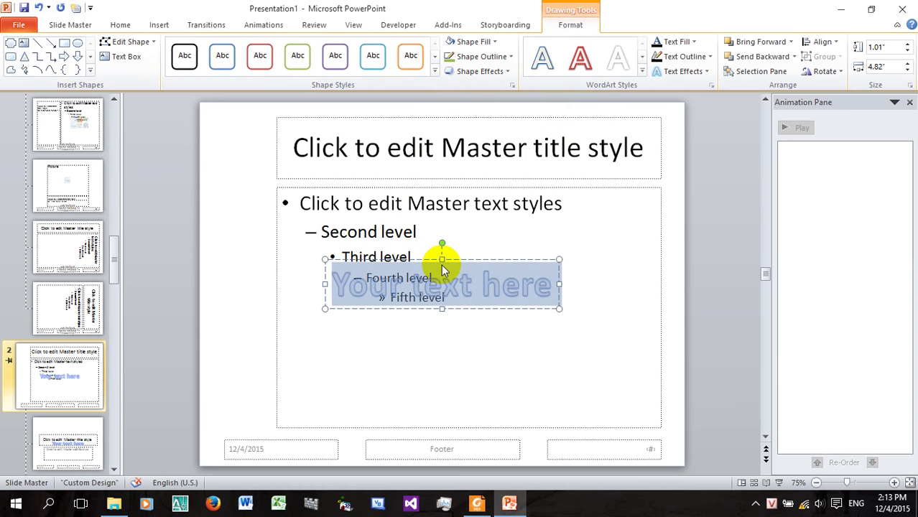
pyautogui.write('TH')
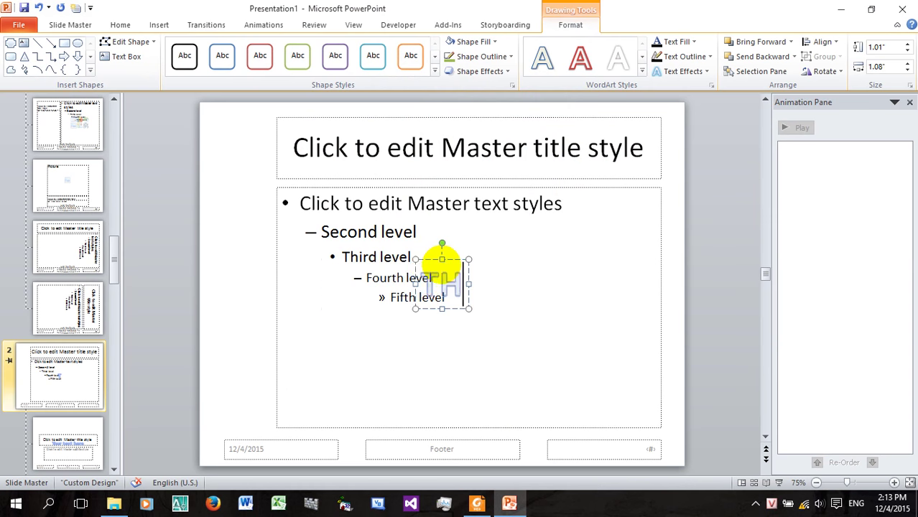
pyautogui.write('Ế GIỚI')
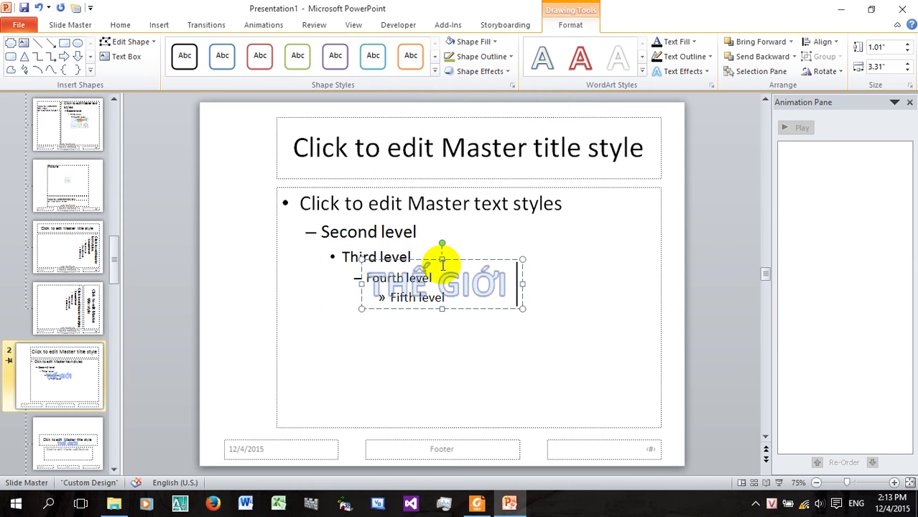
pyautogui.write(' VI T')
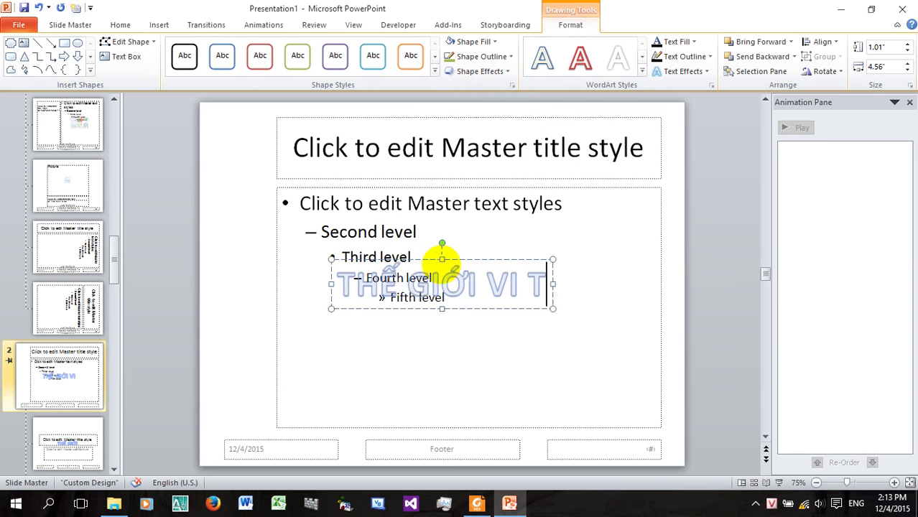
pyautogui.write('INH')
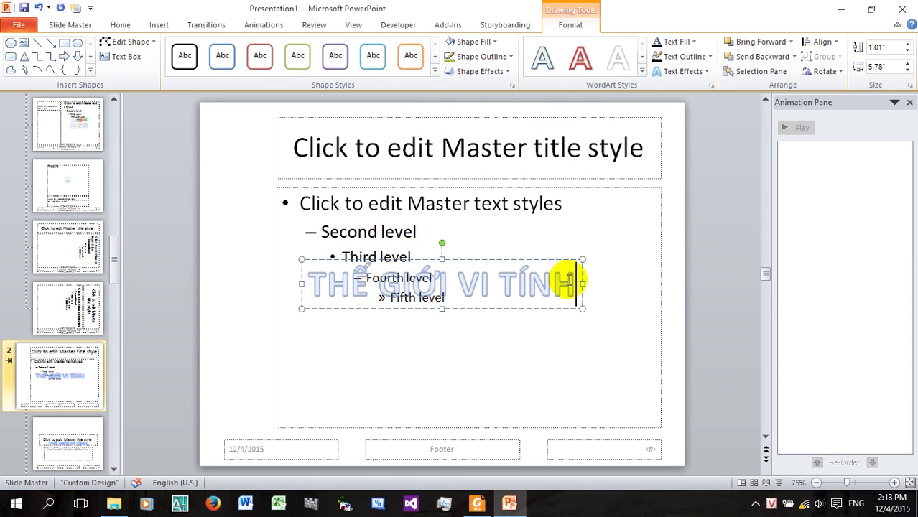
pyautogui.moveTo(573, 283); pyautogui.dragTo(311, 280)
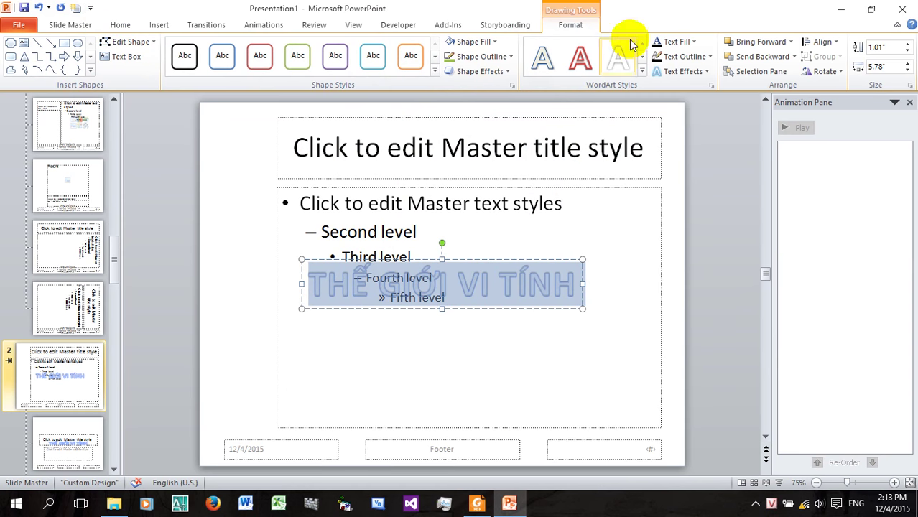
# Apply a dark grey style from the WordArt Styles gallery to the text
pyautogui.click(682, 72)
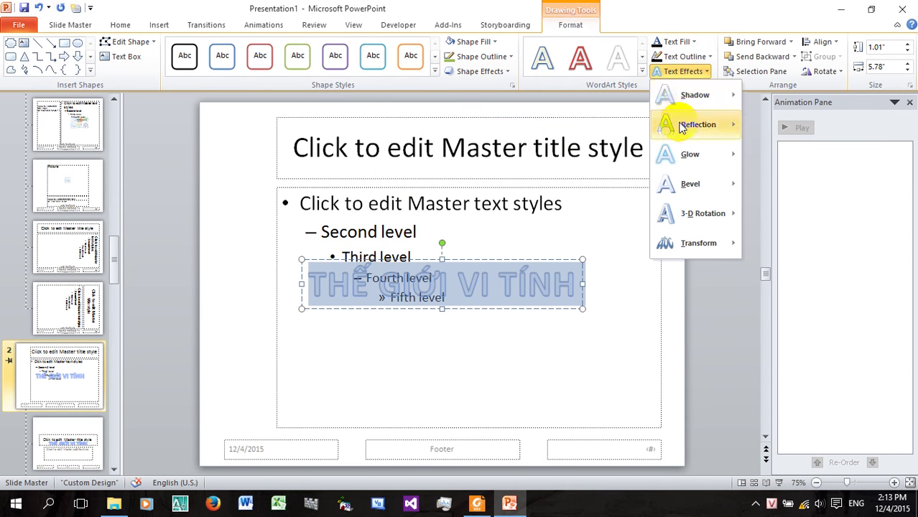
pyautogui.moveTo(693, 124)
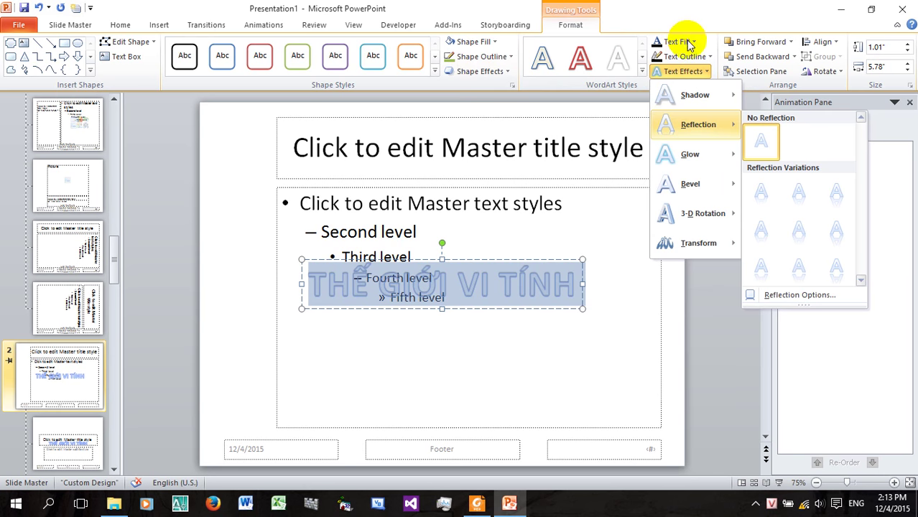
pyautogui.click(581, 56)
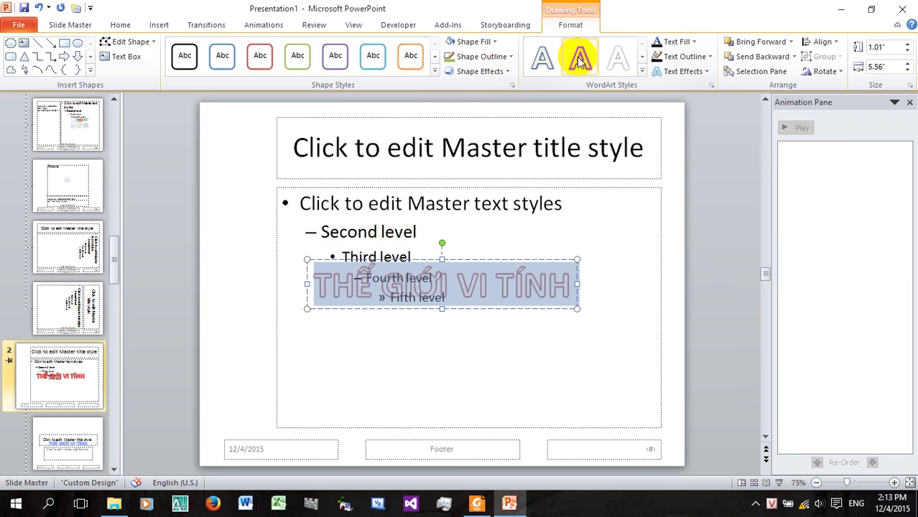
pyautogui.click(641, 69)
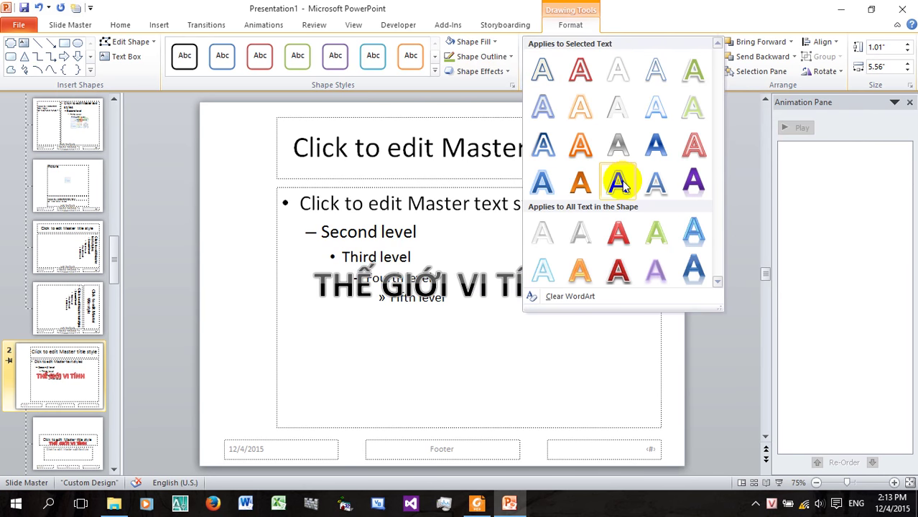
pyautogui.click(585, 149)
pyautogui.click(641, 71)
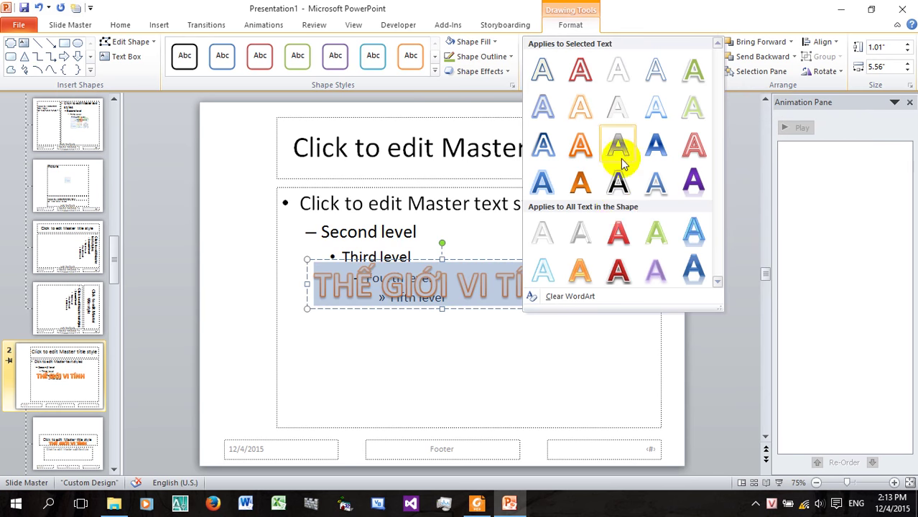
pyautogui.click(615, 185)
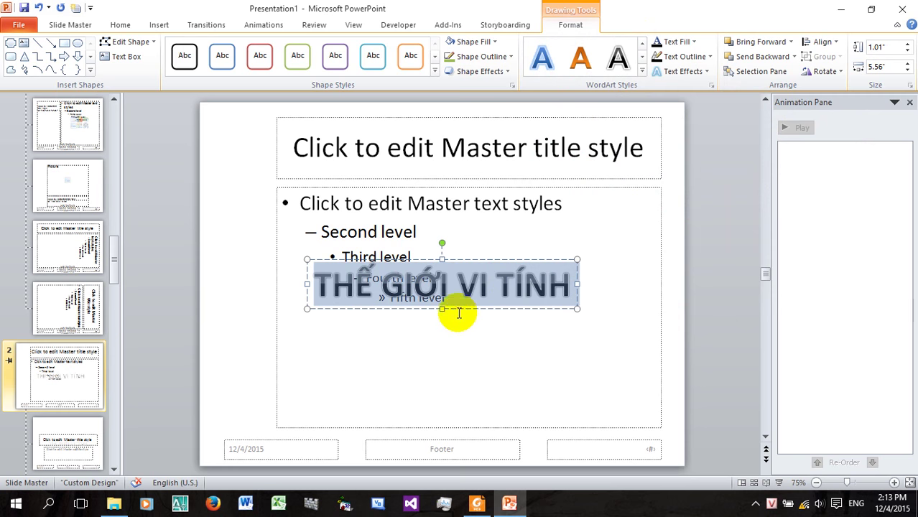
# Rotate the WordArt 90° left so it stands vertically
pyautogui.click(826, 71)
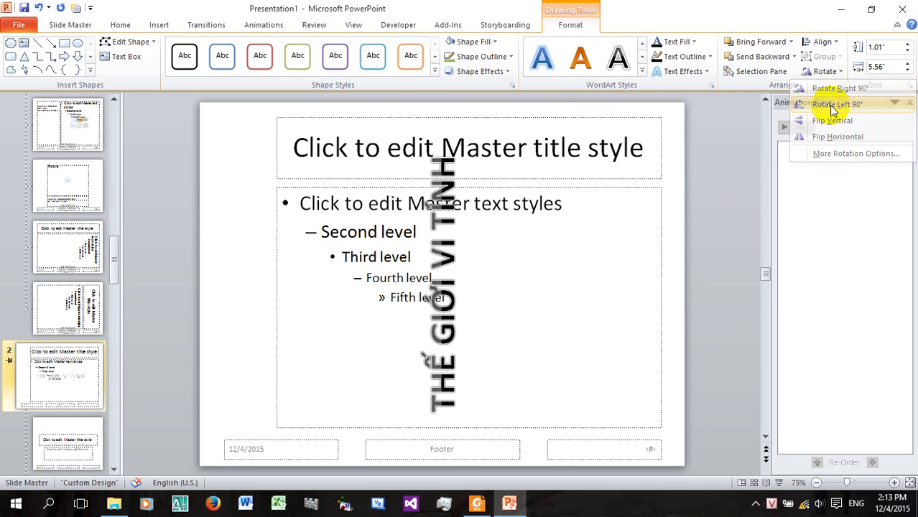
pyautogui.click(833, 105)
pyautogui.click(491, 508)
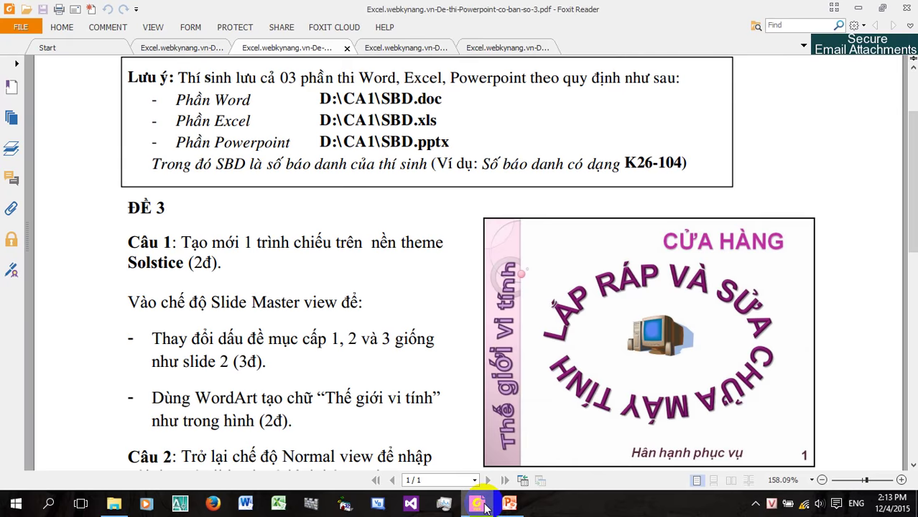
pyautogui.hotkey('alt', 'Tab')
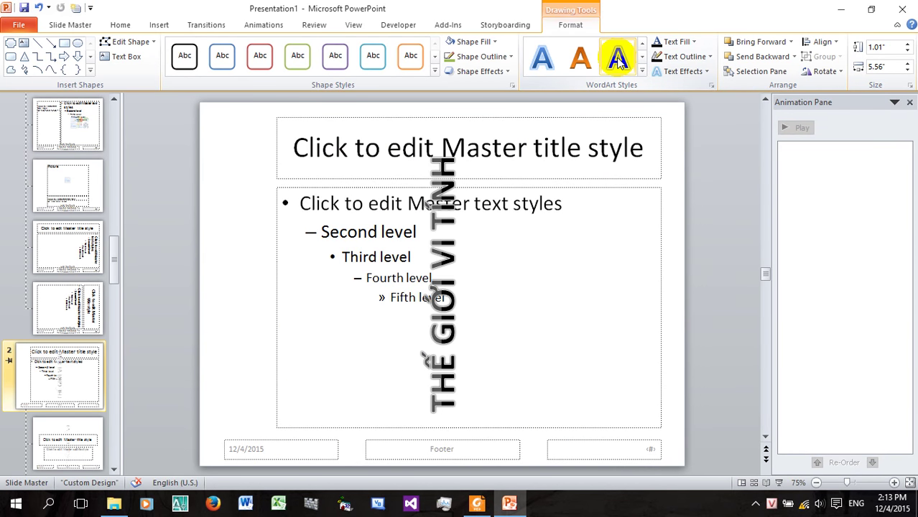
# Apply the gradient WordArt style, checking it against the exam PDF
pyautogui.click(618, 61)
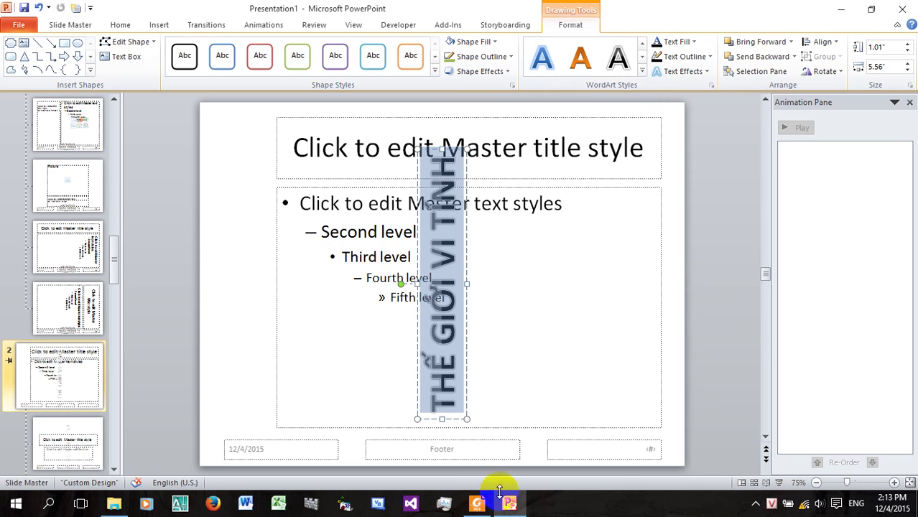
pyautogui.click(474, 506)
pyautogui.scroll(-2, 506, 318)
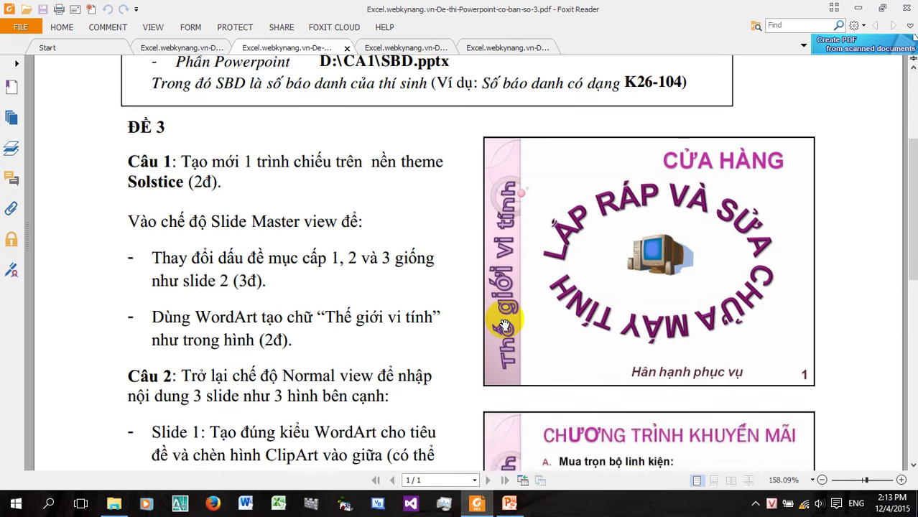
pyautogui.click(509, 504)
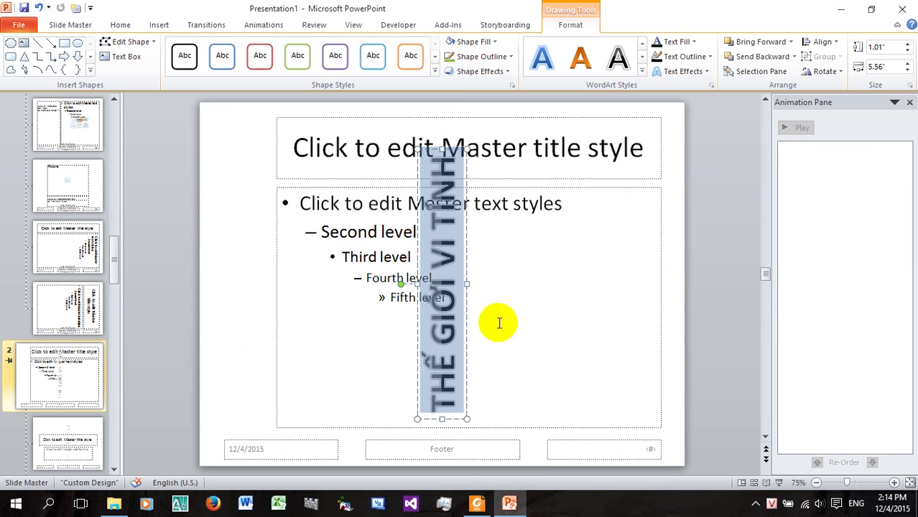
# Bend the WordArt with a Warp style from Text Effects > Transform
pyautogui.click(665, 72)
pyautogui.moveTo(696, 248)
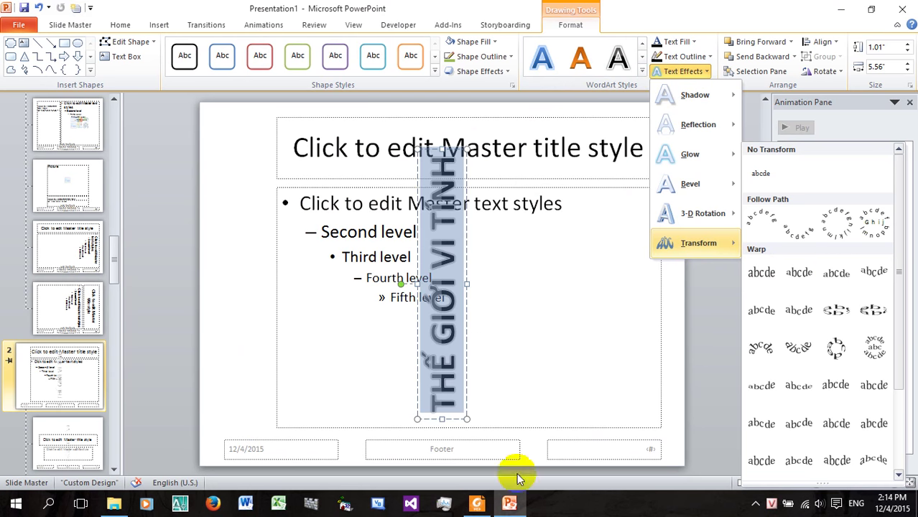
pyautogui.click(479, 505)
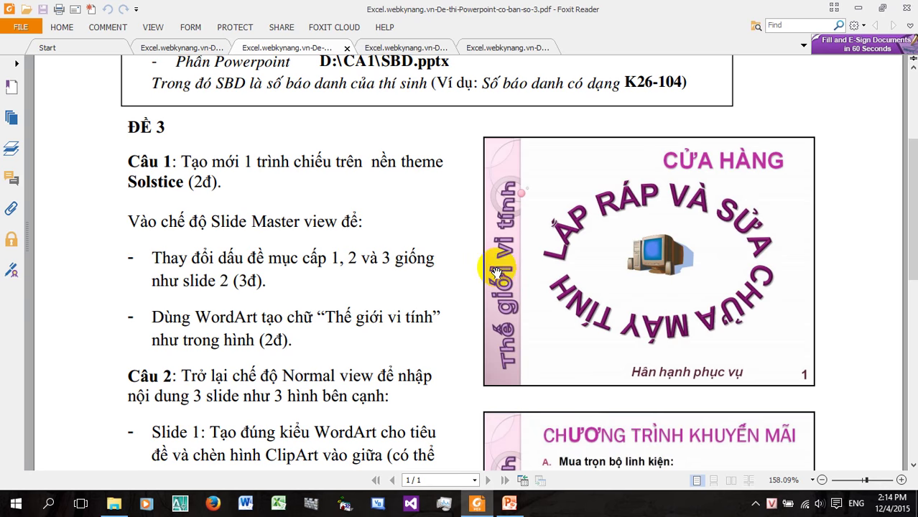
pyautogui.click(509, 505)
pyautogui.click(681, 71)
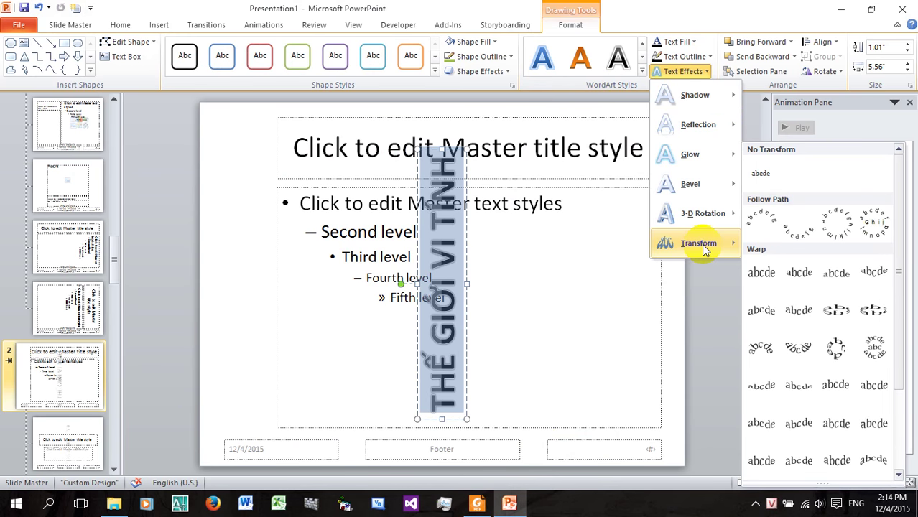
pyautogui.click(828, 277)
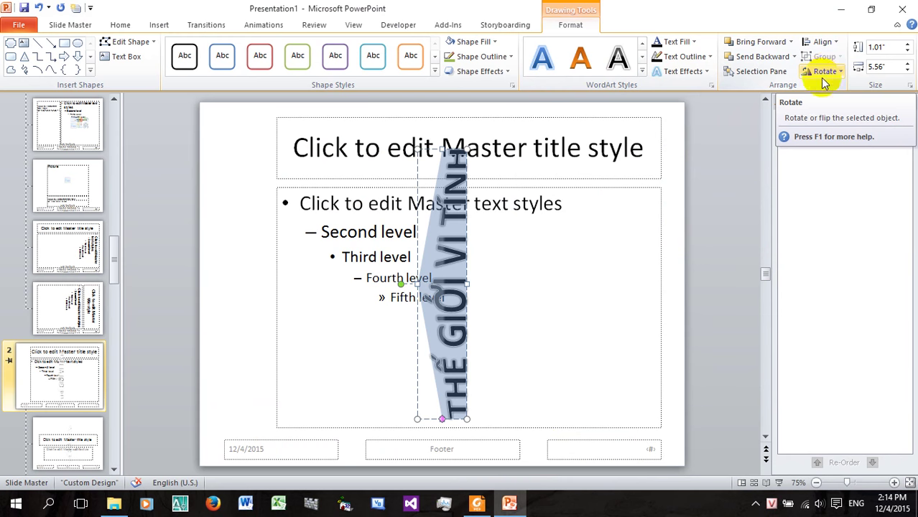
pyautogui.click(825, 76)
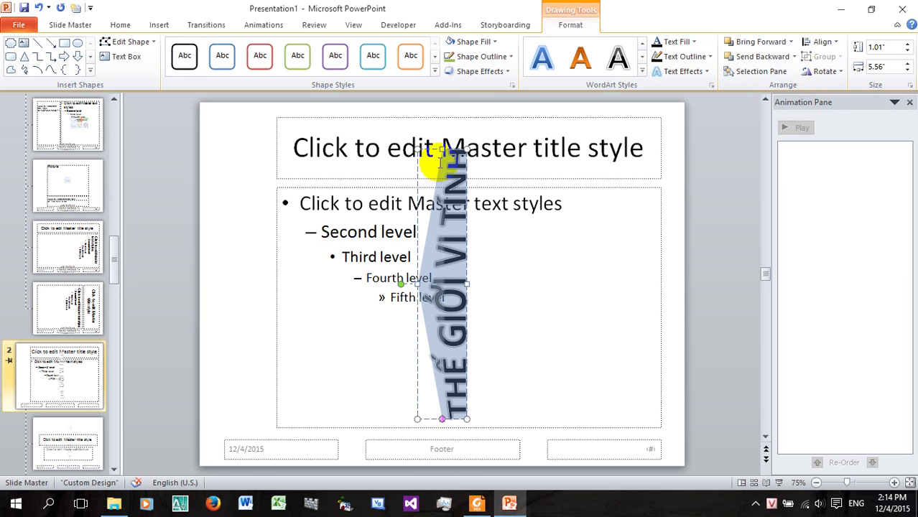
# Move the vertical WordArt to the slide's left edge
pyautogui.moveTo(434, 153); pyautogui.dragTo(232, 152)
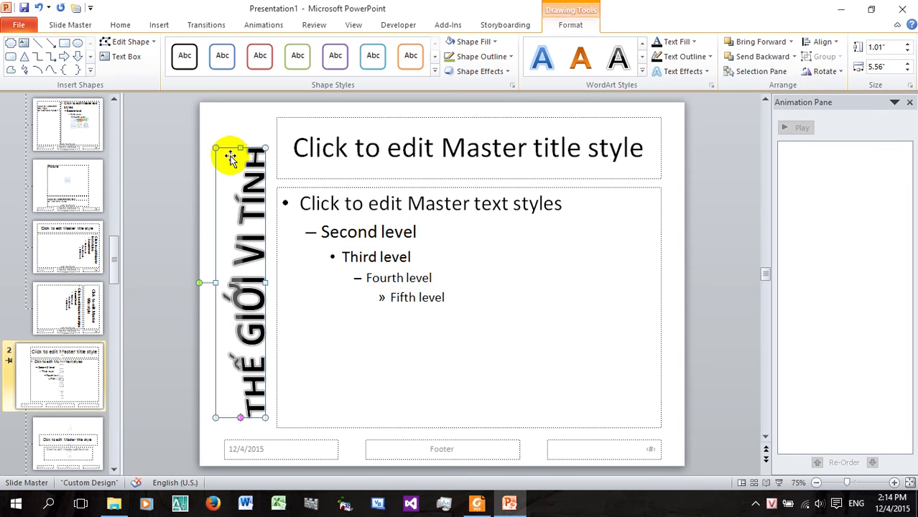
pyautogui.click(517, 504)
pyautogui.click(512, 503)
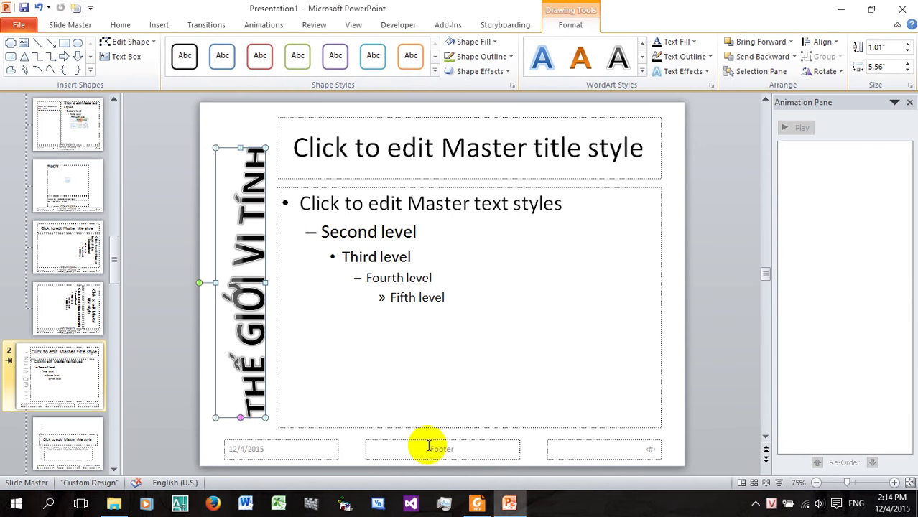
# Give all the WordArt text the blue WordArt style
pyautogui.moveTo(263, 303); pyautogui.dragTo(267, 244)
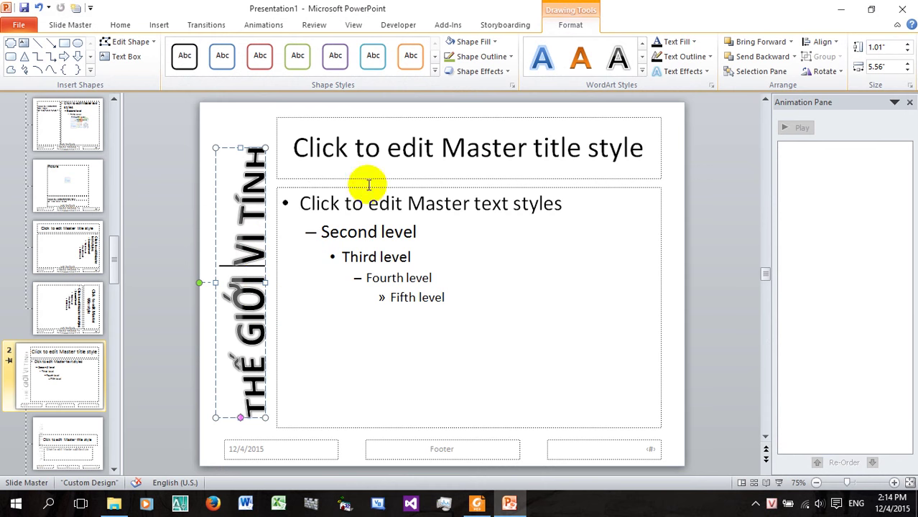
pyautogui.click(543, 57)
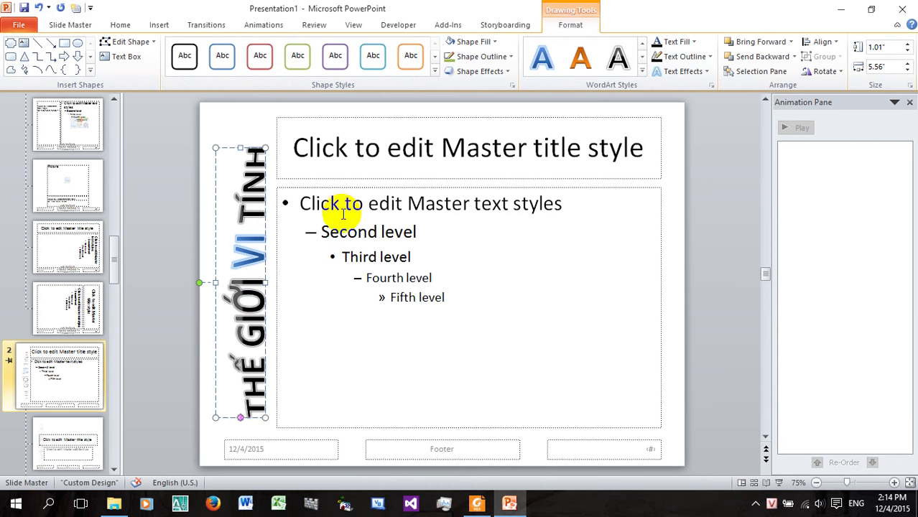
pyautogui.click(256, 278)
pyautogui.hotkey('ctrl', 'a')
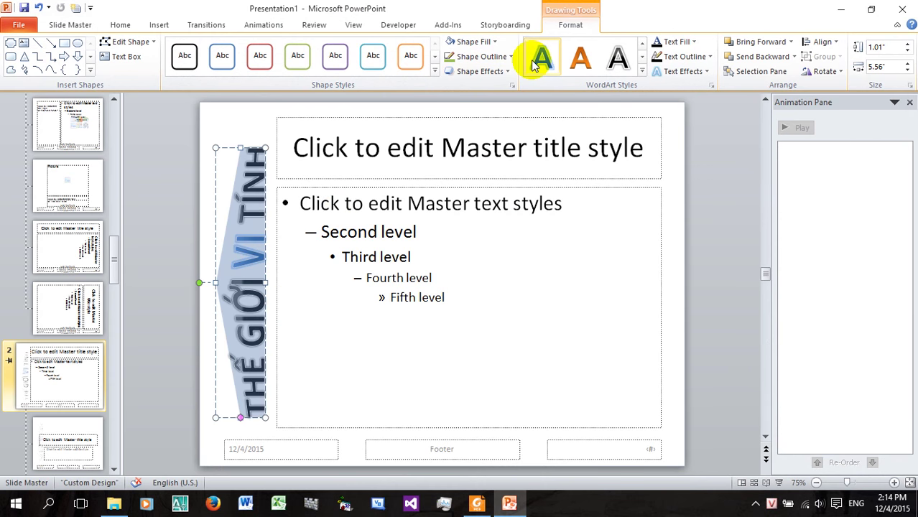
pyautogui.click(543, 58)
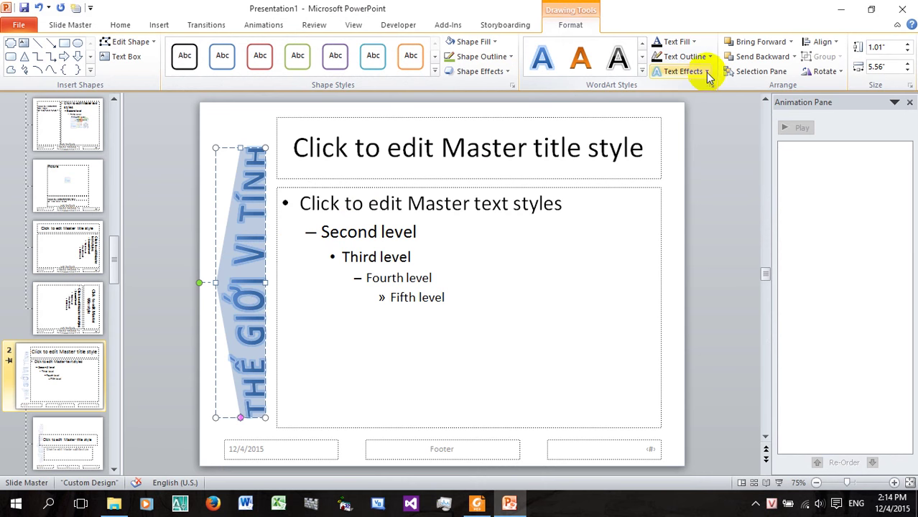
pyautogui.click(709, 74)
pyautogui.moveTo(715, 249)
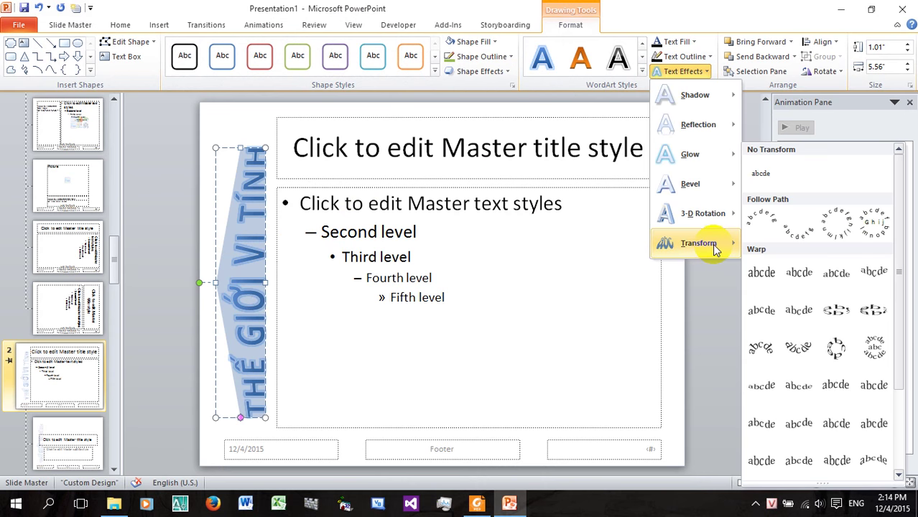
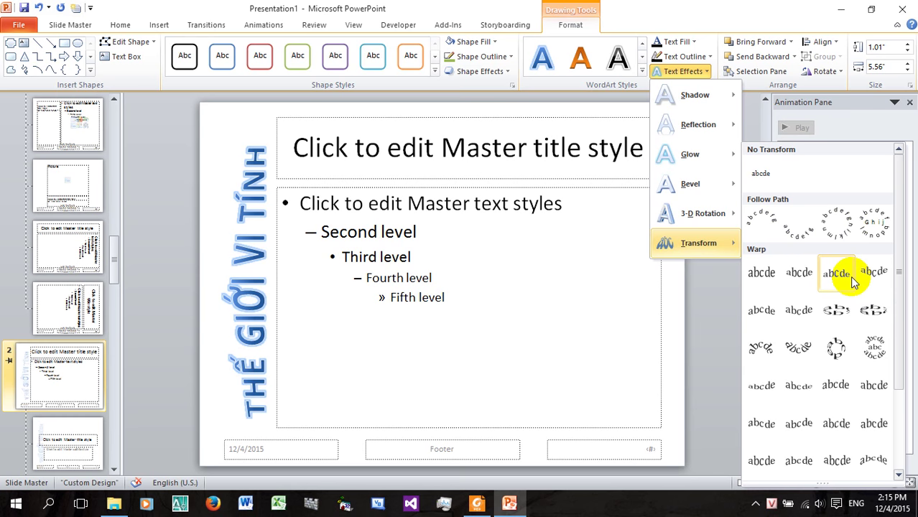
# Give the vertical THẾ GIỚI VI TÍNH WordArt a warp transform, then close Master View
pyautogui.click(761, 269)
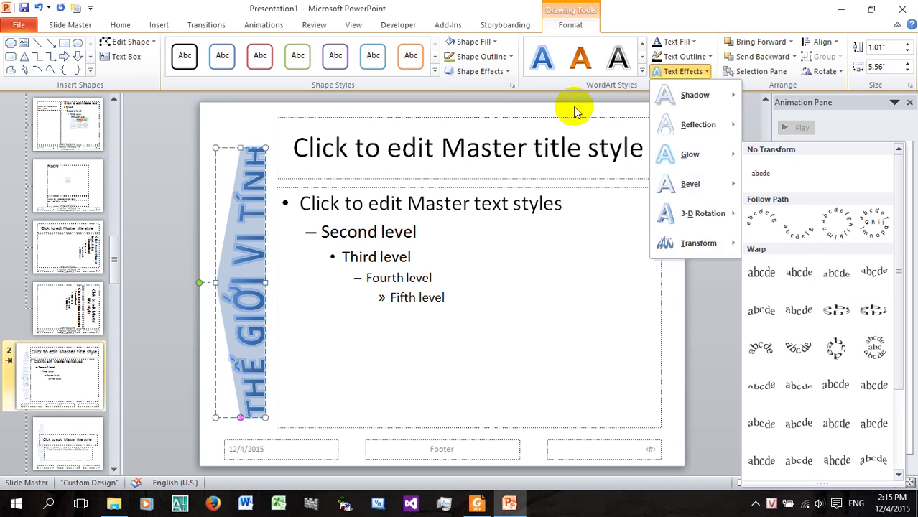
pyautogui.click(287, 302)
pyautogui.click(260, 281)
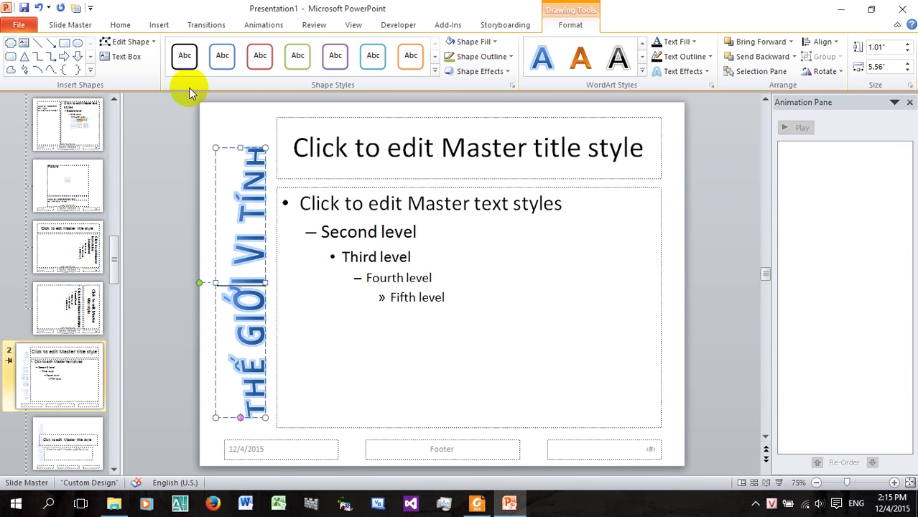
pyautogui.click(70, 25)
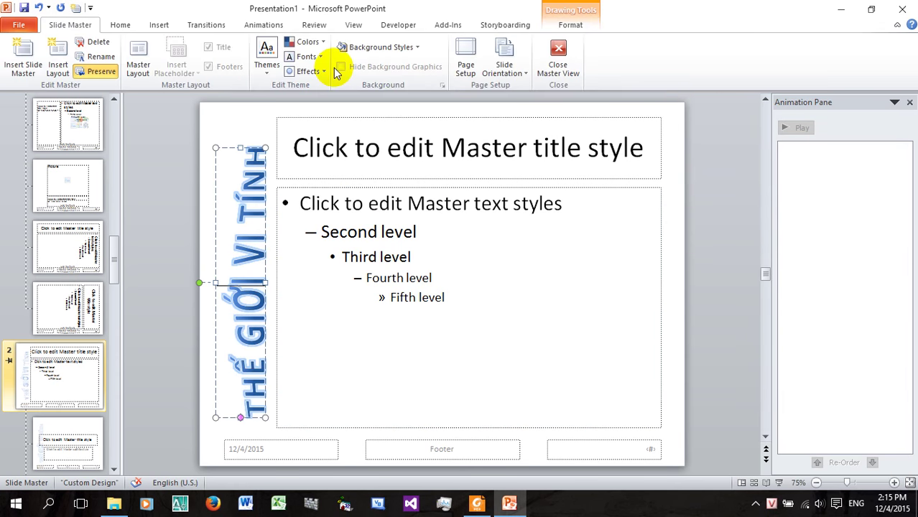
pyautogui.click(558, 58)
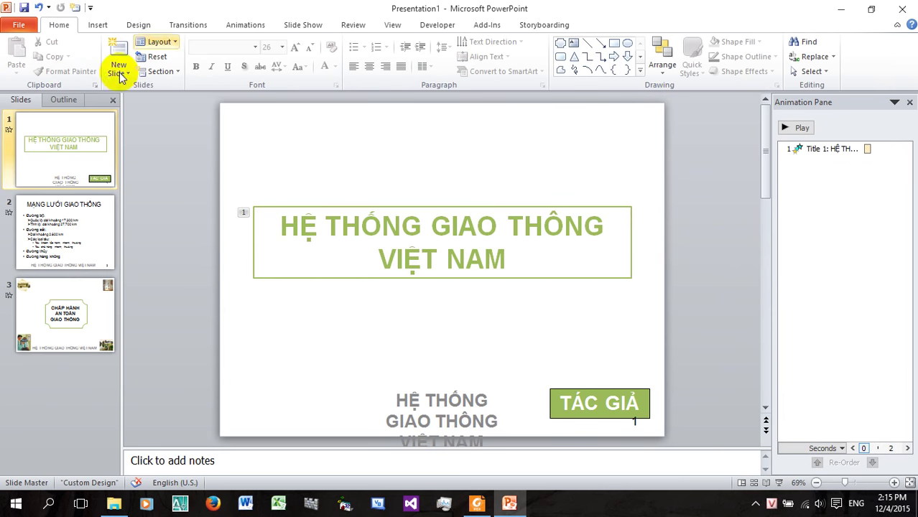
# Go to slide 1 and browse the New Slide and Layout galleries without changing anything
pyautogui.click(92, 225)
pyautogui.click(77, 140)
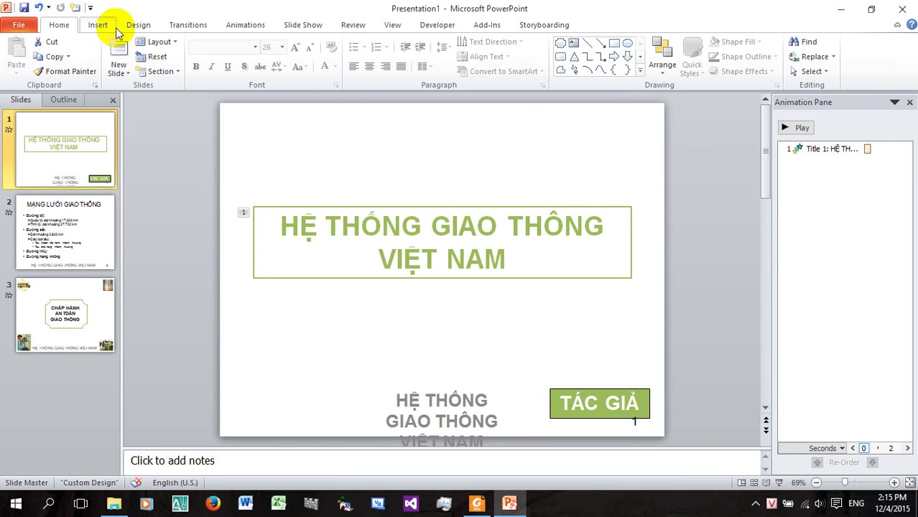
pyautogui.click(122, 72)
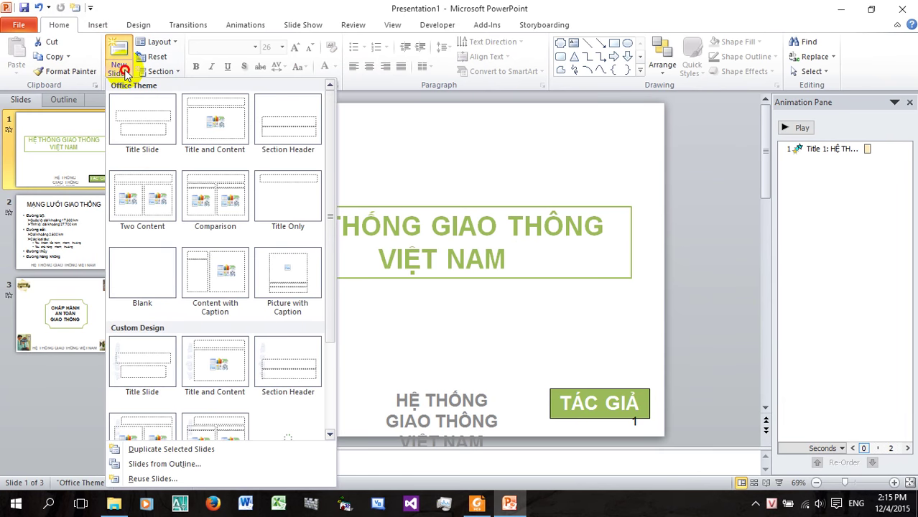
pyautogui.click(164, 43)
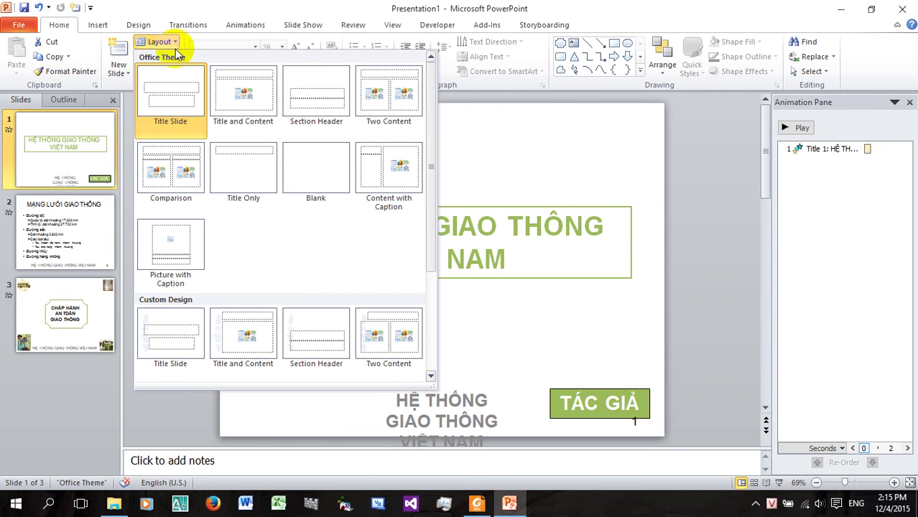
pyautogui.scroll(-2, 217, 266)
pyautogui.scroll(2, 220, 269)
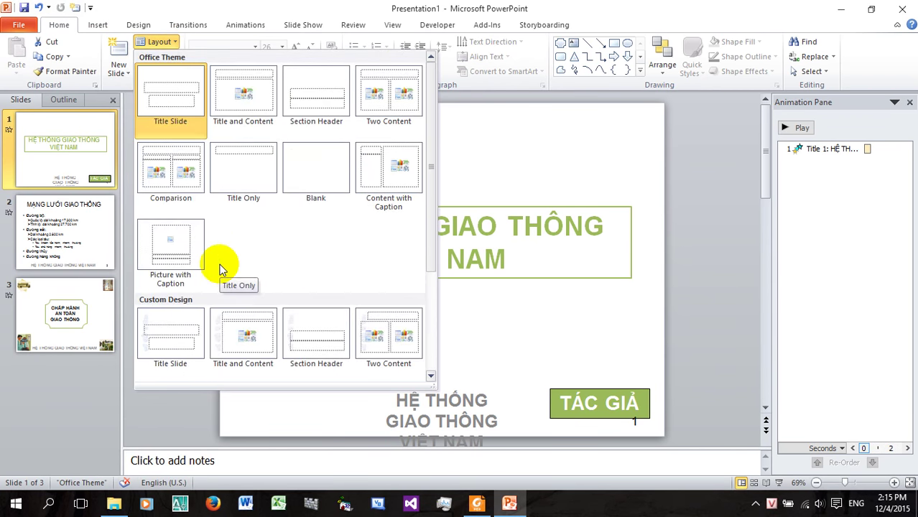
pyautogui.click(72, 248)
# Select slide 2 and browse its layout and new-slide galleries without adding a slide
pyautogui.click(78, 242)
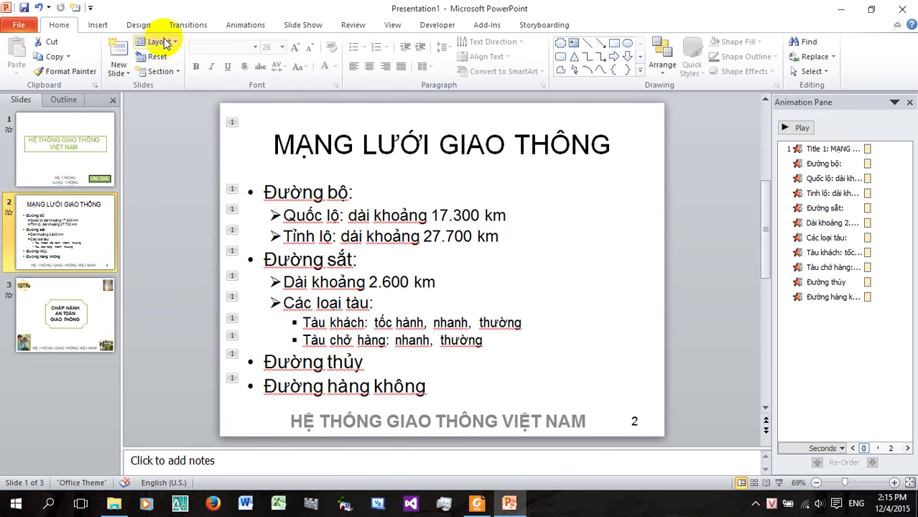
pyautogui.click(160, 42)
pyautogui.scroll(-2, 217, 268)
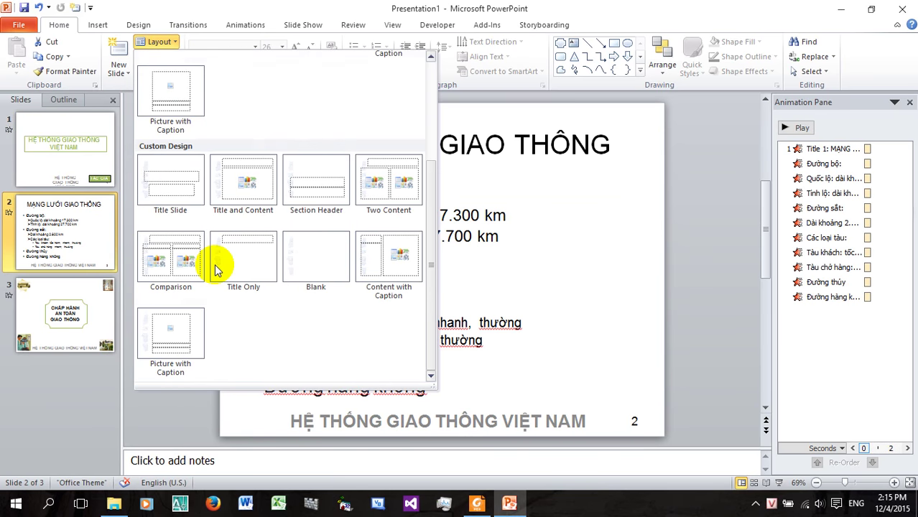
pyautogui.scroll(2, 216, 266)
pyautogui.click(121, 68)
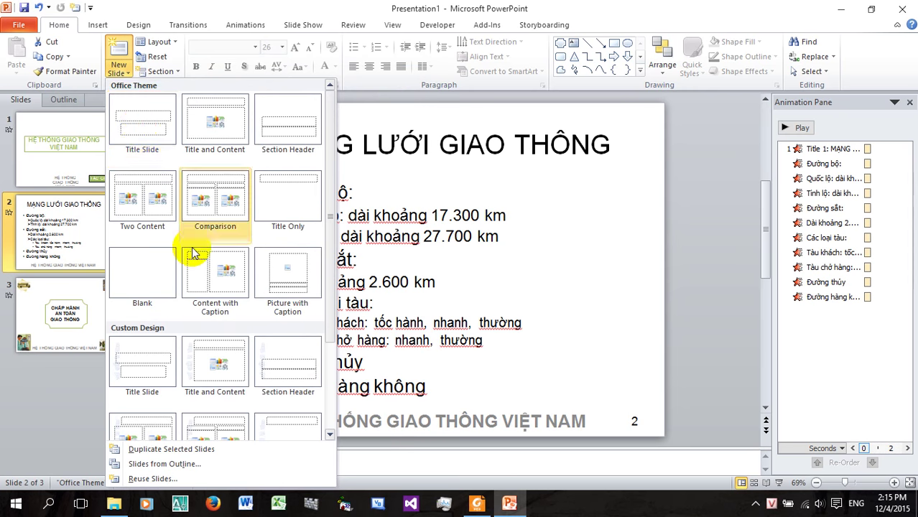
pyautogui.scroll(-2, 194, 259)
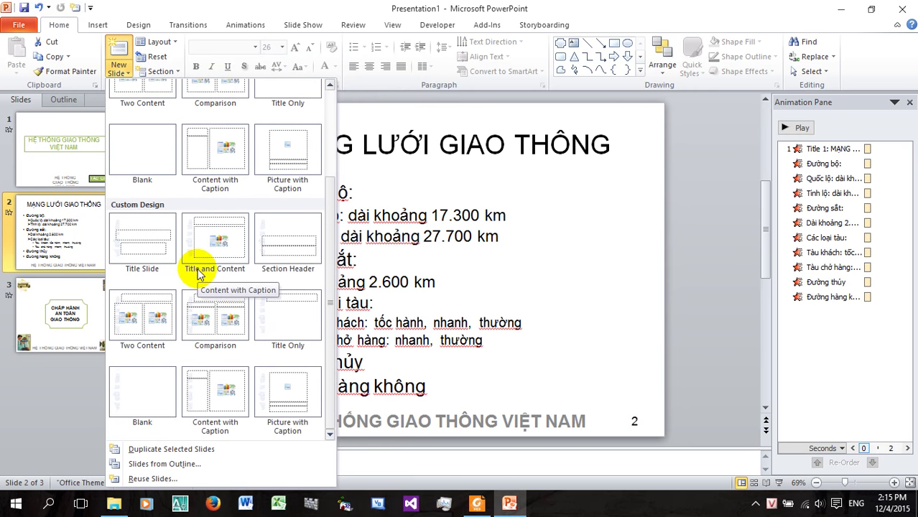
pyautogui.scroll(2, 200, 274)
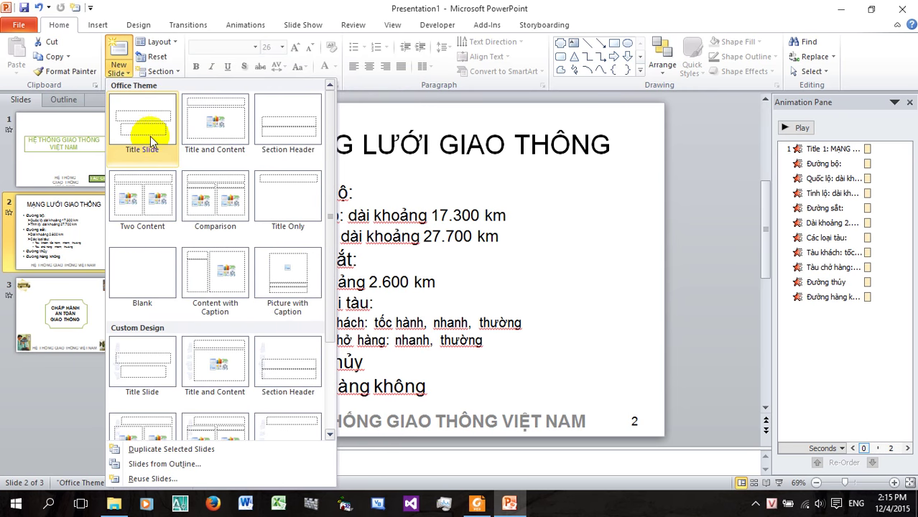
pyautogui.click(74, 135)
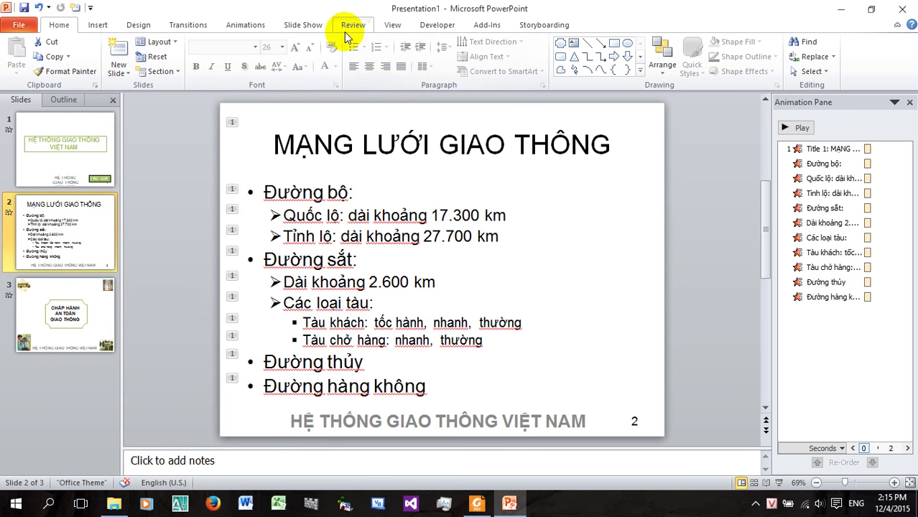
pyautogui.click(394, 25)
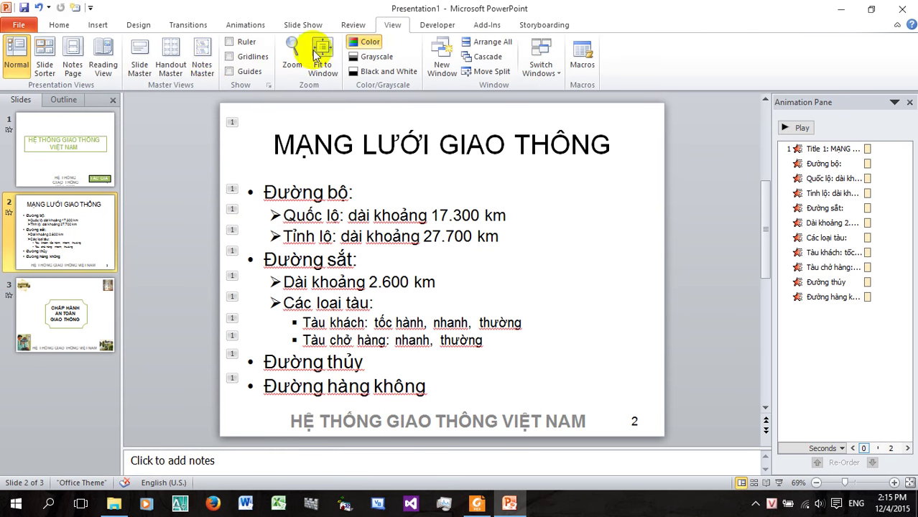
pyautogui.click(136, 56)
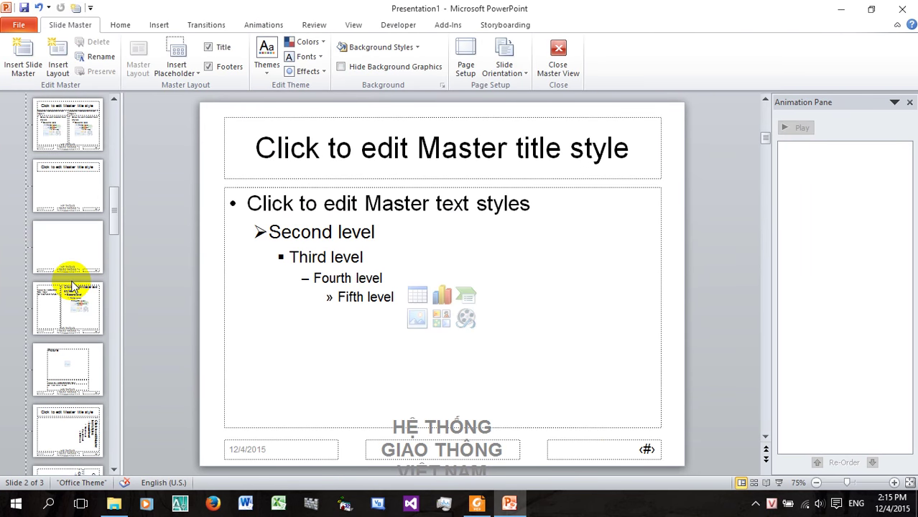
pyautogui.click(25, 250)
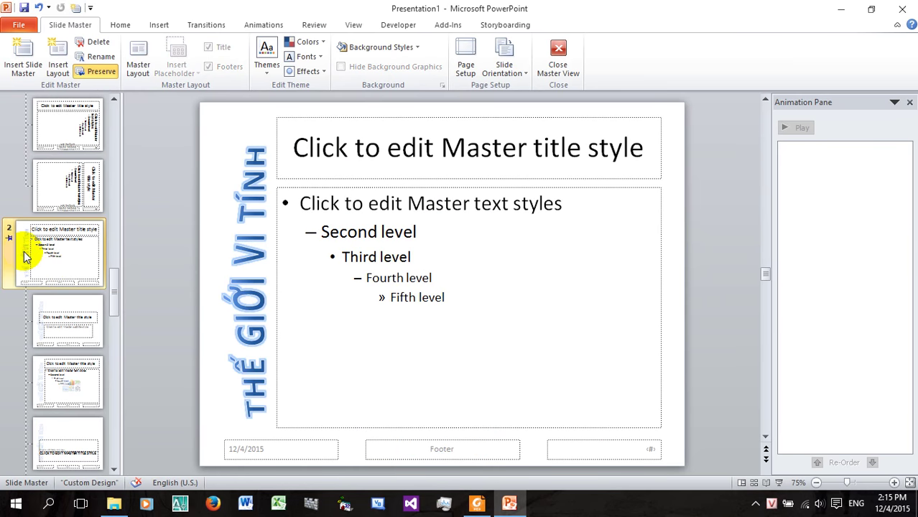
pyautogui.click(71, 316)
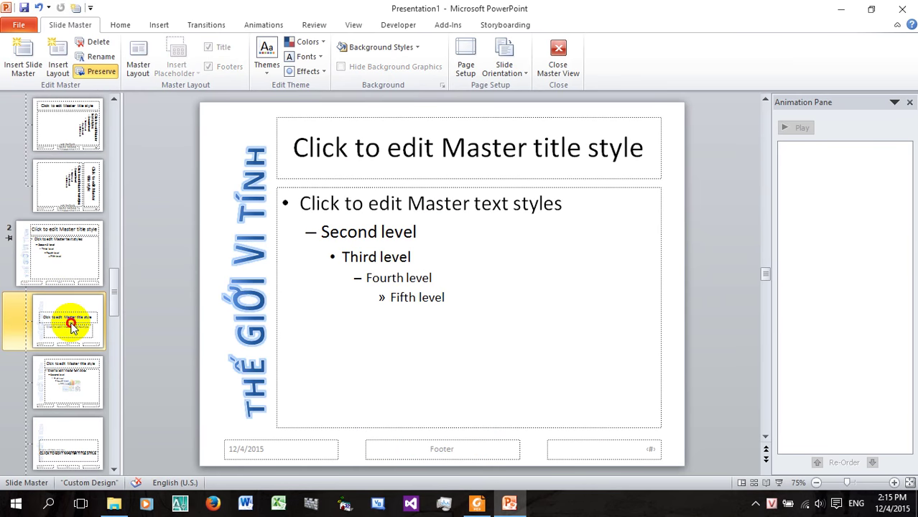
pyautogui.click(72, 380)
pyautogui.click(72, 427)
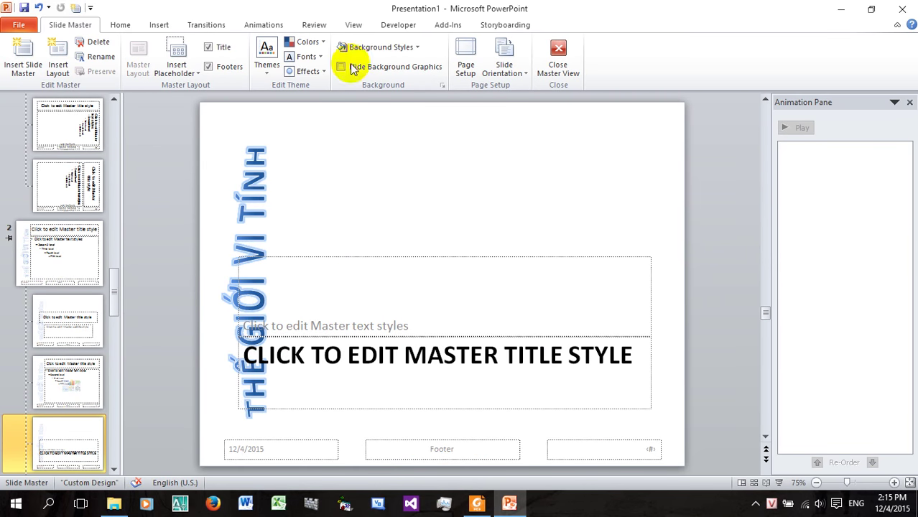
pyautogui.click(554, 61)
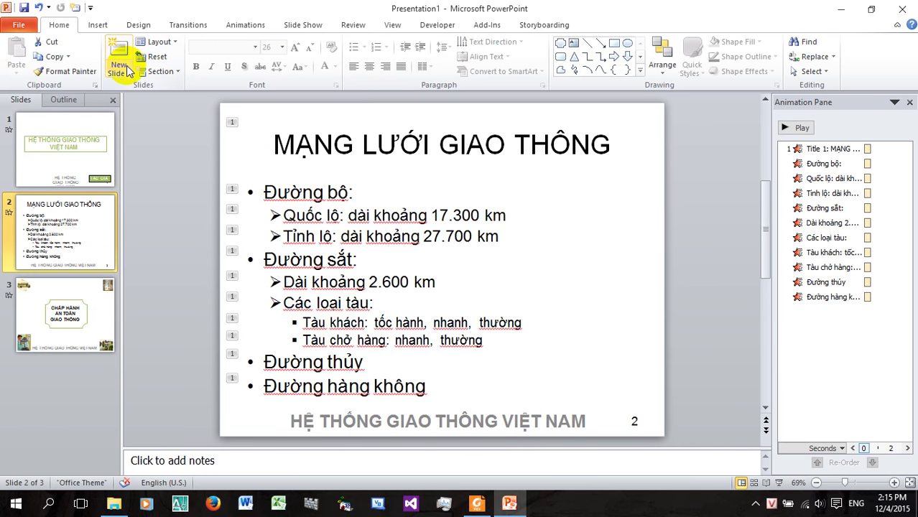
pyautogui.click(126, 70)
pyautogui.scroll(-2, 203, 252)
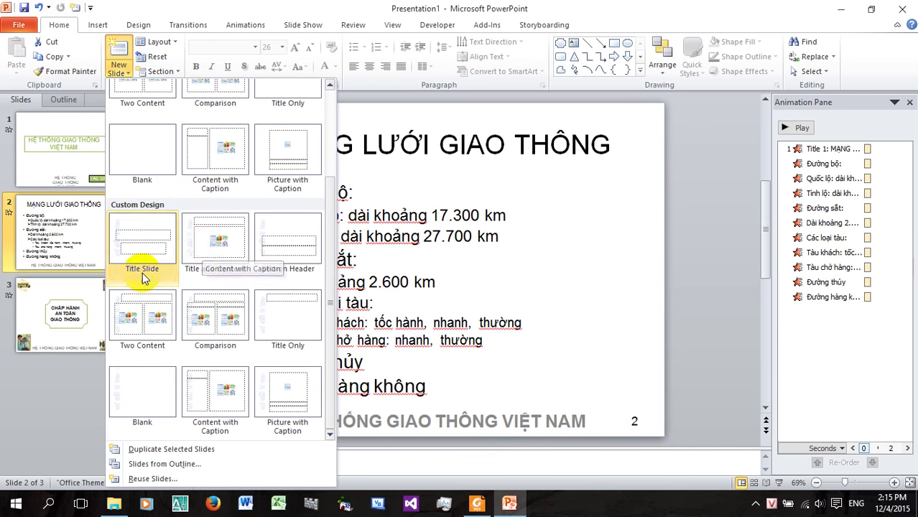
pyautogui.click(63, 320)
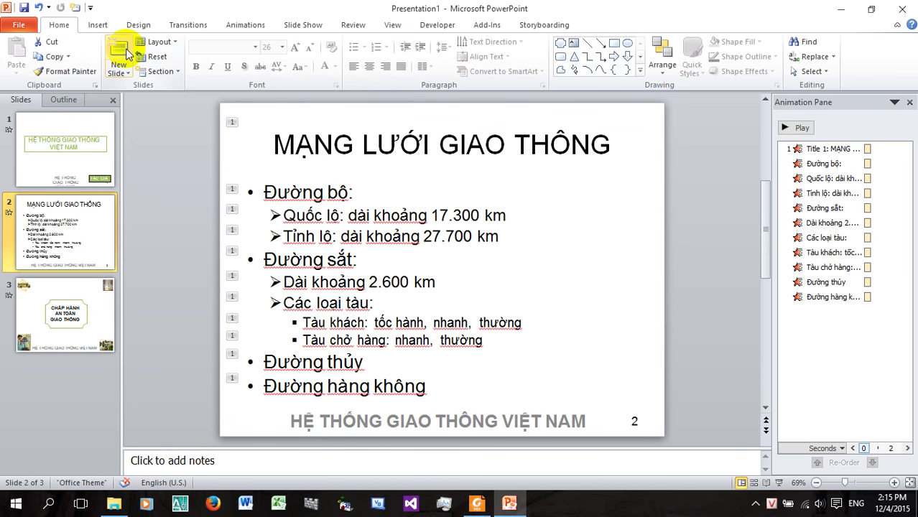
pyautogui.click(119, 67)
pyautogui.scroll(-2, 222, 199)
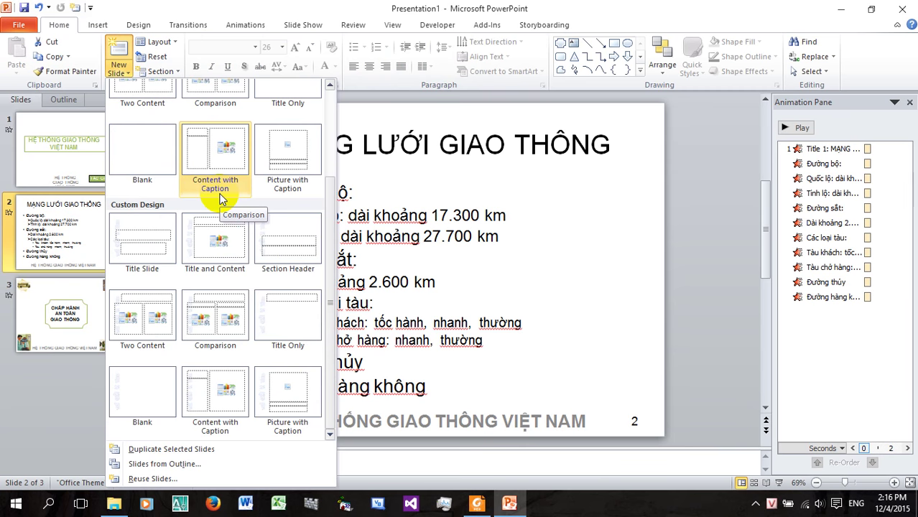
pyautogui.scroll(2, 221, 199)
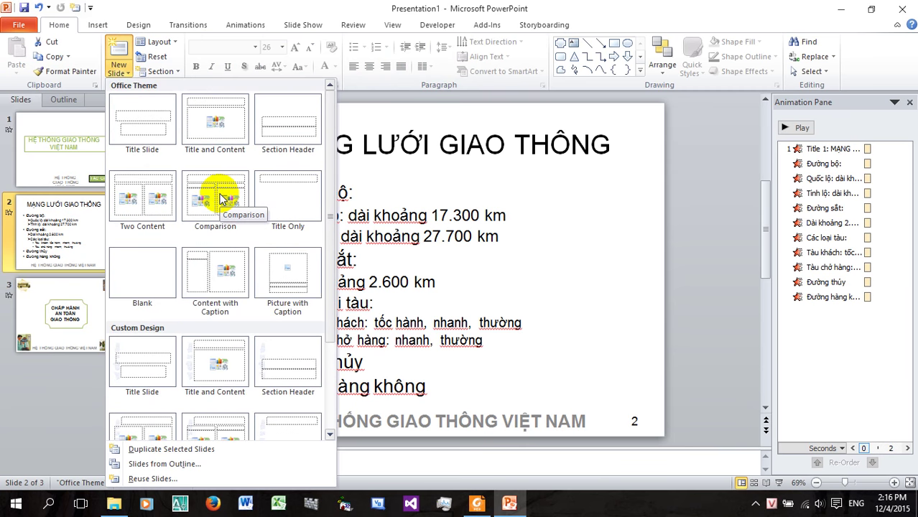
pyautogui.click(79, 228)
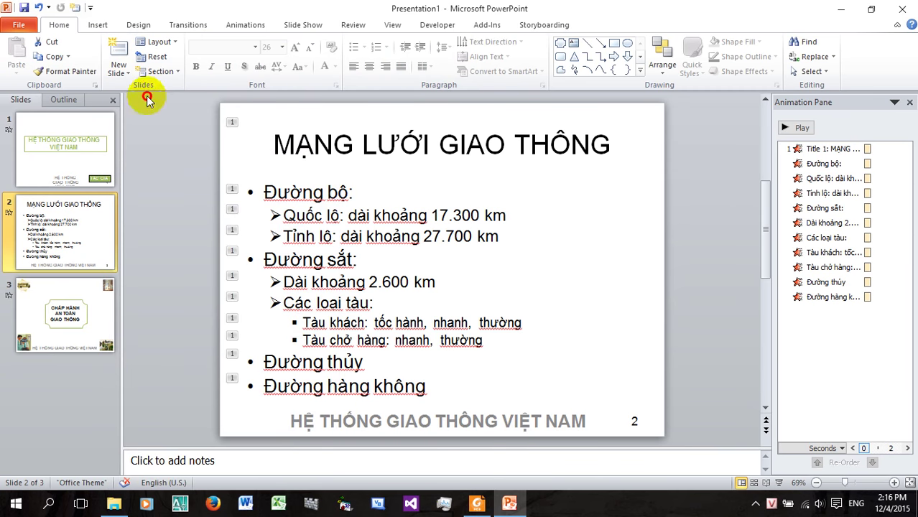
pyautogui.click(157, 43)
pyautogui.scroll(-2, 162, 309)
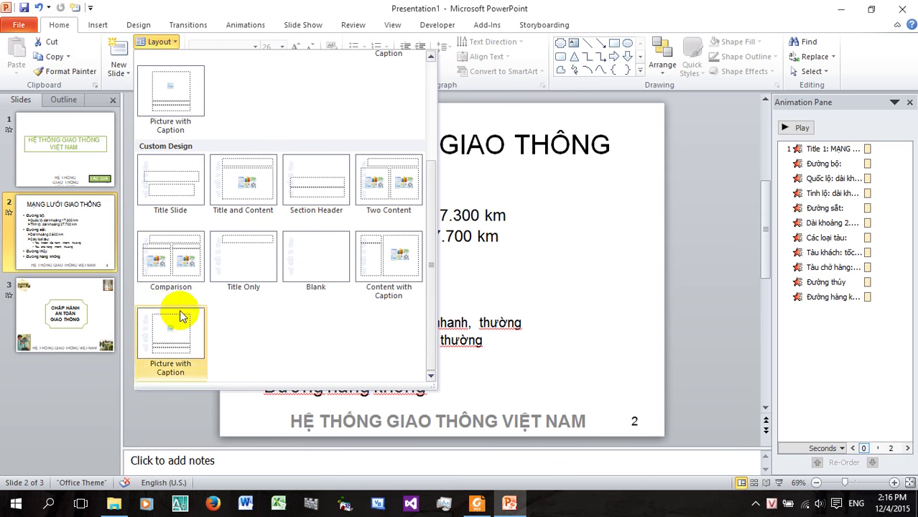
pyautogui.click(157, 185)
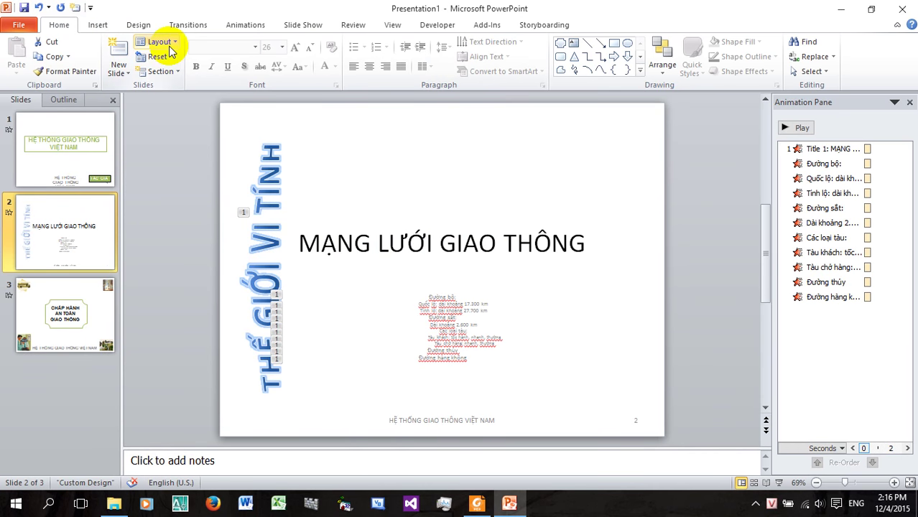
pyautogui.hotkey('ctrl', 'z')
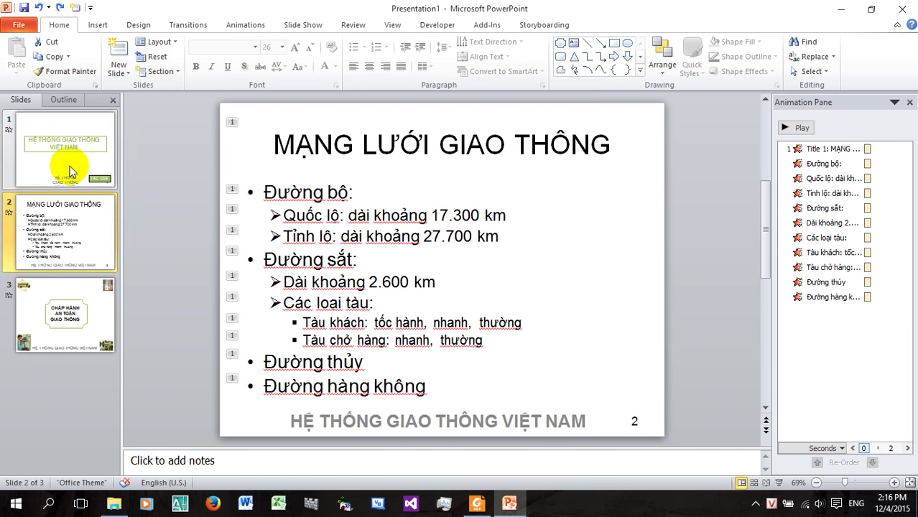
# Apply the Custom Design Title Slide layout to slide 1
pyautogui.click(65, 158)
pyautogui.click(156, 41)
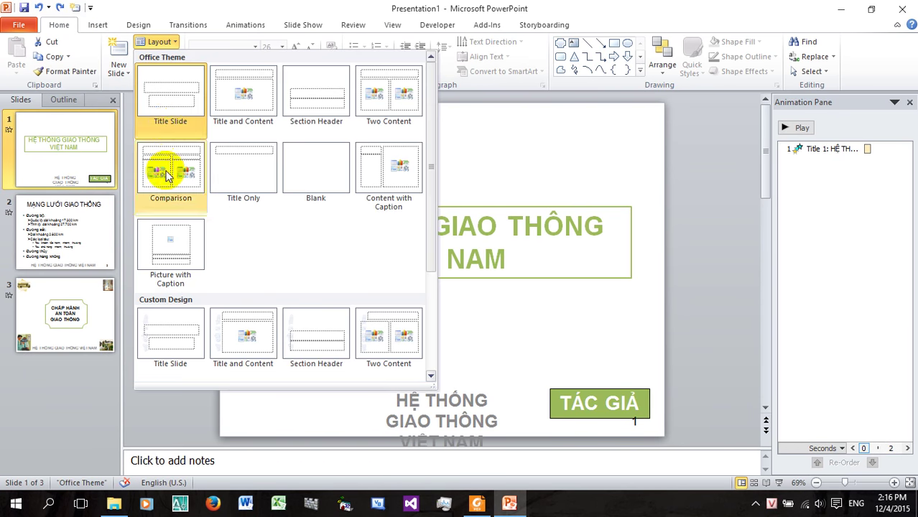
pyautogui.click(170, 331)
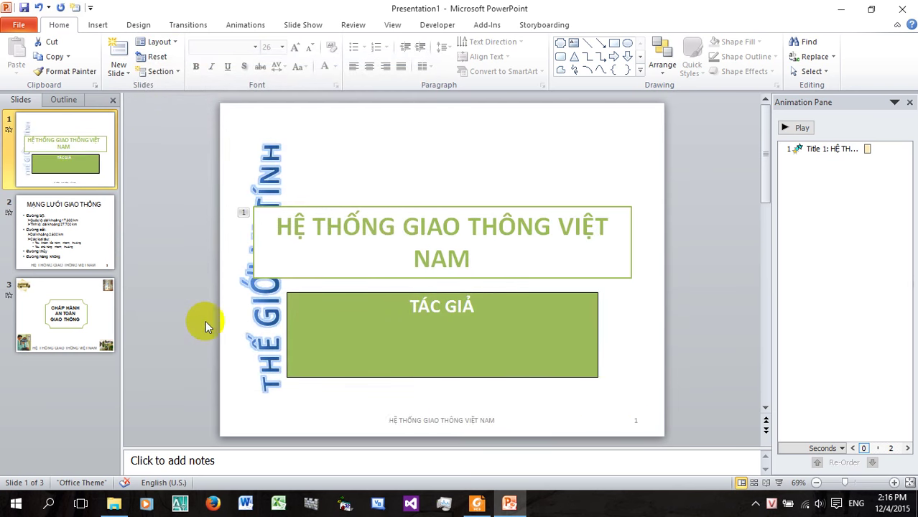
pyautogui.click(76, 229)
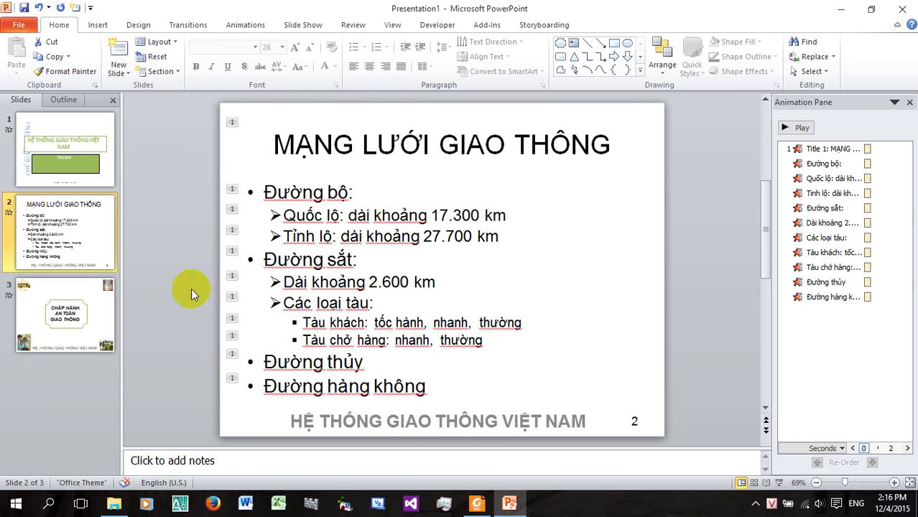
# Give slide 2 the Custom Design Title and Content layout and slide 3 the Custom Design Blank layout
pyautogui.click(159, 43)
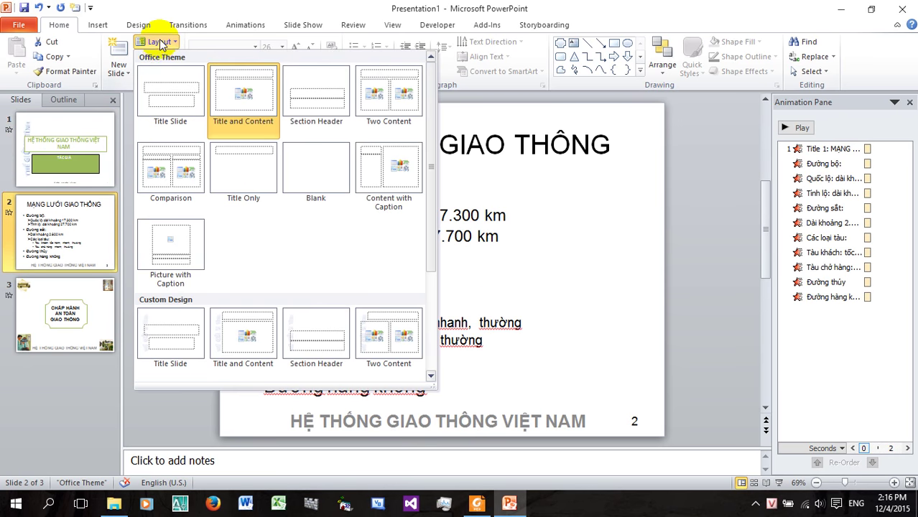
pyautogui.scroll(-3, 191, 320)
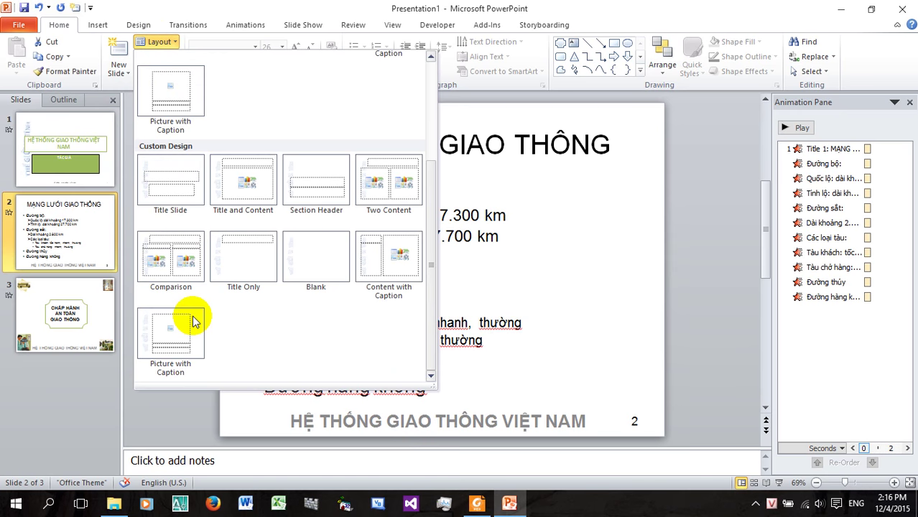
pyautogui.click(246, 180)
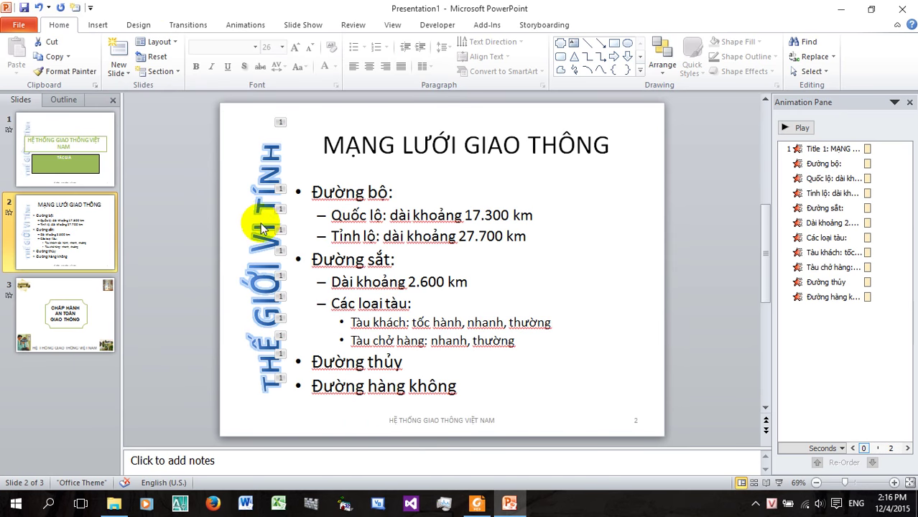
pyautogui.click(51, 308)
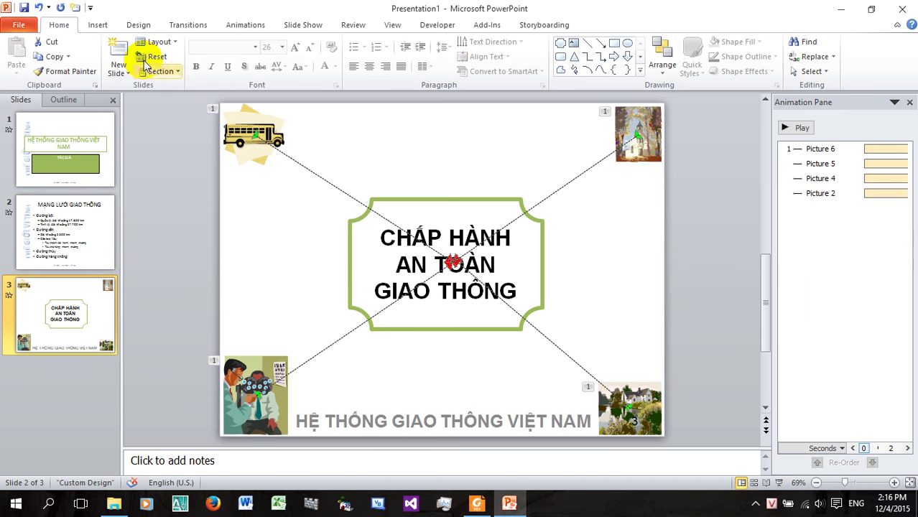
pyautogui.click(159, 45)
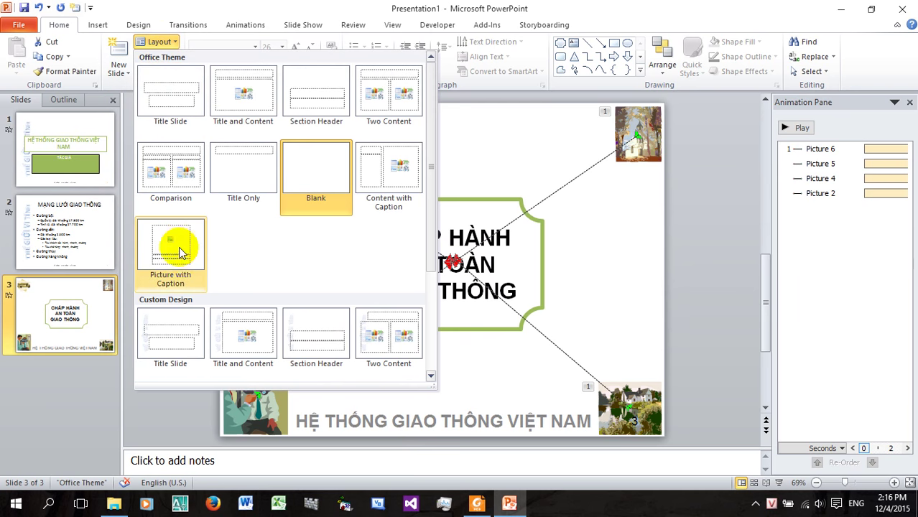
pyautogui.scroll(-2, 205, 209)
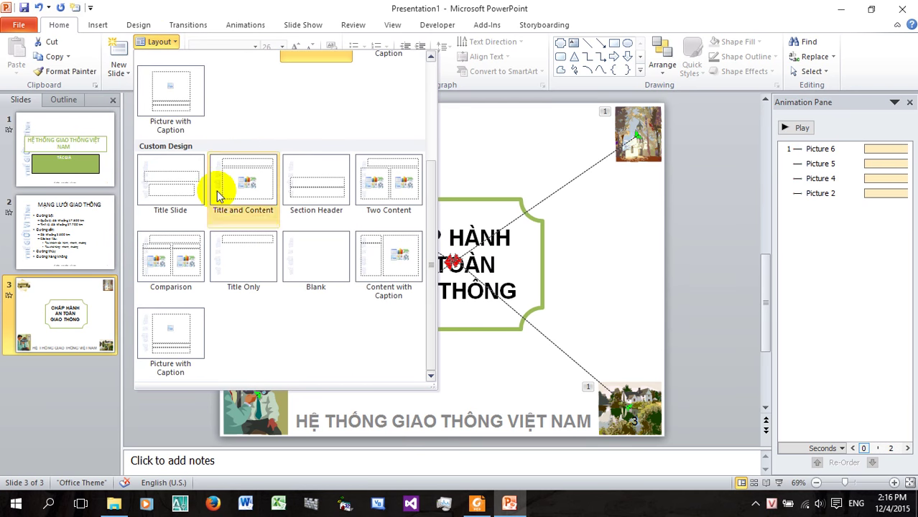
pyautogui.click(303, 259)
pyautogui.click(267, 282)
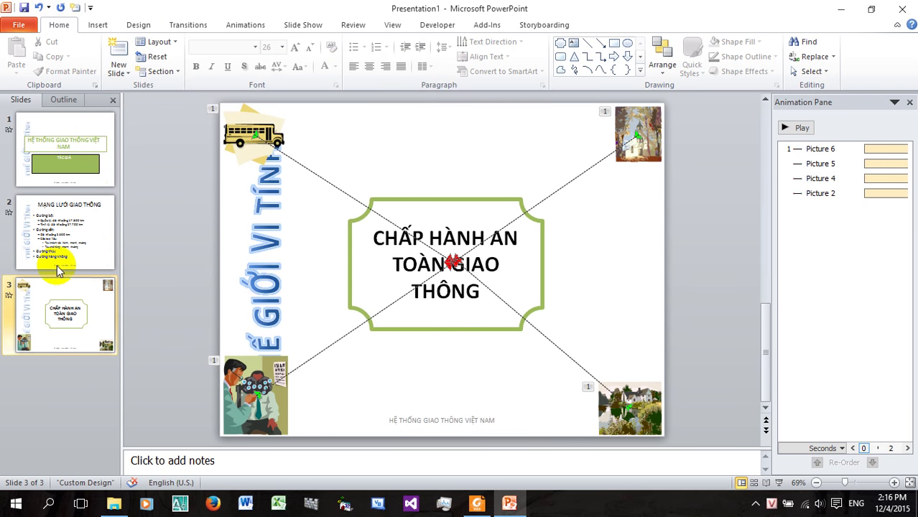
# Insert an extra Title Slide after slide 1, then delete it
pyautogui.click(68, 139)
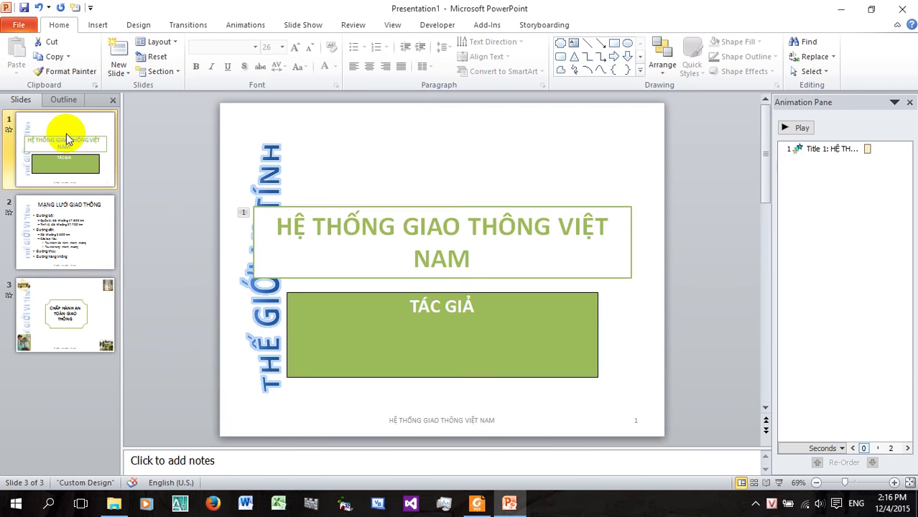
pyautogui.click(159, 42)
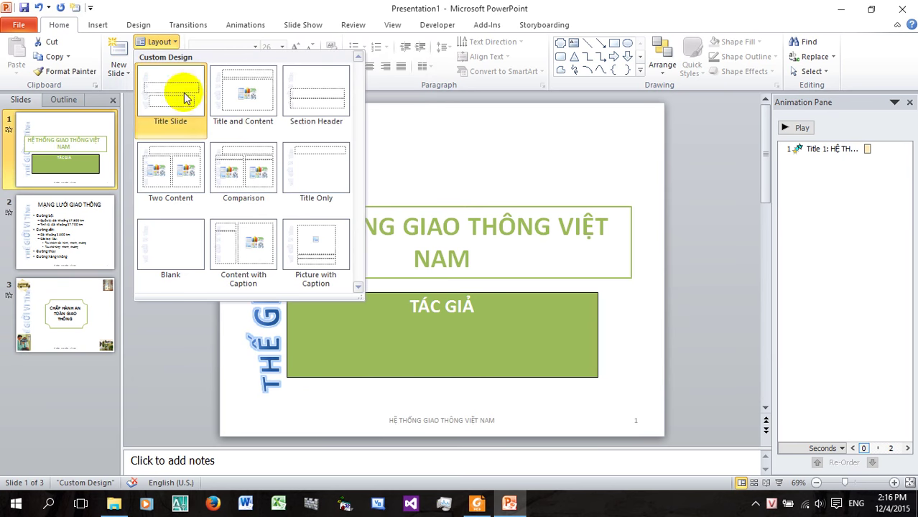
pyautogui.click(118, 70)
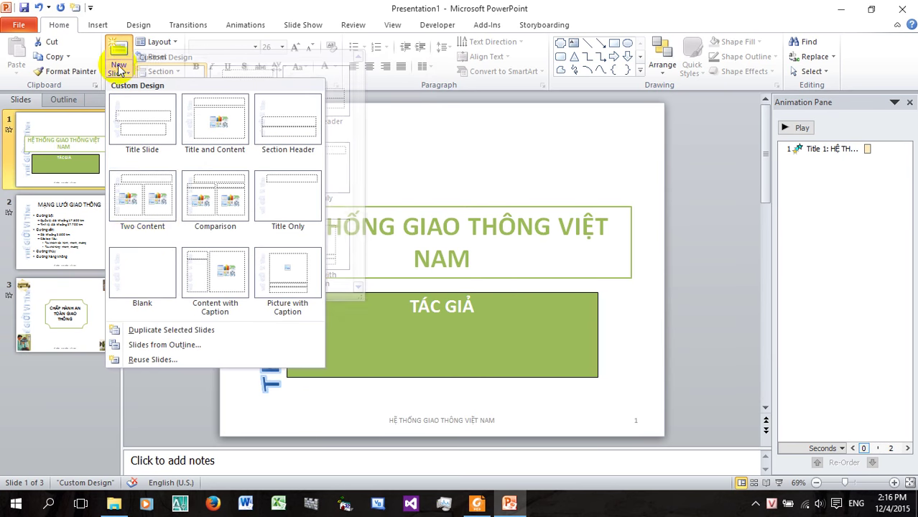
pyautogui.click(127, 147)
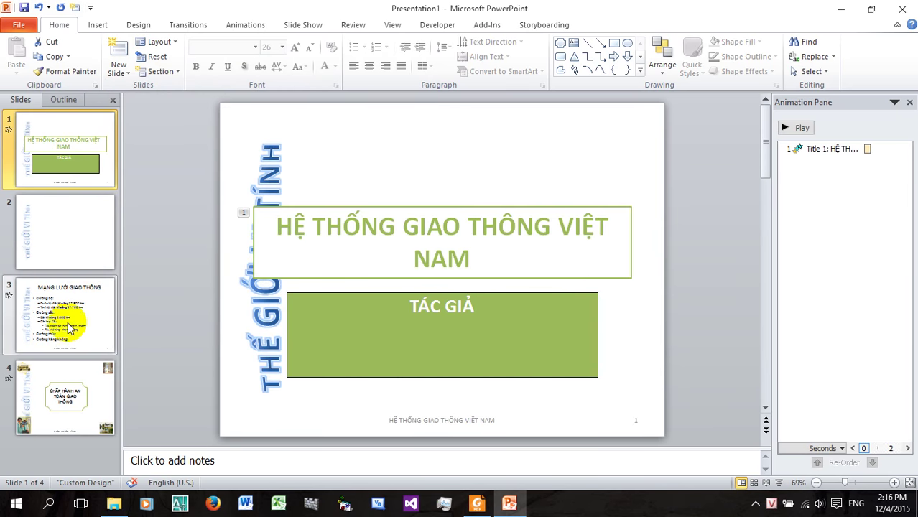
pyautogui.click(72, 233)
pyautogui.press('Delete')
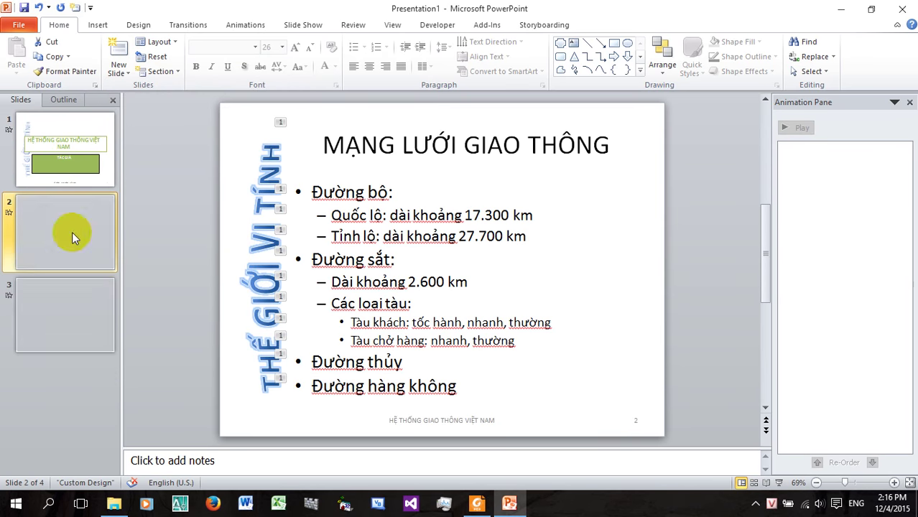
# Read the Câu 2 and Câu 3 requirements in the exam PDF, then return to PowerPoint
pyautogui.click(485, 499)
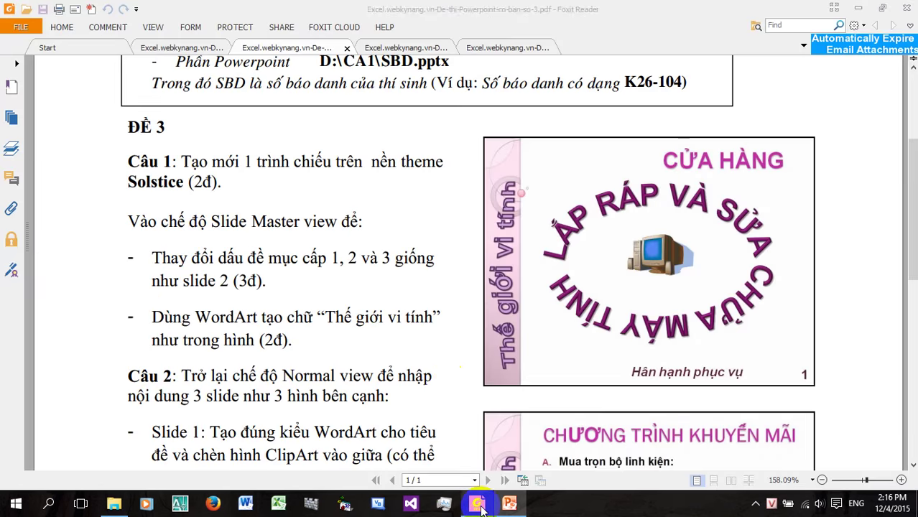
pyautogui.scroll(-5, 436, 337)
pyautogui.scroll(-1, 437, 339)
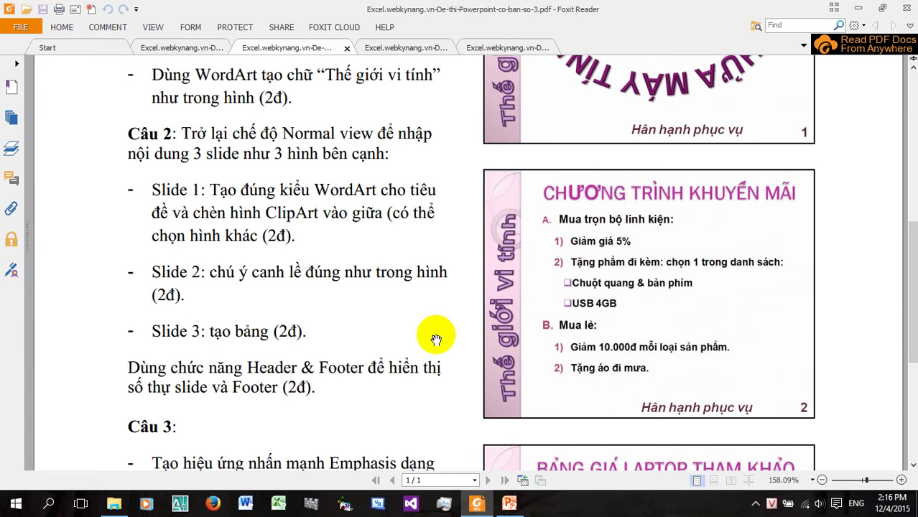
pyautogui.scroll(-4, 436, 339)
pyautogui.scroll(1, 437, 334)
pyautogui.scroll(-2, 437, 335)
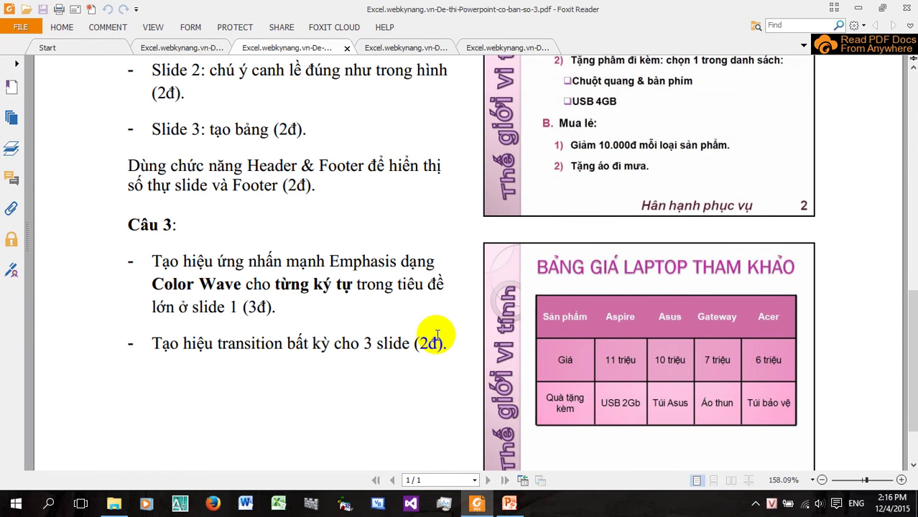
pyautogui.scroll(-2, 436, 336)
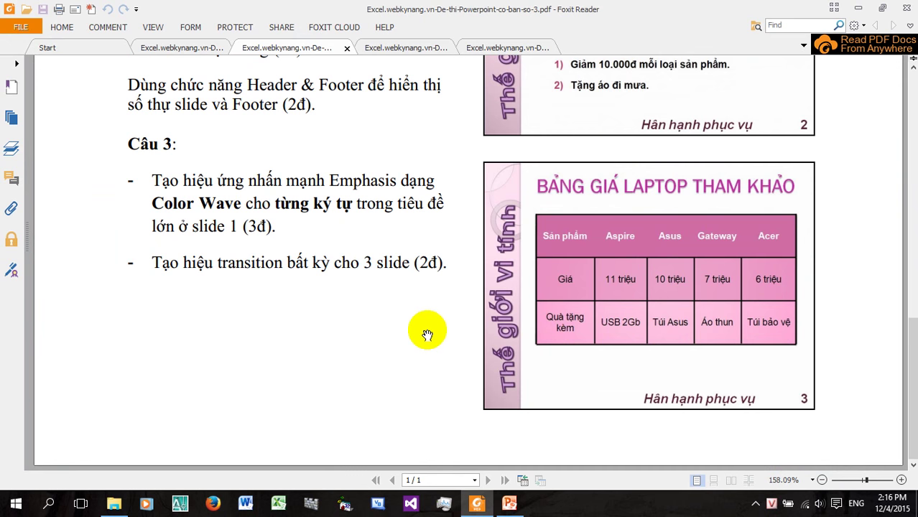
pyautogui.click(414, 507)
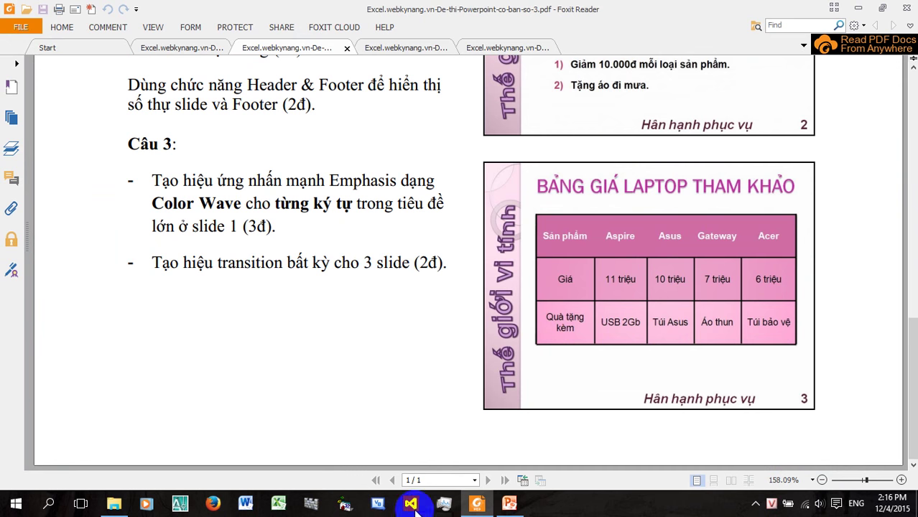
pyautogui.click(503, 509)
# Add a new blank slide 4 after slide 3
pyautogui.click(45, 327)
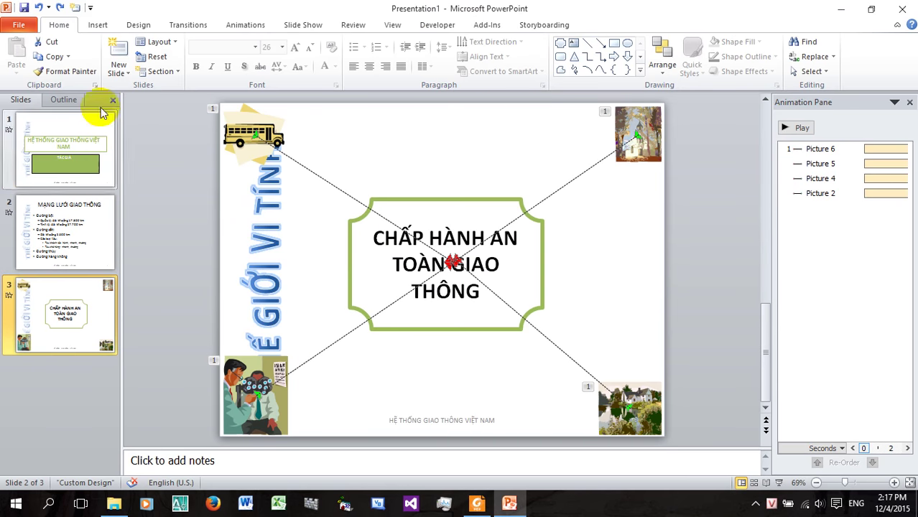
pyautogui.click(99, 26)
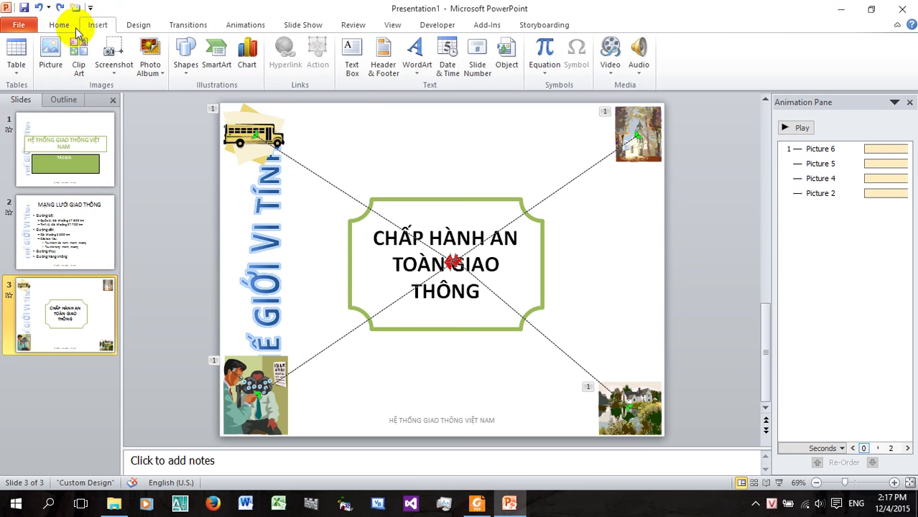
pyautogui.click(59, 26)
pyautogui.click(119, 52)
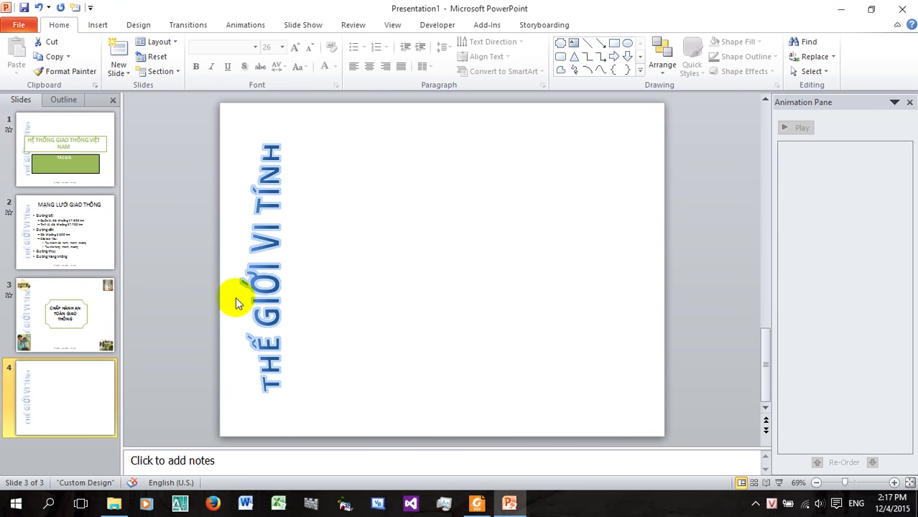
pyautogui.click(259, 277)
pyautogui.click(71, 397)
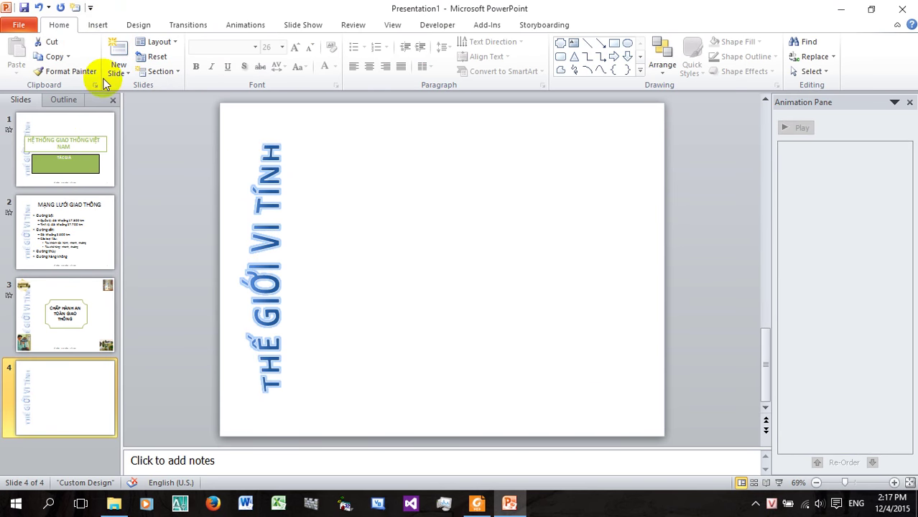
# Switch to Slide Master view from the View tab
pyautogui.click(120, 62)
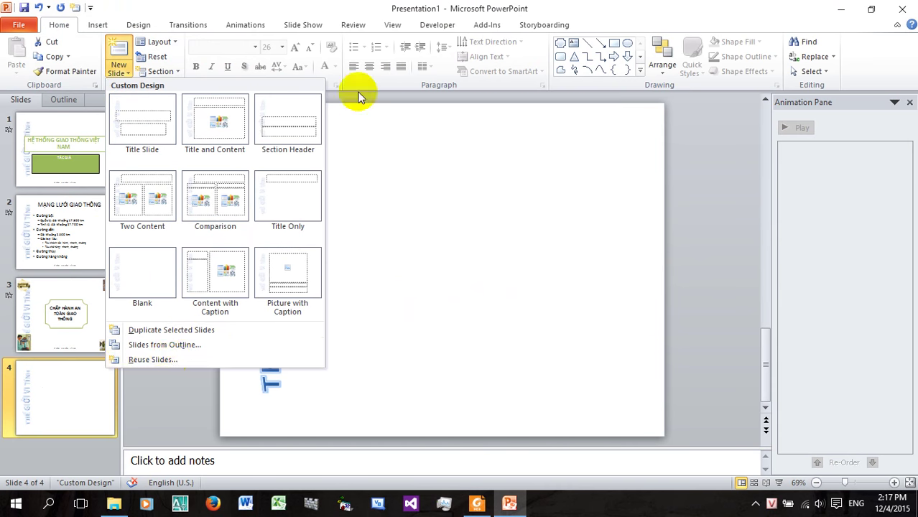
pyautogui.click(396, 24)
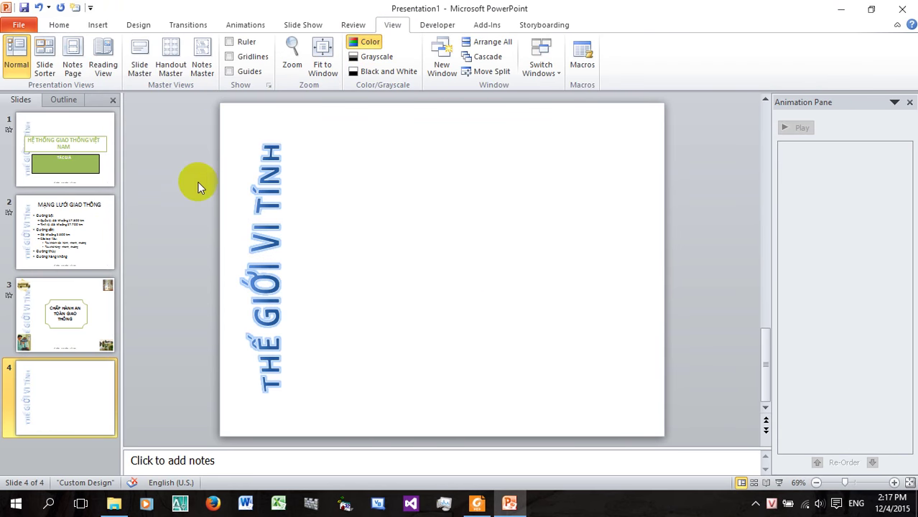
pyautogui.click(133, 52)
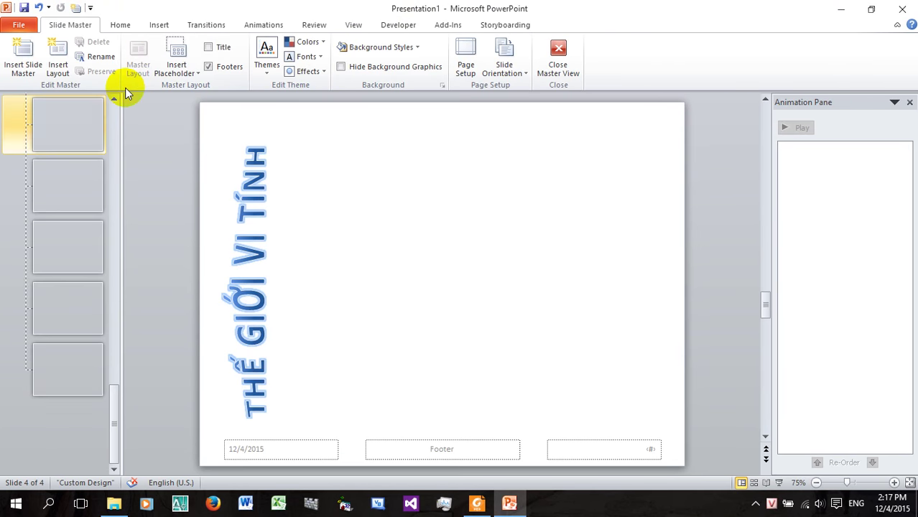
# Delete the vertical THẾ GIỚI VI TÍNH WordArt from the master layout and close Master View
pyautogui.click(75, 141)
pyautogui.click(98, 266)
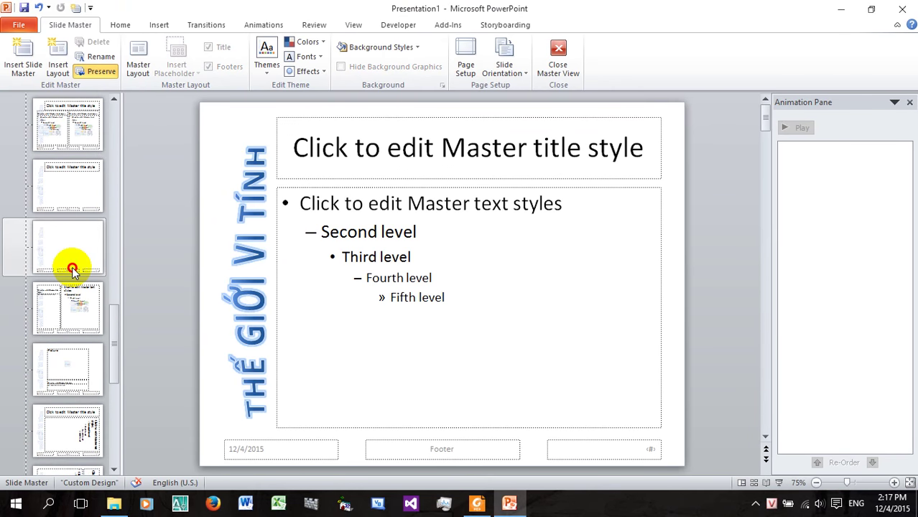
pyautogui.click(121, 242)
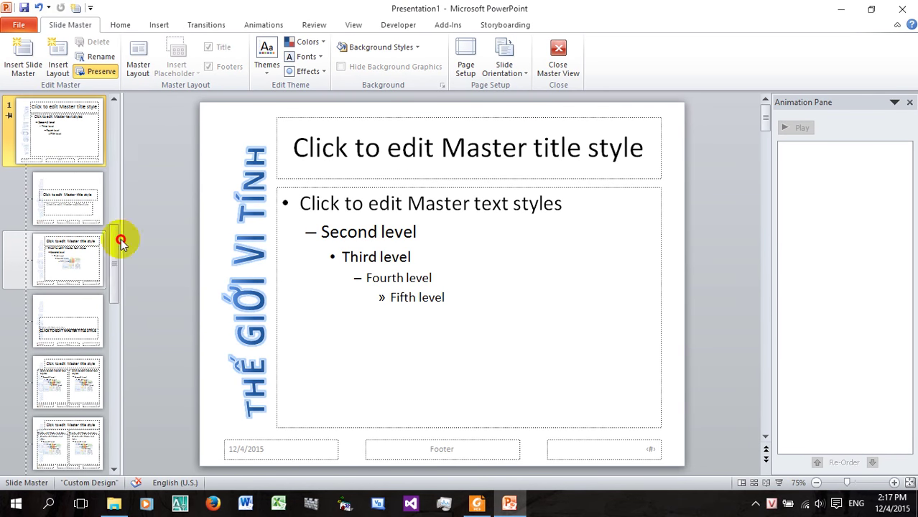
pyautogui.doubleClick(237, 226)
pyautogui.click(241, 148)
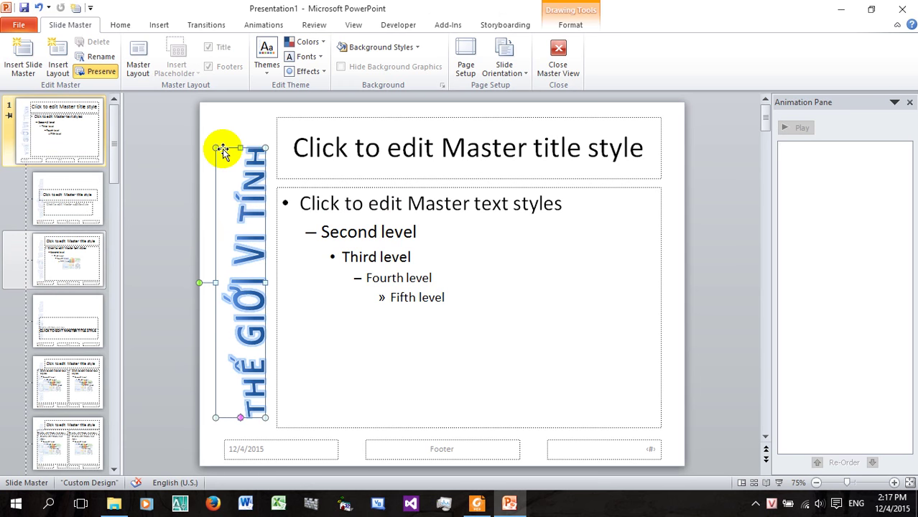
pyautogui.press('Delete')
pyautogui.click(558, 54)
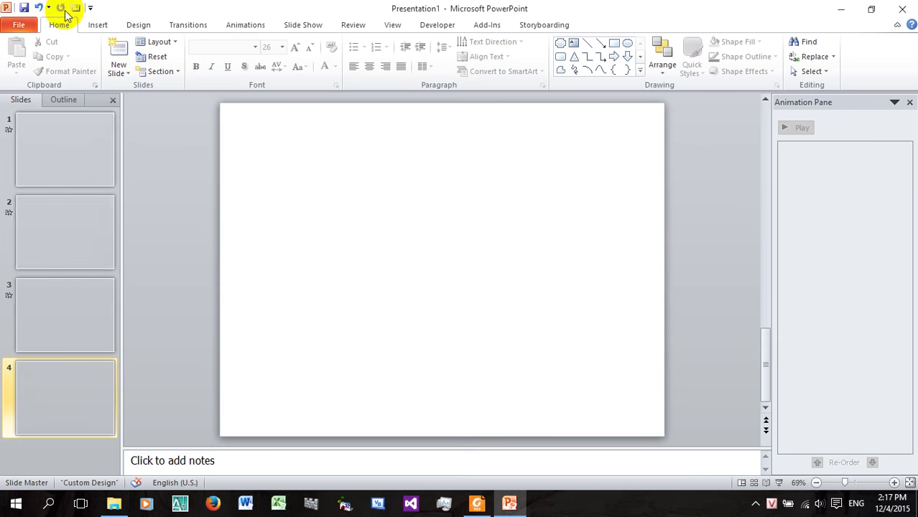
# Review slides 1–4, glance at the exam PDF, and return to slide 4
pyautogui.click(52, 159)
pyautogui.click(47, 222)
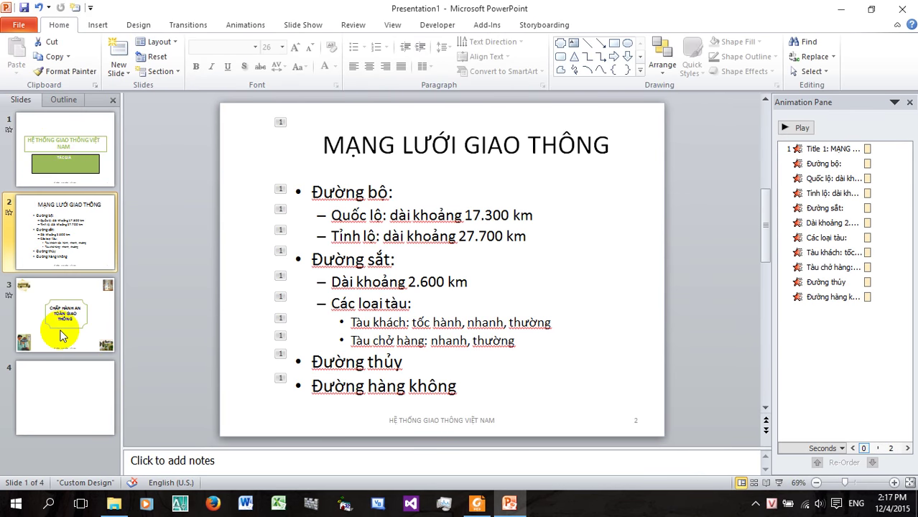
pyautogui.click(62, 328)
pyautogui.click(62, 379)
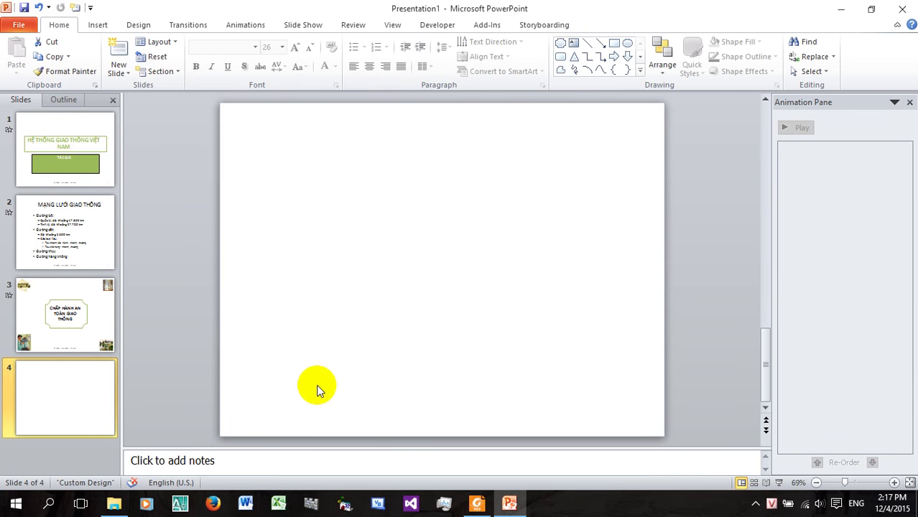
pyautogui.click(477, 503)
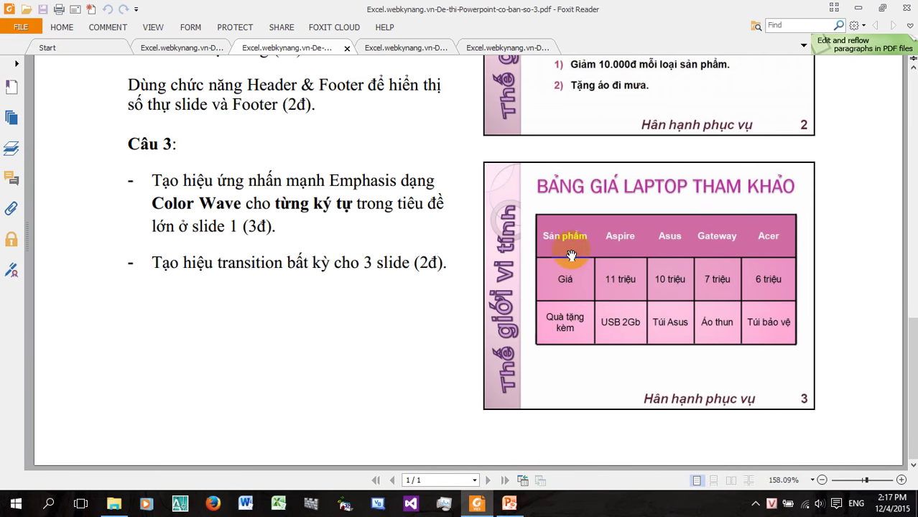
pyautogui.click(509, 503)
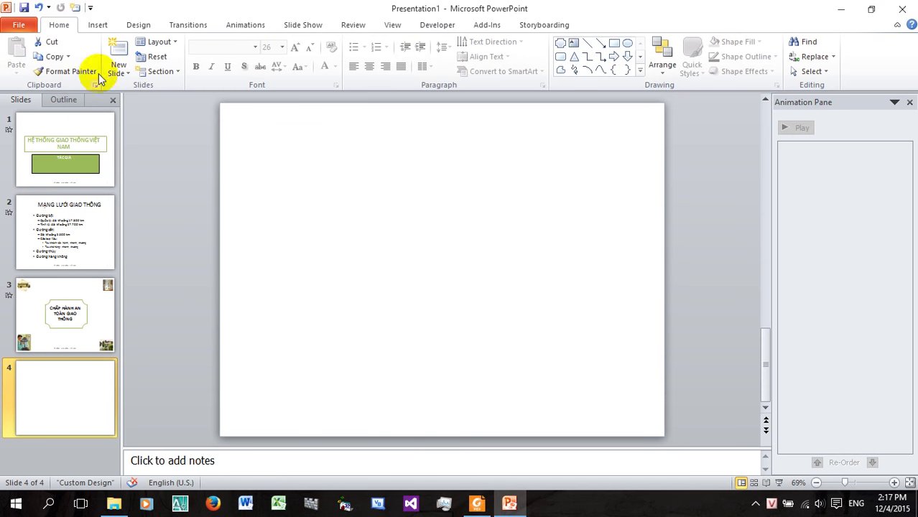
pyautogui.click(98, 25)
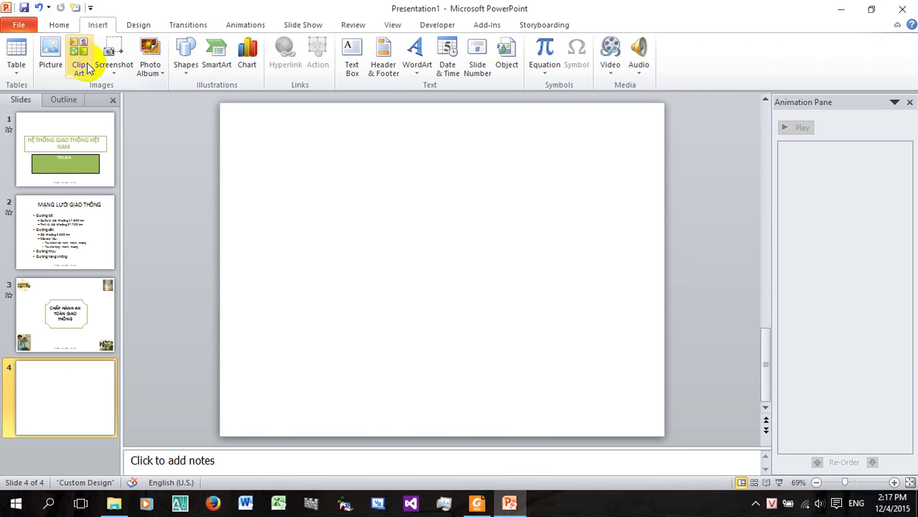
# Insert a 6x6 table on slide 4, then move and enlarge it across the slide
pyautogui.click(11, 68)
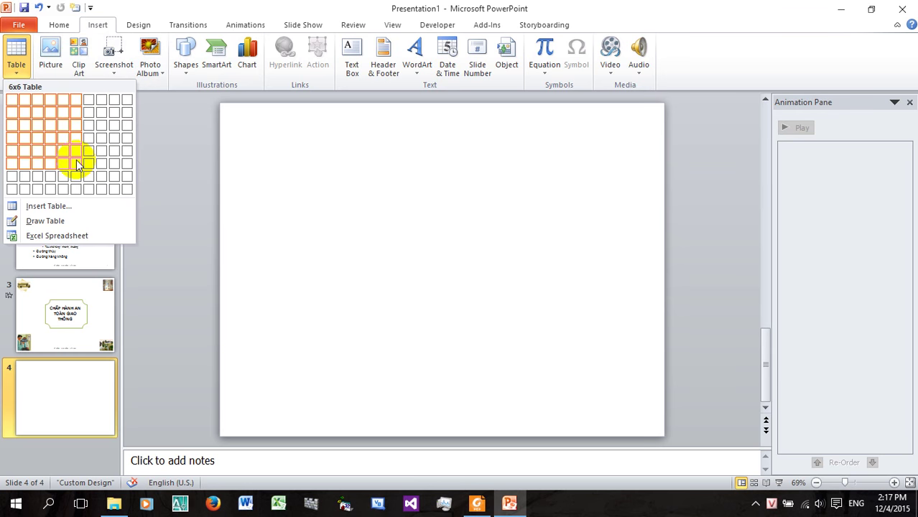
pyautogui.click(76, 161)
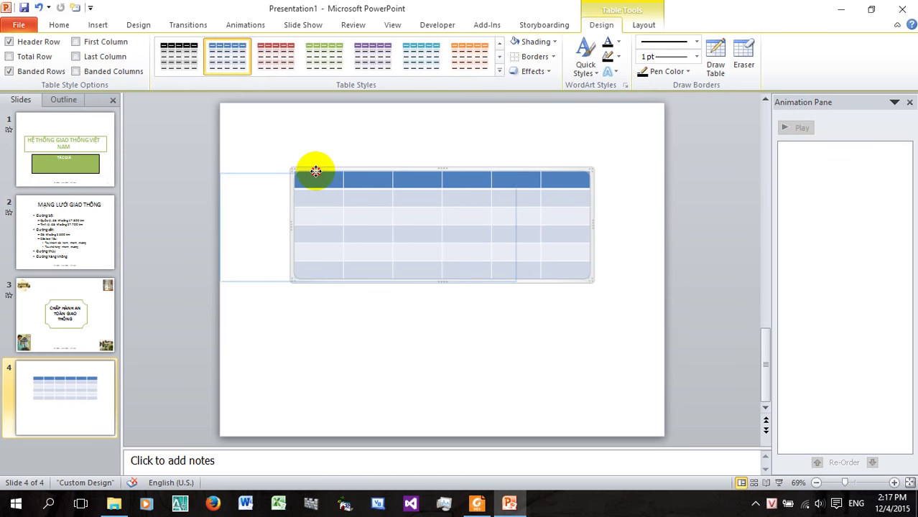
pyautogui.moveTo(391, 173); pyautogui.dragTo(316, 176)
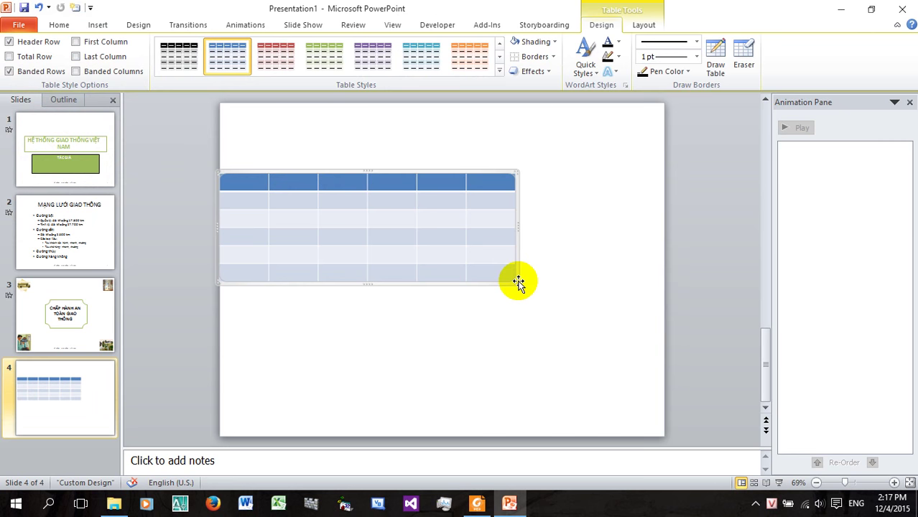
pyautogui.moveTo(514, 280); pyautogui.dragTo(612, 382)
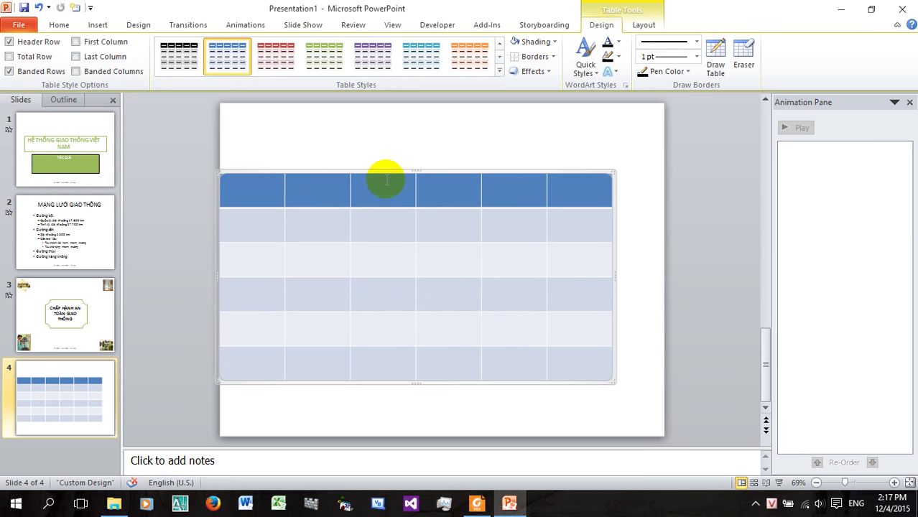
pyautogui.moveTo(387, 172); pyautogui.dragTo(431, 177)
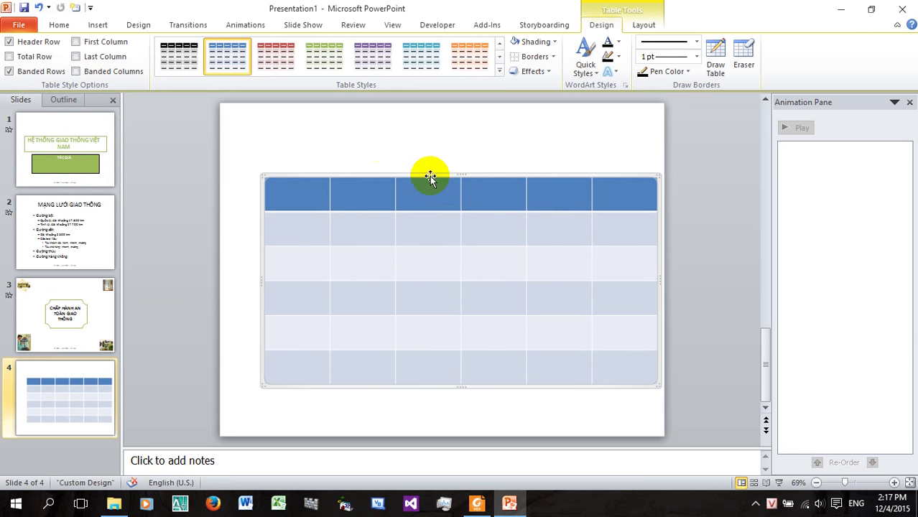
# Give the table a blue table style and type sample text into its first header cells
pyautogui.click(284, 60)
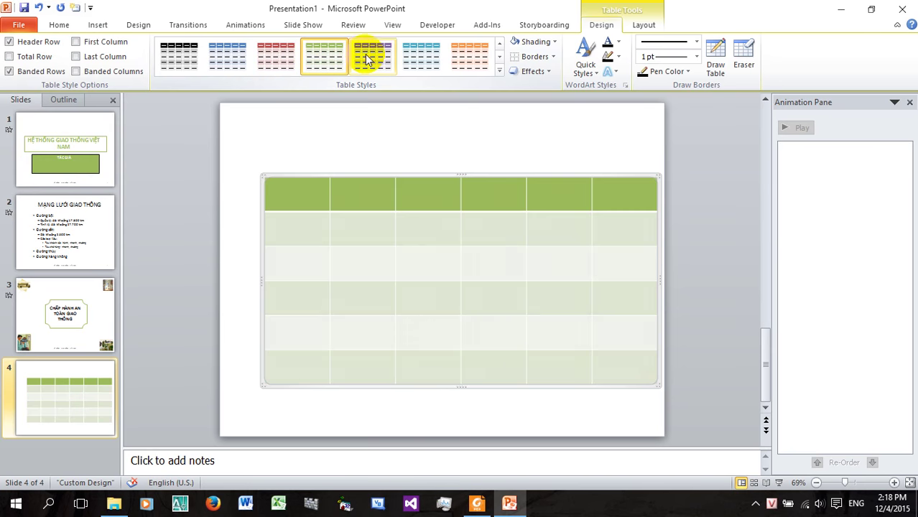
pyautogui.click(373, 56)
pyautogui.click(496, 73)
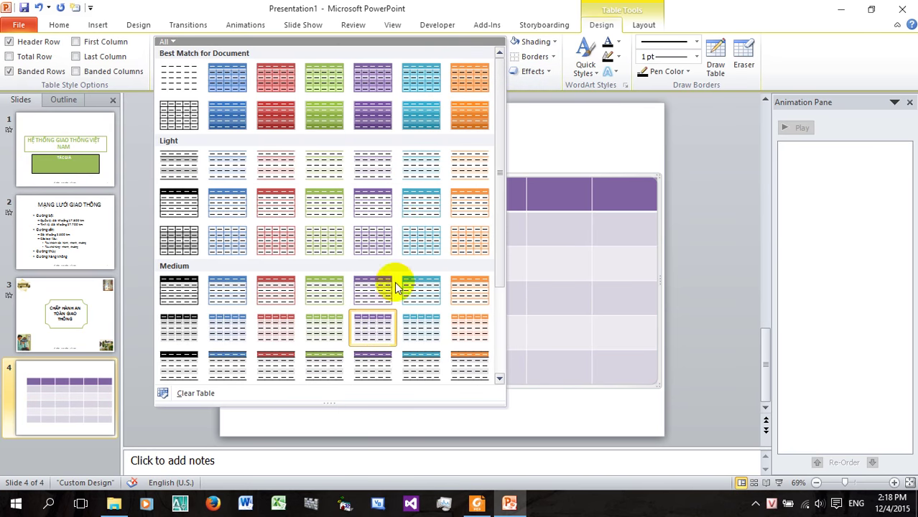
pyautogui.click(381, 118)
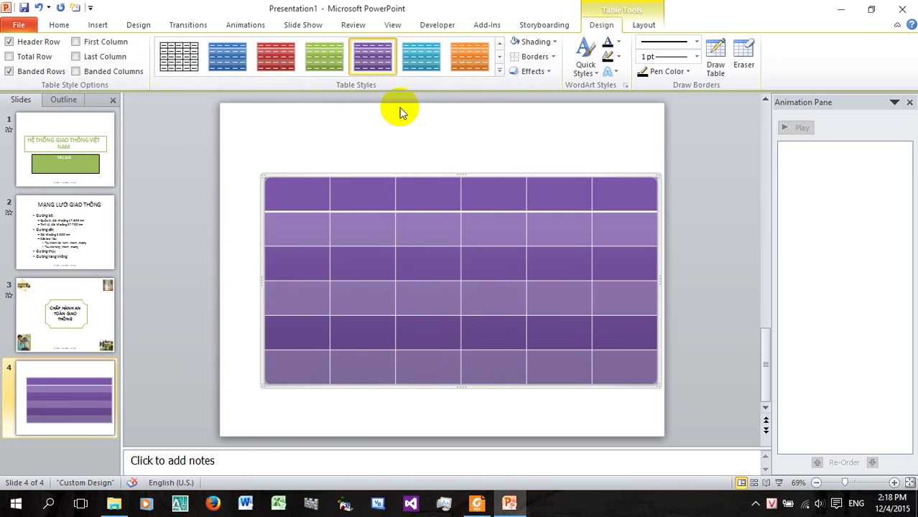
pyautogui.click(471, 69)
pyautogui.click(245, 60)
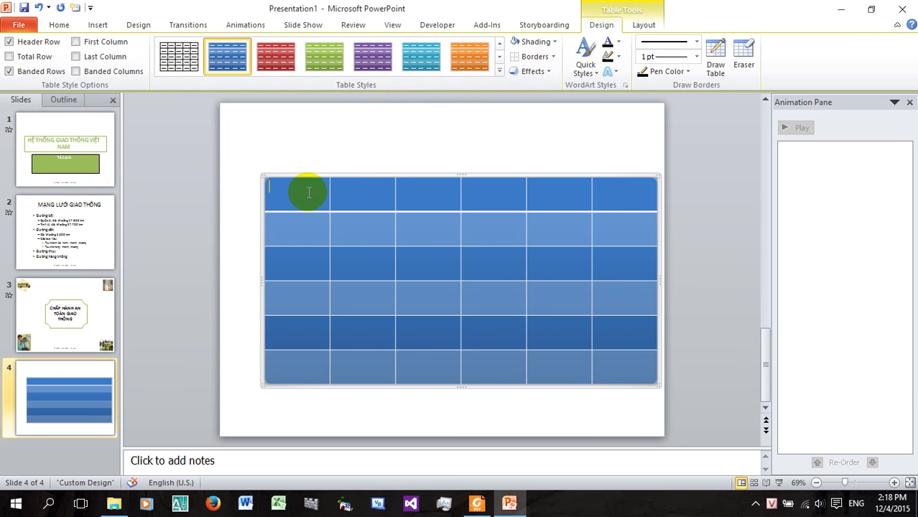
pyautogui.write('FBCVB')
pyautogui.write('XFB')
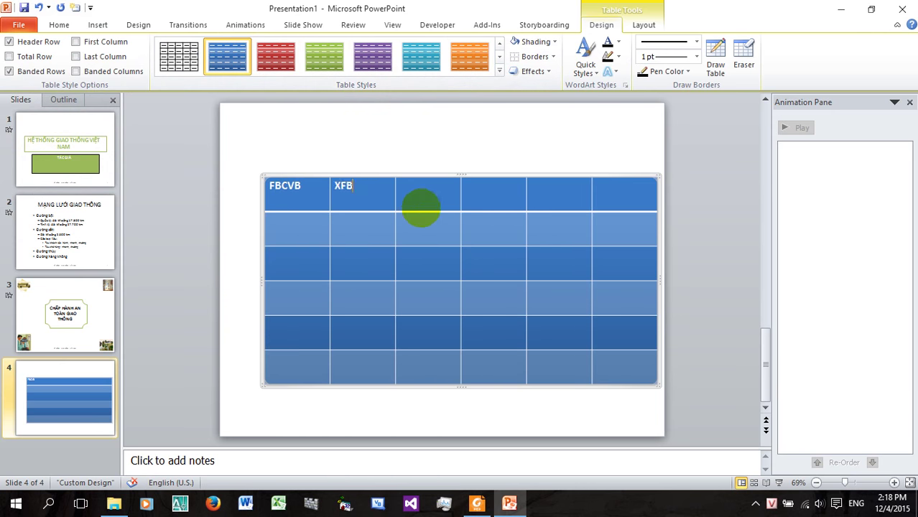
pyautogui.write('FCV')
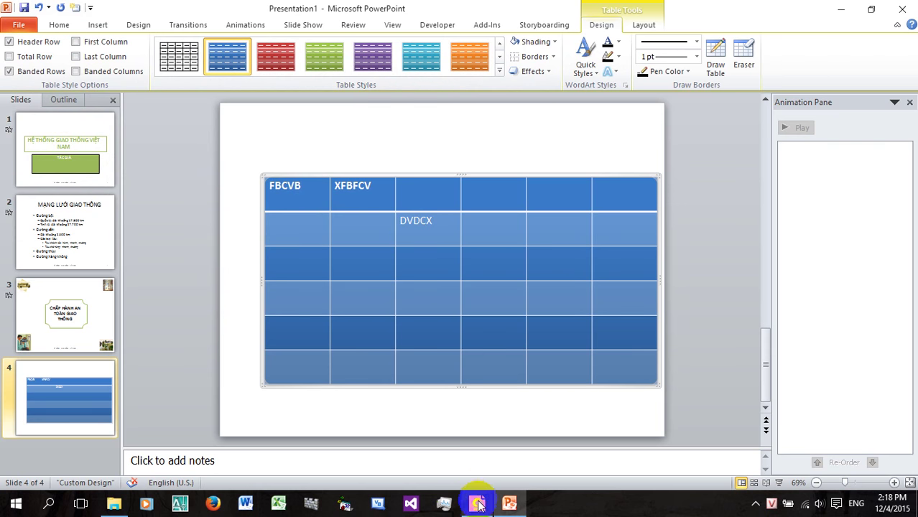
# Open the co-ban-so-2 exam PDF and find the ASEAN countries cycle diagram in Câu 3
pyautogui.click(478, 507)
pyautogui.scroll(5, 550, 359)
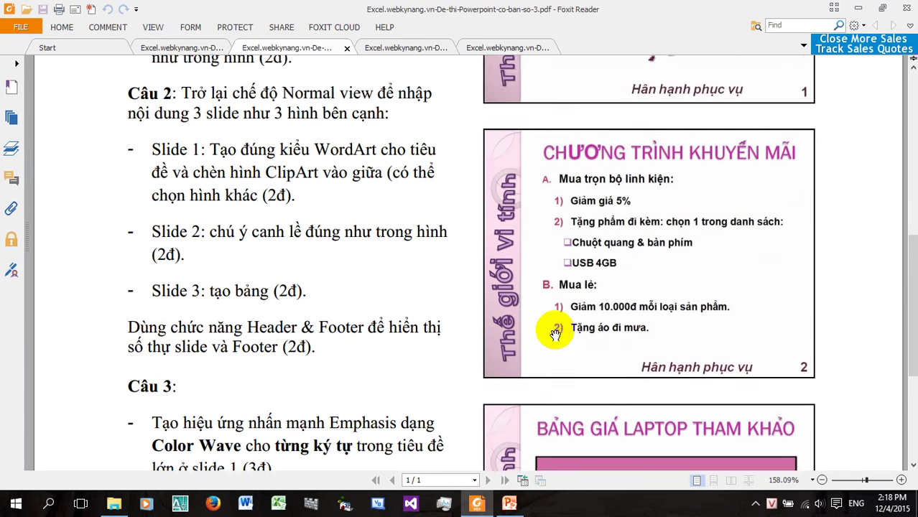
pyautogui.scroll(3, 554, 320)
pyautogui.scroll(3, 554, 314)
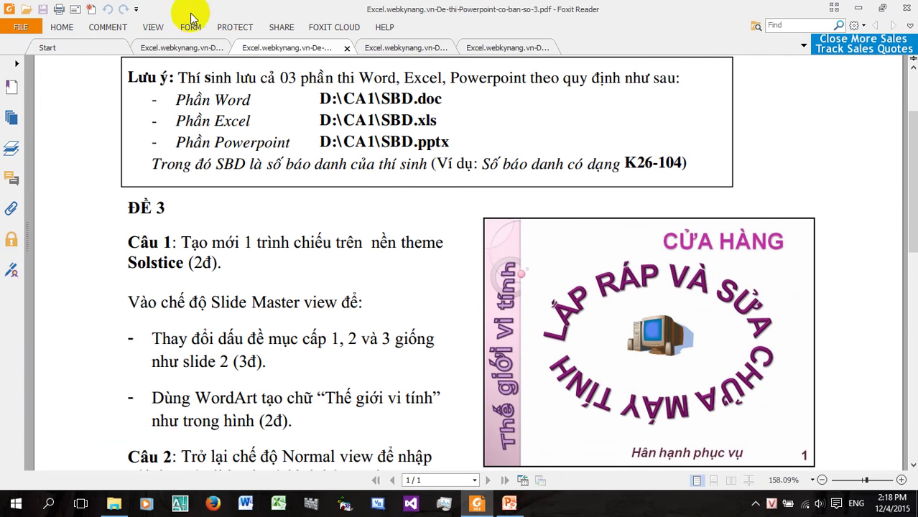
pyautogui.click(379, 48)
pyautogui.scroll(-2, 379, 147)
pyautogui.scroll(-5, 379, 147)
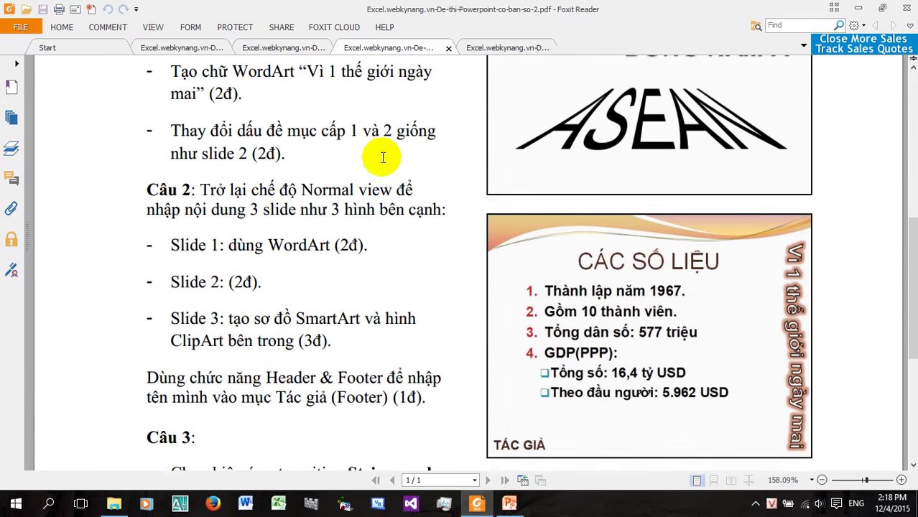
pyautogui.scroll(-5, 383, 158)
pyautogui.scroll(-3, 383, 158)
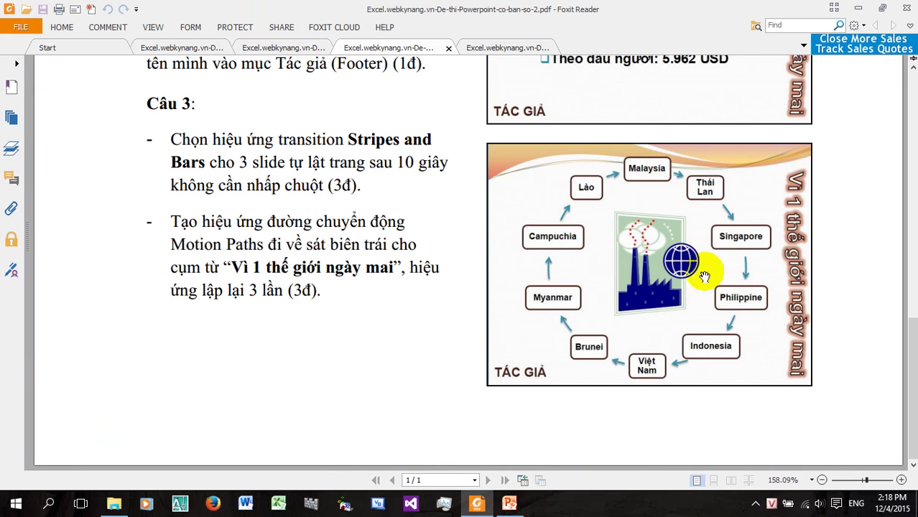
# Back in PowerPoint, add a blank slide 5 from Home > New Slide
pyautogui.click(508, 503)
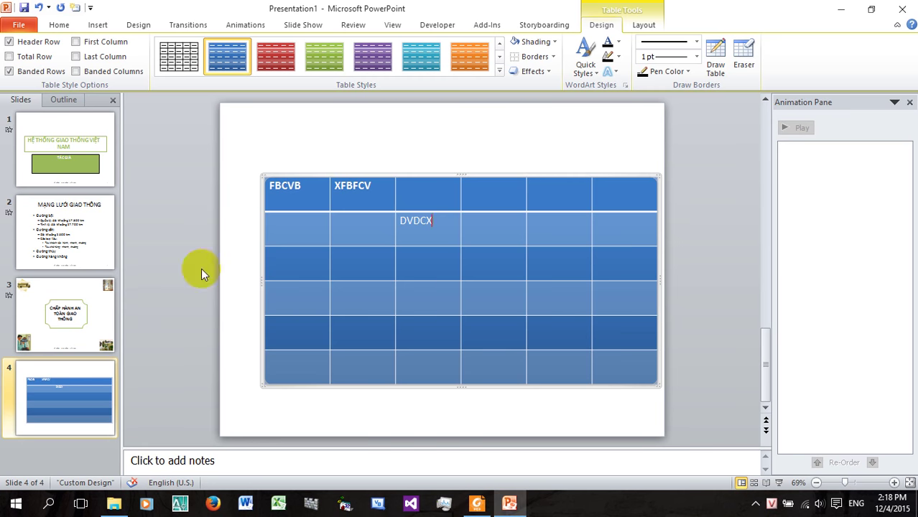
pyautogui.click(60, 24)
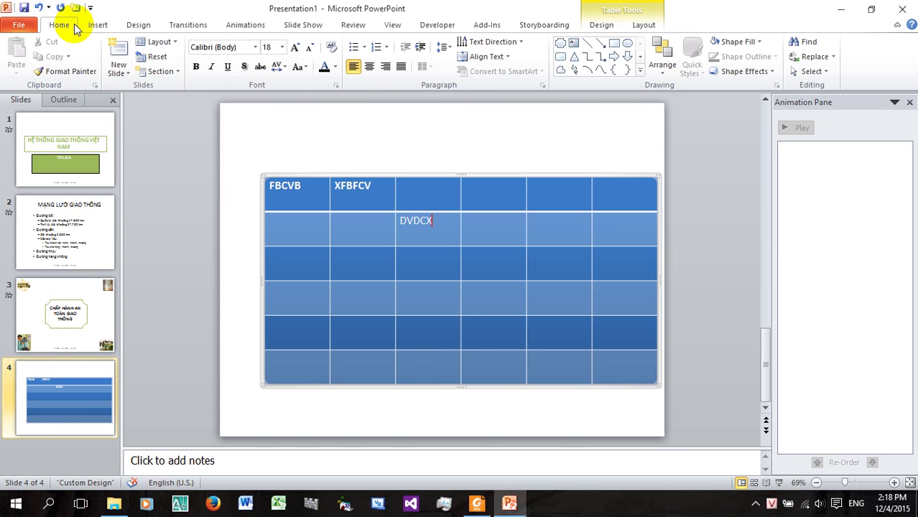
pyautogui.click(118, 51)
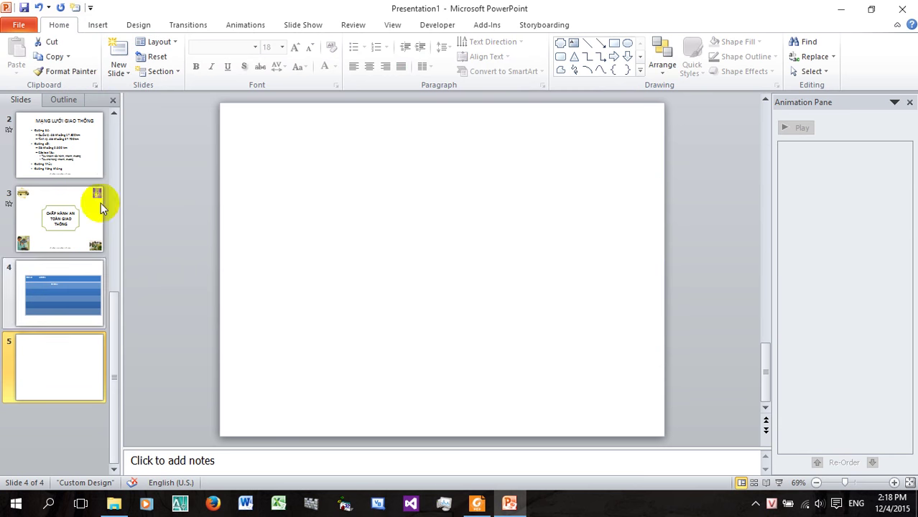
# Insert a Cycle > Basic Cycle SmartArt diagram on slide 5
pyautogui.click(101, 25)
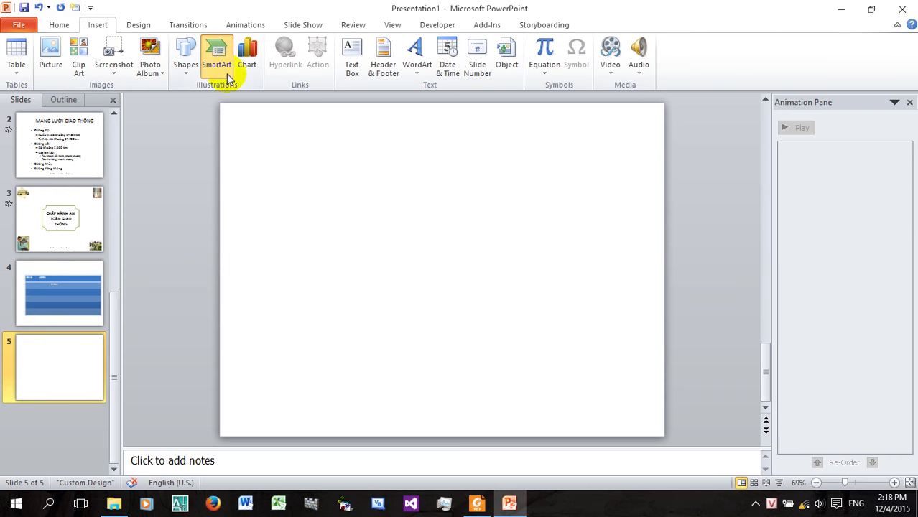
pyautogui.click(228, 75)
pyautogui.click(478, 505)
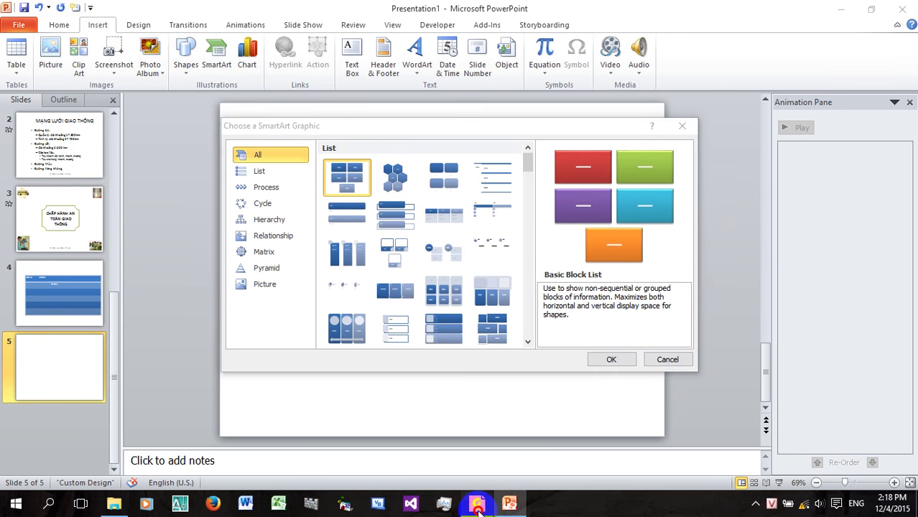
pyautogui.click(510, 506)
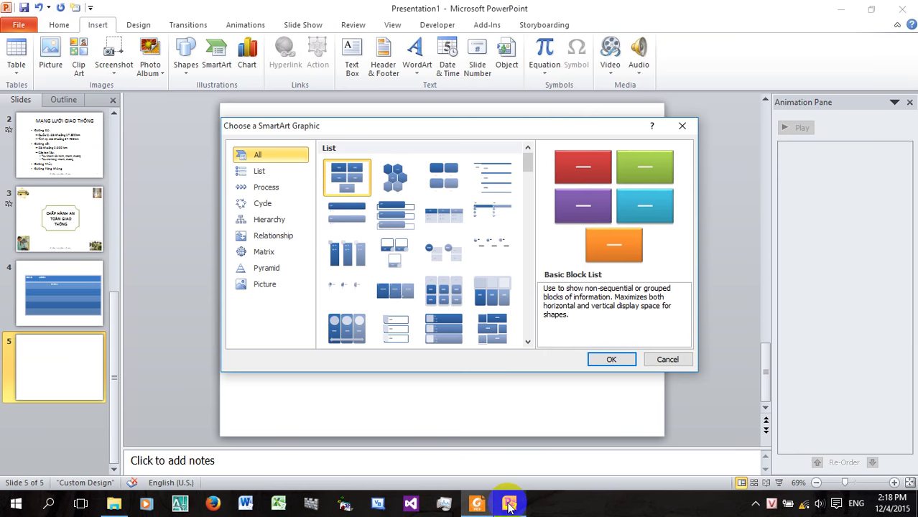
pyautogui.click(274, 208)
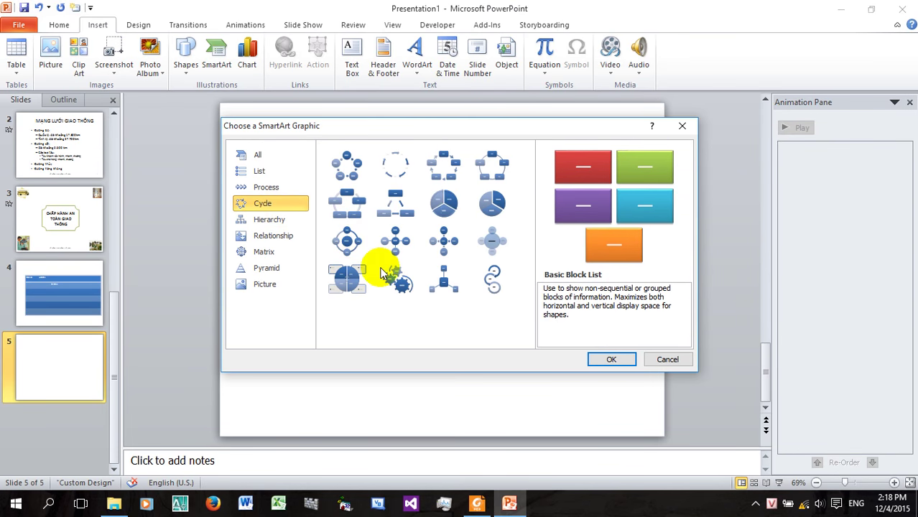
pyautogui.click(350, 170)
pyautogui.click(593, 359)
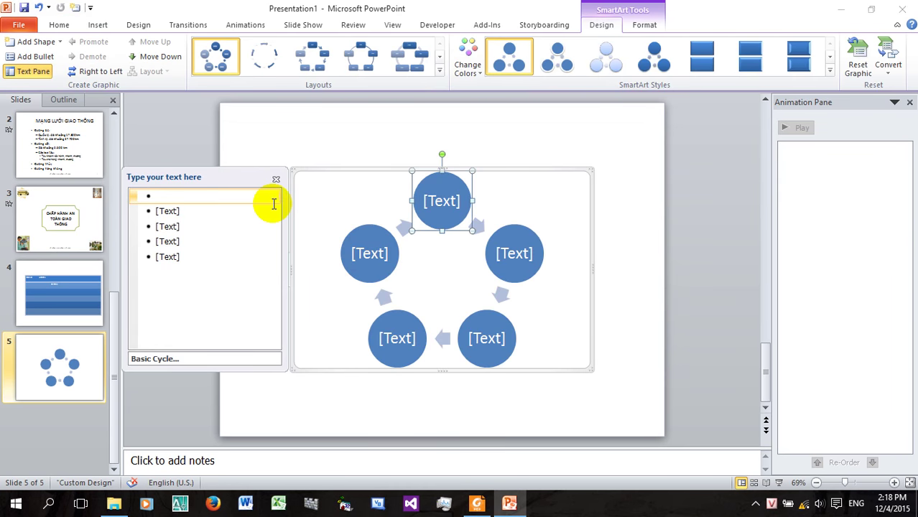
# Compare the inserted cycle diagram with the reference diagram in the exam PDF
pyautogui.click(478, 504)
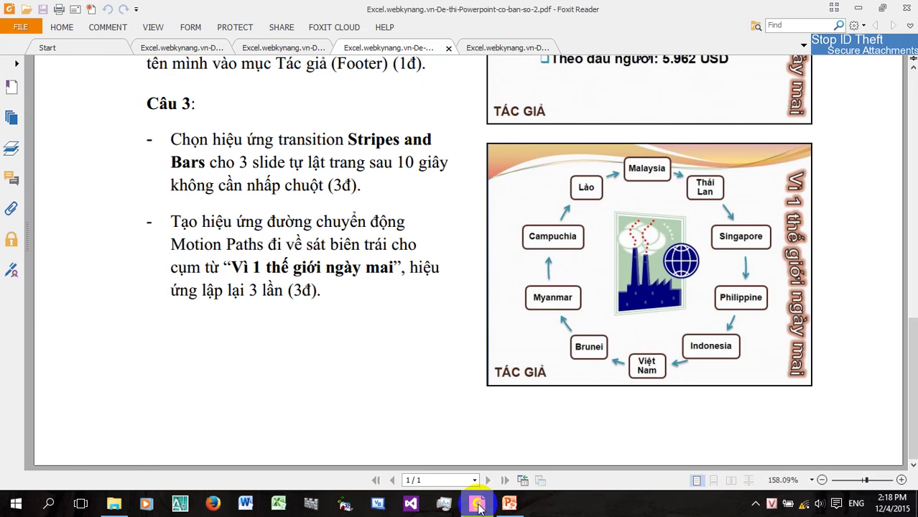
pyautogui.click(478, 504)
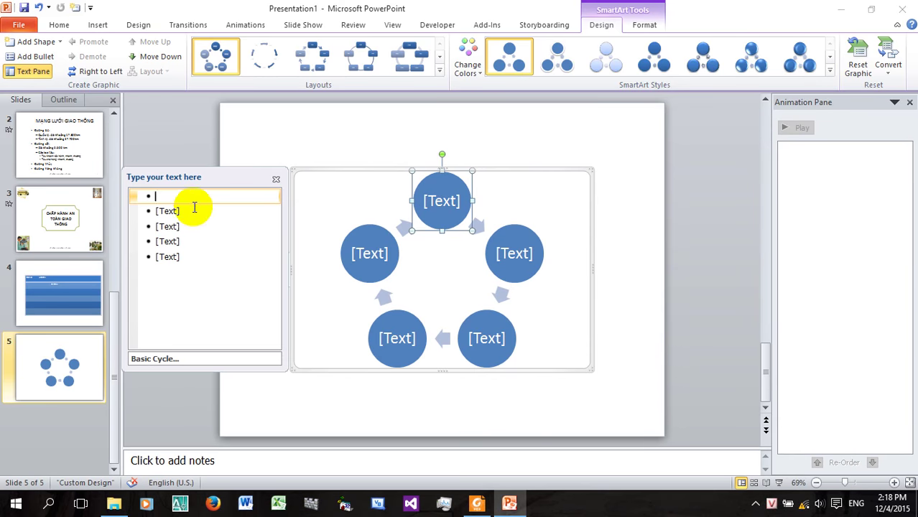
pyautogui.click(509, 504)
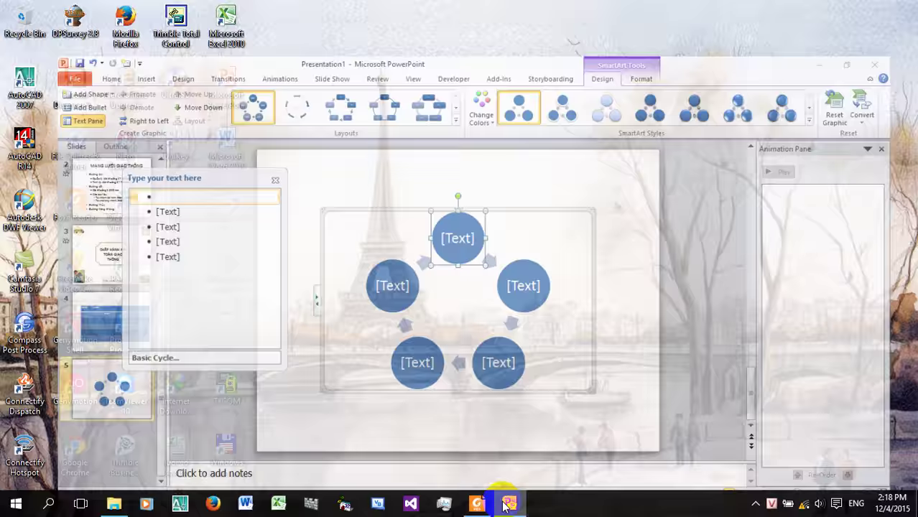
pyautogui.click(477, 505)
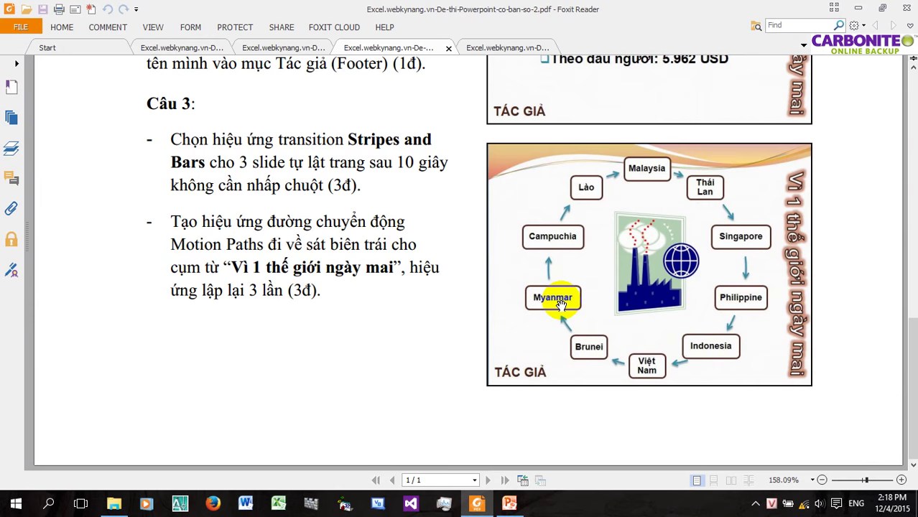
pyautogui.click(510, 504)
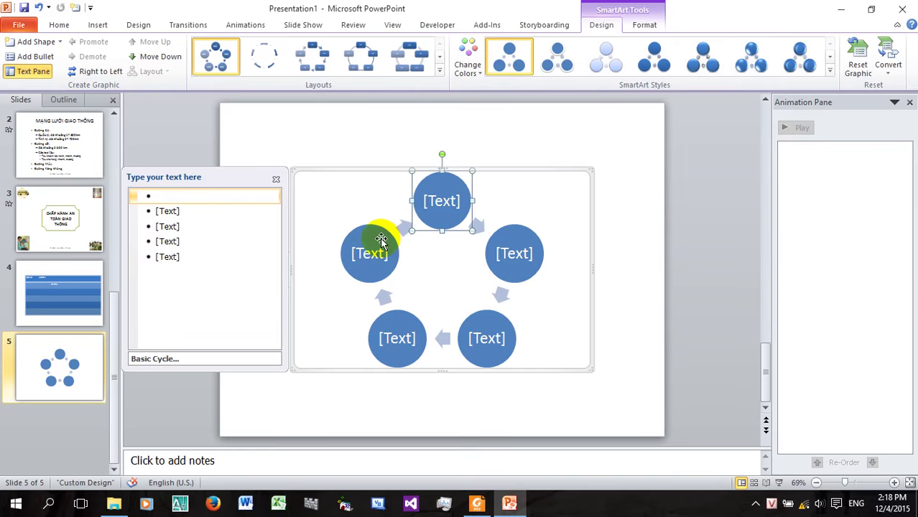
# Add five more circles for ten in total and drag the corners to enlarge the diagram
pyautogui.click(35, 43)
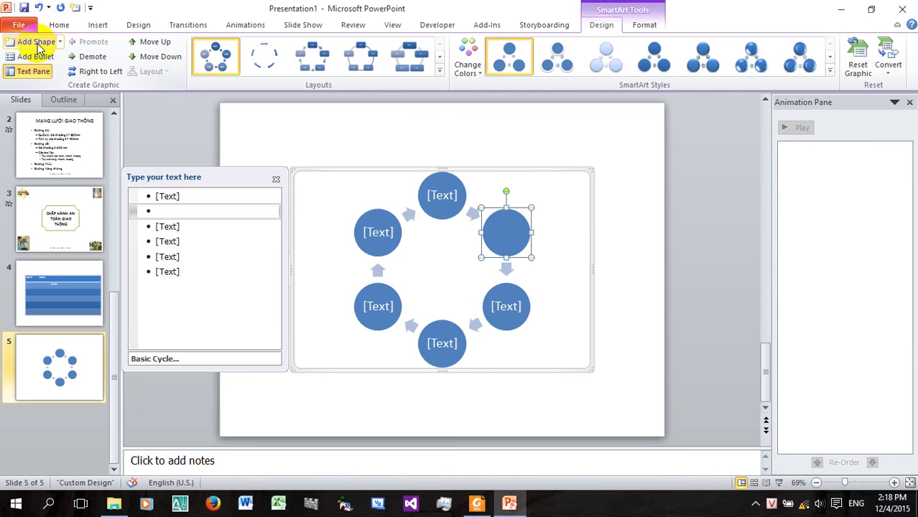
pyautogui.click(37, 45)
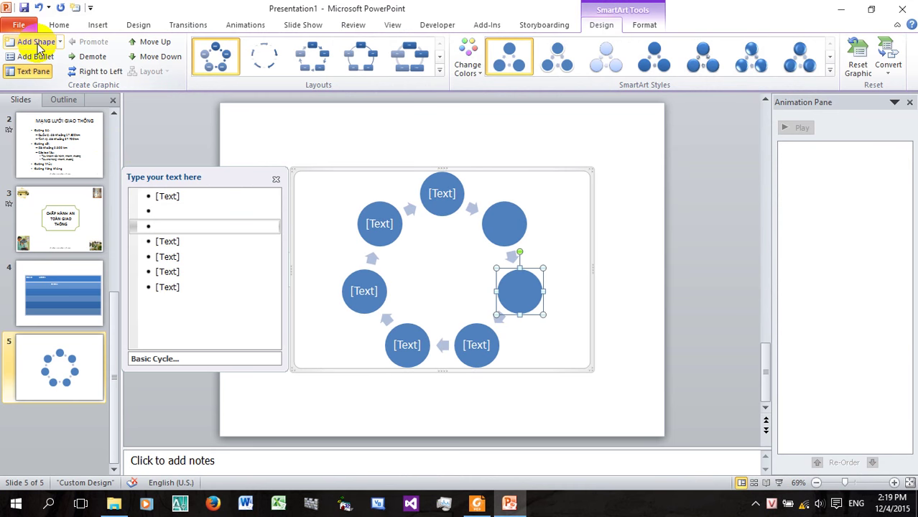
pyautogui.click(37, 43)
pyautogui.click(37, 44)
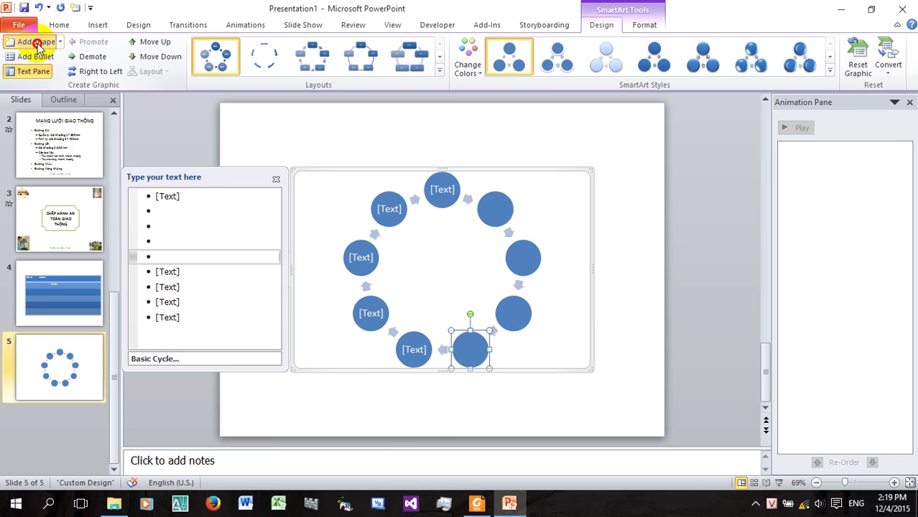
pyautogui.click(38, 43)
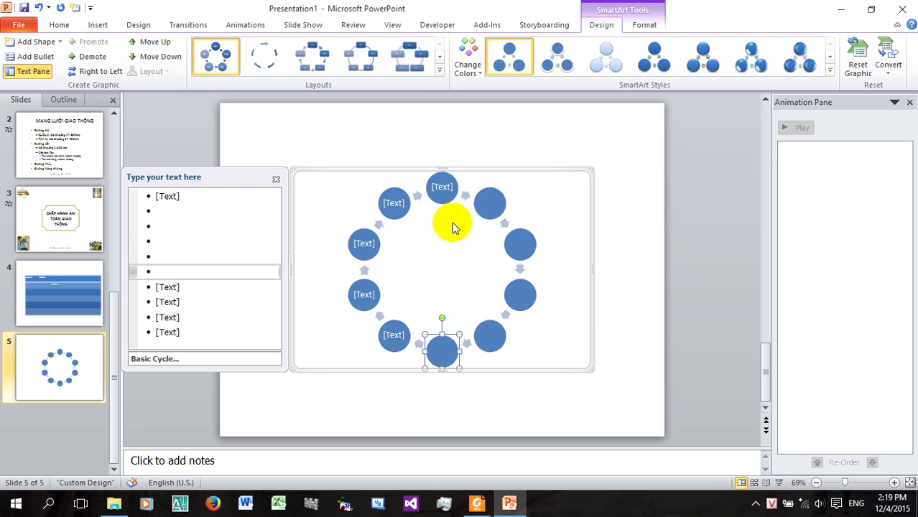
pyautogui.moveTo(590, 368); pyautogui.dragTo(656, 437)
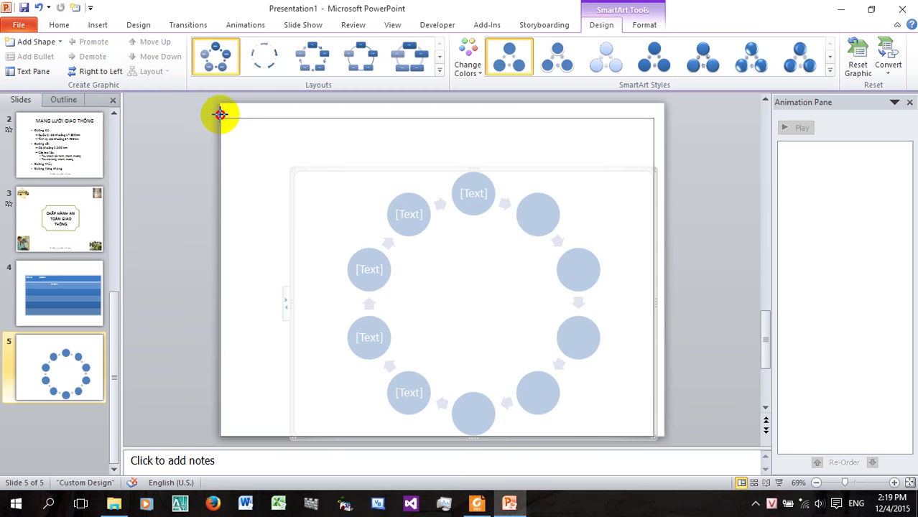
pyautogui.moveTo(278, 157); pyautogui.dragTo(219, 108)
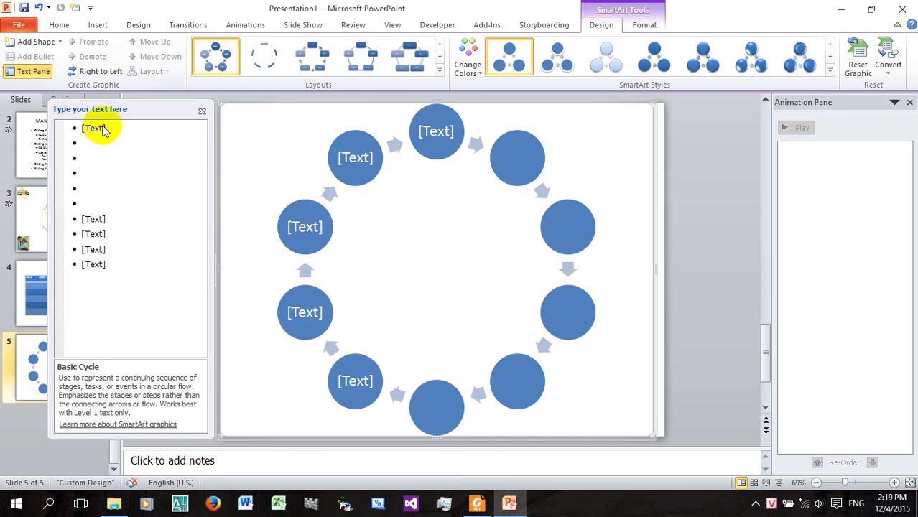
# Delete the stray empty sub-bullet under the RGD circle's label
pyautogui.click(305, 224)
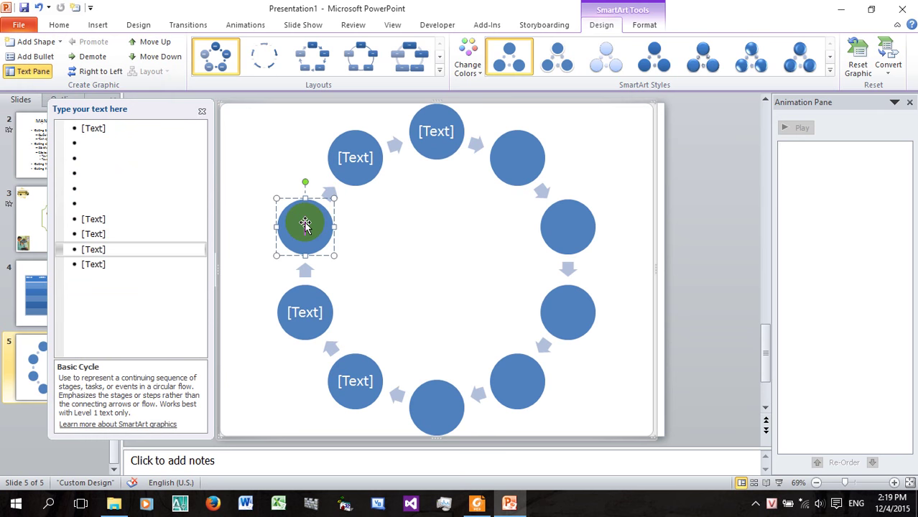
pyautogui.click(32, 57)
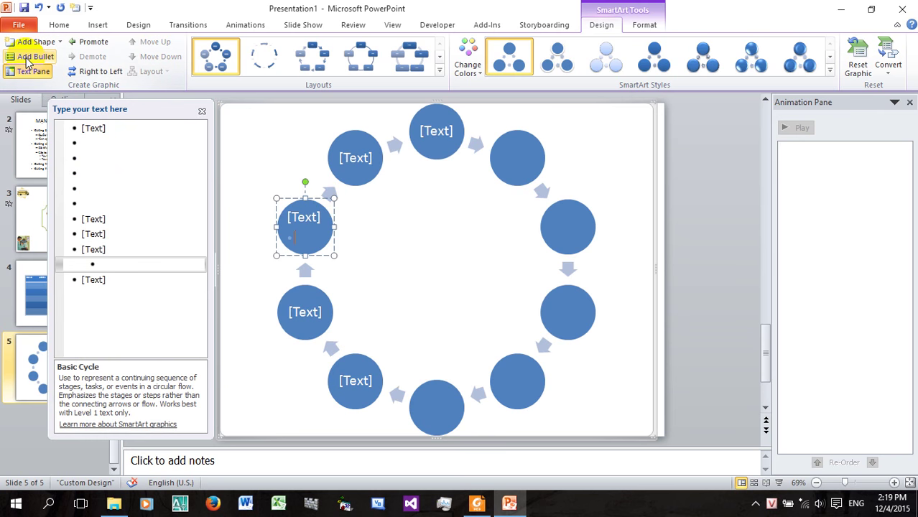
pyautogui.click(295, 213)
pyautogui.write('RGD')
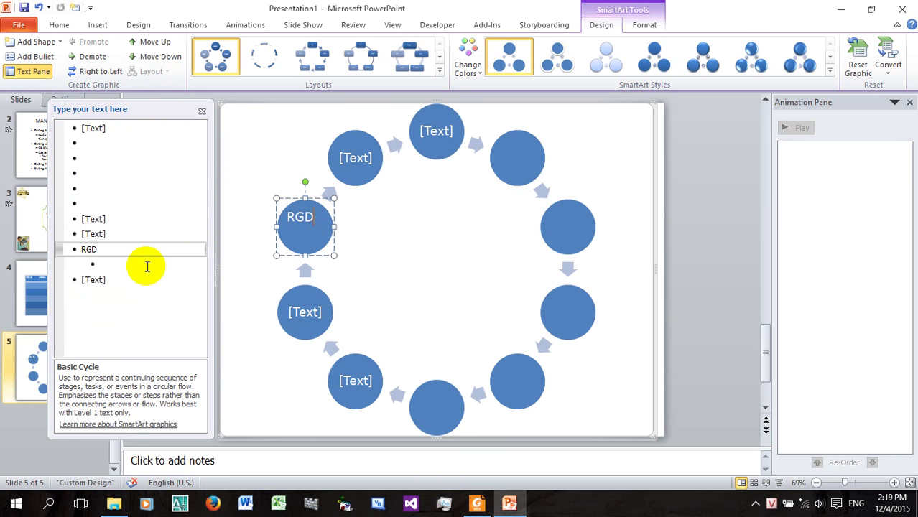
pyautogui.click(146, 268)
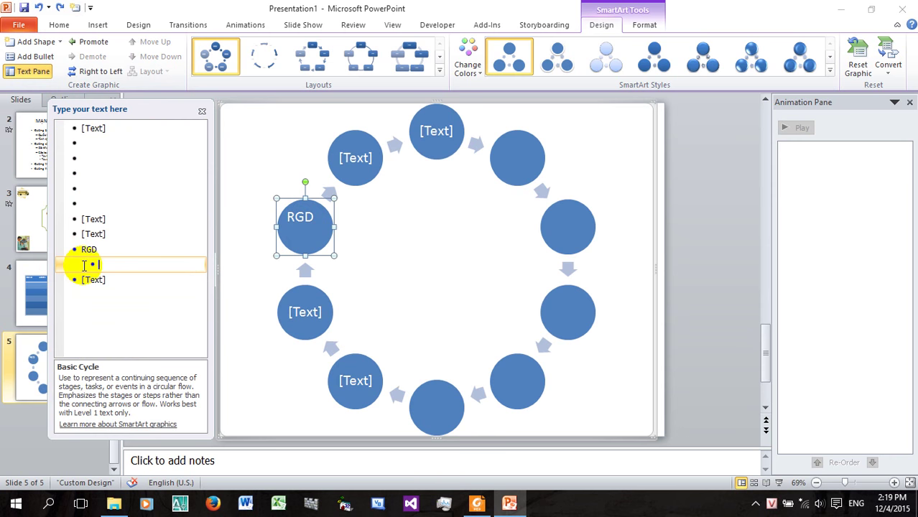
pyautogui.rightClick(107, 247)
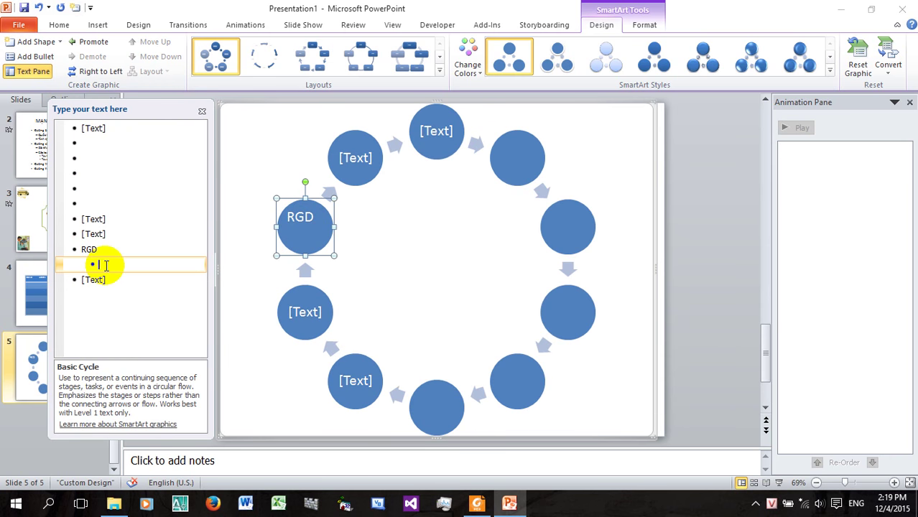
pyautogui.press('BackSpace')
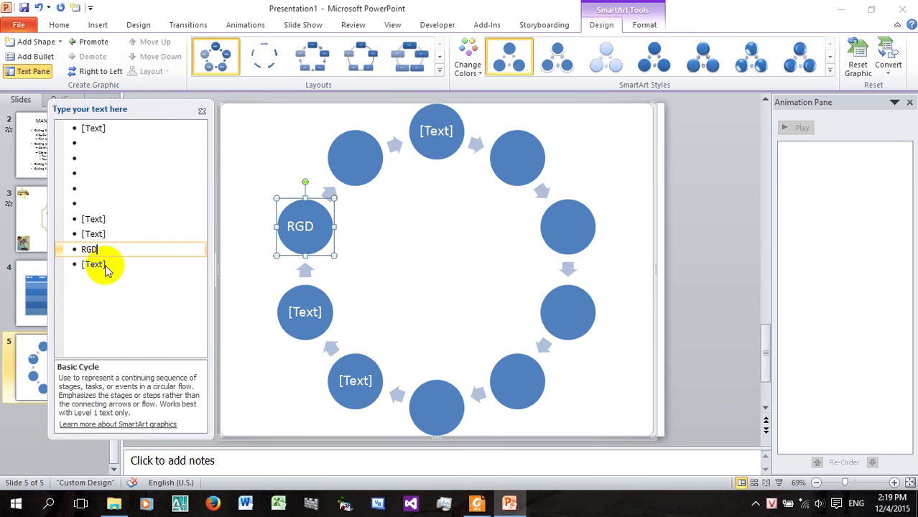
# Label the following circles GFH, FH and FHGB in the Text Pane
pyautogui.click(446, 131)
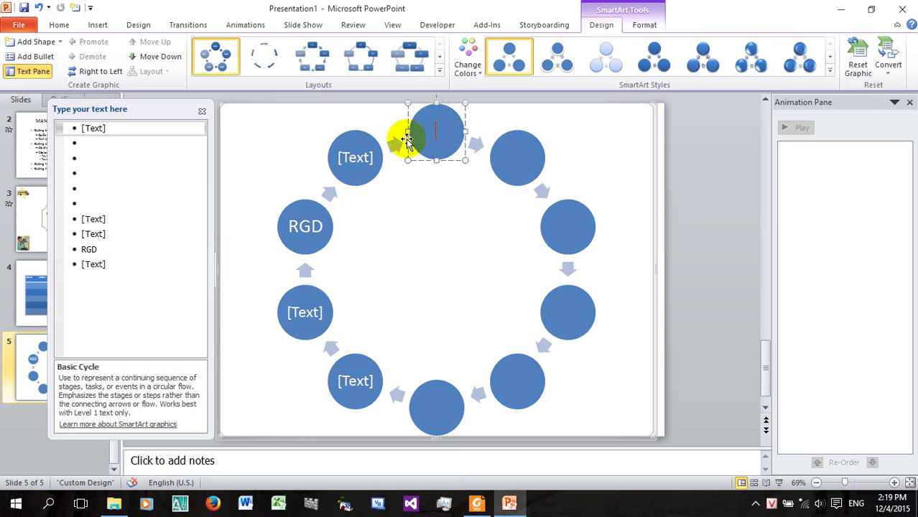
pyautogui.hotkey('alt', 'Tab')
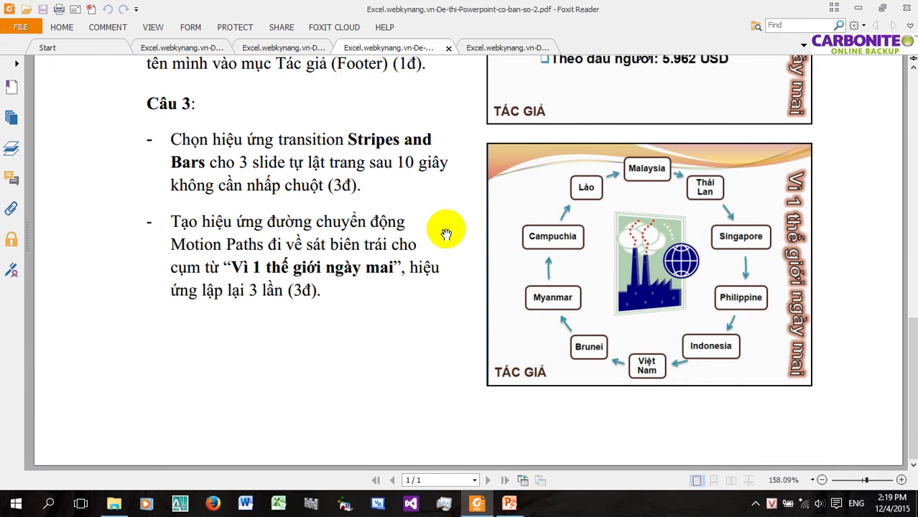
pyautogui.hotkey('alt', 'Tab')
pyautogui.write('GFH')
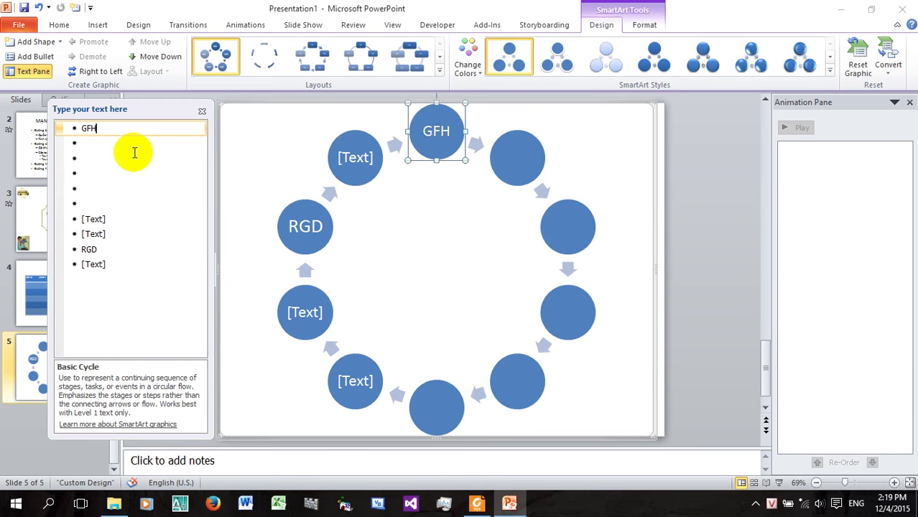
pyautogui.press('Down')
pyautogui.press('Down')
pyautogui.write('FH')
pyautogui.press('Down')
pyautogui.write('FHGB')
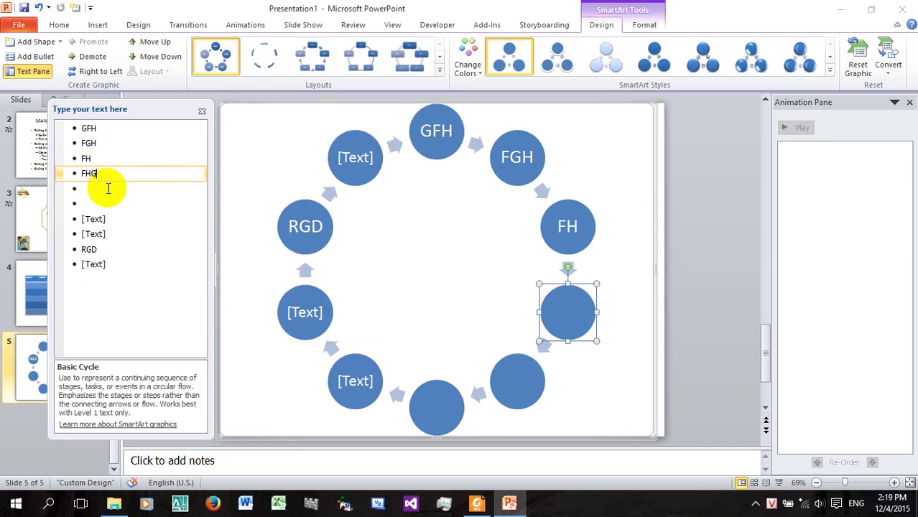
pyautogui.press('Down')
# Label the next circle FFHB and insert the football helmet clip art into the diagram
pyautogui.write('F')
pyautogui.write('FHB')
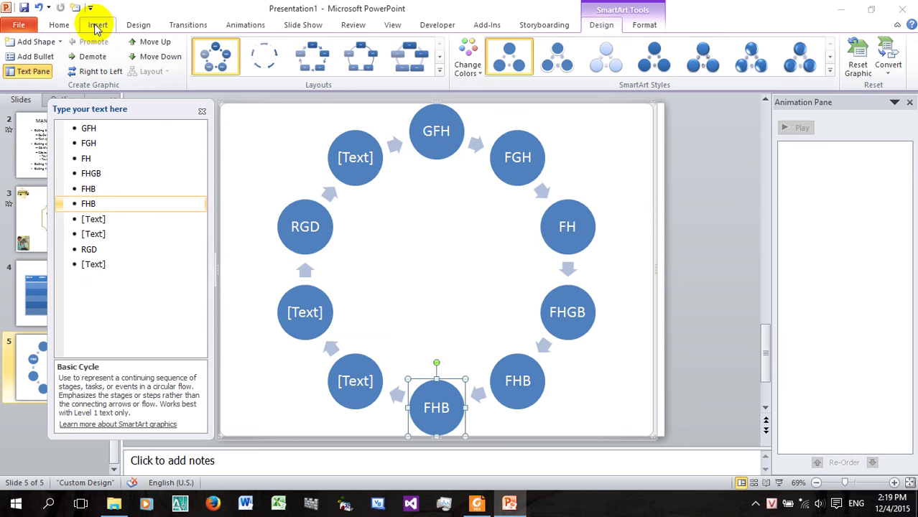
pyautogui.click(98, 24)
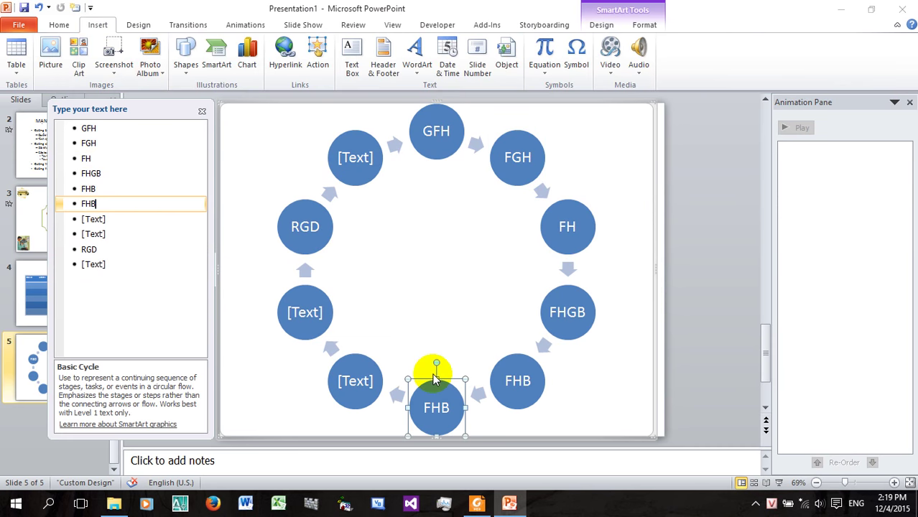
pyautogui.click(79, 57)
pyautogui.click(799, 281)
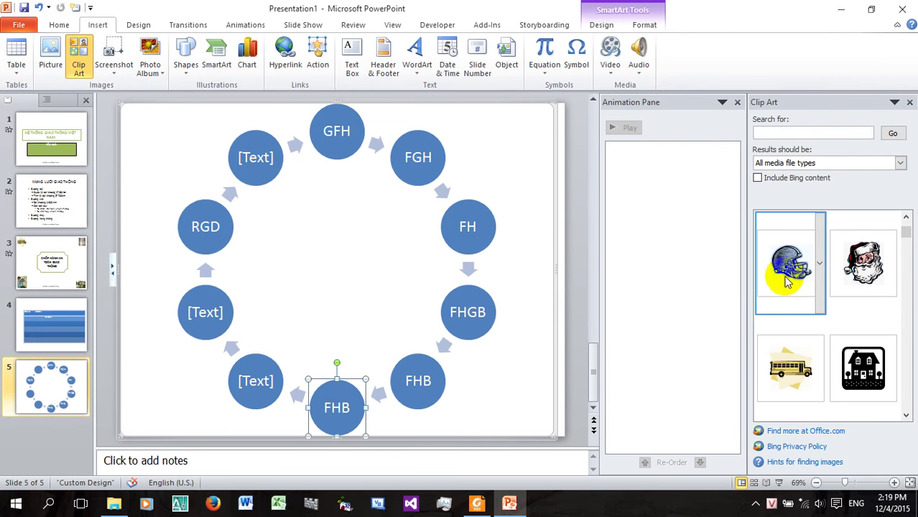
# Compare against the reference PDF, close the Clip Art pane and select the RGD circle
pyautogui.click(488, 505)
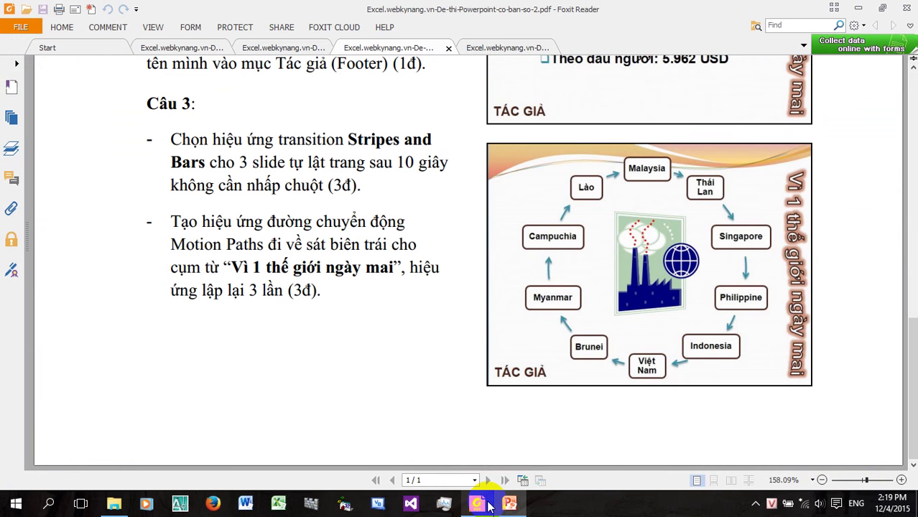
pyautogui.click(510, 503)
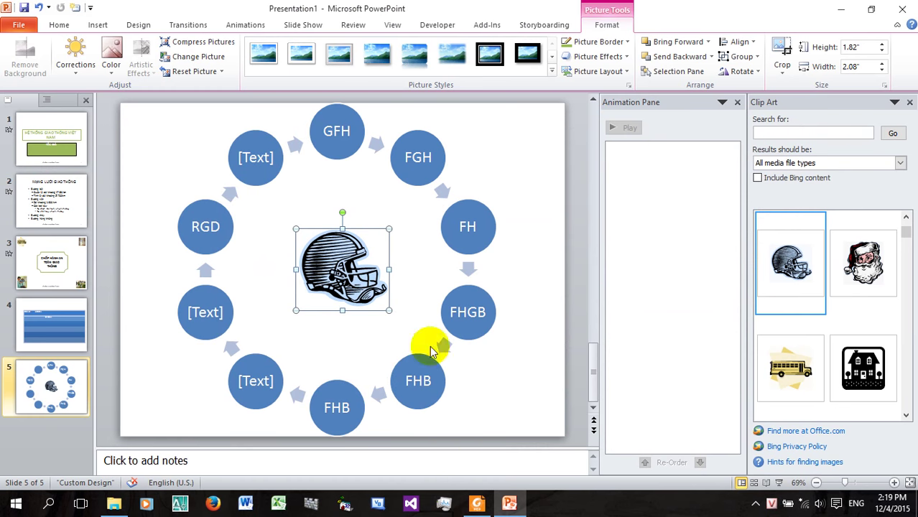
pyautogui.click(348, 174)
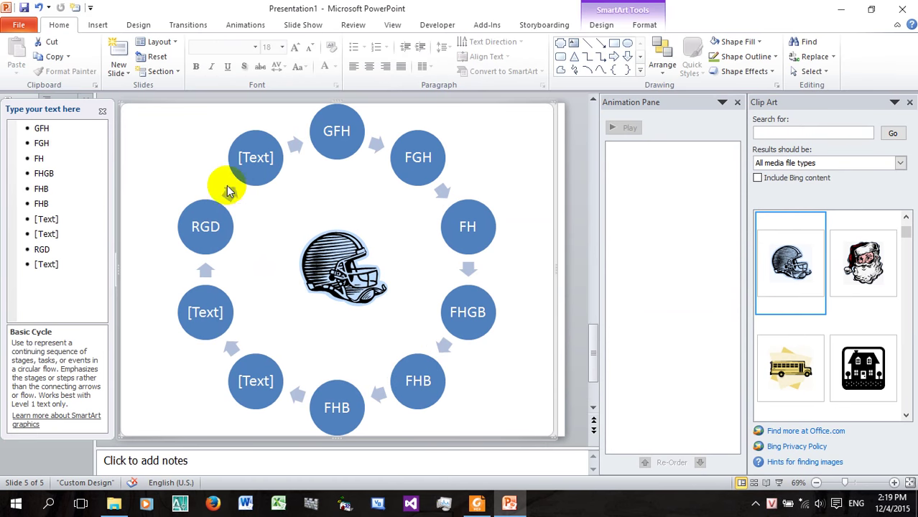
pyautogui.click(909, 102)
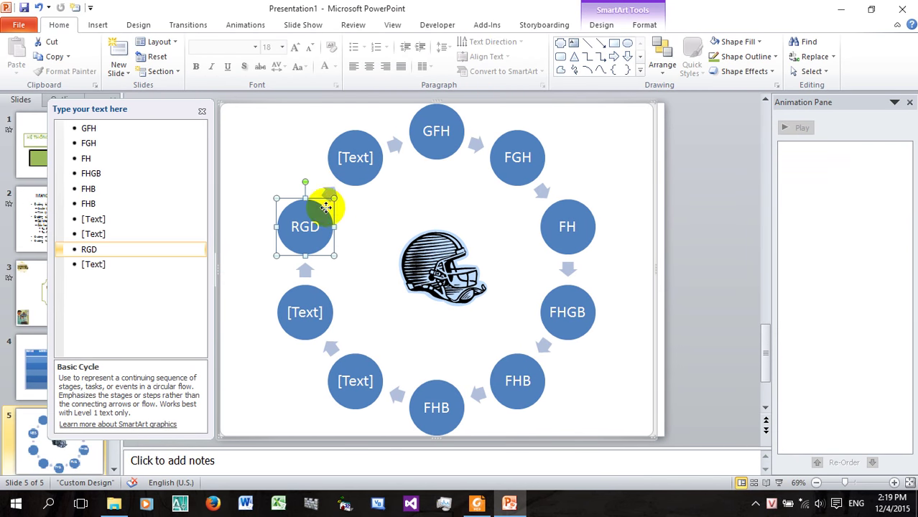
pyautogui.click(347, 174)
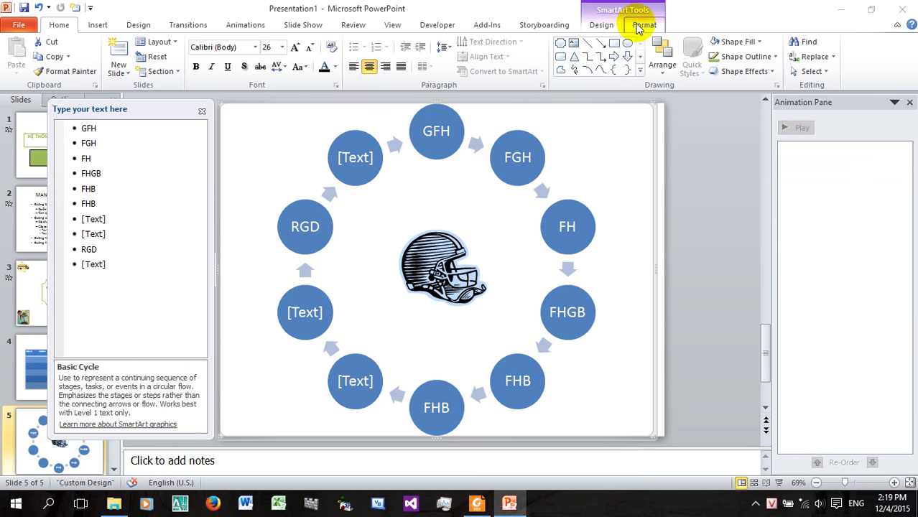
pyautogui.click(255, 28)
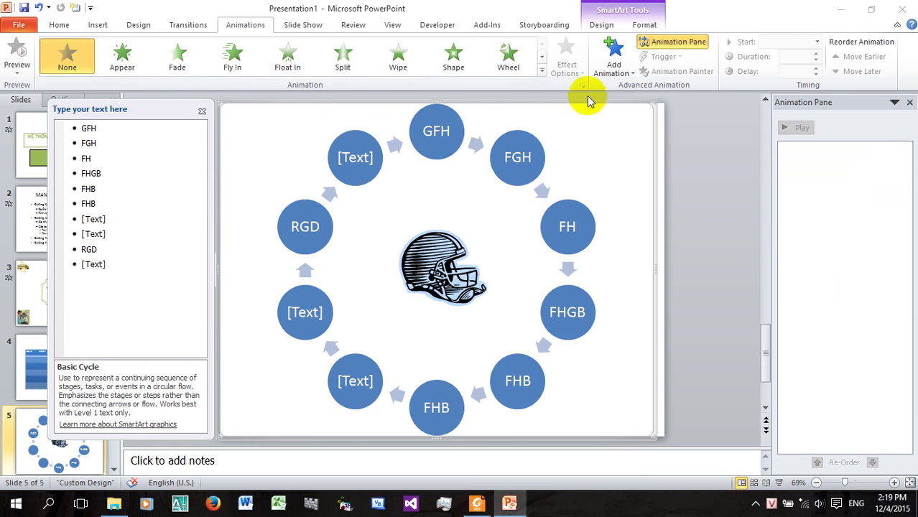
# Give the cycle diagram a Wheel animation revealing circles one by one, with shorter duration
pyautogui.click(510, 68)
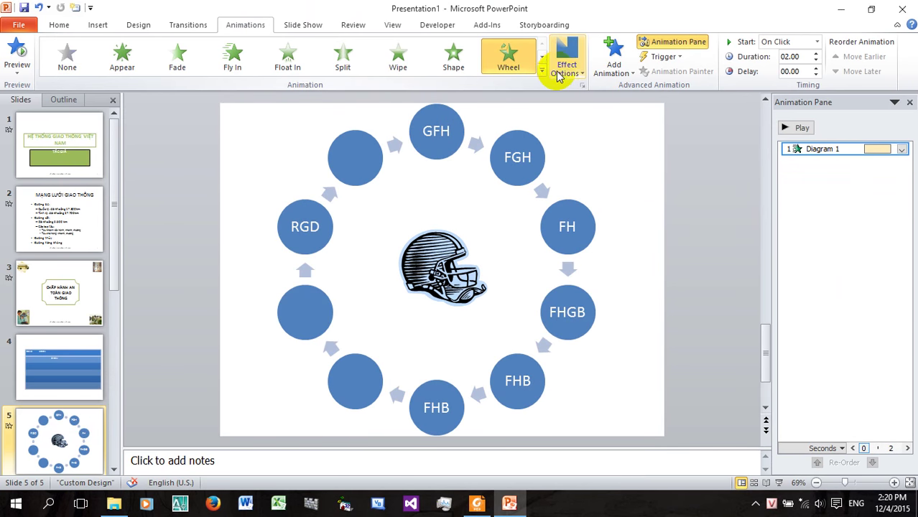
pyautogui.click(565, 74)
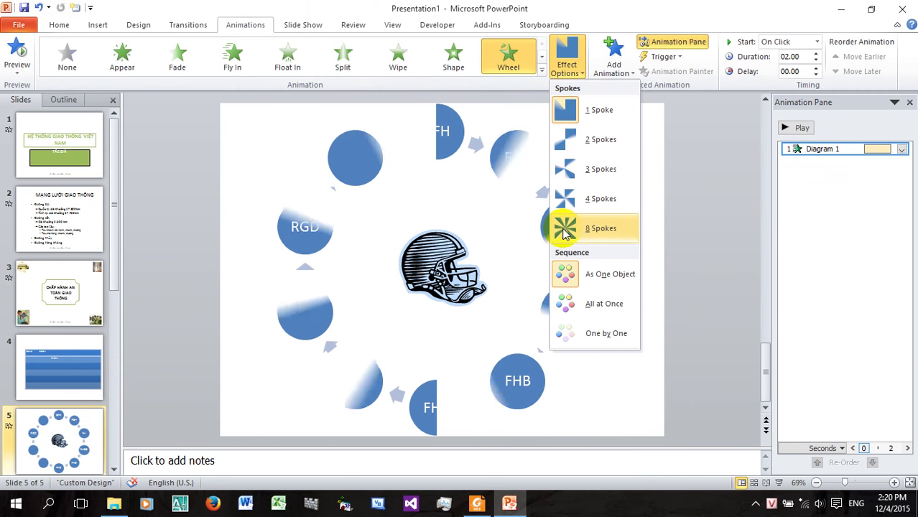
pyautogui.click(567, 305)
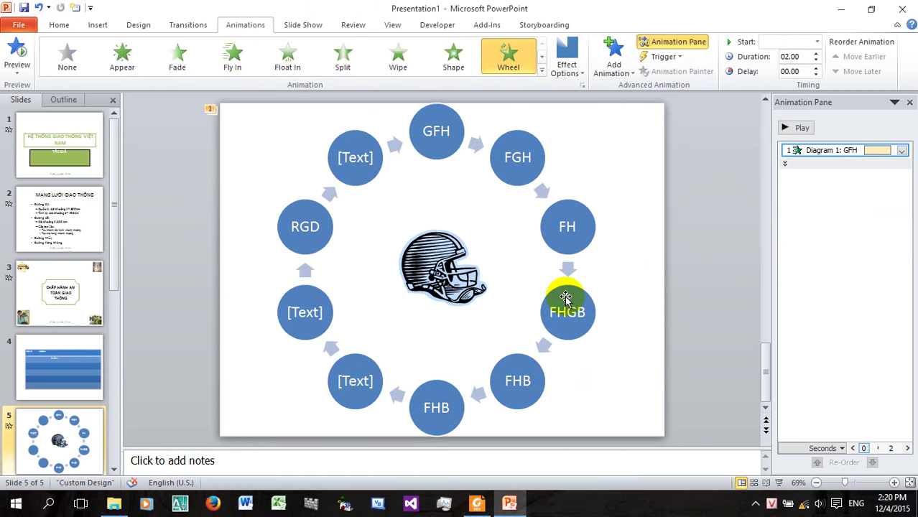
pyautogui.click(567, 58)
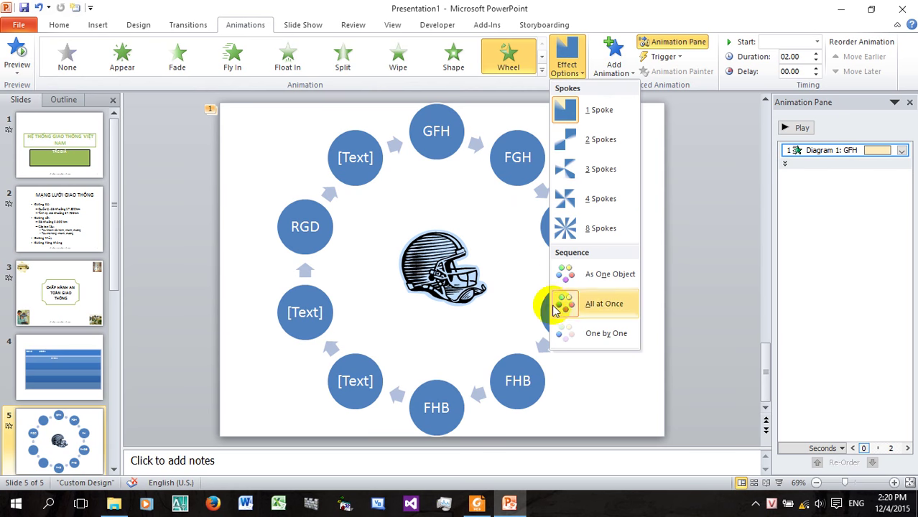
pyautogui.click(567, 334)
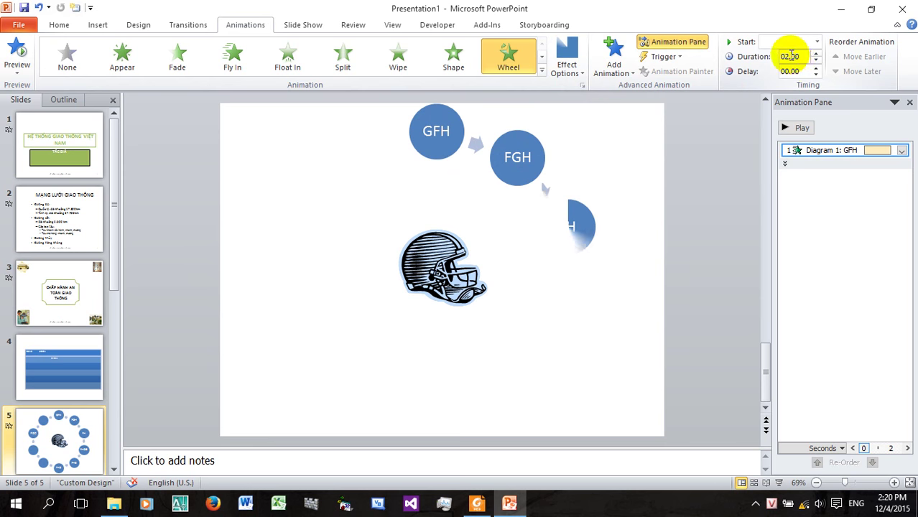
pyautogui.click(817, 63)
pyautogui.click(817, 64)
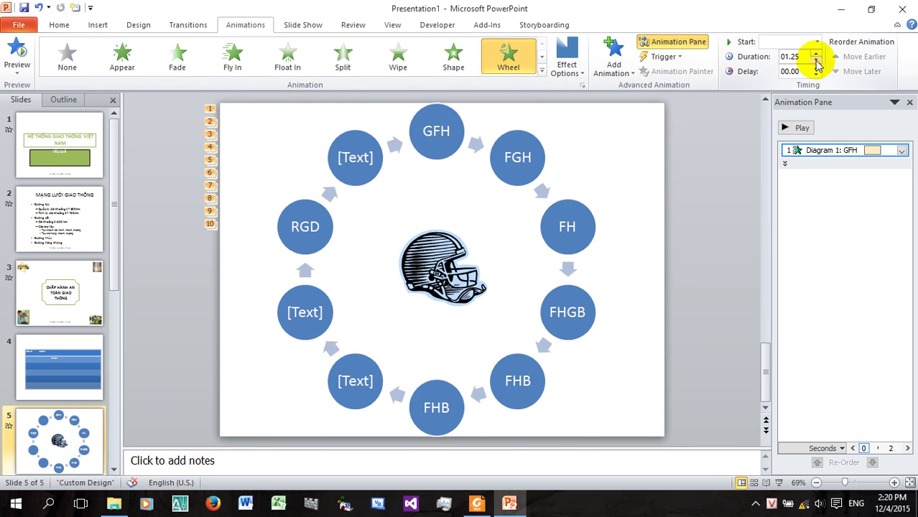
# Preview the Wheel animation, then stop it and go back to editing the slide
pyautogui.click(789, 128)
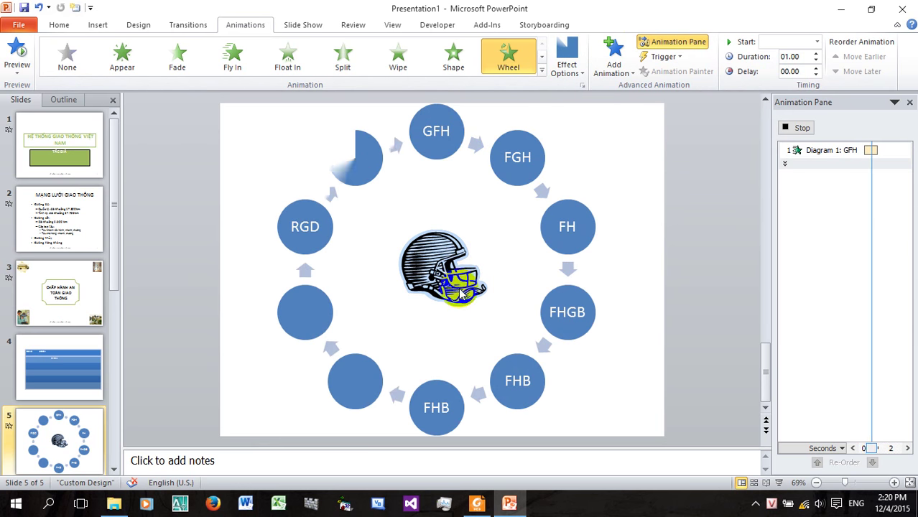
pyautogui.click(425, 321)
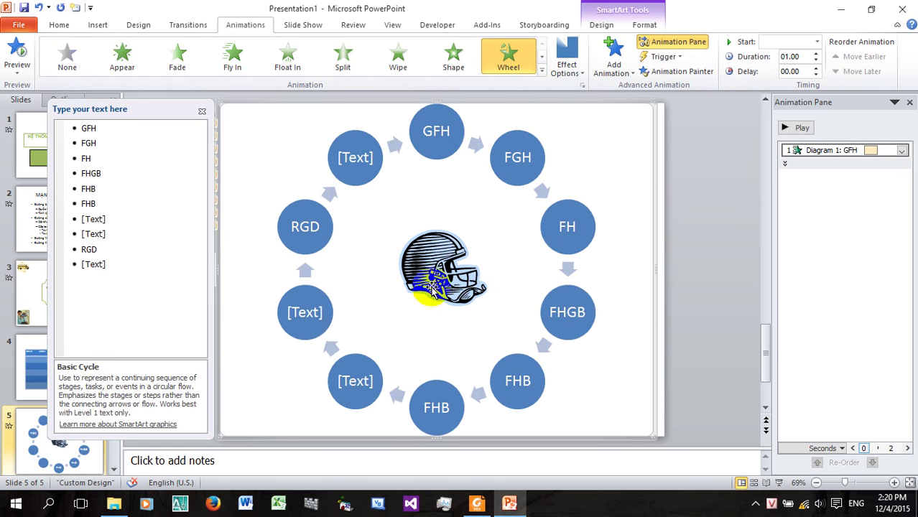
pyautogui.click(188, 25)
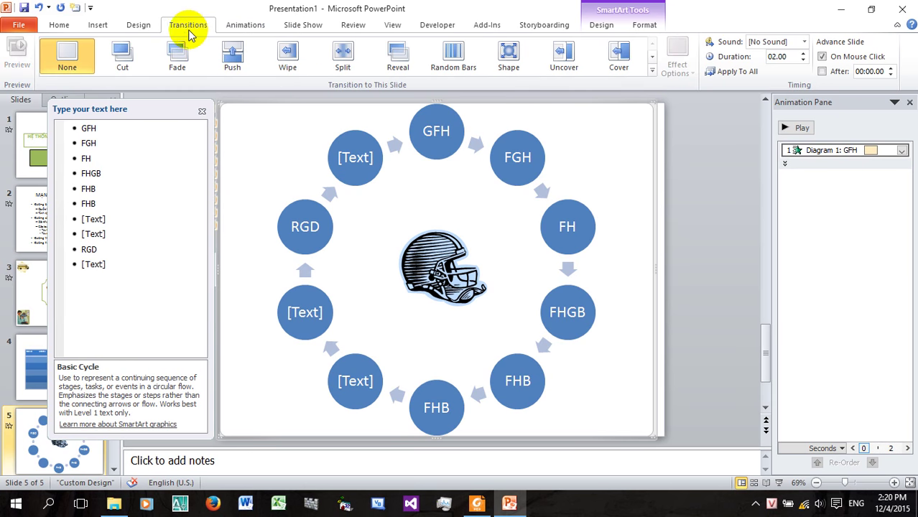
pyautogui.click(471, 506)
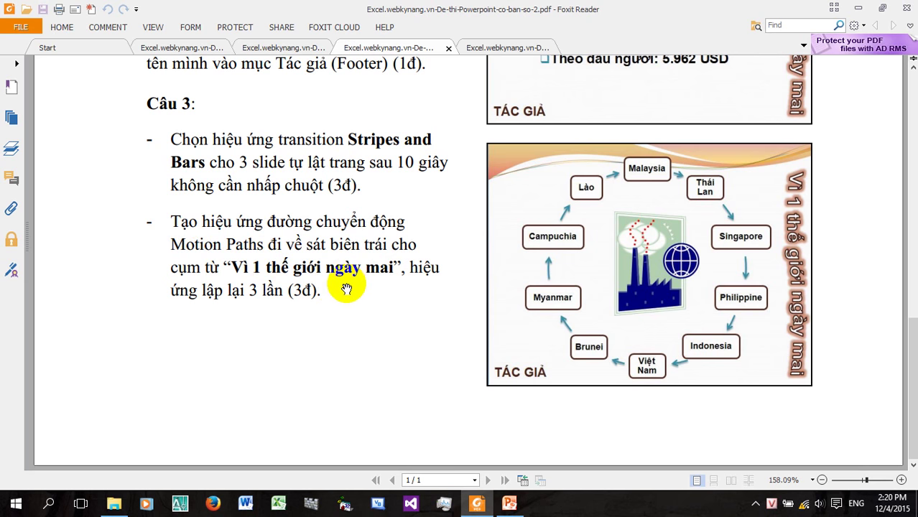
# Insert WordArt reading 'VÌ 1 THẾ GIỚI NGÀY MAI', replacing MỘT with 1
pyautogui.click(510, 503)
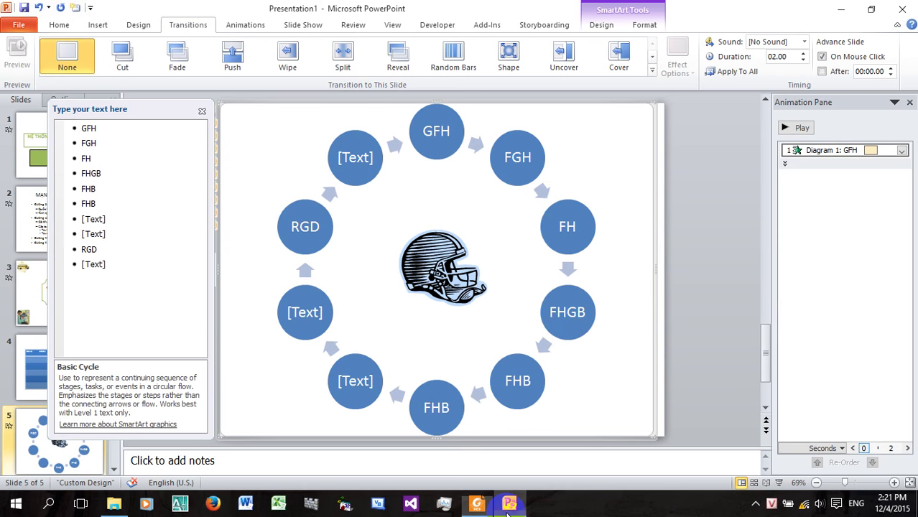
pyautogui.click(138, 24)
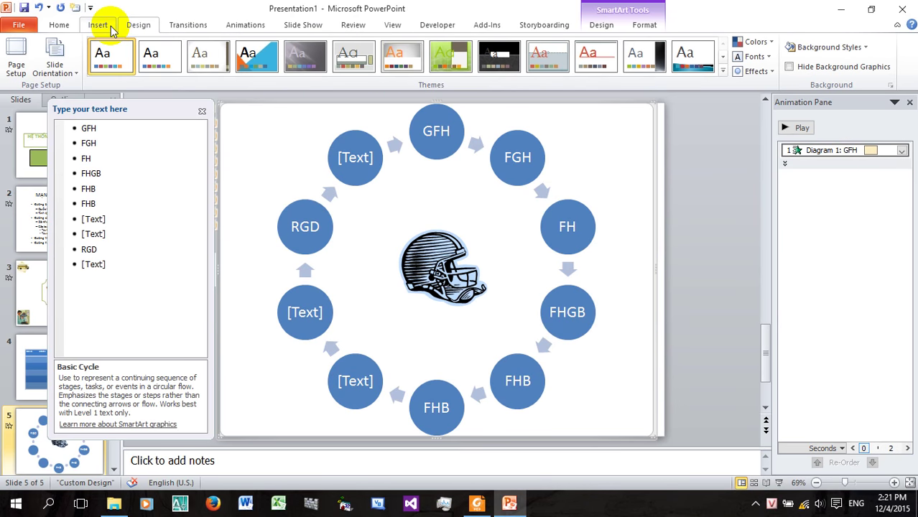
pyautogui.click(99, 24)
pyautogui.click(416, 49)
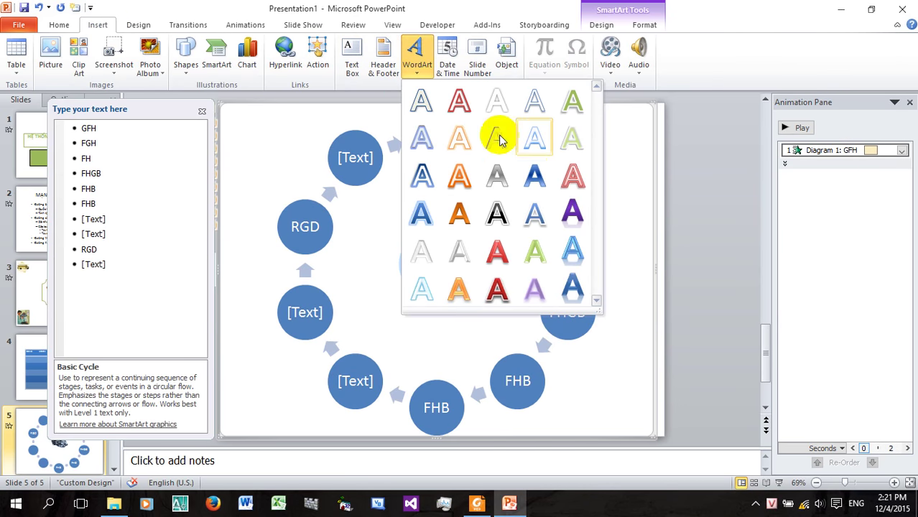
pyautogui.click(501, 179)
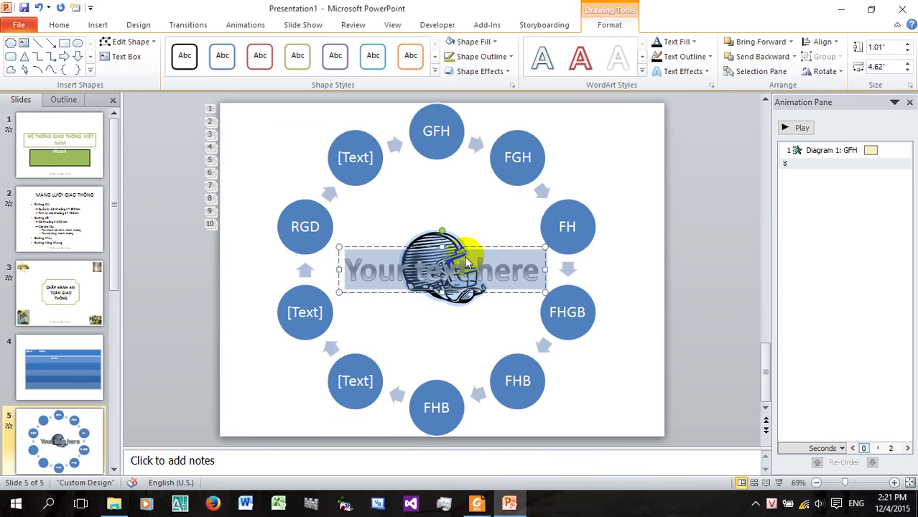
pyautogui.press('Delete')
pyautogui.write('M')
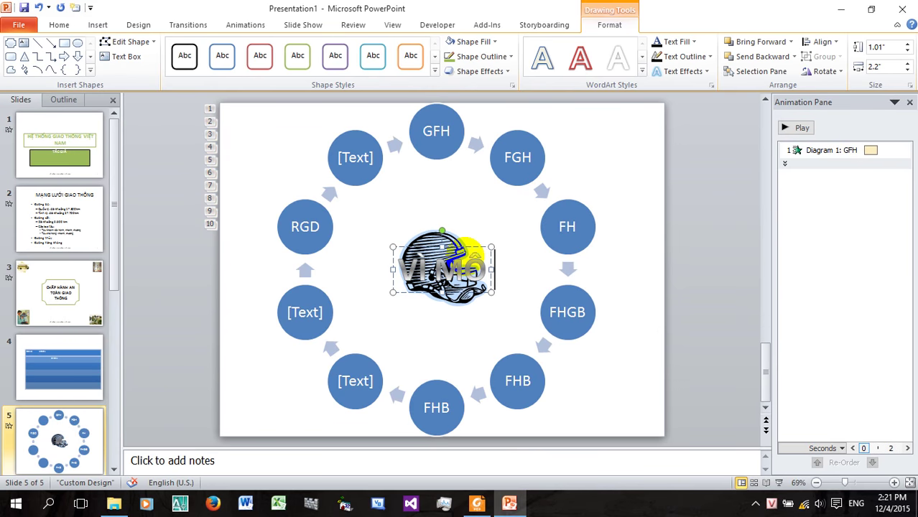
pyautogui.write('ỘT THẾ GIỚI')
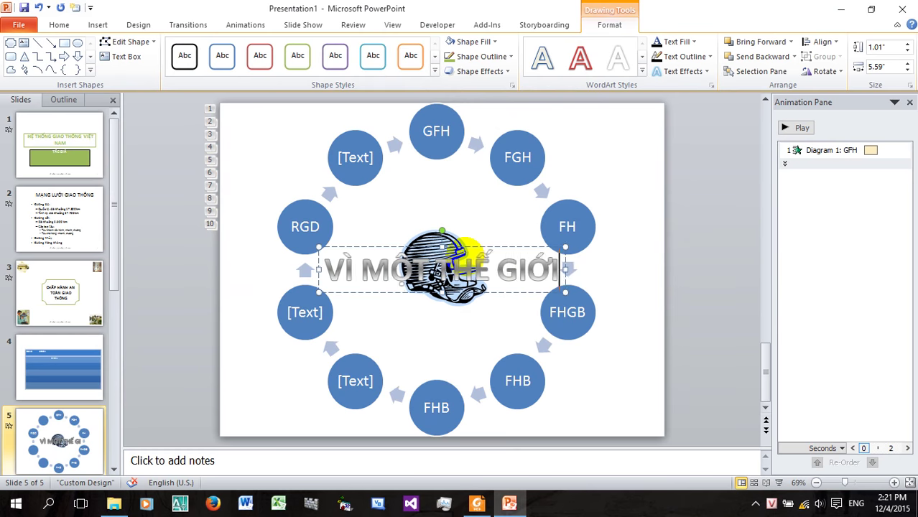
pyautogui.write(' NGÀY MAI')
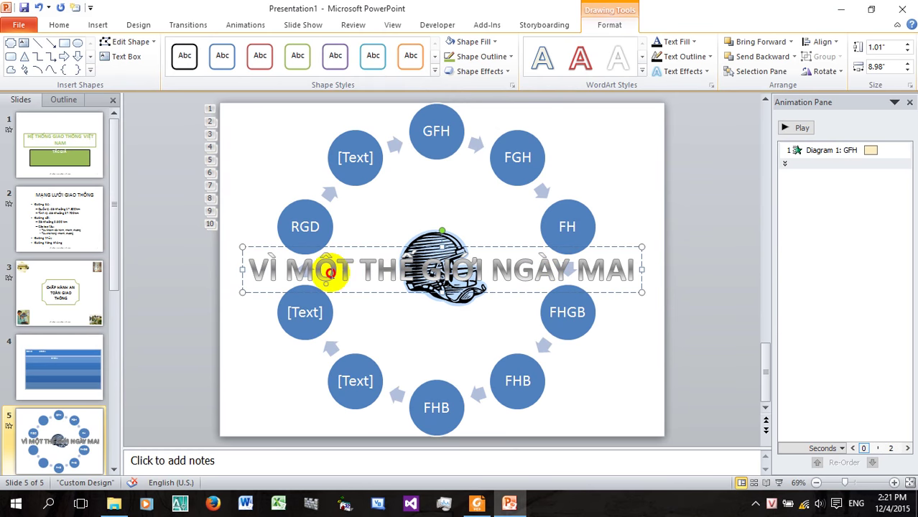
pyautogui.moveTo(329, 273); pyautogui.dragTo(292, 264)
pyautogui.write('1')
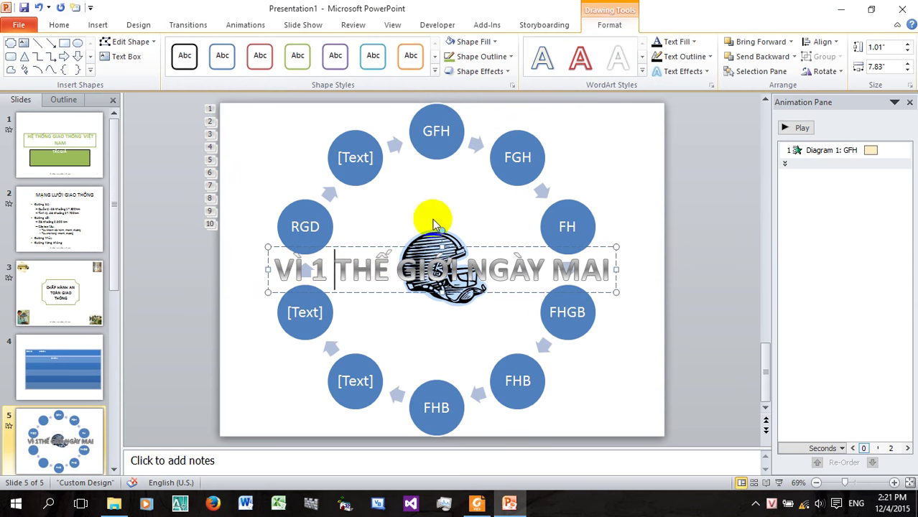
# Rotate the WordArt left 90°, move it to the right edge and apply a red-outline style
pyautogui.click(821, 71)
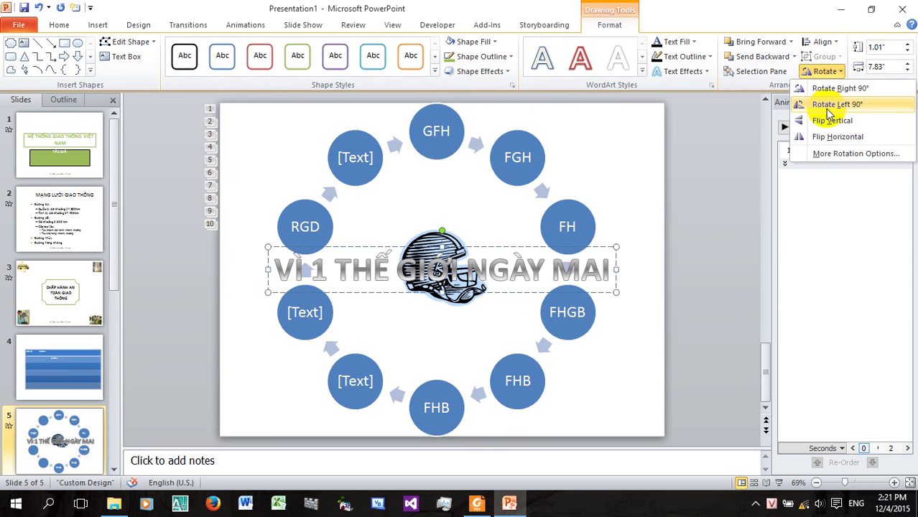
pyautogui.click(826, 104)
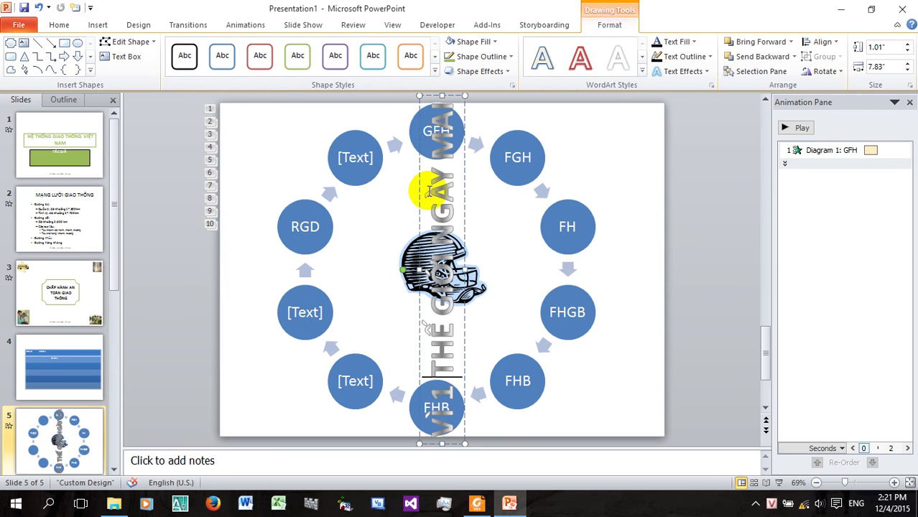
pyautogui.moveTo(437, 188); pyautogui.dragTo(590, 199)
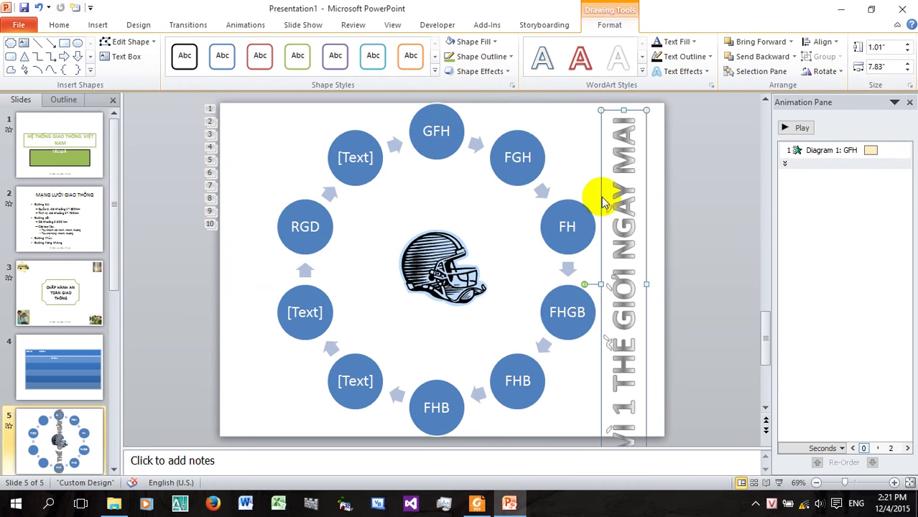
pyautogui.click(583, 63)
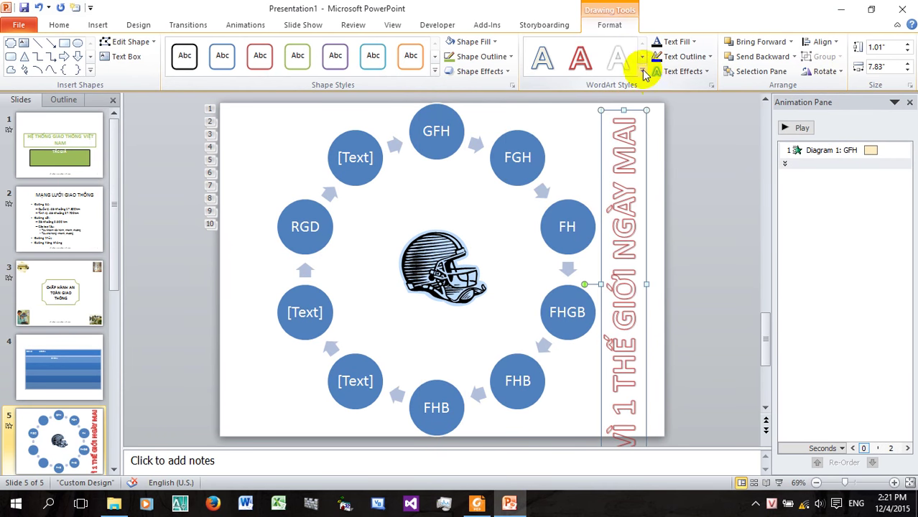
# Apply the silver-black WordArt style and fit the text in one narrow column at the right edge
pyautogui.click(643, 71)
pyautogui.click(617, 189)
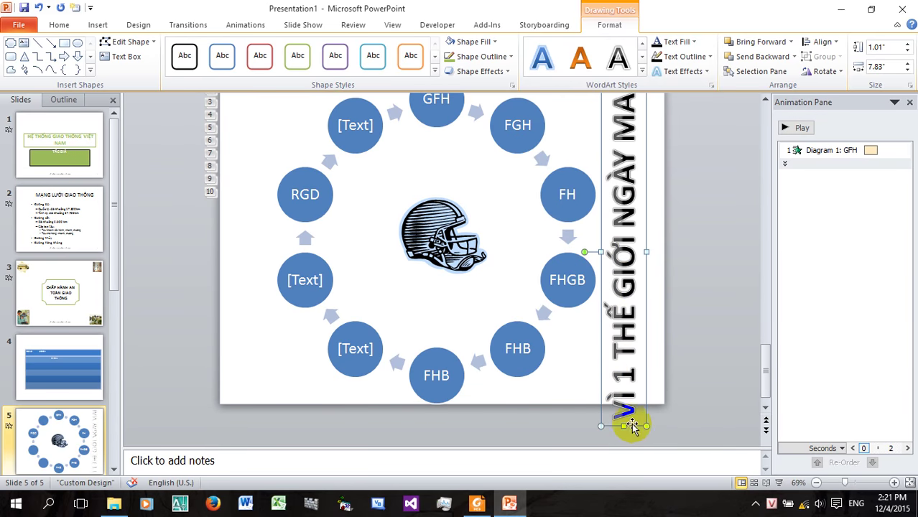
pyautogui.moveTo(647, 427)
pyautogui.mouseDown()
pyautogui.moveTo(600, 241)
pyautogui.moveTo(636, 186)
pyautogui.mouseUp()
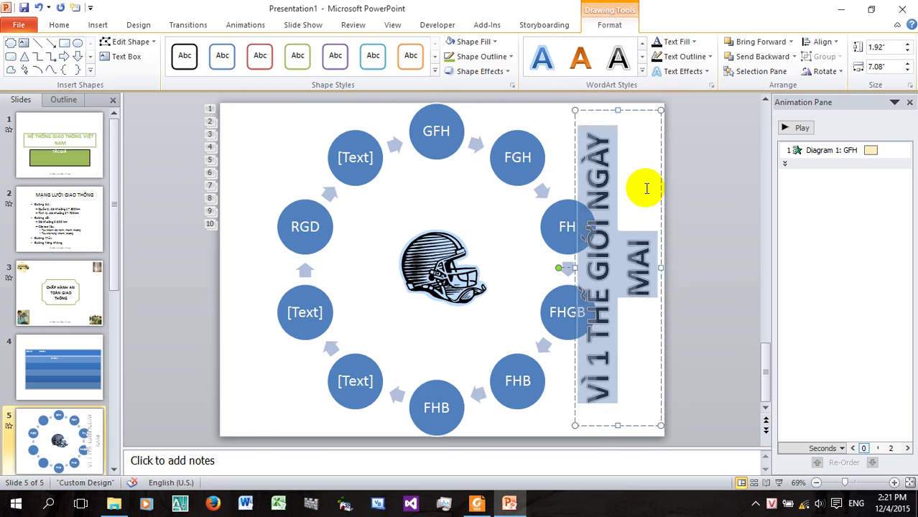
pyautogui.hotkey('ctrl', 'z')
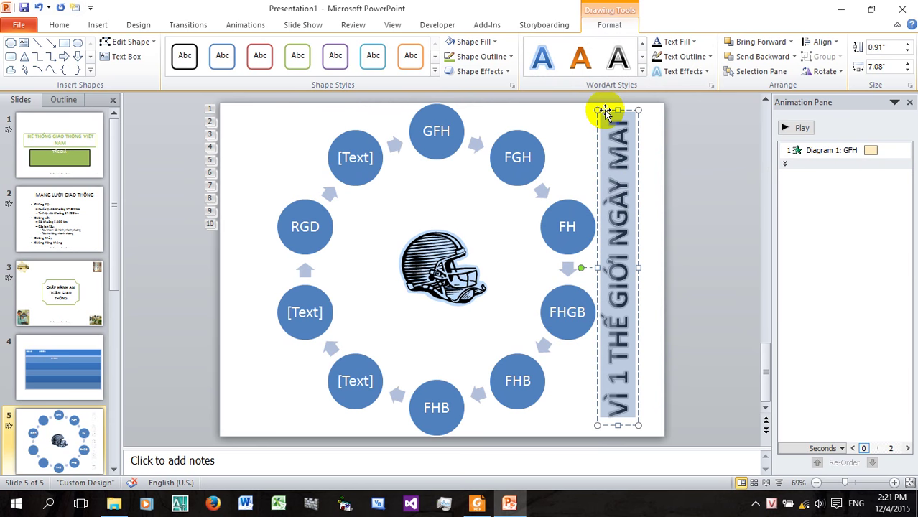
pyautogui.moveTo(605, 111); pyautogui.dragTo(616, 122)
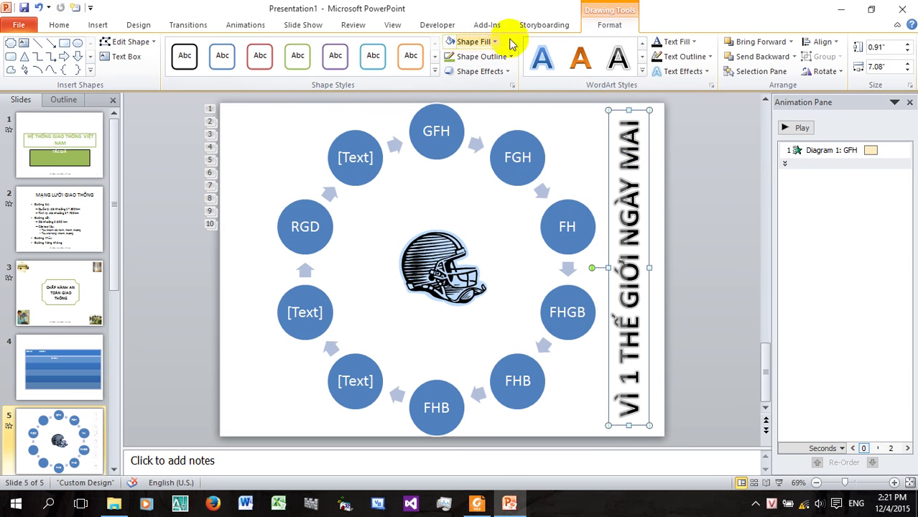
# Compare the vertical text against the reference PDF and return to PowerPoint
pyautogui.click(502, 502)
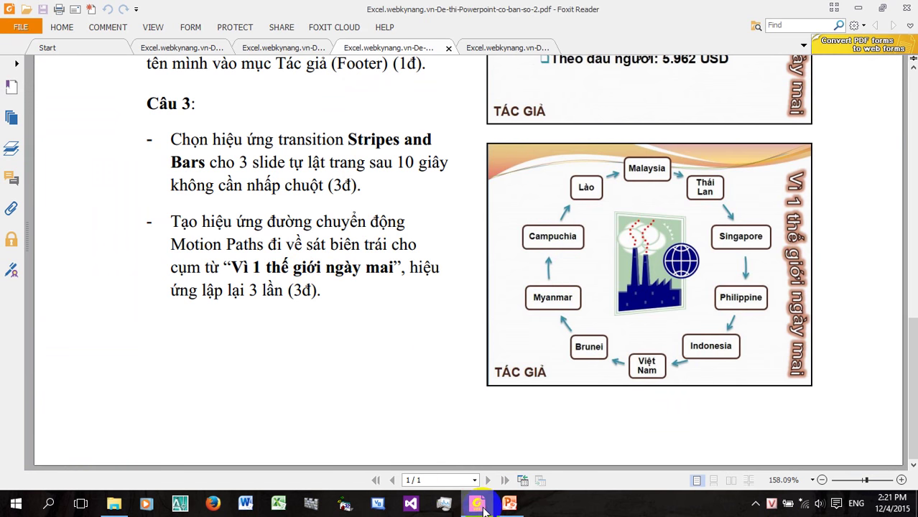
pyautogui.click(478, 505)
pyautogui.click(508, 505)
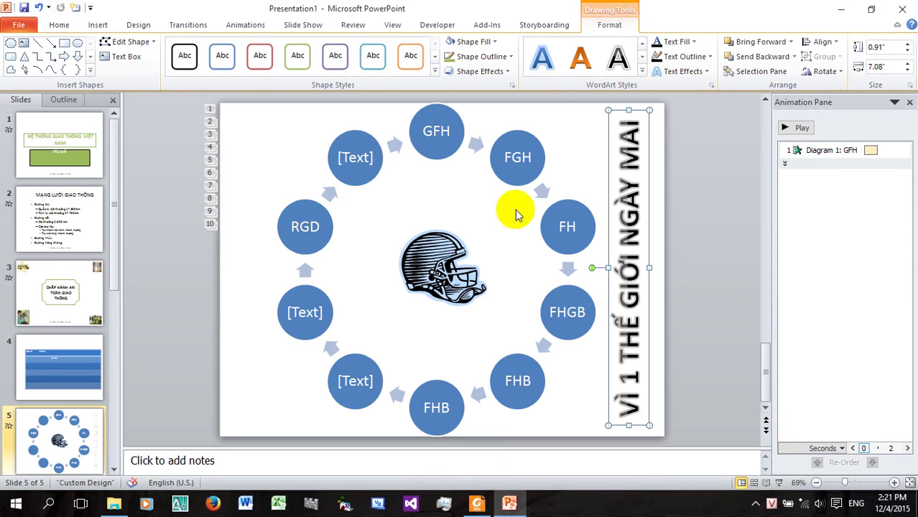
# Add a Left motion path to the vertical text, stretched to near the slide's left edge
pyautogui.click(246, 25)
pyautogui.click(611, 72)
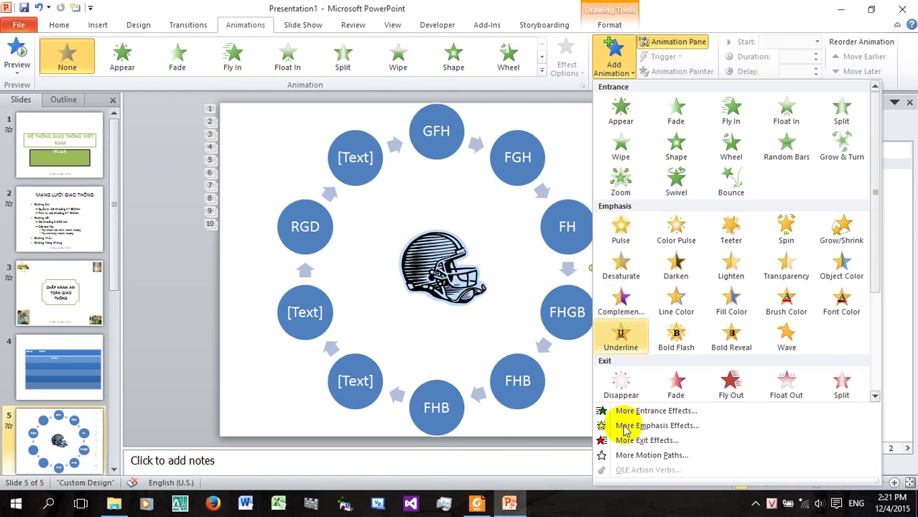
pyautogui.click(636, 455)
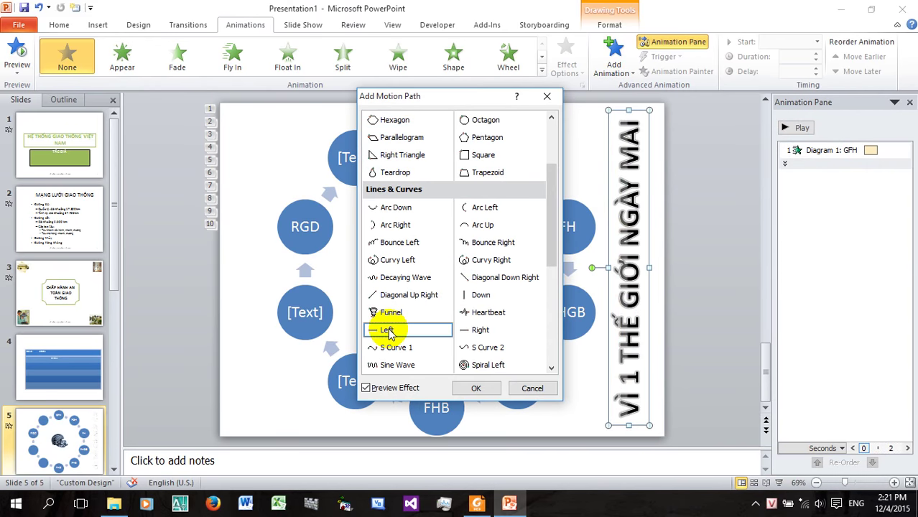
pyautogui.click(476, 389)
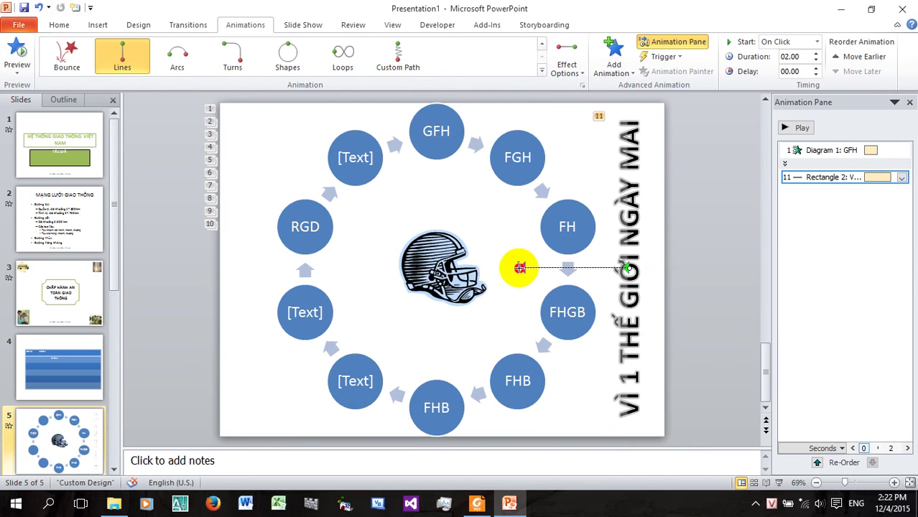
pyautogui.moveTo(520, 267); pyautogui.dragTo(248, 263)
# Reselect the whole text box and add a second Left motion path ending at the left edge
pyautogui.rightClick(831, 178)
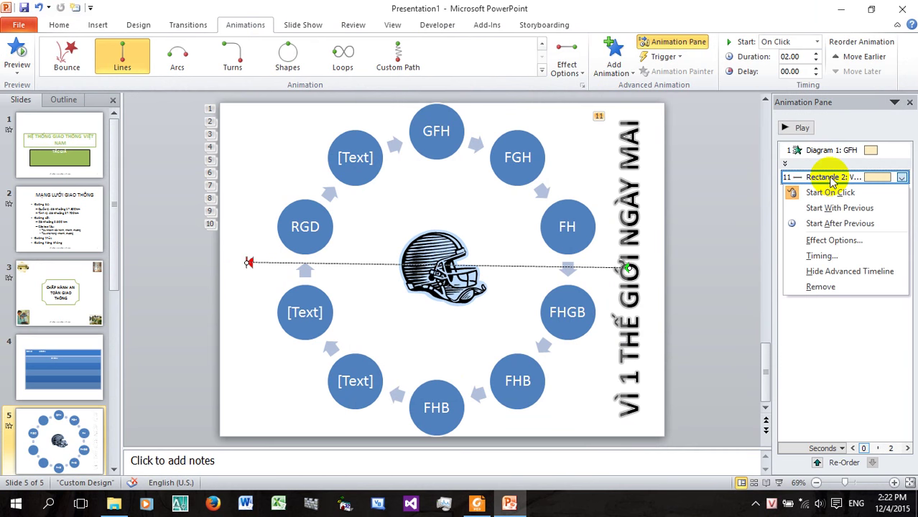
pyautogui.click(811, 177)
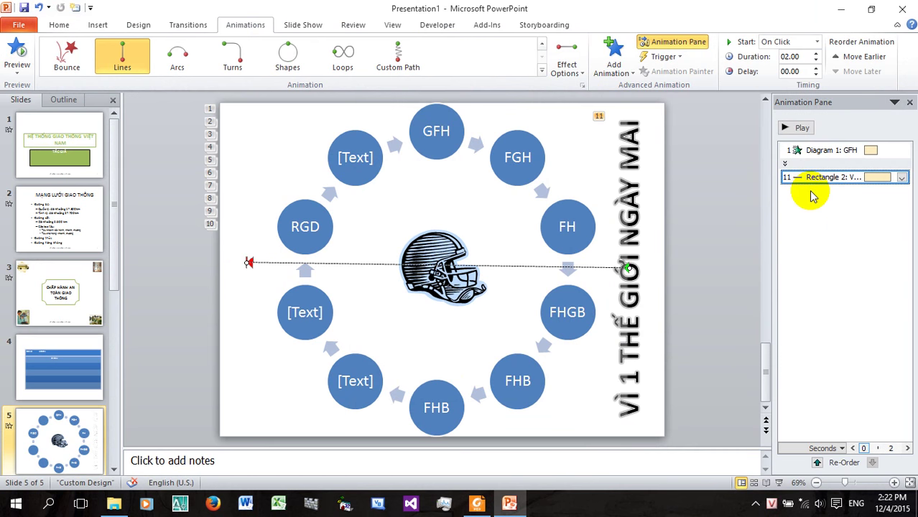
pyautogui.click(812, 196)
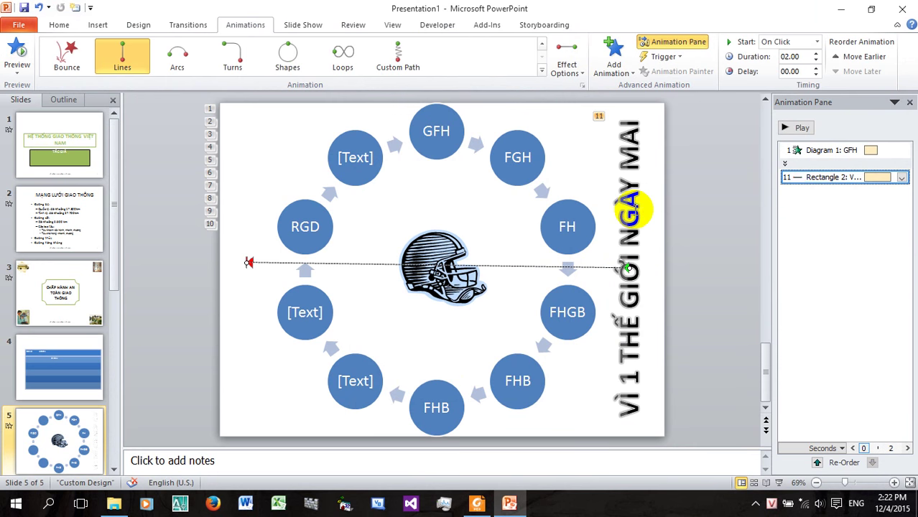
pyautogui.click(635, 205)
pyautogui.click(635, 112)
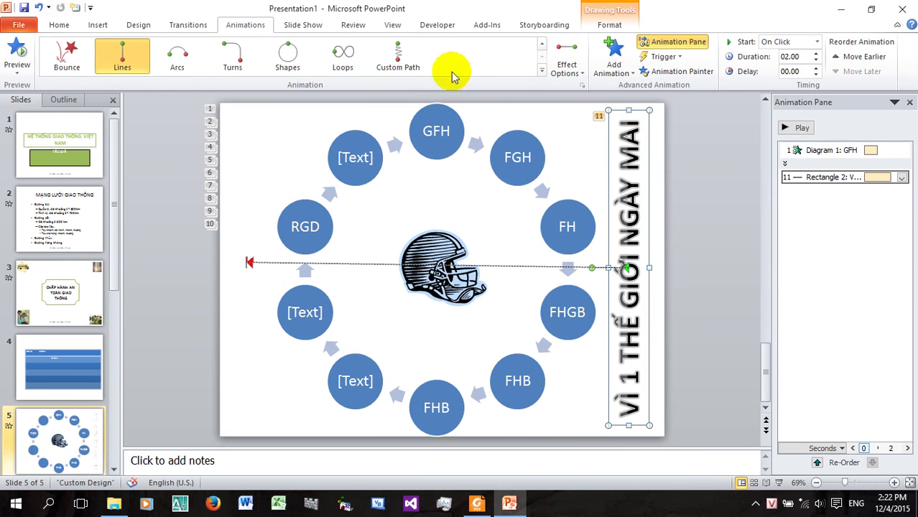
pyautogui.click(615, 61)
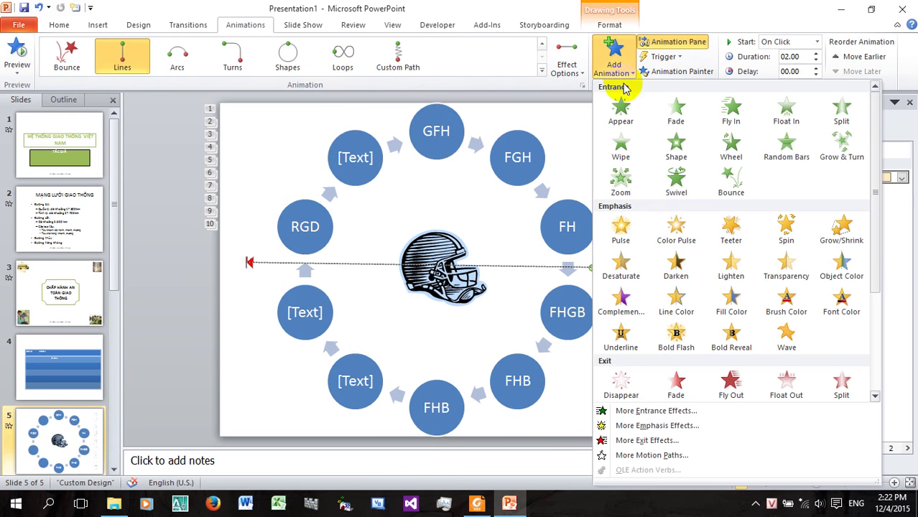
pyautogui.click(666, 455)
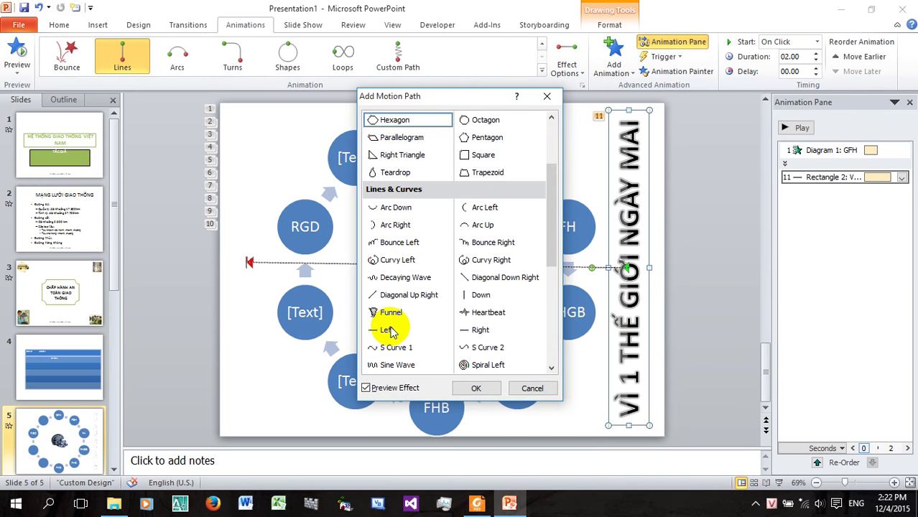
pyautogui.doubleClick(388, 330)
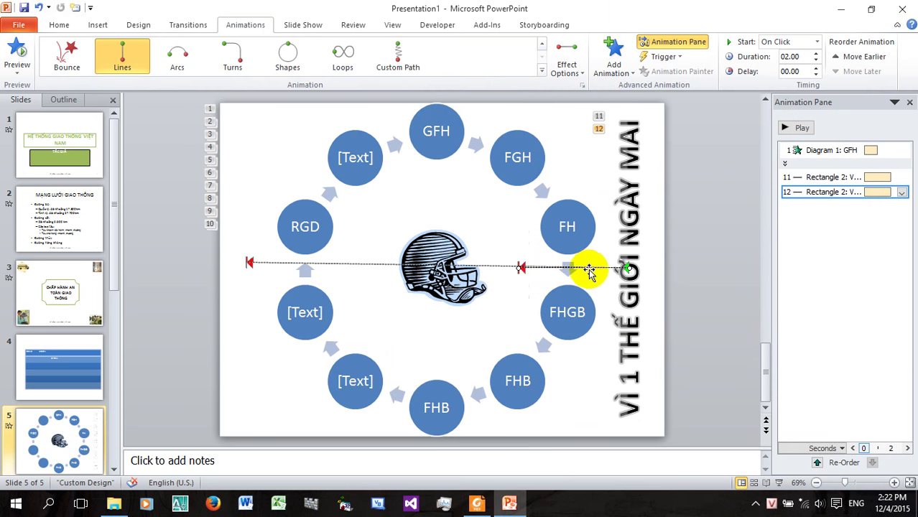
pyautogui.moveTo(518, 268); pyautogui.dragTo(249, 262)
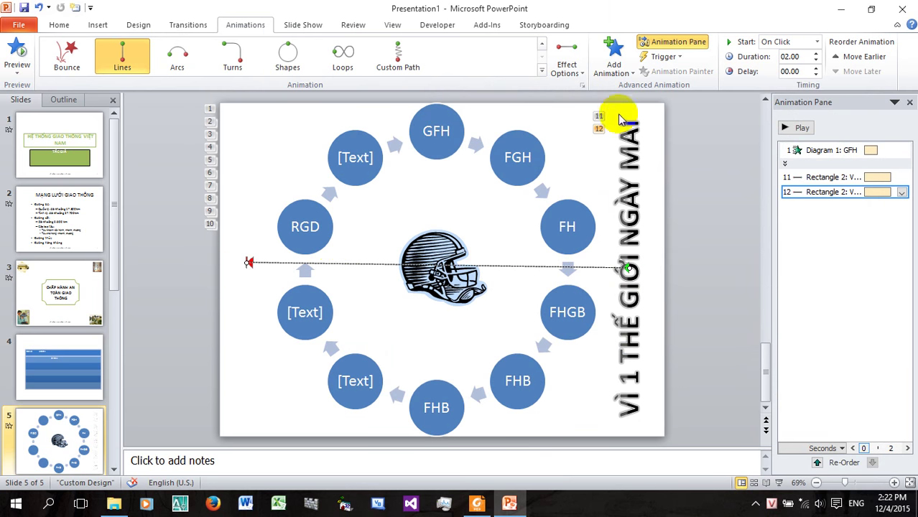
# Add a third Left motion path and extend its end to the slide's left edge
pyautogui.click(613, 72)
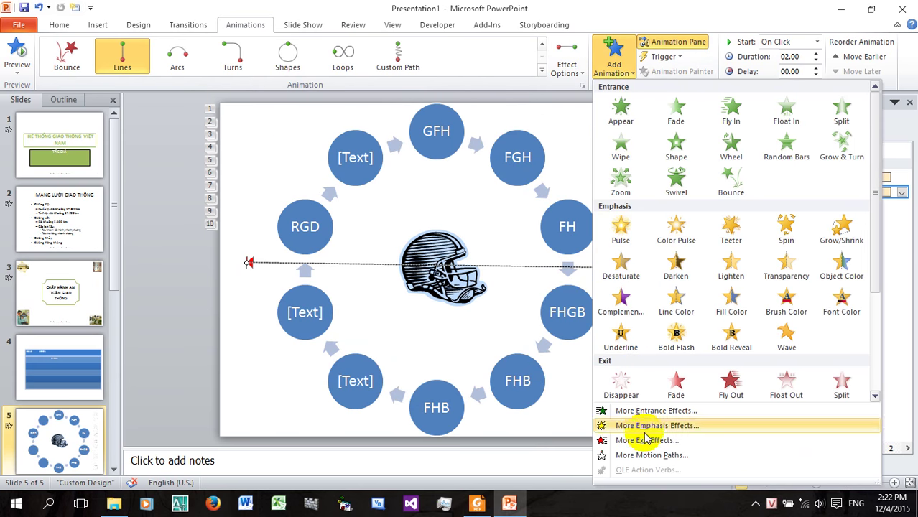
pyautogui.click(647, 455)
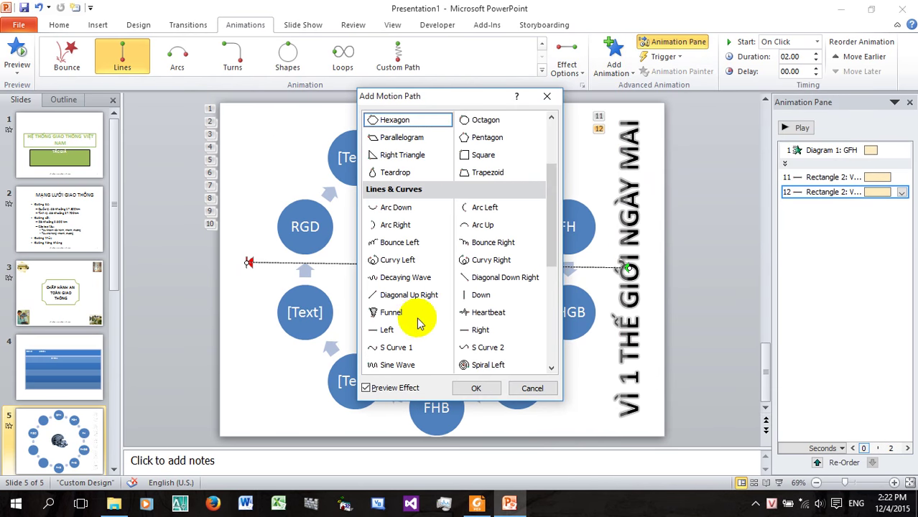
pyautogui.doubleClick(387, 332)
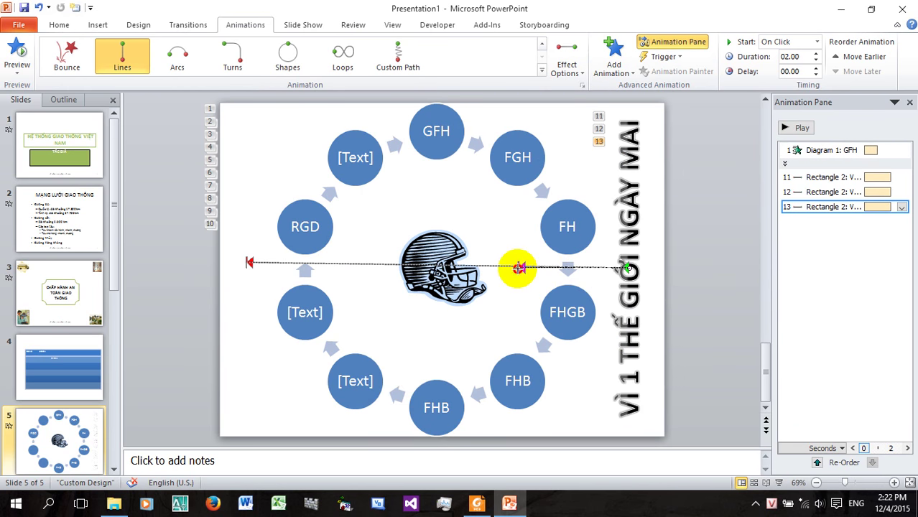
pyautogui.moveTo(519, 268); pyautogui.dragTo(258, 262)
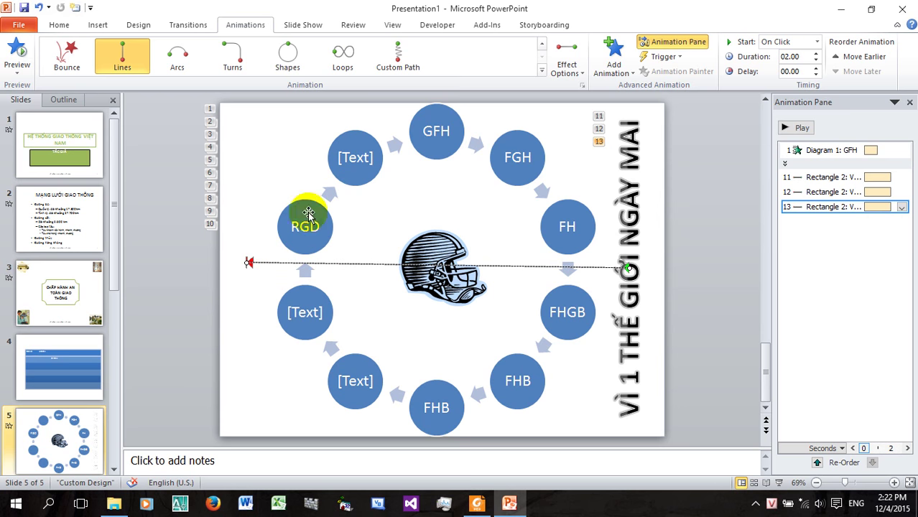
# Set the second motion path to Start With Previous
pyautogui.click(805, 192)
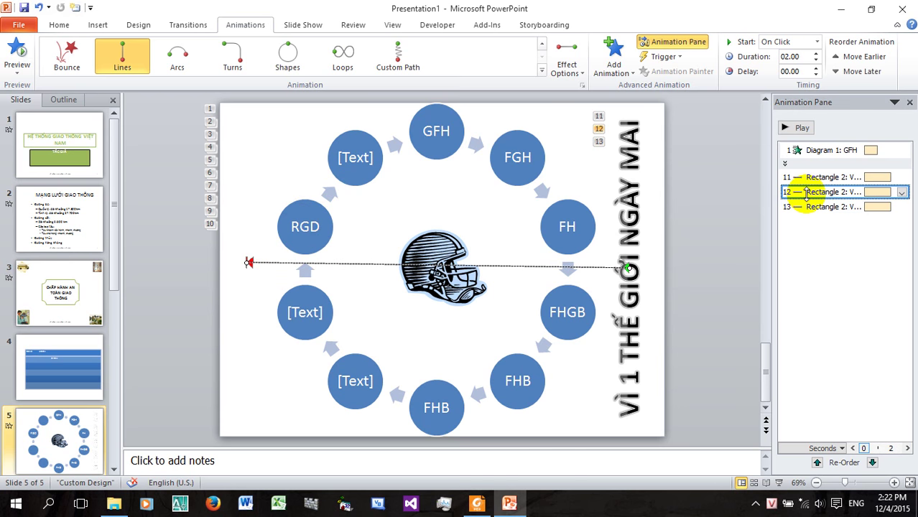
pyautogui.rightClick(805, 193)
pyautogui.click(809, 223)
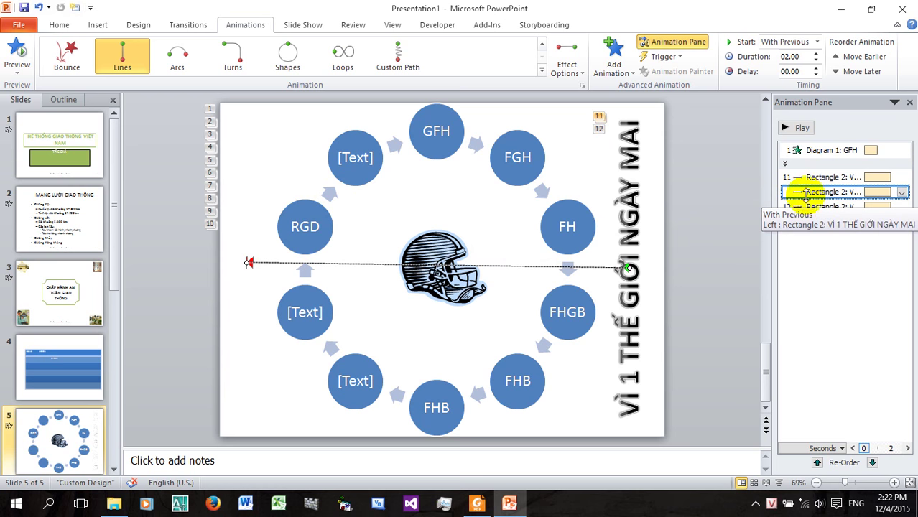
pyautogui.rightClick(807, 192)
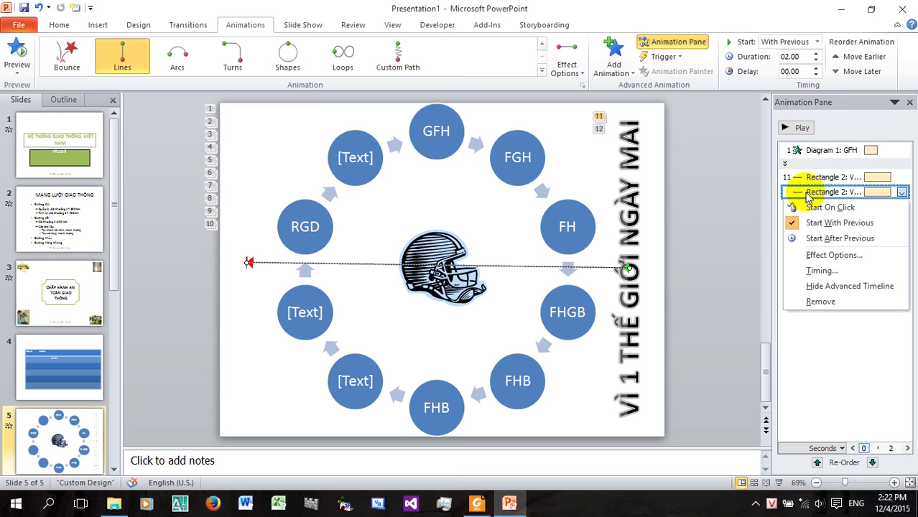
# Set the third motion path to Start With Previous and play the text's animations
pyautogui.click(809, 177)
pyautogui.click(793, 207)
pyautogui.rightClick(793, 207)
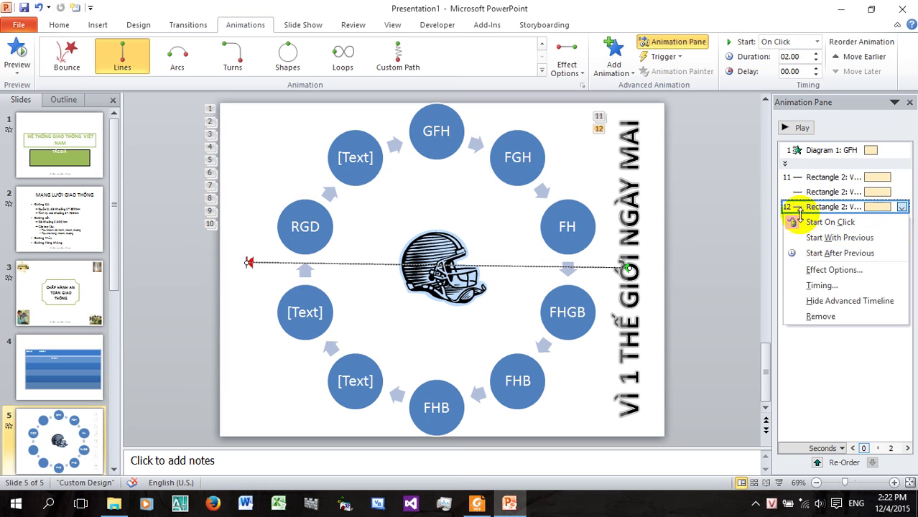
pyautogui.click(807, 238)
pyautogui.click(798, 128)
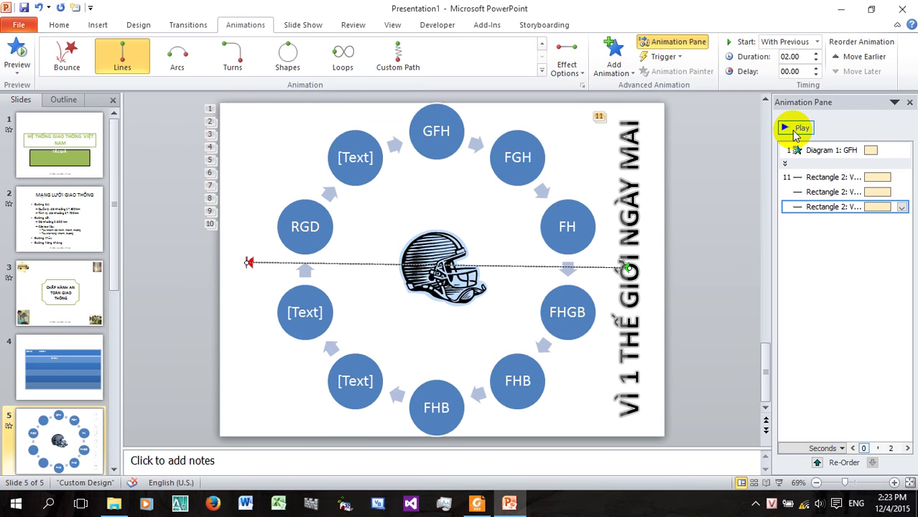
pyautogui.click(796, 190)
pyautogui.rightClick(798, 192)
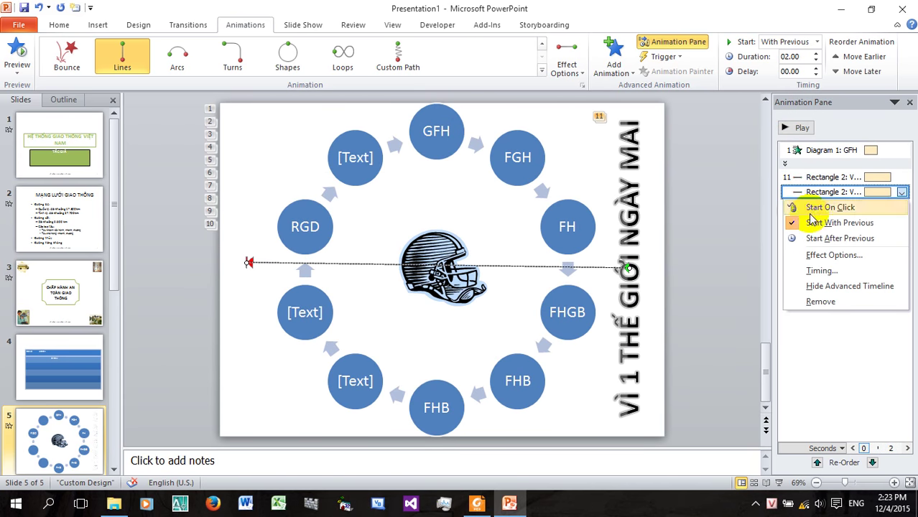
pyautogui.click(810, 257)
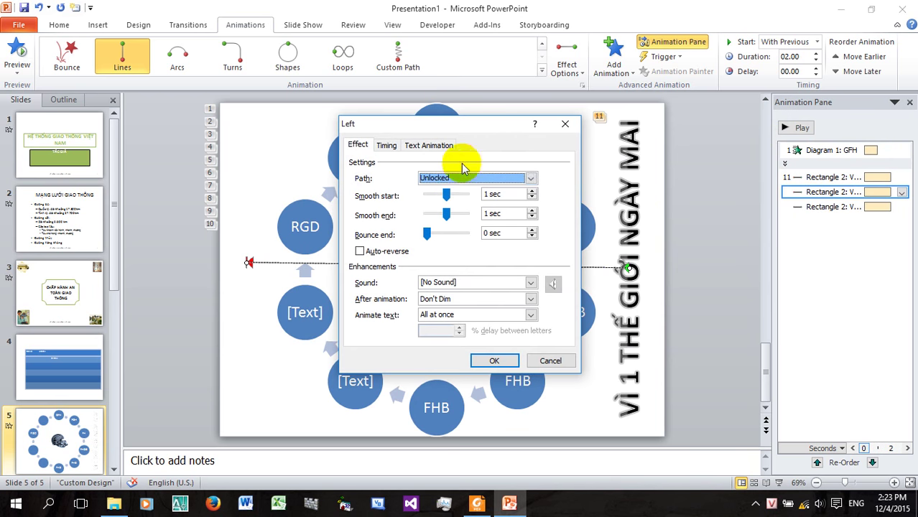
pyautogui.click(386, 145)
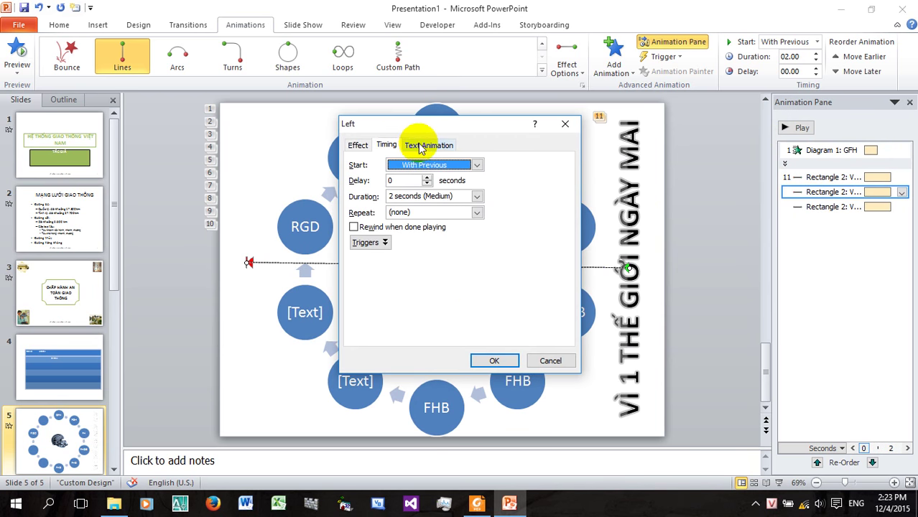
pyautogui.click(433, 166)
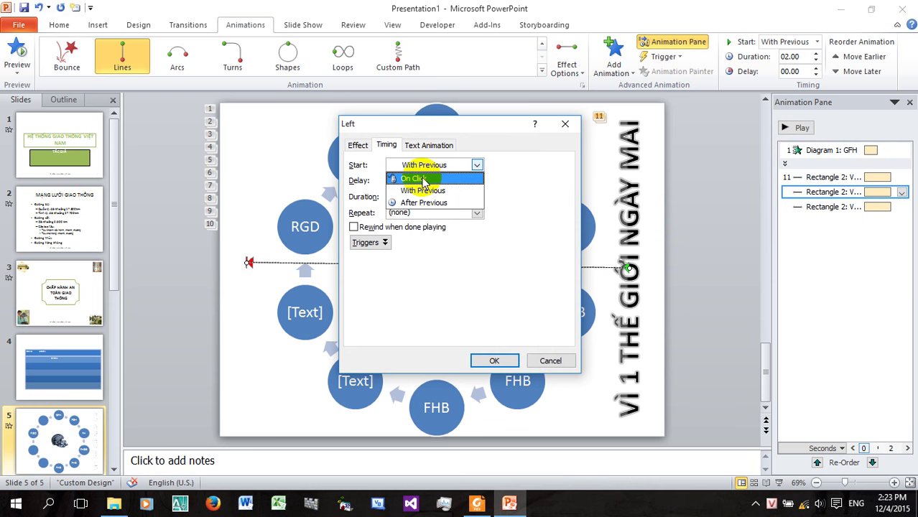
pyautogui.click(426, 204)
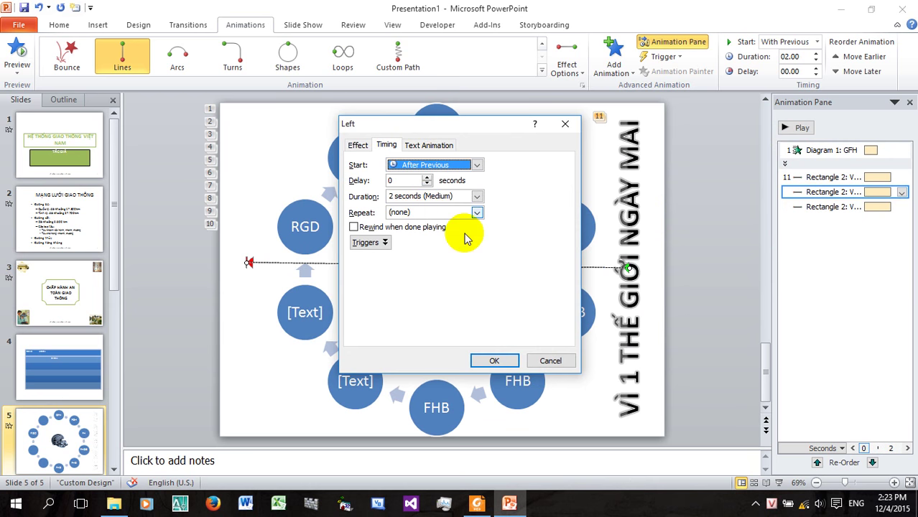
pyautogui.click(565, 123)
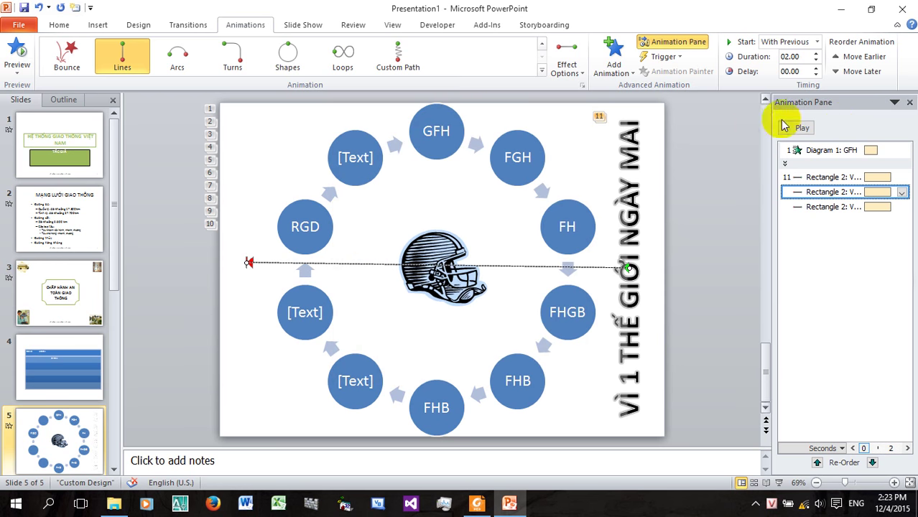
# Give the second motion path a 5-second start delay
pyautogui.moveTo(845, 189); pyautogui.dragTo(848, 178)
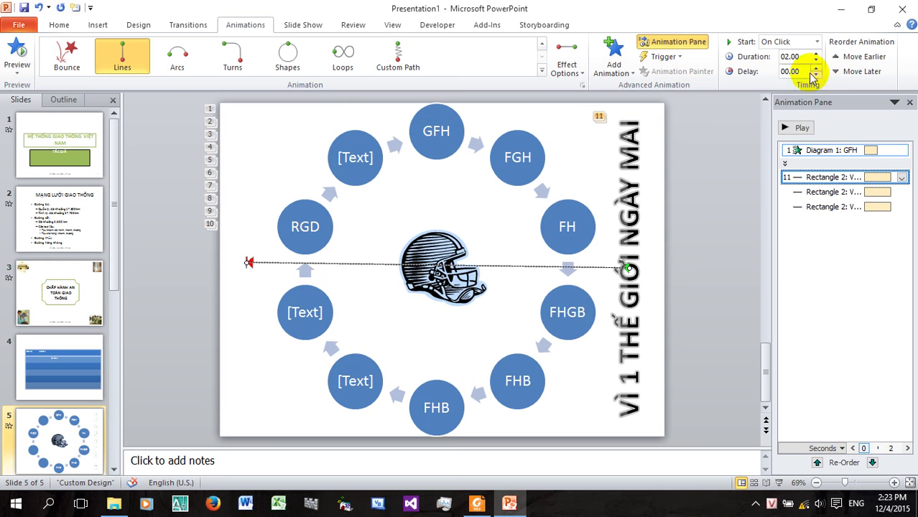
pyautogui.click(835, 192)
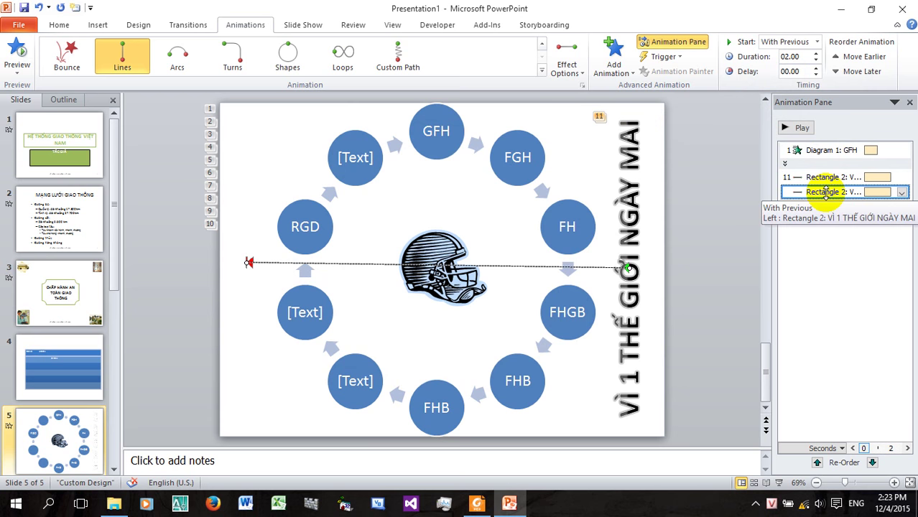
pyautogui.click(787, 71)
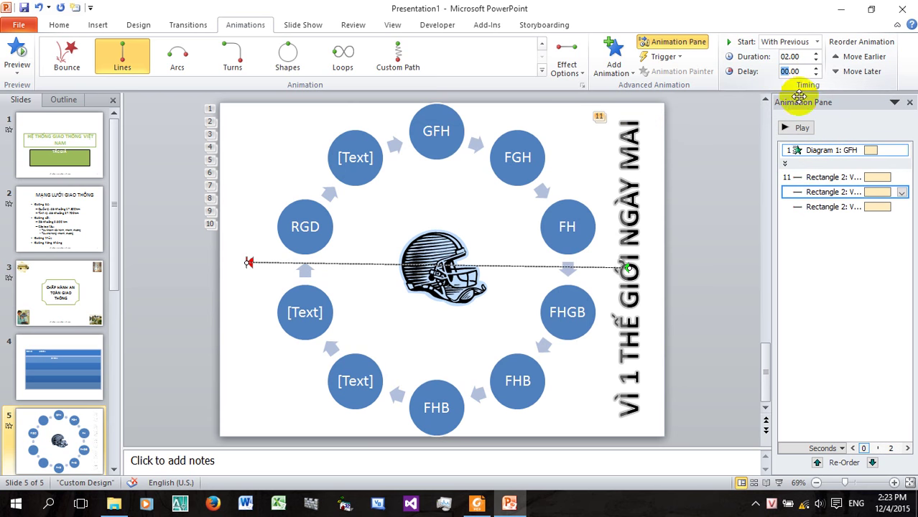
pyautogui.write('5')
pyautogui.press('Return')
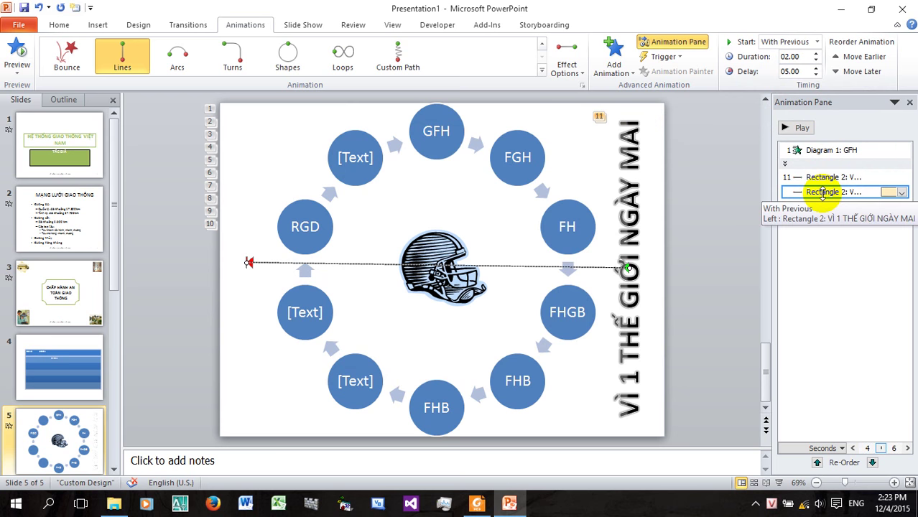
# Give the third motion path a 4-second start delay
pyautogui.click(819, 177)
pyautogui.click(825, 192)
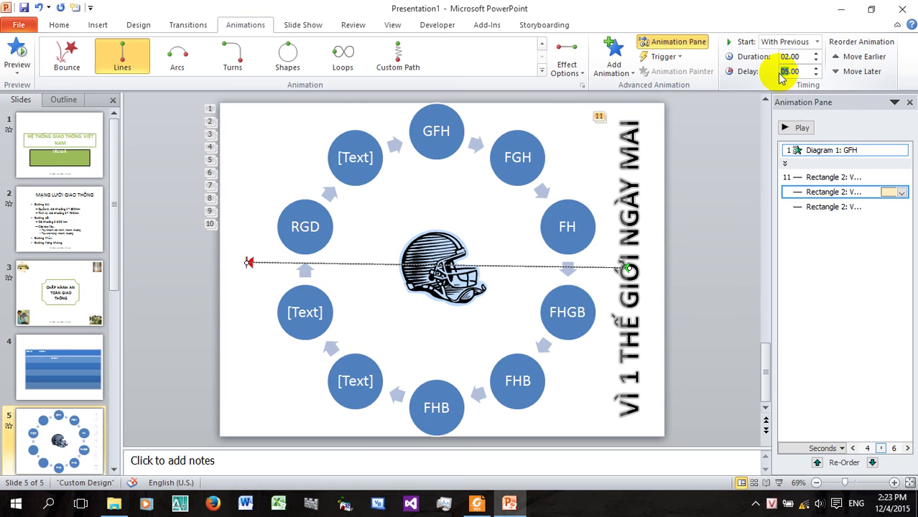
pyautogui.click(809, 207)
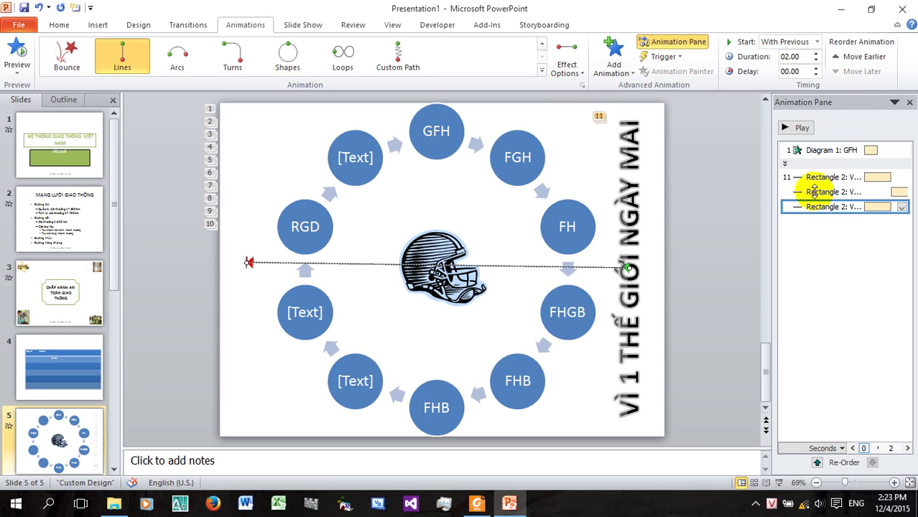
pyautogui.click(784, 73)
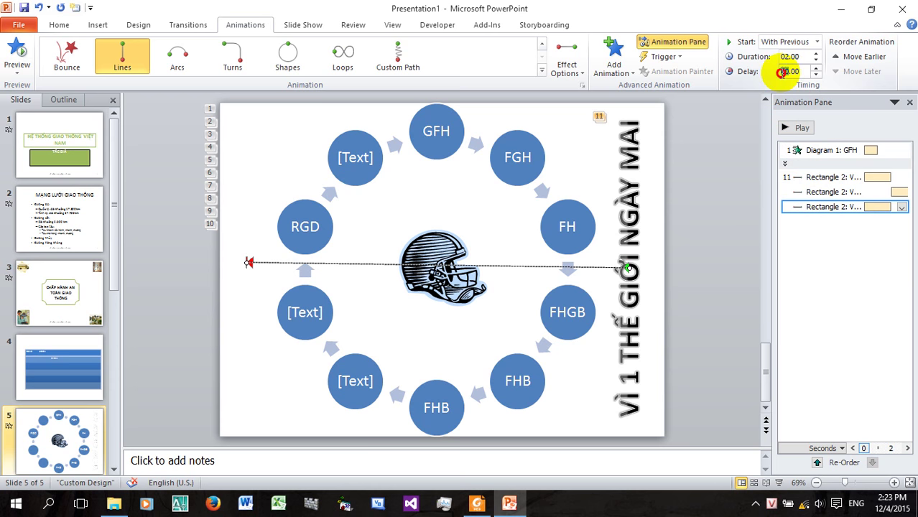
pyautogui.write('4')
pyautogui.press('Return')
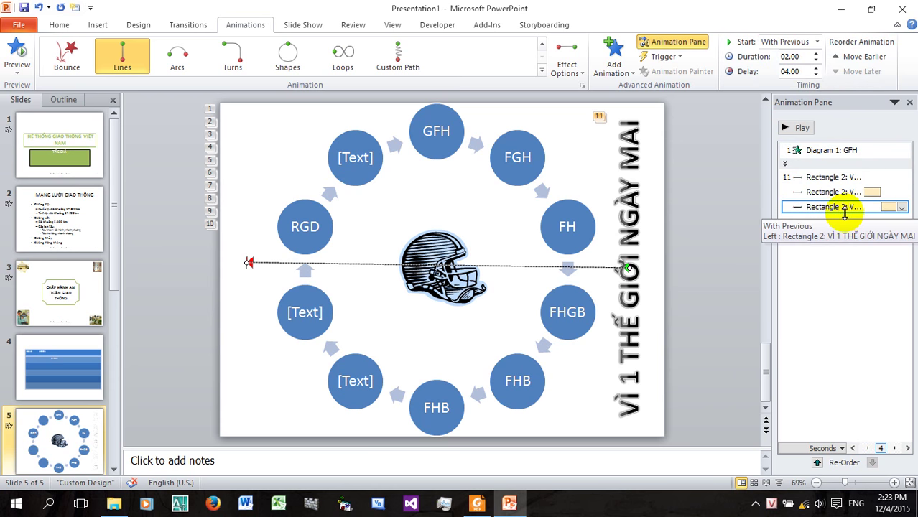
# Run slide 5 as a slide show, check both paths' timings, then switch to Foxit Reader
pyautogui.click(777, 484)
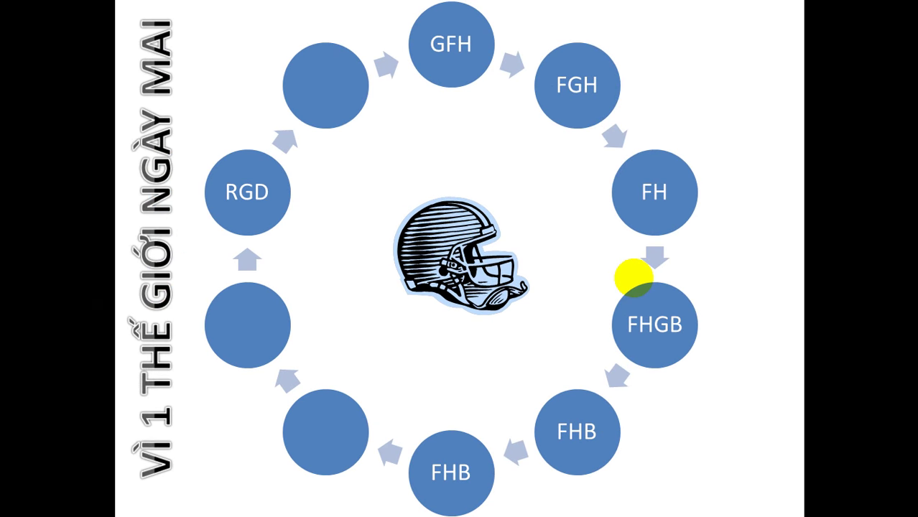
pyautogui.press('Escape')
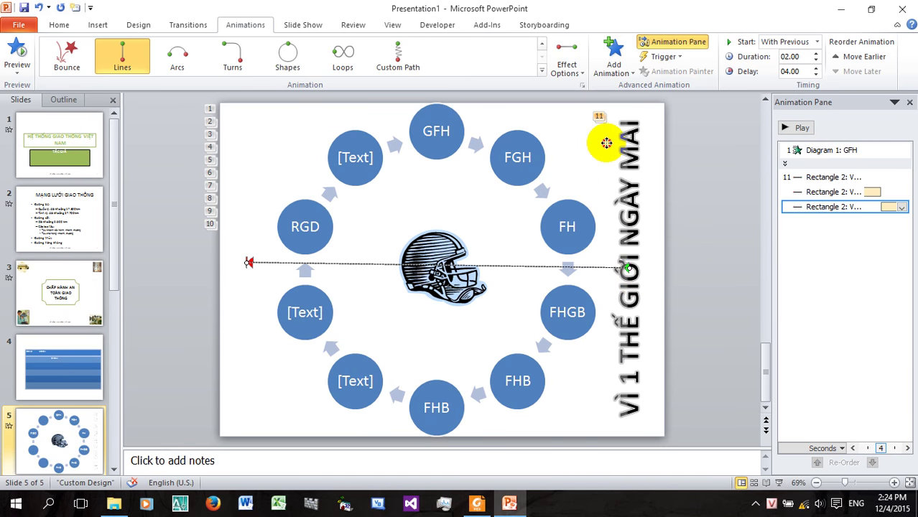
pyautogui.click(611, 148)
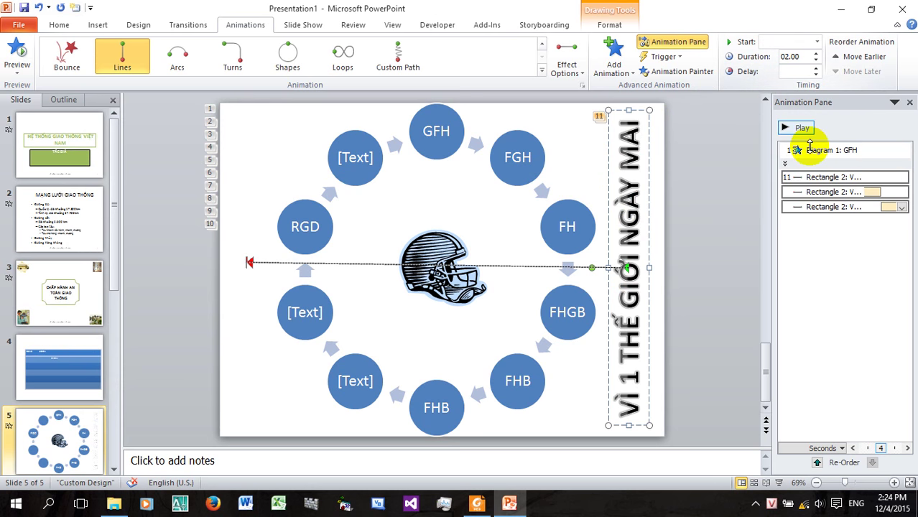
pyautogui.click(790, 192)
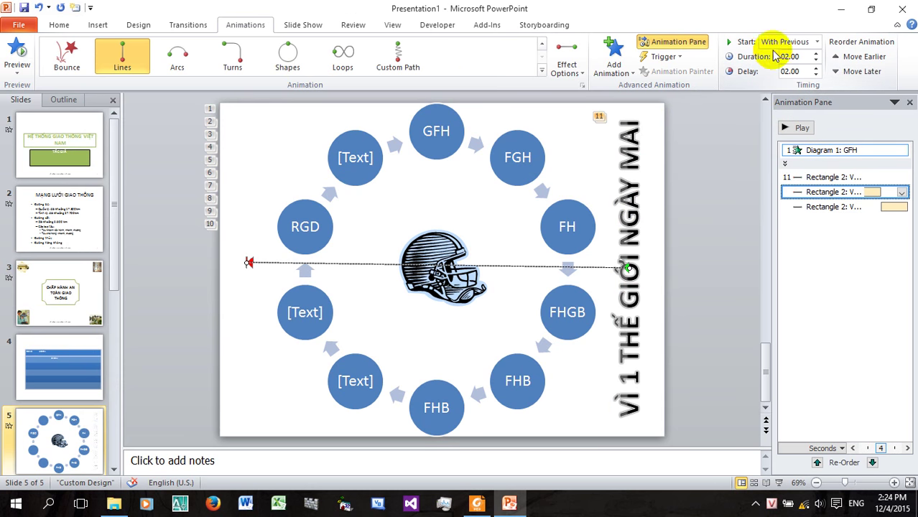
pyautogui.click(809, 207)
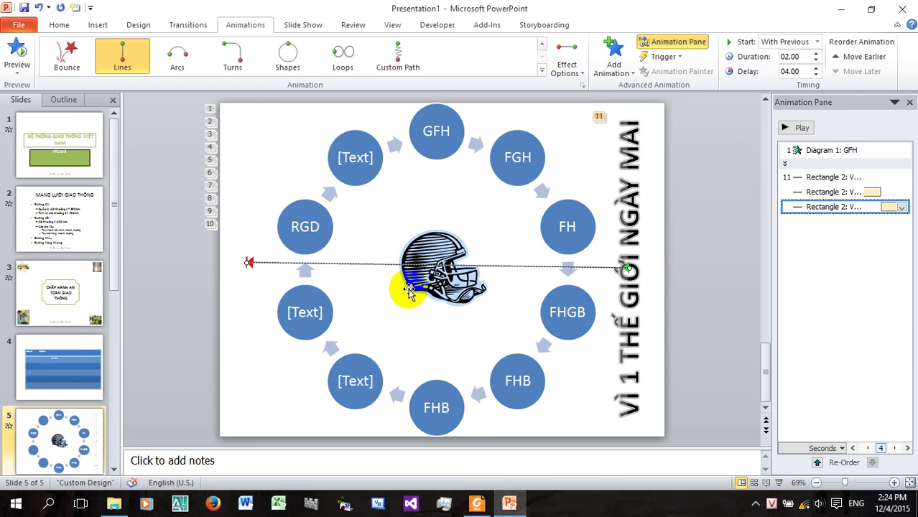
pyautogui.click(477, 503)
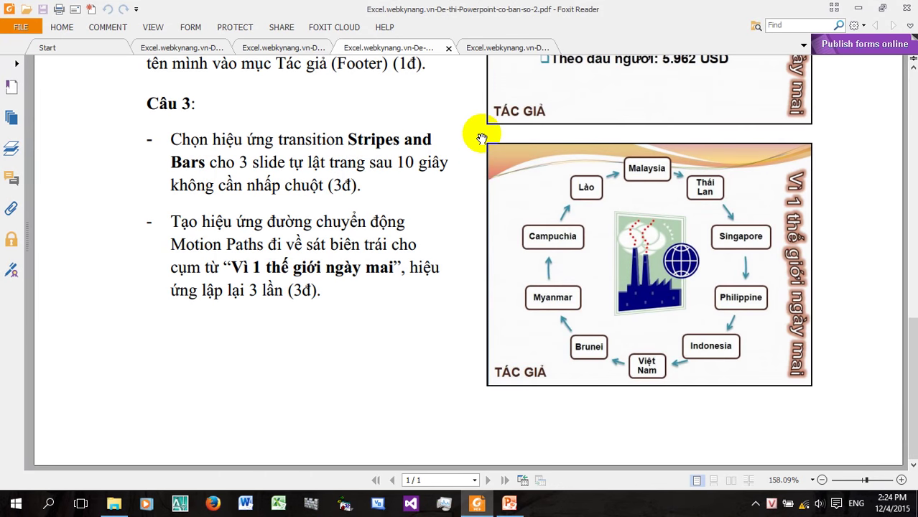
# View Câu 3's Tiến trình reference in the co-ban-so-1 exam PDF, then return to PowerPoint
pyautogui.scroll(1, 373, 255)
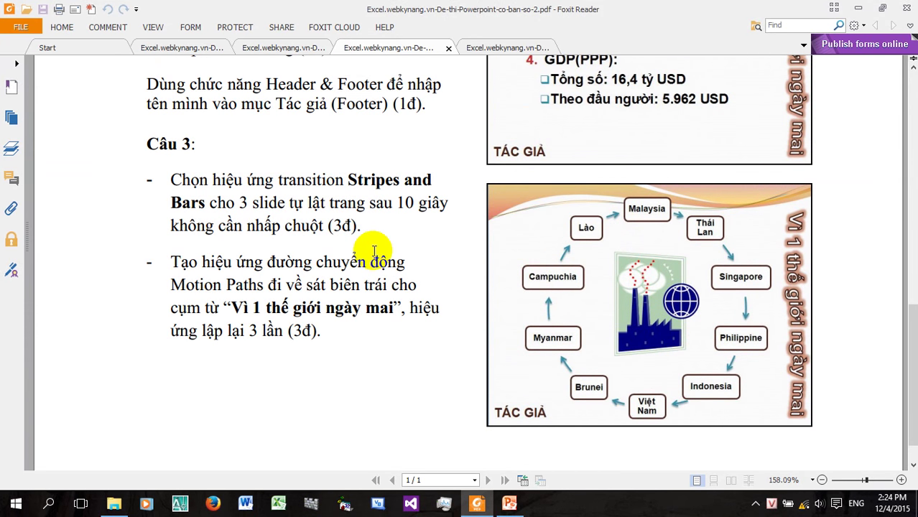
pyautogui.scroll(1, 374, 251)
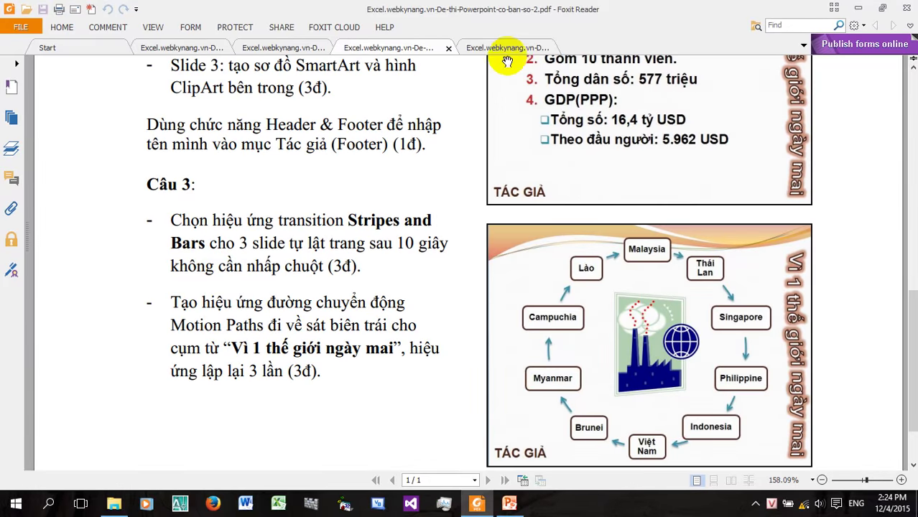
pyautogui.click(516, 52)
pyautogui.scroll(-5, 408, 240)
pyautogui.scroll(-4, 409, 266)
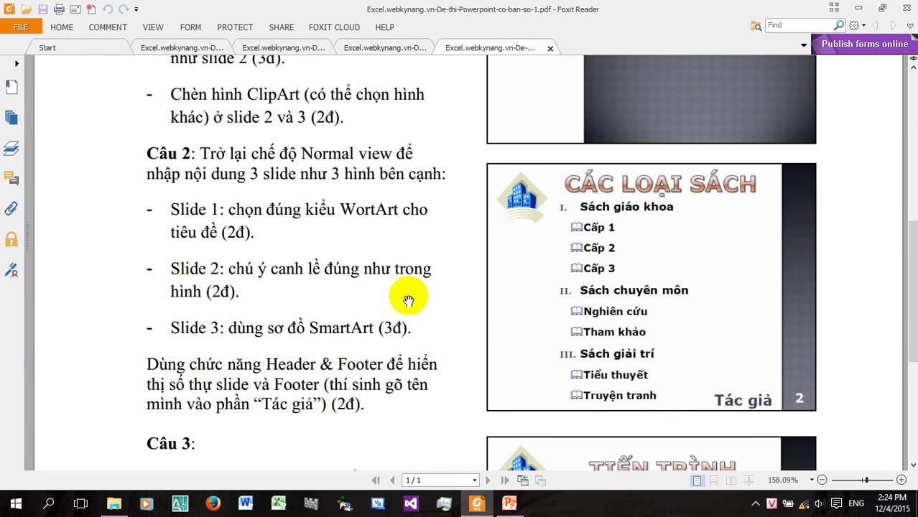
pyautogui.scroll(-4, 407, 302)
pyautogui.scroll(-2, 408, 302)
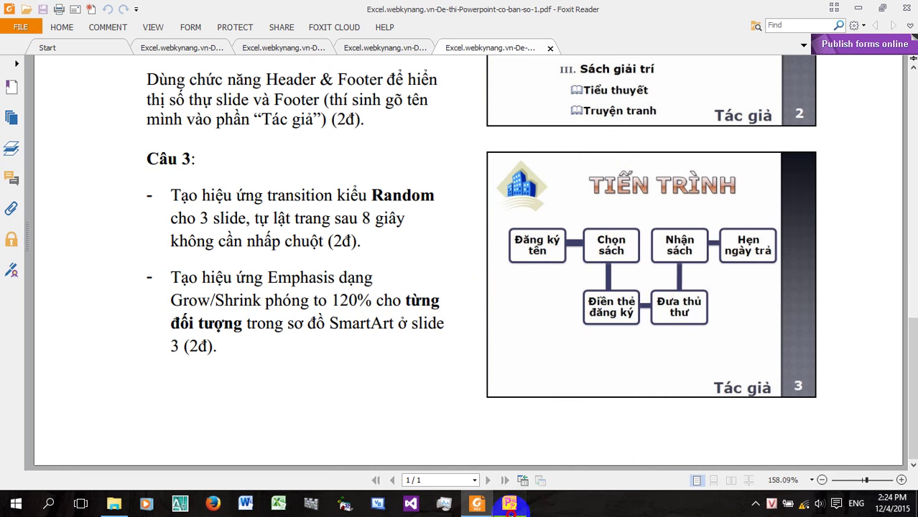
pyautogui.click(509, 503)
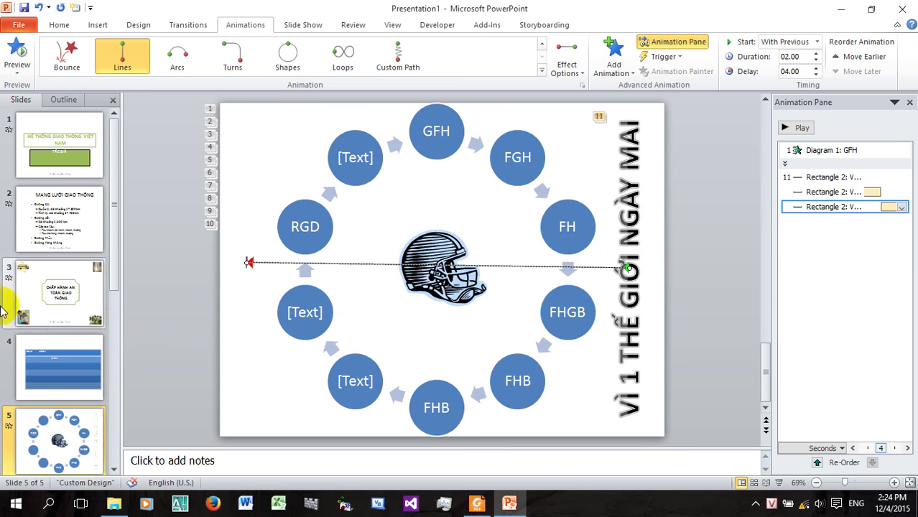
# Add a blank sixth slide and open the Choose a SmartArt Graphic dialog for it
pyautogui.click(59, 24)
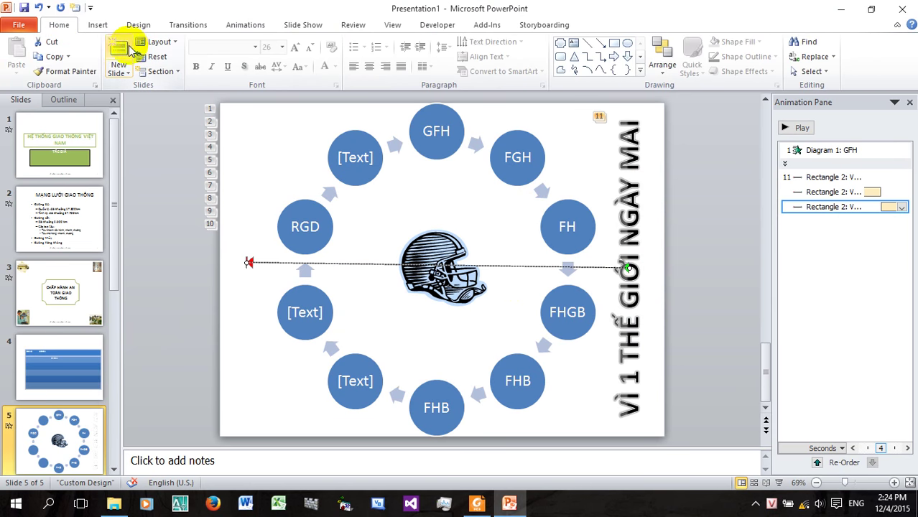
pyautogui.click(130, 50)
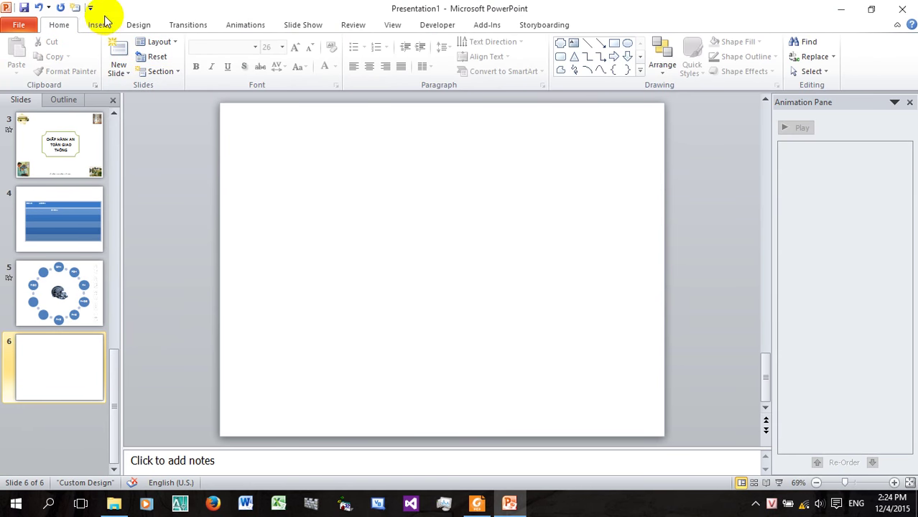
pyautogui.click(97, 24)
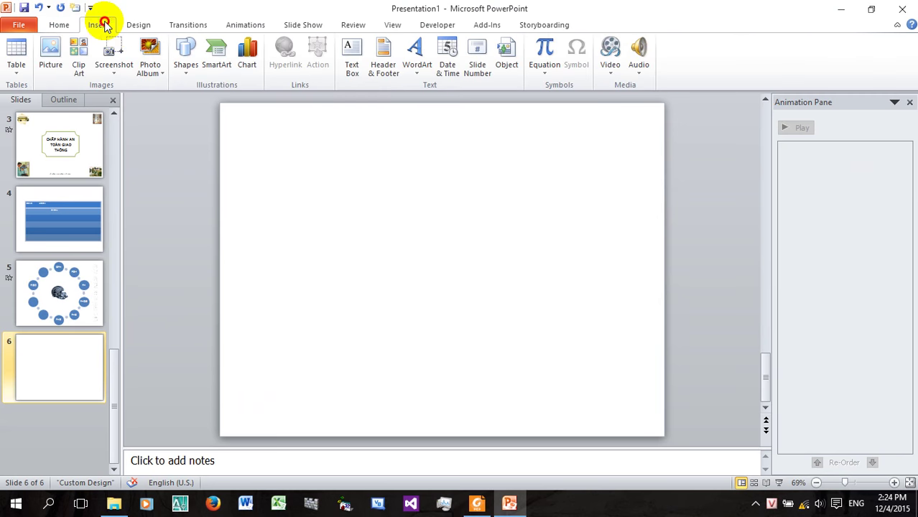
pyautogui.click(186, 57)
pyautogui.click(218, 64)
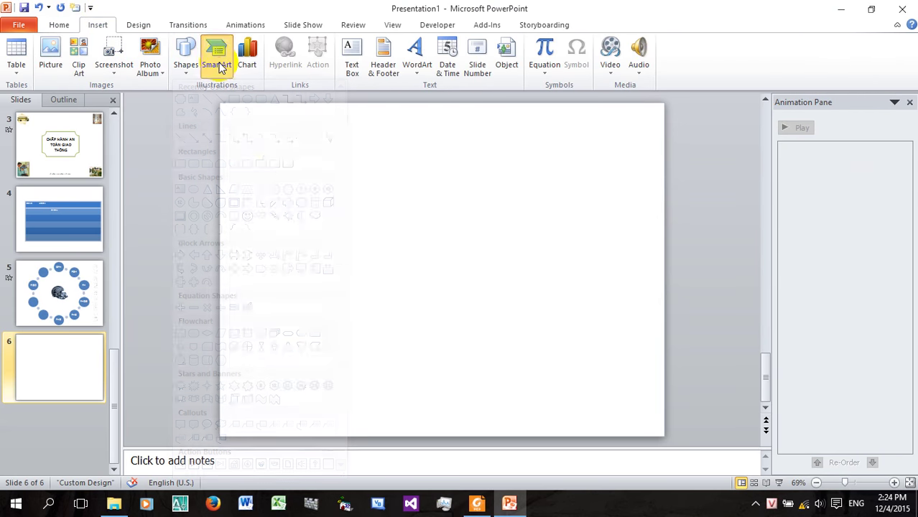
# Browse the SmartArt categories, checking the reference layout in the exam PDF
pyautogui.click(478, 504)
pyautogui.click(479, 505)
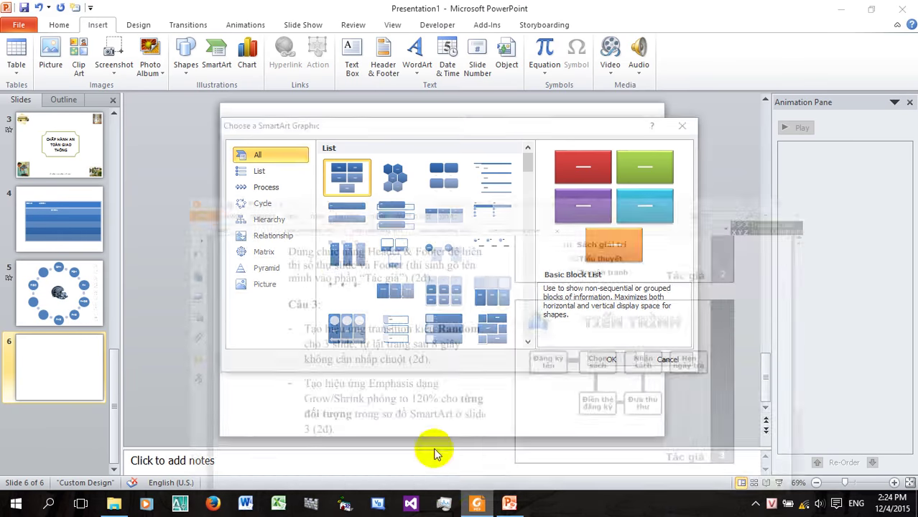
pyautogui.scroll(-5, 377, 234)
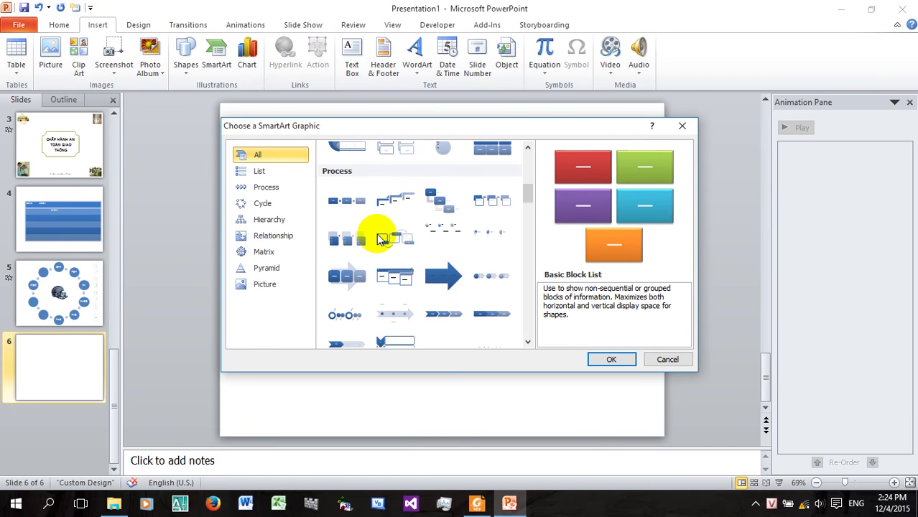
pyautogui.scroll(-3, 377, 233)
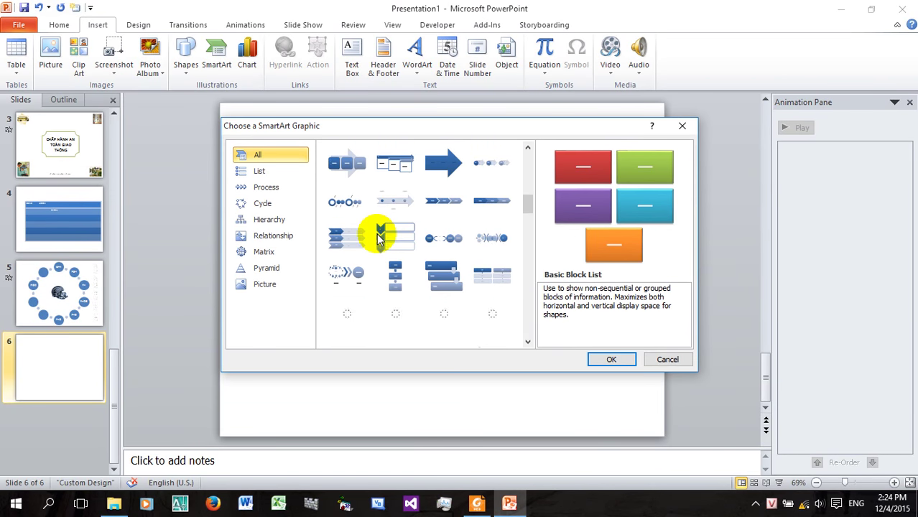
pyautogui.click(276, 225)
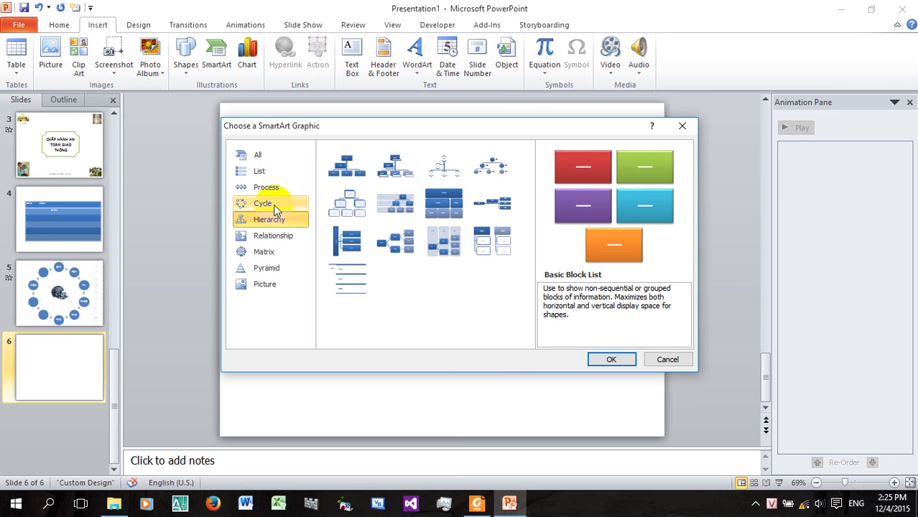
pyautogui.click(274, 205)
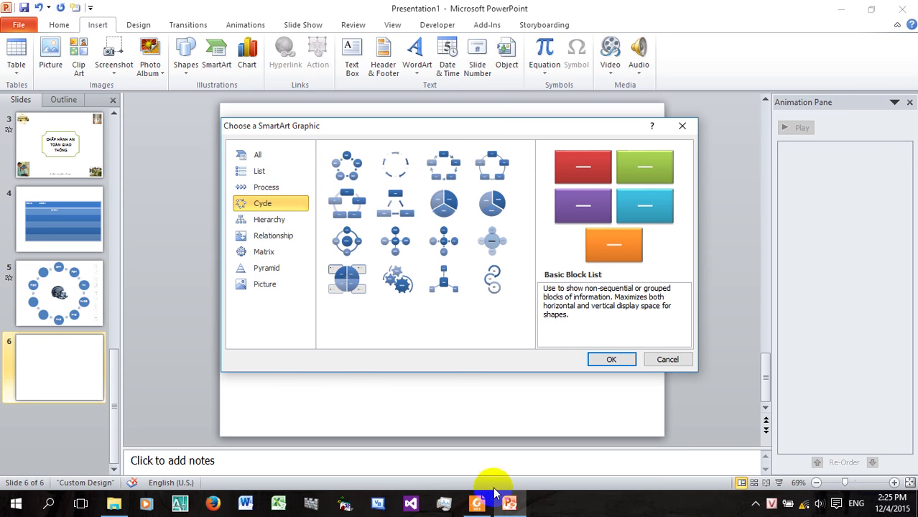
pyautogui.click(483, 506)
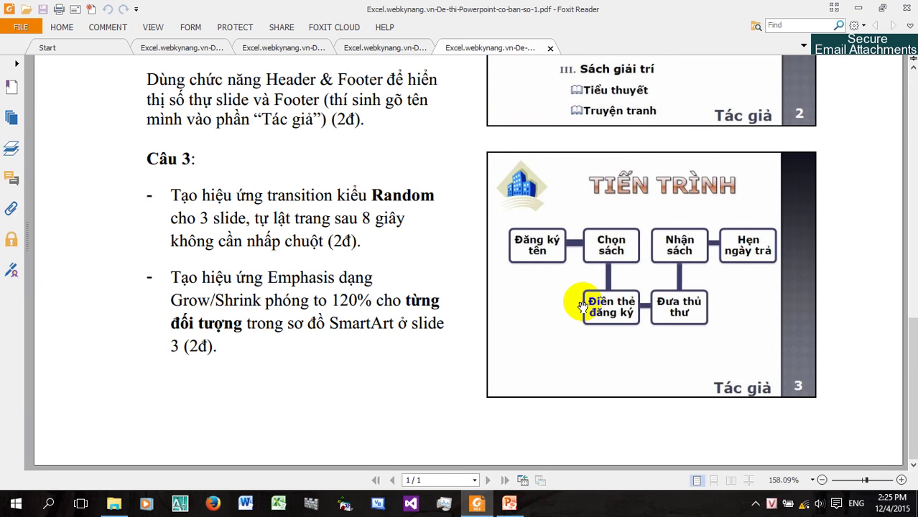
pyautogui.click(506, 503)
pyautogui.click(284, 235)
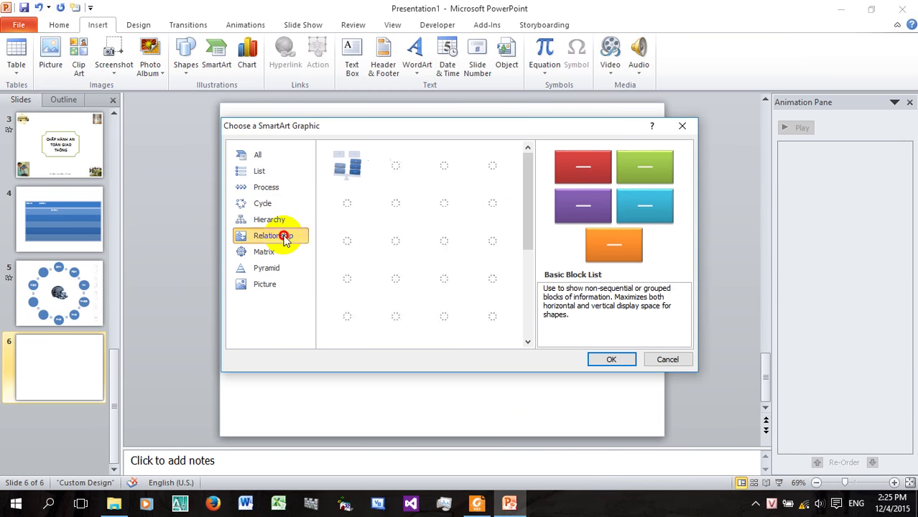
pyautogui.click(274, 253)
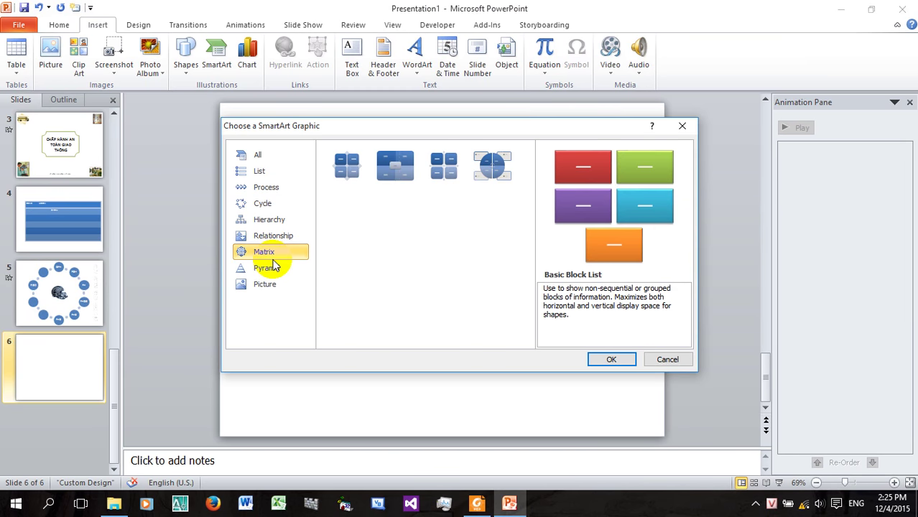
pyautogui.click(267, 268)
pyautogui.click(273, 240)
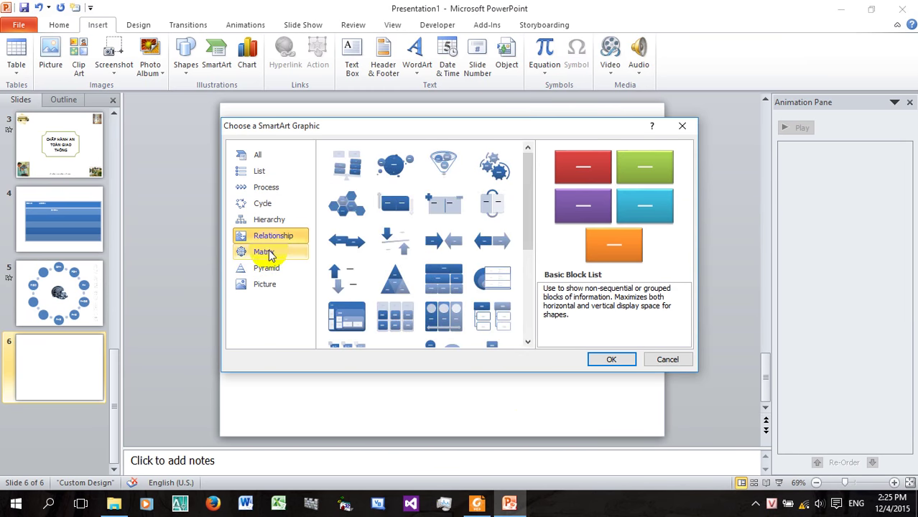
pyautogui.click(272, 223)
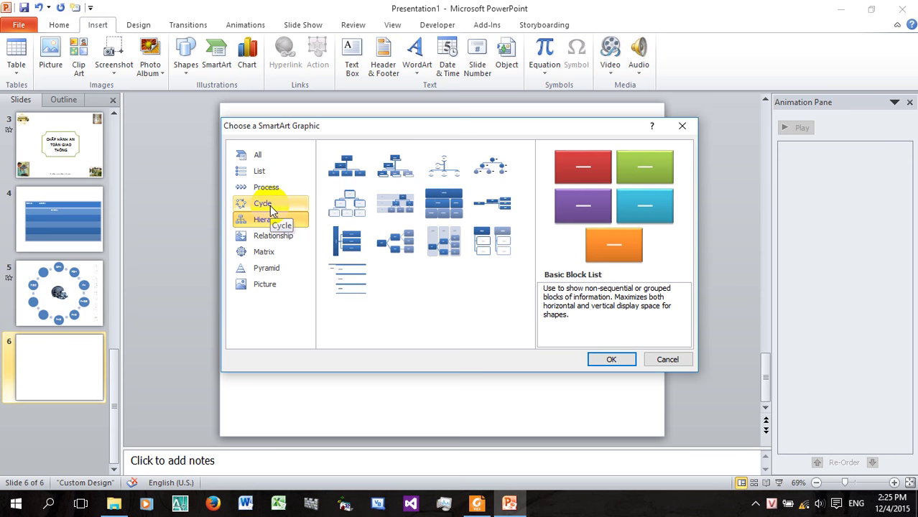
pyautogui.click(271, 204)
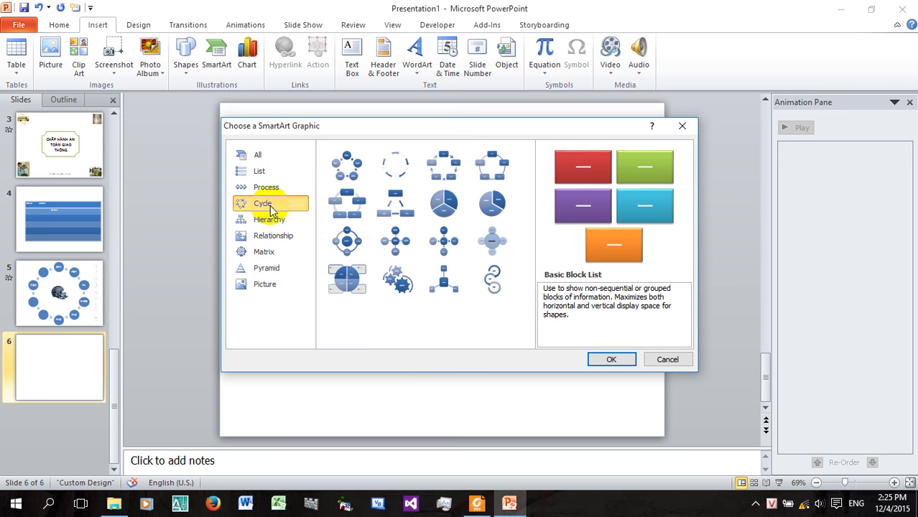
pyautogui.click(272, 193)
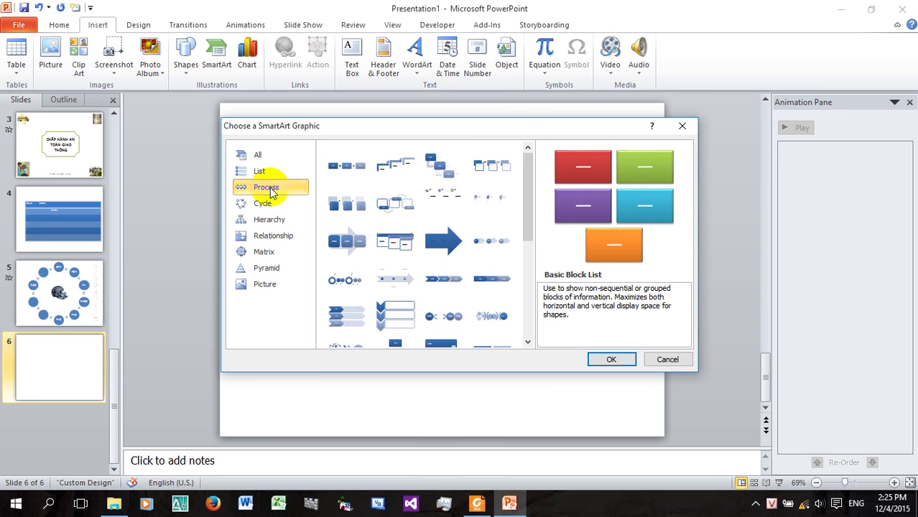
# Look through the Process and List graphics, then scroll through all graphic types
pyautogui.scroll(-3, 345, 204)
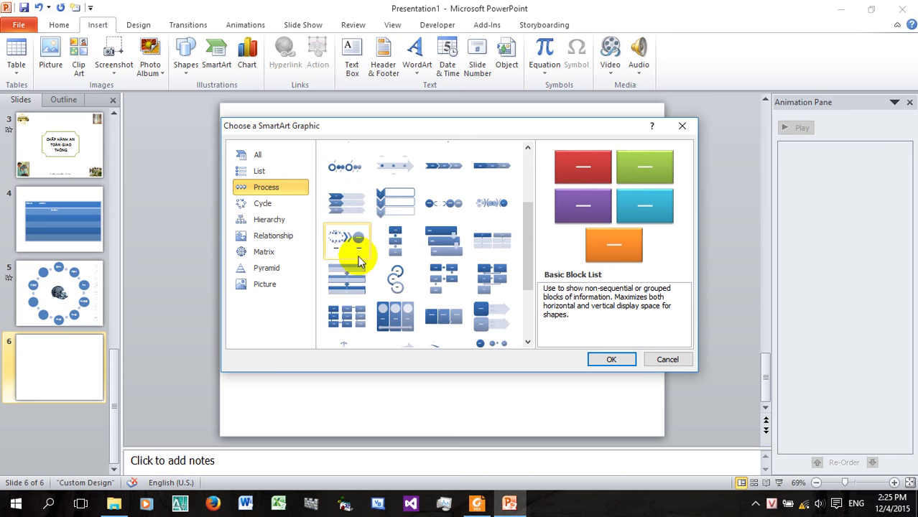
pyautogui.scroll(-3, 370, 259)
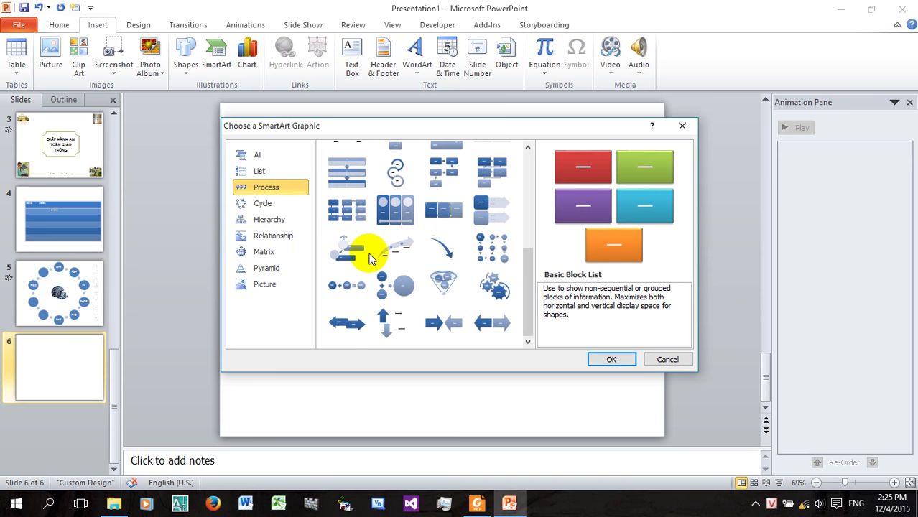
pyautogui.scroll(3, 369, 255)
pyautogui.click(274, 170)
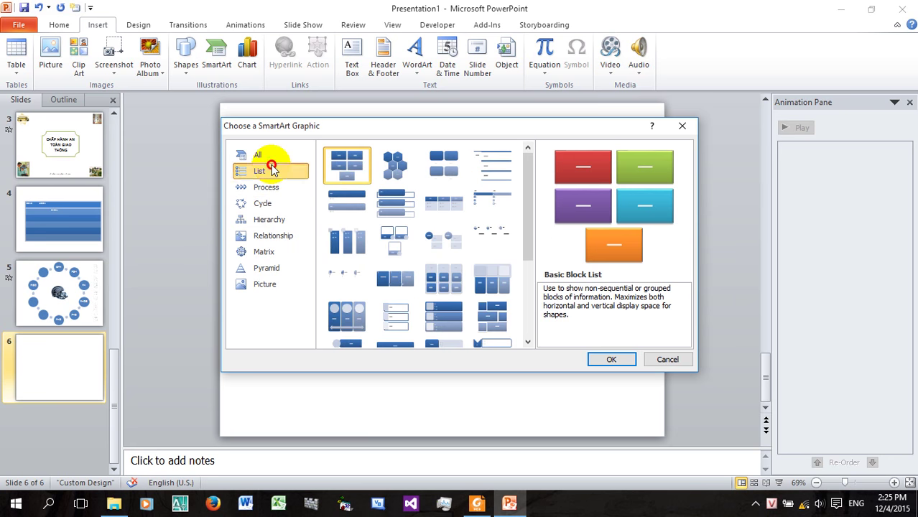
pyautogui.scroll(-4, 377, 230)
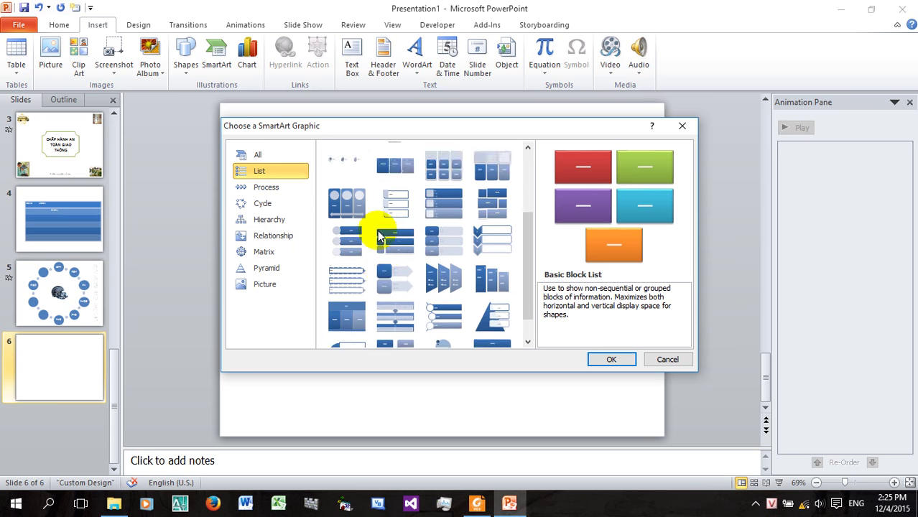
pyautogui.click(265, 155)
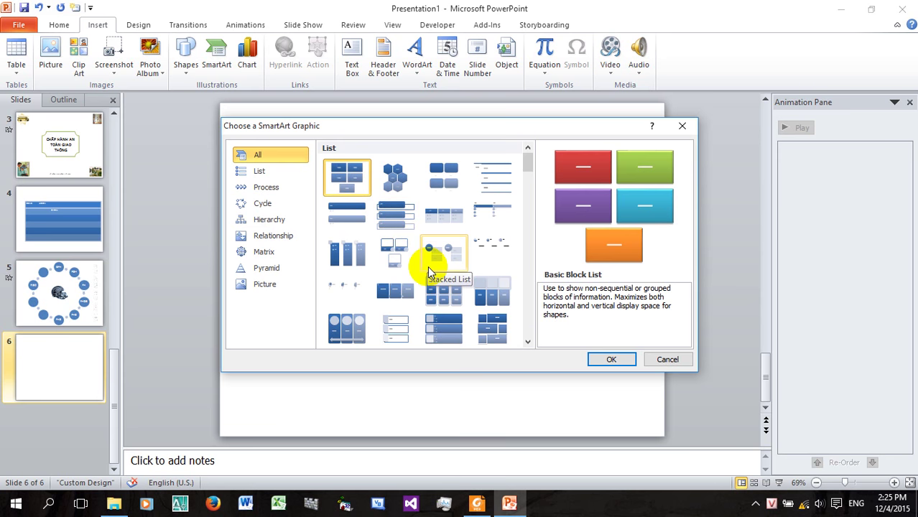
pyautogui.scroll(-3, 428, 266)
pyautogui.scroll(-3, 429, 271)
pyautogui.scroll(-3, 429, 273)
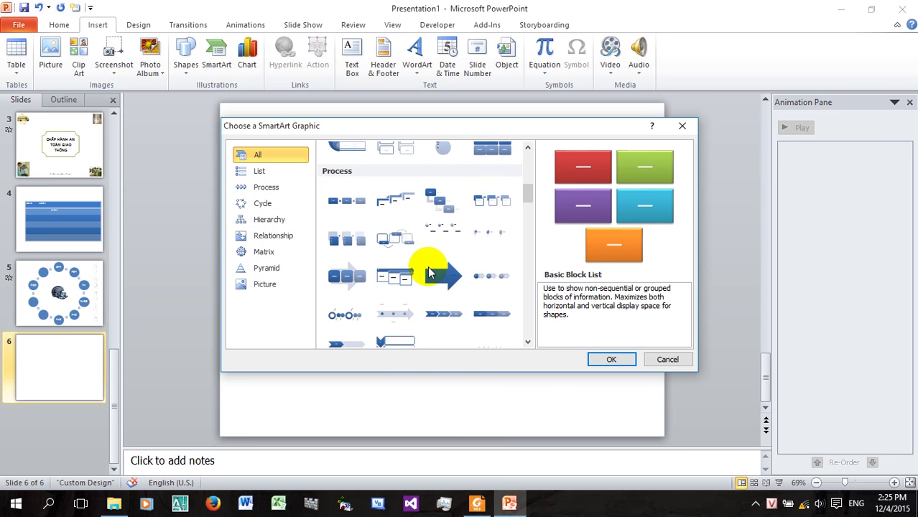
pyautogui.scroll(-3, 429, 273)
pyautogui.scroll(-3, 432, 280)
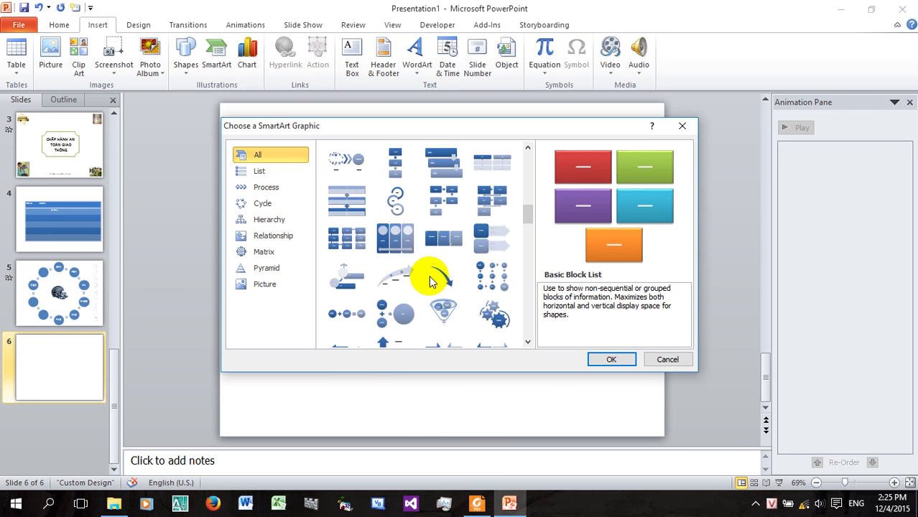
# Insert the Vertical Bending Process SmartArt on slide 6 and compare it with the reference PDF
pyautogui.click(347, 242)
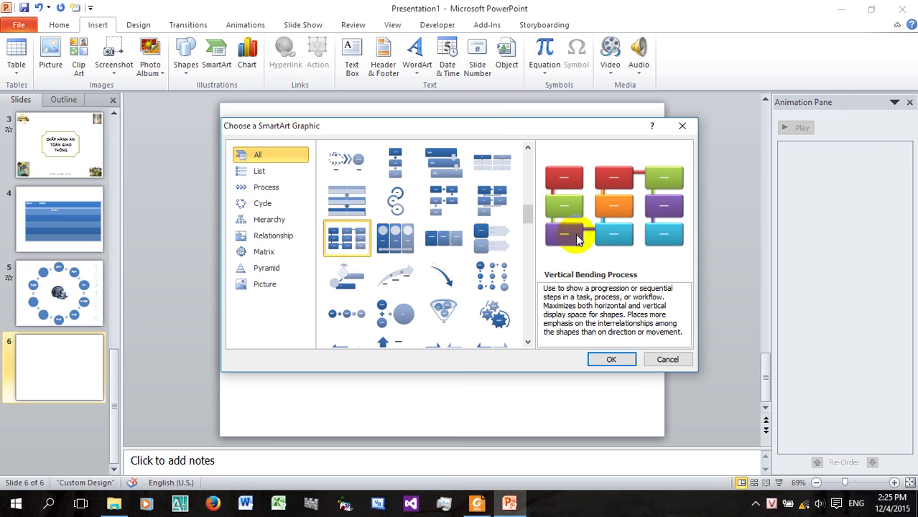
pyautogui.click(604, 361)
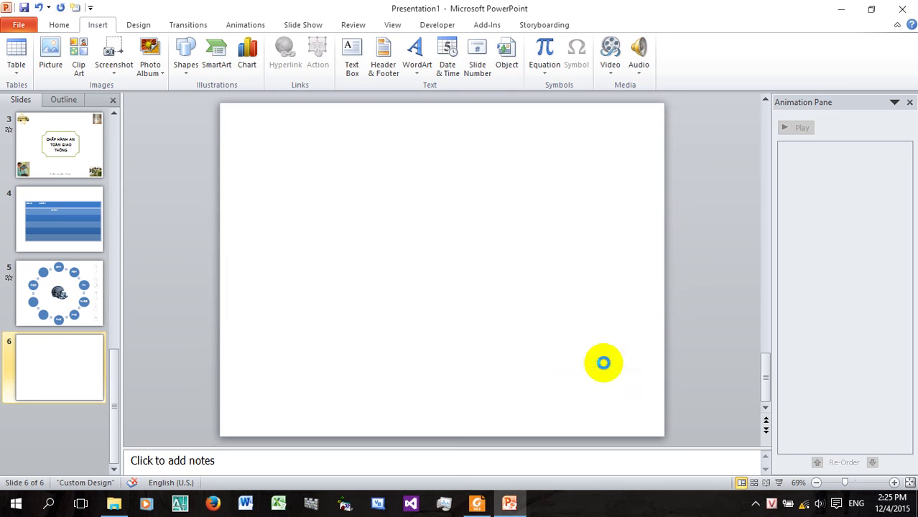
pyautogui.click(480, 503)
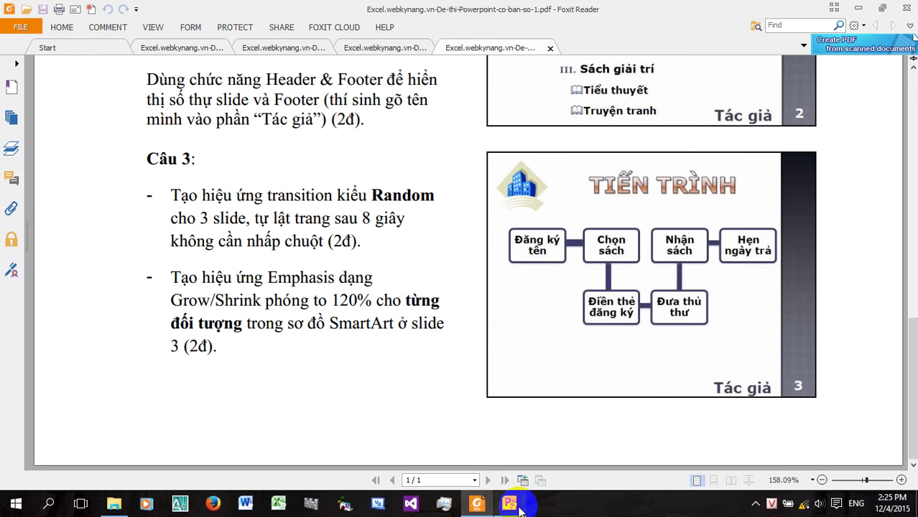
pyautogui.click(514, 505)
pyautogui.click(478, 504)
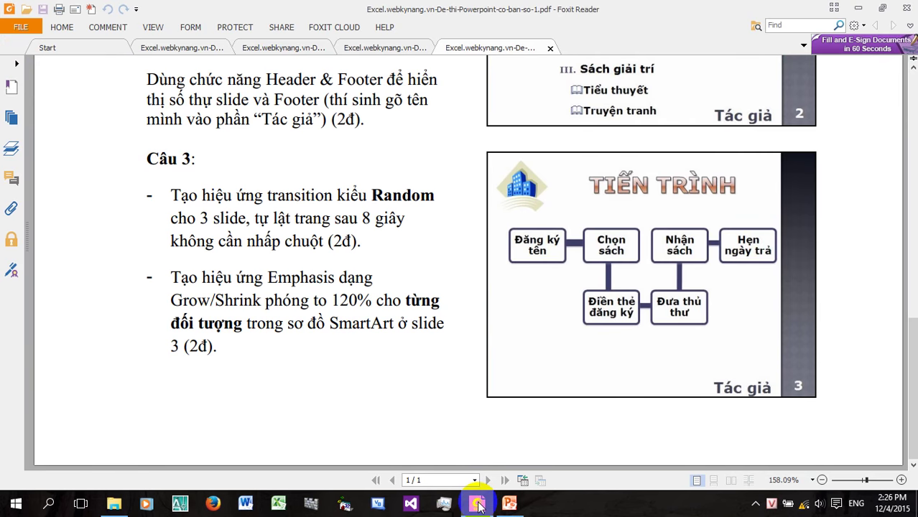
pyautogui.click(510, 503)
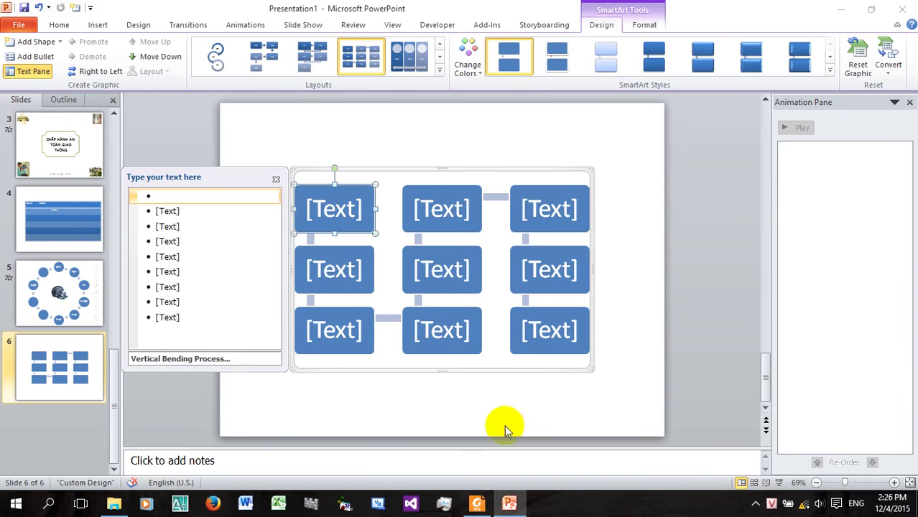
# Delete the bottom-row boxes so six remain, then check against the reference PDF
pyautogui.click(527, 335)
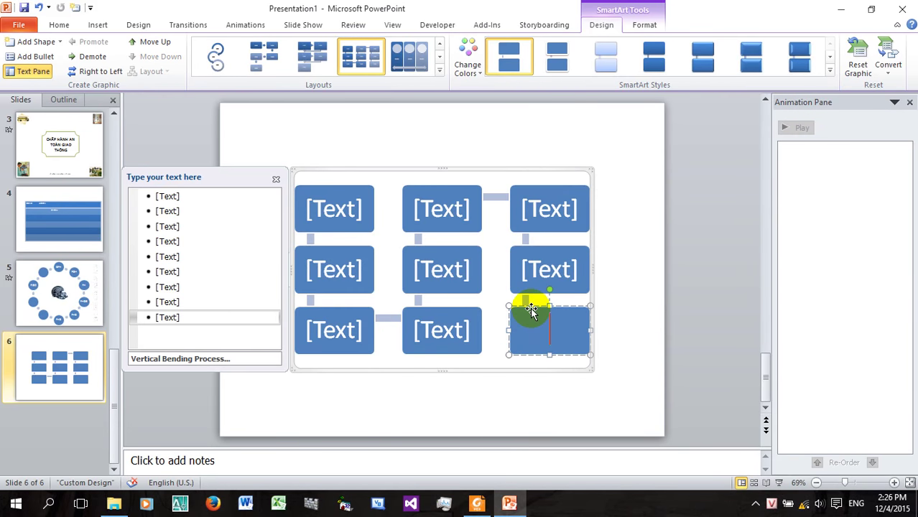
pyautogui.click(430, 309)
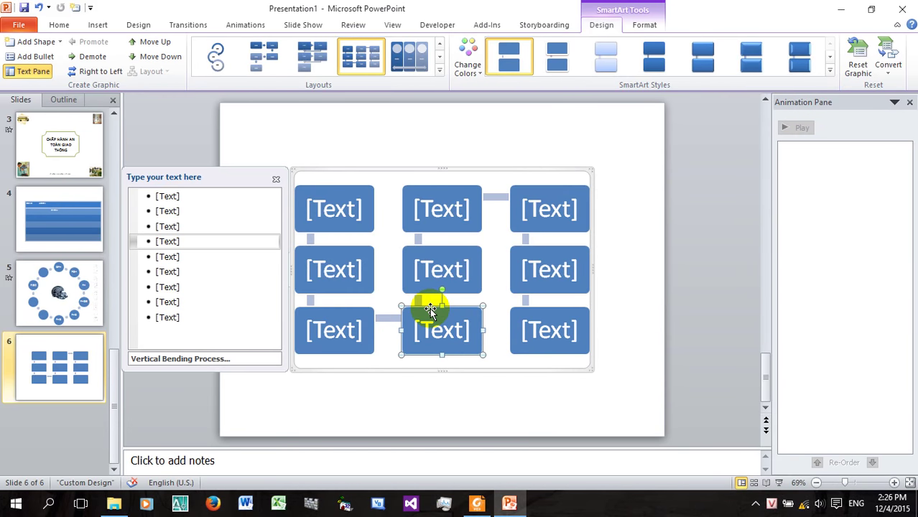
pyautogui.press('Delete')
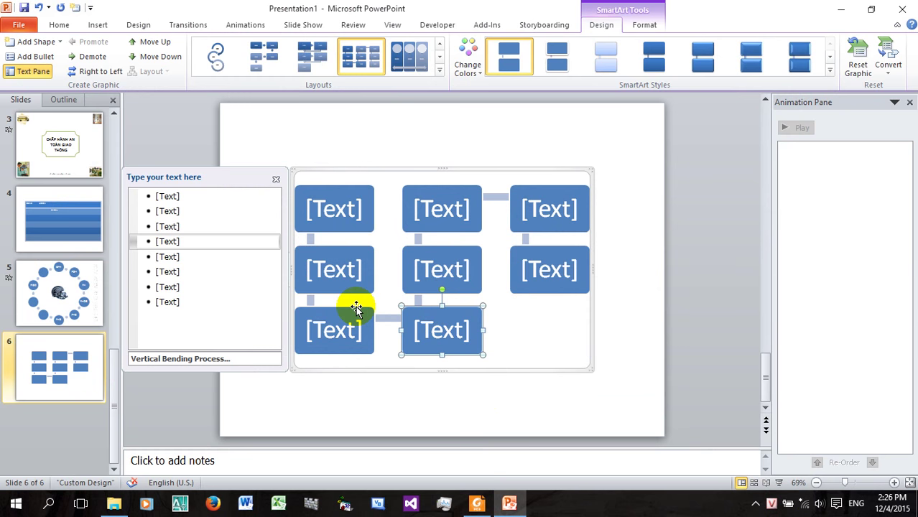
pyautogui.click(357, 309)
pyautogui.press('Delete')
pyautogui.press('Delete')
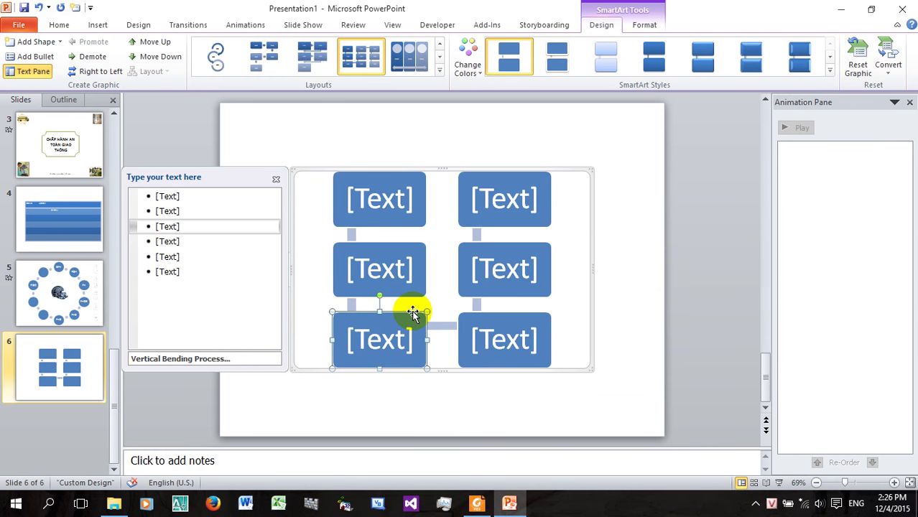
pyautogui.click(480, 505)
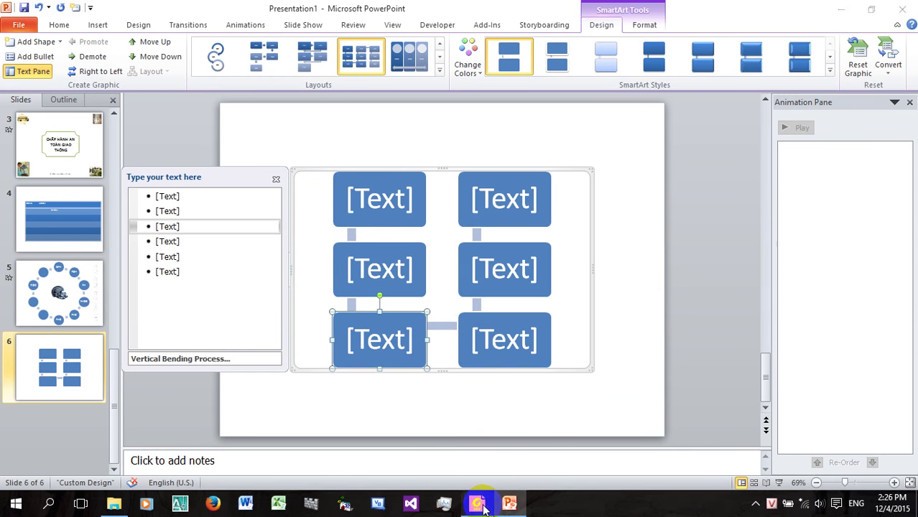
pyautogui.click(482, 506)
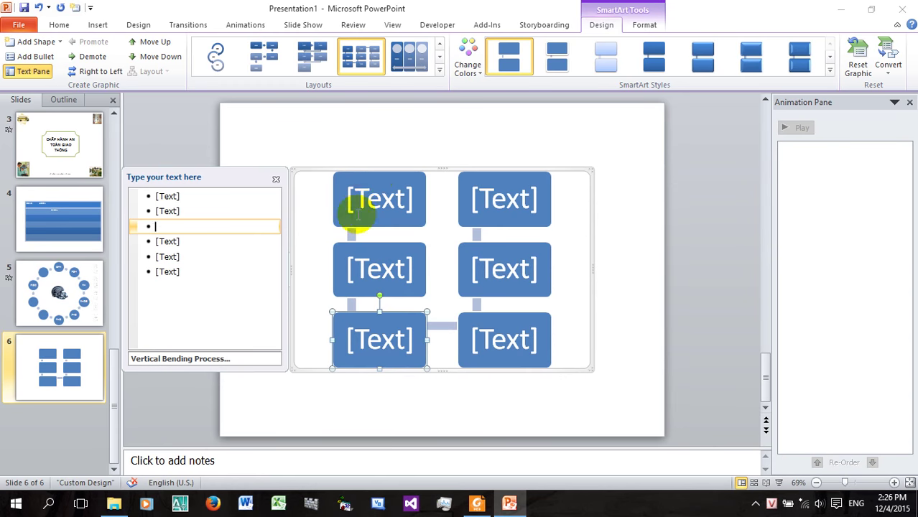
# Enlarge the SmartArt frame to the left and down-right, and move the top-left box into its corner
pyautogui.moveTo(375, 173); pyautogui.dragTo(369, 180)
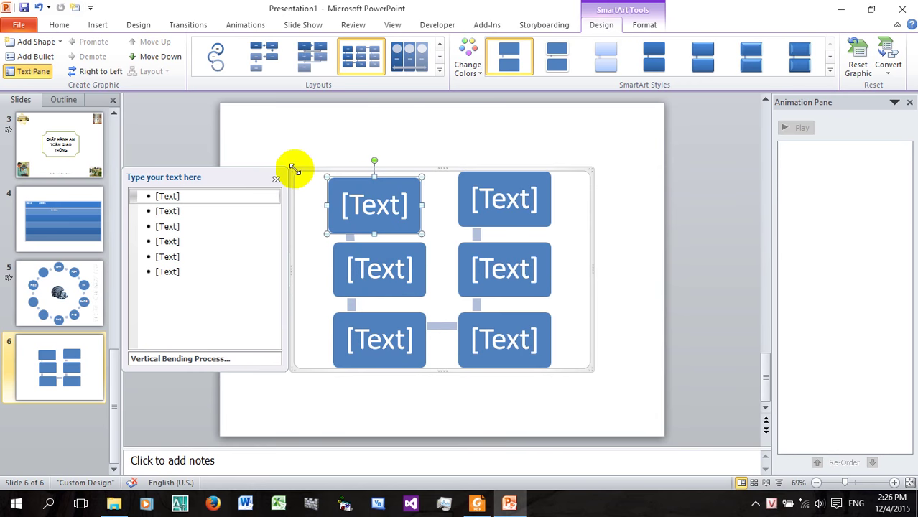
pyautogui.moveTo(293, 169); pyautogui.dragTo(217, 154)
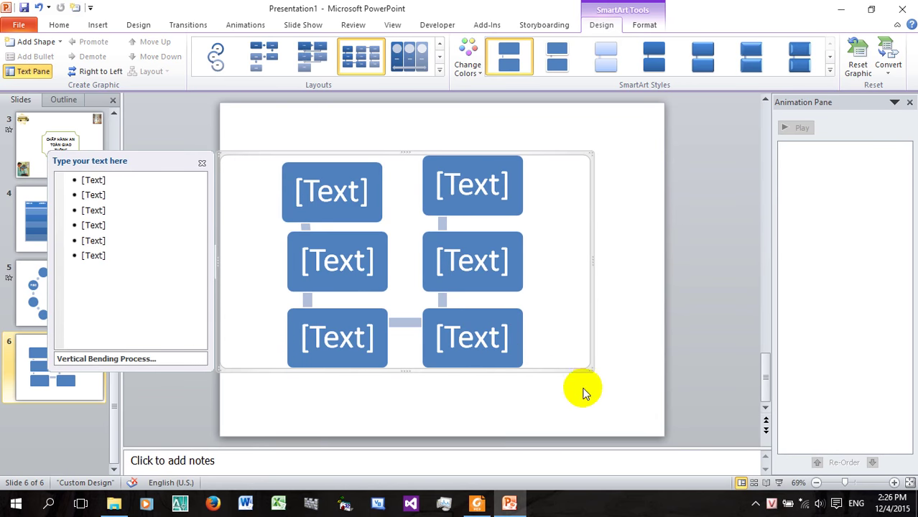
pyautogui.moveTo(596, 372); pyautogui.dragTo(651, 408)
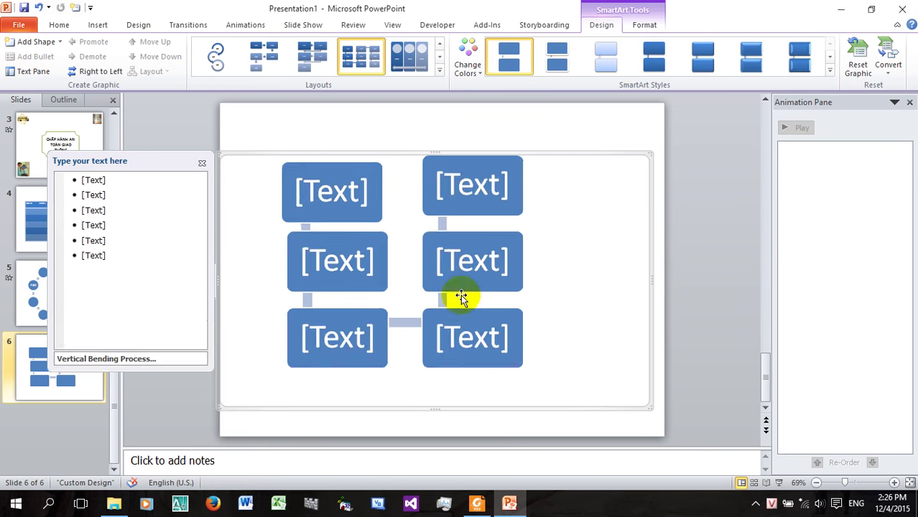
pyautogui.moveTo(305, 164); pyautogui.dragTo(237, 156)
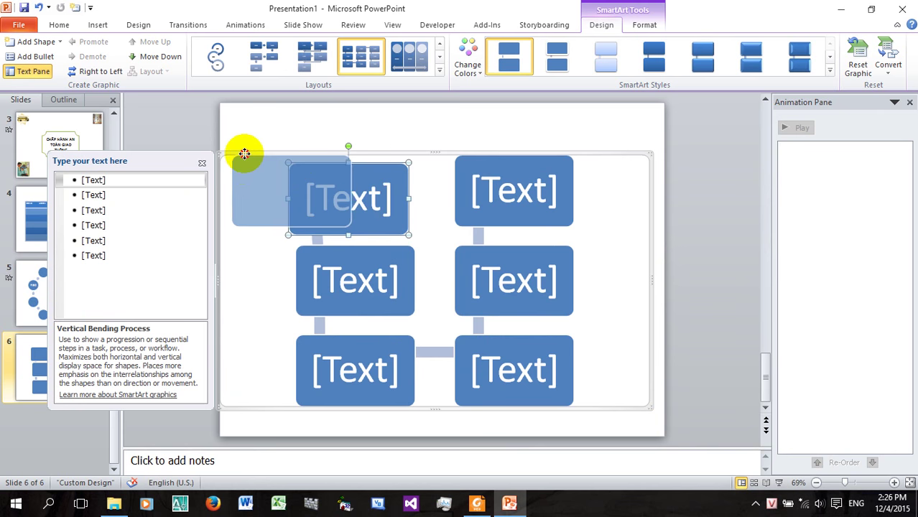
# Move the middle-left box to the top row, bottom-left to the middle, and swap the right-column boxes
pyautogui.click(354, 248)
pyautogui.moveTo(354, 247); pyautogui.dragTo(404, 161)
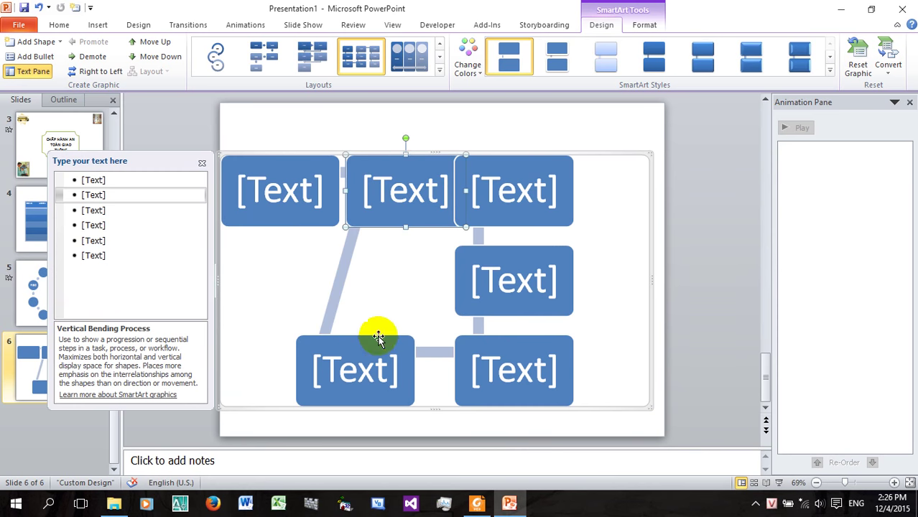
pyautogui.moveTo(375, 338); pyautogui.dragTo(424, 241)
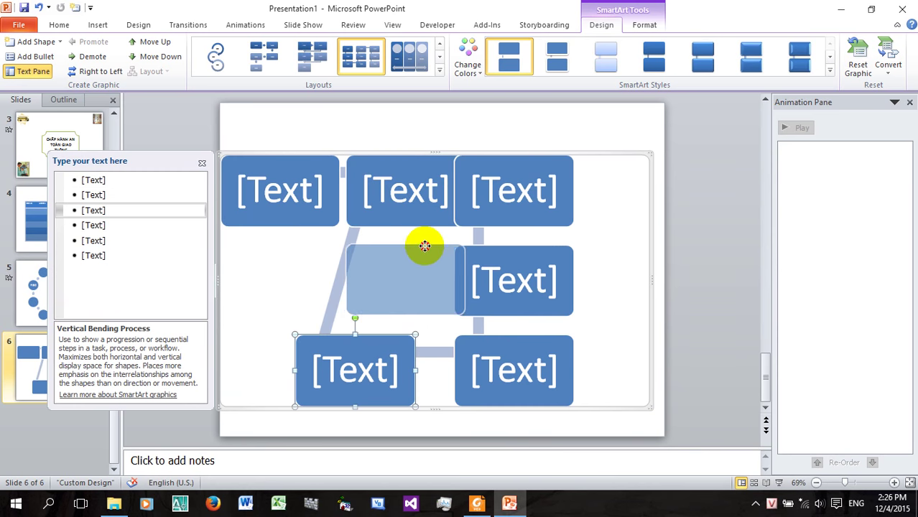
pyautogui.click(526, 161)
pyautogui.moveTo(558, 160); pyautogui.dragTo(632, 307)
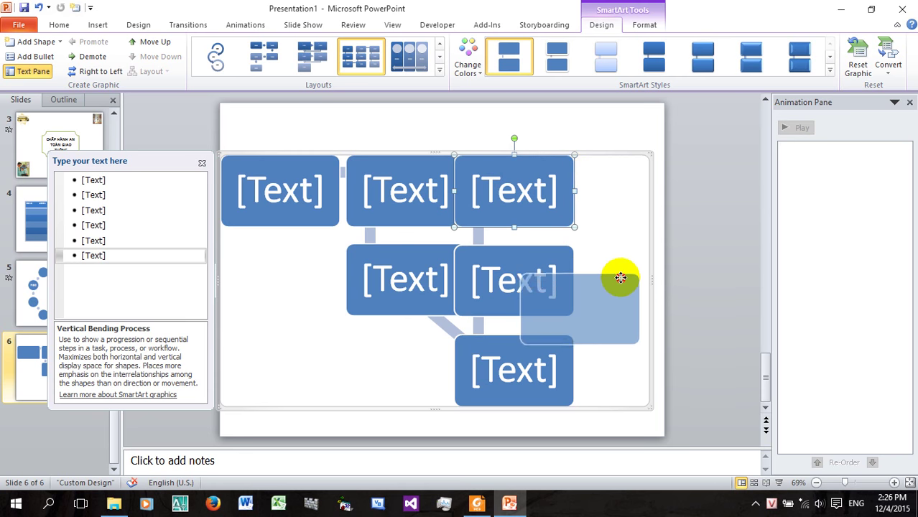
pyautogui.moveTo(532, 249); pyautogui.dragTo(610, 205)
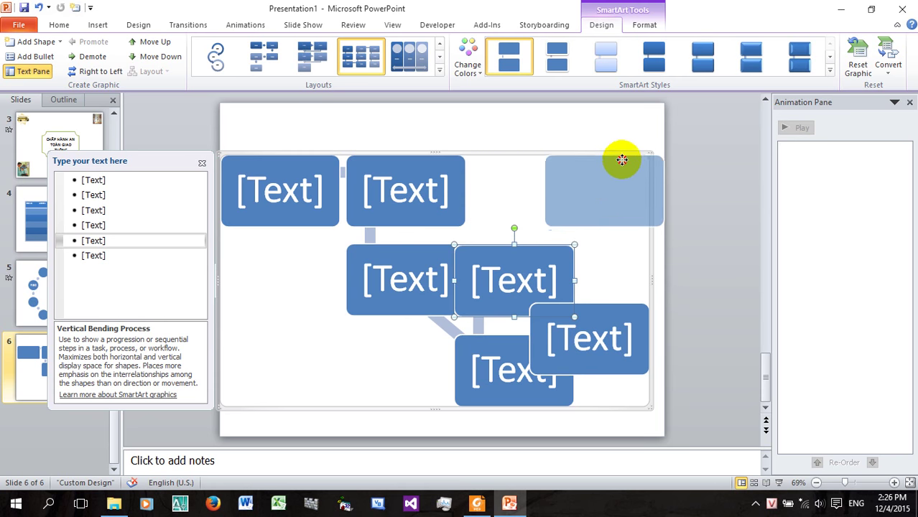
pyautogui.moveTo(610, 206); pyautogui.dragTo(620, 160)
# Move the bottom box into the second row and the lower-right box up to the top-right corner
pyautogui.click(504, 339)
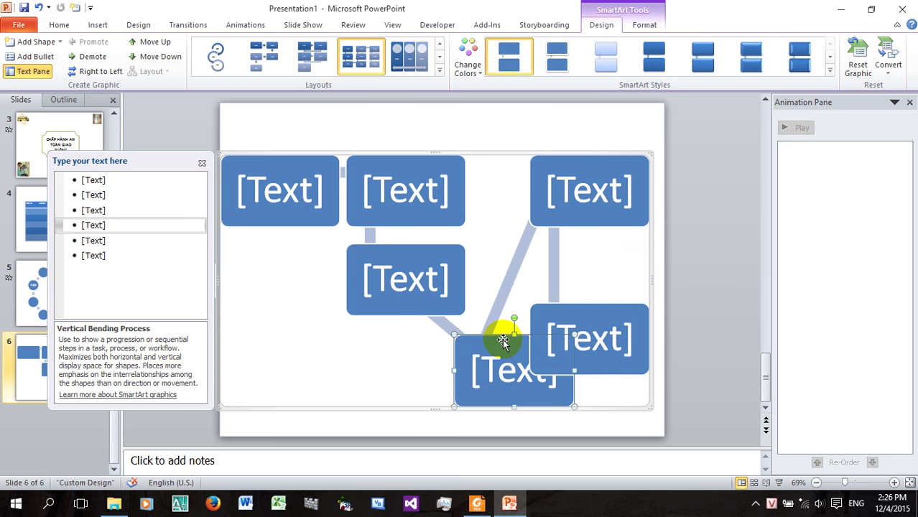
pyautogui.moveTo(501, 338); pyautogui.dragTo(521, 250)
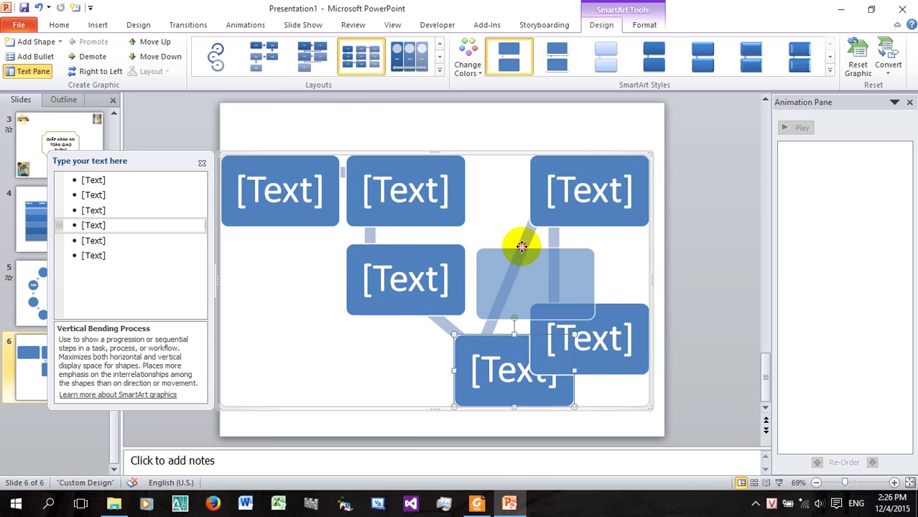
pyautogui.click(581, 159)
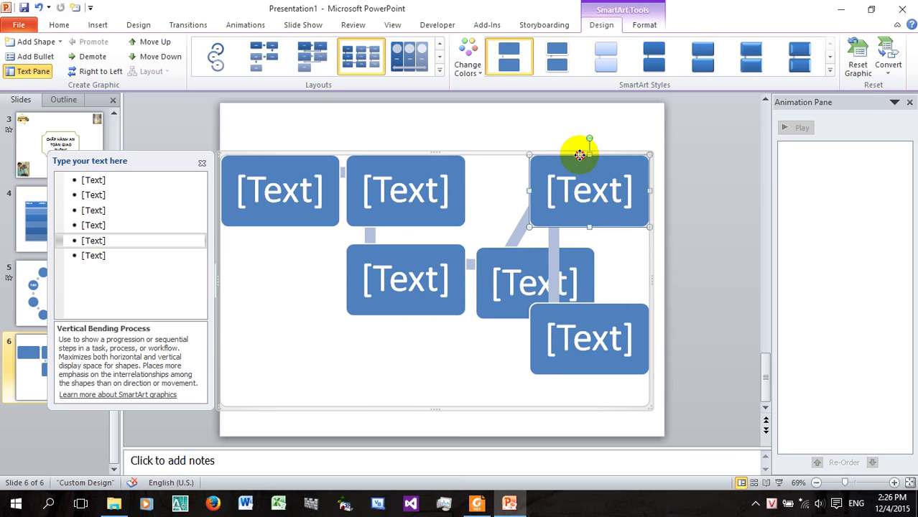
pyautogui.moveTo(580, 155); pyautogui.dragTo(530, 163)
pyautogui.click(597, 306)
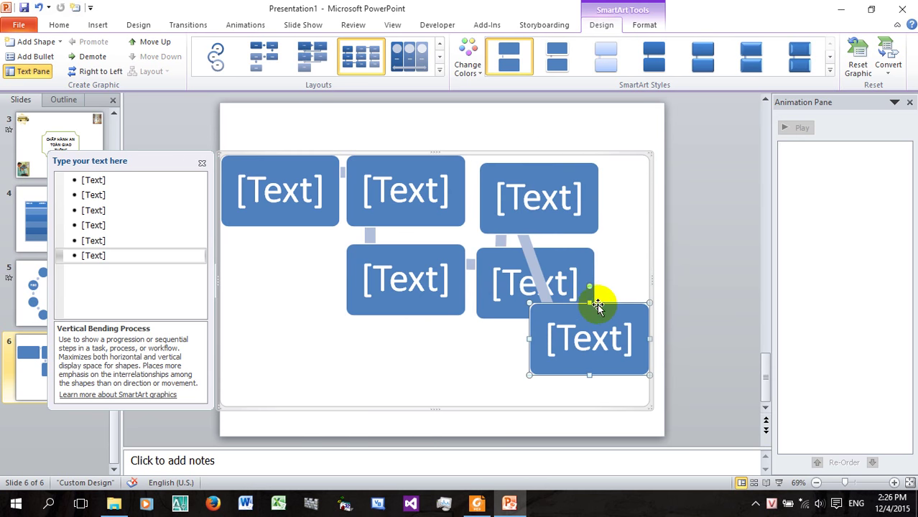
pyautogui.moveTo(598, 307); pyautogui.dragTo(598, 169)
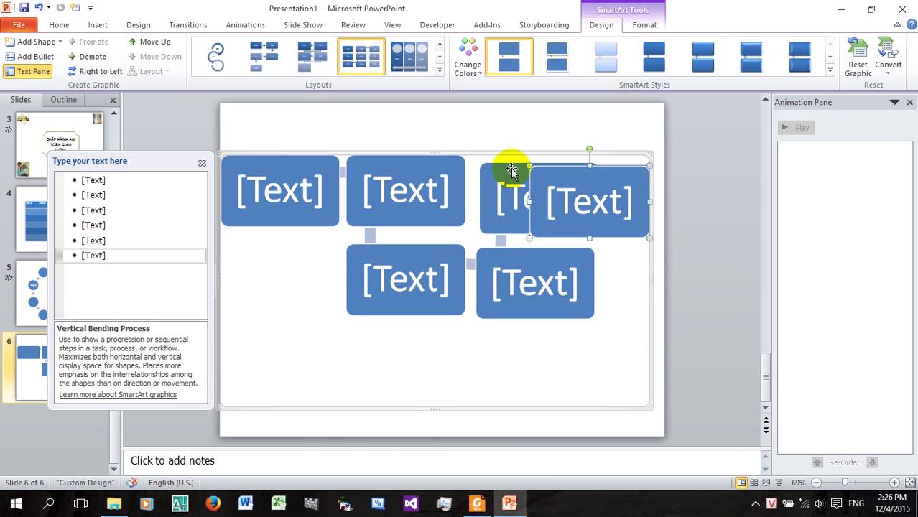
pyautogui.click(298, 199)
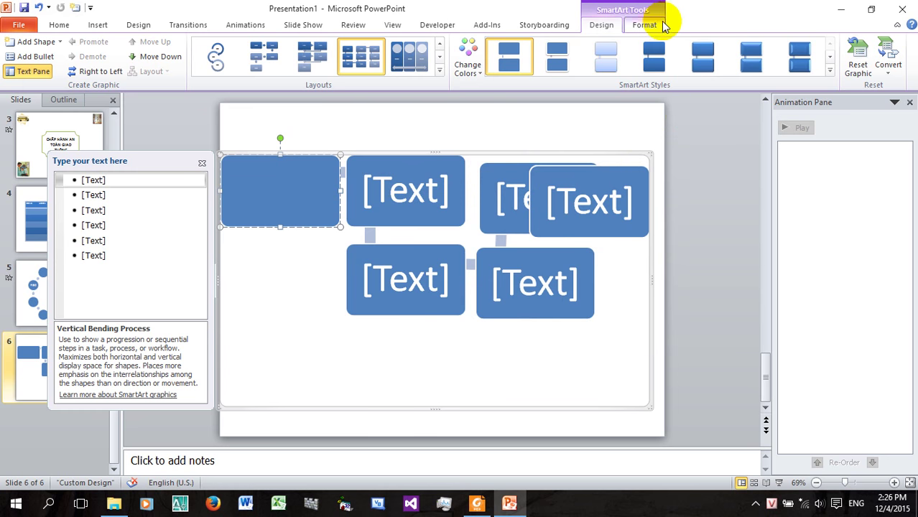
# Select all six boxes and set their Shape Height to 10
pyautogui.click(647, 25)
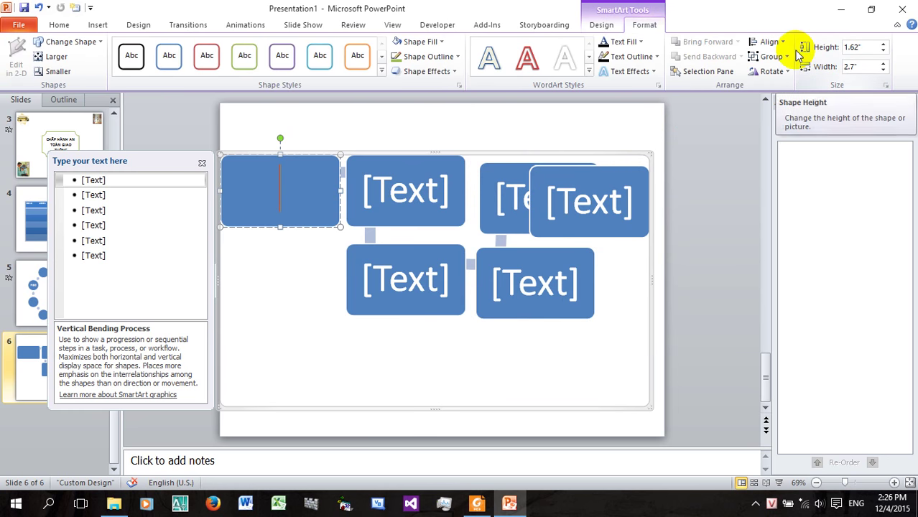
pyautogui.click(304, 159)
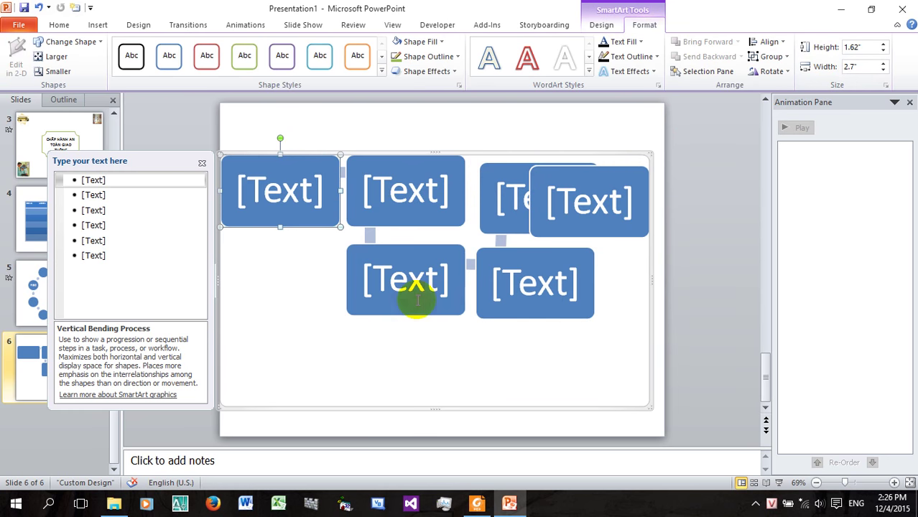
pyautogui.click(635, 342)
pyautogui.hotkey('ctrl', 'a')
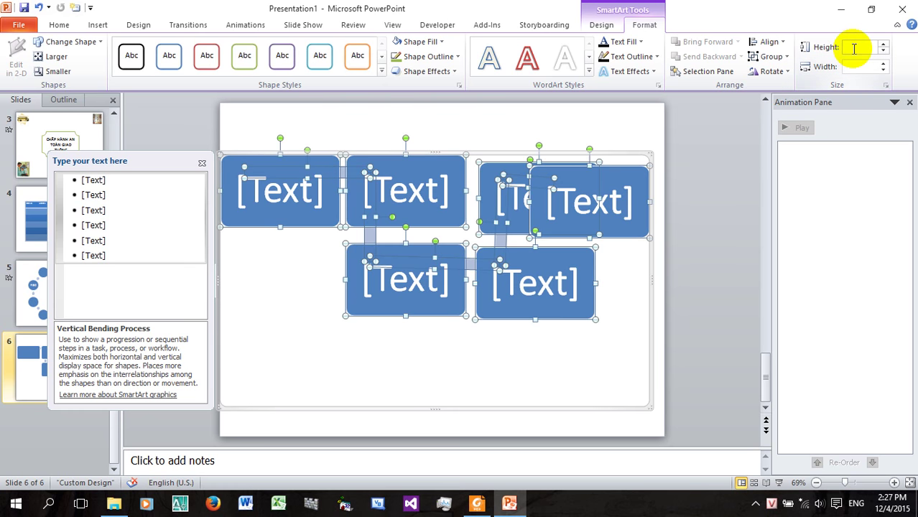
pyautogui.press('Return')
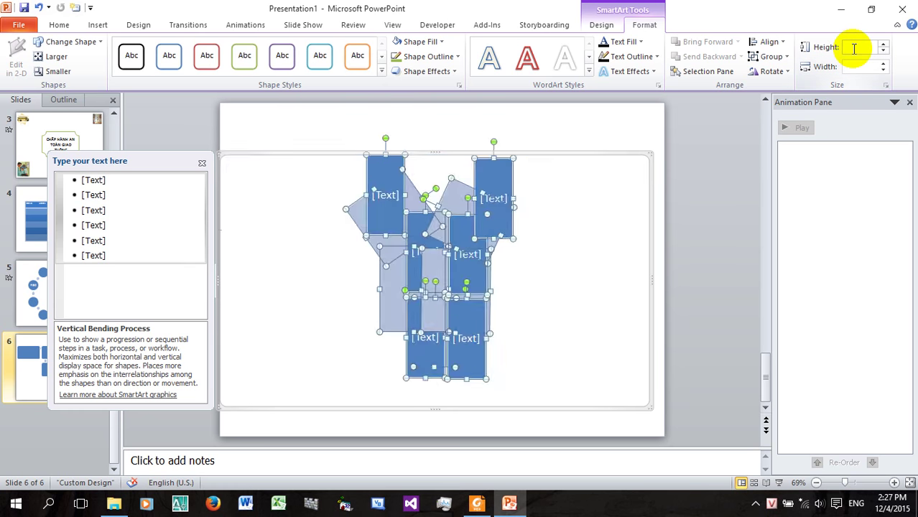
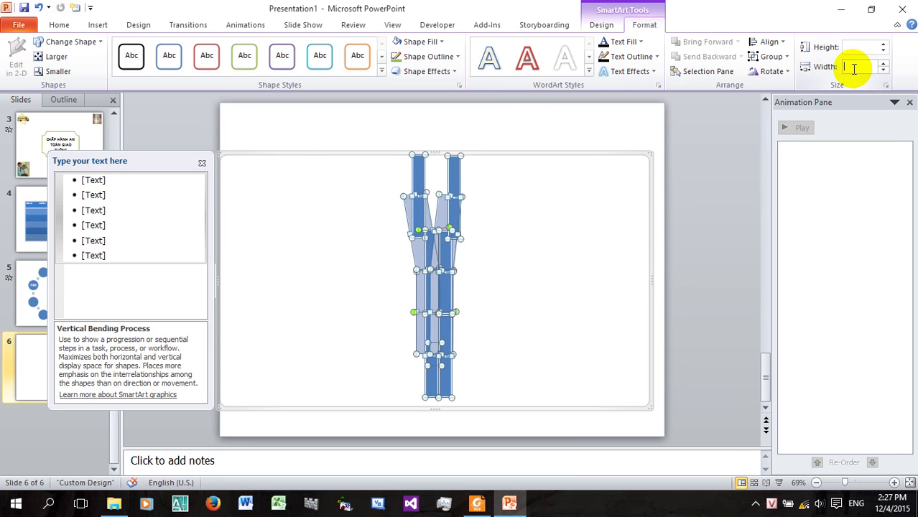
# Try a new height and width on the diagram shapes, then undo the distorted resize
pyautogui.click(854, 68)
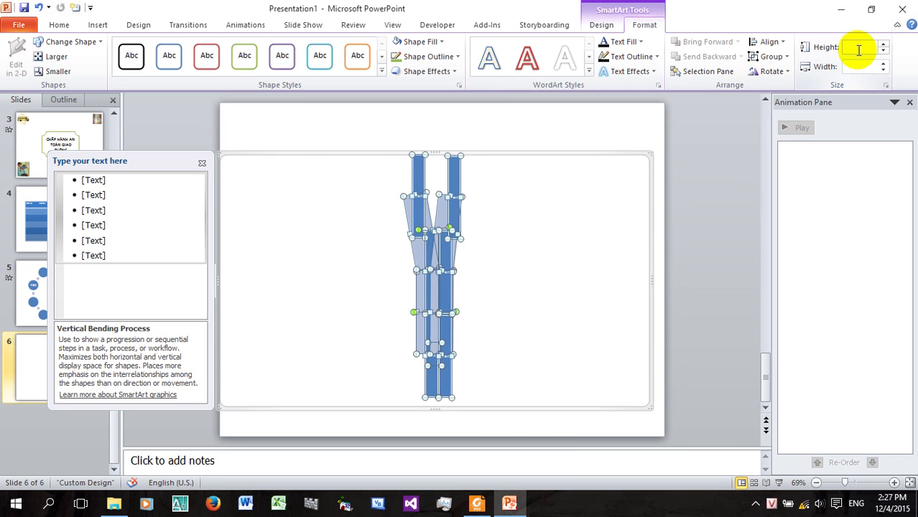
pyautogui.click(856, 68)
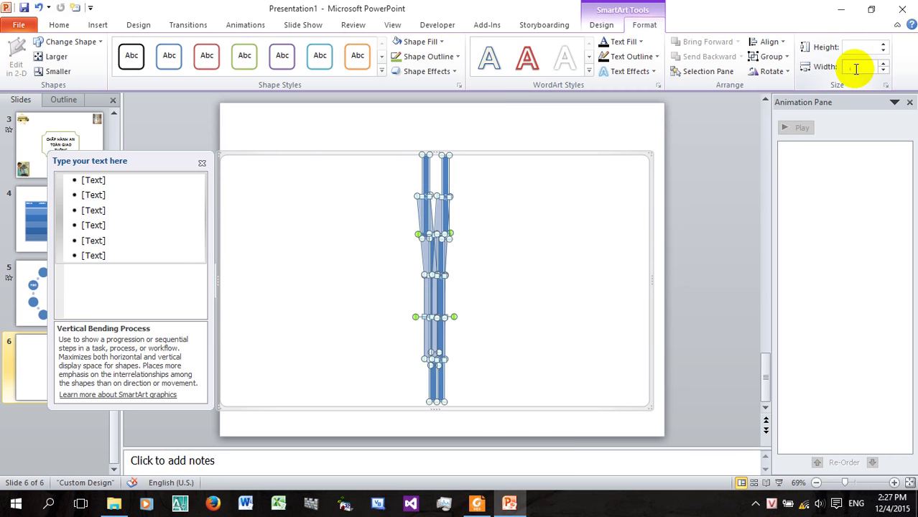
pyautogui.write('20')
pyautogui.press('Return')
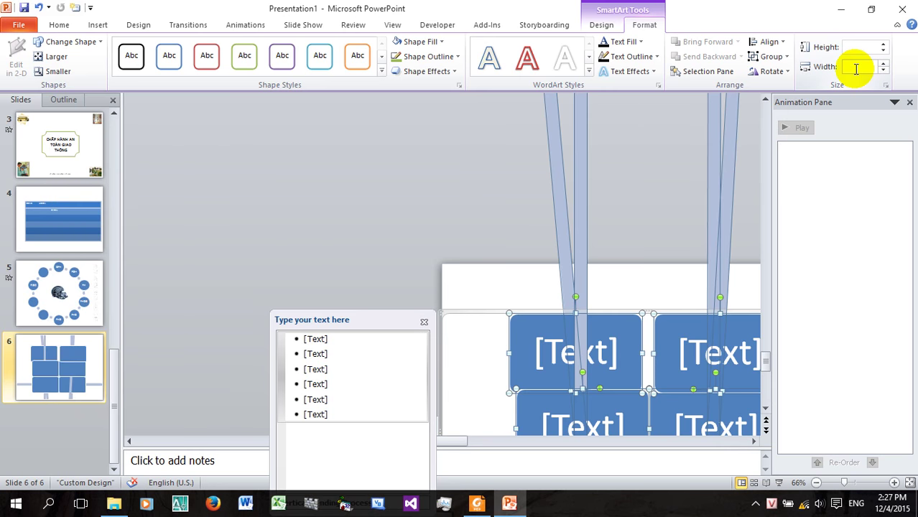
pyautogui.click(460, 240)
pyautogui.hotkey('ctrl', 'z')
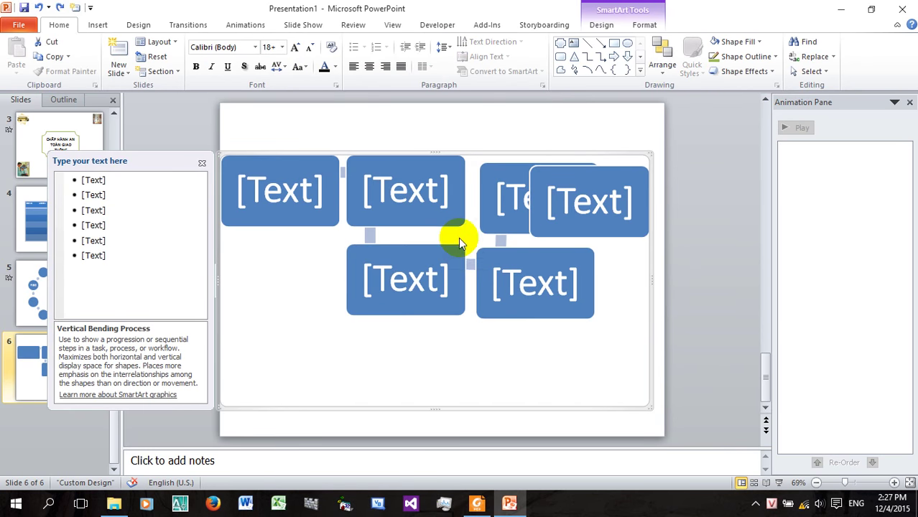
# Select every diagram shape, apply the new height and 2-inch width, then undo that resize
pyautogui.click(395, 209)
pyautogui.click(289, 198)
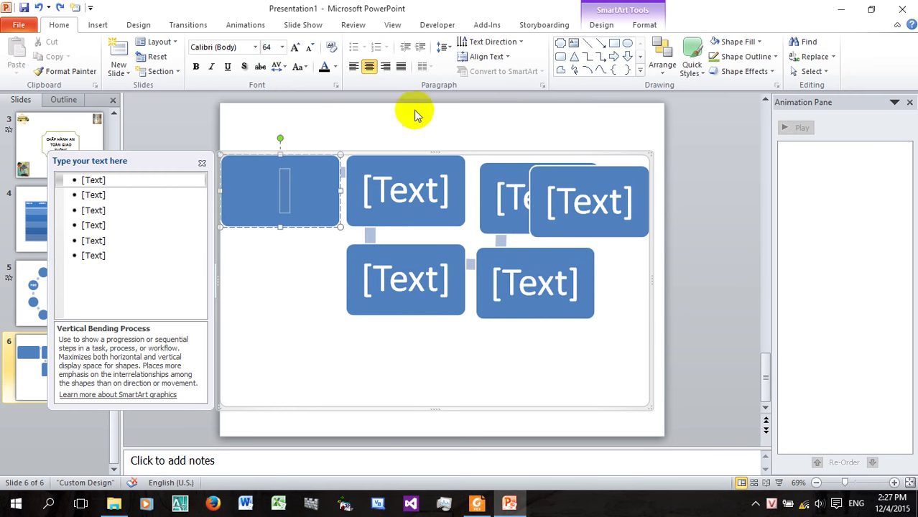
pyautogui.click(641, 24)
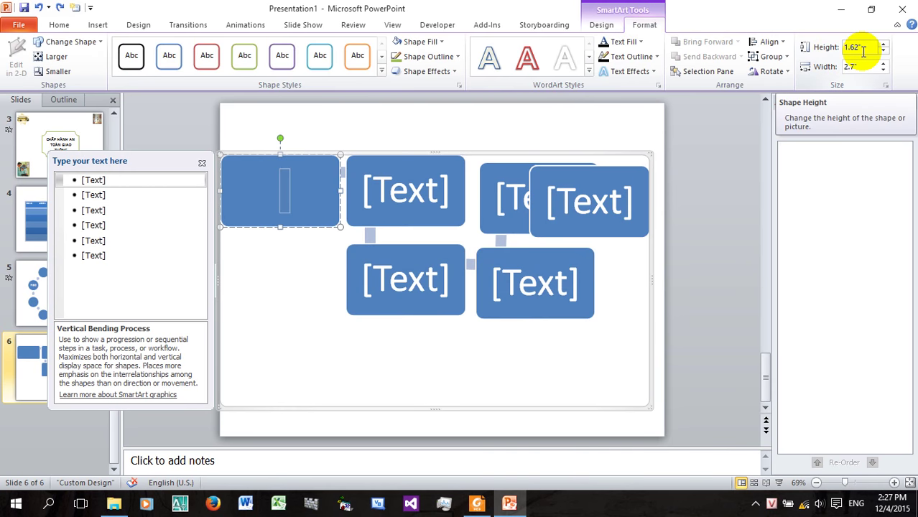
pyautogui.click(602, 278)
pyautogui.hotkey('ctrl', 'a')
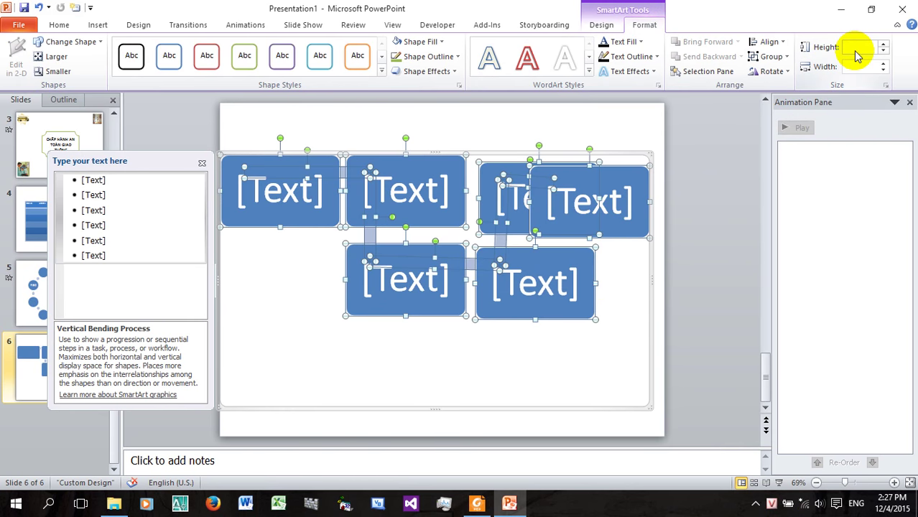
pyautogui.press('Return')
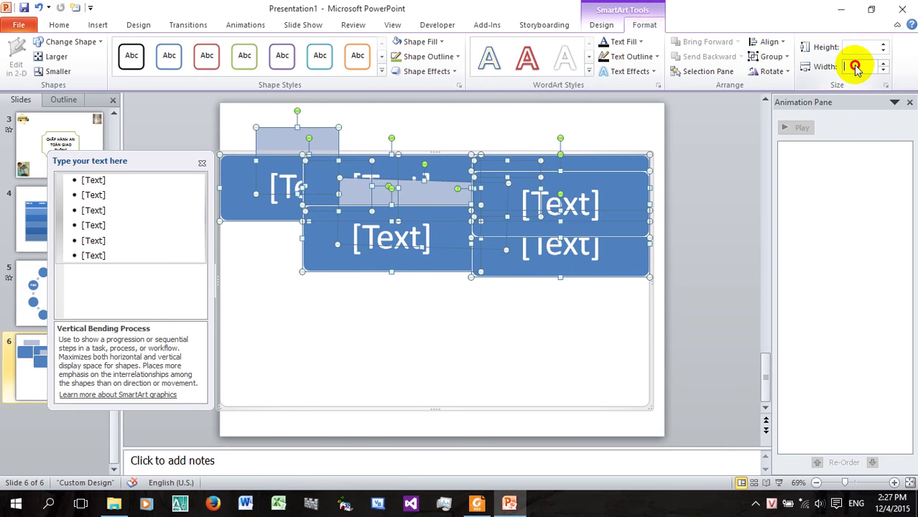
pyautogui.write('2')
pyautogui.press('Return')
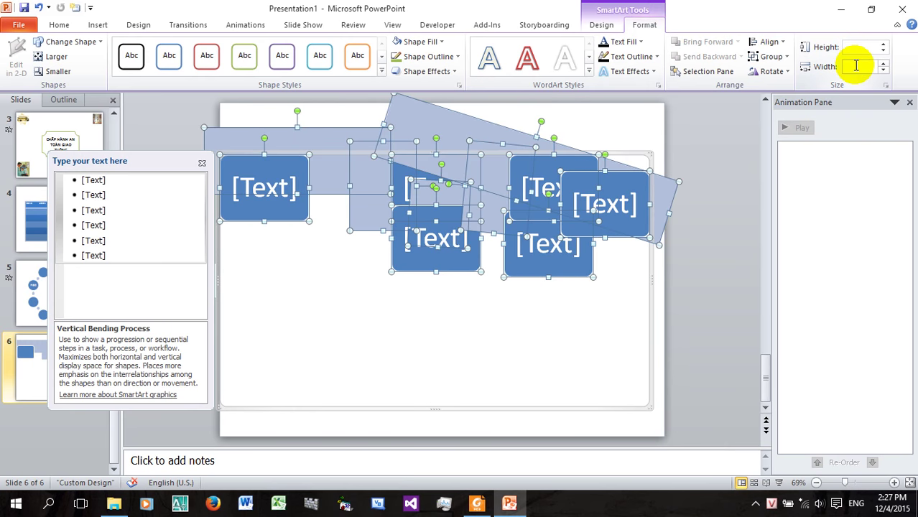
pyautogui.click(440, 313)
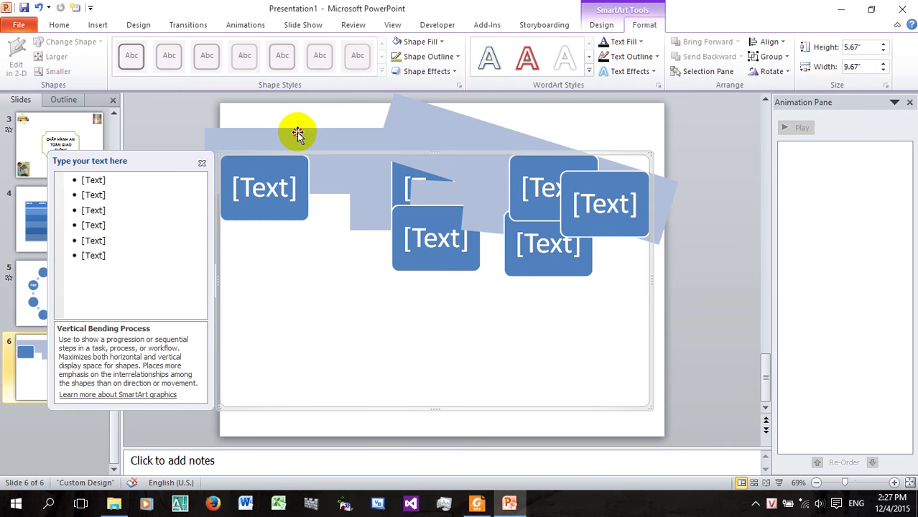
pyautogui.click(298, 134)
pyautogui.hotkey('ctrl', 'z')
pyautogui.hotkey('ctrl', 'z')
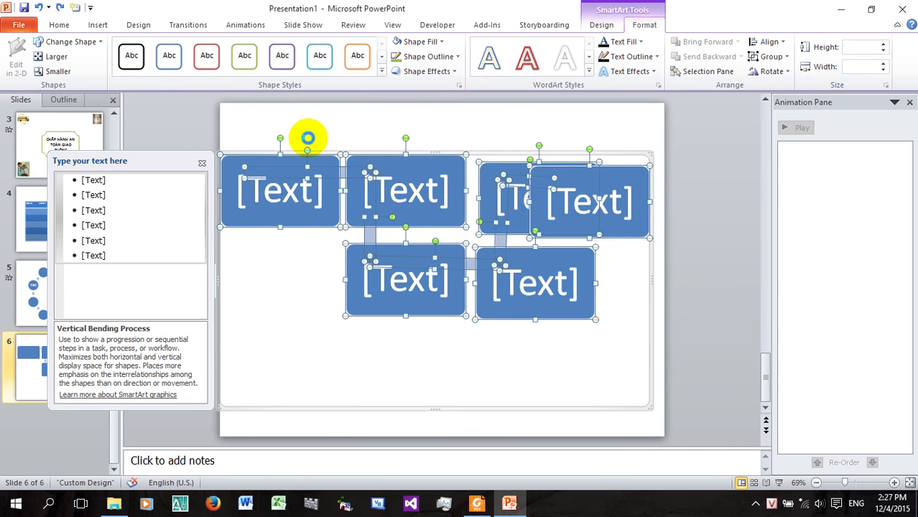
# Resize the first [Text] box to 1.5 by 2 inches and move it left
pyautogui.click(330, 199)
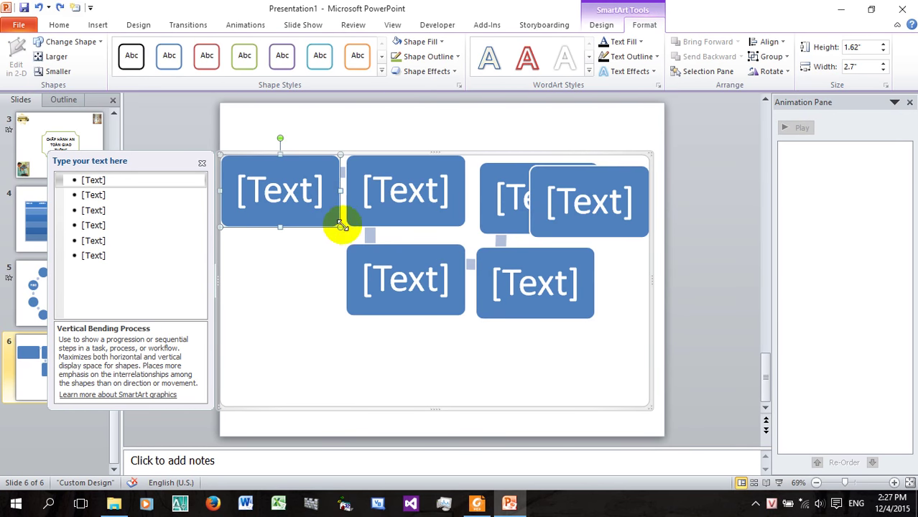
pyautogui.click(864, 46)
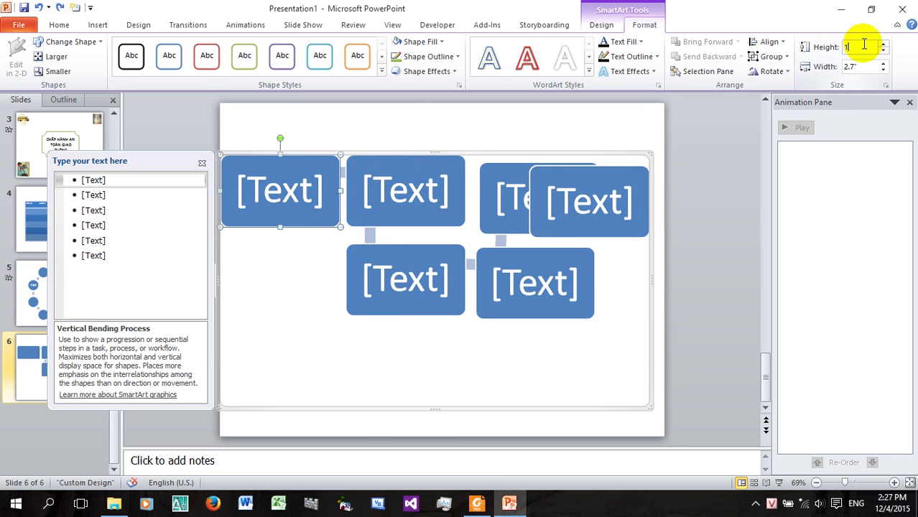
pyautogui.write('.5"')
pyautogui.click(858, 67)
pyautogui.write('2')
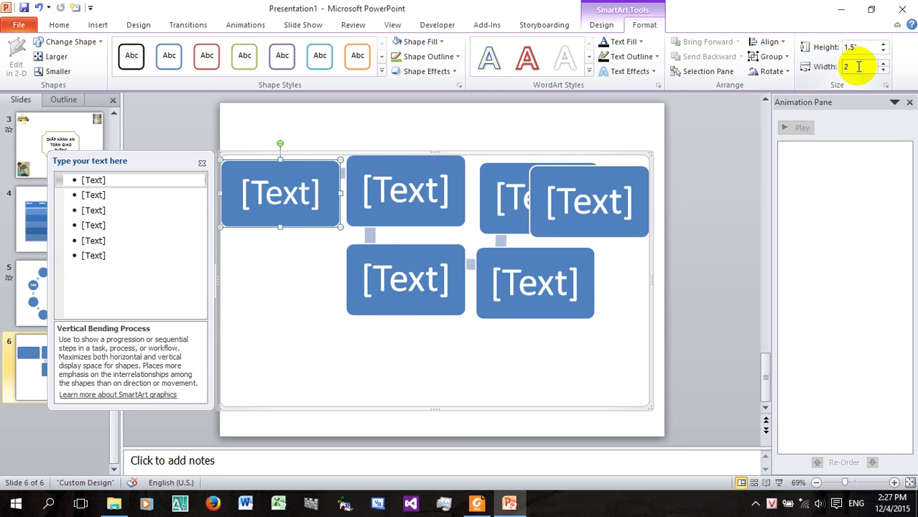
pyautogui.press('Return')
pyautogui.click(387, 188)
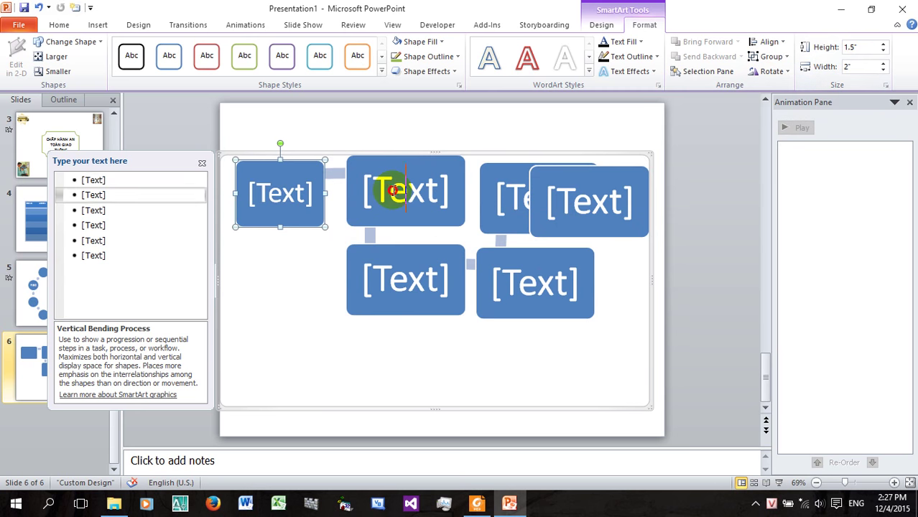
pyautogui.click(279, 165)
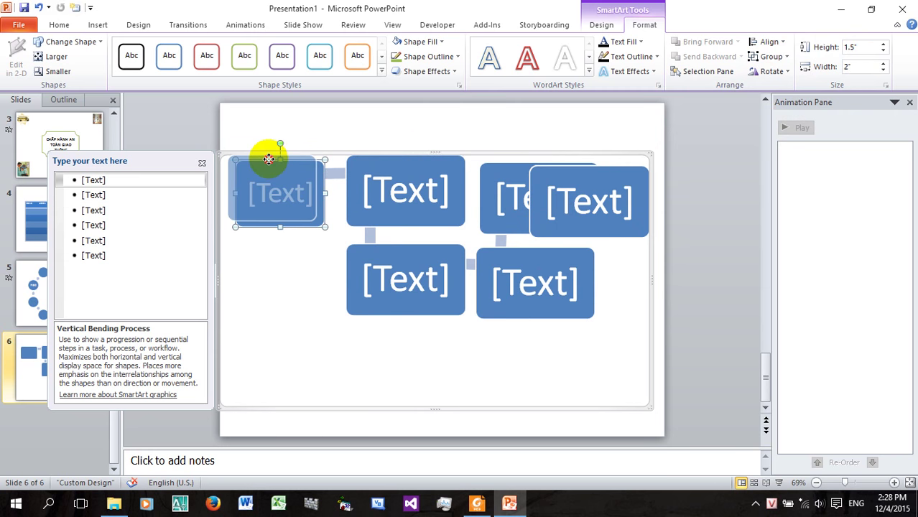
pyautogui.moveTo(278, 163); pyautogui.dragTo(263, 153)
# Resize the second box to 1.5 by 2 inches and move it toward the first
pyautogui.click(381, 189)
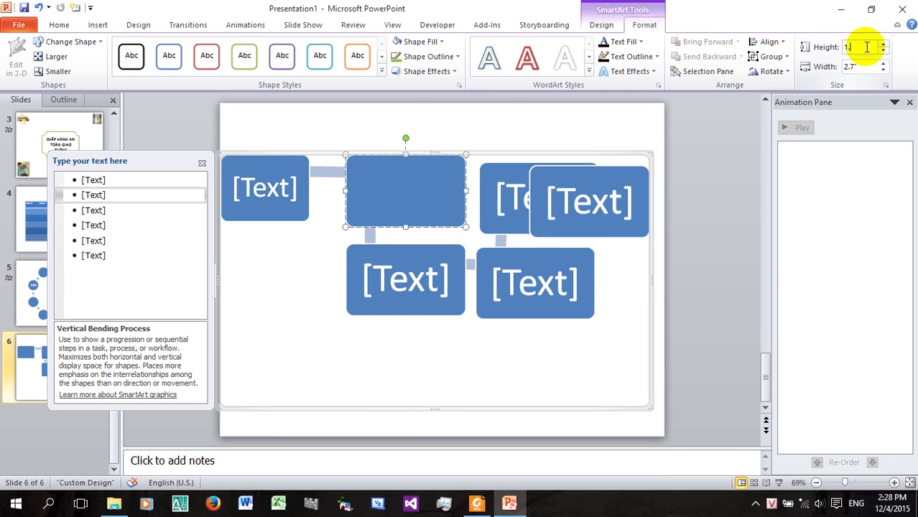
pyautogui.click(862, 47)
pyautogui.write('5')
pyautogui.press('Tab')
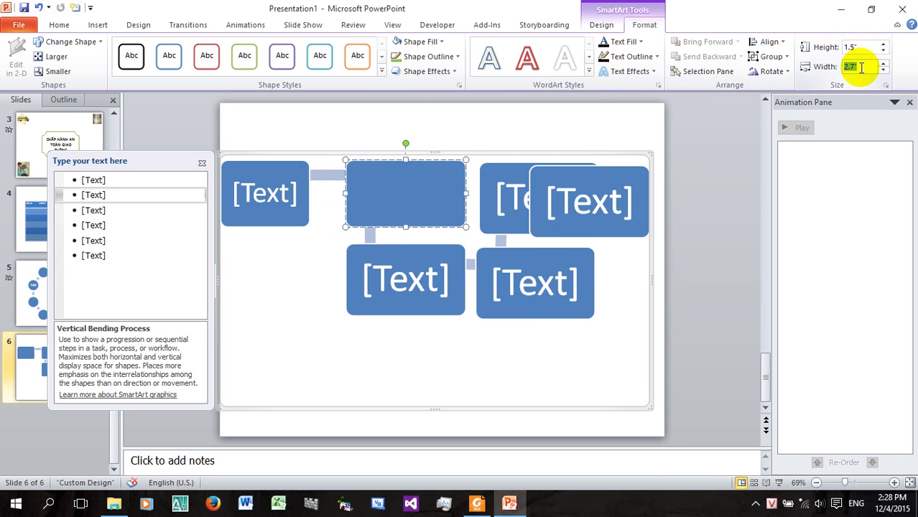
pyautogui.write('2')
pyautogui.press('Return')
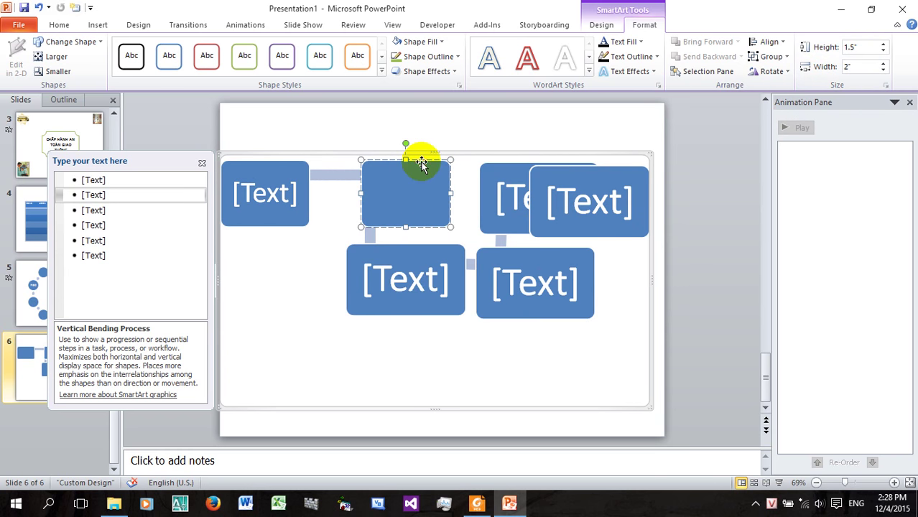
pyautogui.moveTo(422, 165); pyautogui.dragTo(396, 161)
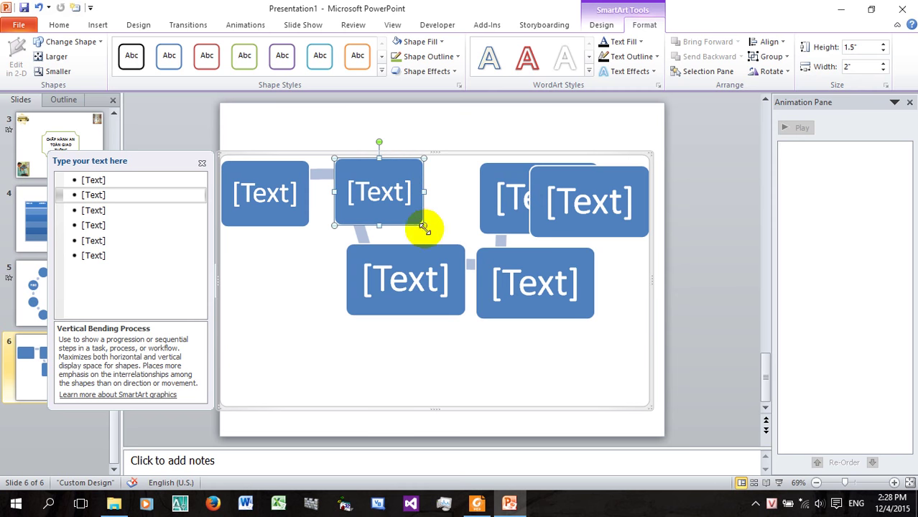
pyautogui.keyDown('shift'); pyautogui.click(428, 248); pyautogui.keyUp('shift')
pyautogui.moveTo(428, 248); pyautogui.dragTo(425, 248)
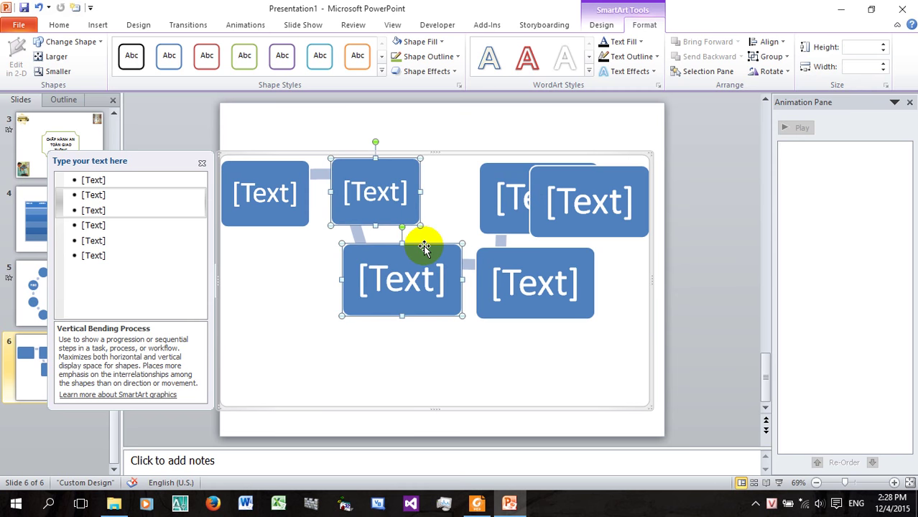
pyautogui.click(429, 212)
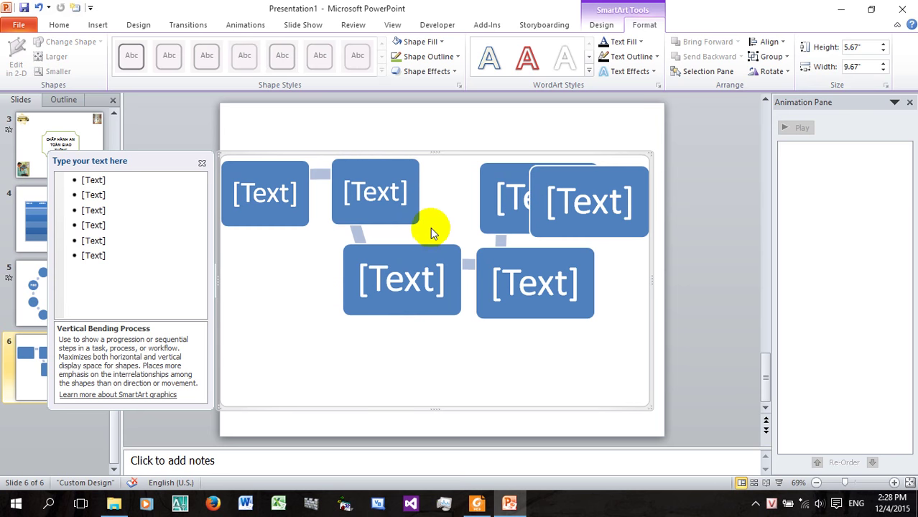
# Make the lower middle, lower right and both upper right boxes 1.6 by 2 inches
pyautogui.click(436, 246)
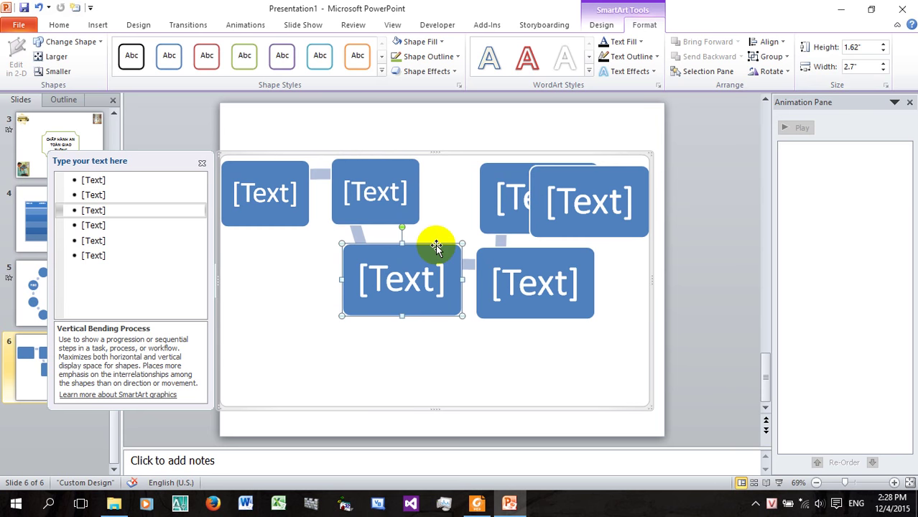
pyautogui.keyDown('shift'); pyautogui.click(516, 253); pyautogui.keyUp('shift')
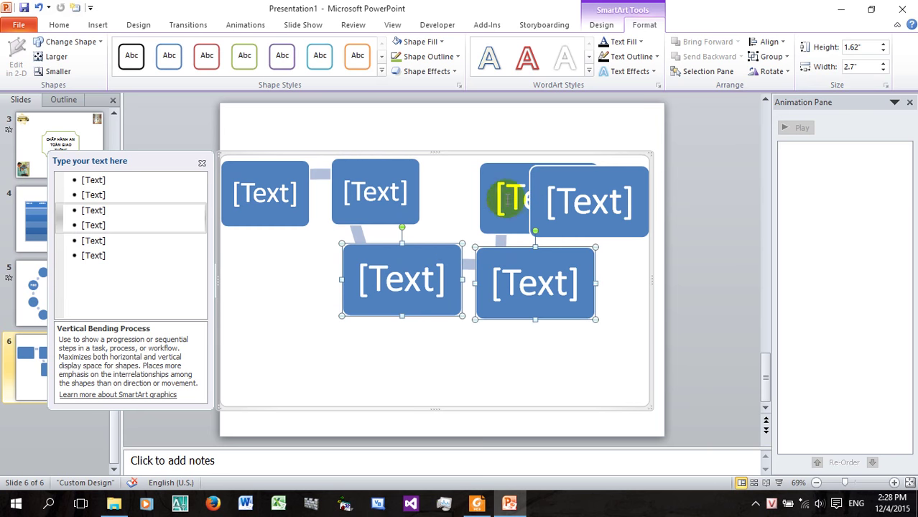
pyautogui.keyDown('shift'); pyautogui.click(499, 166); pyautogui.keyUp('shift')
pyautogui.keyDown('shift'); pyautogui.click(613, 168); pyautogui.keyUp('shift')
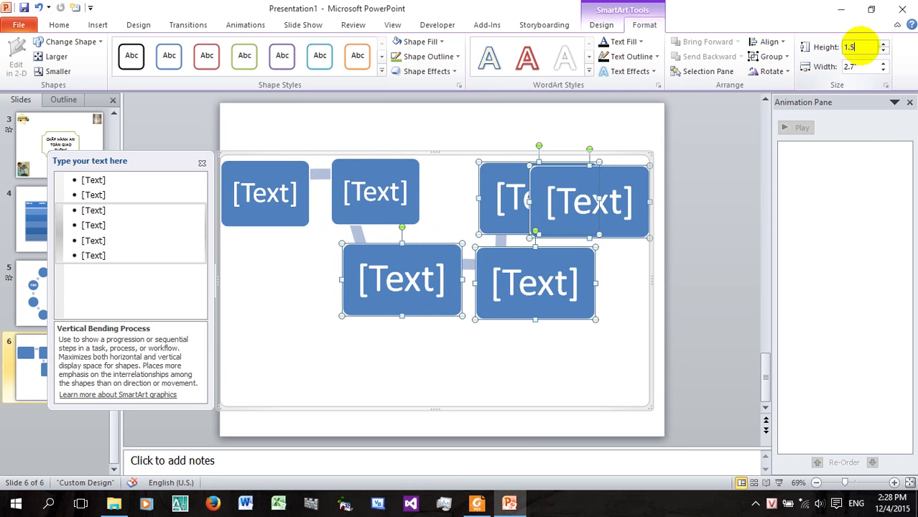
pyautogui.press('Up')
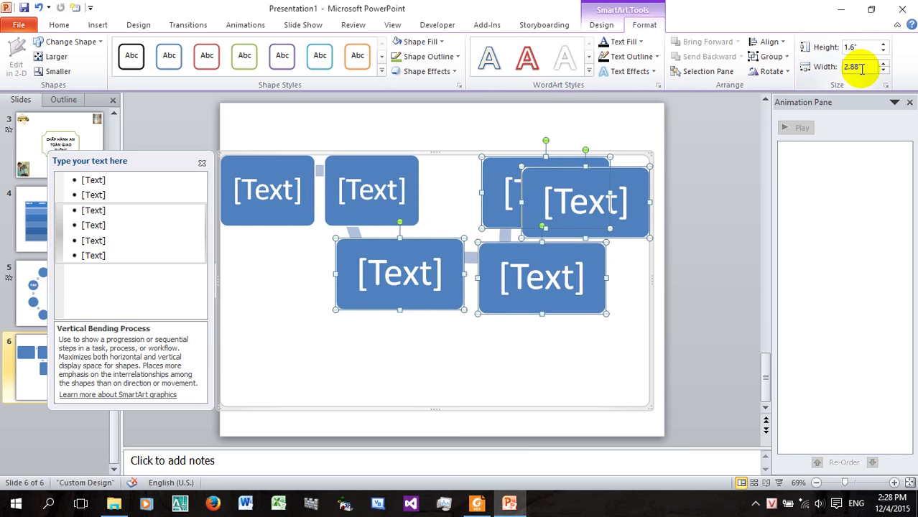
pyautogui.write('2')
pyautogui.press('Return')
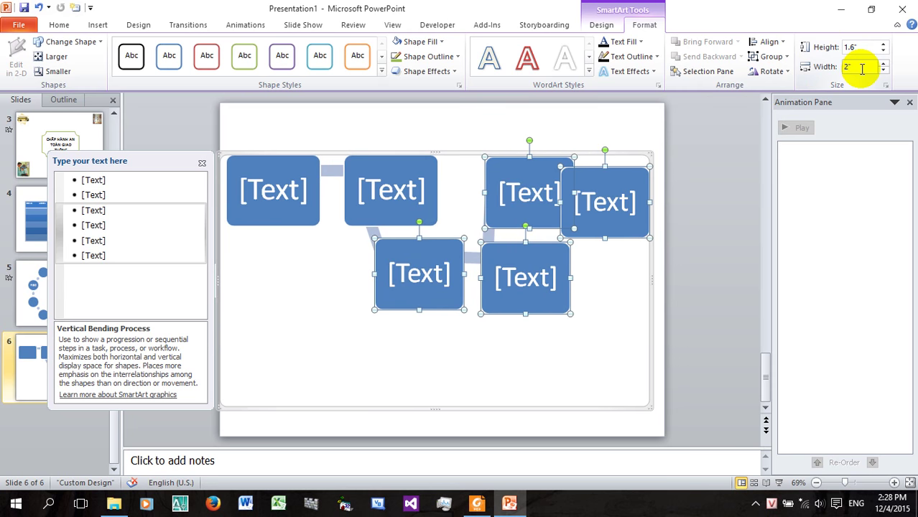
# Shift the third box, bottom-right box and upper-right box slightly left
pyautogui.click(405, 194)
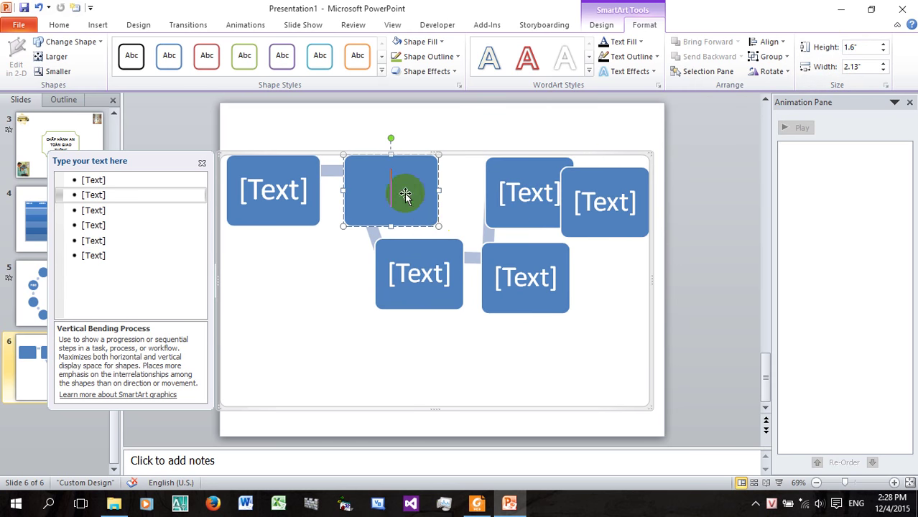
pyautogui.click(443, 256)
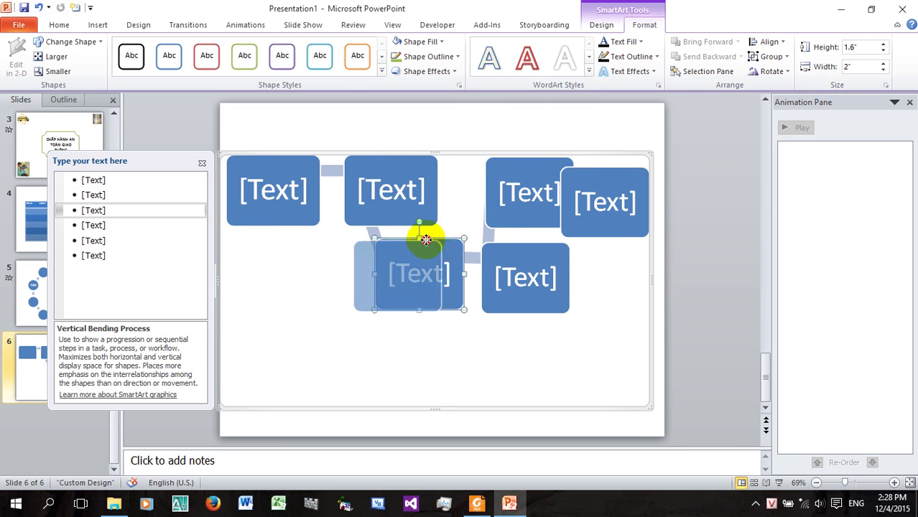
pyautogui.moveTo(447, 245); pyautogui.dragTo(424, 238)
pyautogui.click(497, 243)
pyautogui.moveTo(497, 243); pyautogui.dragTo(485, 242)
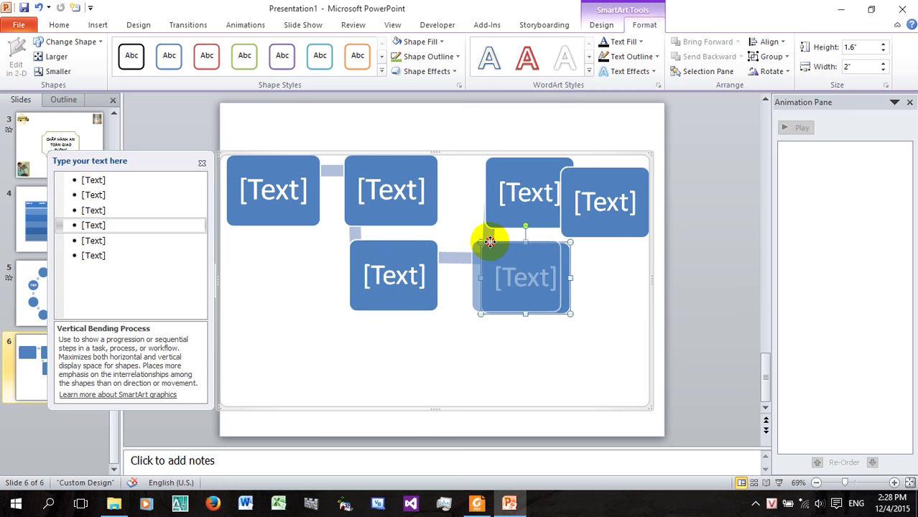
pyautogui.click(517, 164)
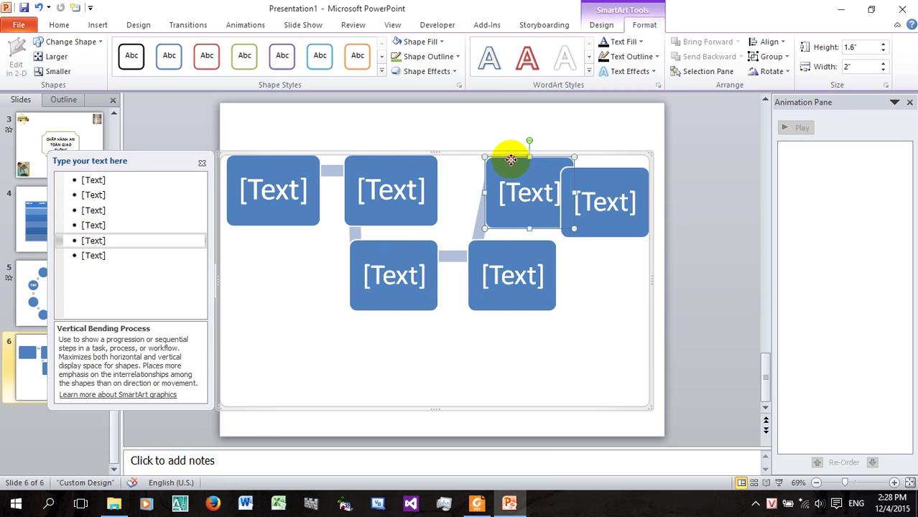
pyautogui.moveTo(511, 159); pyautogui.dragTo(490, 161)
# Raise the rightmost and third top-row boxes so the top row lines up
pyautogui.click(586, 176)
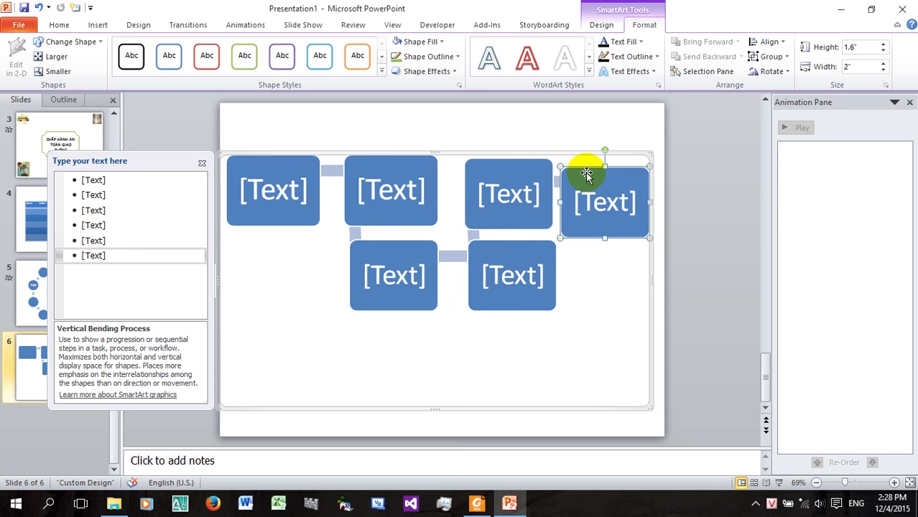
pyautogui.moveTo(590, 171); pyautogui.dragTo(589, 162)
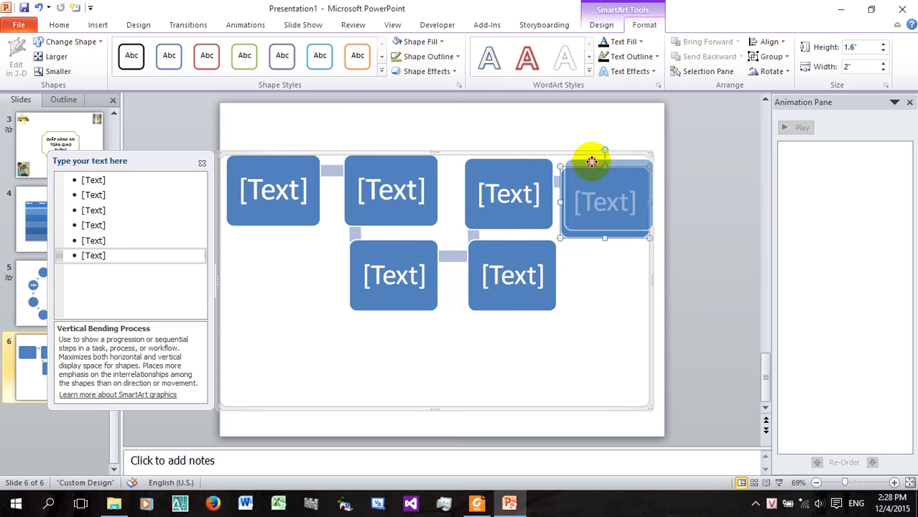
pyautogui.click(530, 169)
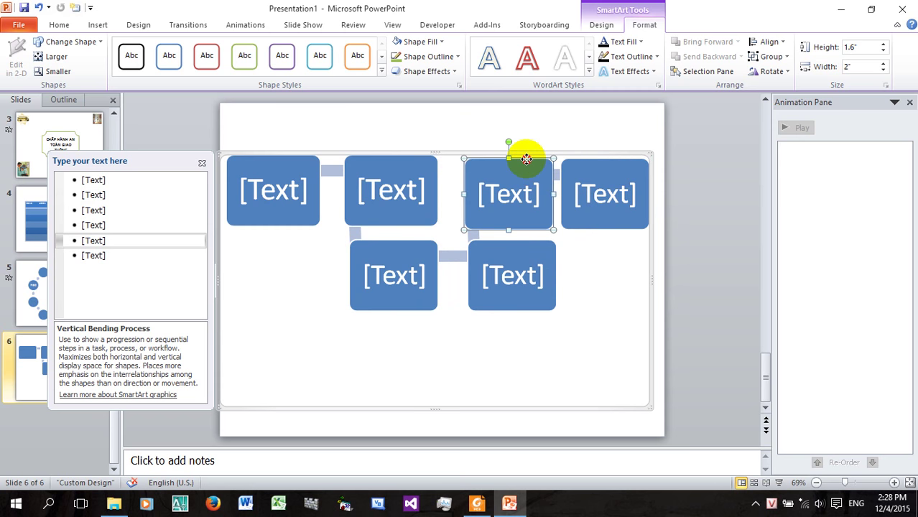
pyautogui.moveTo(527, 158); pyautogui.dragTo(522, 153)
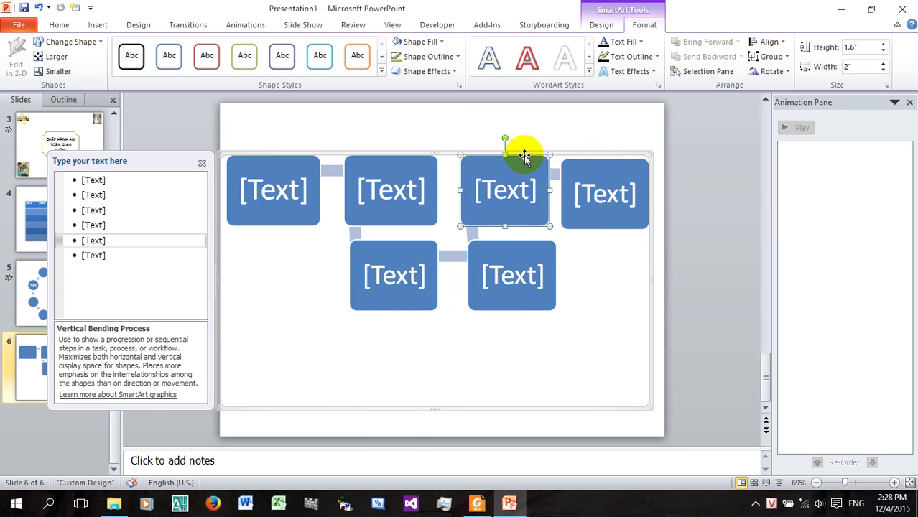
pyautogui.click(580, 168)
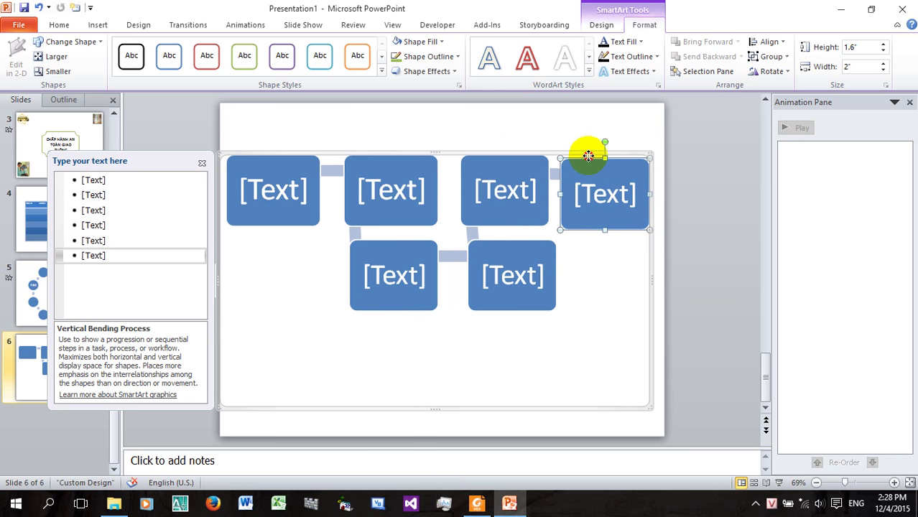
pyautogui.moveTo(588, 156); pyautogui.dragTo(586, 152)
# Move the bottom-right box left under the third box, then switch to the exam PDF
pyautogui.click(589, 250)
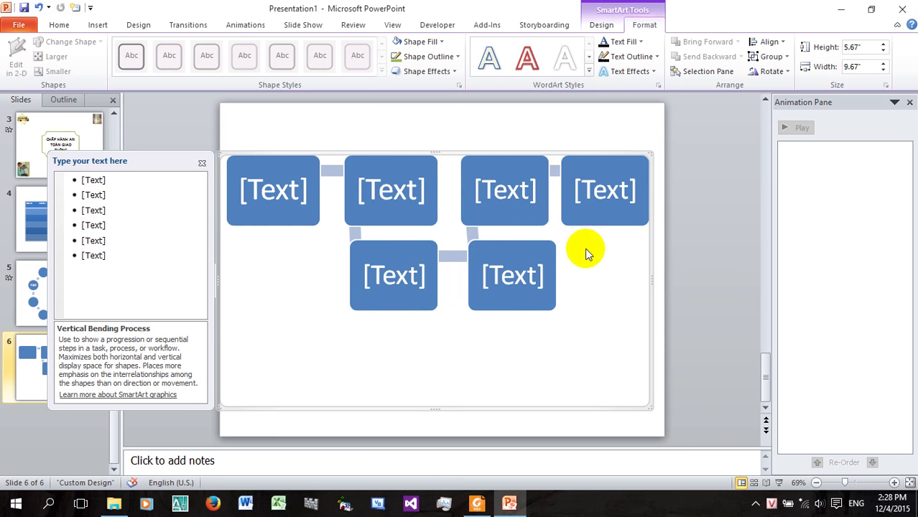
pyautogui.click(517, 274)
pyautogui.moveTo(508, 238); pyautogui.dragTo(414, 243)
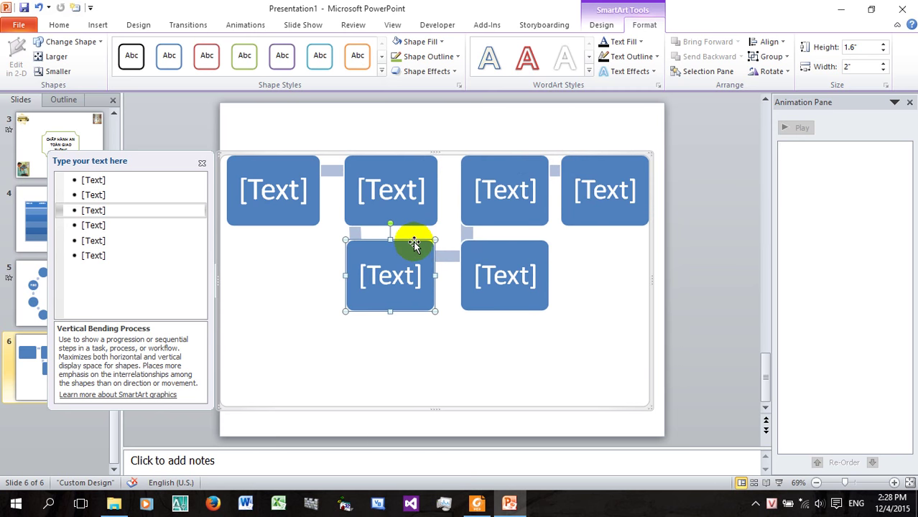
pyautogui.click(480, 324)
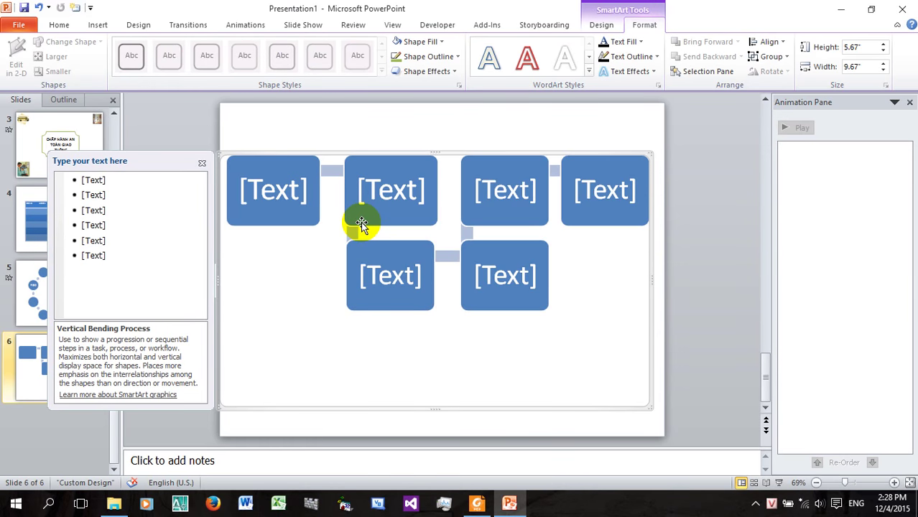
pyautogui.hotkey('alt', 'Tab')
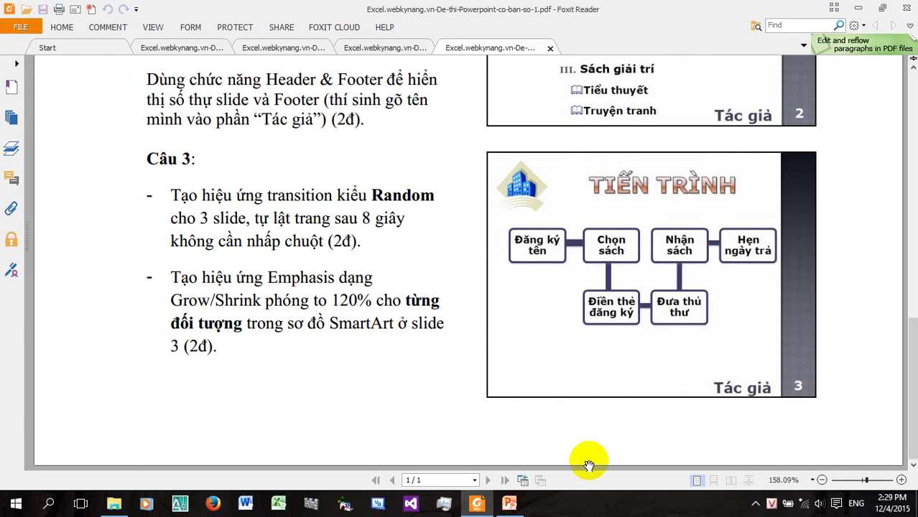
# Switch to the other exam PDF's task list, then back toward the presentation
pyautogui.hotkey('ctrl', 'w')
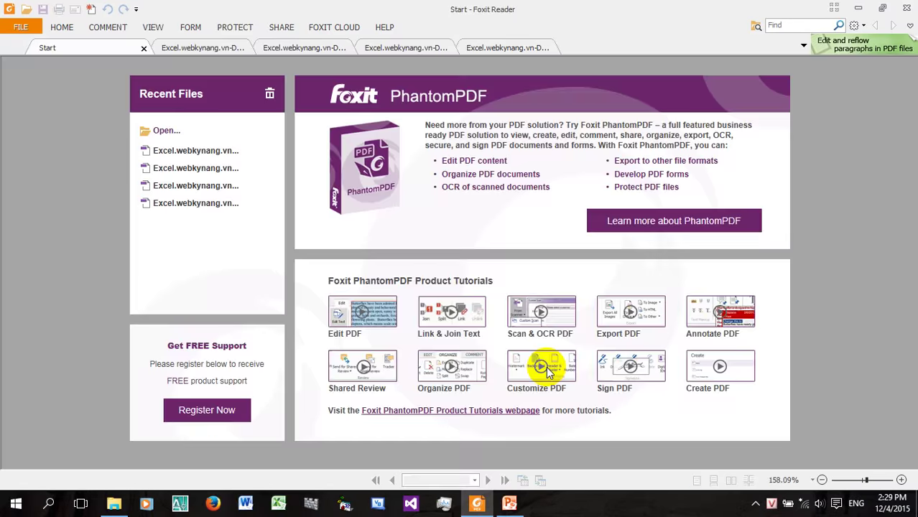
pyautogui.hotkey('ctrl', 'Tab')
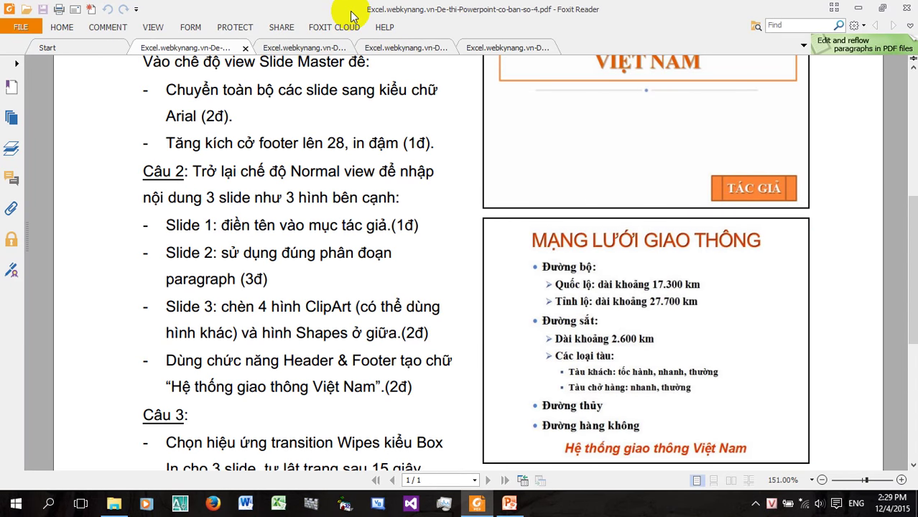
pyautogui.hotkey('alt', 'Tab')
pyautogui.hotkey('alt', 'Tab')
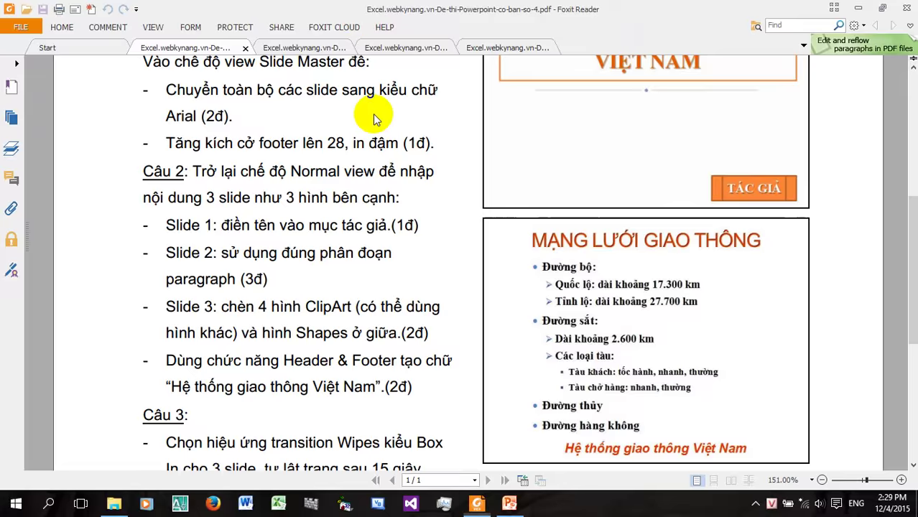
pyautogui.hotkey('alt', 'Tab')
pyautogui.hotkey('alt', 'Tab')
pyautogui.hotkey('alt', 'Tab')
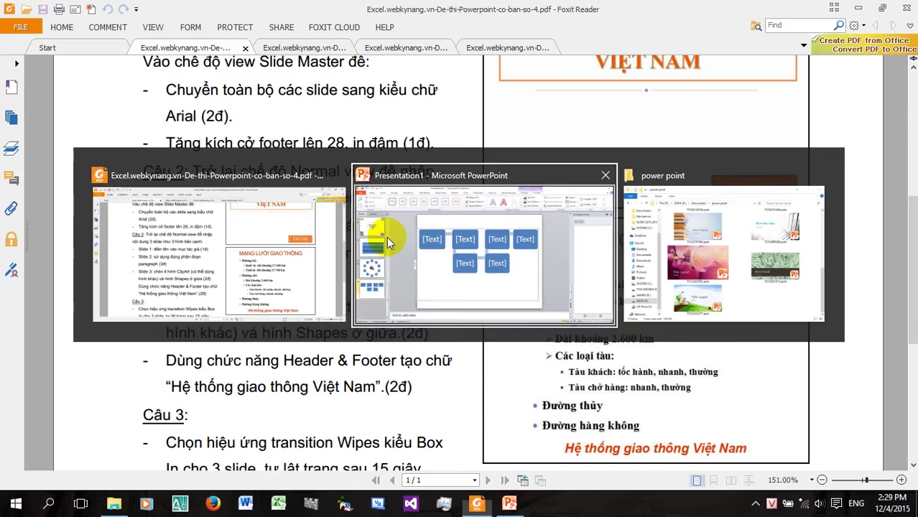
# Bring PowerPoint forward, click into the first diagram box, then return to the exam PDF
pyautogui.press('super+Tab')
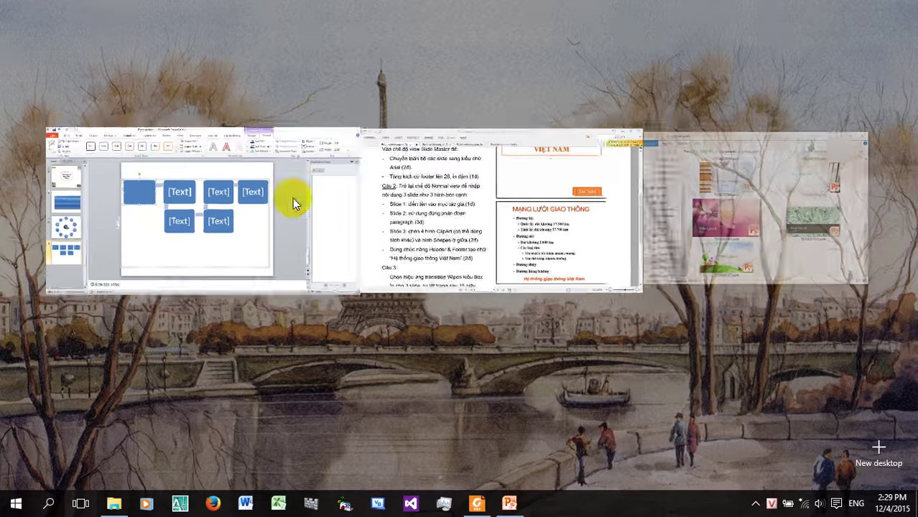
pyautogui.press('super')
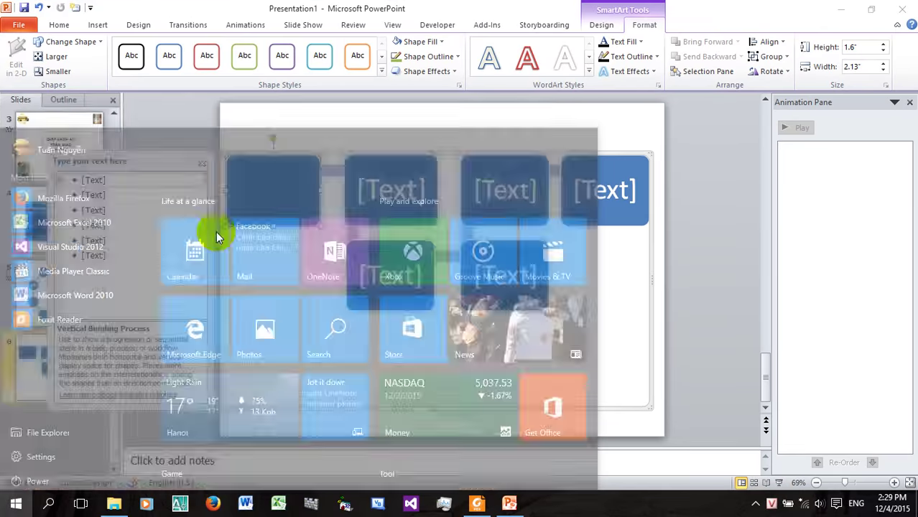
pyautogui.click(263, 180)
pyautogui.hotkey('alt', 'Tab')
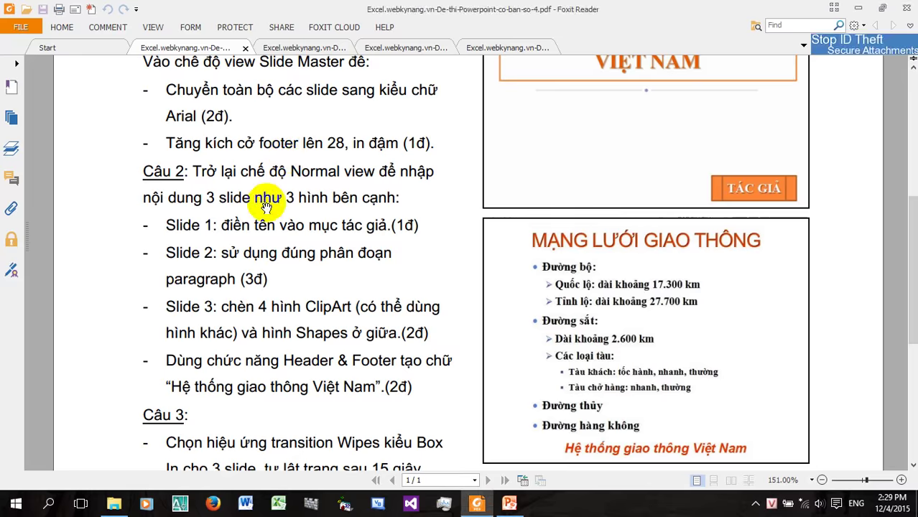
pyautogui.hotkey('alt', 'Tab')
pyautogui.hotkey('alt', 'Tab')
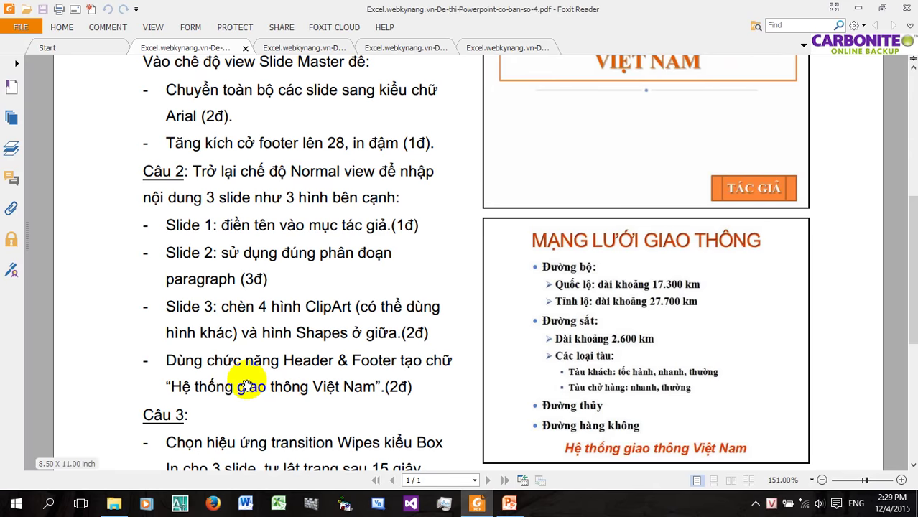
pyautogui.hotkey('alt', 'Tab')
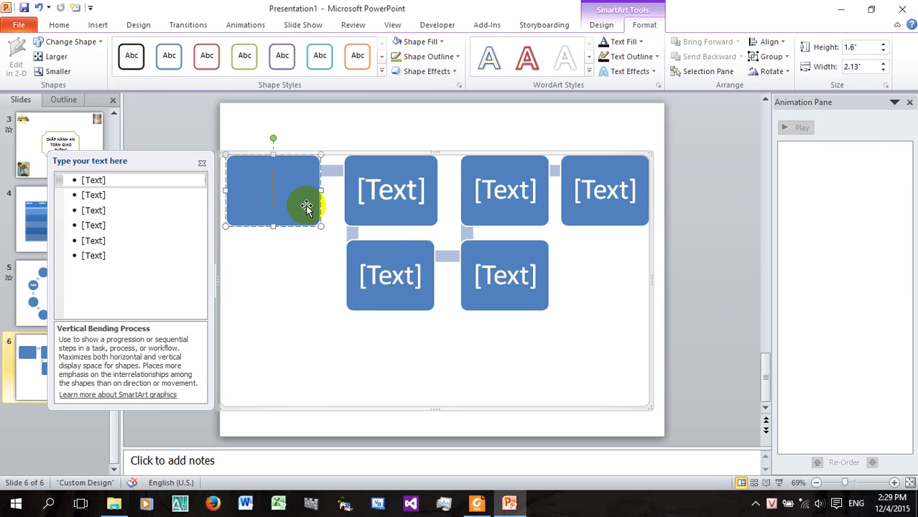
# Type QƯED, FGTYGY and HYTR into the first three SmartArt boxes
pyautogui.write('D')
pyautogui.click(394, 189)
pyautogui.write('FGTYG')
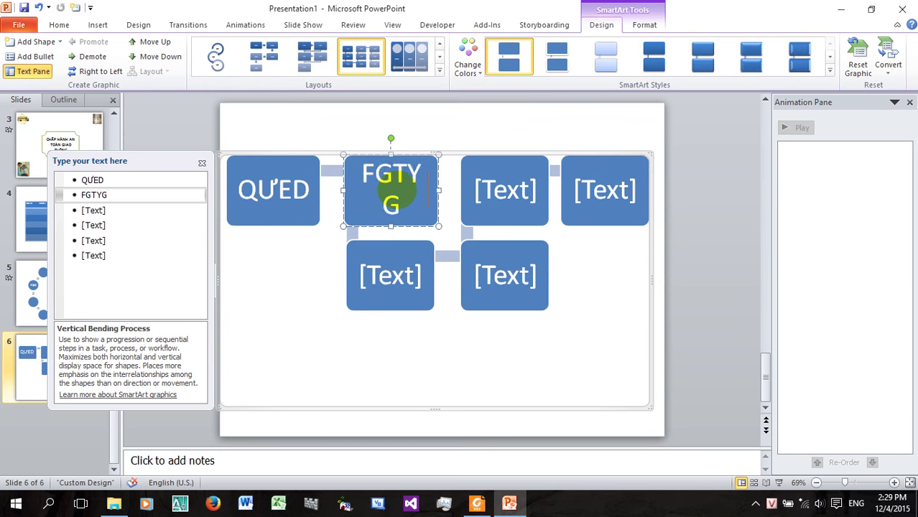
pyautogui.write('Y')
pyautogui.click(491, 191)
pyautogui.write('R')
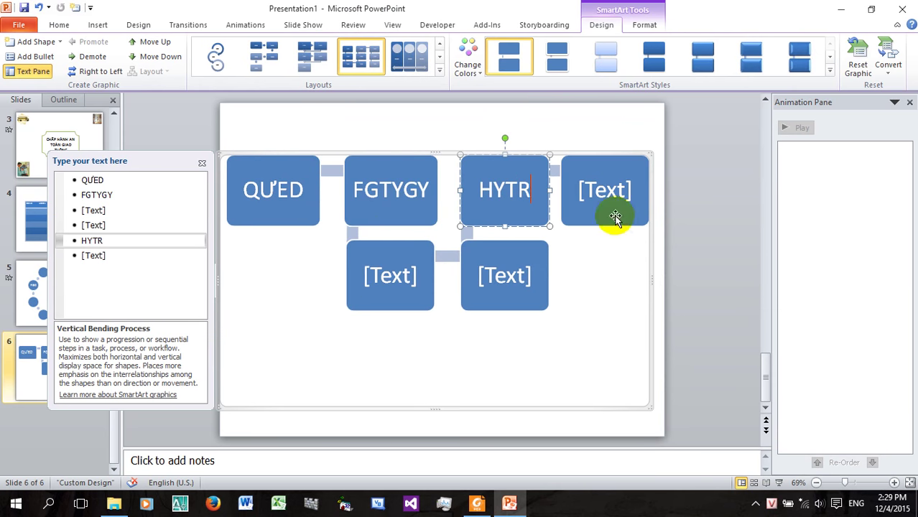
# Type HRHHE, GEYH and YH46H3 into the remaining boxes, then open the TIẾN TRÌNH exam PDF
pyautogui.click(597, 186)
pyautogui.write('HHE')
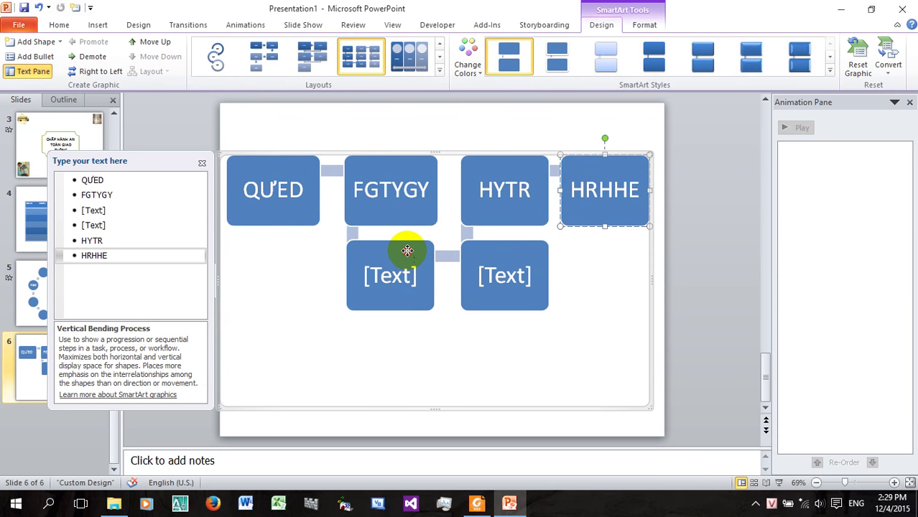
pyautogui.click(410, 258)
pyautogui.write('GEYH')
pyautogui.click(511, 275)
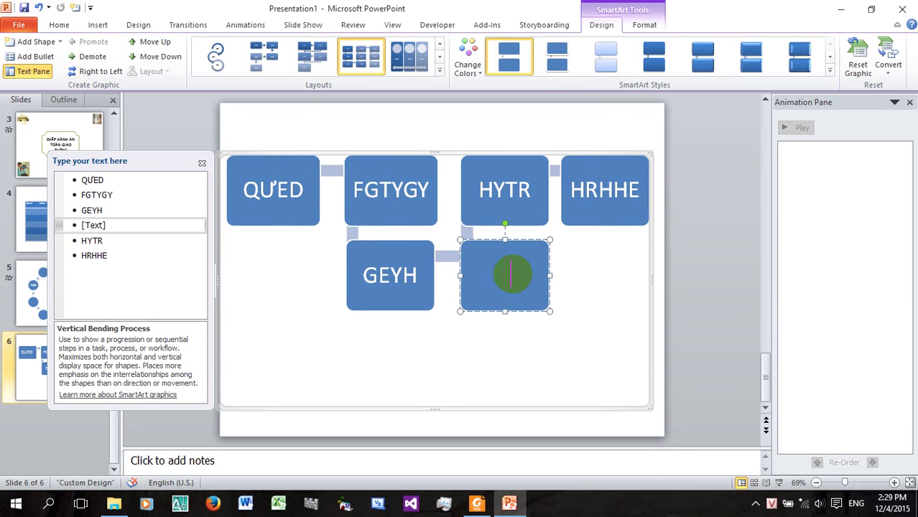
pyautogui.write('3')
pyautogui.hotkey('alt', 'Tab')
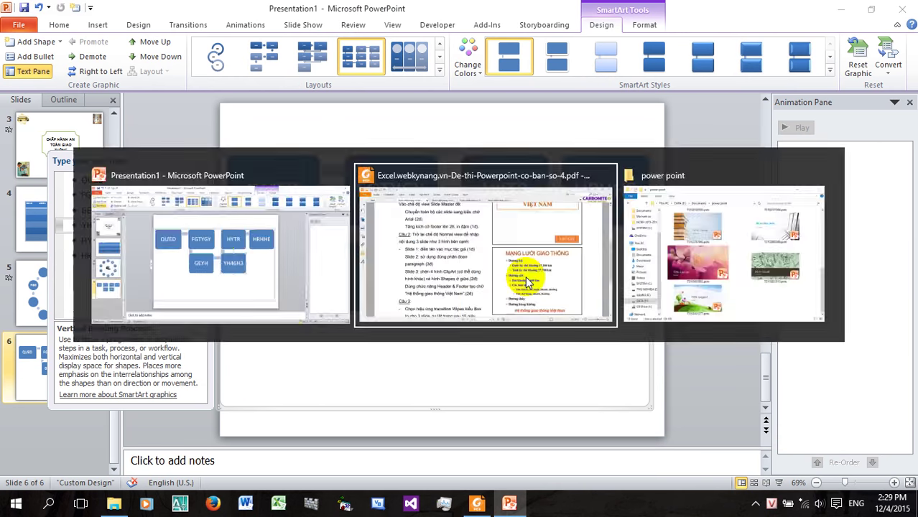
pyautogui.click(487, 46)
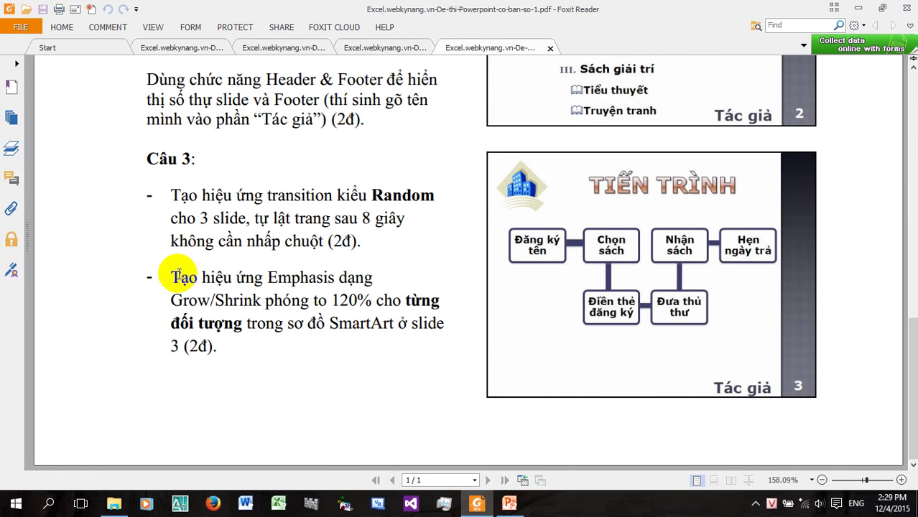
# Highlight the Grow/Shrink 120% emphasis task in the exam PDF, then return to PowerPoint
pyautogui.moveTo(172, 273)
pyautogui.mouseDown()
pyautogui.moveTo(445, 338)
pyautogui.moveTo(447, 355)
pyautogui.mouseUp()
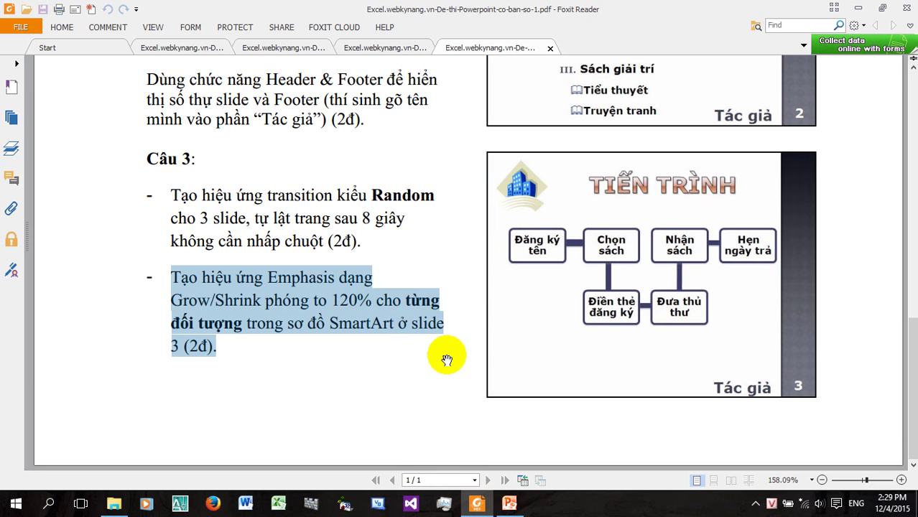
pyautogui.click(144, 28)
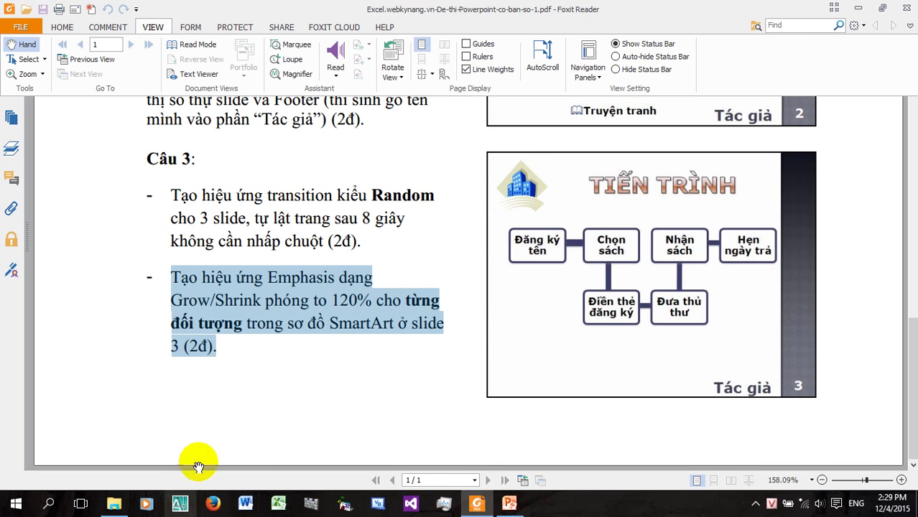
pyautogui.click(316, 505)
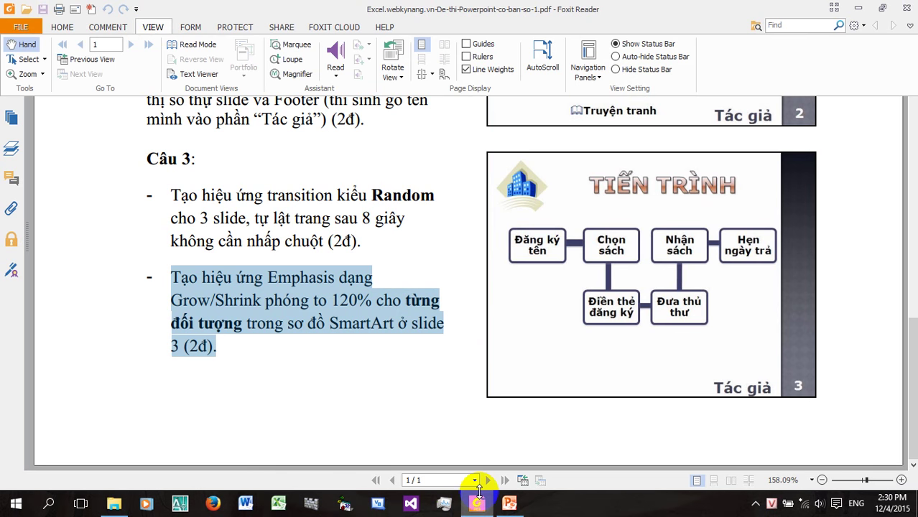
pyautogui.click(506, 482)
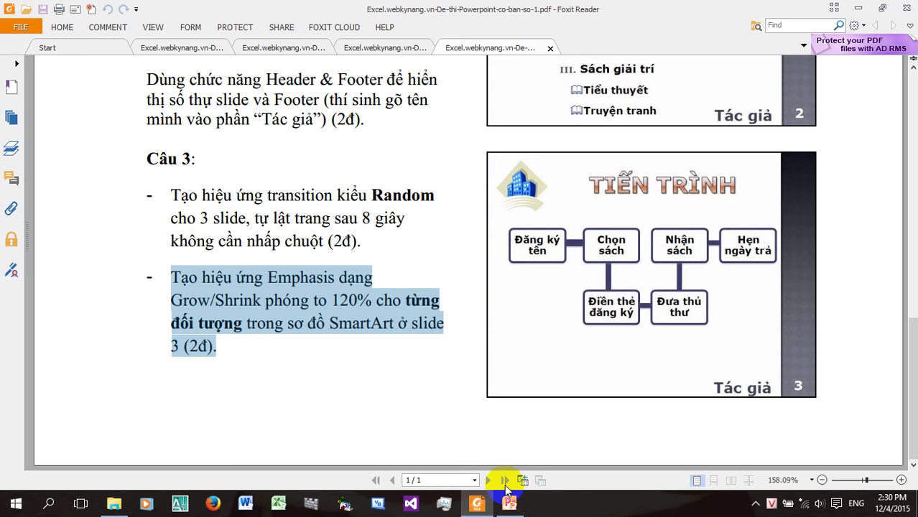
pyautogui.hotkey('alt', 'Tab')
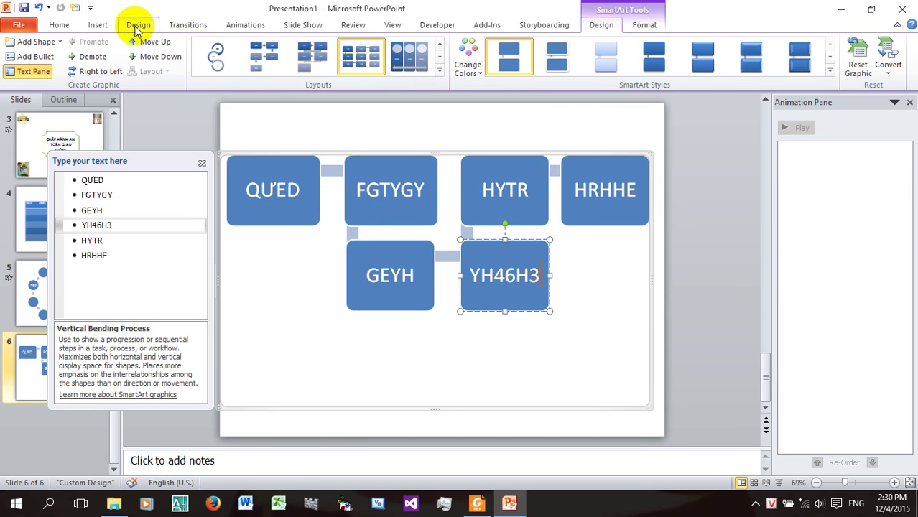
# Recheck the exam task in Foxit, then show PowerPoint's Animations tab for slide 6
pyautogui.click(189, 26)
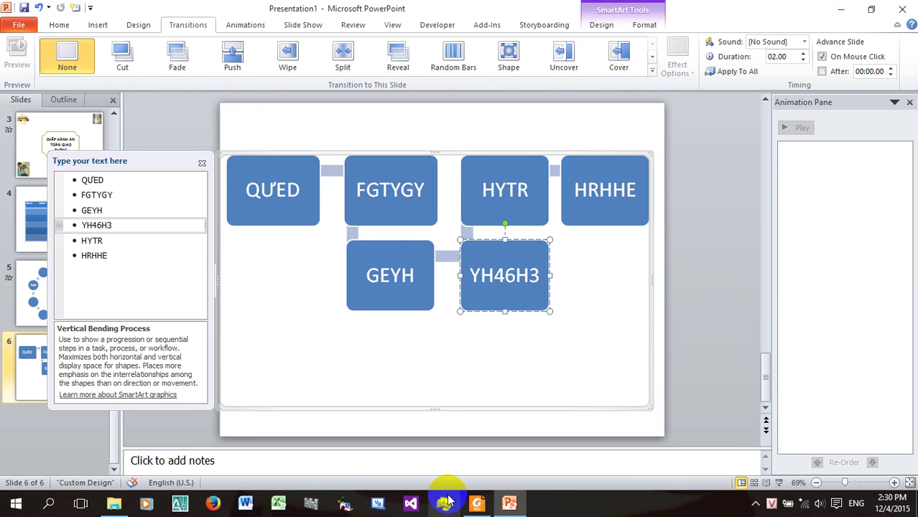
pyautogui.click(477, 503)
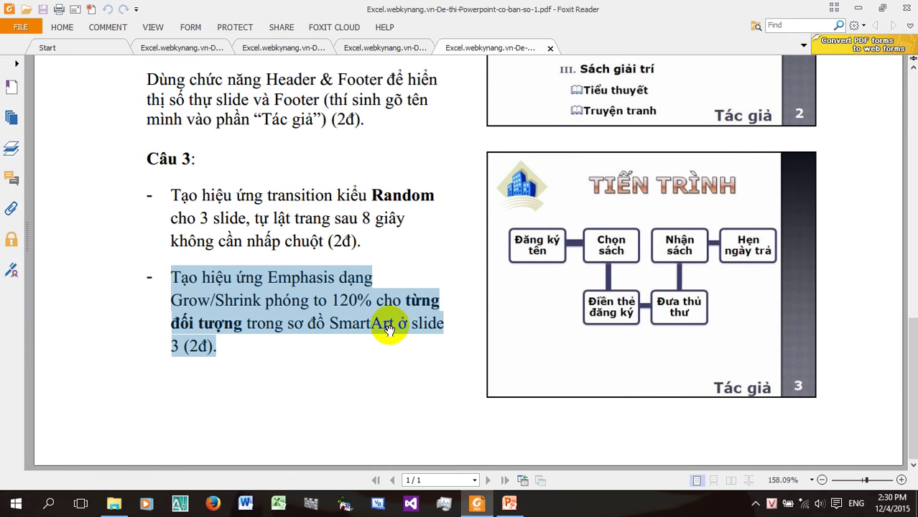
pyautogui.hotkey('alt', 'Tab')
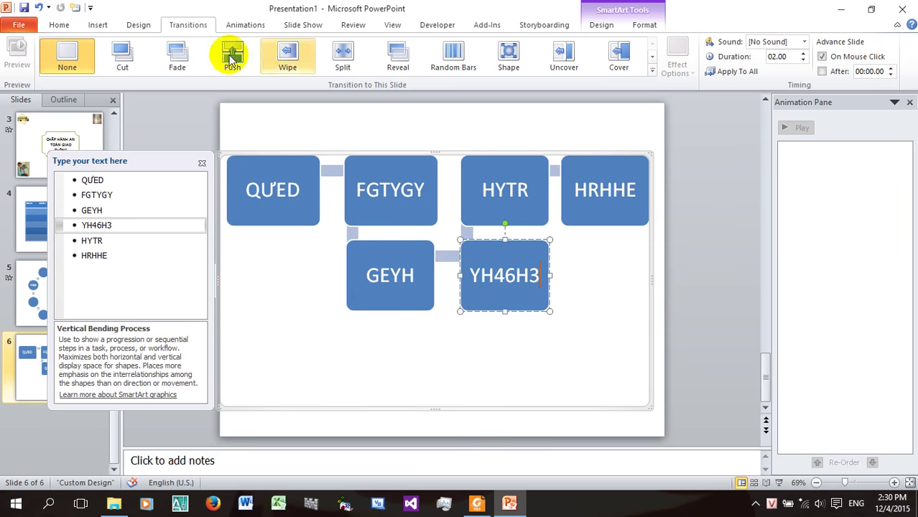
pyautogui.click(247, 25)
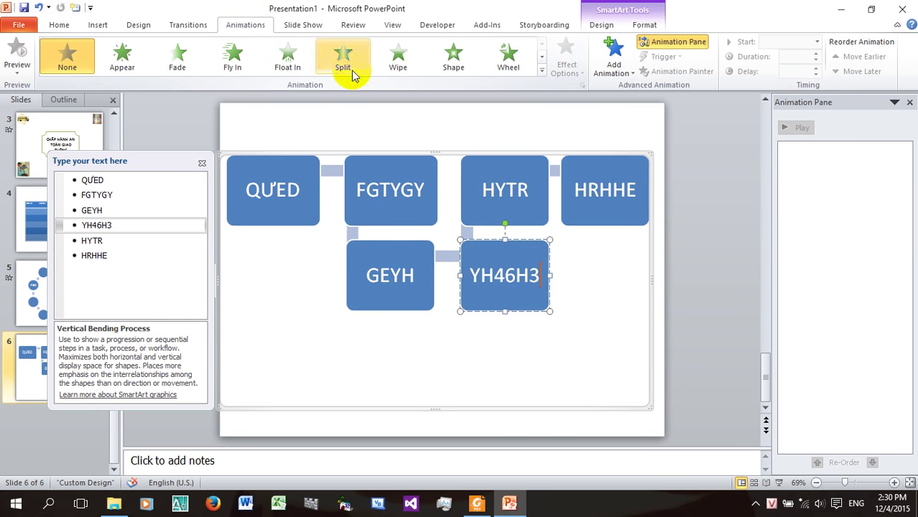
# Apply the Grow/Shrink emphasis effect to slide 6's SmartArt diagram from Add Animation
pyautogui.click(541, 72)
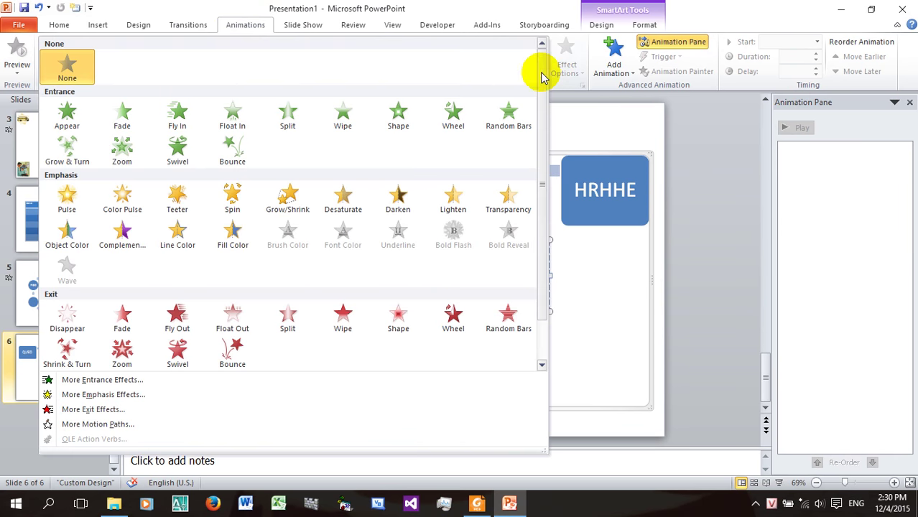
pyautogui.click(613, 72)
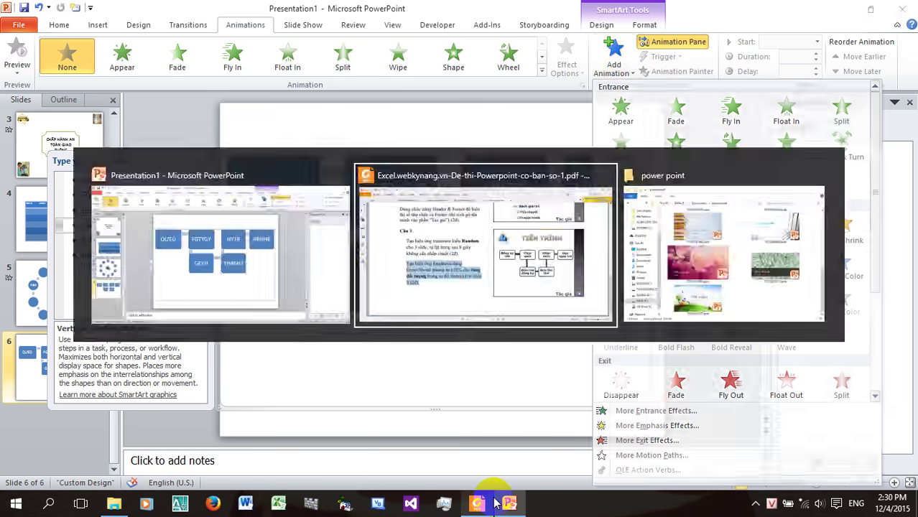
pyautogui.click(482, 501)
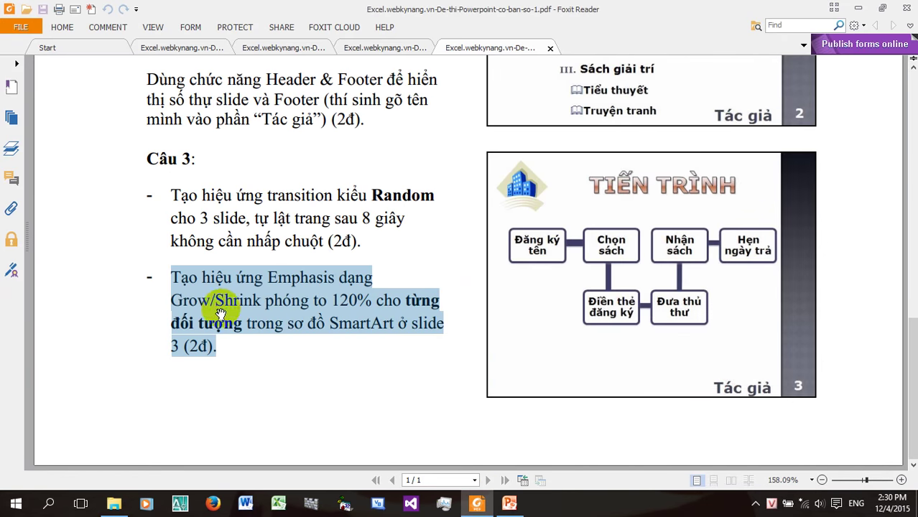
pyautogui.click(509, 503)
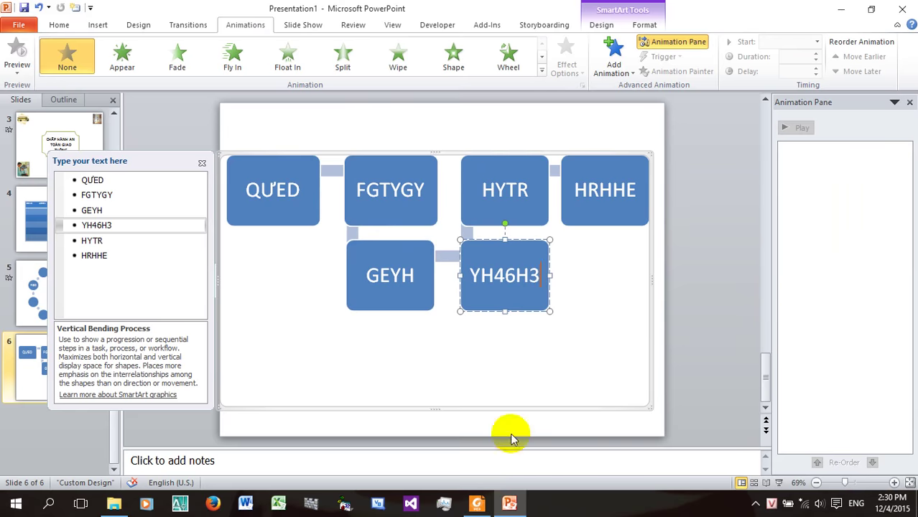
pyautogui.click(614, 58)
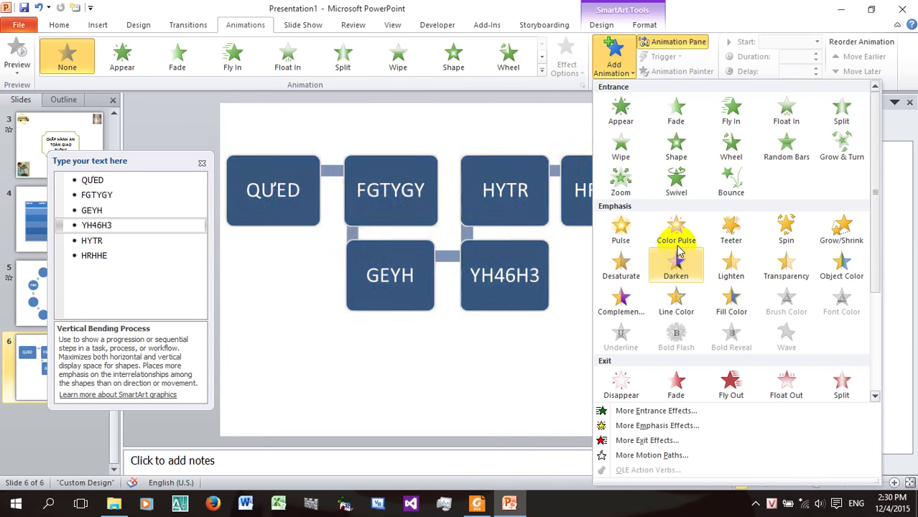
pyautogui.click(840, 231)
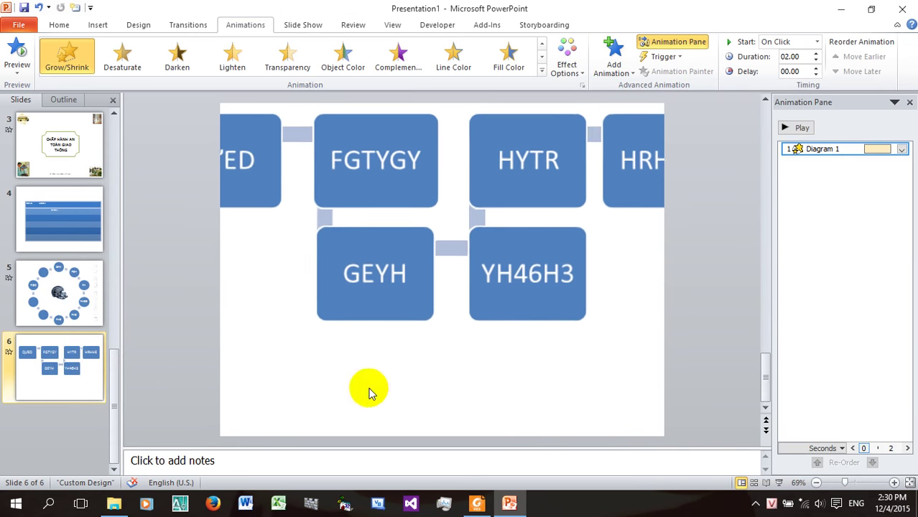
# Select the Diagram 1 animation and review its Effect Options, leaving Both, Larger, As One Object
pyautogui.click(476, 505)
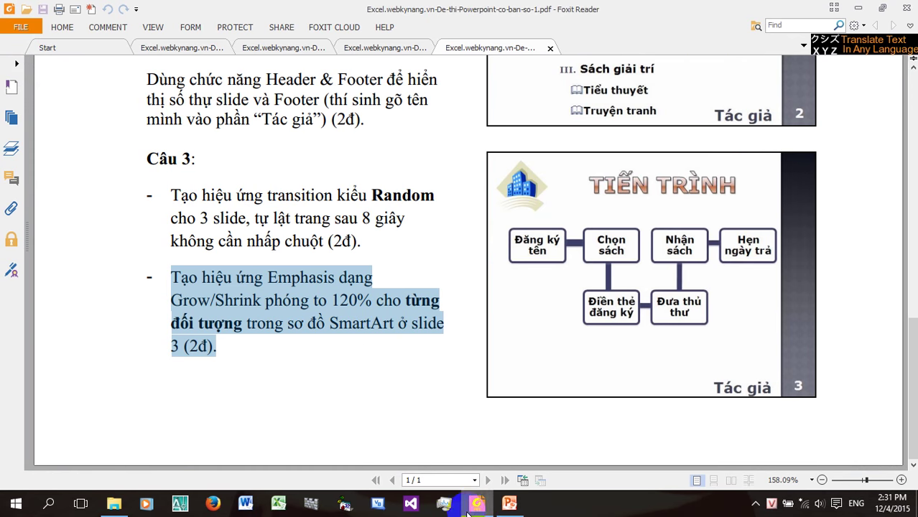
pyautogui.click(509, 506)
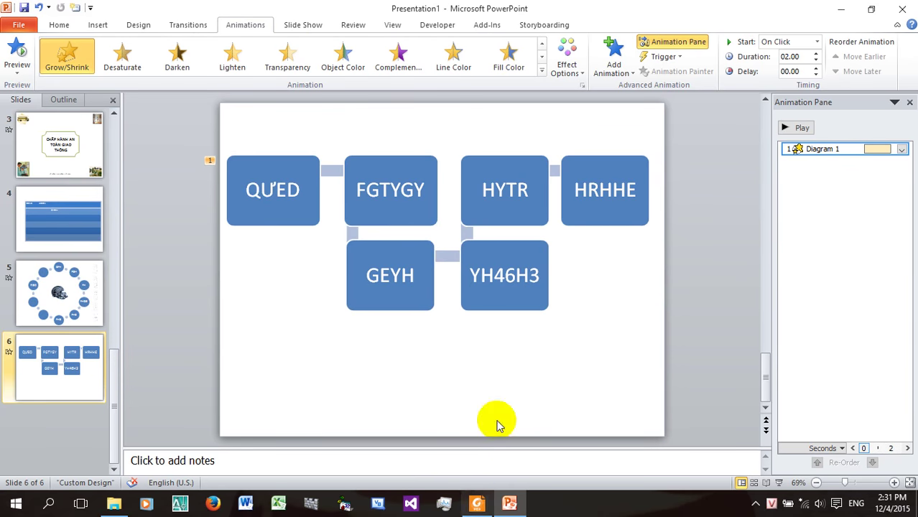
pyautogui.click(277, 191)
pyautogui.keyDown('ctrl'); pyautogui.click(412, 199); pyautogui.keyUp('ctrl')
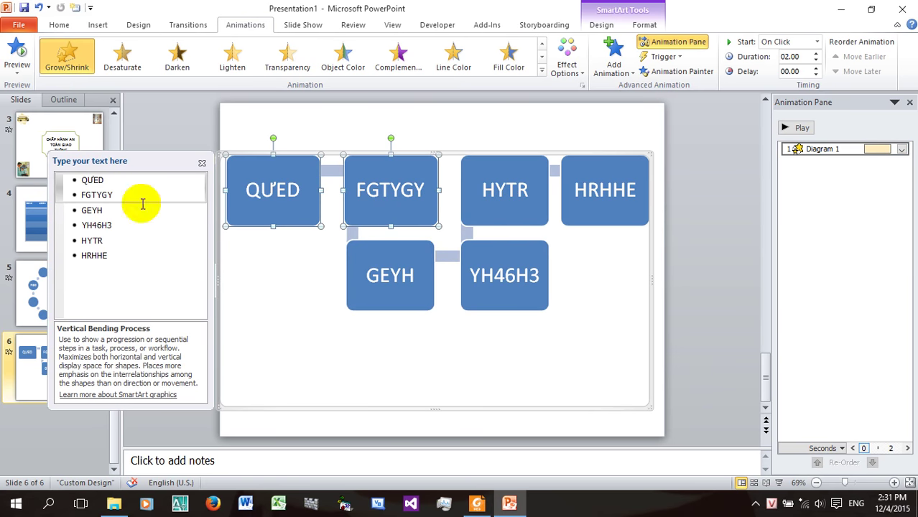
pyautogui.click(285, 279)
pyautogui.click(801, 149)
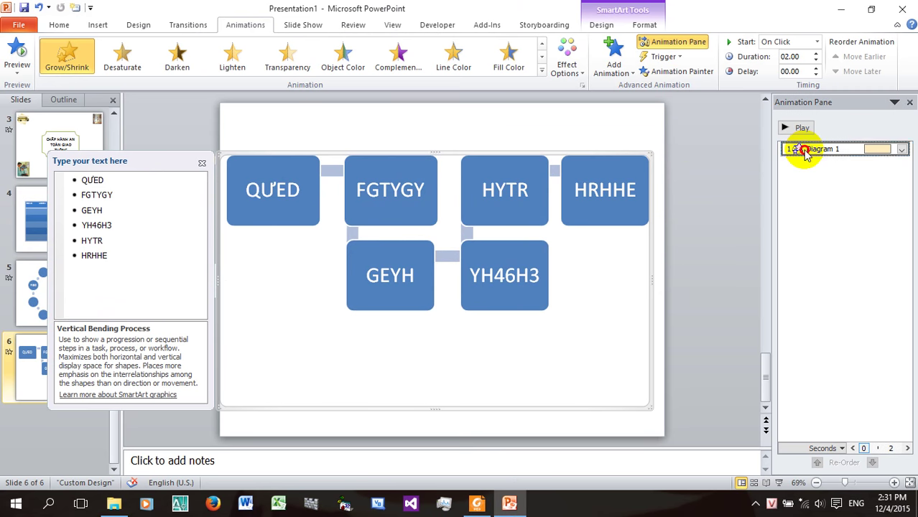
pyautogui.click(565, 59)
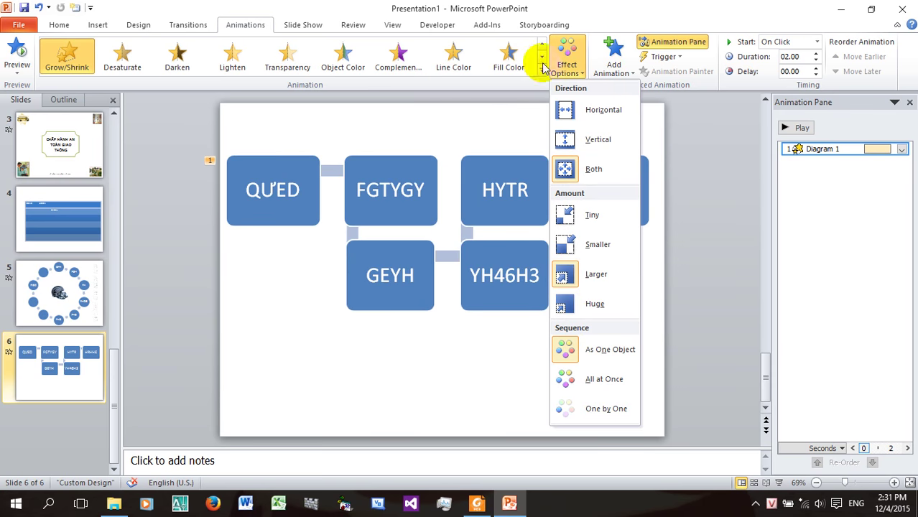
pyautogui.click(434, 210)
# Set Diagram 1's Grow/Shrink size to a custom 120% in the effect settings
pyautogui.click(404, 230)
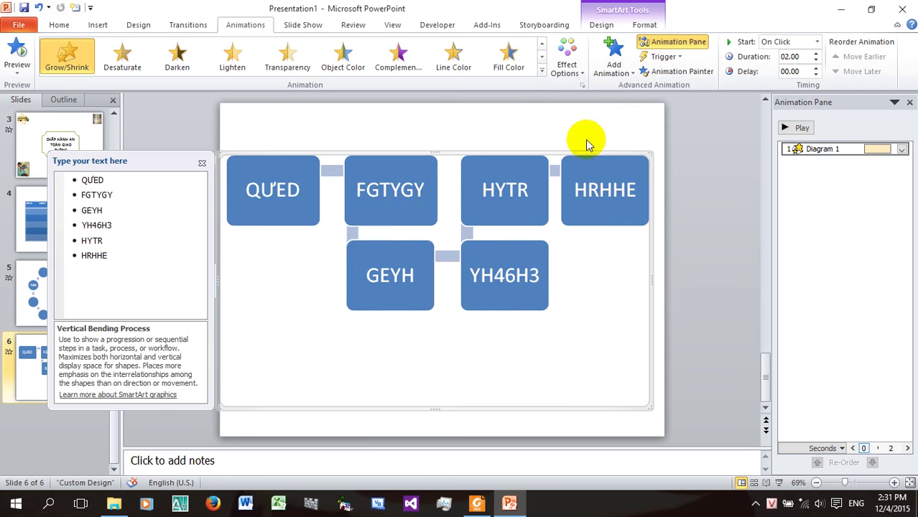
pyautogui.click(798, 149)
pyautogui.doubleClick(799, 148)
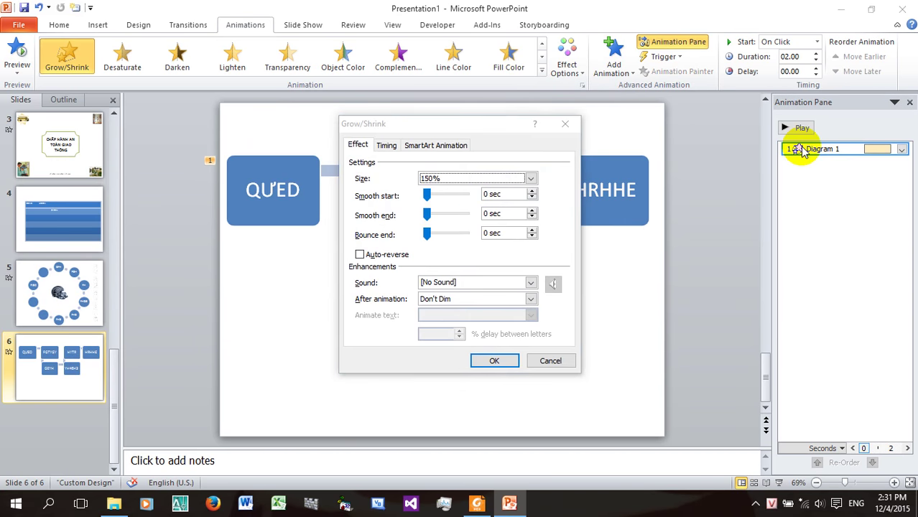
pyautogui.click(564, 124)
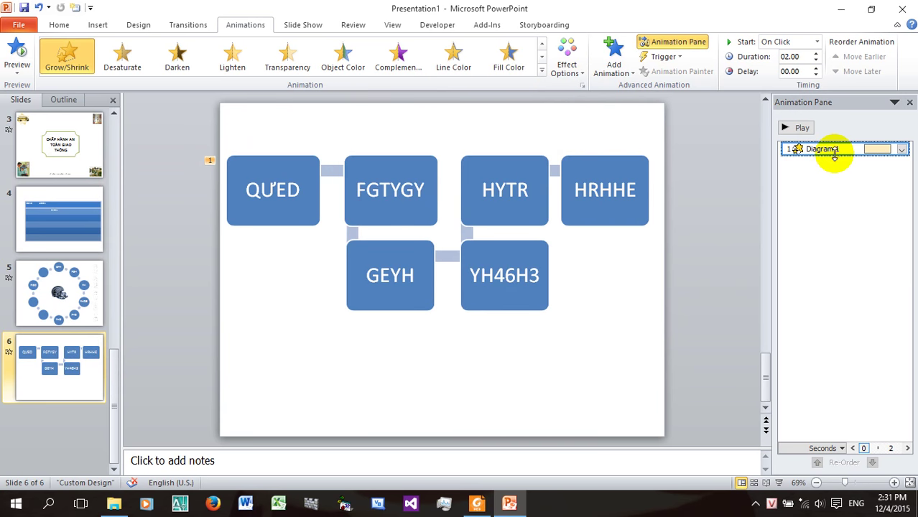
pyautogui.doubleClick(830, 148)
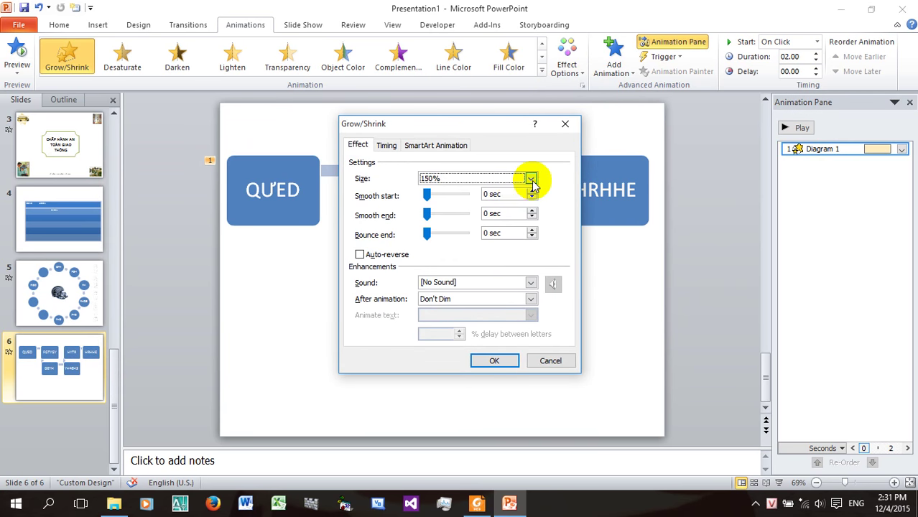
pyautogui.click(531, 179)
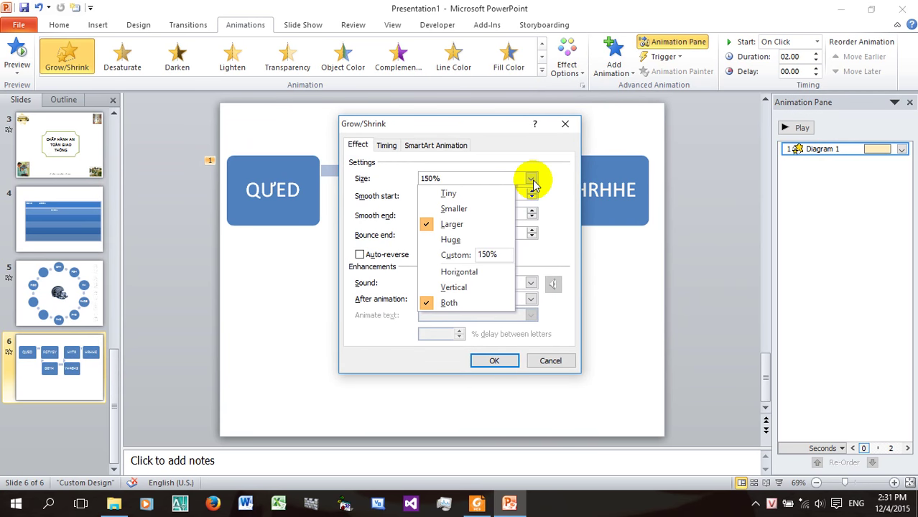
pyautogui.click(486, 255)
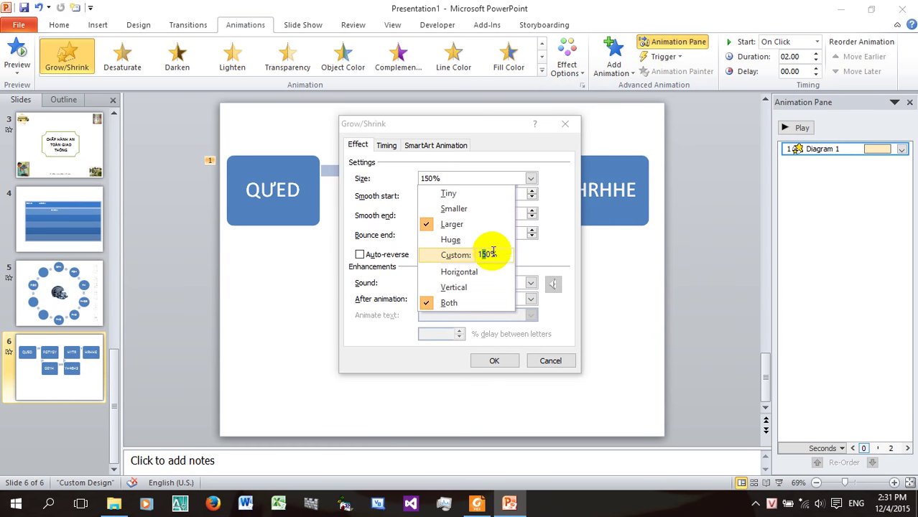
pyautogui.click(530, 253)
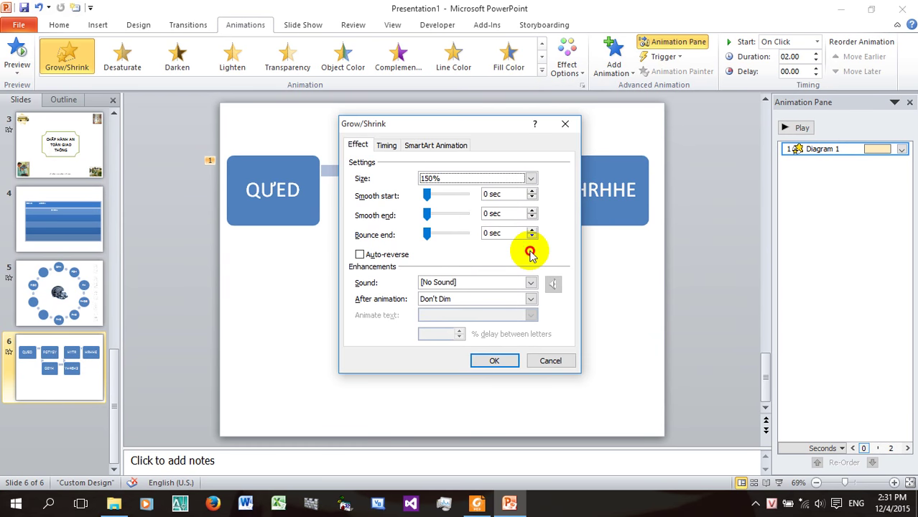
pyautogui.click(530, 178)
pyautogui.click(485, 259)
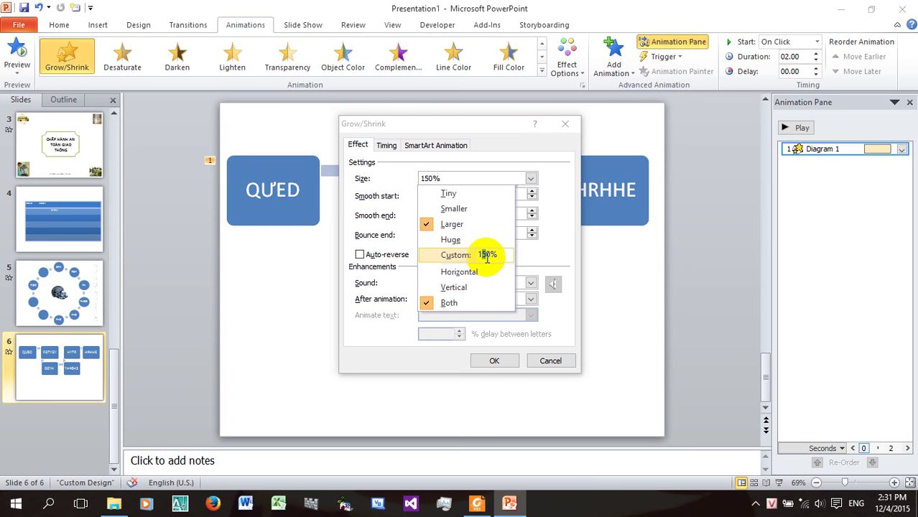
pyautogui.write('120')
pyautogui.press('Return')
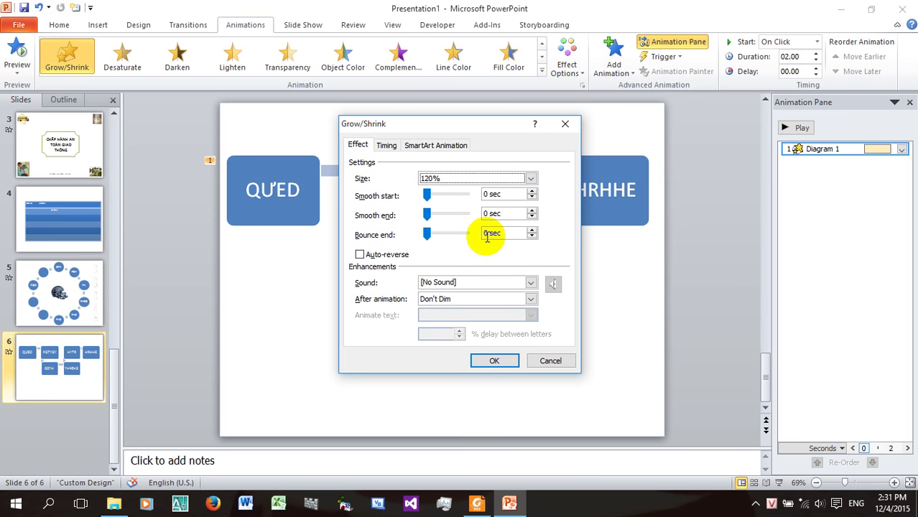
# Confirm the new Grow/Shrink settings and glance at the exam PDF before returning
pyautogui.click(494, 362)
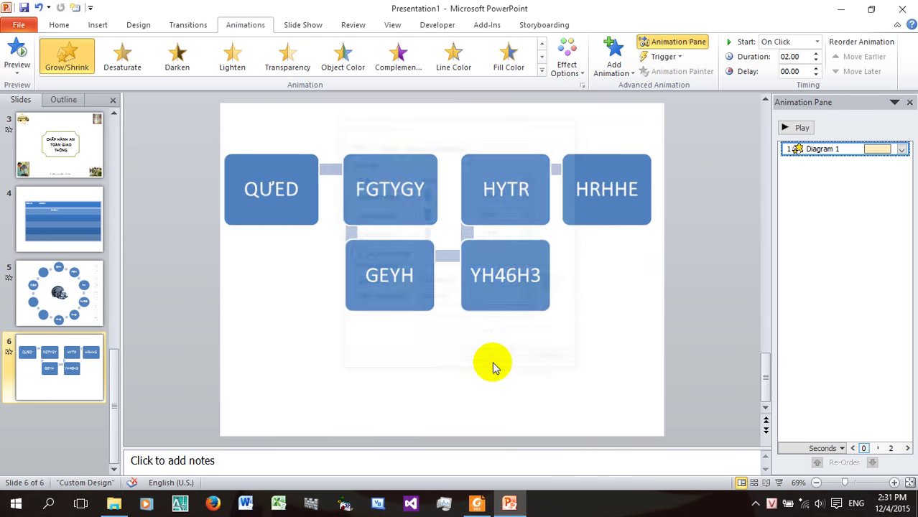
pyautogui.click(485, 507)
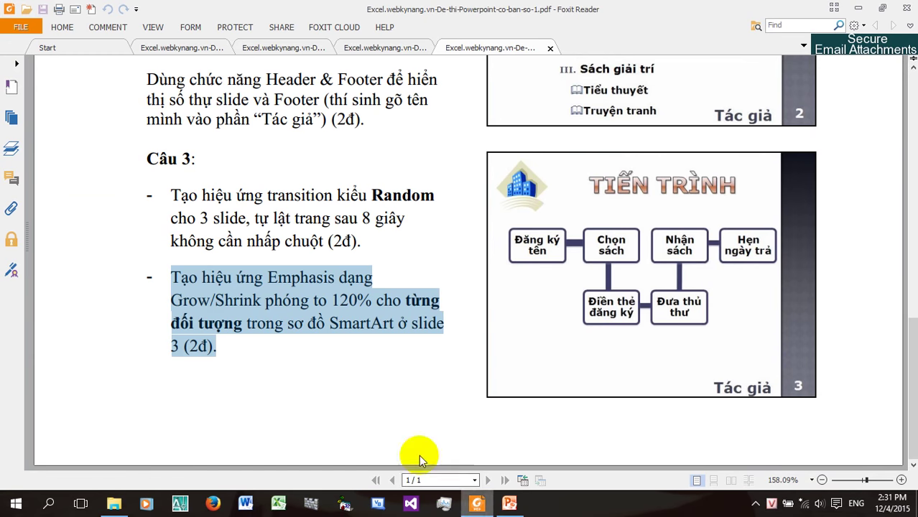
pyautogui.click(509, 505)
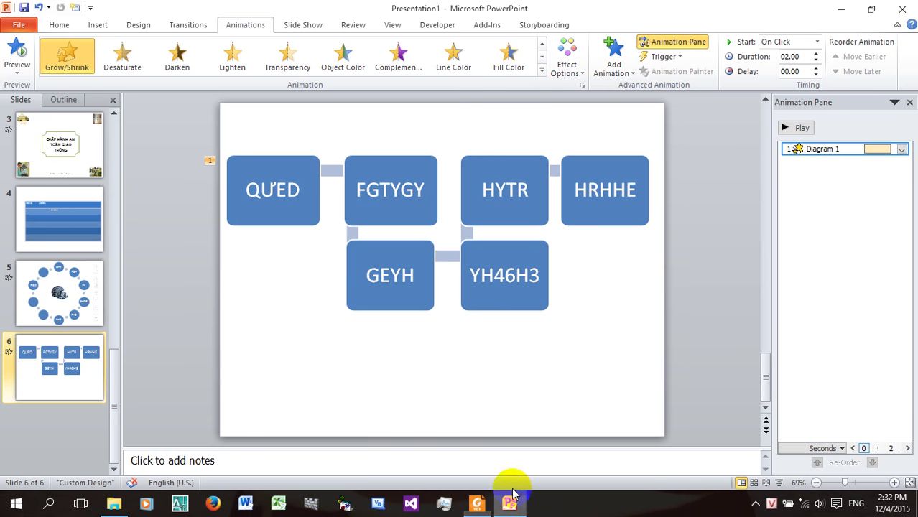
# Set the diagram's Grow/Shrink to One by One at 00.25 seconds and preview it
pyautogui.click(544, 232)
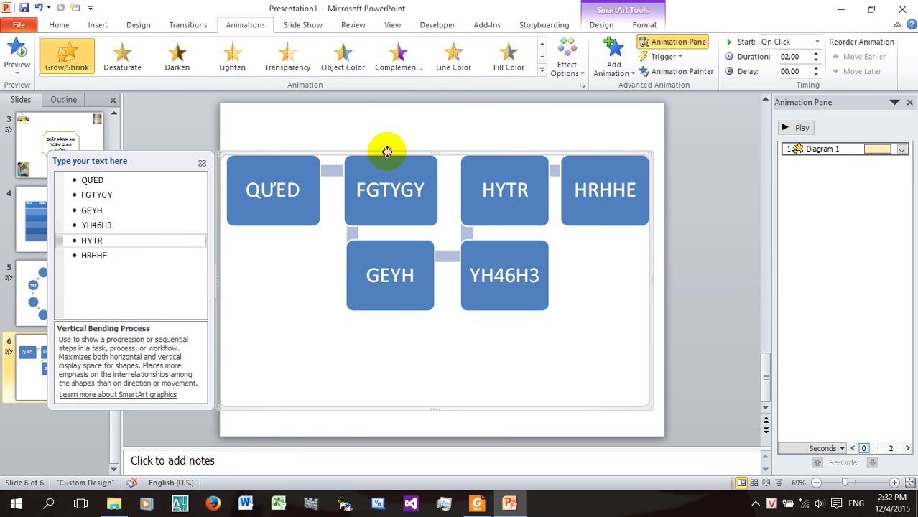
pyautogui.click(579, 73)
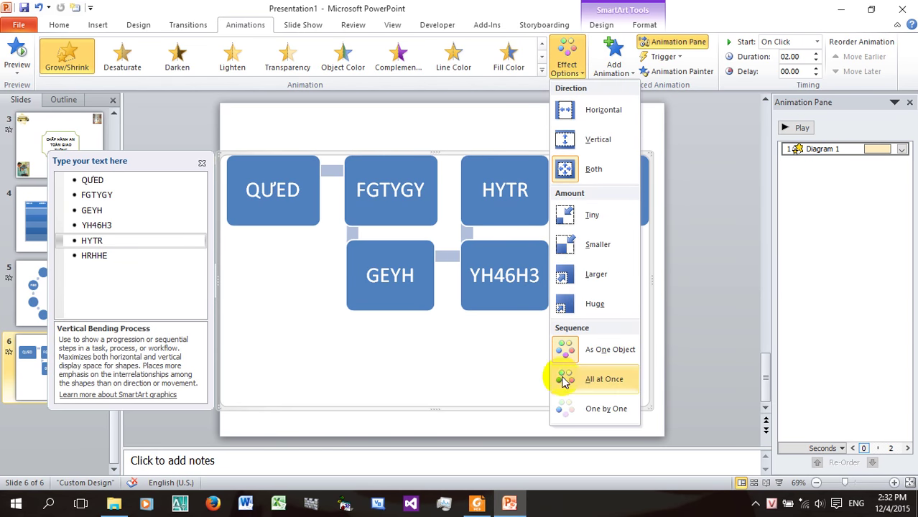
pyautogui.click(575, 409)
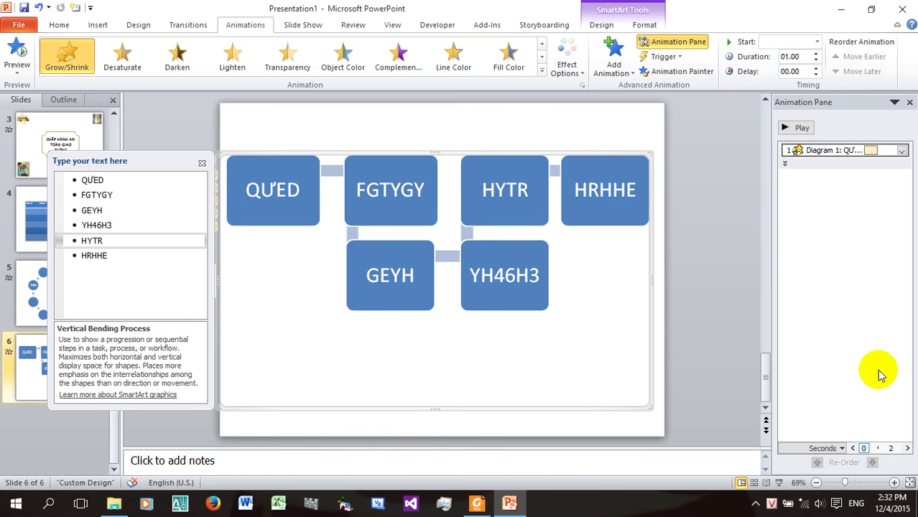
pyautogui.click(789, 57)
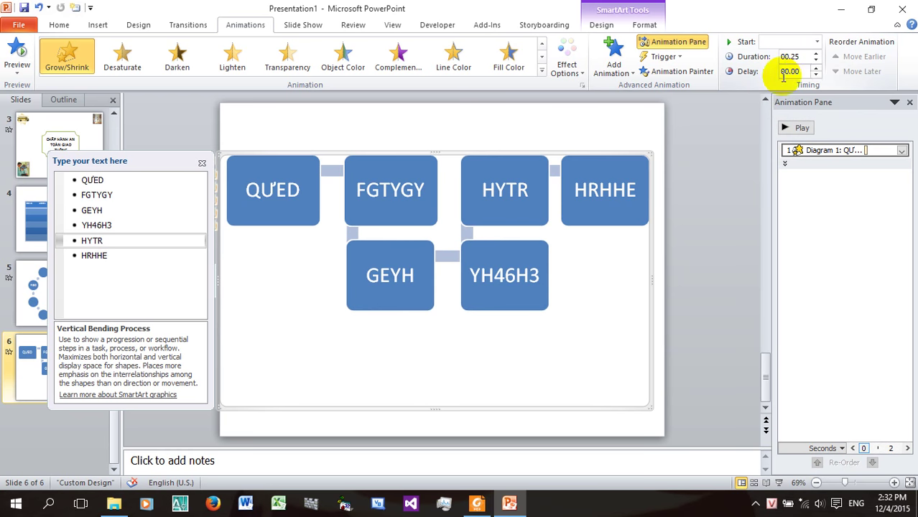
pyautogui.click(790, 129)
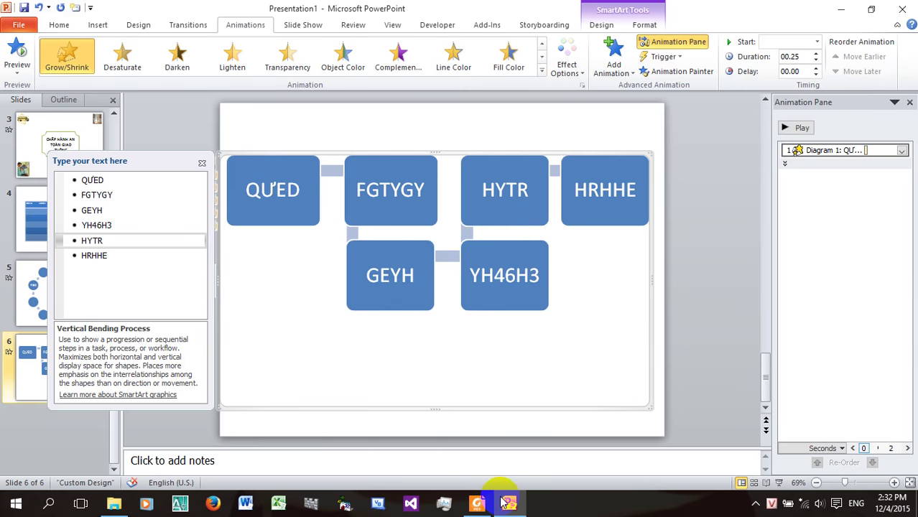
# Scroll up through the exam PDF's Câu 1 and Câu 2 tasks, then return to PowerPoint
pyautogui.click(478, 503)
pyautogui.click(401, 375)
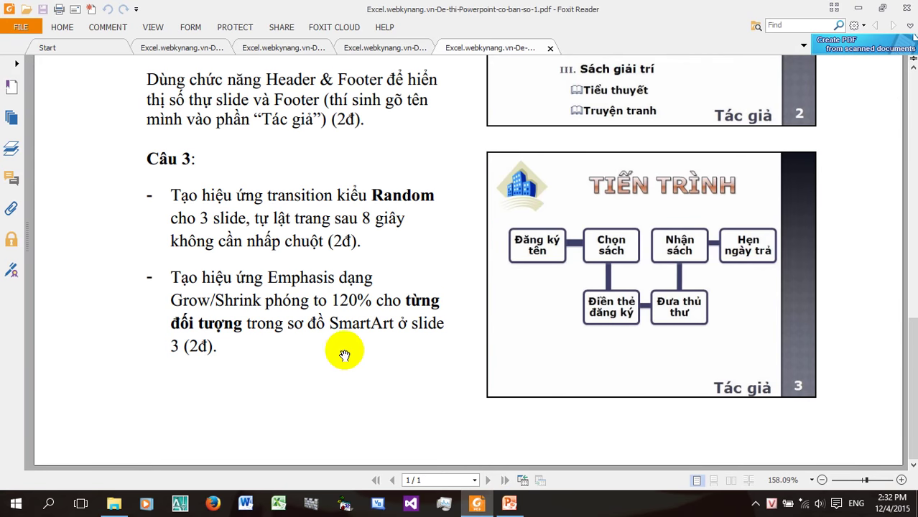
pyautogui.scroll(1, 229, 260)
pyautogui.scroll(2, 229, 260)
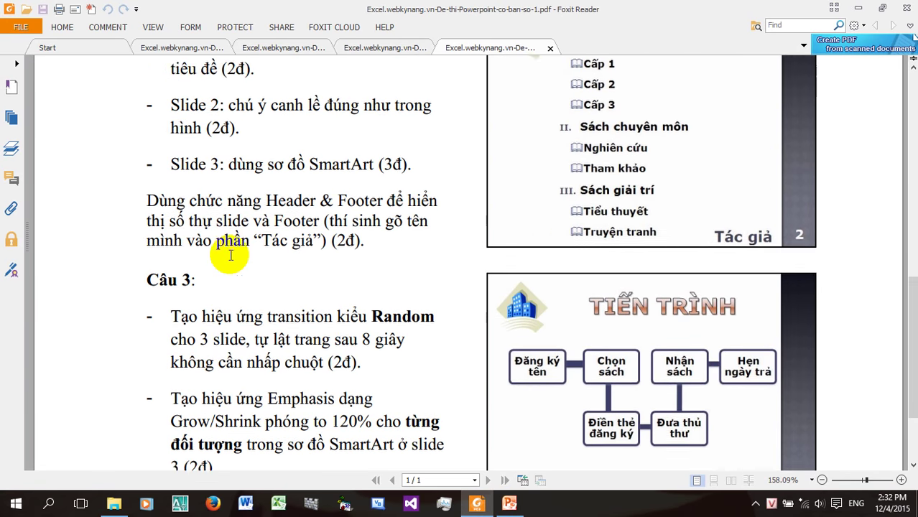
pyautogui.scroll(2, 227, 256)
pyautogui.scroll(1, 224, 251)
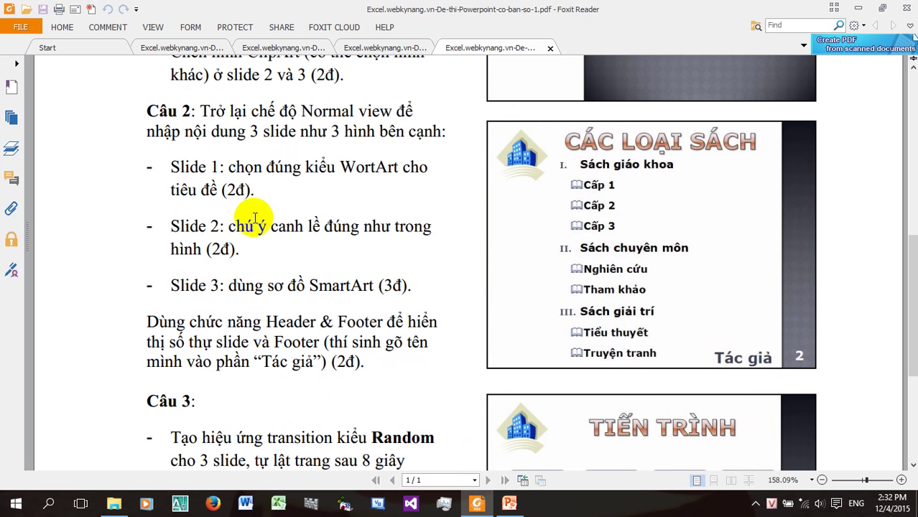
pyautogui.scroll(3, 257, 214)
pyautogui.scroll(1, 256, 213)
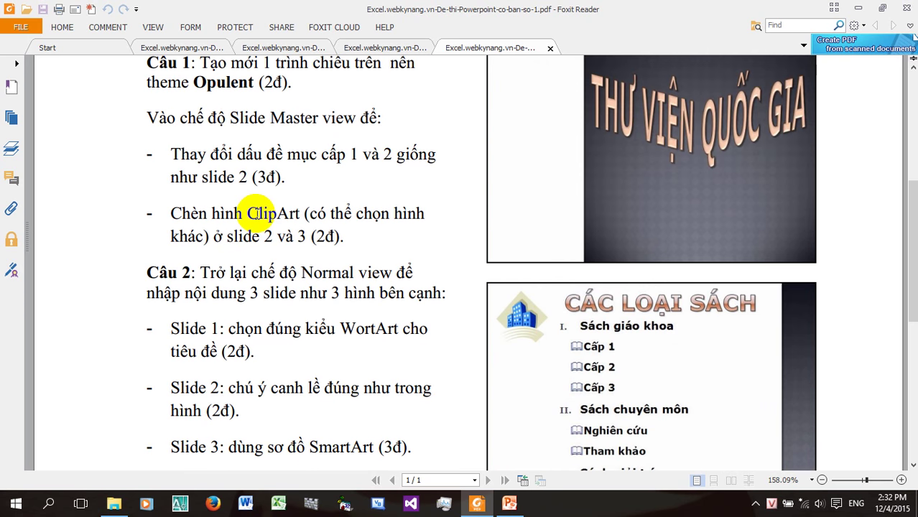
pyautogui.scroll(1, 256, 214)
pyautogui.scroll(1, 250, 213)
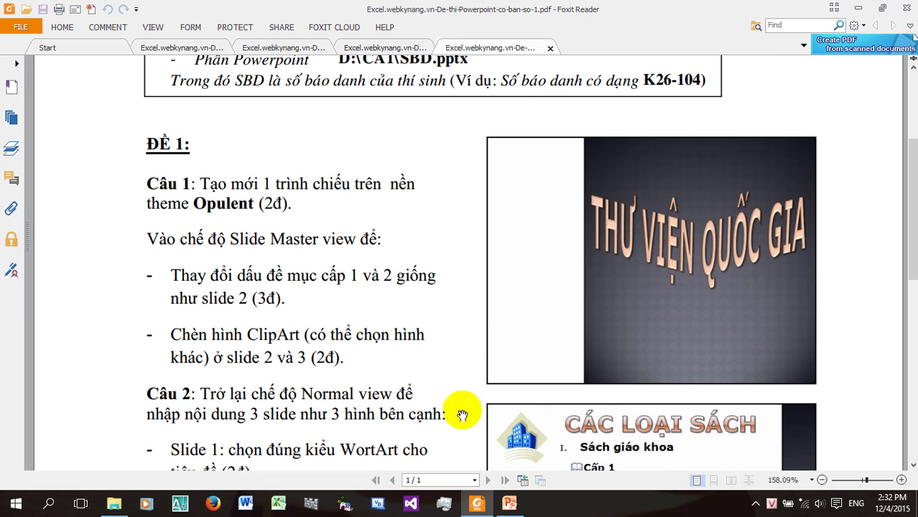
pyautogui.click(509, 503)
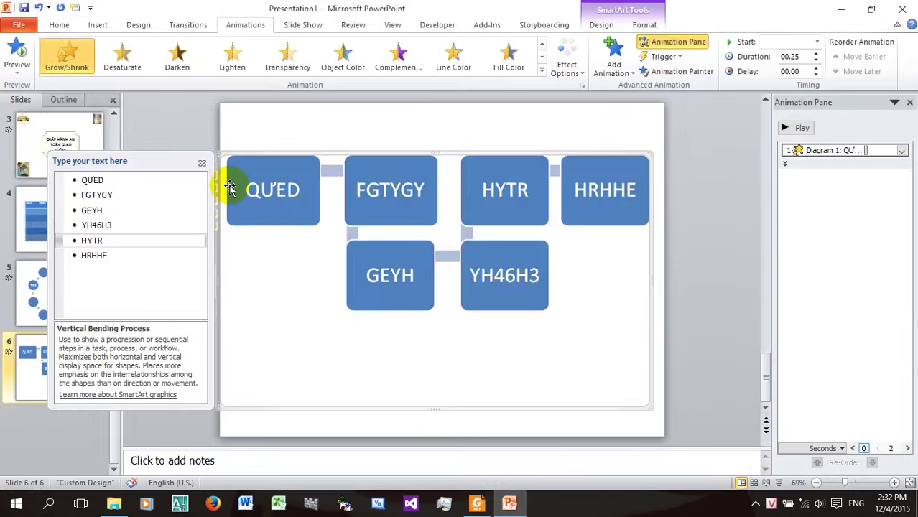
# Look through the Home, Design and Insert ribbon tabs
pyautogui.click(56, 27)
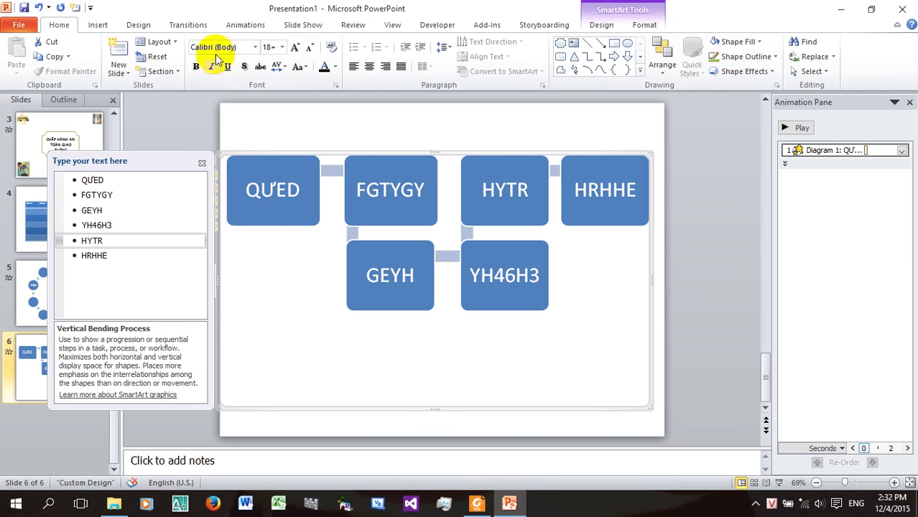
pyautogui.click(129, 27)
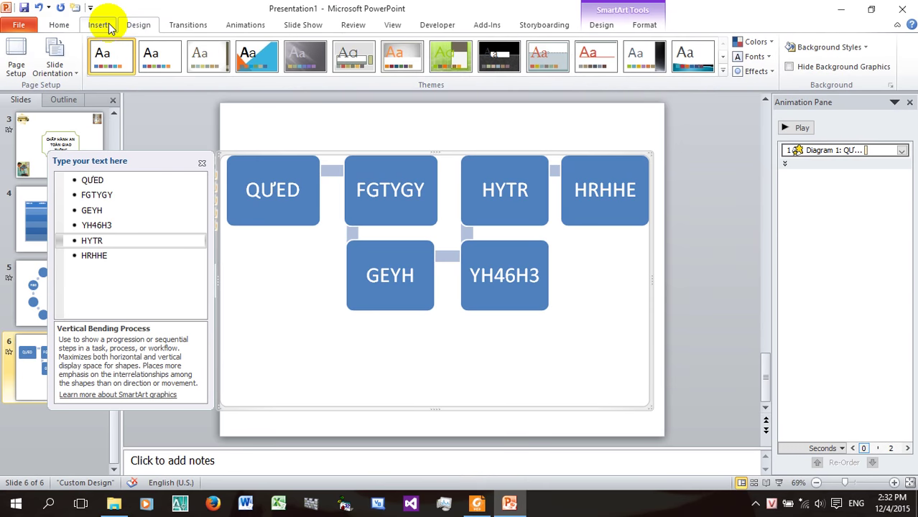
pyautogui.click(108, 26)
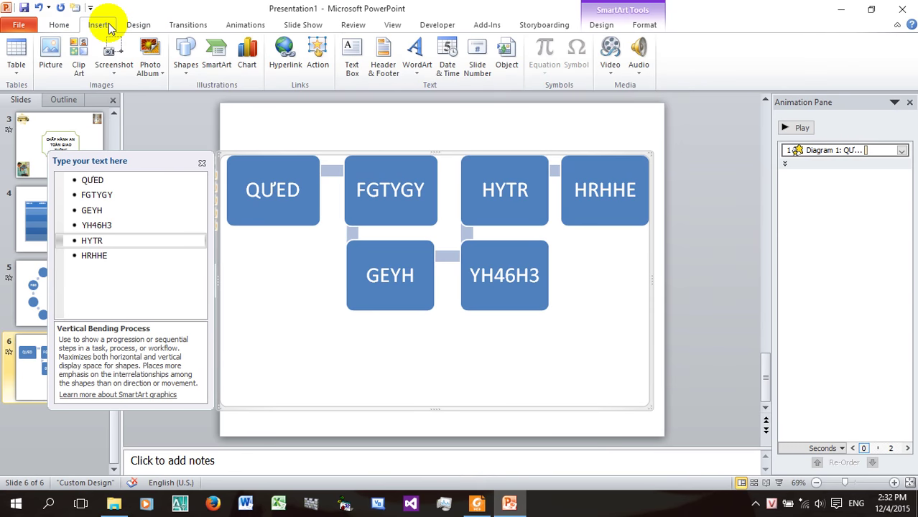
pyautogui.click(71, 26)
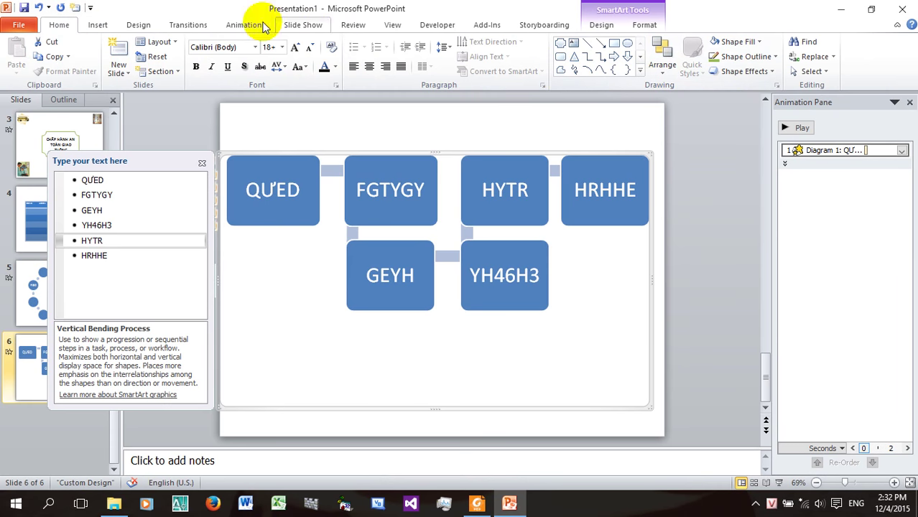
pyautogui.click(89, 27)
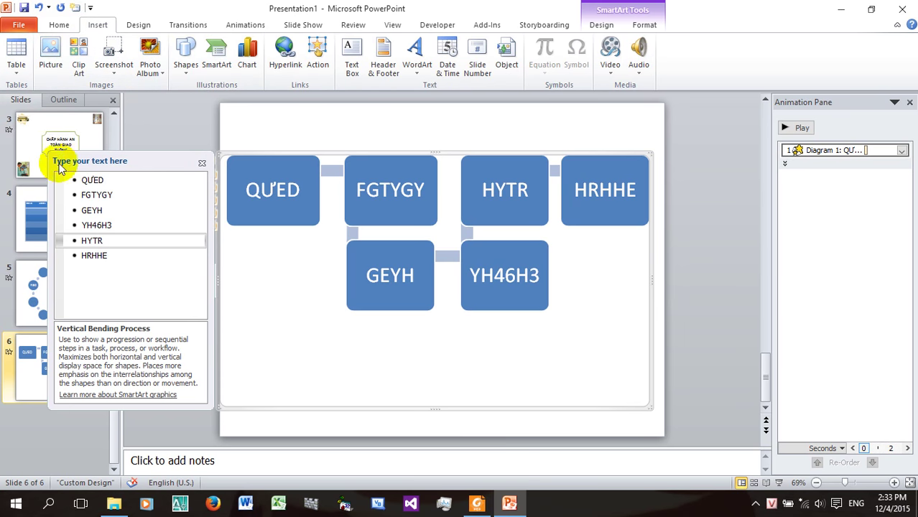
# Review slides 3–5, including slide 4's DVDCX table cell, then scroll back toward slide 2
pyautogui.click(45, 179)
pyautogui.click(59, 223)
pyautogui.click(69, 281)
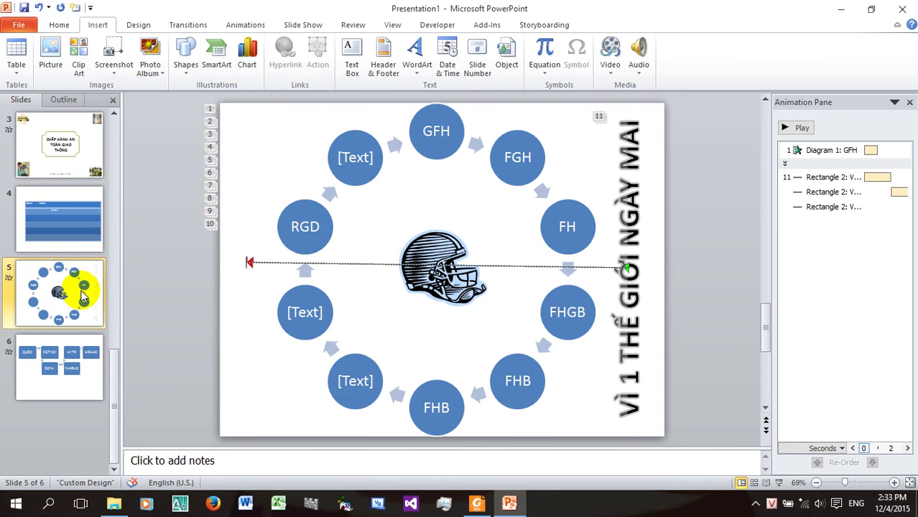
pyautogui.click(90, 209)
pyautogui.click(430, 222)
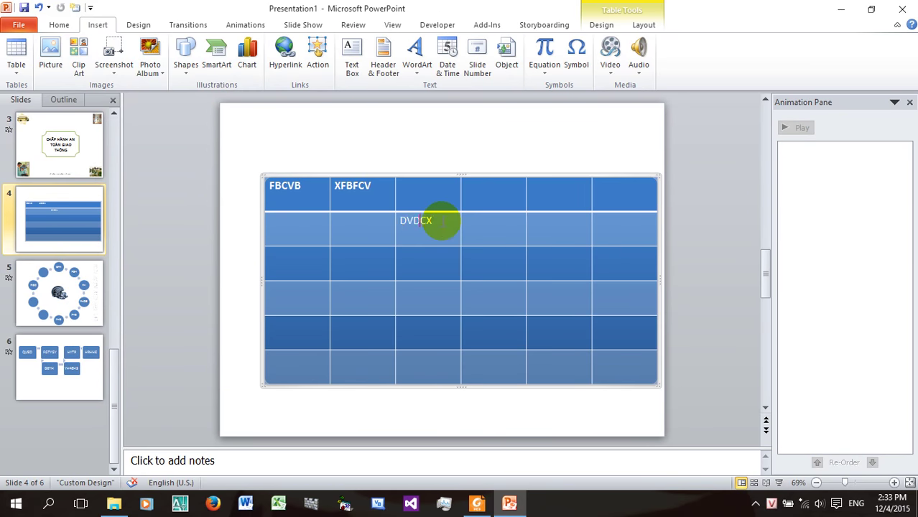
pyautogui.moveTo(442, 223); pyautogui.dragTo(429, 219)
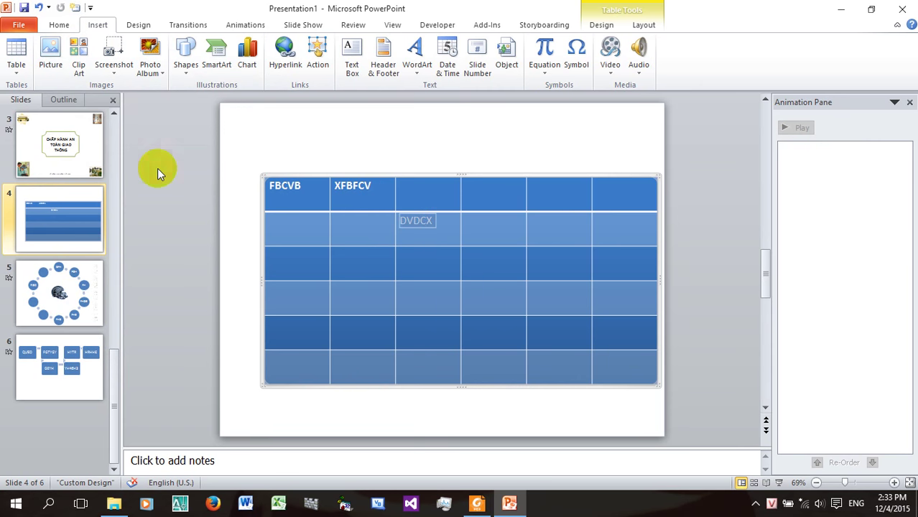
pyautogui.click(58, 147)
pyautogui.scroll(1, 56, 173)
# Select '27.700 km' on slide 2 and start inserting a hyperlink
pyautogui.click(66, 156)
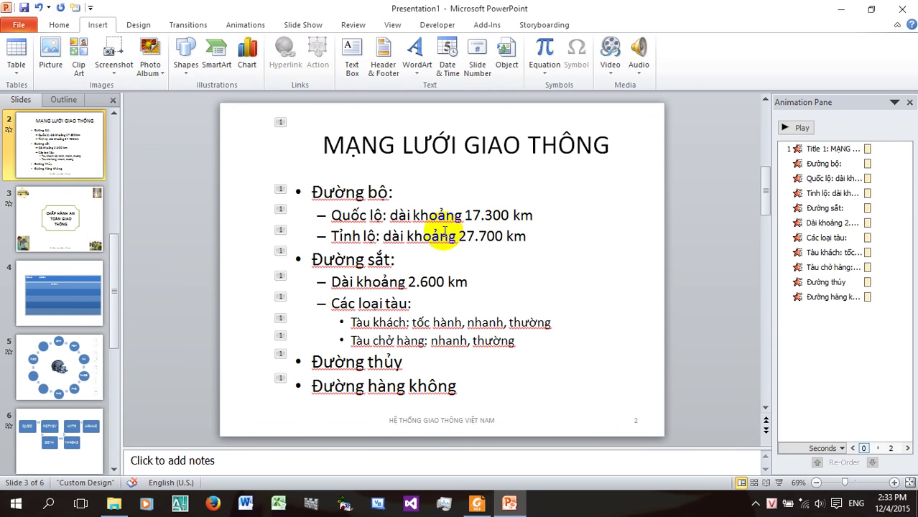
pyautogui.moveTo(528, 236); pyautogui.dragTo(459, 235)
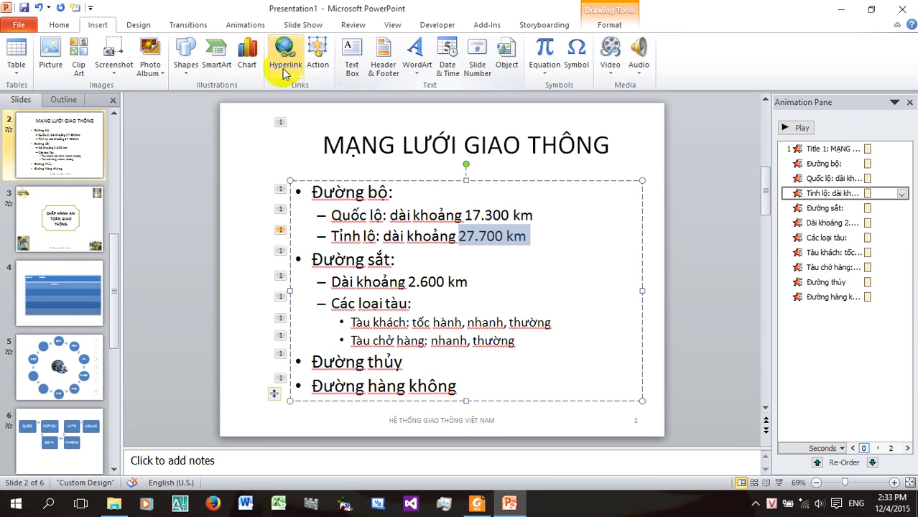
pyautogui.click(284, 54)
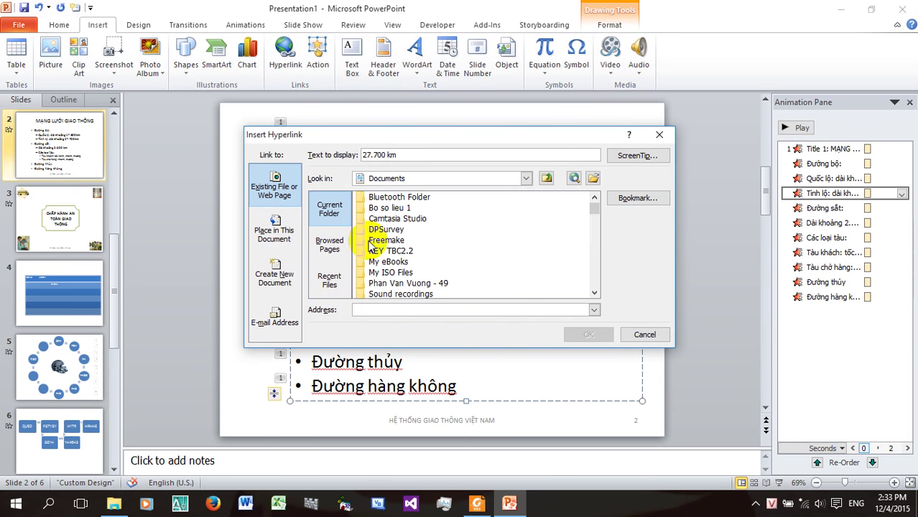
pyautogui.scroll(-3, 388, 215)
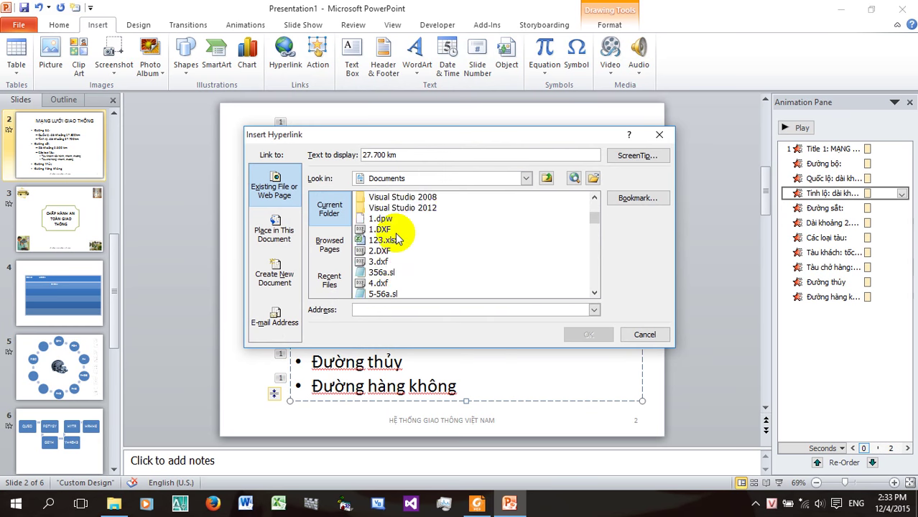
pyautogui.scroll(-1, 389, 231)
pyautogui.scroll(-2, 392, 244)
pyautogui.scroll(-3, 388, 237)
pyautogui.scroll(-4, 375, 230)
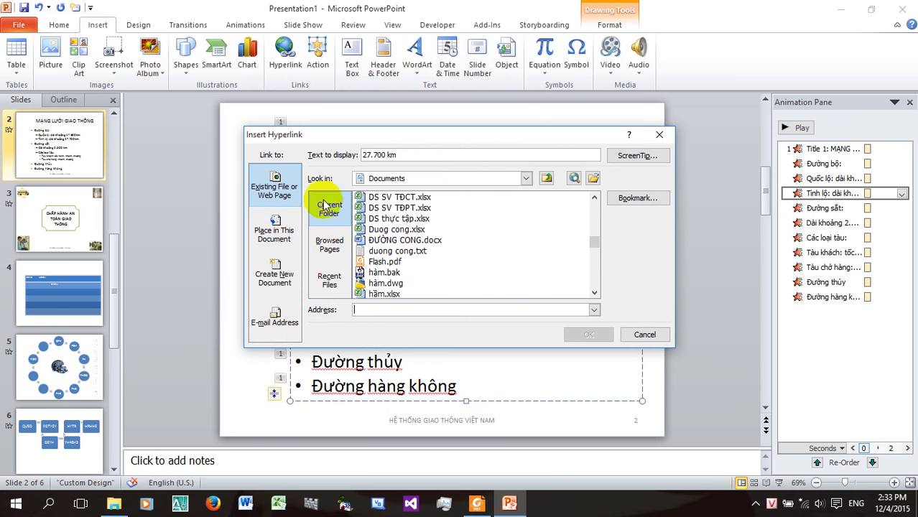
# Browse to the Pictures folder and link the text to bản đồ.JPG
pyautogui.click(400, 178)
pyautogui.scroll(-1, 407, 256)
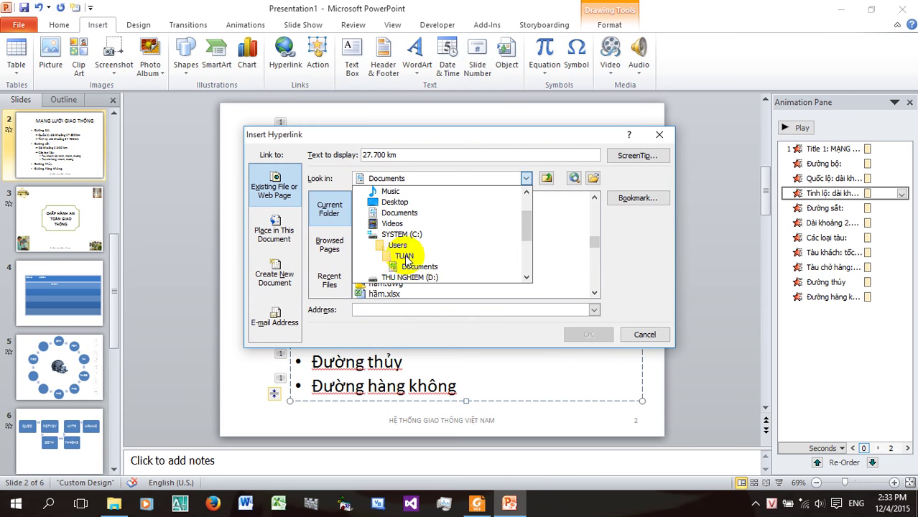
pyautogui.click(403, 257)
pyautogui.scroll(-1, 389, 244)
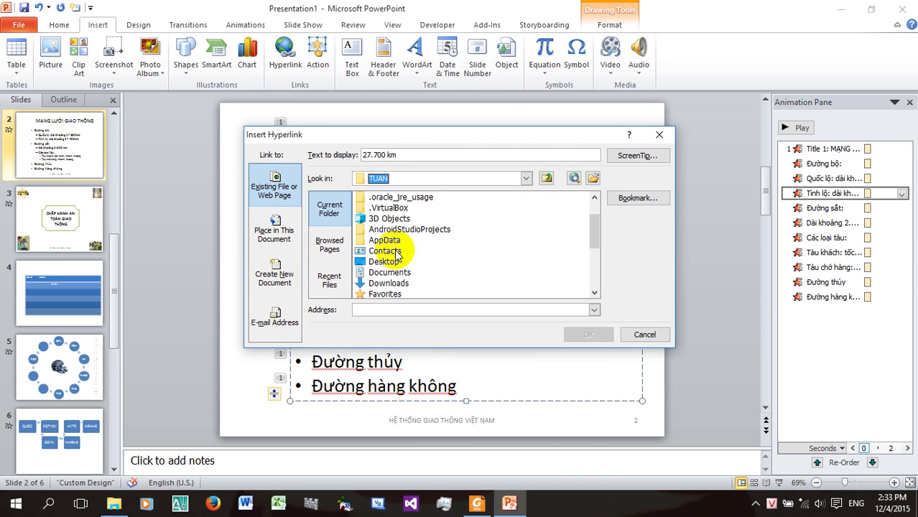
pyautogui.scroll(-1, 397, 272)
pyautogui.scroll(-1, 381, 290)
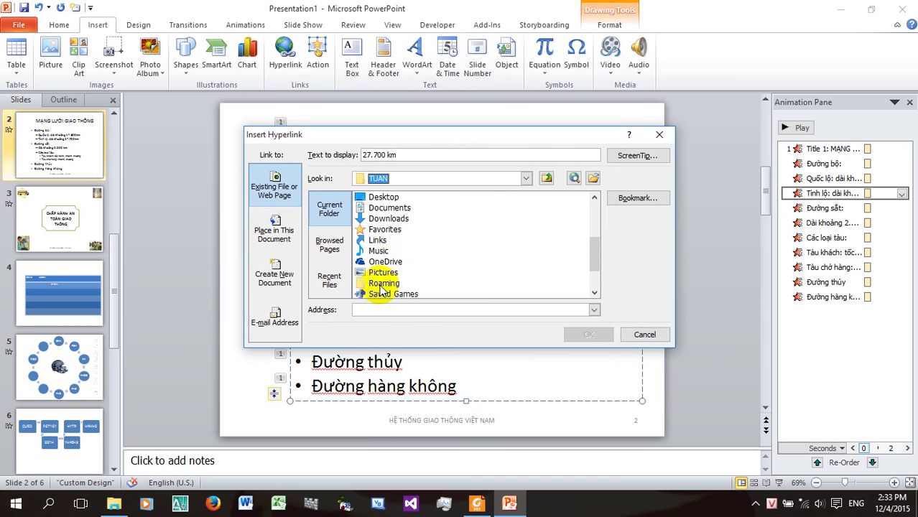
pyautogui.doubleClick(384, 275)
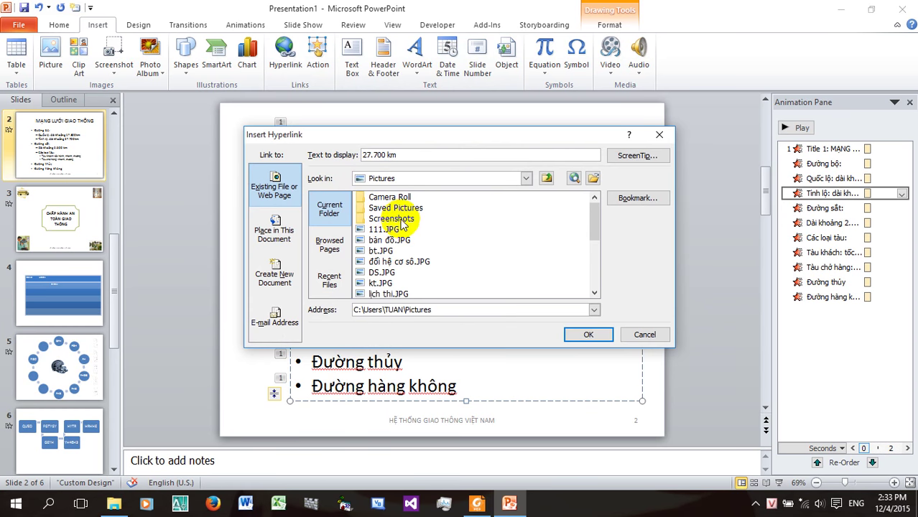
pyautogui.scroll(-5, 401, 225)
pyautogui.scroll(3, 401, 225)
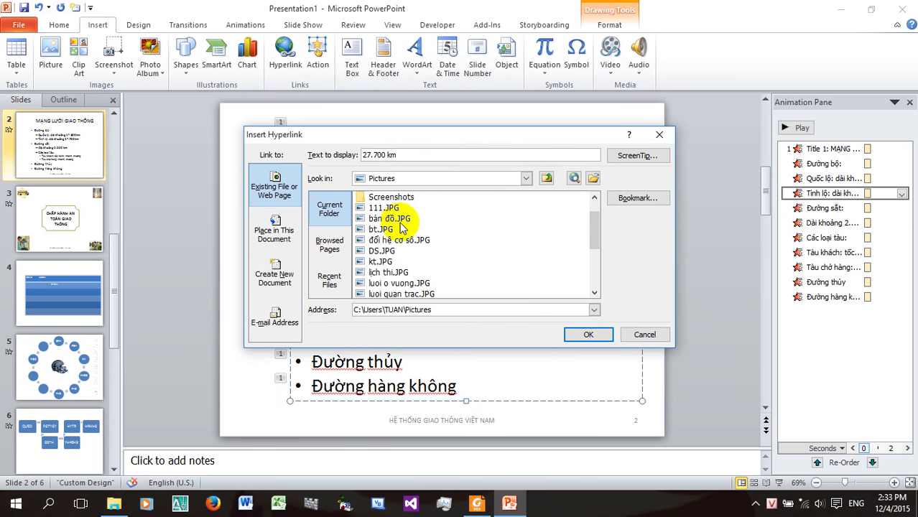
pyautogui.doubleClick(396, 218)
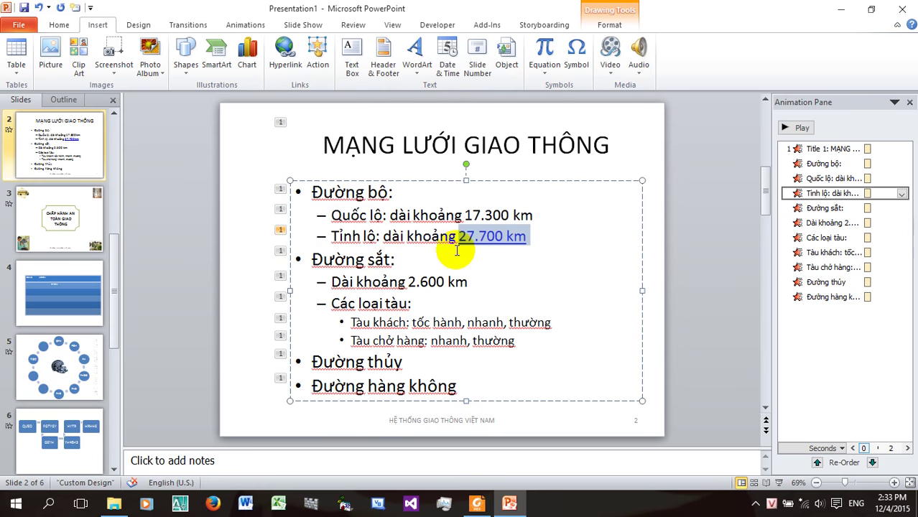
# Test slide 2's link and animations in the slide show, twice
pyautogui.click(781, 483)
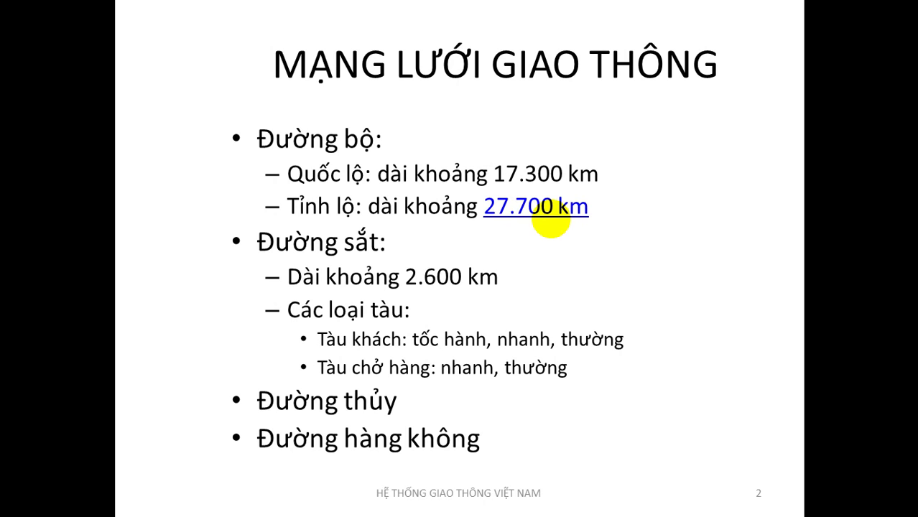
pyautogui.click(533, 208)
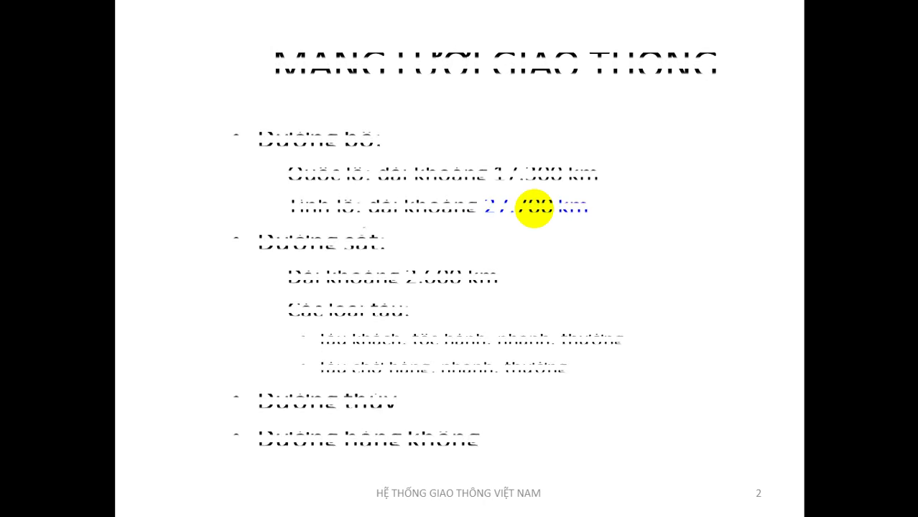
pyautogui.press('Escape')
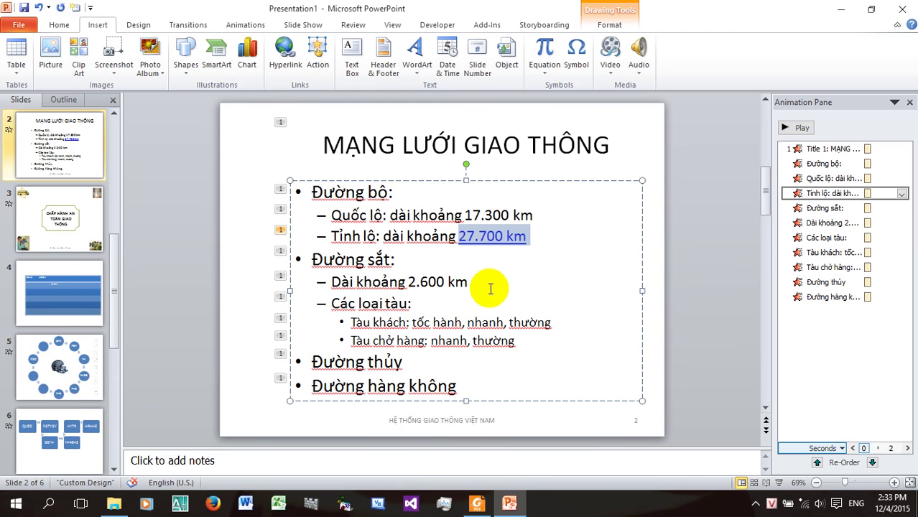
pyautogui.click(779, 484)
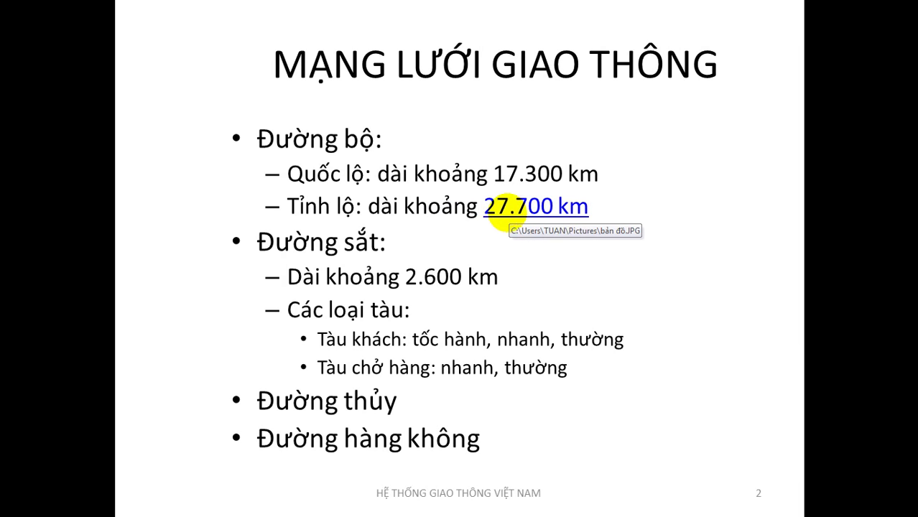
pyautogui.press('space')
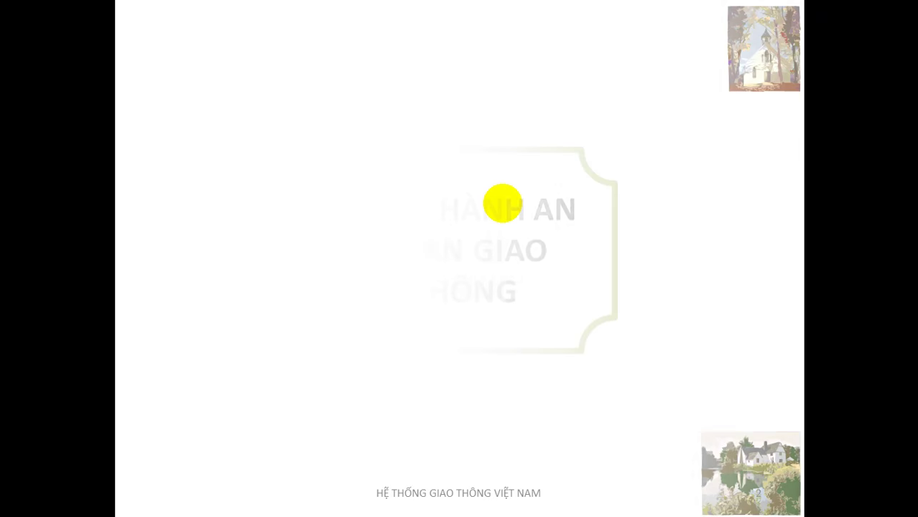
pyautogui.press('Escape')
# Delete the title animation and then all remaining animations on slide 2
pyautogui.click(55, 153)
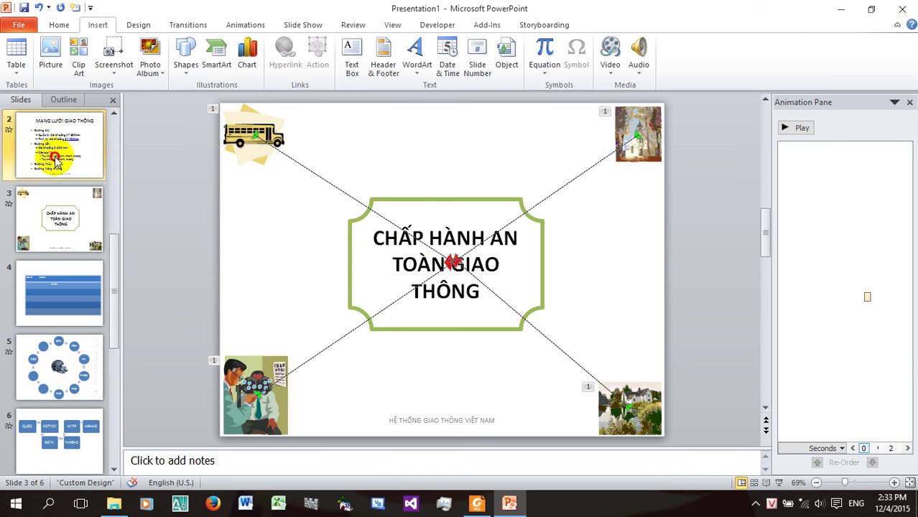
pyautogui.click(502, 241)
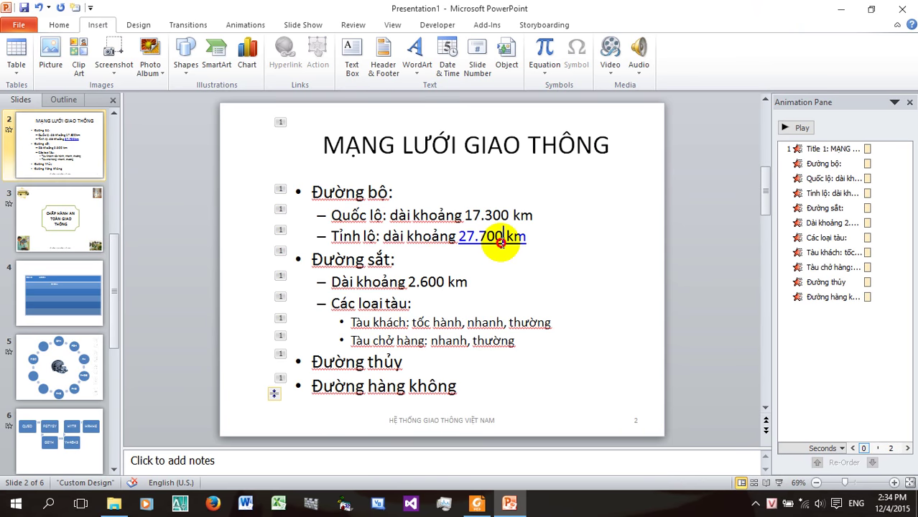
pyautogui.doubleClick(503, 243)
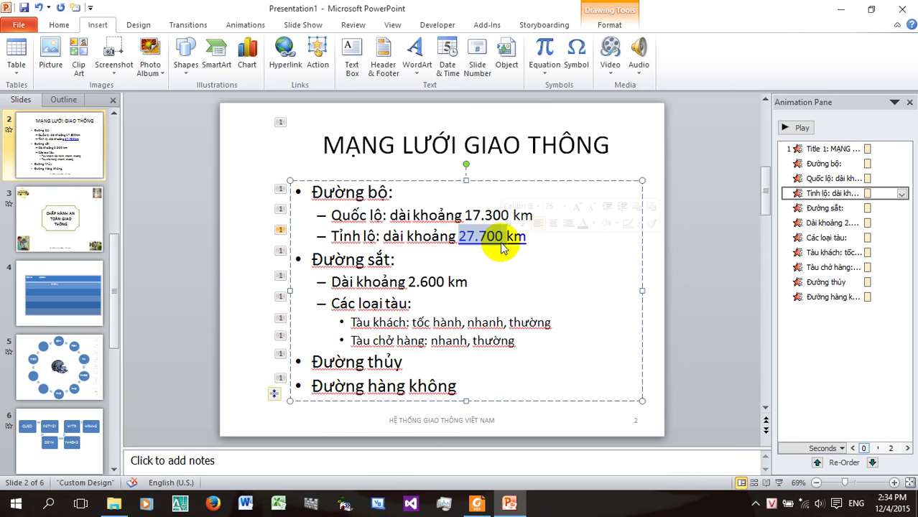
pyautogui.click(503, 243)
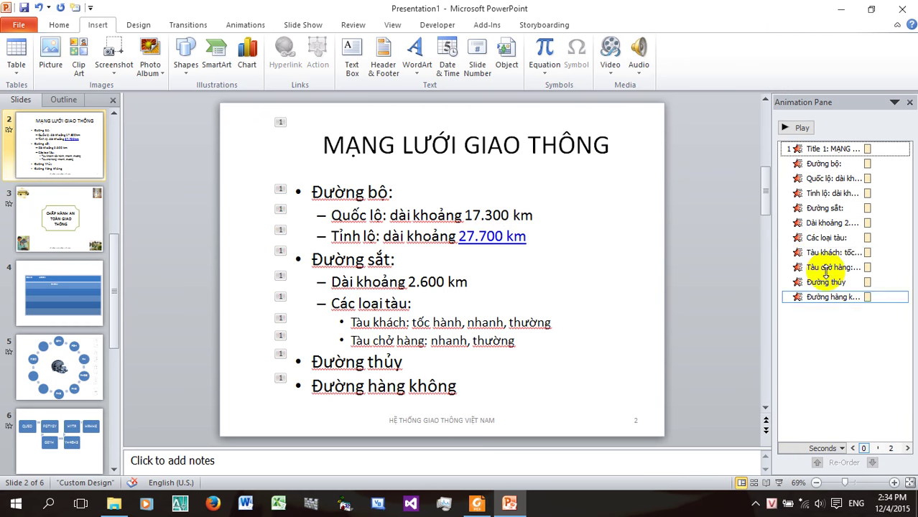
pyautogui.click(810, 149)
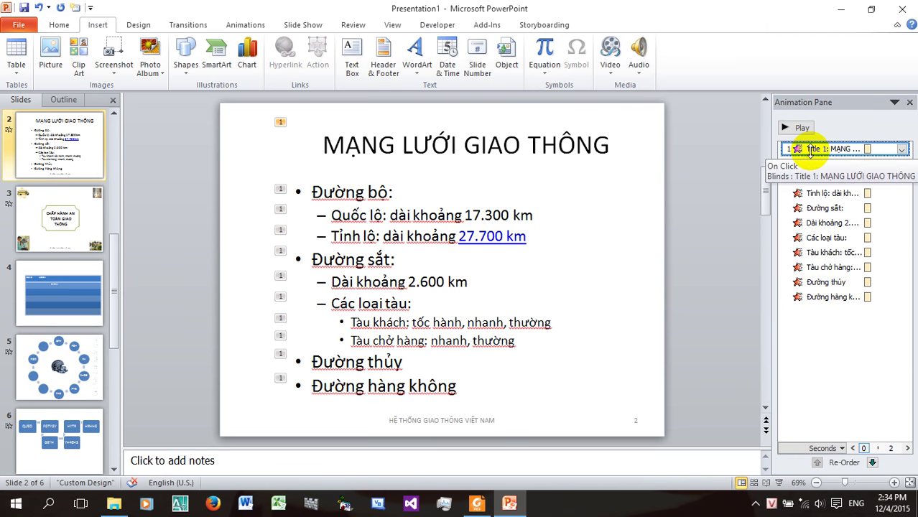
pyautogui.press('Delete')
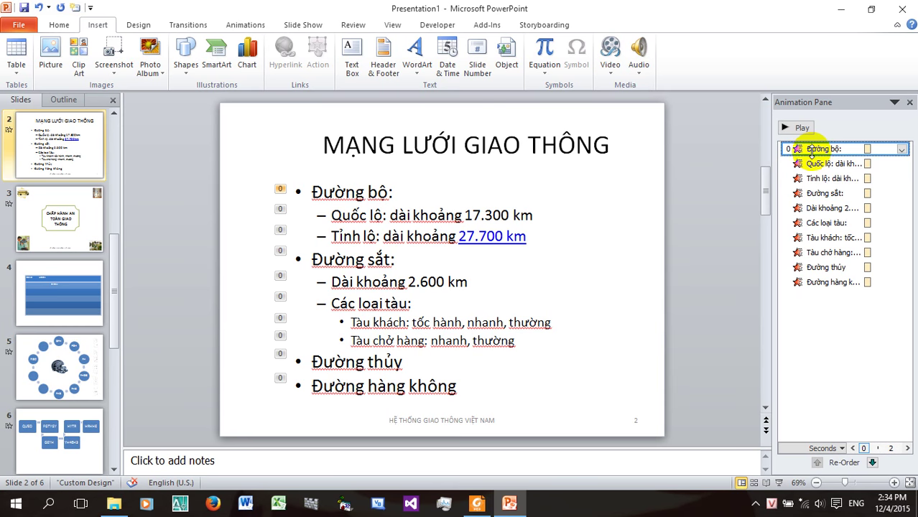
pyautogui.hotkey('ctrl', 'a')
pyautogui.press('Delete')
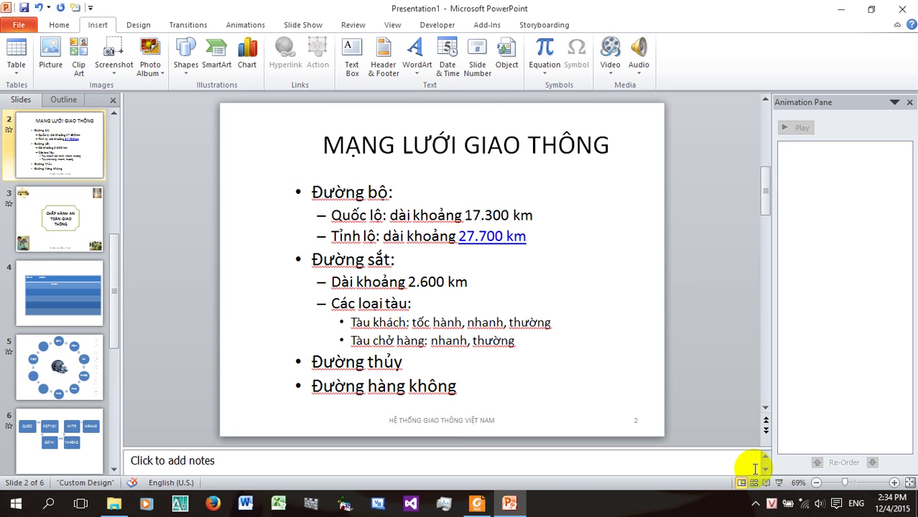
# Re-run the show to confirm slide 2 has no animations, then bring up slide 1
pyautogui.click(779, 482)
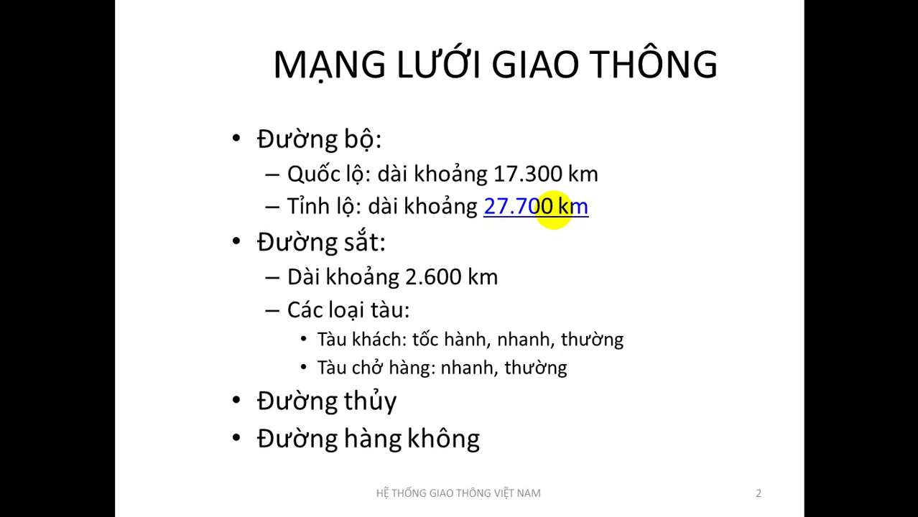
pyautogui.click(547, 212)
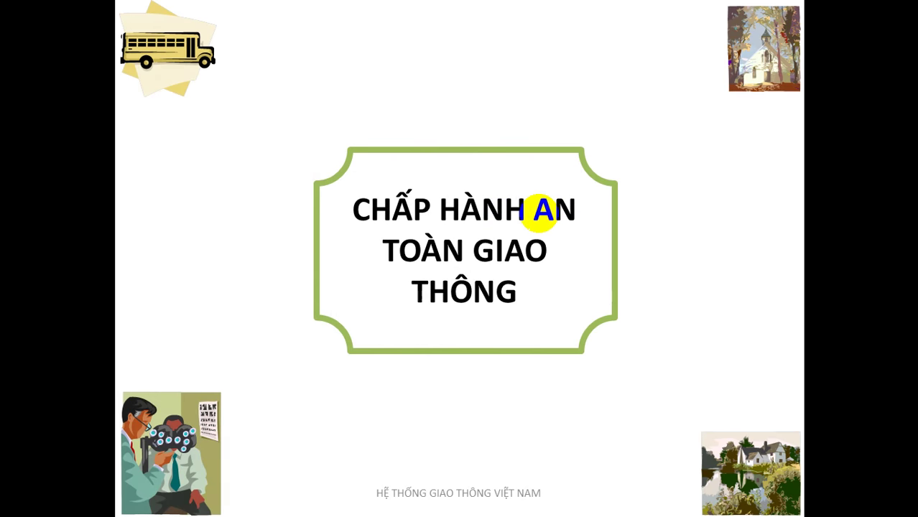
pyautogui.press('Escape')
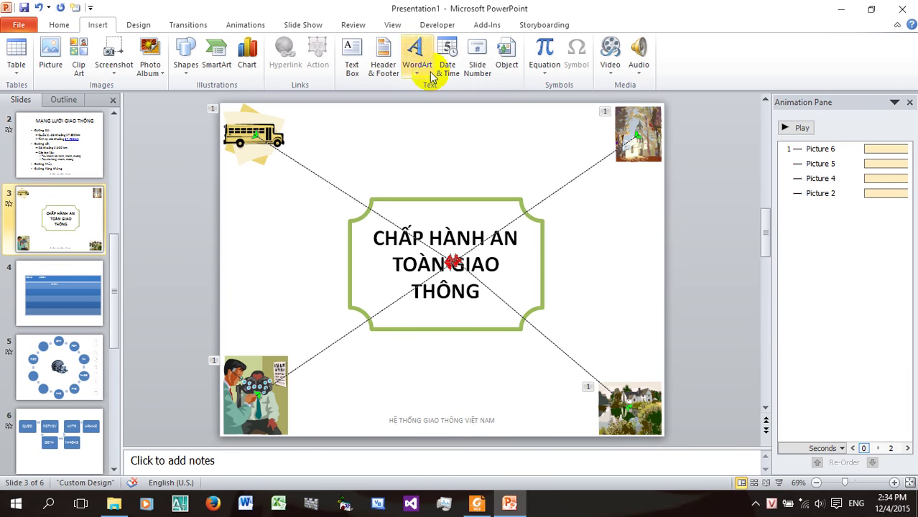
pyautogui.click(70, 160)
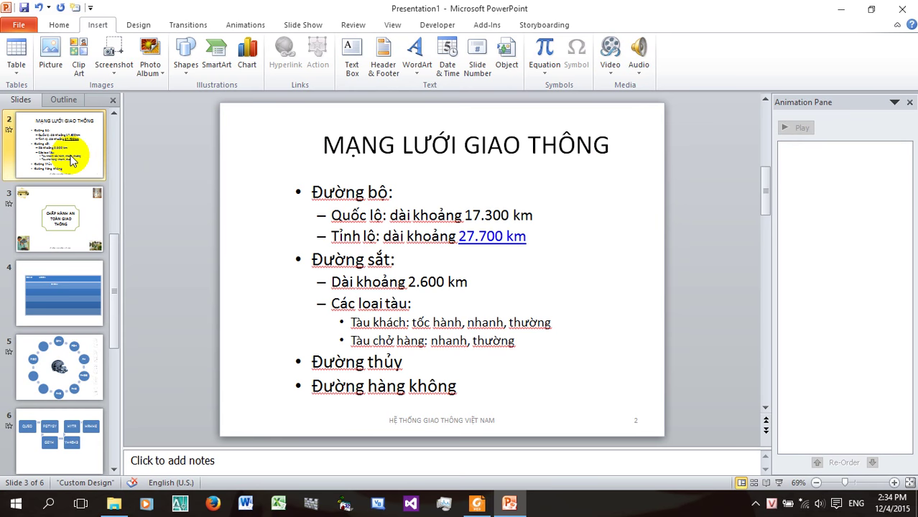
pyautogui.scroll(2, 67, 176)
# Select the whole TÁC GIẢ box on slide 1 and start inserting a hyperlink
pyautogui.click(66, 169)
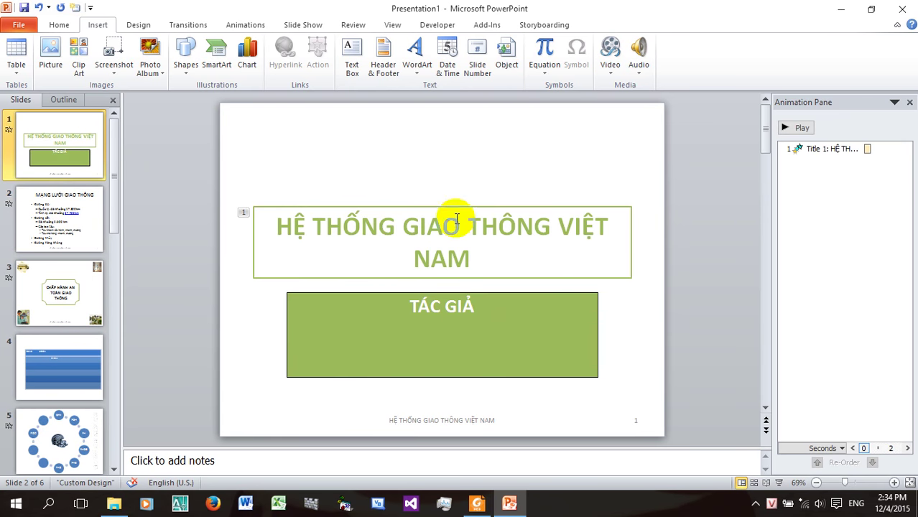
pyautogui.click(482, 310)
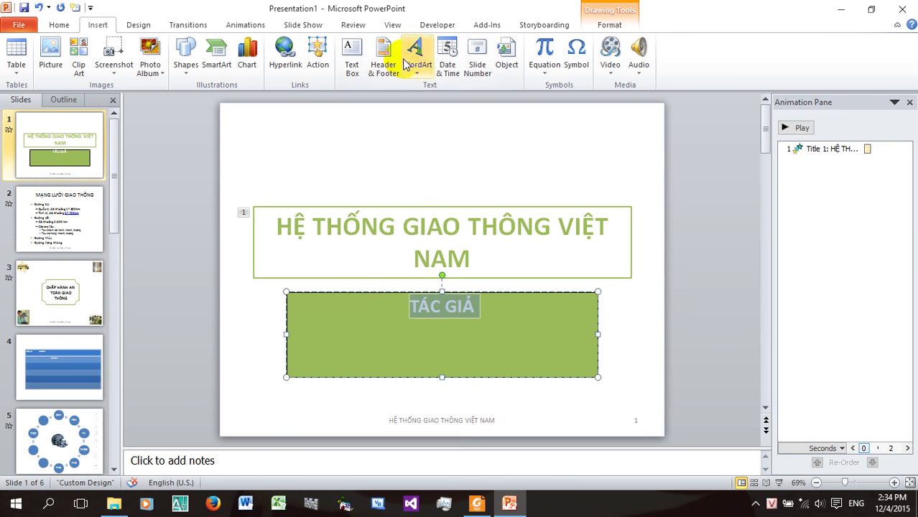
pyautogui.click(445, 332)
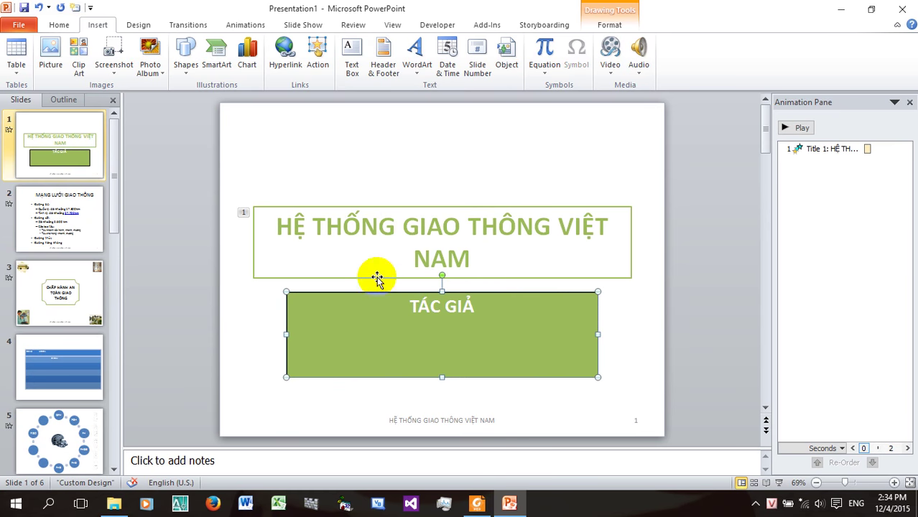
pyautogui.click(290, 63)
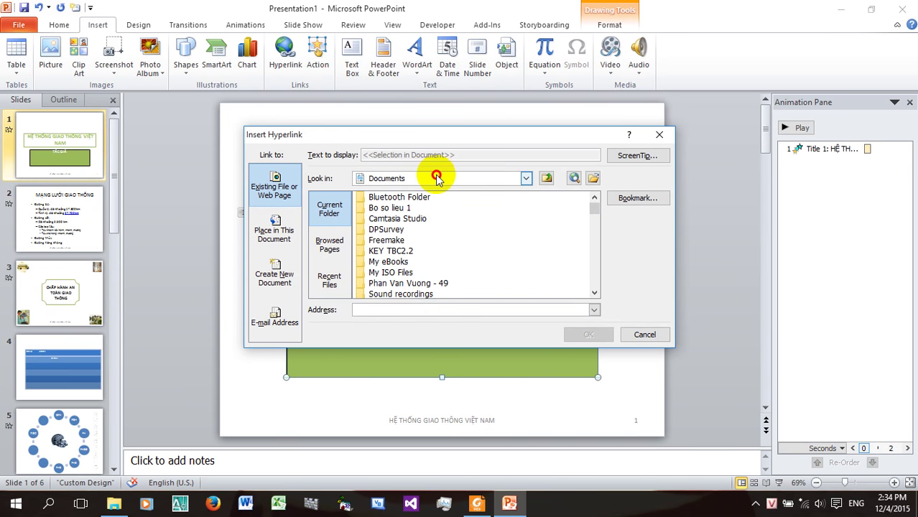
# Link it to DS.JPG in Users > Pictures and start the show from slide 1
pyautogui.click(437, 178)
pyautogui.click(402, 268)
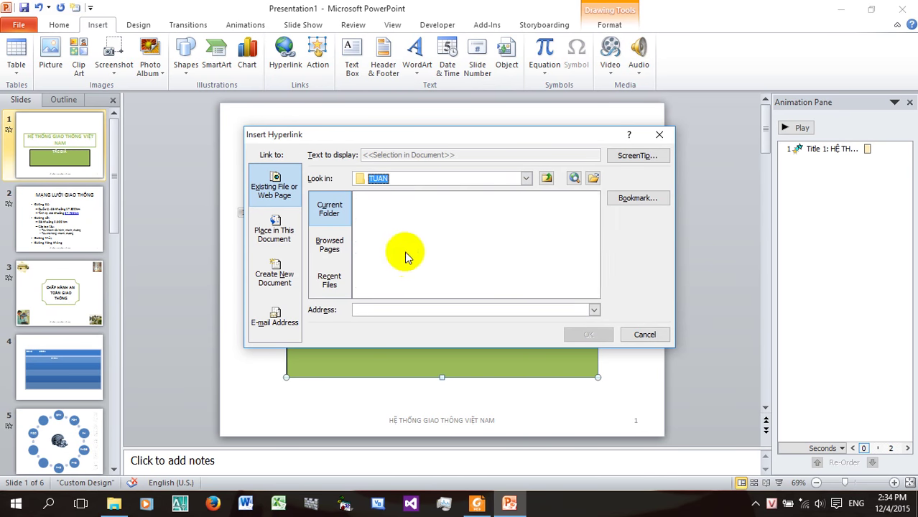
pyautogui.scroll(-3, 395, 262)
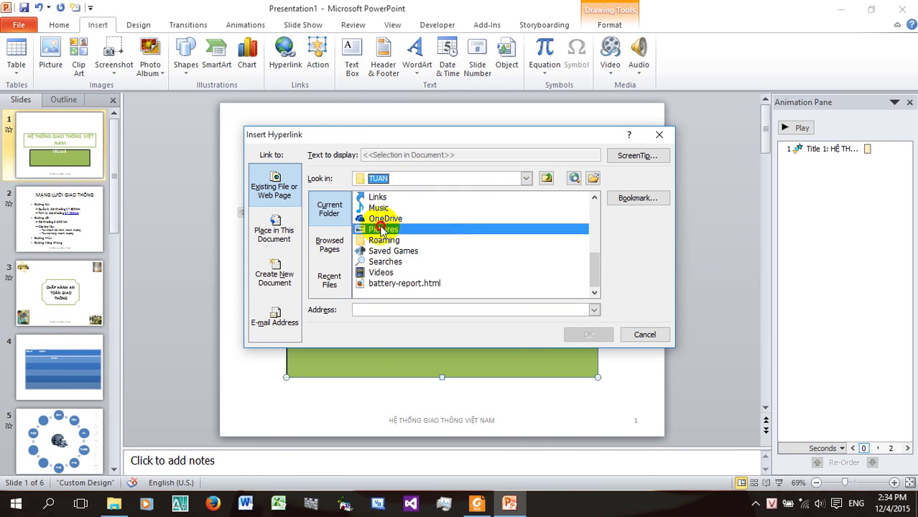
pyautogui.doubleClick(383, 228)
pyautogui.doubleClick(382, 272)
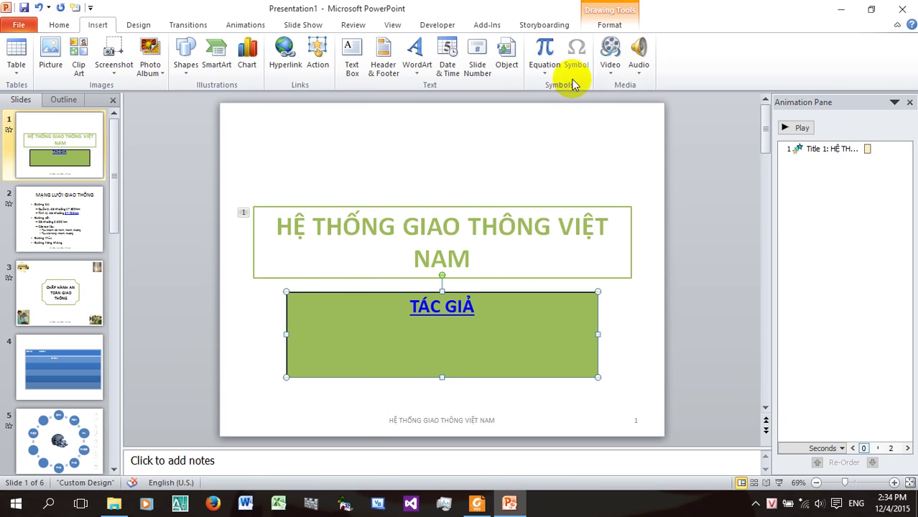
pyautogui.click(785, 484)
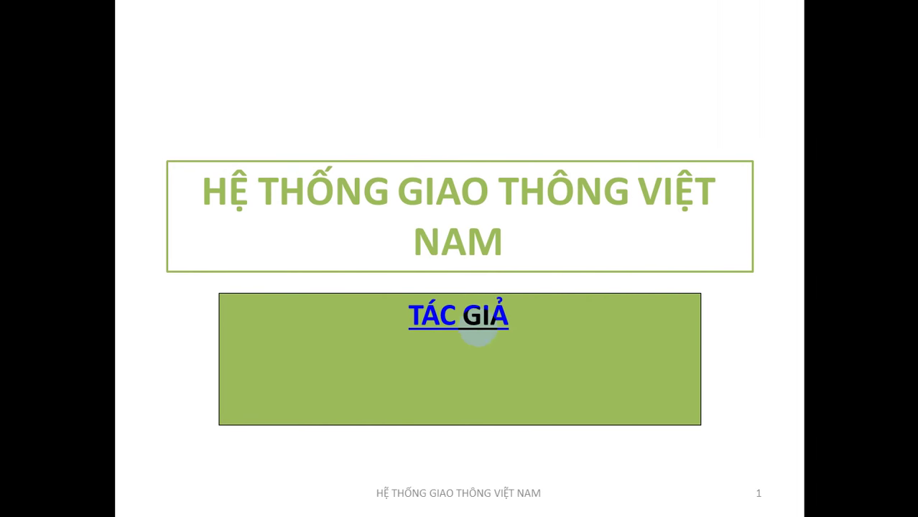
# Play slide 1's title emphasis animation, advance to slide 2, and exit the show with Esc
pyautogui.click(472, 285)
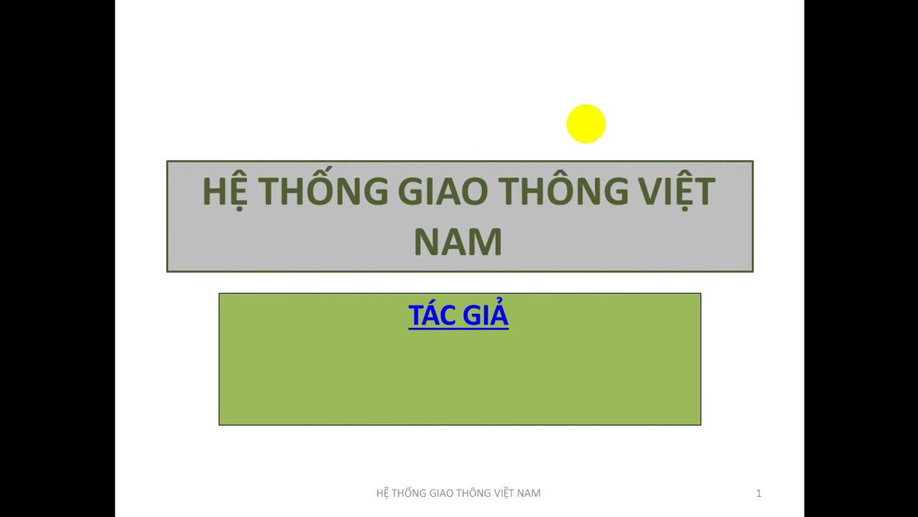
pyautogui.click(551, 154)
pyautogui.press('Escape')
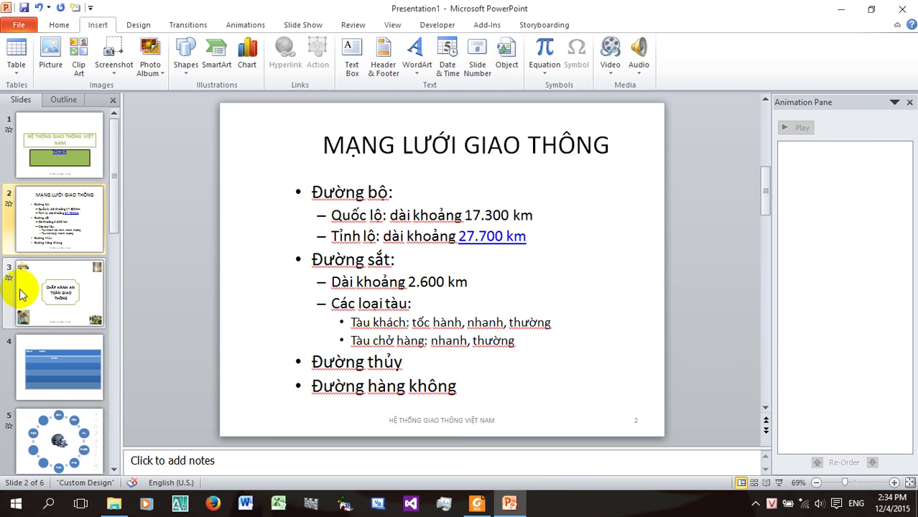
# Apply the Angles theme to the whole presentation
pyautogui.scroll(-2, 21, 287)
pyautogui.scroll(-1, 57, 307)
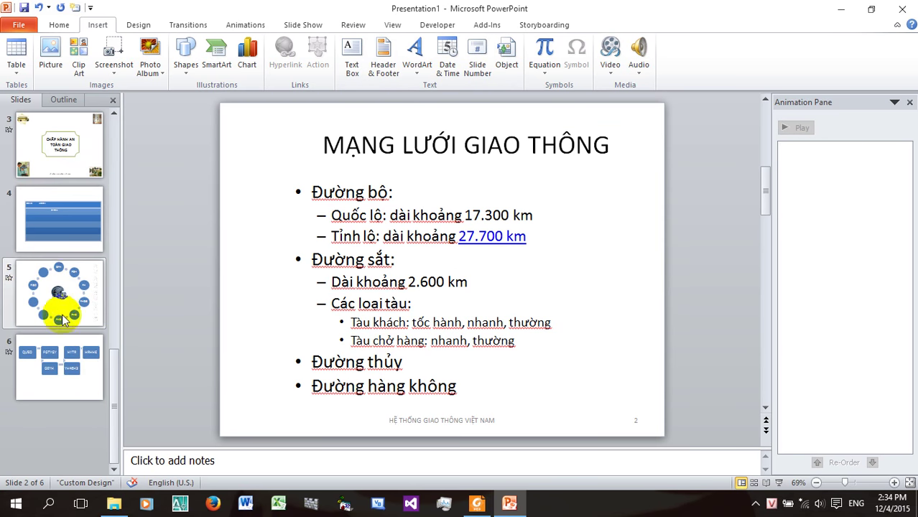
pyautogui.click(138, 26)
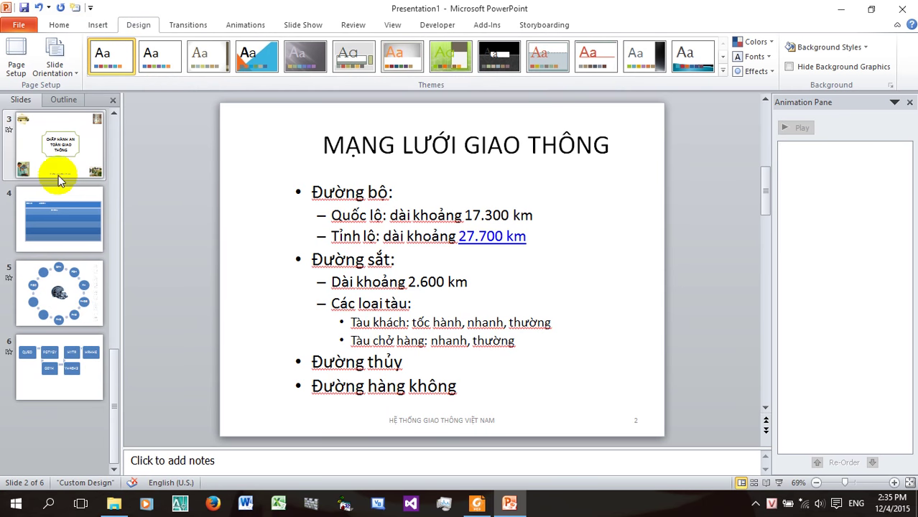
pyautogui.click(253, 61)
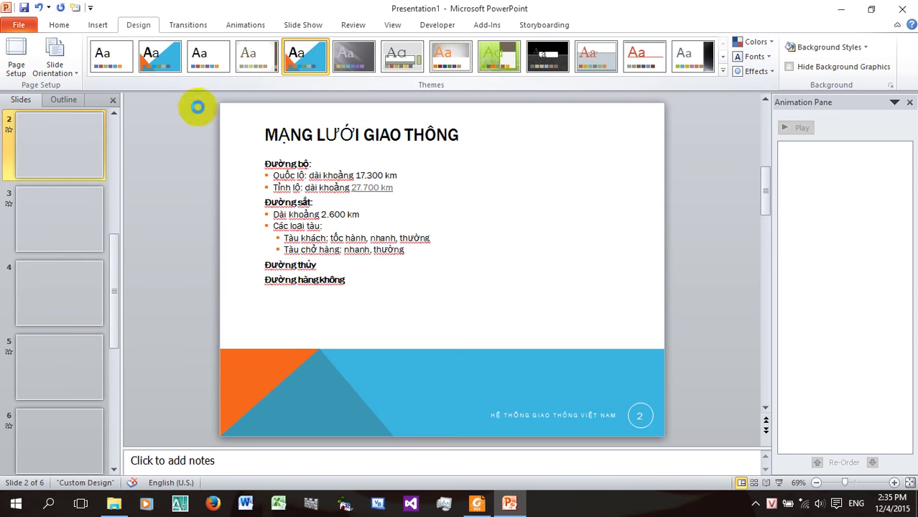
pyautogui.scroll(1, 47, 153)
# Recolour the deck with the orange Executive colour scheme, leaving theme effects unchanged
pyautogui.click(50, 147)
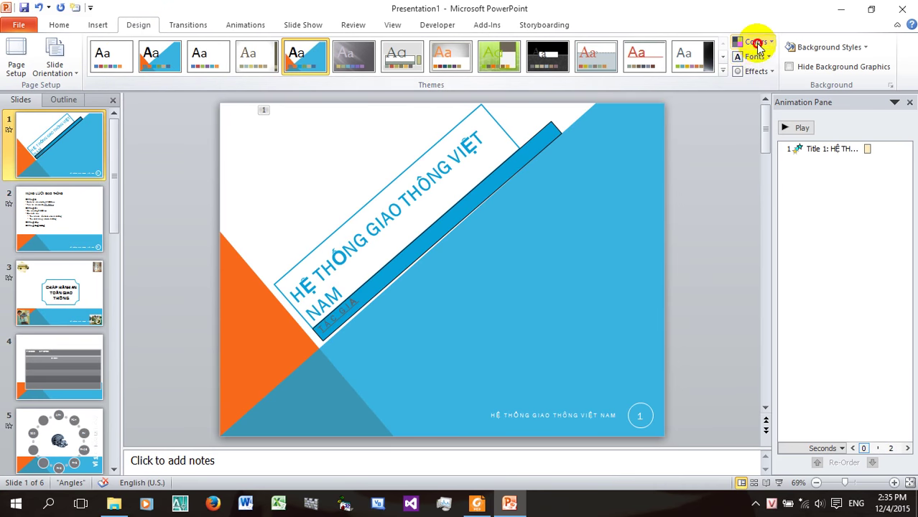
pyautogui.click(758, 45)
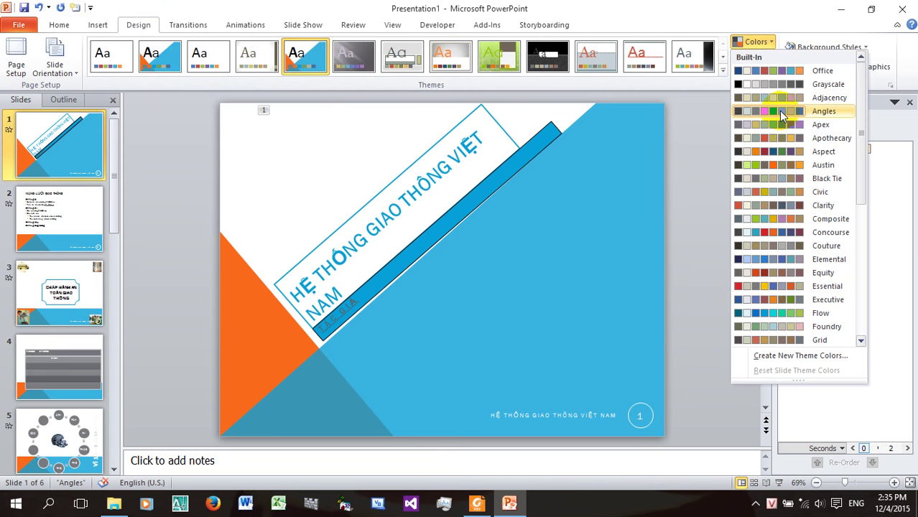
pyautogui.click(753, 305)
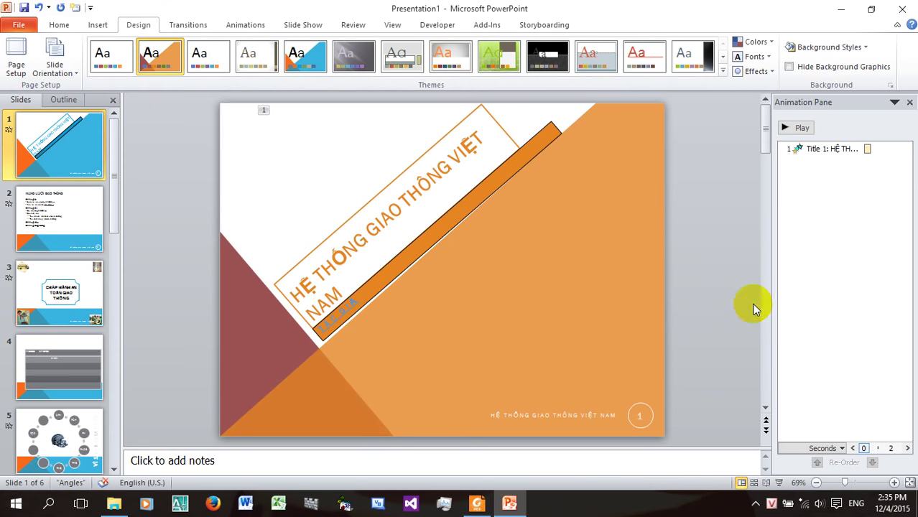
pyautogui.click(771, 72)
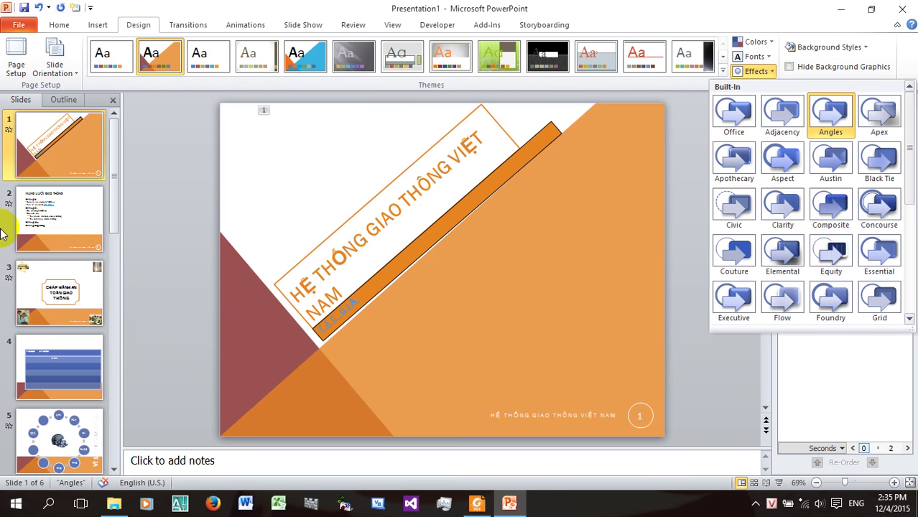
pyautogui.click(52, 185)
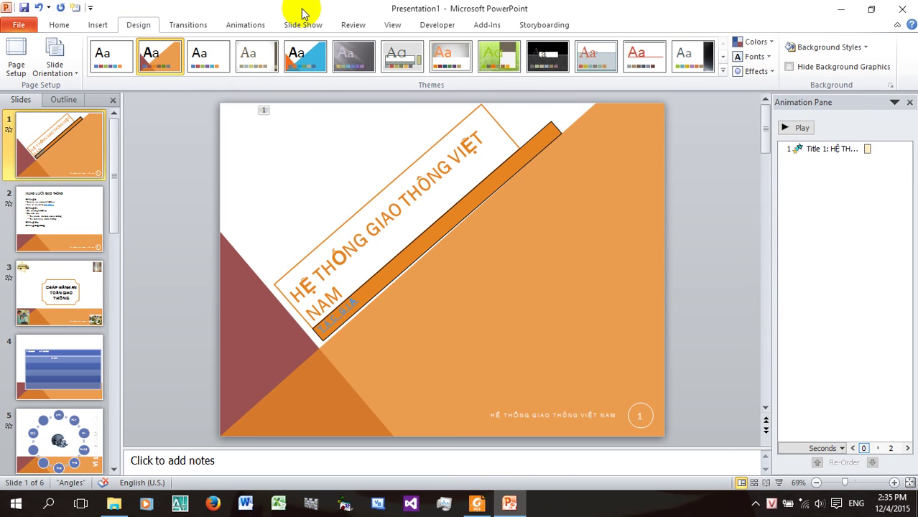
pyautogui.click(203, 24)
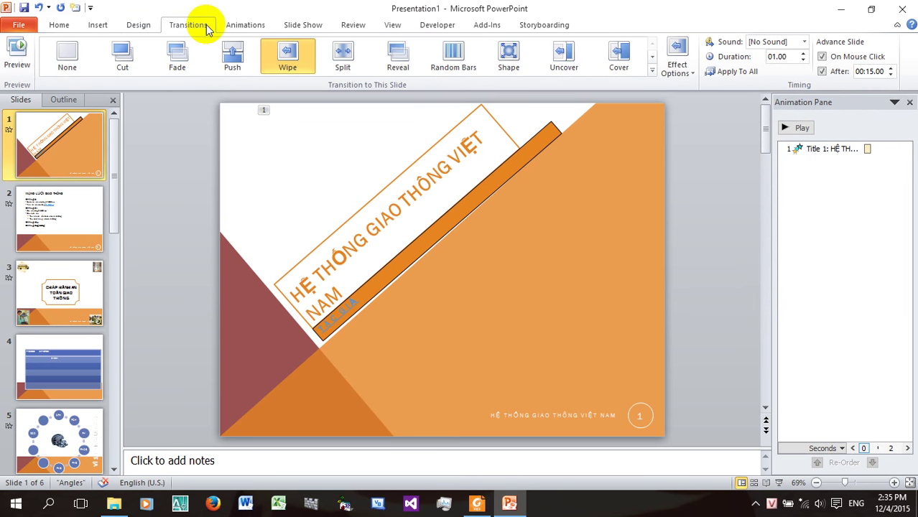
pyautogui.click(245, 25)
pyautogui.click(299, 25)
pyautogui.click(354, 25)
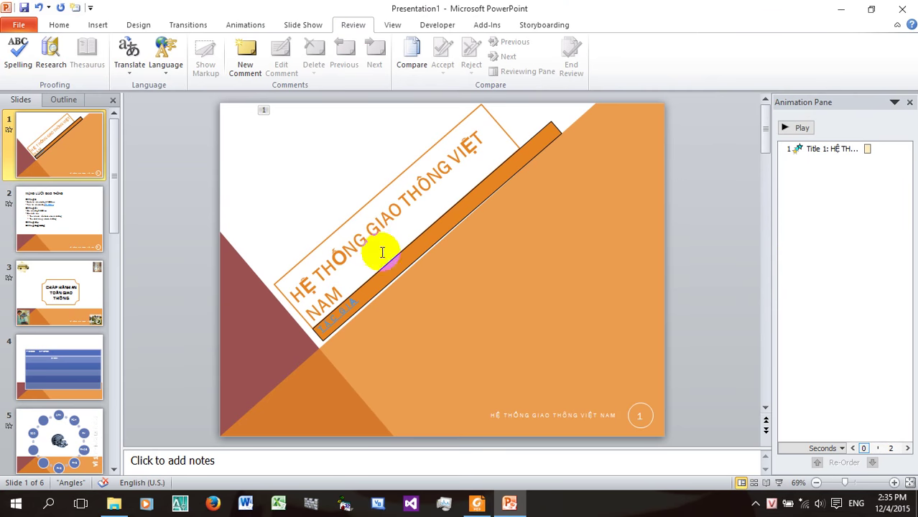
# Scroll through the exam PDF's Câu 1–3 requirements, then return to PowerPoint's View tab
pyautogui.click(477, 503)
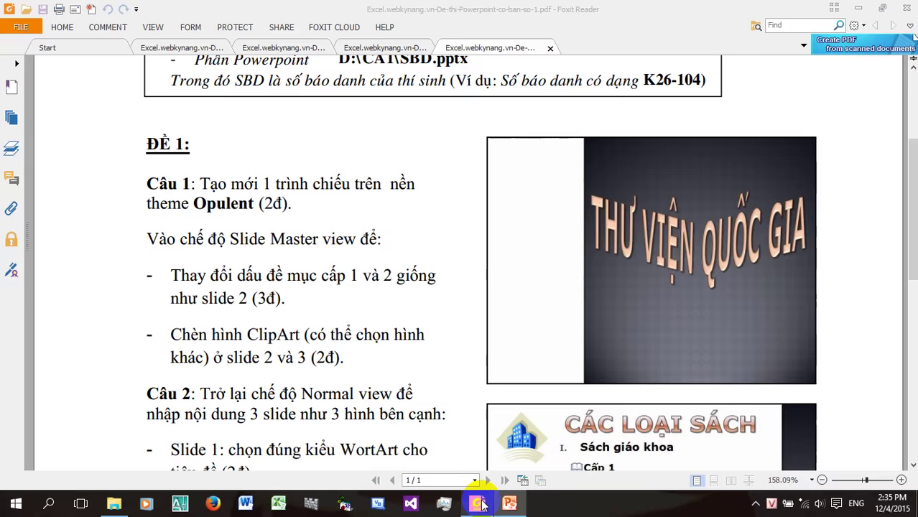
pyautogui.scroll(-3, 457, 305)
pyautogui.scroll(-3, 459, 300)
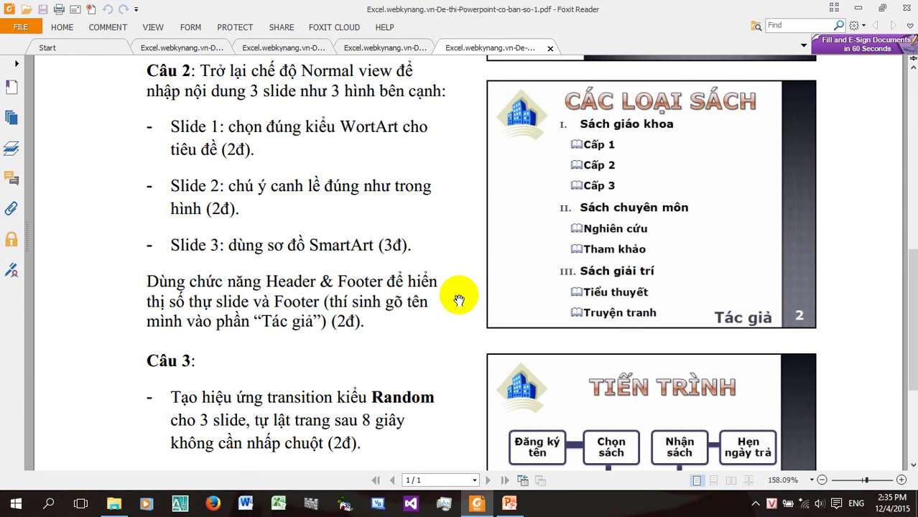
pyautogui.scroll(-3, 459, 300)
pyautogui.scroll(3, 459, 301)
pyautogui.scroll(3, 458, 300)
pyautogui.scroll(3, 457, 300)
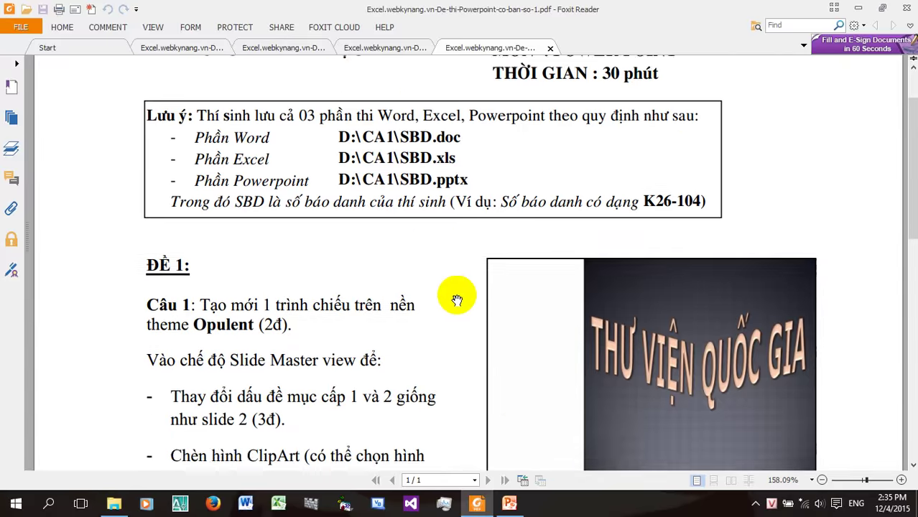
pyautogui.scroll(-5, 457, 300)
pyautogui.scroll(-3, 453, 301)
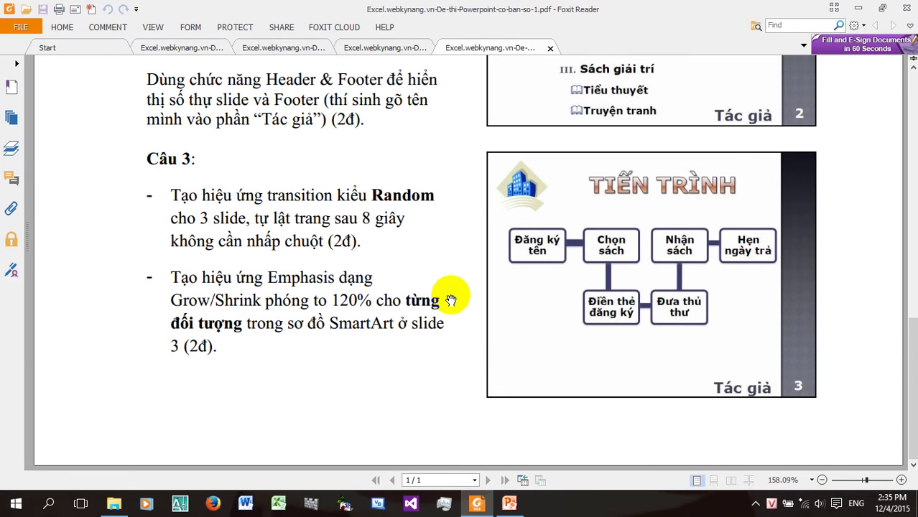
pyautogui.scroll(3, 451, 300)
pyautogui.scroll(1, 447, 299)
pyautogui.click(510, 503)
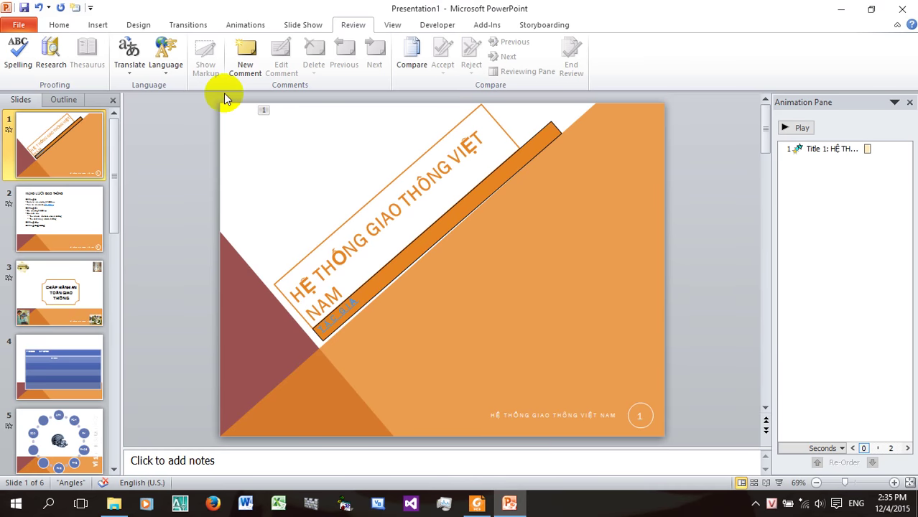
pyautogui.click(400, 29)
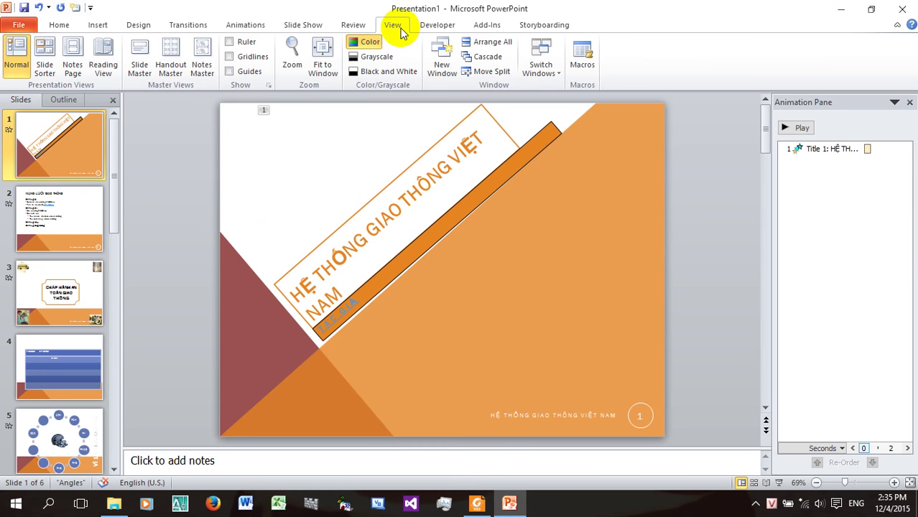